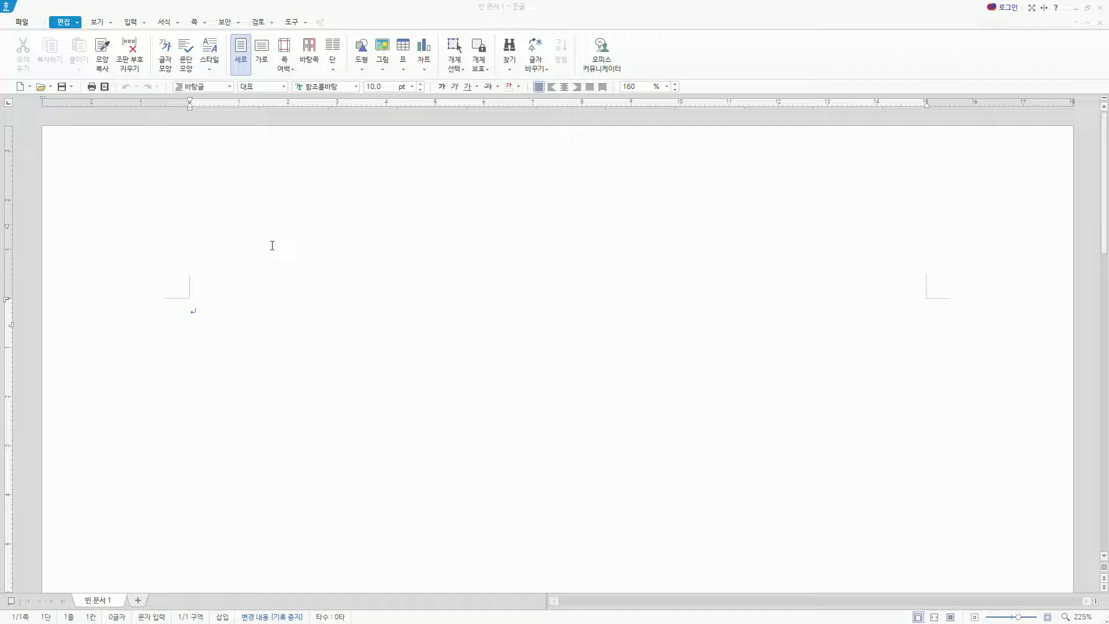
Open the page setup and set the top and header margins to 10 mm
click(469, 17)
key(F7)
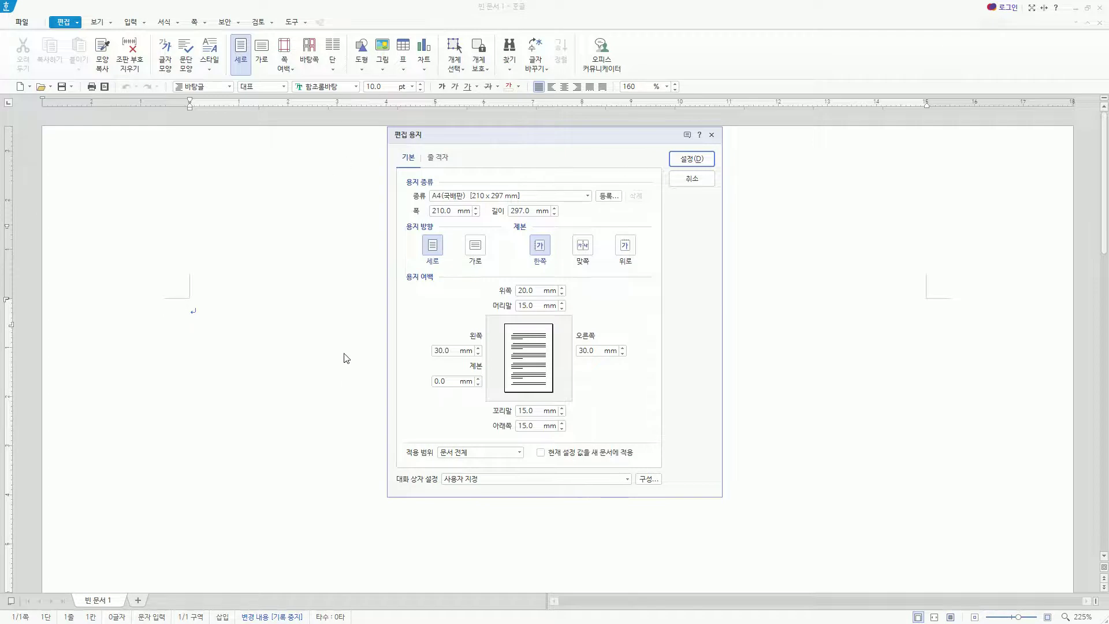
mouse_move(428, 185)
mouse_down()
mouse_move(450, 206)
mouse_move(440, 266)
mouse_move(453, 283)
mouse_move(454, 408)
mouse_move(669, 455)
mouse_up()
key(Escape)
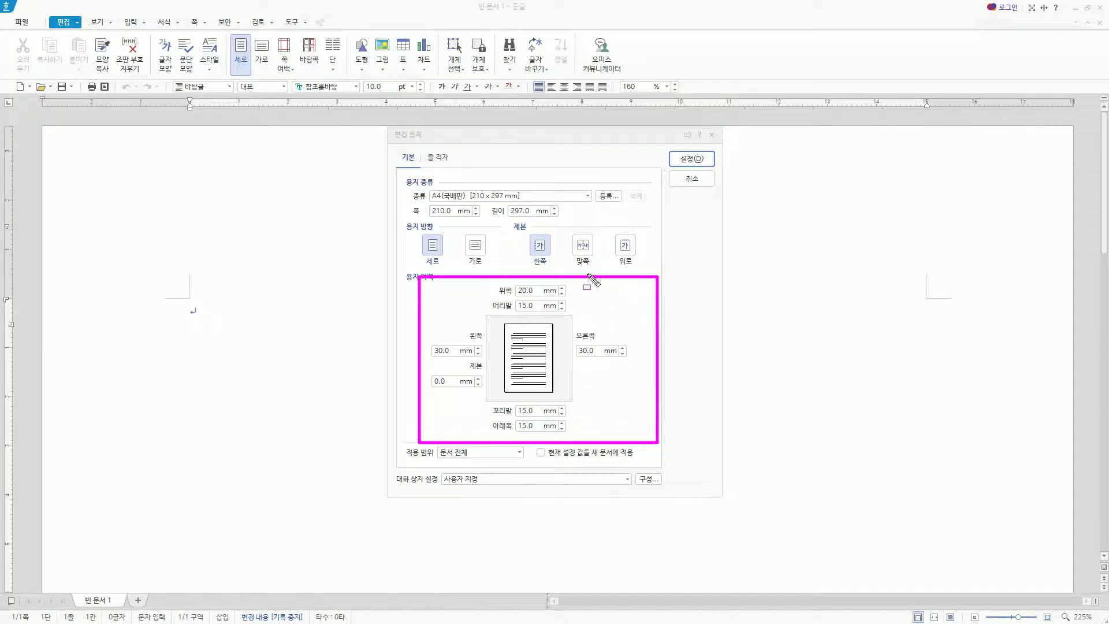
key(Escape)
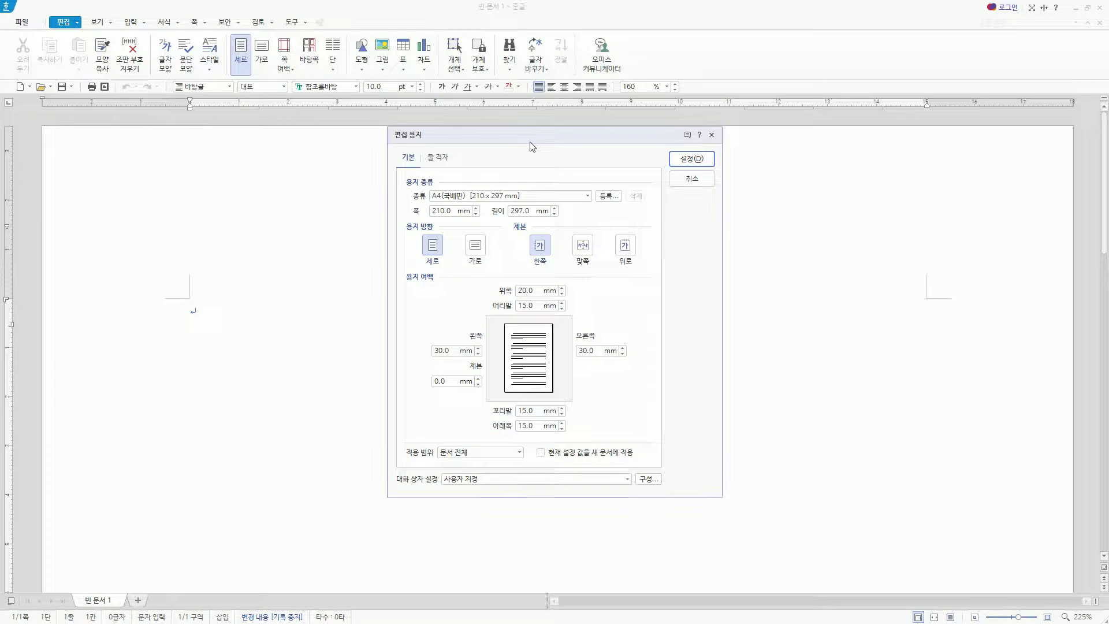
key(alt)
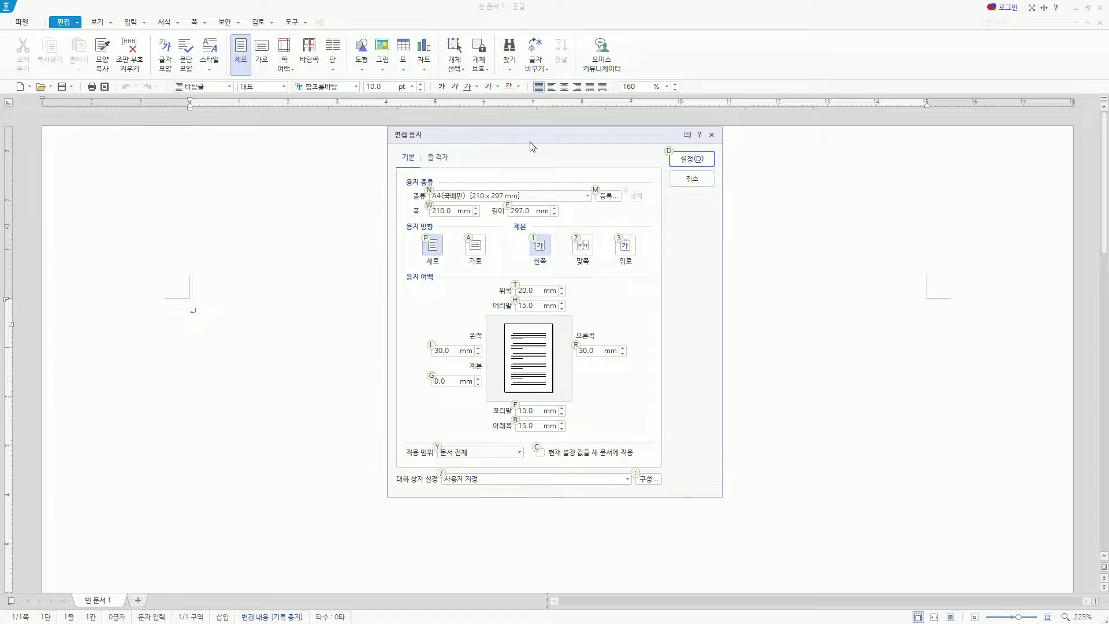
key(t)
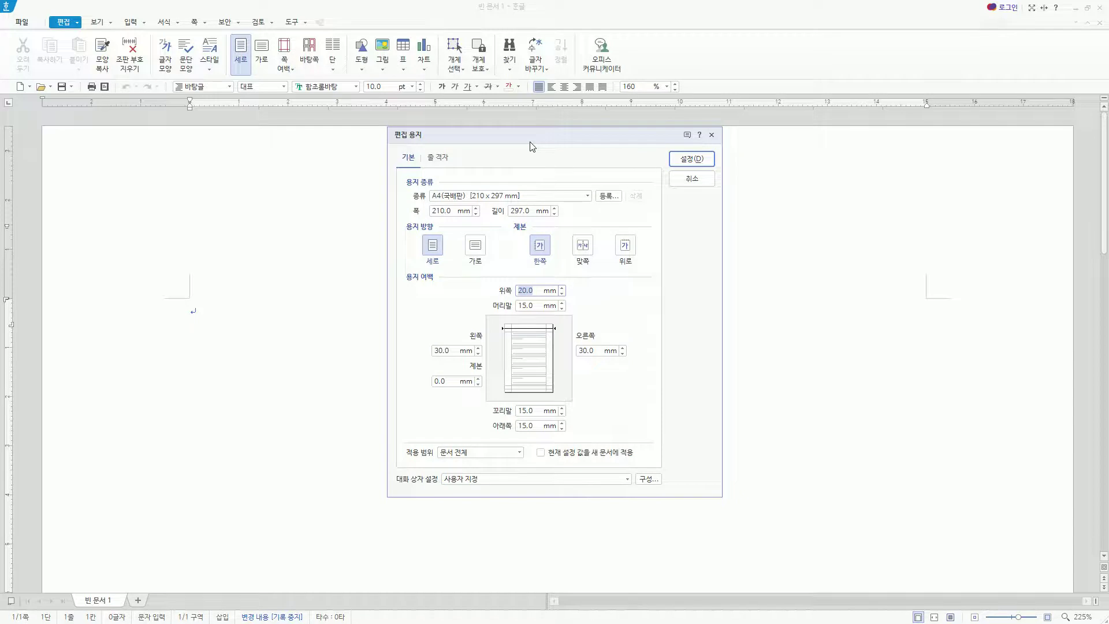
text(10)
key(Tab)
text(10)
Set the left and right page margins to 20 mm and the footer and bottom margins to 10 mm, and apply the setup
key(Tab)
text(20)
key(Tab)
text(20)
key(Tab)
text(10)
key(Tab)
text(10)
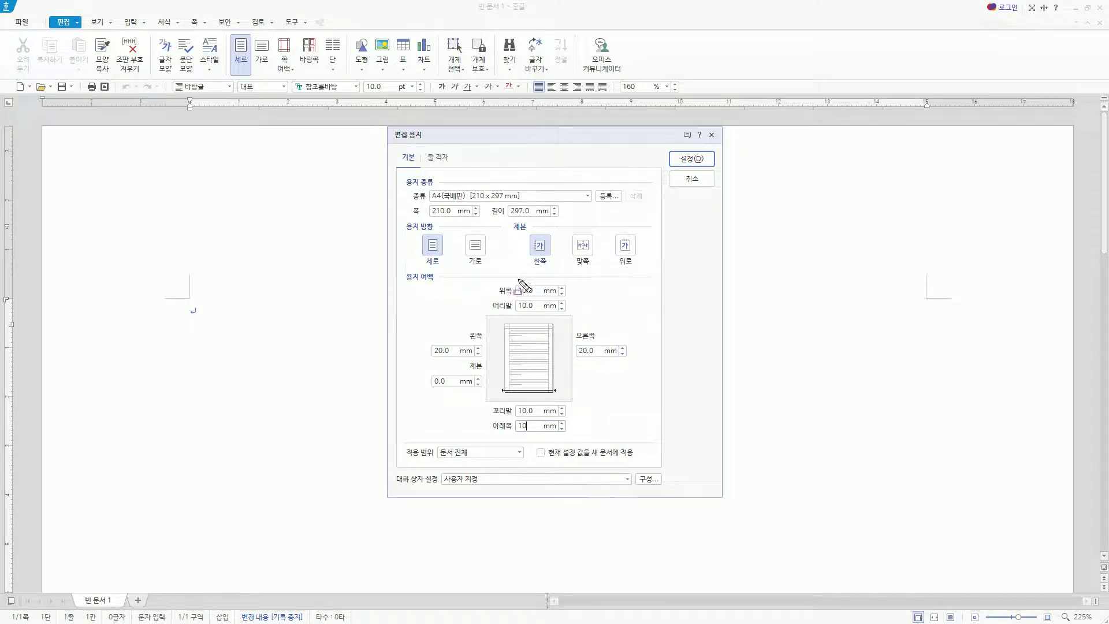
drag(420, 339, 475, 363)
drag(572, 340, 627, 361)
drag(510, 282, 542, 315)
drag(509, 401, 540, 435)
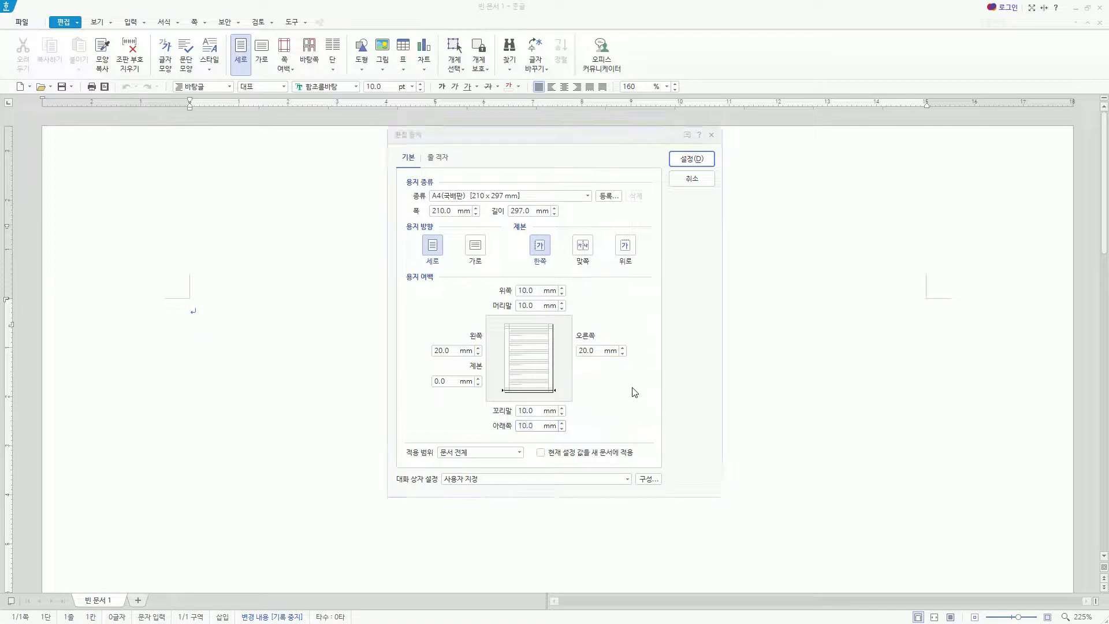
key(Return)
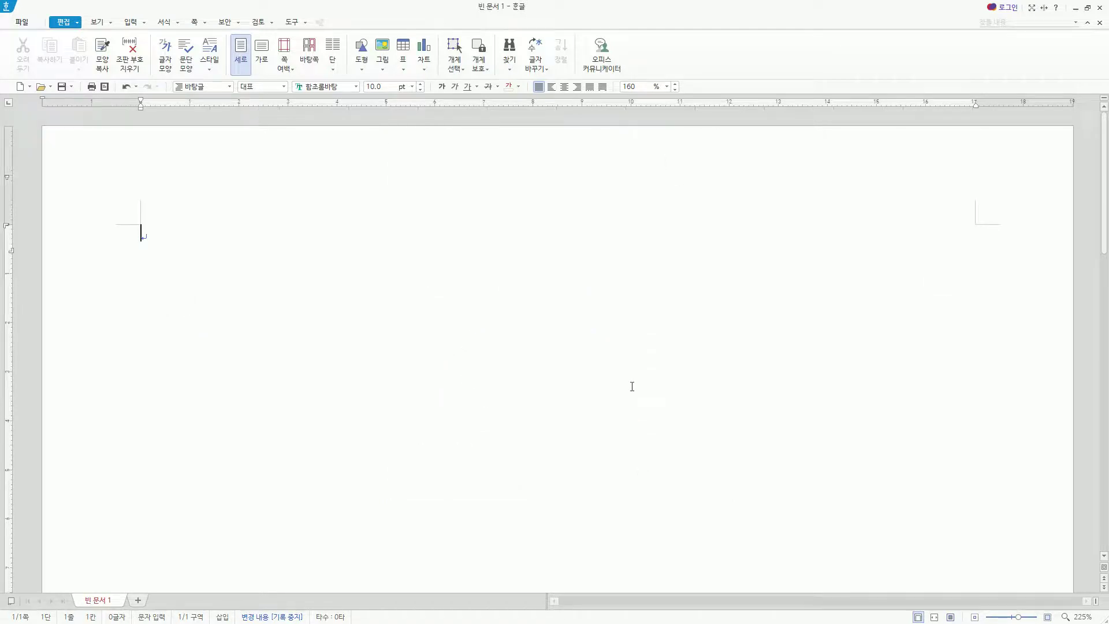
Check the font, font size, alignment and line spacing that apply to the empty document's body text
key(Hangul)
mouse_move(292, 76)
mouse_down()
mouse_move(307, 92)
mouse_move(391, 100)
mouse_up()
drag(531, 75, 552, 97)
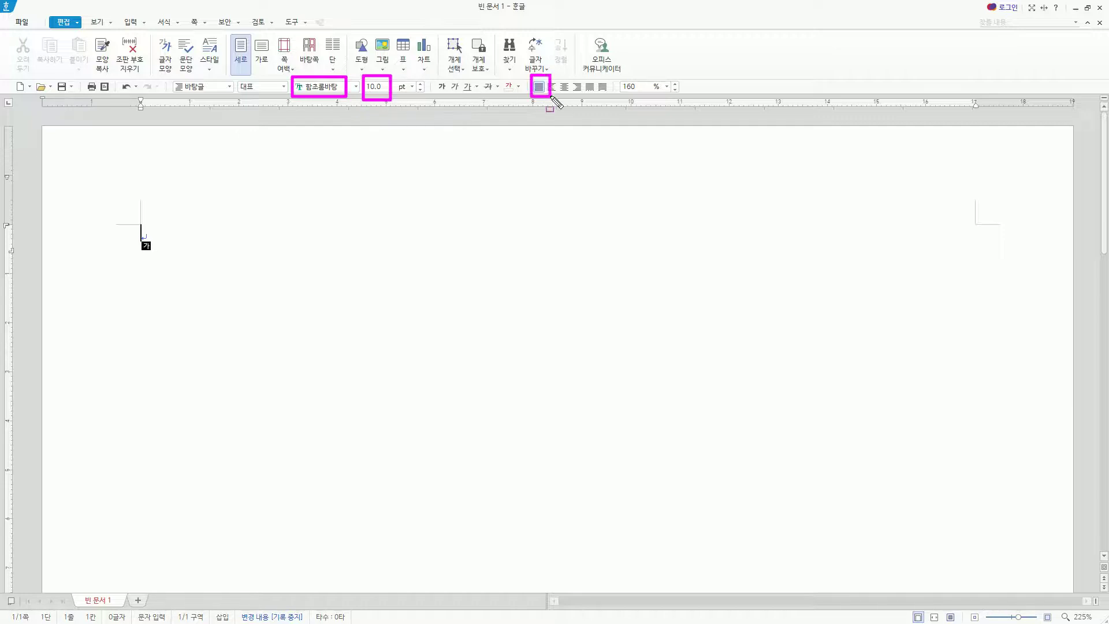
drag(618, 75, 677, 99)
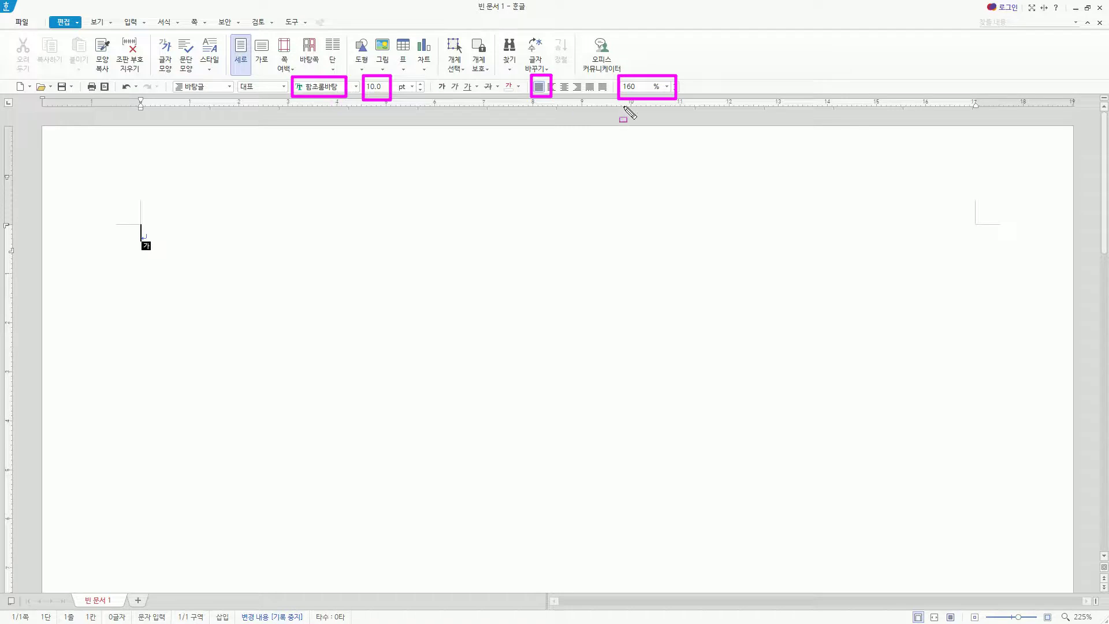
mouse_move(142, 222)
mouse_down()
mouse_move(630, 376)
mouse_move(935, 381)
mouse_move(973, 396)
mouse_move(969, 405)
mouse_up()
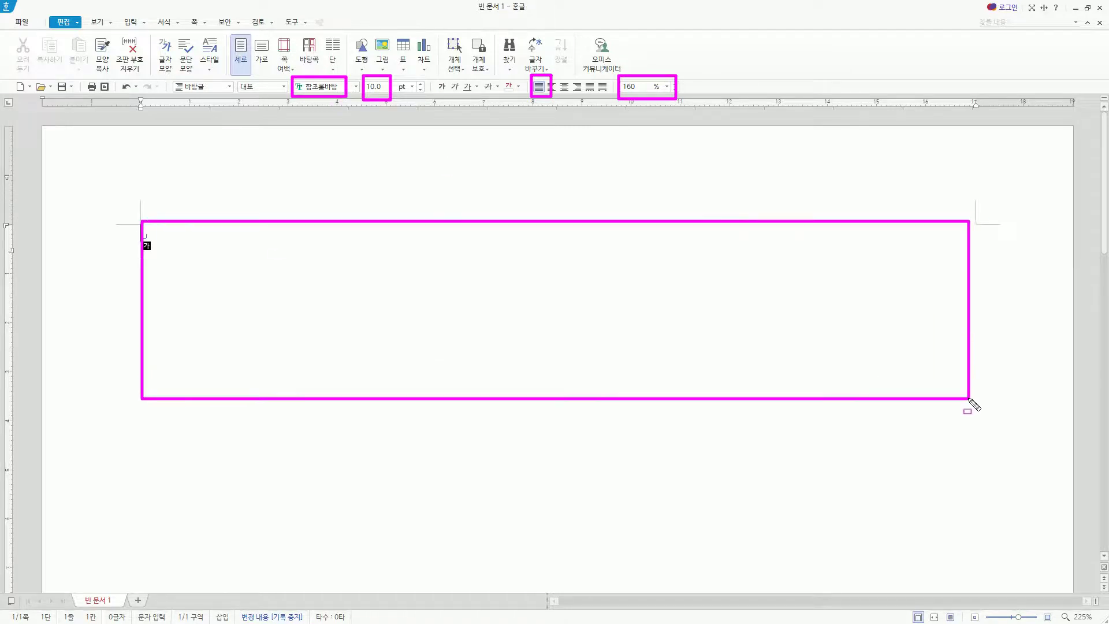
key(Escape)
click(154, 235)
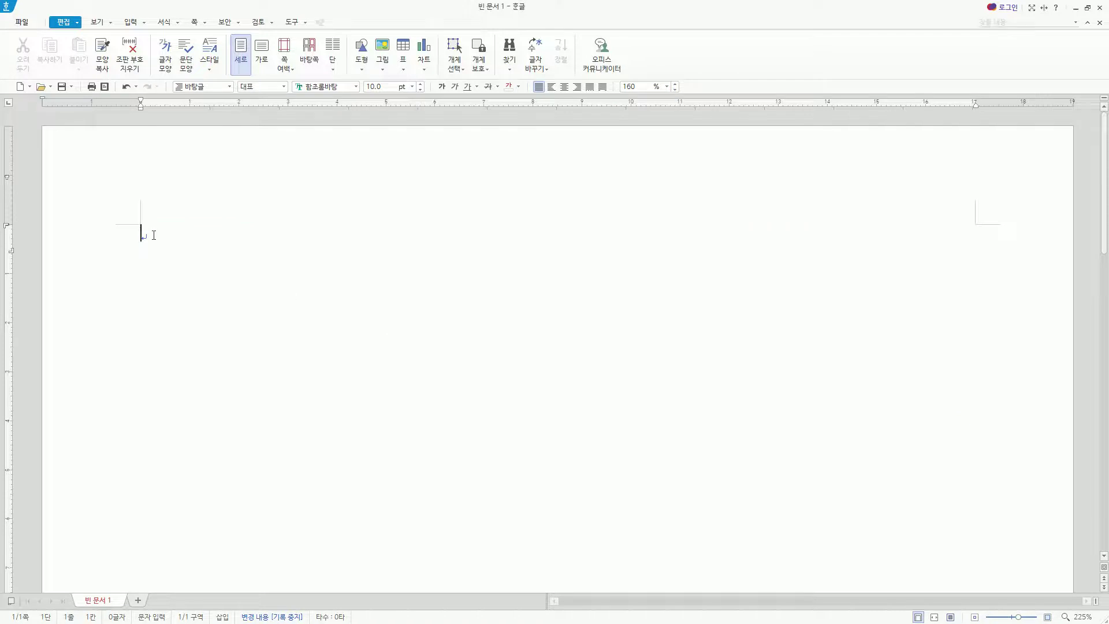
Switch to the 실전 모의고사 15회 slide and read the first body paragraph, including its Hanja and English terms in parentheses
key(alt+Tab)
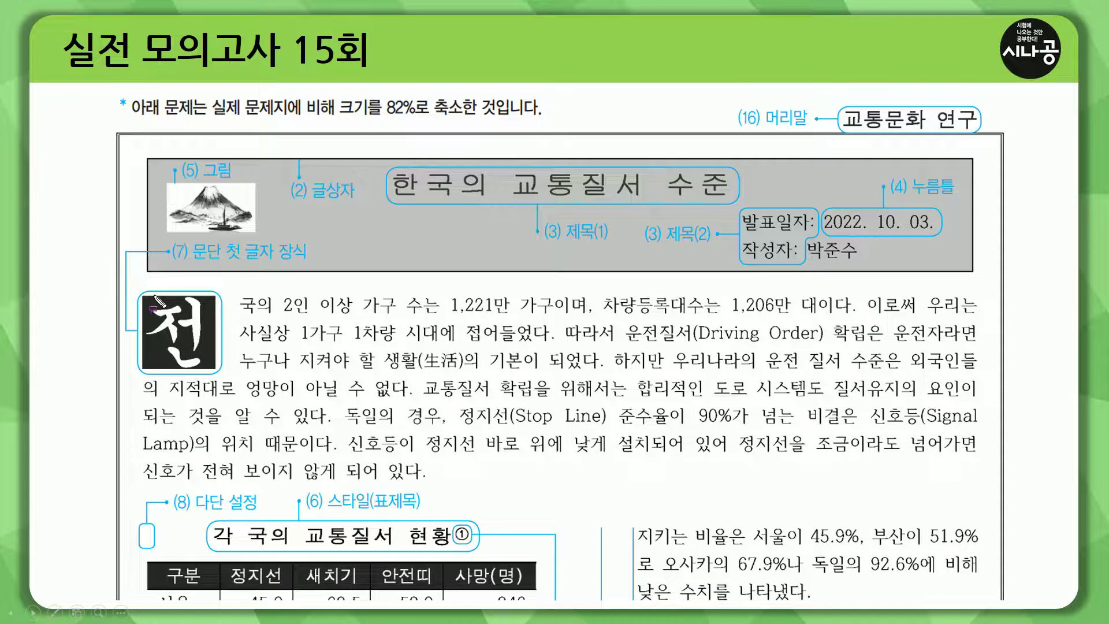
mouse_move(144, 157)
mouse_down()
mouse_move(640, 252)
mouse_move(990, 280)
mouse_move(973, 271)
mouse_up()
mouse_move(141, 290)
mouse_down()
mouse_move(267, 456)
mouse_move(804, 494)
mouse_move(989, 490)
mouse_up()
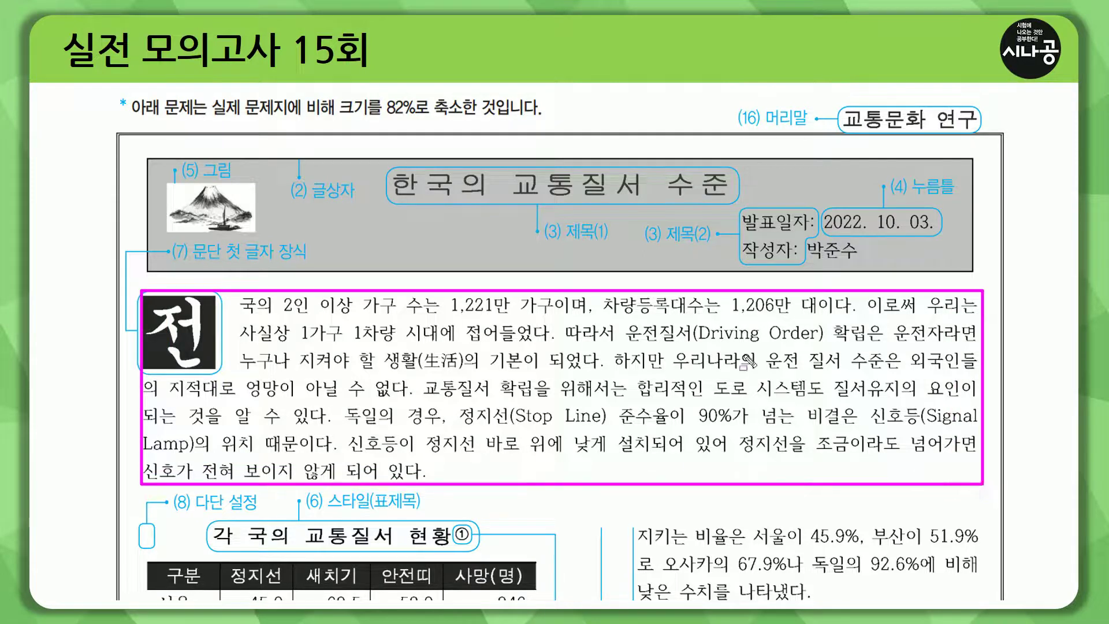
drag(385, 372, 463, 369)
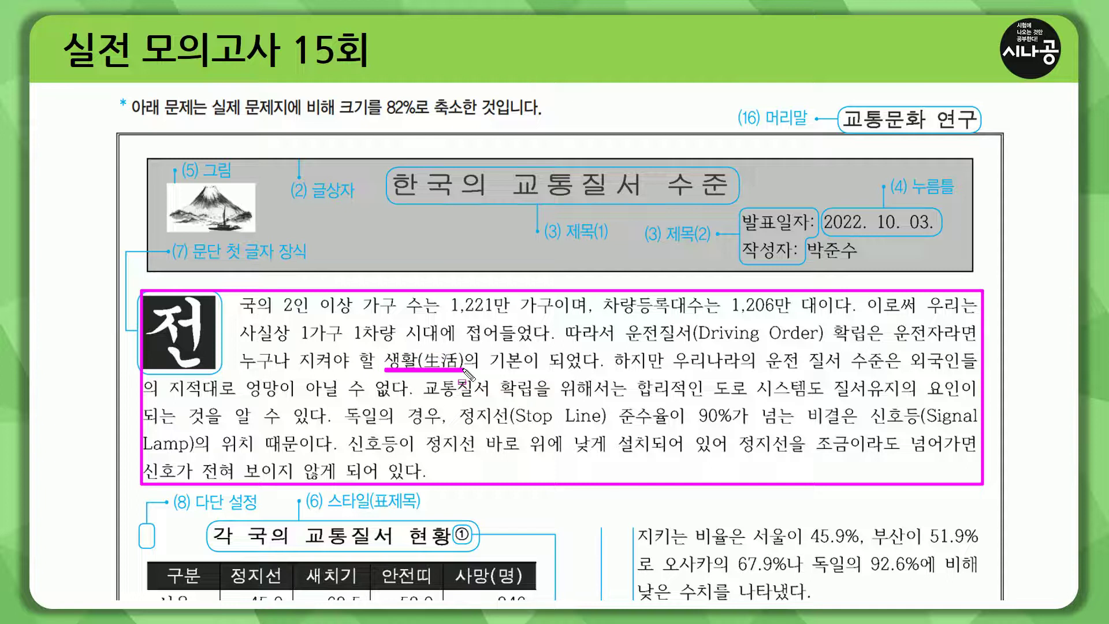
drag(691, 343, 823, 345)
drag(511, 426, 606, 426)
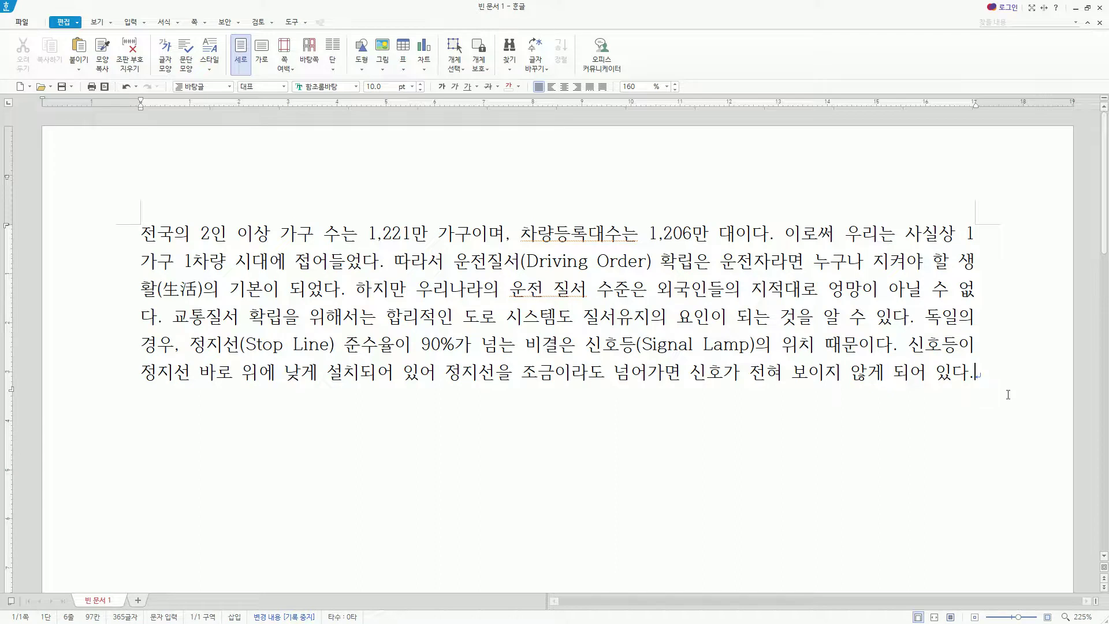
Add two empty lines below the first body paragraph and place the cursor on the second one
key(Return)
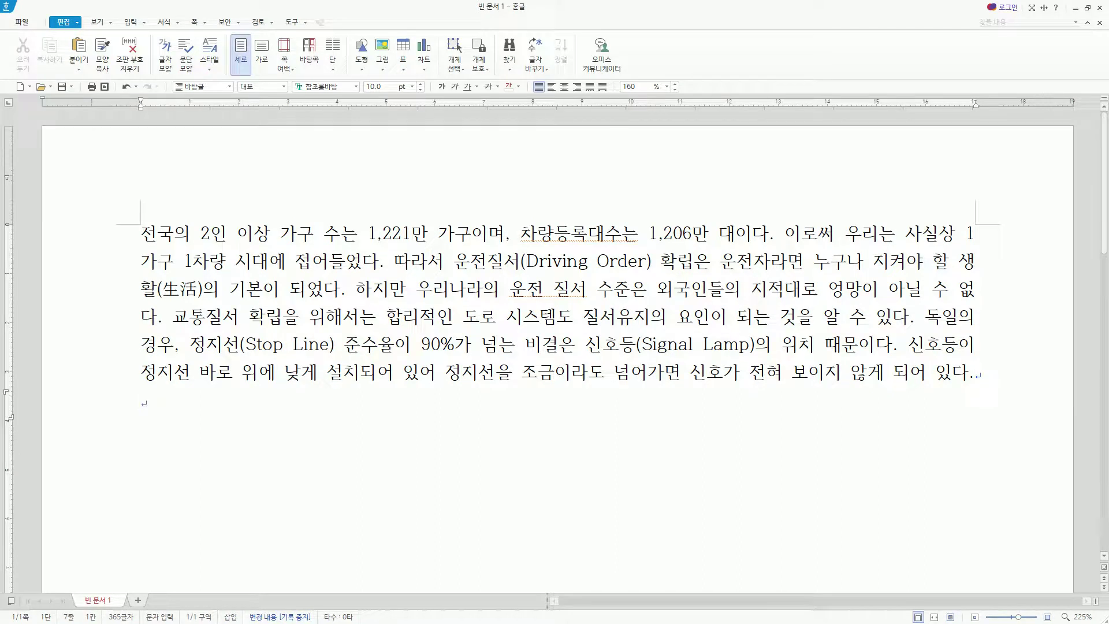
key(ctrl+2)
drag(138, 418, 138, 443)
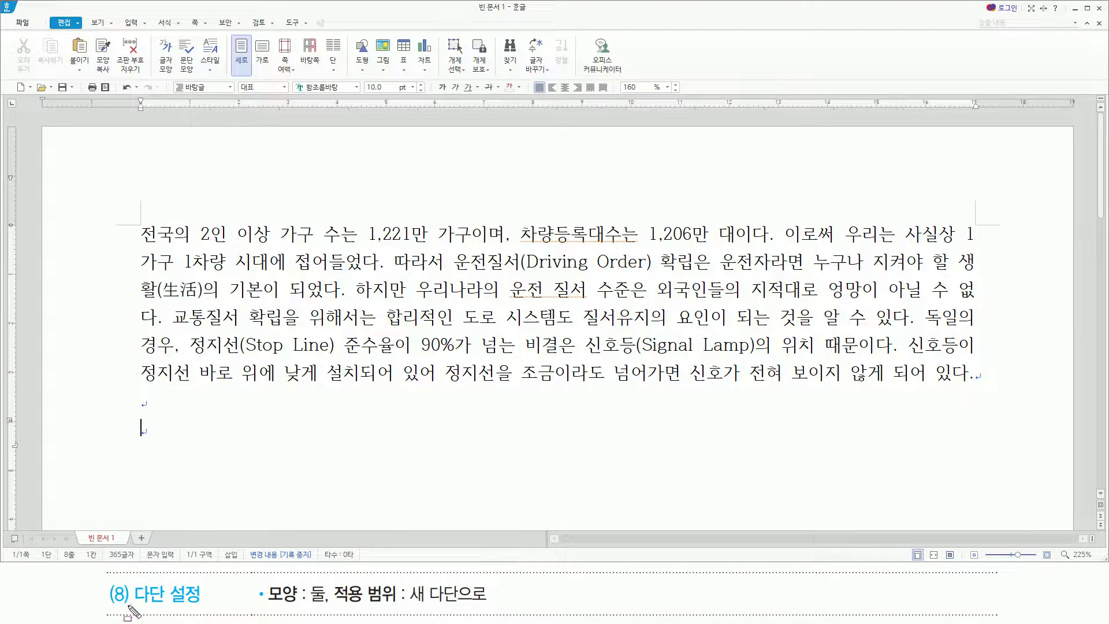
drag(129, 606, 493, 606)
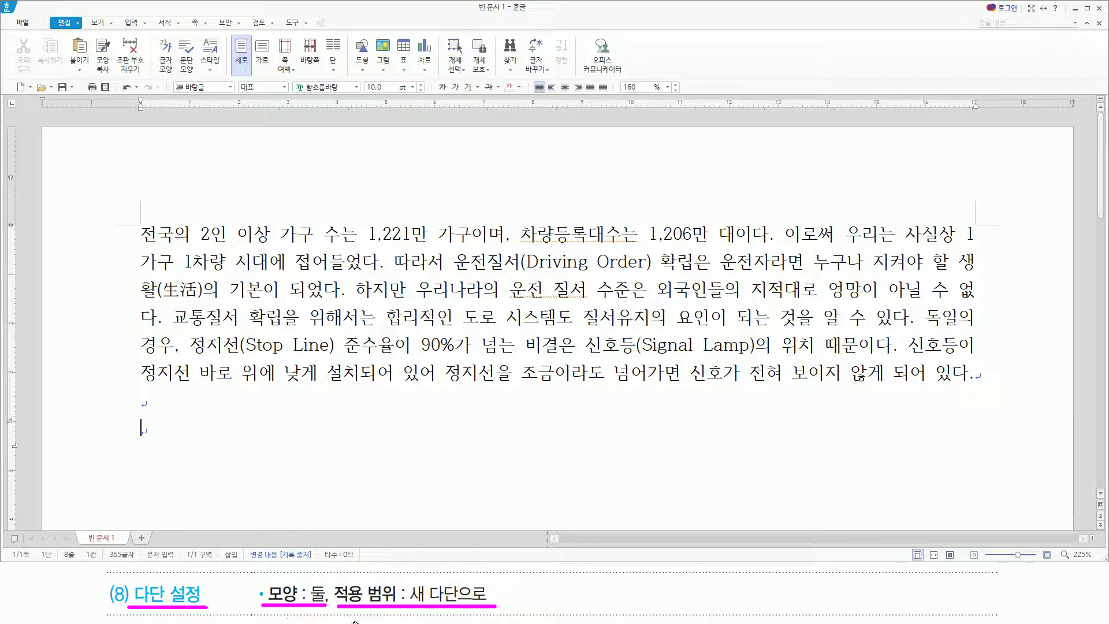
key(Escape)
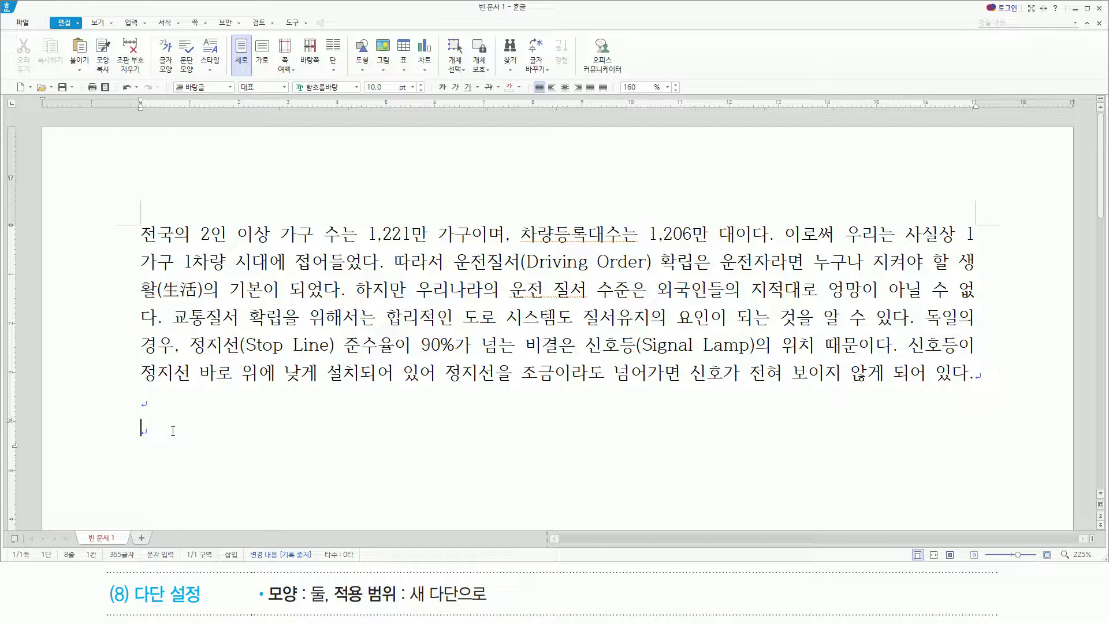
click(173, 431)
Open the column settings for the last empty line and choose the two-column layout (둘)
key(alt)
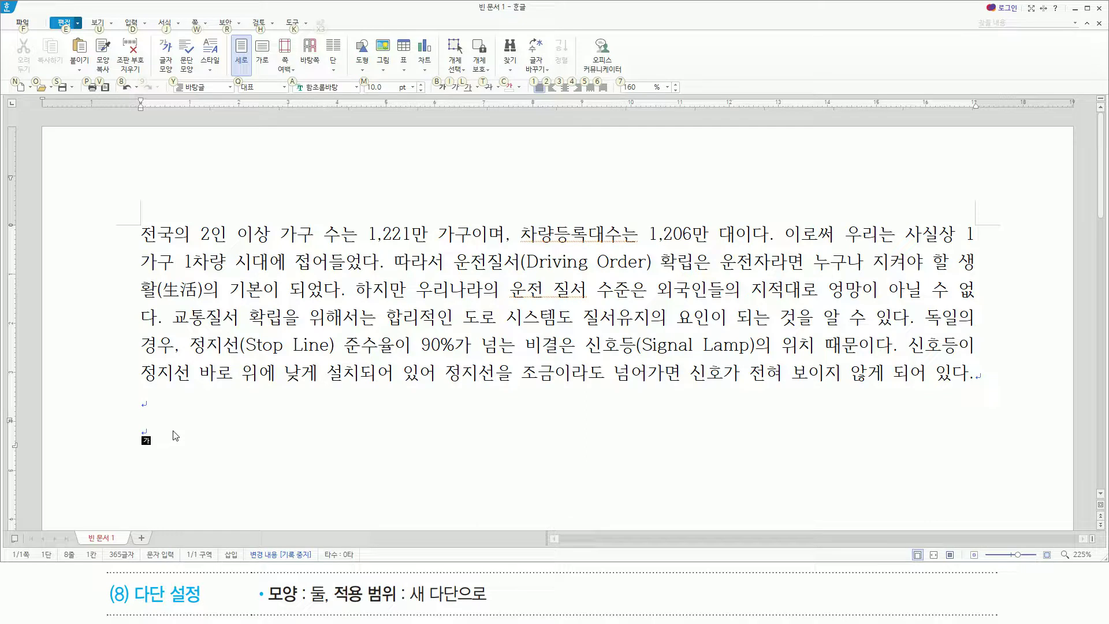
key(w)
key(c)
key(m)
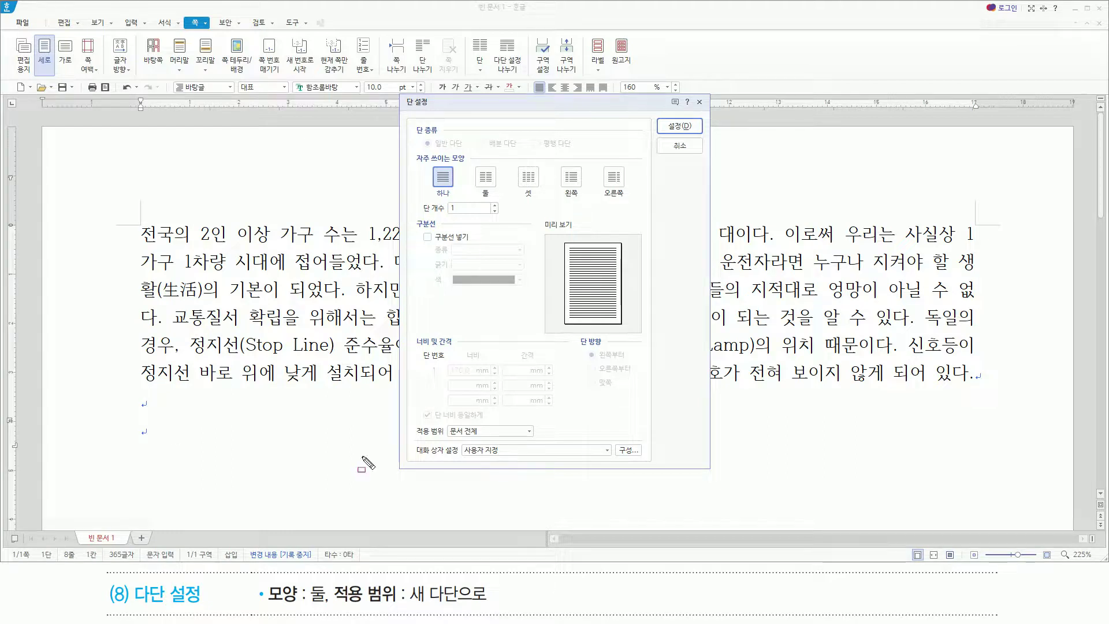
drag(472, 166, 503, 201)
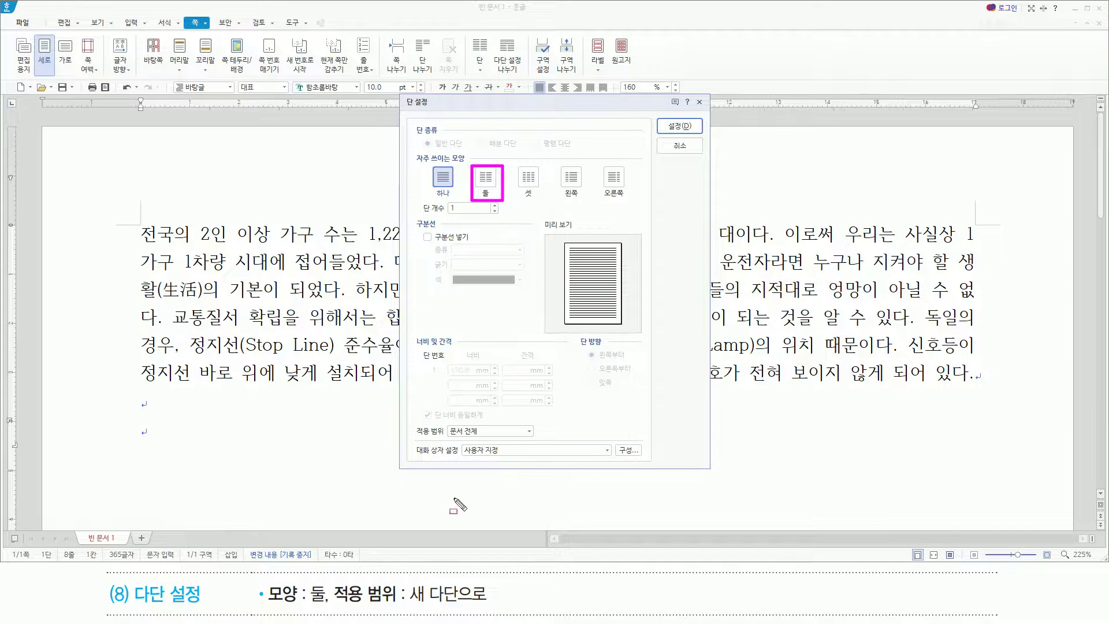
mouse_move(411, 424)
mouse_down()
mouse_move(419, 439)
mouse_move(541, 439)
mouse_up()
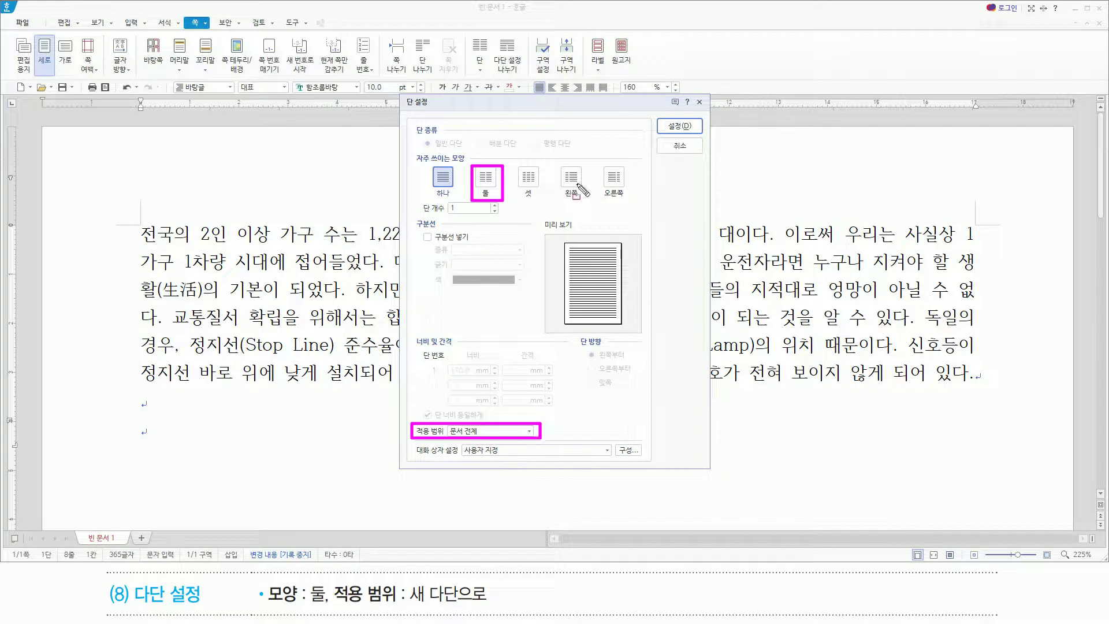
key(Escape)
key(alt)
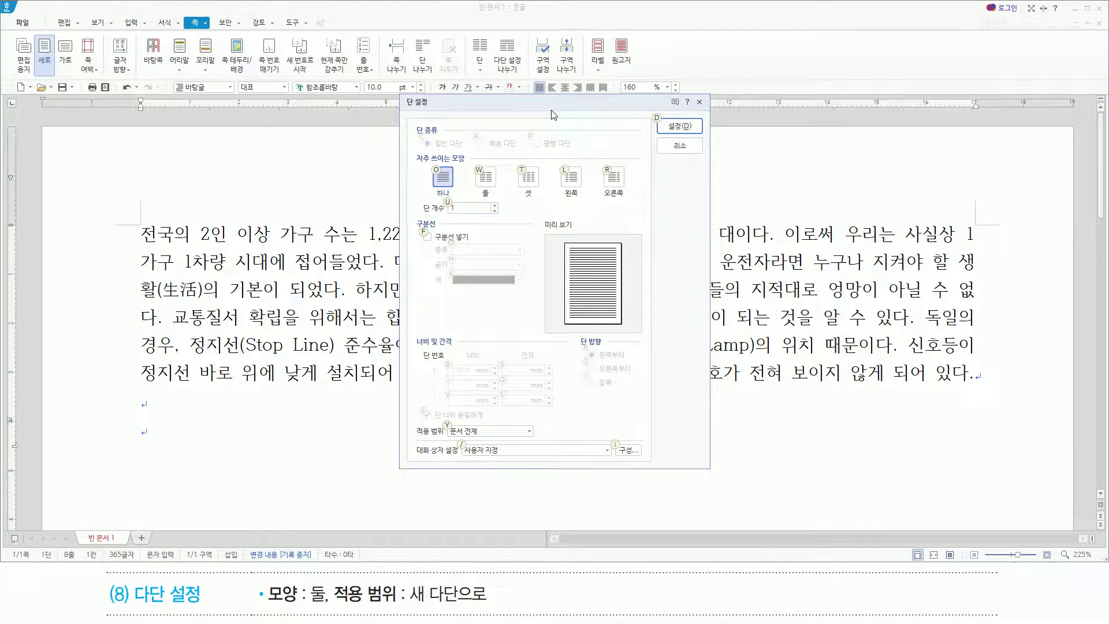
click(486, 174)
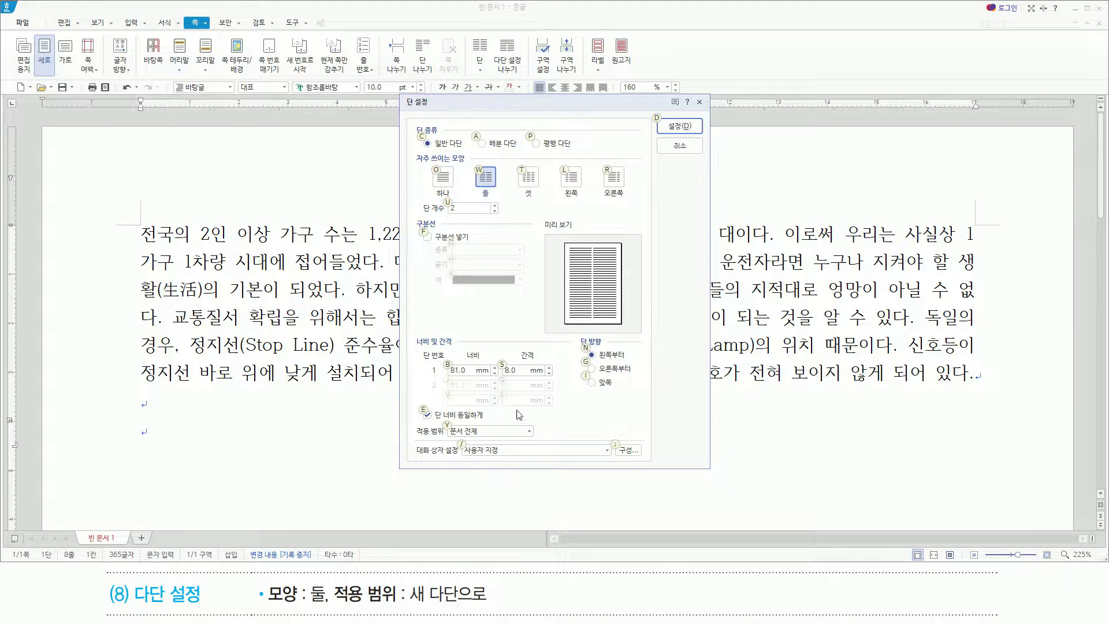
Set the apply range of the two-column layout to 새 다단으로 and apply the column settings
click(519, 433)
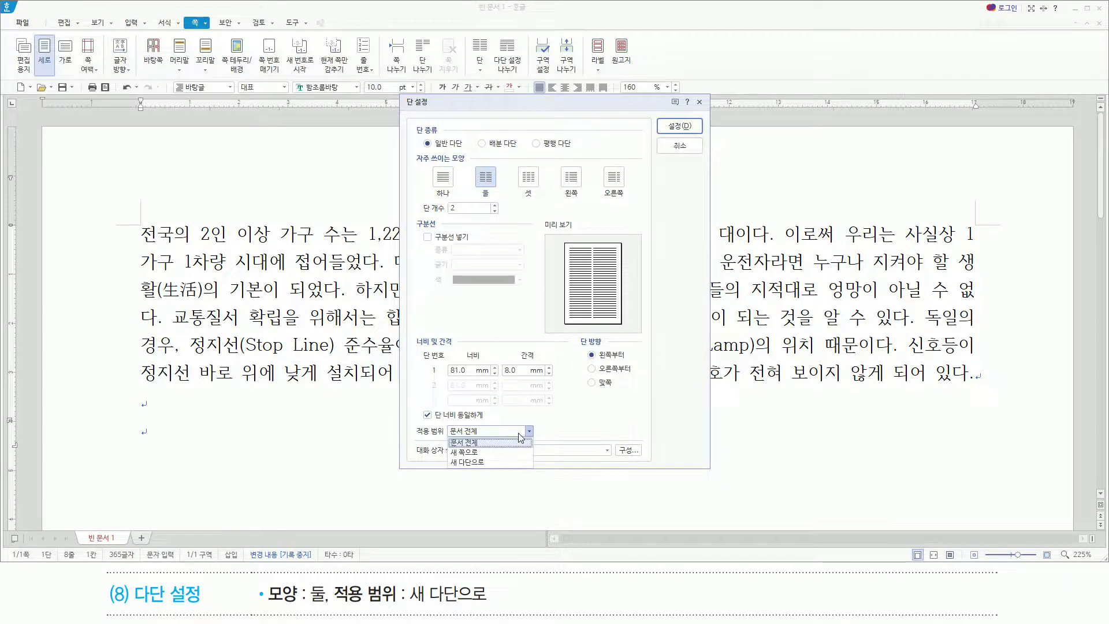
click(509, 462)
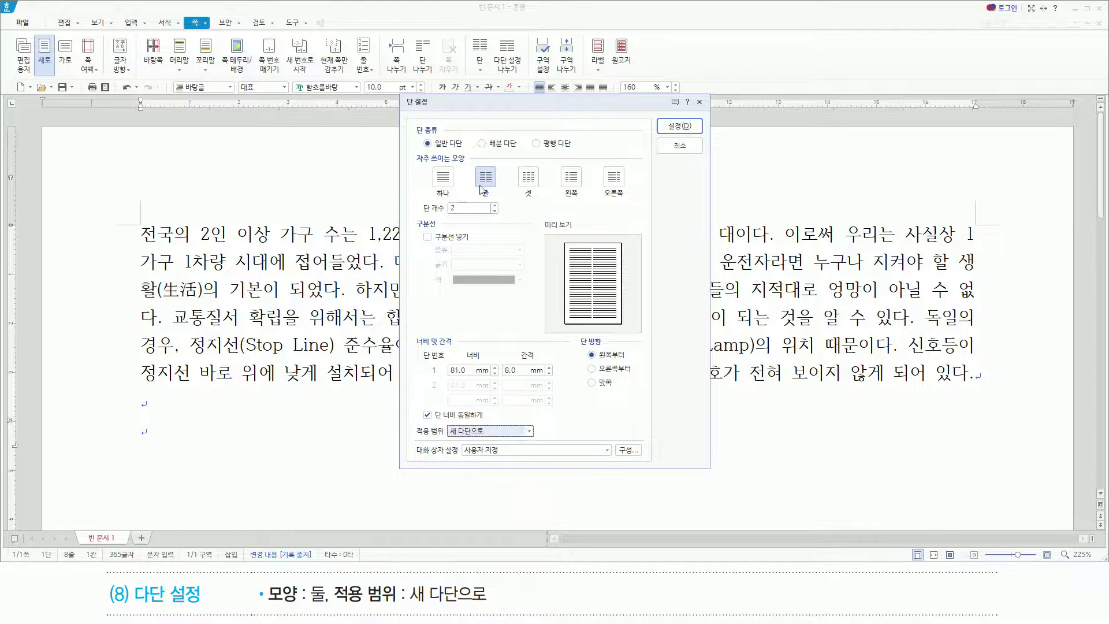
drag(468, 163, 509, 199)
drag(406, 422, 539, 442)
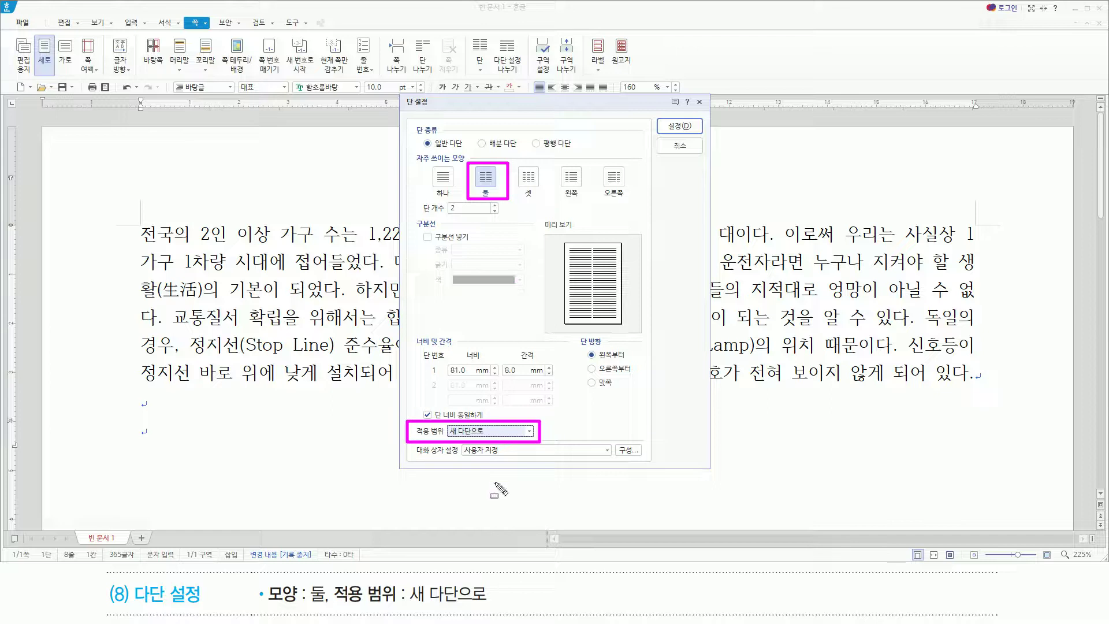
key(Escape)
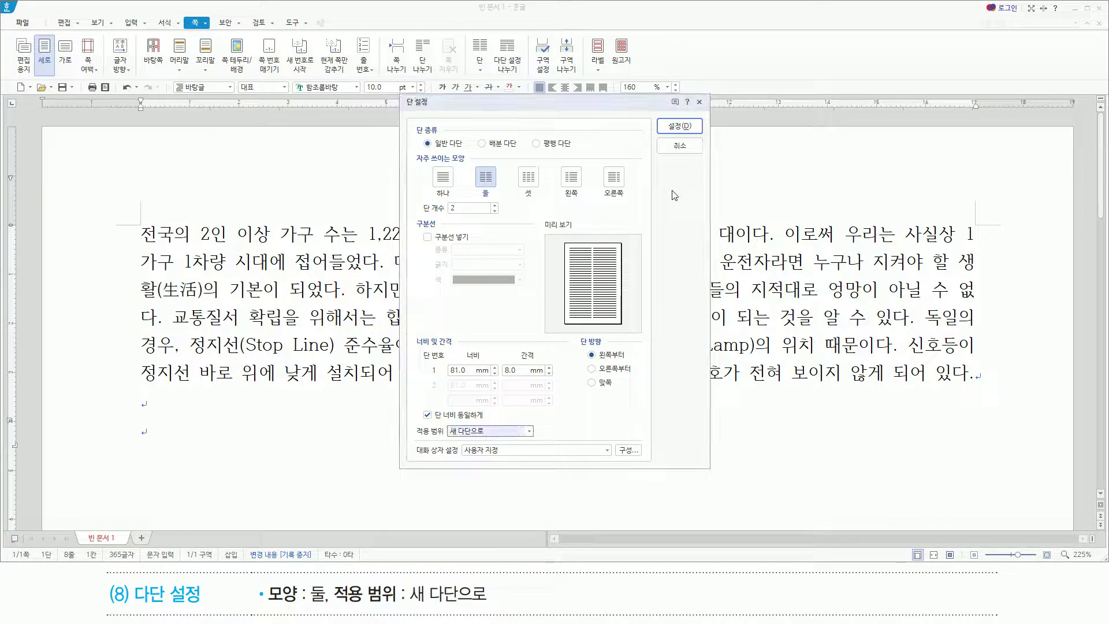
key(Return)
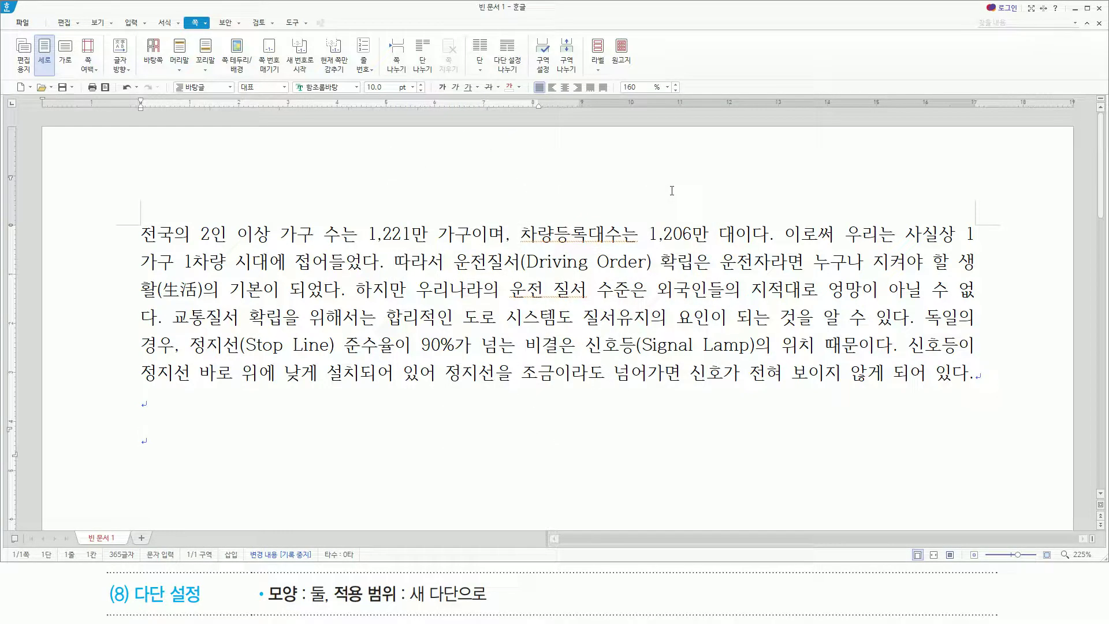
Fill several lines of the first column with repeated ㄹ characters as a width test and delete them
key(Hangul)
text(ㄹㄹㄹㄹㄹㄹㄹㄹㄹㄹㄹㄹㄹㄹㄹㄹㄹㄹㄹㄹㄹㄹㄹㄹㄹ)
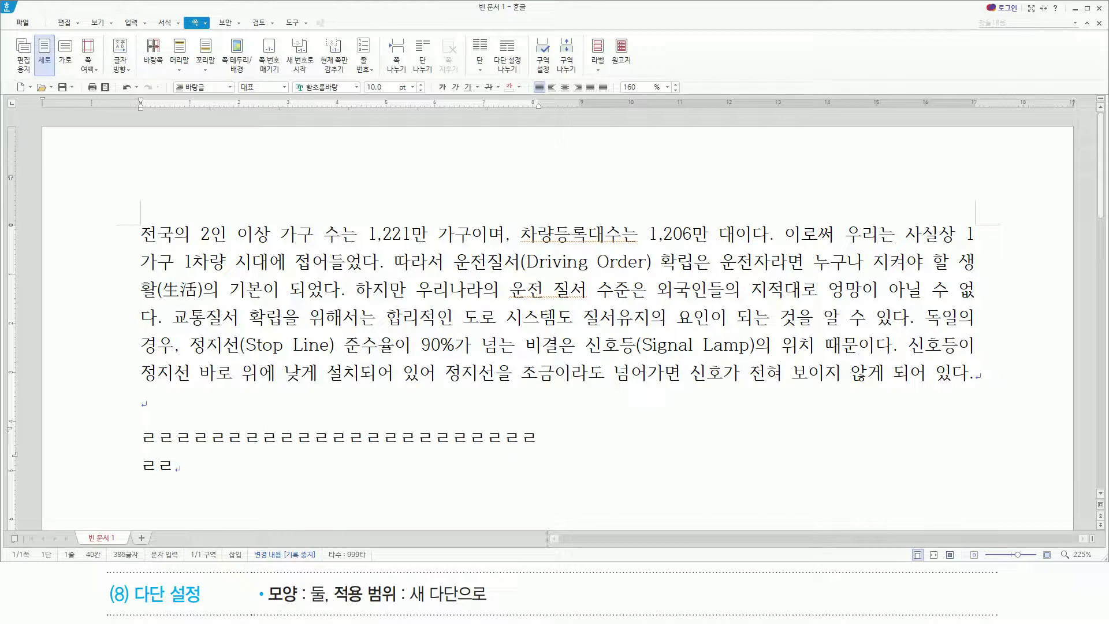
text(ㄹㄹㄹㄹㄹㄹㄹㄹㄹㄹㄹㄹㄹㄹㄹㄹㄹㄹㄹㄹㄹㄹㄹㄹㄹㄹㄹㄹㄹㄹㄹㄹㄹㄹㄹㄹㄹㄹ)
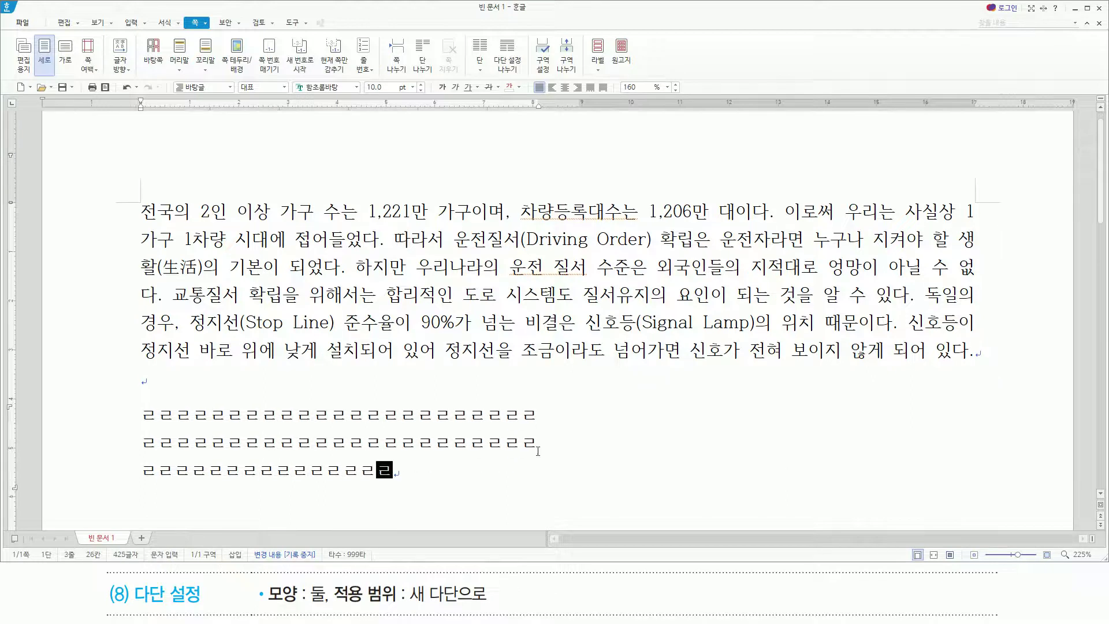
text(ㄹㄹㄹㄹㄹㄹㄹ)
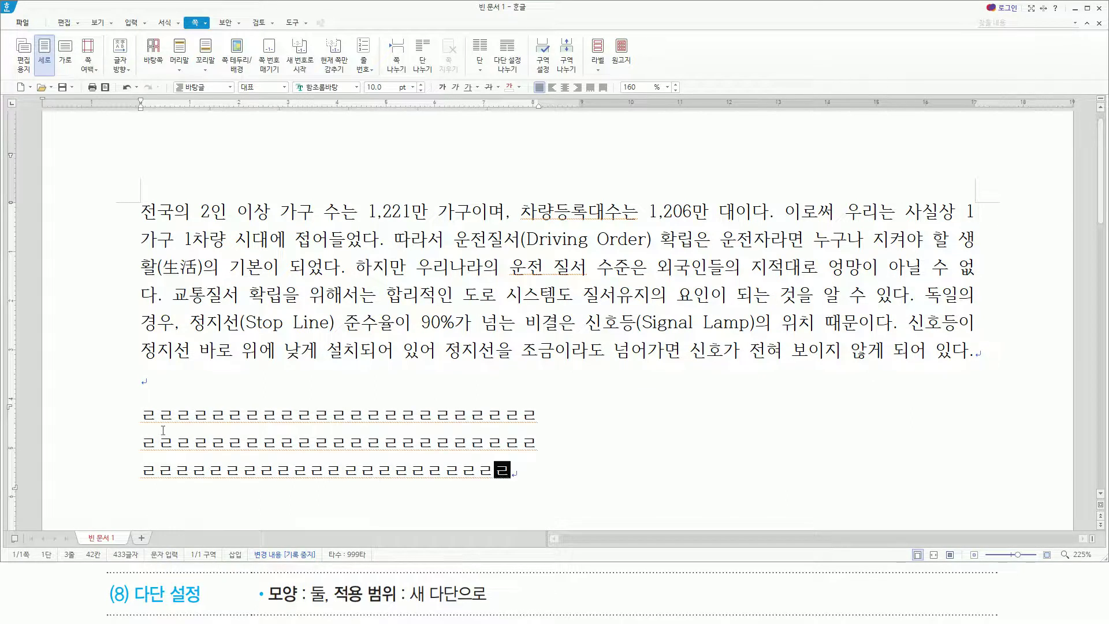
double_click(145, 425)
key(Delete)
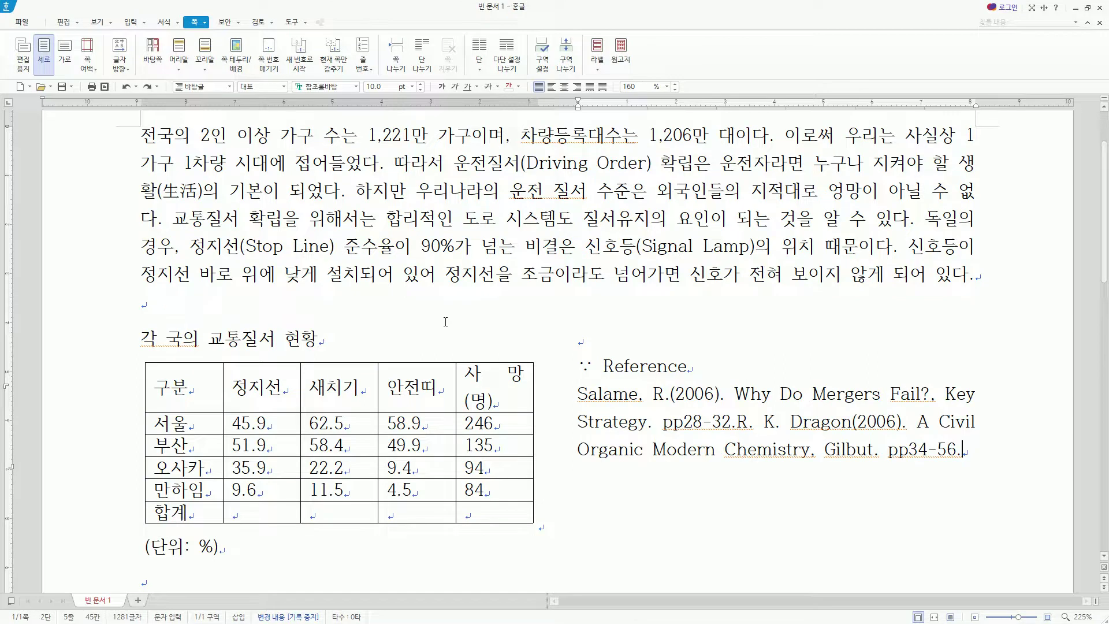
Review the entered body text, table and reference section from the start to the end of the page
scroll(445, 322, down, 10)
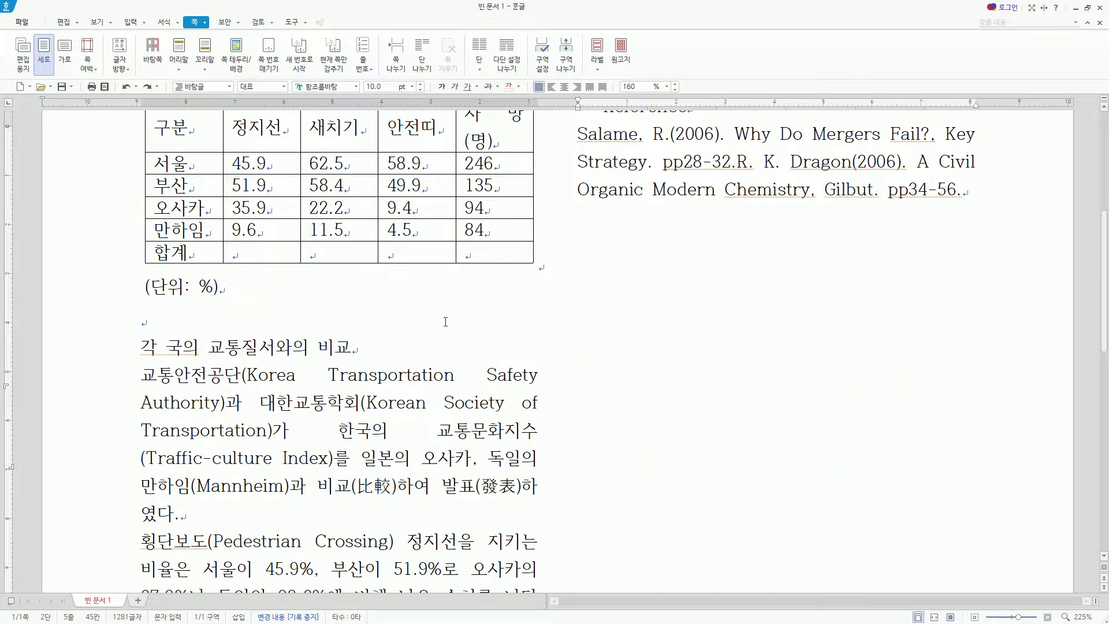
scroll(445, 322, down, 2)
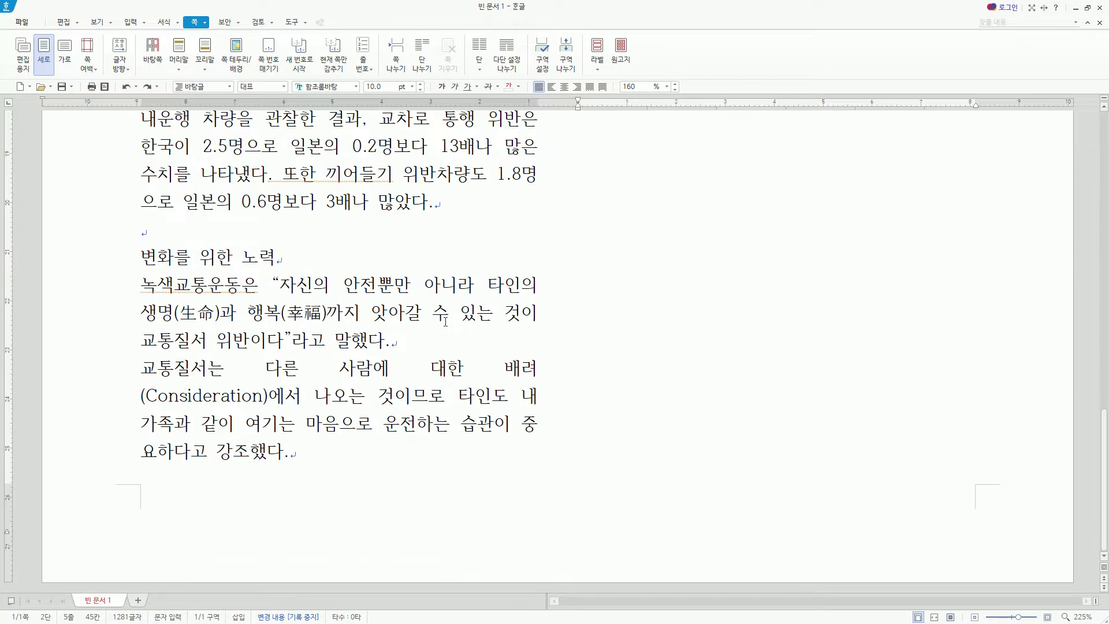
scroll(446, 322, up, 9)
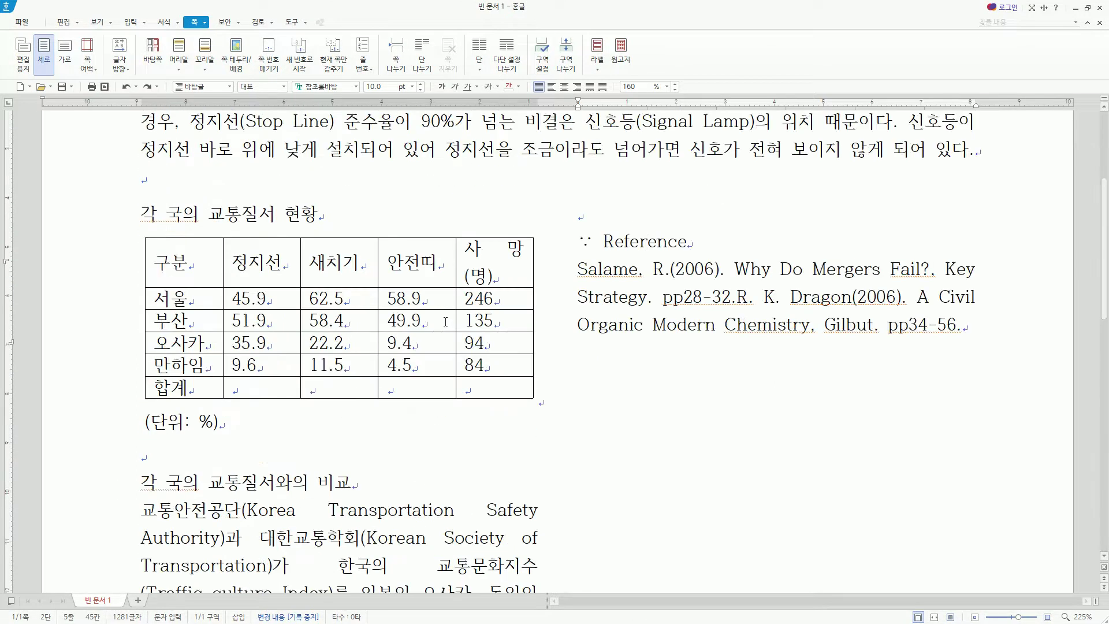
scroll(446, 321, up, 4)
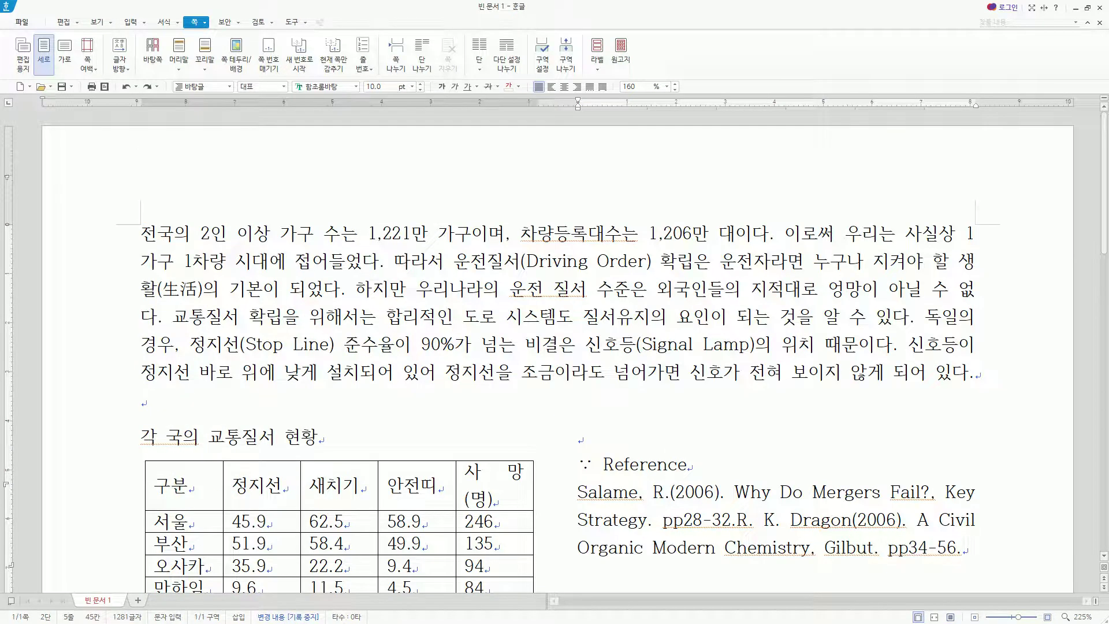
key(alt+Tab)
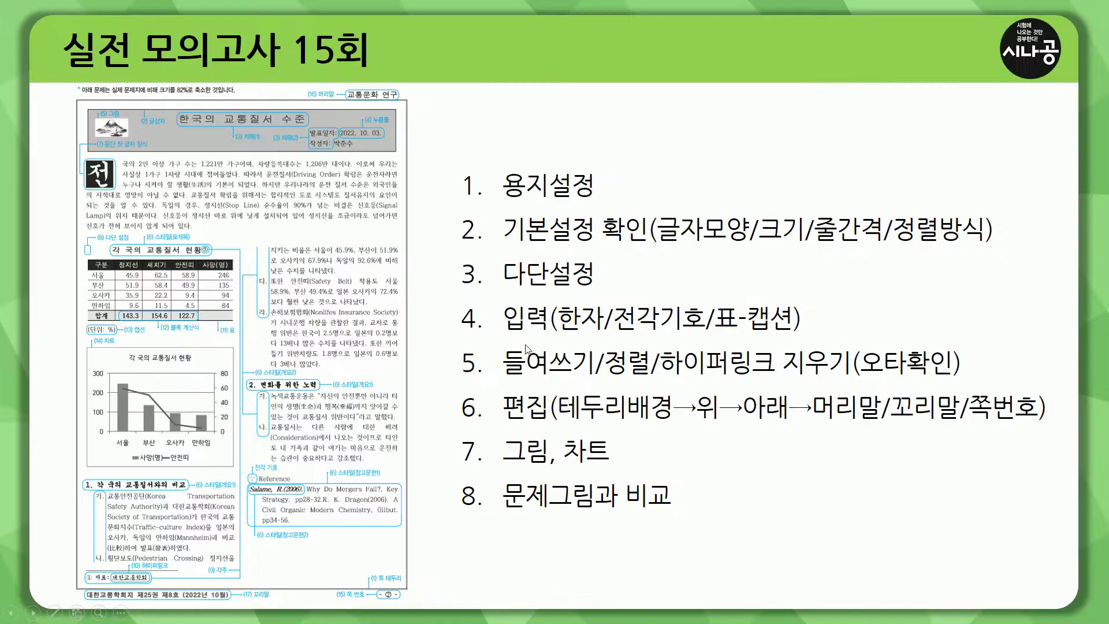
drag(445, 337, 814, 335)
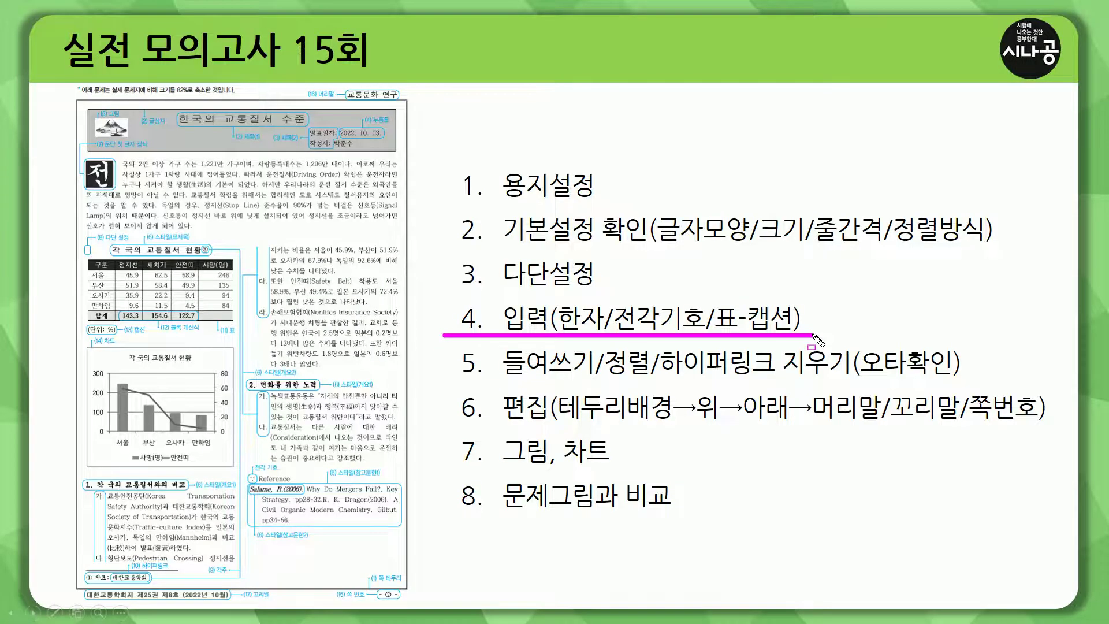
mouse_move(500, 380)
mouse_down()
mouse_move(581, 380)
mouse_move(500, 350)
mouse_move(597, 347)
mouse_move(638, 380)
mouse_move(653, 348)
mouse_move(654, 379)
mouse_up()
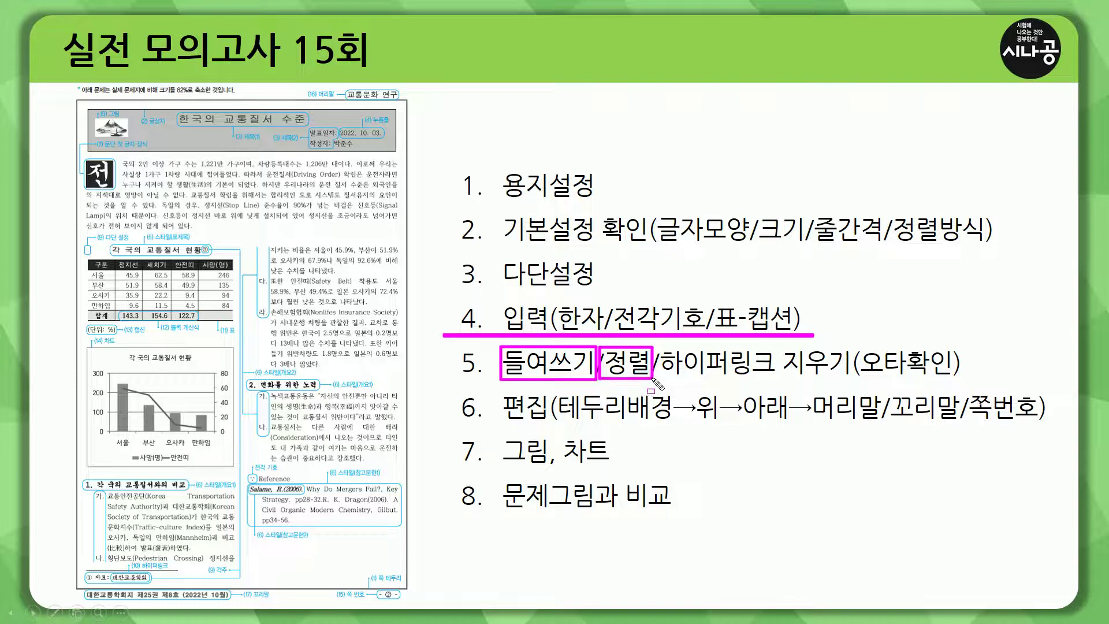
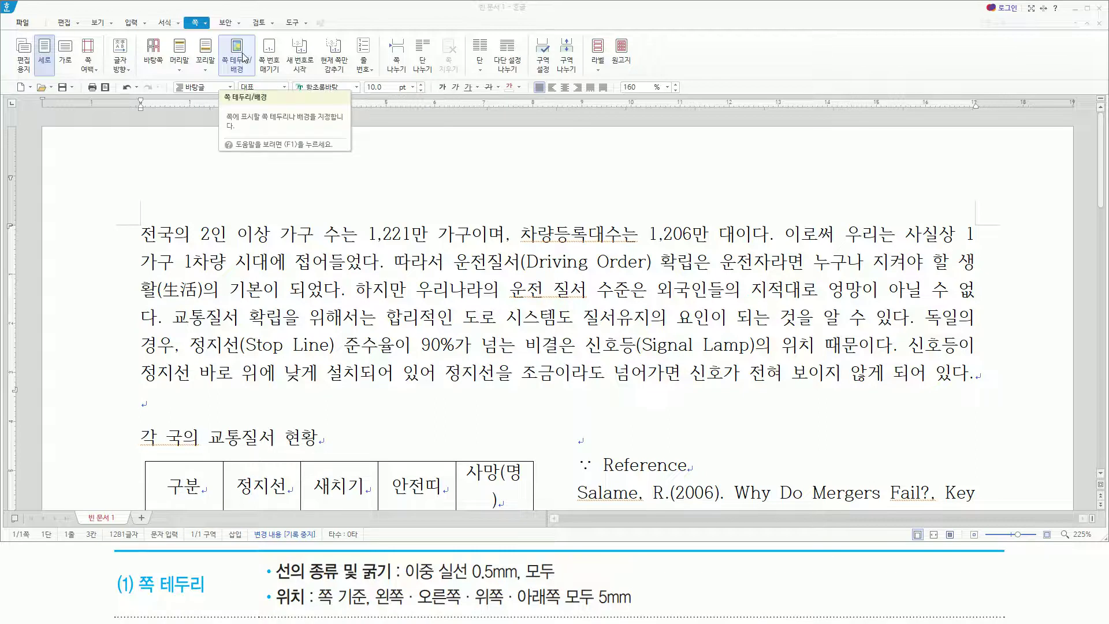
Open the page border and background settings and set the border to a double solid line 0.5 mm thick
click(243, 58)
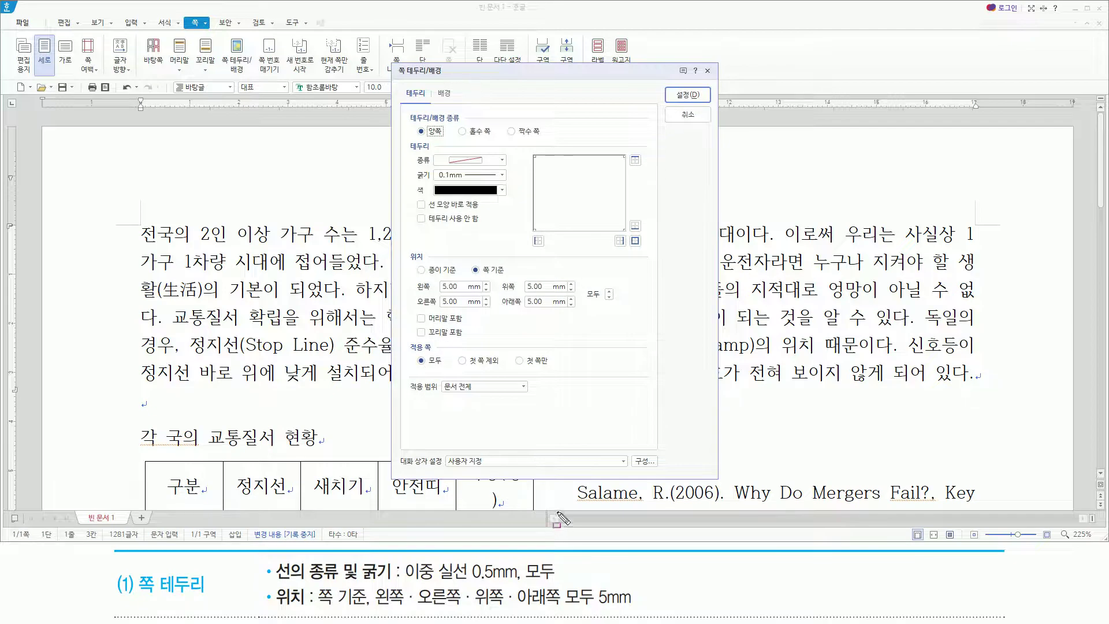
drag(274, 580, 563, 588)
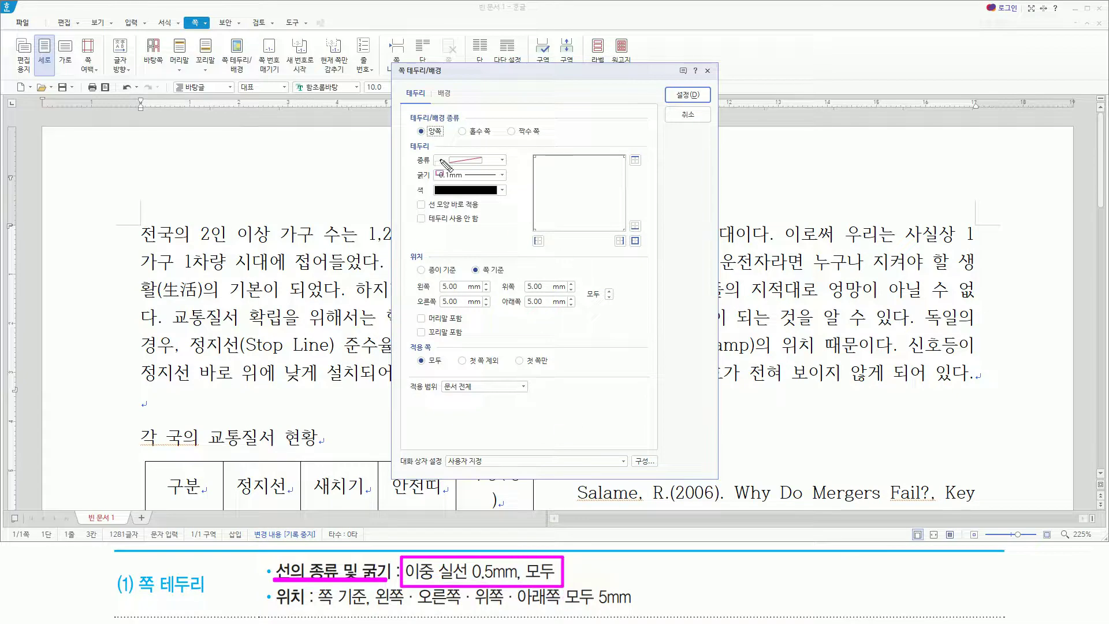
drag(434, 153, 507, 168)
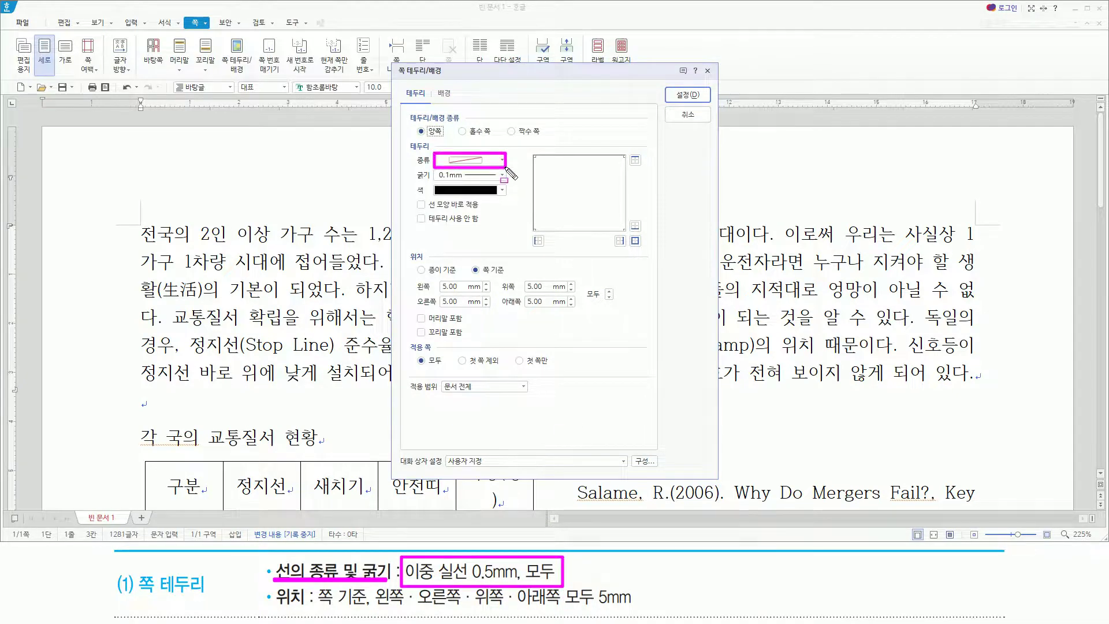
key(Escape)
click(502, 160)
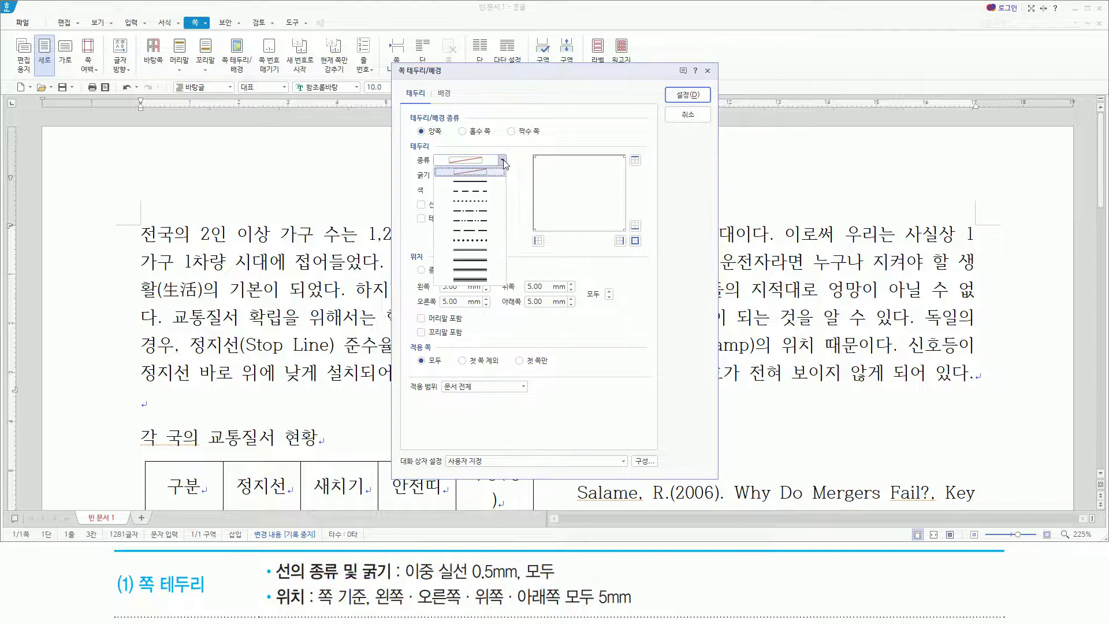
click(477, 251)
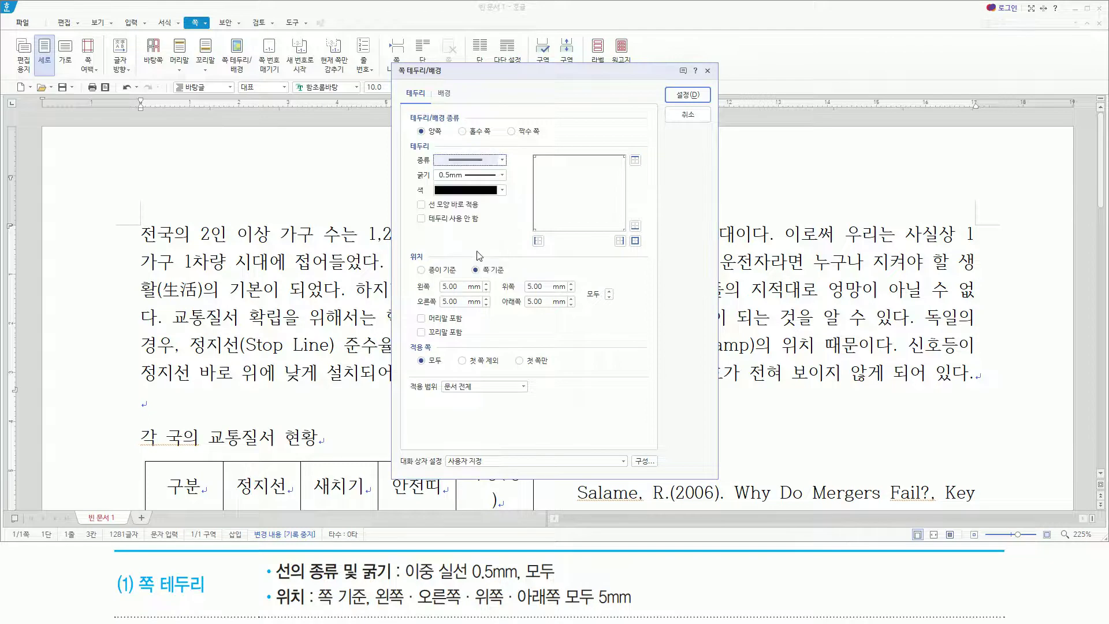
key(ctrl+2)
mouse_move(430, 150)
mouse_down()
mouse_move(454, 181)
mouse_move(507, 184)
mouse_up()
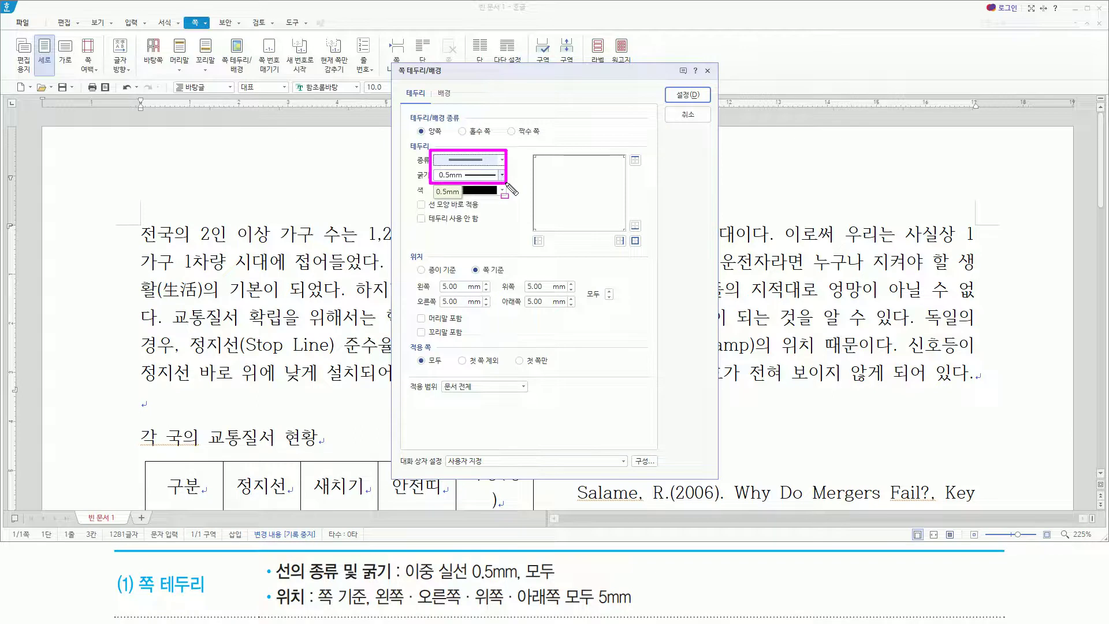
key(Escape)
key(ctrl+2)
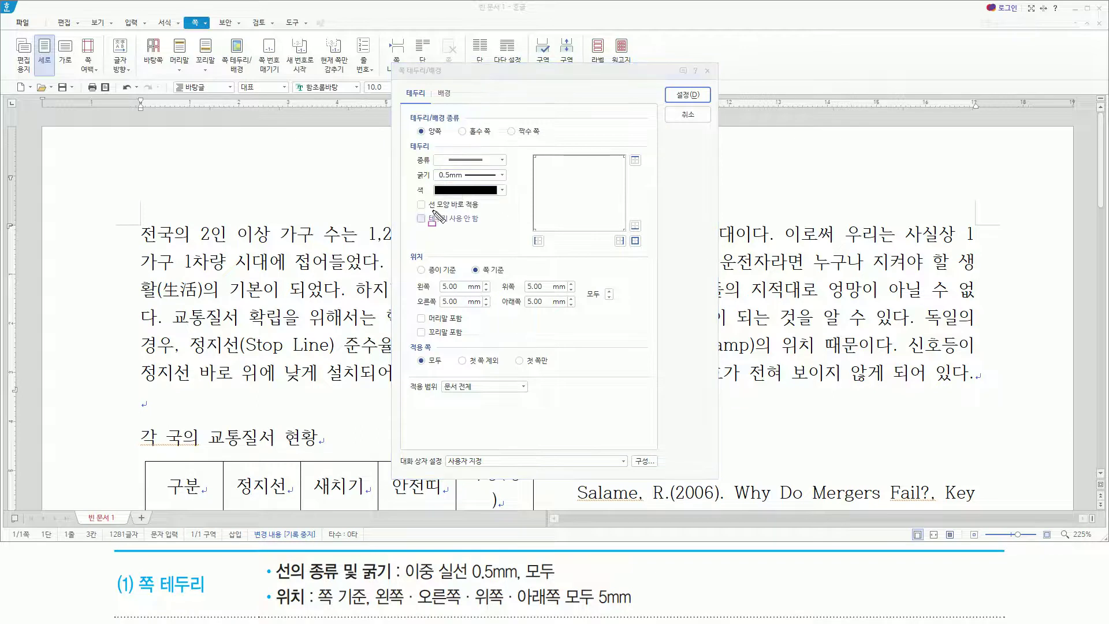
drag(429, 209, 488, 209)
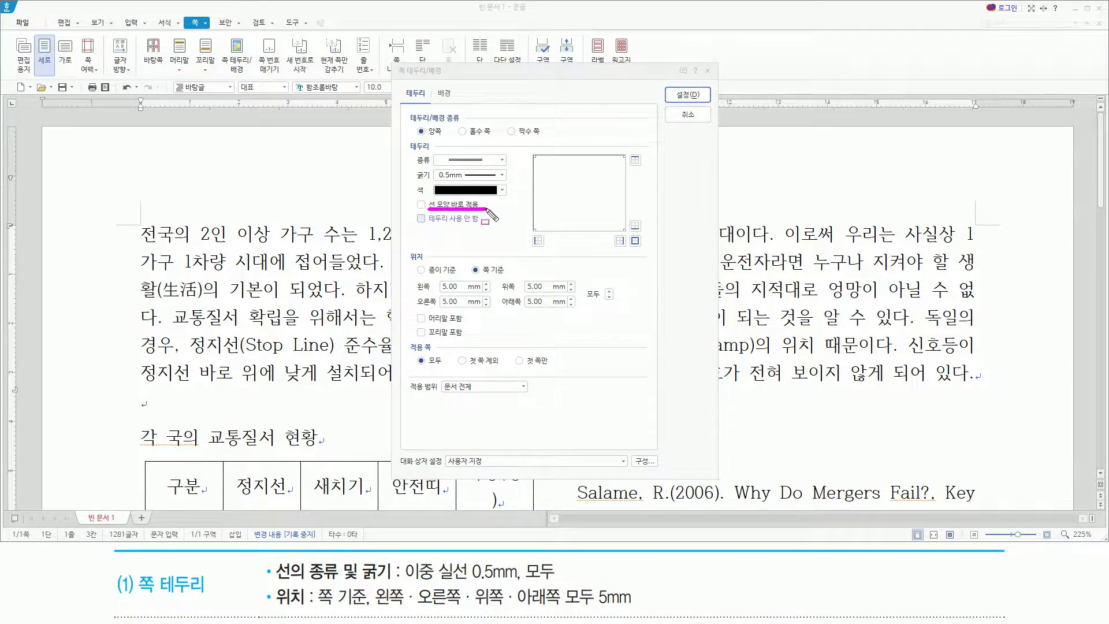
drag(414, 197, 431, 213)
mouse_move(626, 241)
mouse_down()
mouse_move(631, 228)
mouse_move(644, 258)
mouse_move(641, 249)
mouse_up()
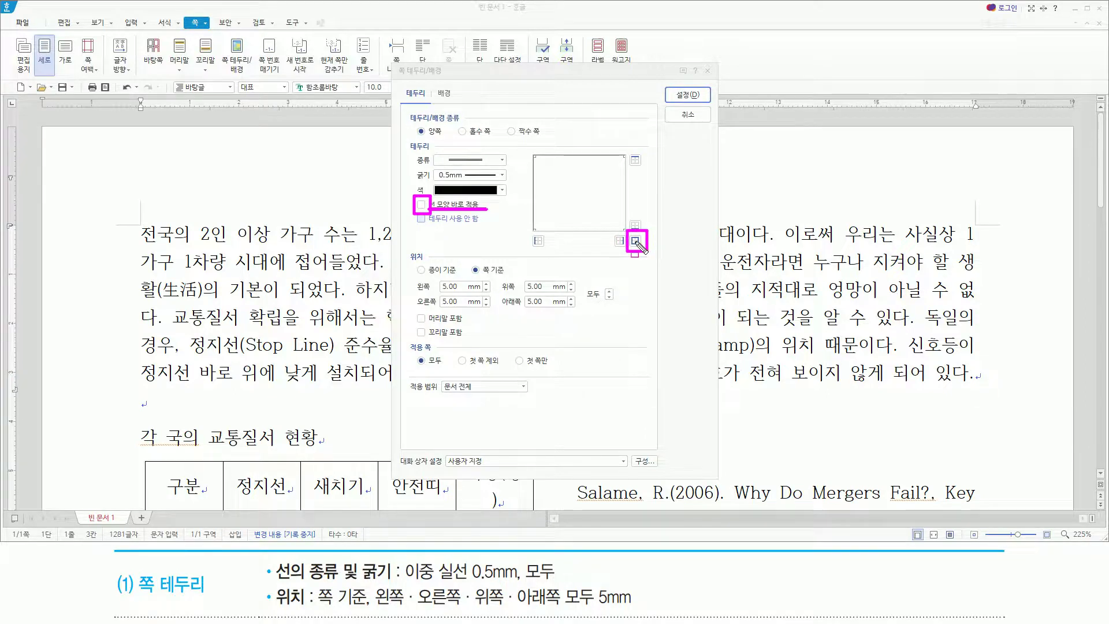
Apply the chosen border line to all four sides of the page and confirm the page border settings
click(636, 241)
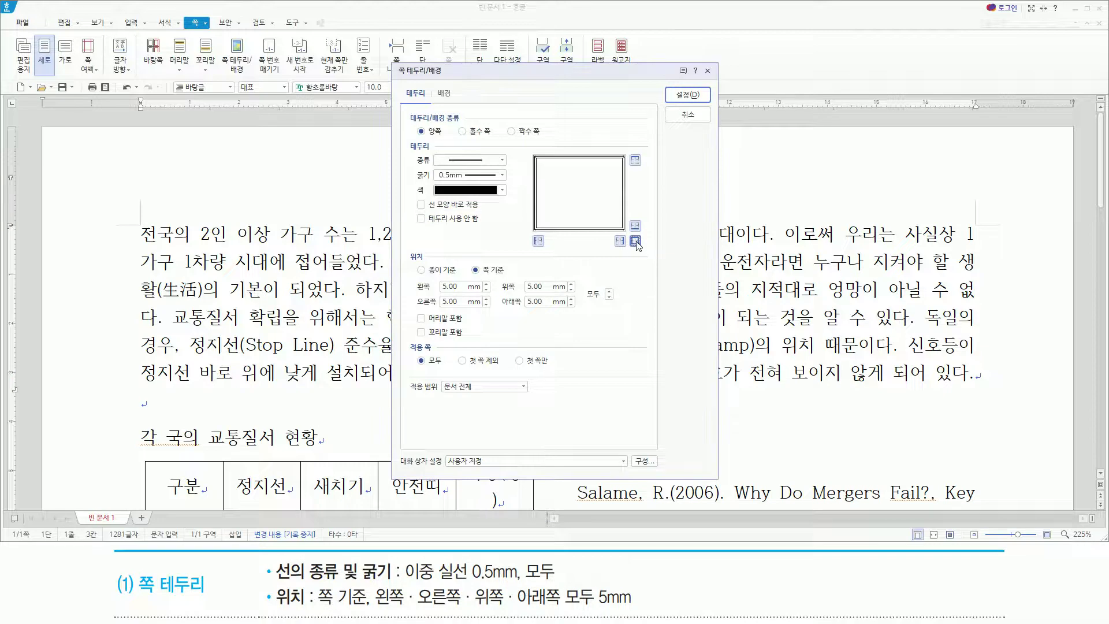
mouse_move(531, 150)
mouse_down()
mouse_move(576, 221)
mouse_move(629, 236)
mouse_up()
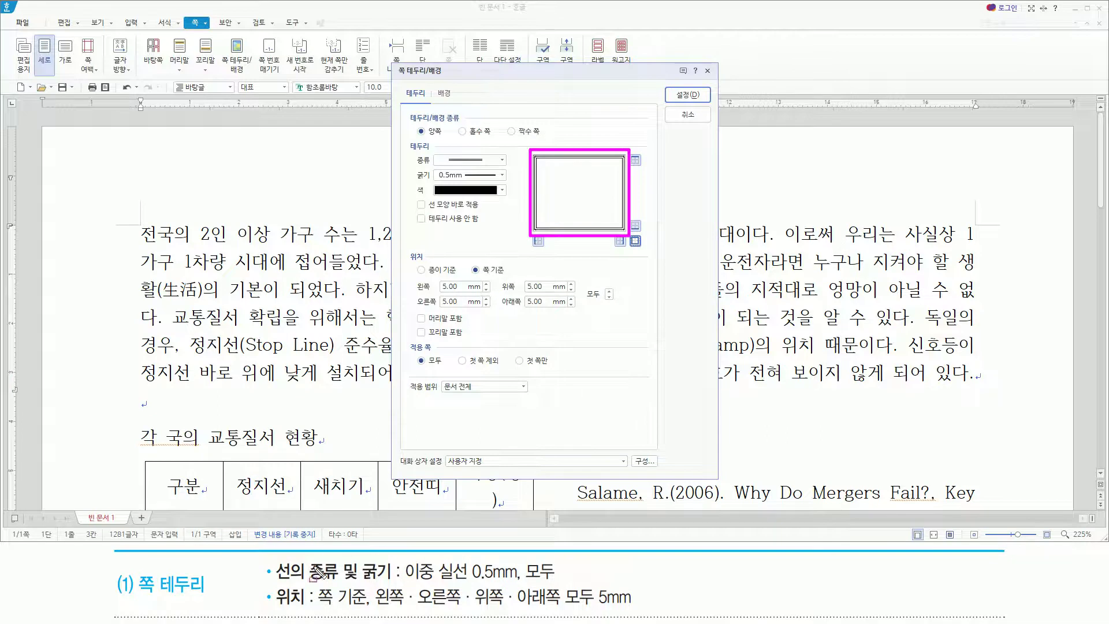
mouse_move(267, 608)
mouse_down()
mouse_move(346, 611)
mouse_move(366, 582)
mouse_move(407, 609)
mouse_move(638, 610)
mouse_up()
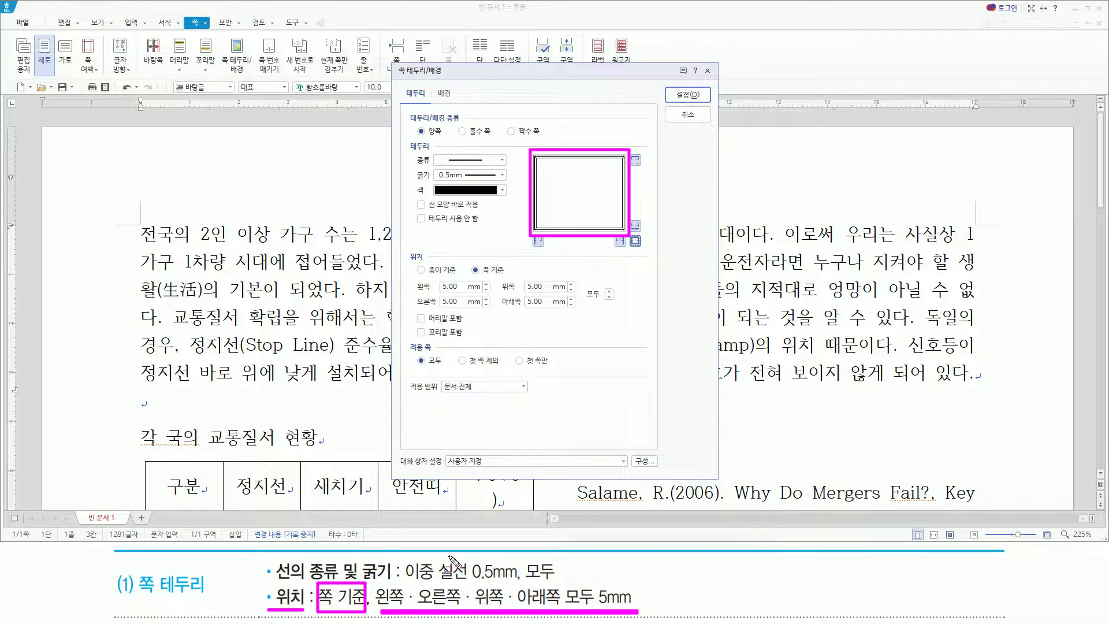
drag(467, 260, 522, 278)
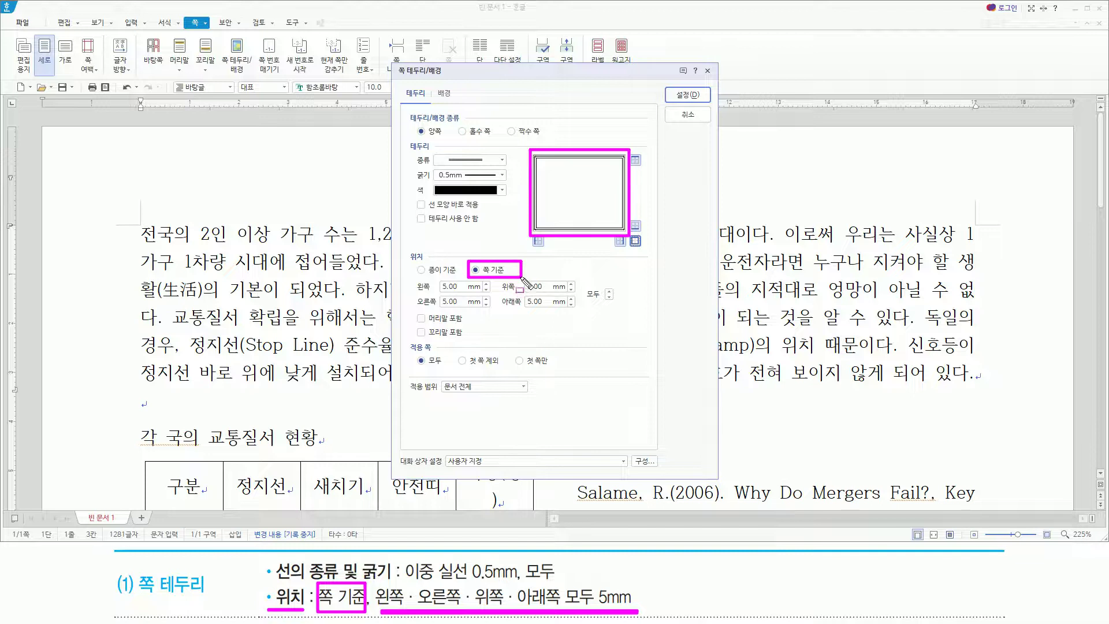
drag(412, 274, 580, 314)
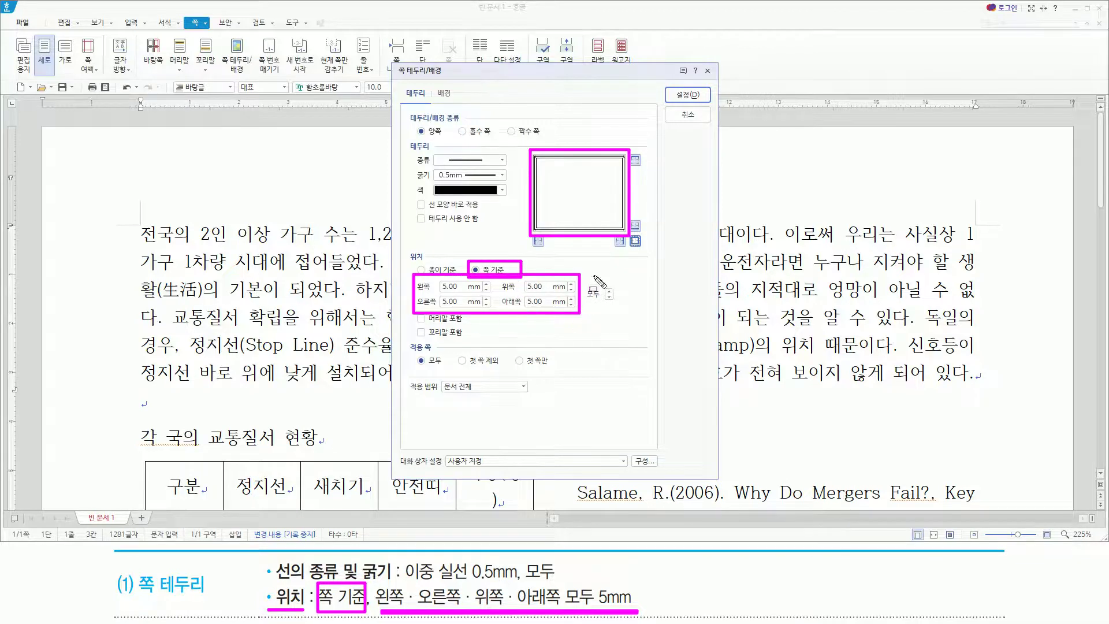
drag(671, 82, 711, 105)
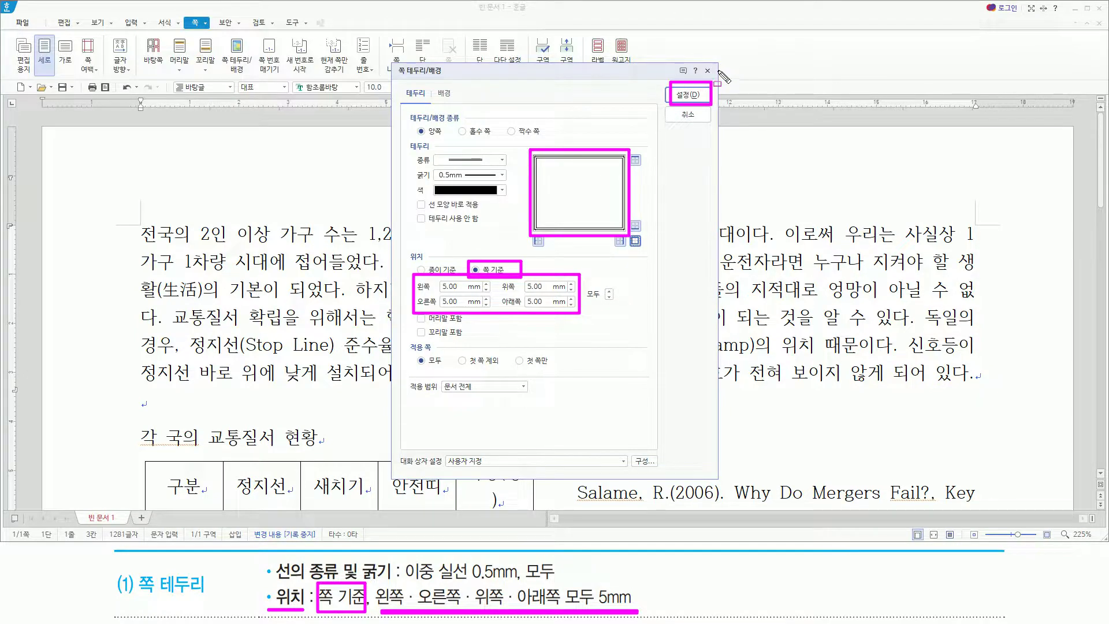
key(Escape)
click(688, 94)
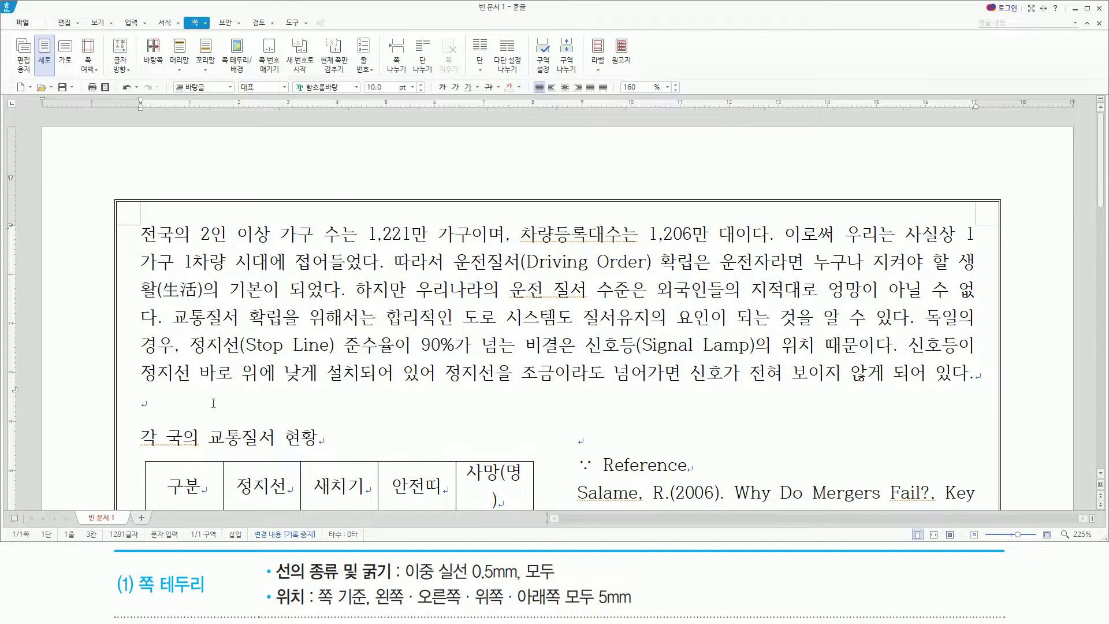
scroll(287, 315, down, 10)
scroll(287, 315, up, 10)
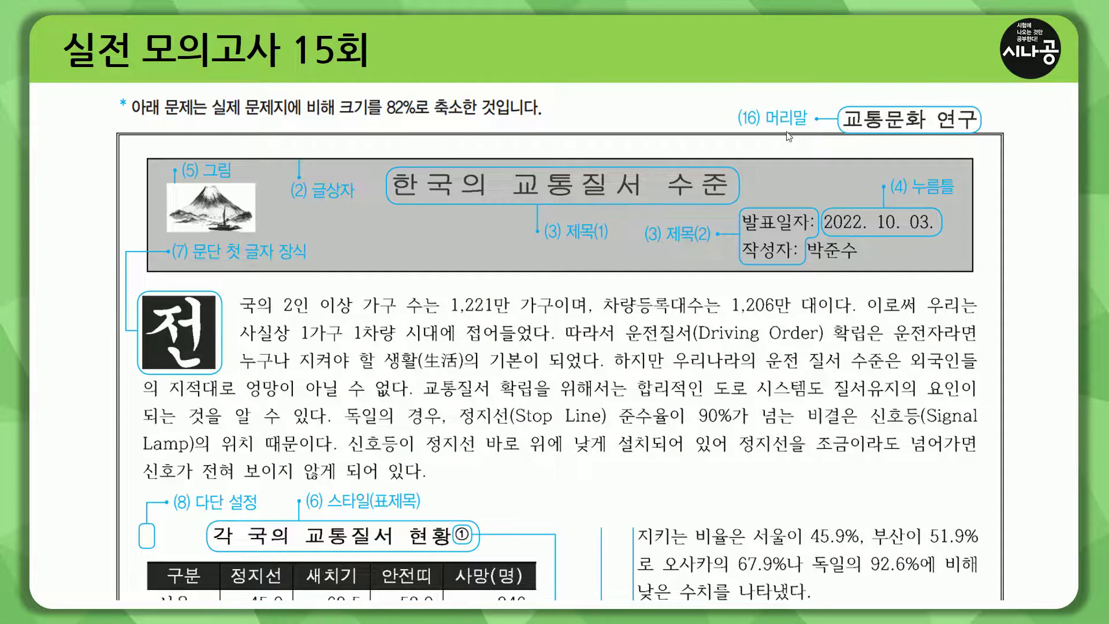
drag(737, 102, 995, 139)
drag(145, 155, 980, 275)
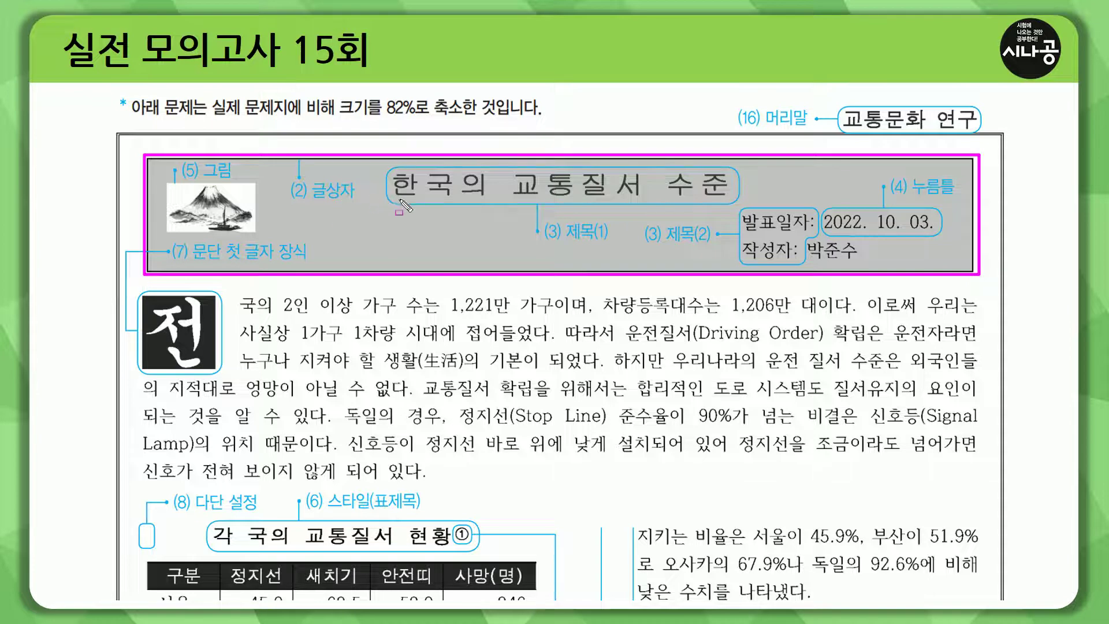
mouse_move(393, 204)
mouse_down()
mouse_move(737, 202)
mouse_move(818, 233)
mouse_up()
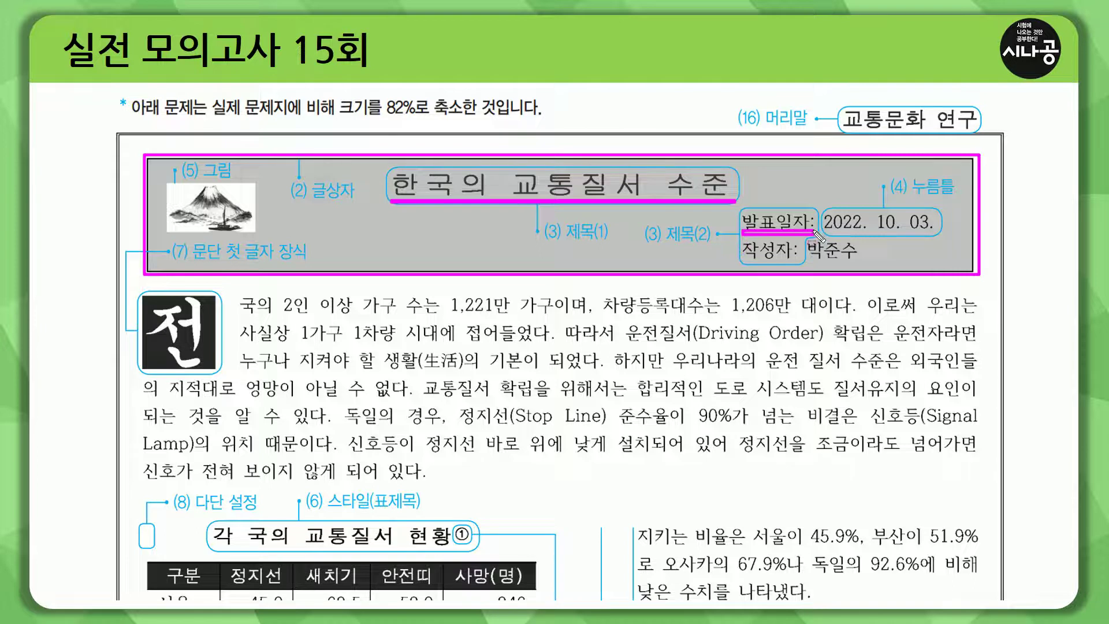
drag(744, 260, 863, 260)
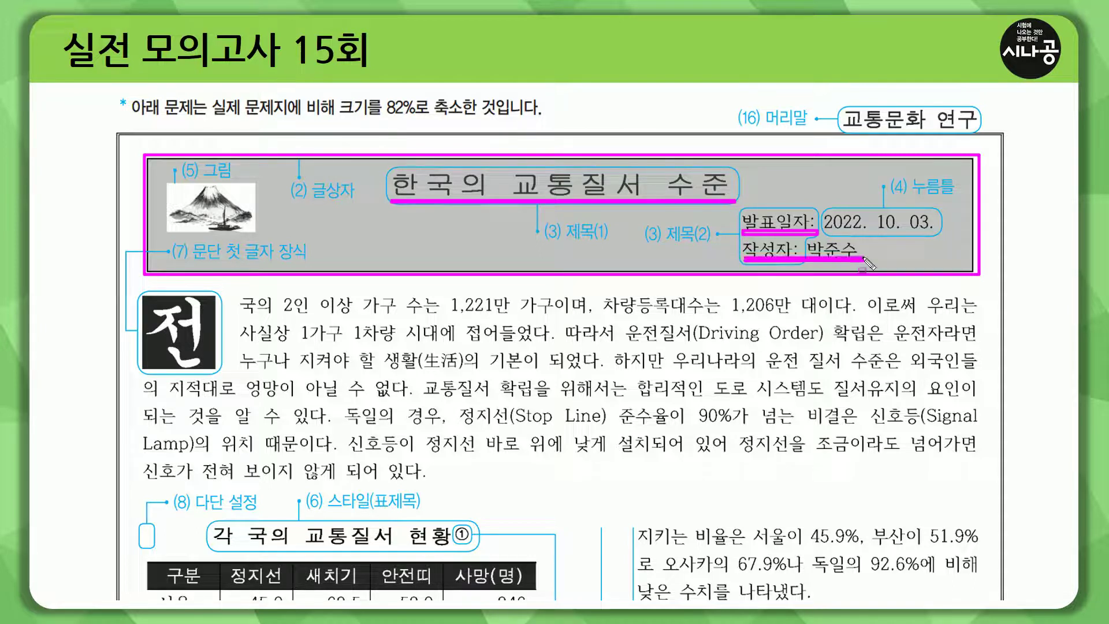
drag(827, 204, 936, 235)
drag(908, 196, 953, 197)
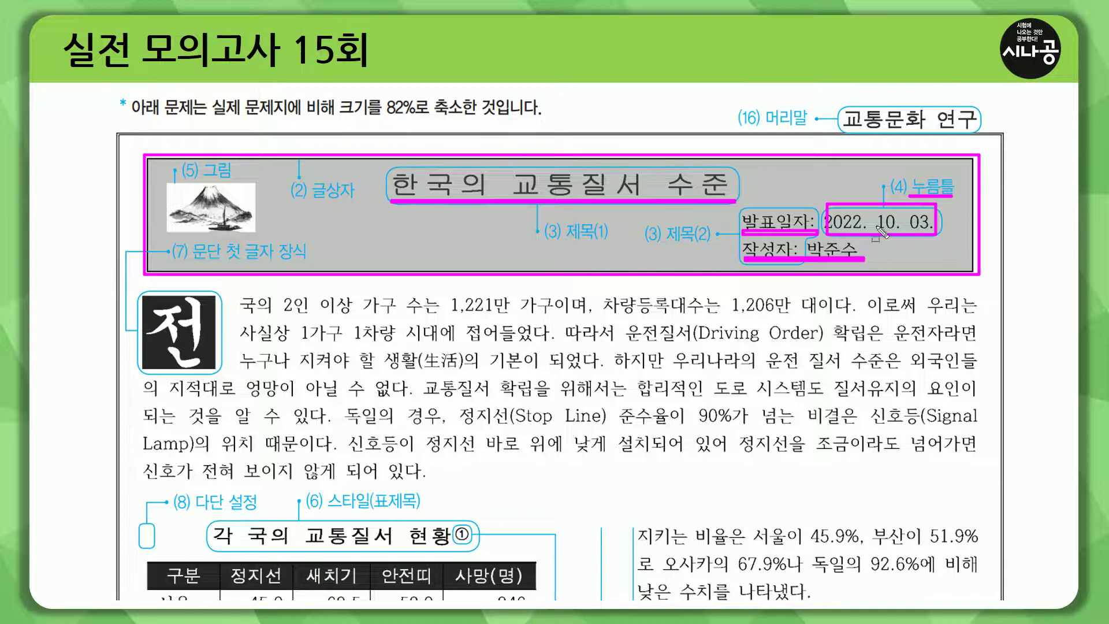
drag(167, 184, 262, 235)
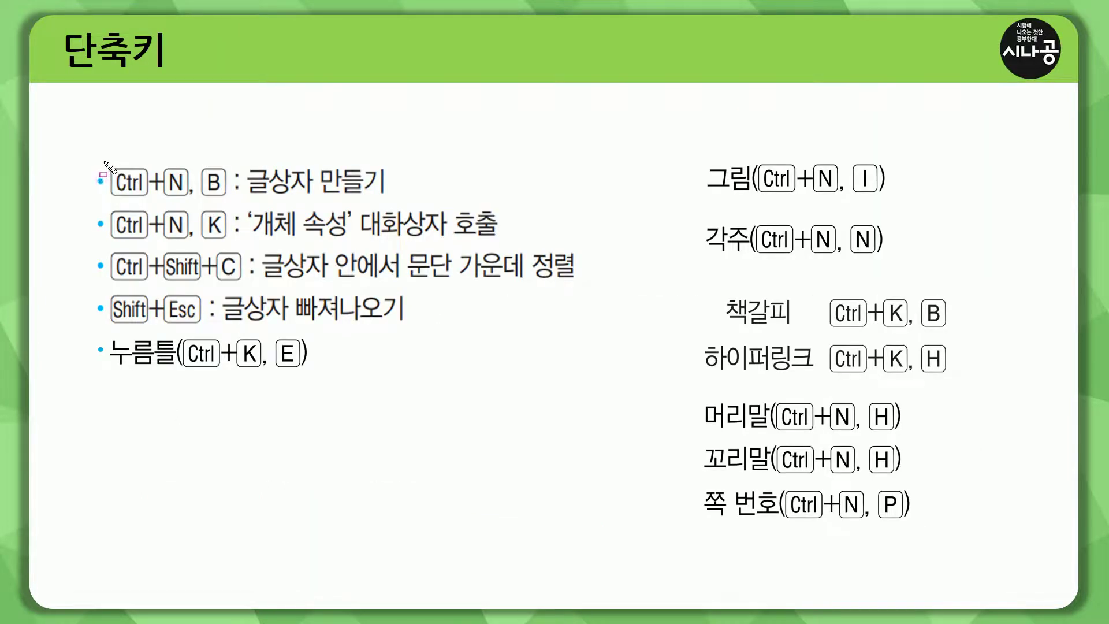
mouse_move(105, 158)
mouse_down()
mouse_move(231, 220)
mouse_move(234, 202)
mouse_up()
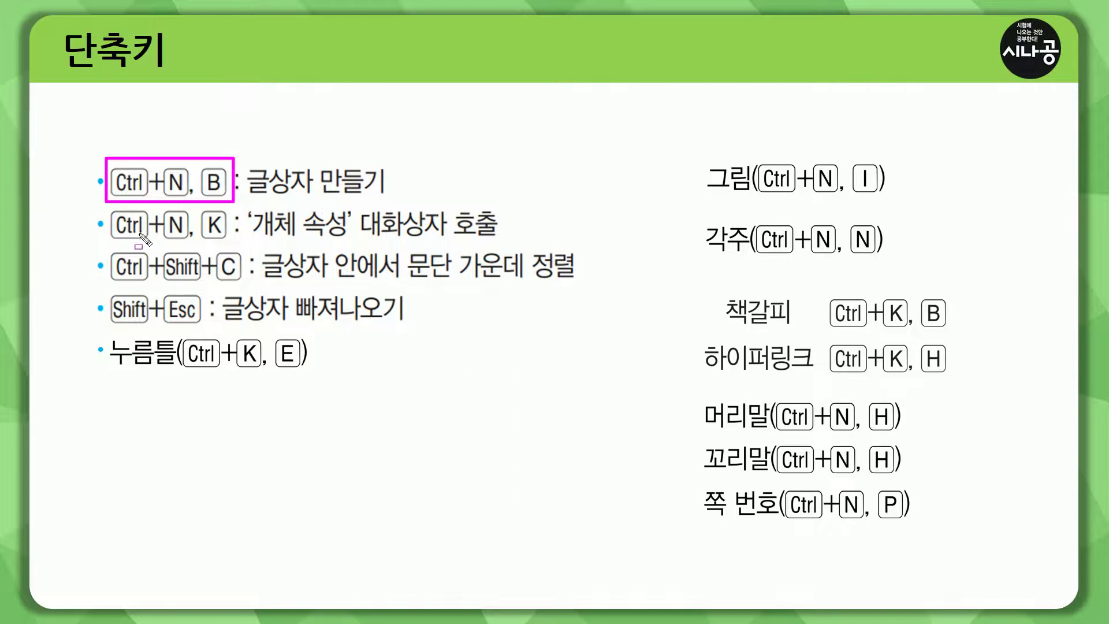
mouse_move(110, 206)
mouse_down()
mouse_move(121, 246)
mouse_move(233, 247)
mouse_up()
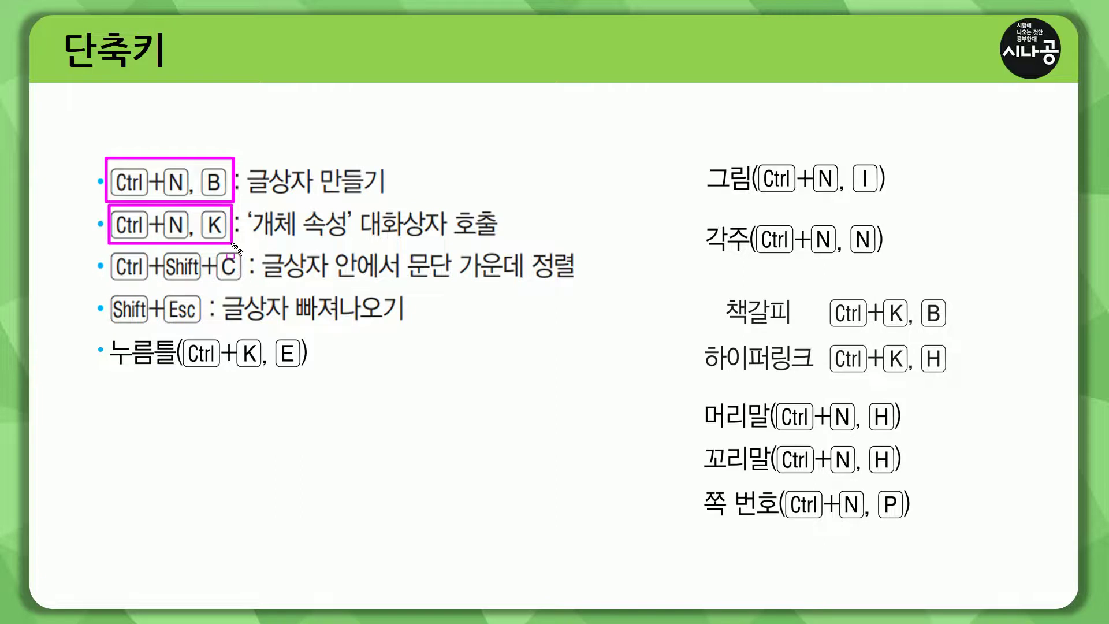
drag(107, 247, 247, 284)
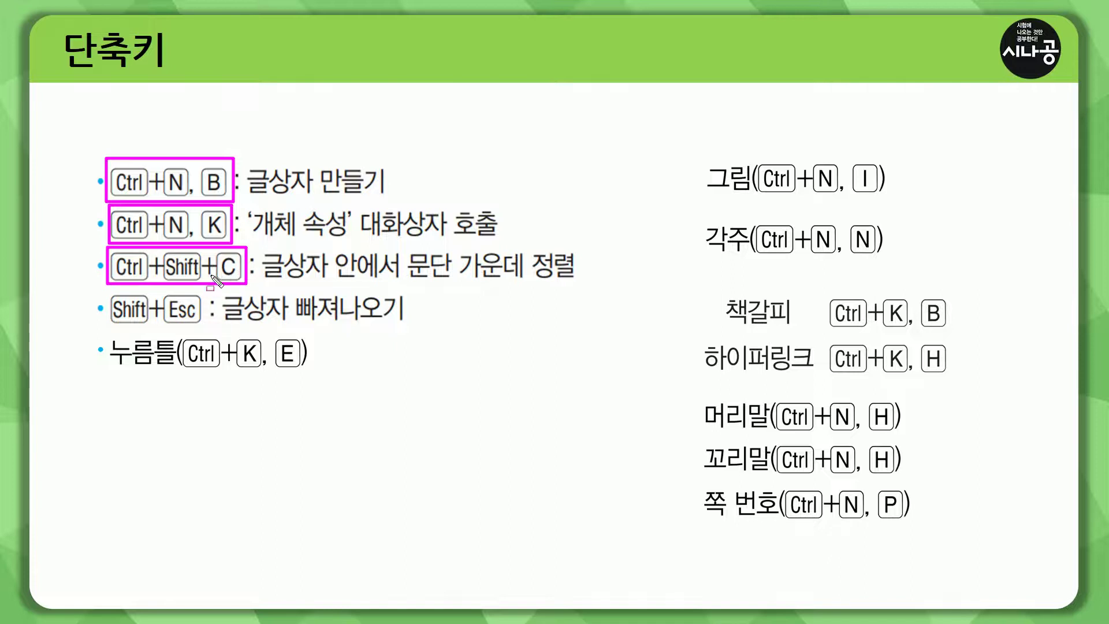
drag(102, 290, 206, 327)
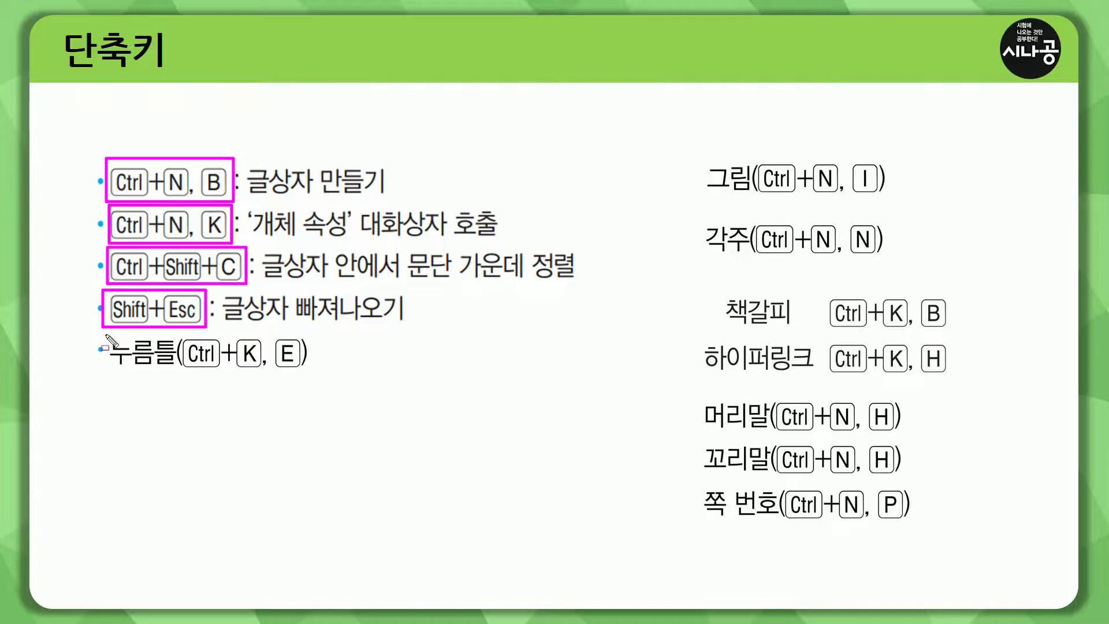
drag(105, 335, 314, 375)
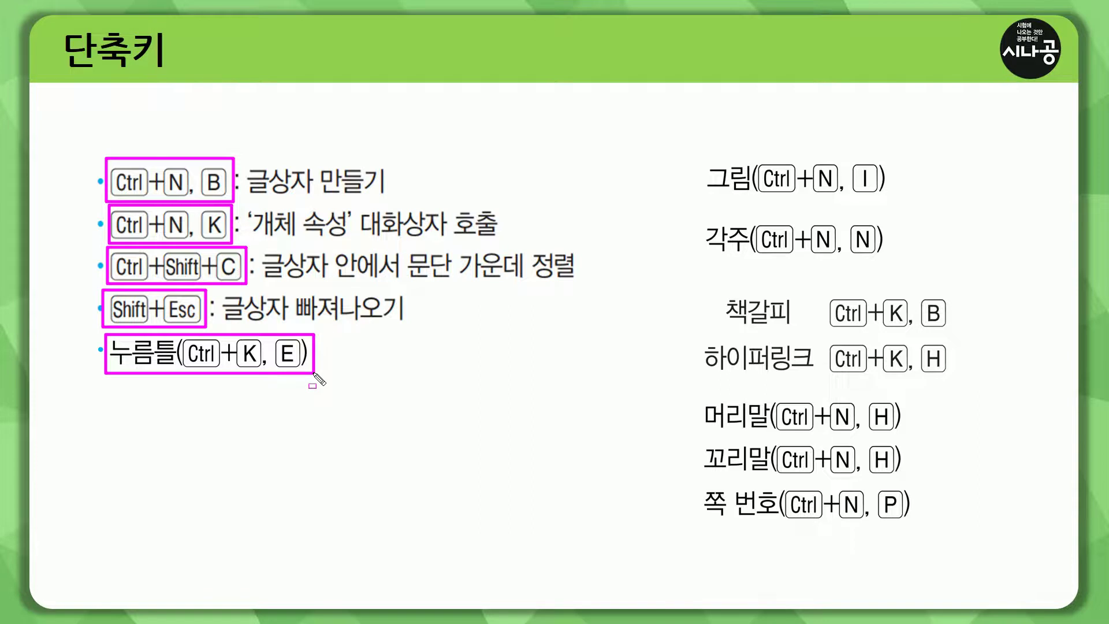
drag(706, 156, 894, 200)
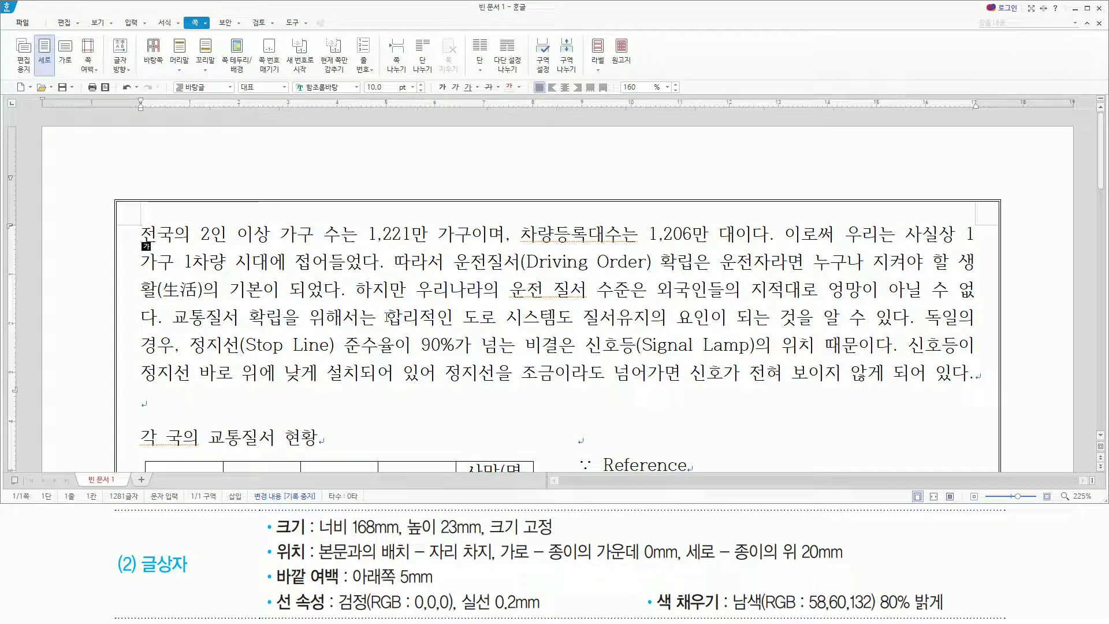
Insert a text box at the start of the document, above the first body paragraph
key(ctrl+n)
key(b)
click(388, 316)
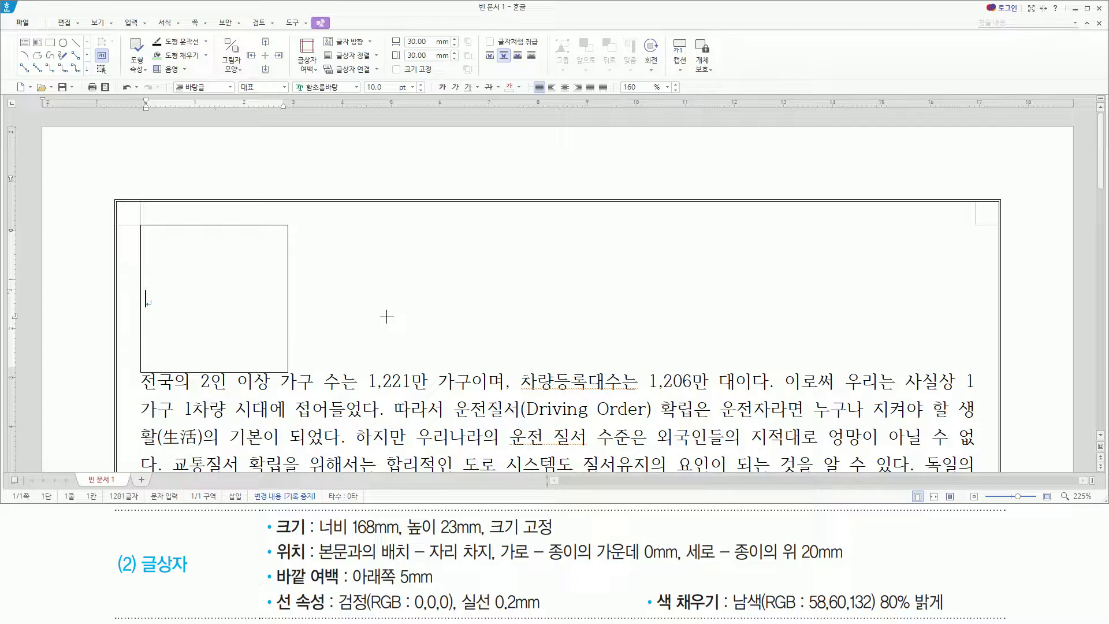
key(ctrl+n)
key(k)
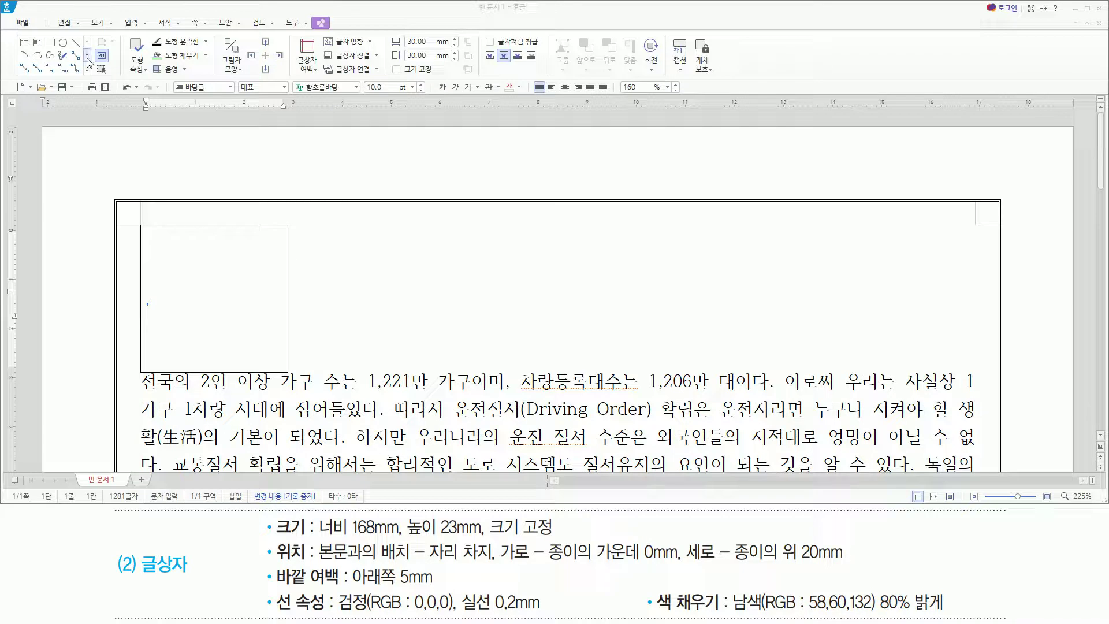
click(146, 11)
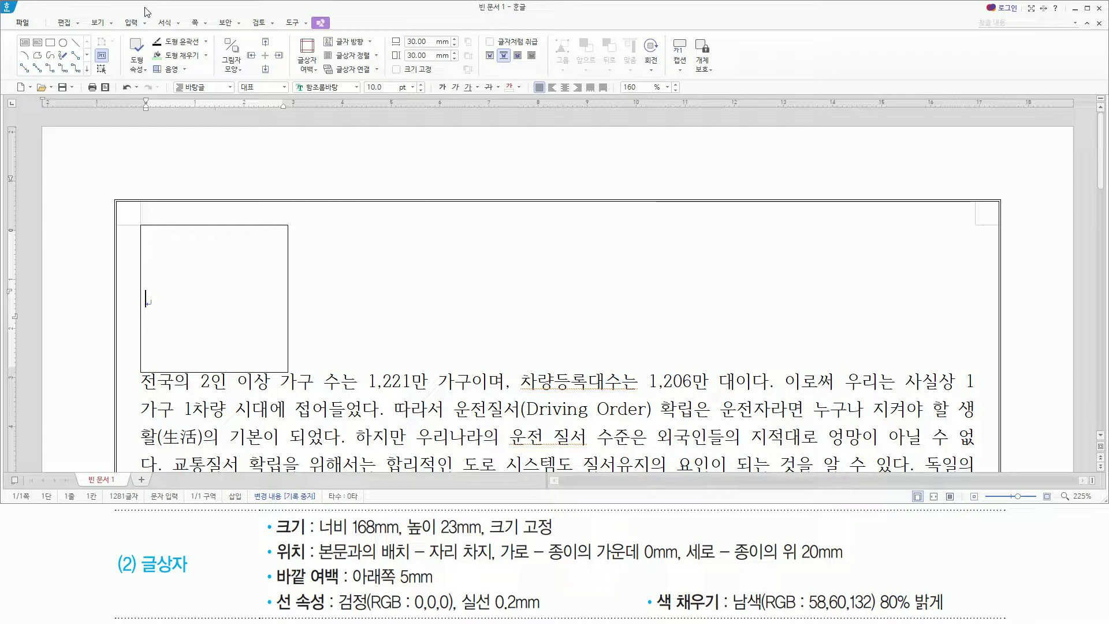
Enter "한국의 교통질서 수준" in the text box, followed by a "발표일자: " line and a "작성자: " line with the author's name
text(한국의 교토)
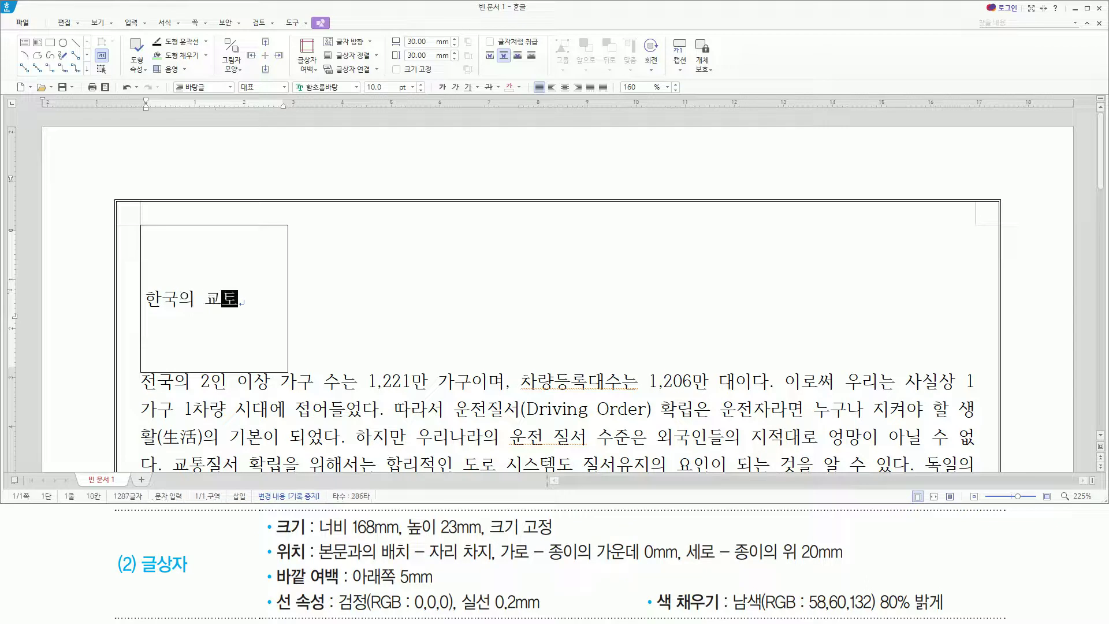
text(질)
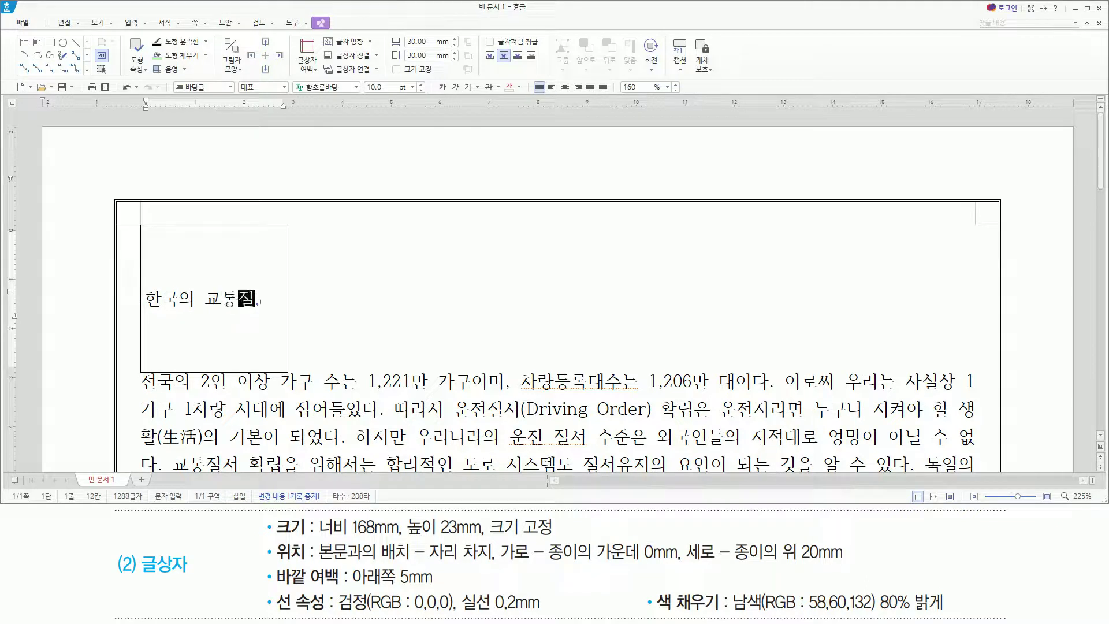
text(서 수준)
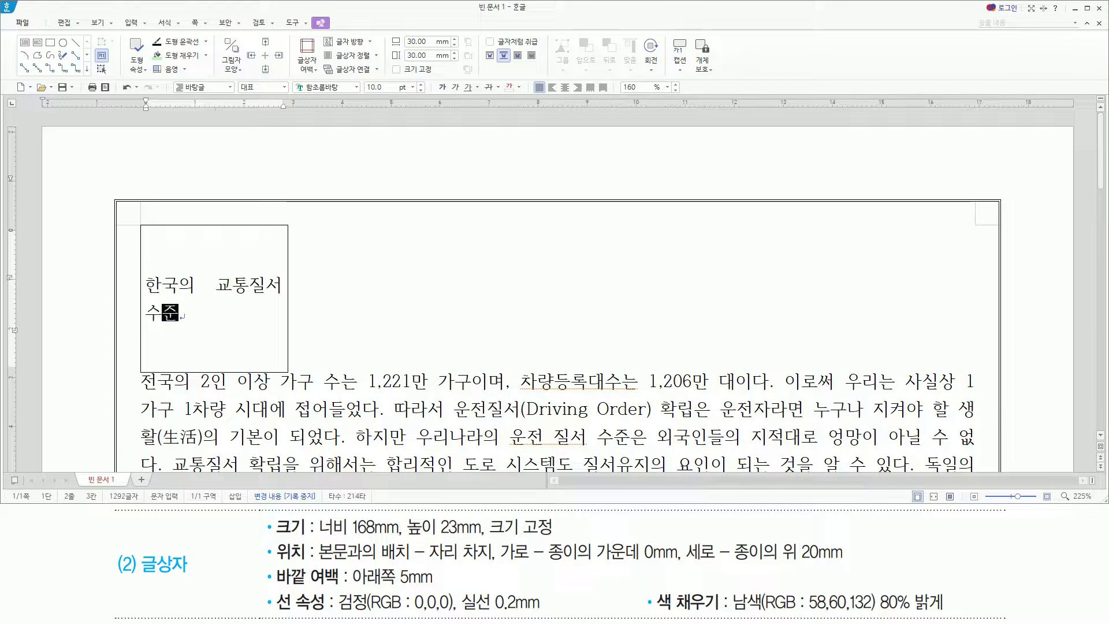
key(Return)
text(발표일자)
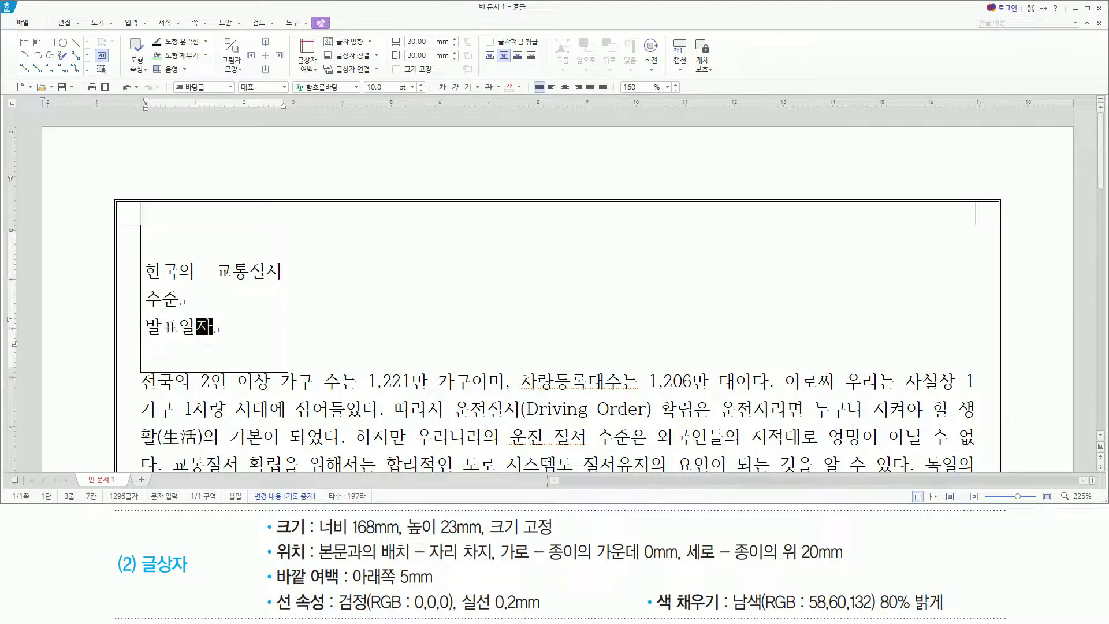
text(:)
text(작성자)
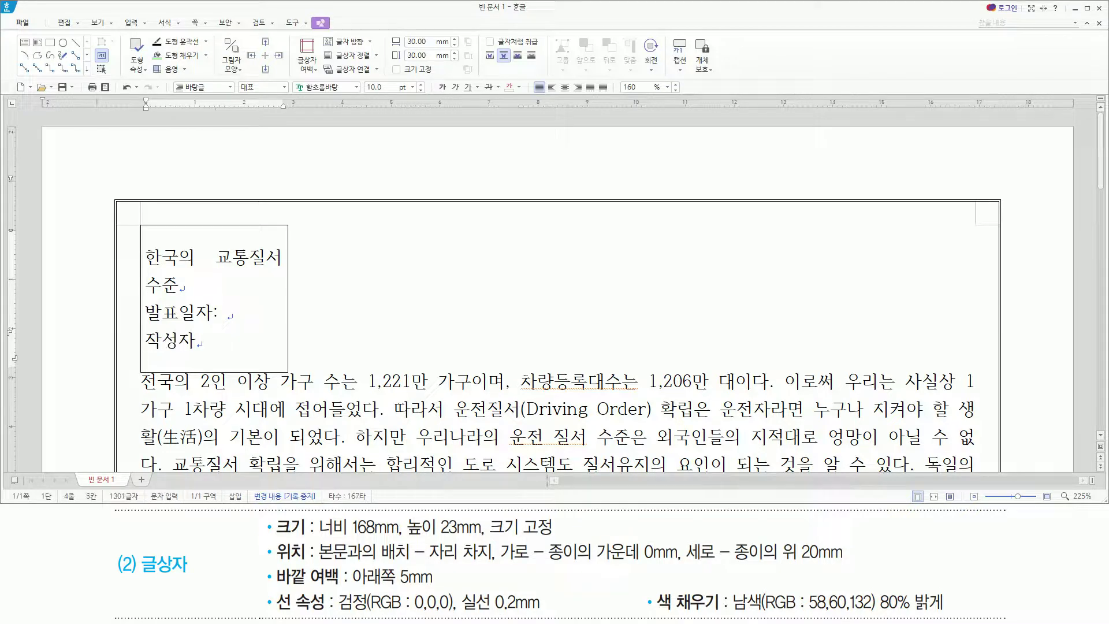
text(: 박준수)
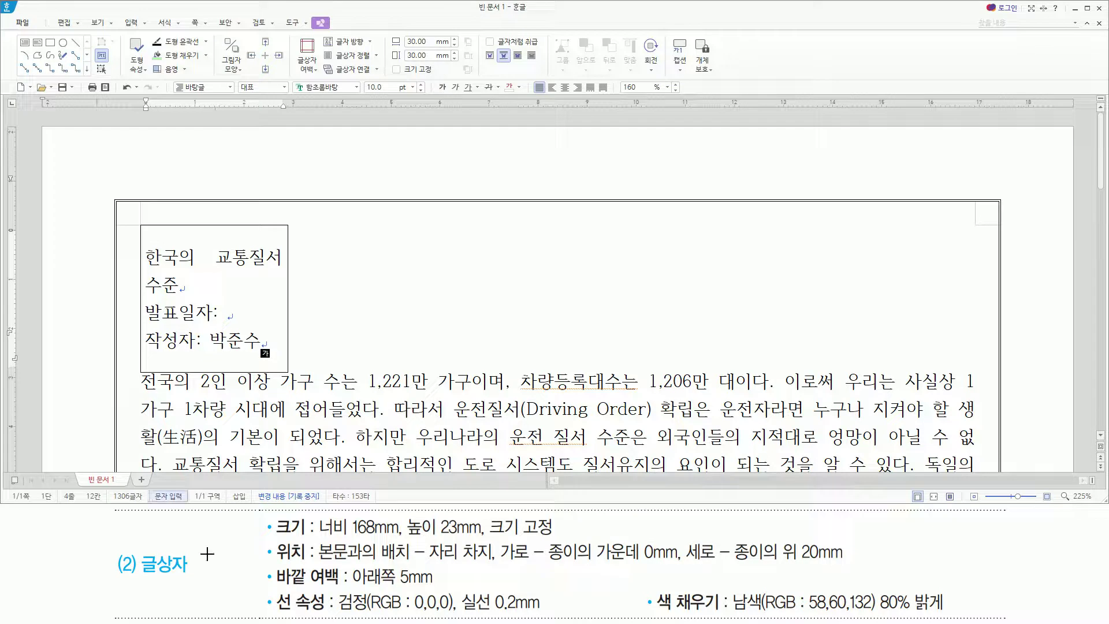
In the text box's object properties, set the width to 168 mm and the height to 23 mm, and fix the size
mouse_move(261, 513)
mouse_down()
mouse_move(333, 622)
mouse_move(953, 617)
mouse_up()
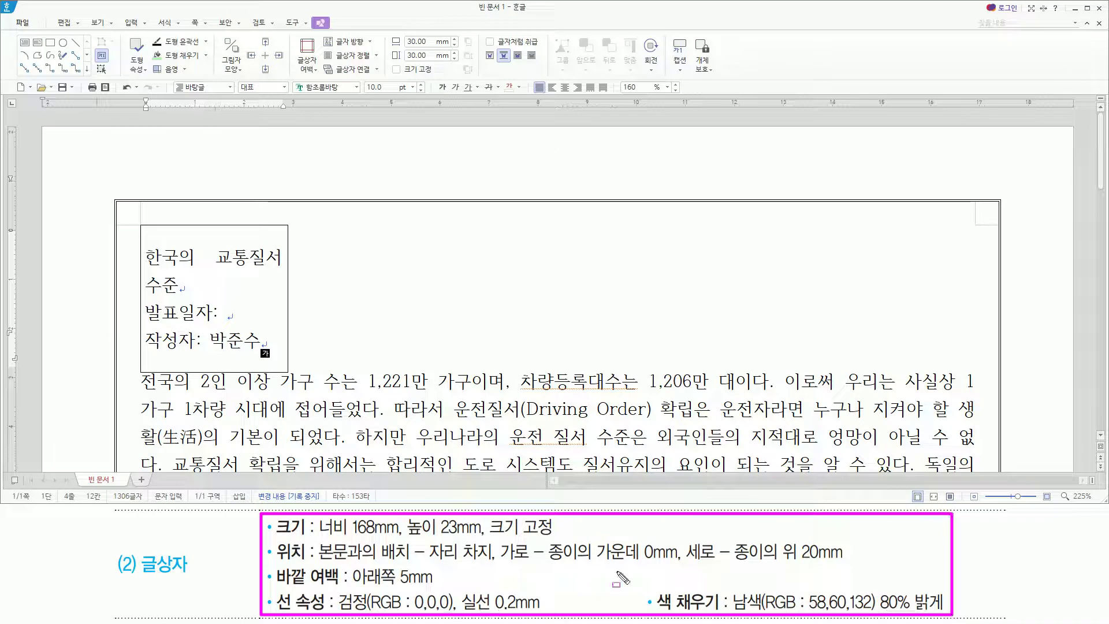
click(274, 340)
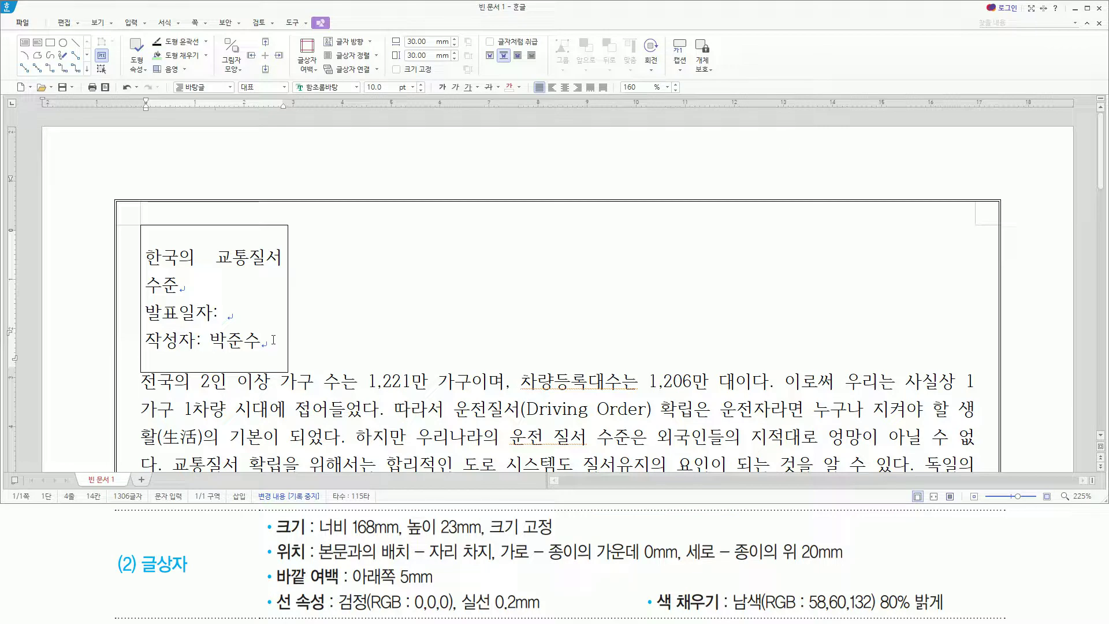
key(Hangul)
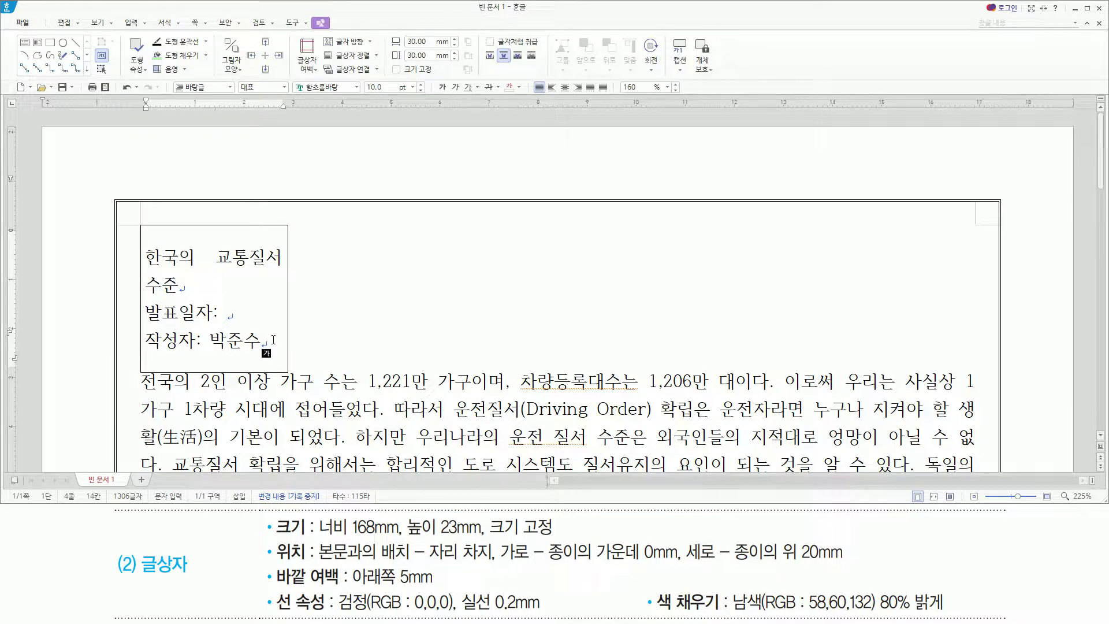
key(ctrl+n)
key(k)
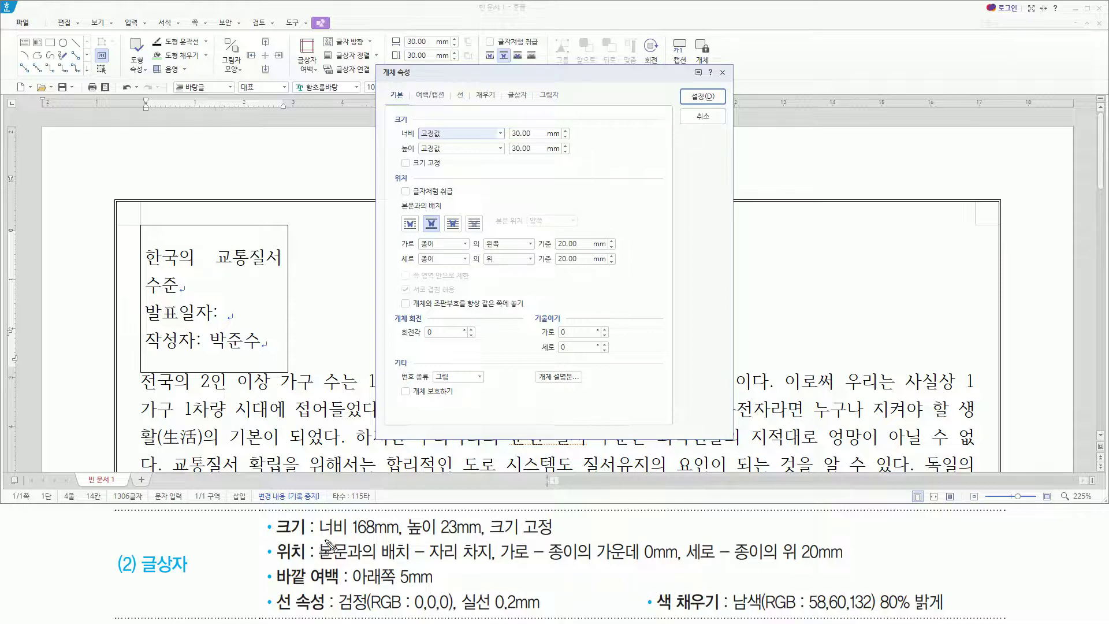
drag(319, 537, 569, 539)
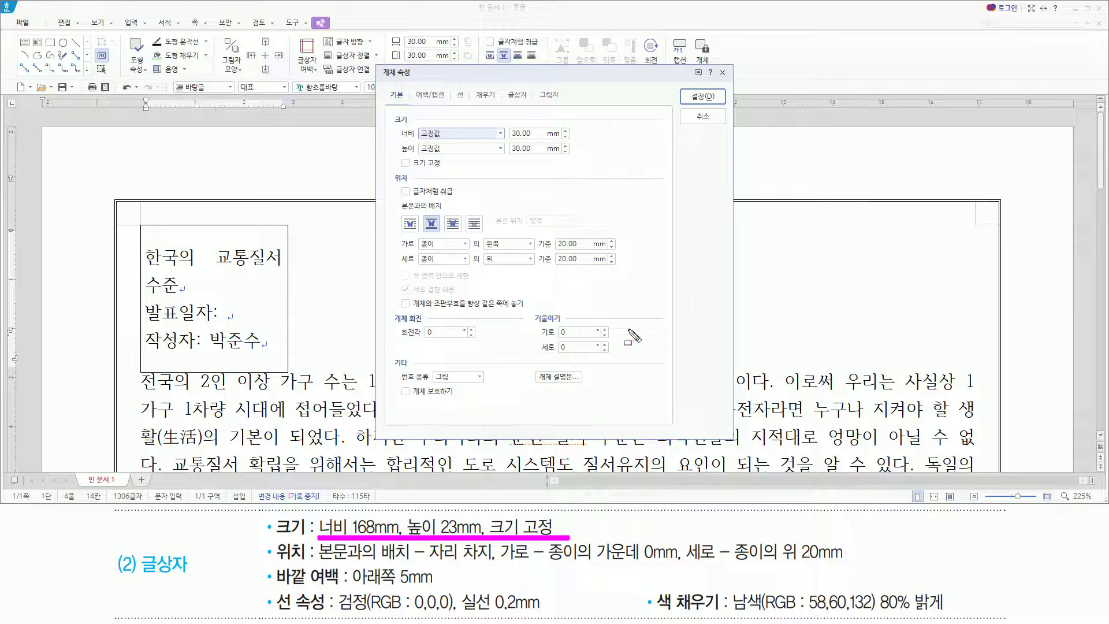
key(Escape)
click(602, 79)
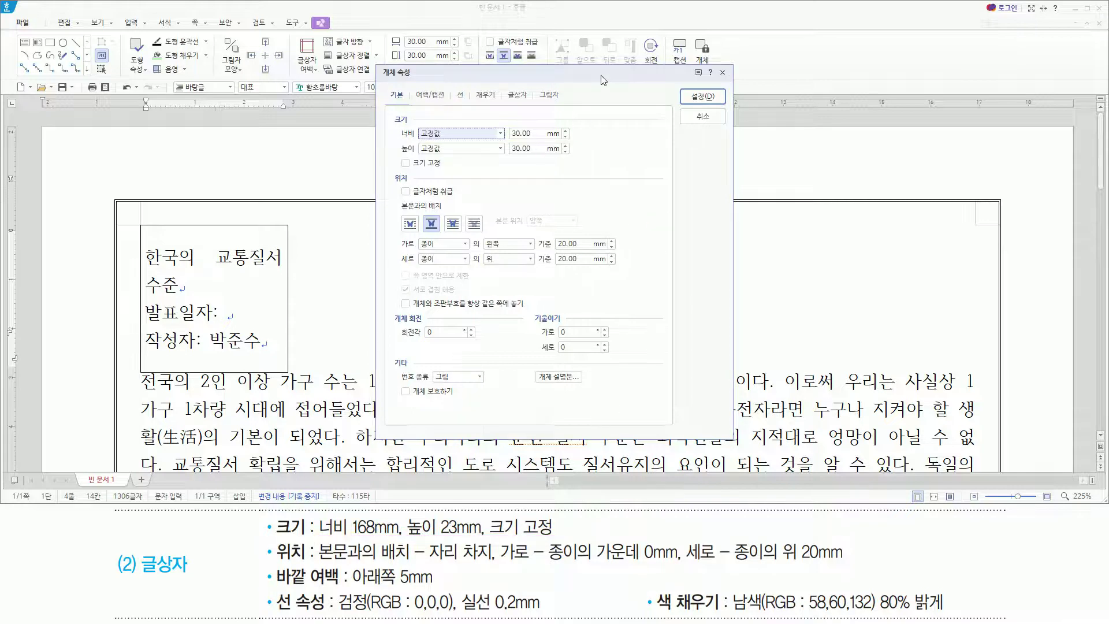
key(Tab)
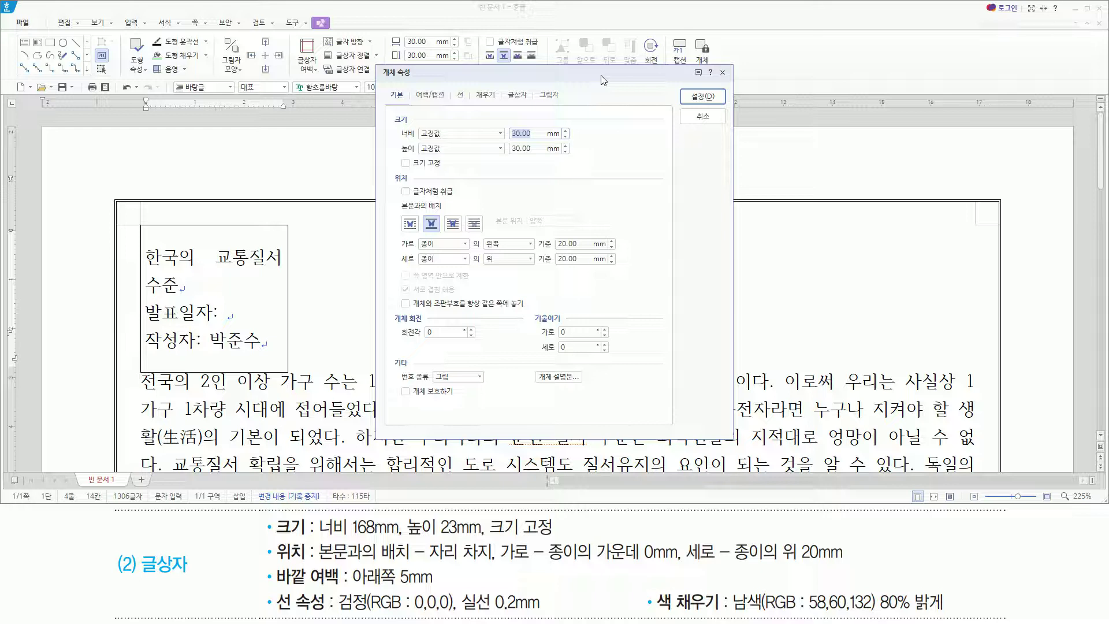
text(168)
key(Tab)
key(Tab)
text(23)
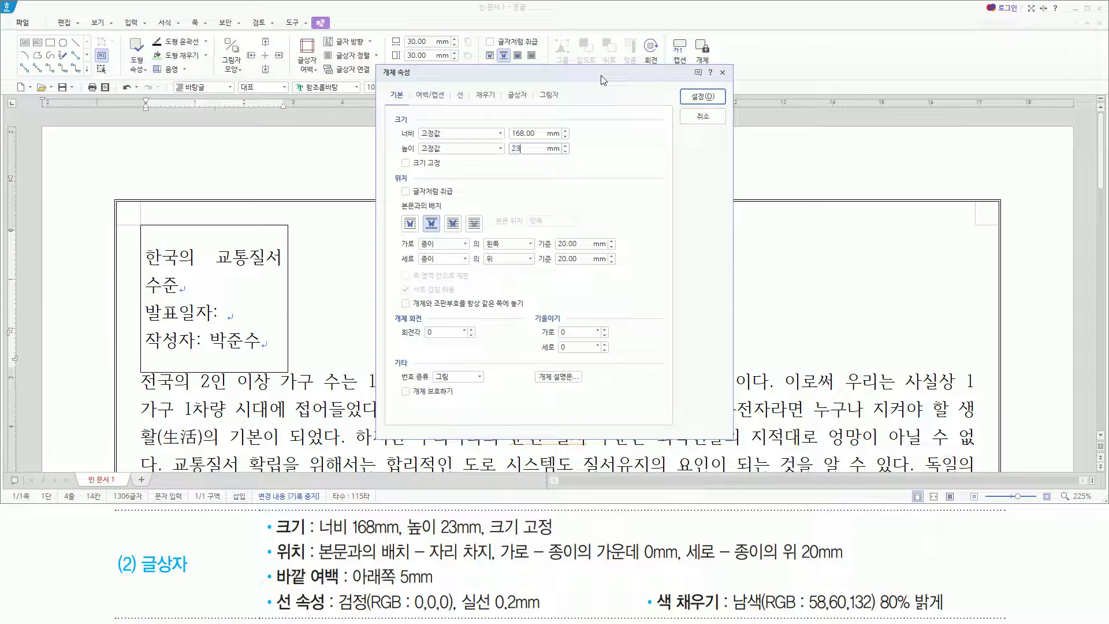
key(alt)
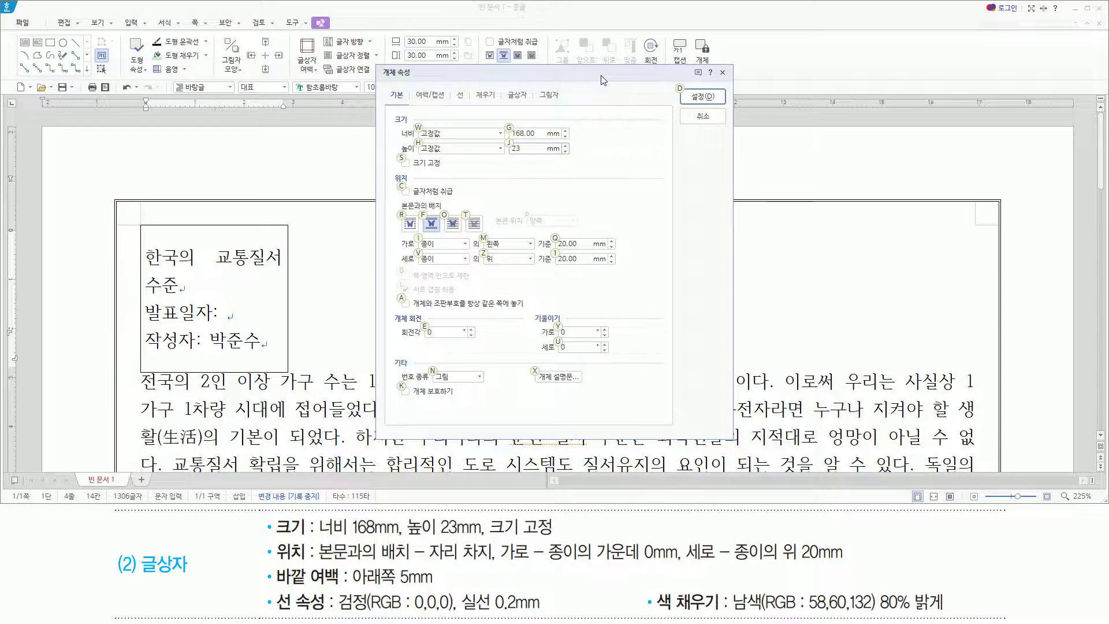
key(s)
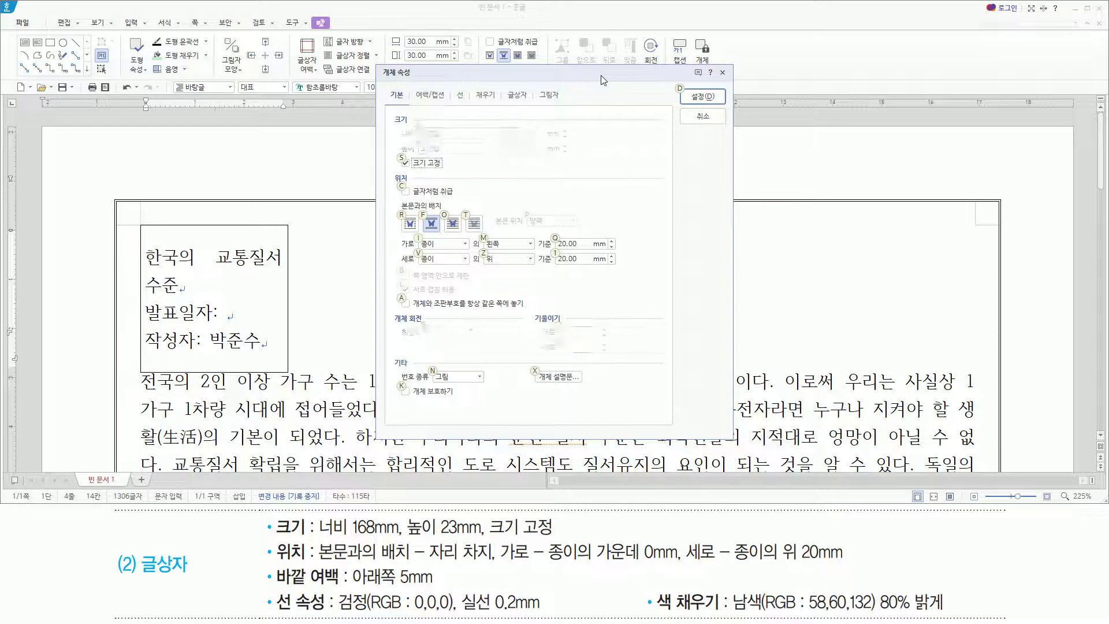
drag(428, 166, 597, 169)
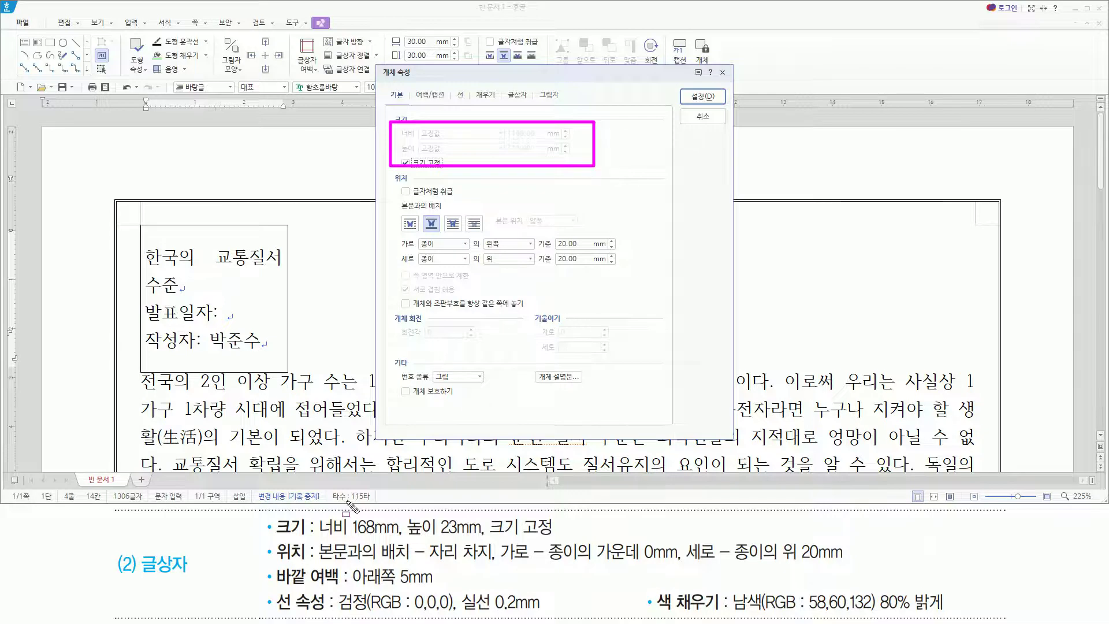
drag(275, 538, 309, 568)
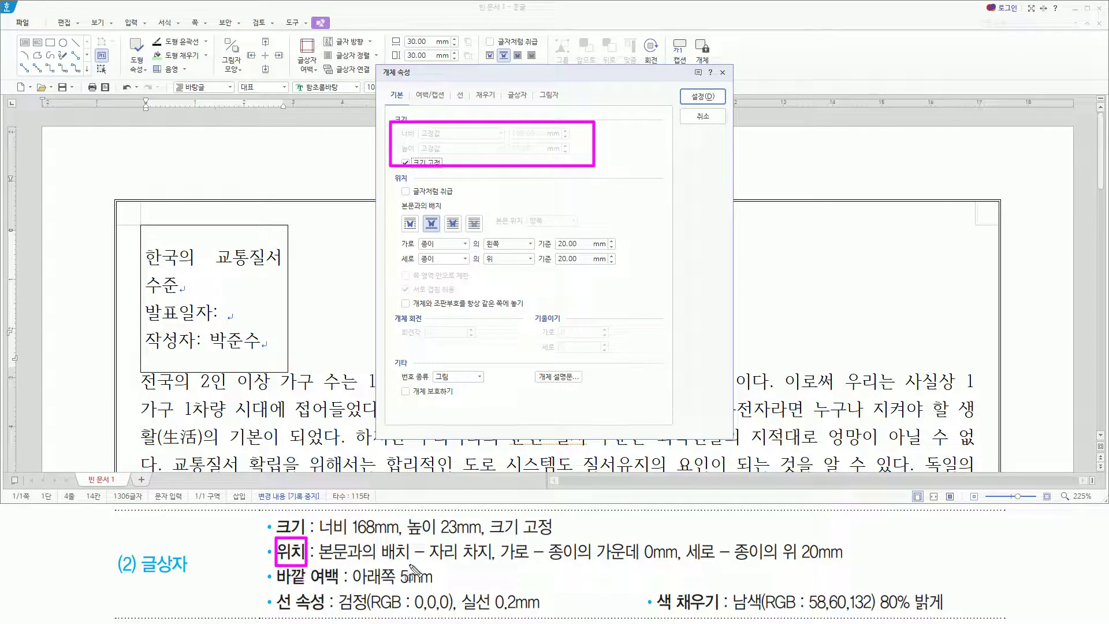
drag(425, 560, 498, 560)
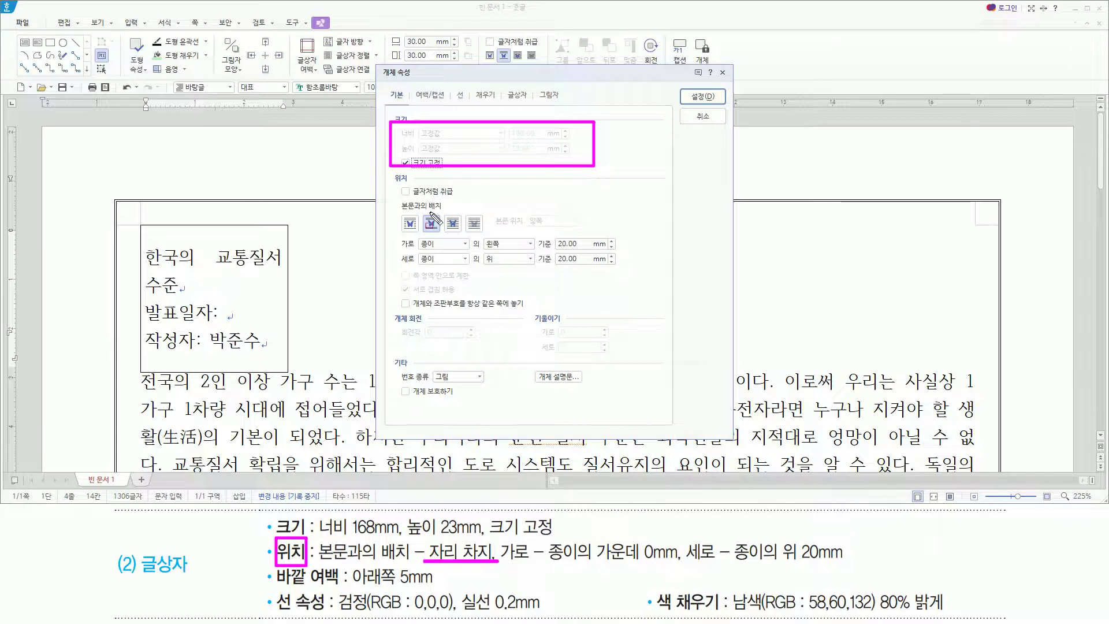
drag(422, 213, 447, 232)
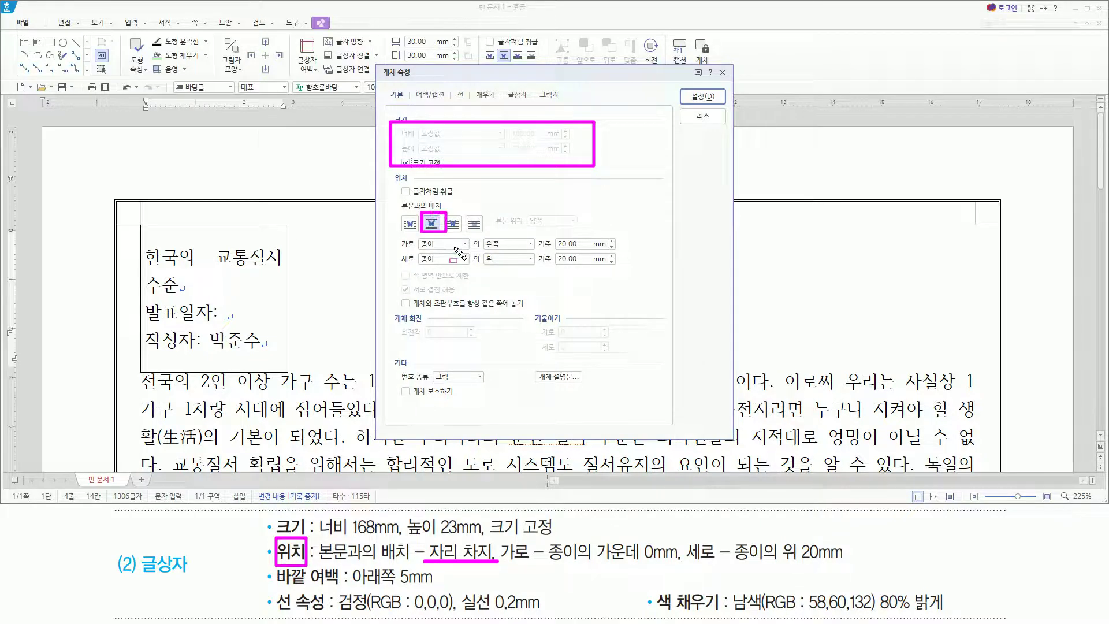
drag(501, 560, 680, 561)
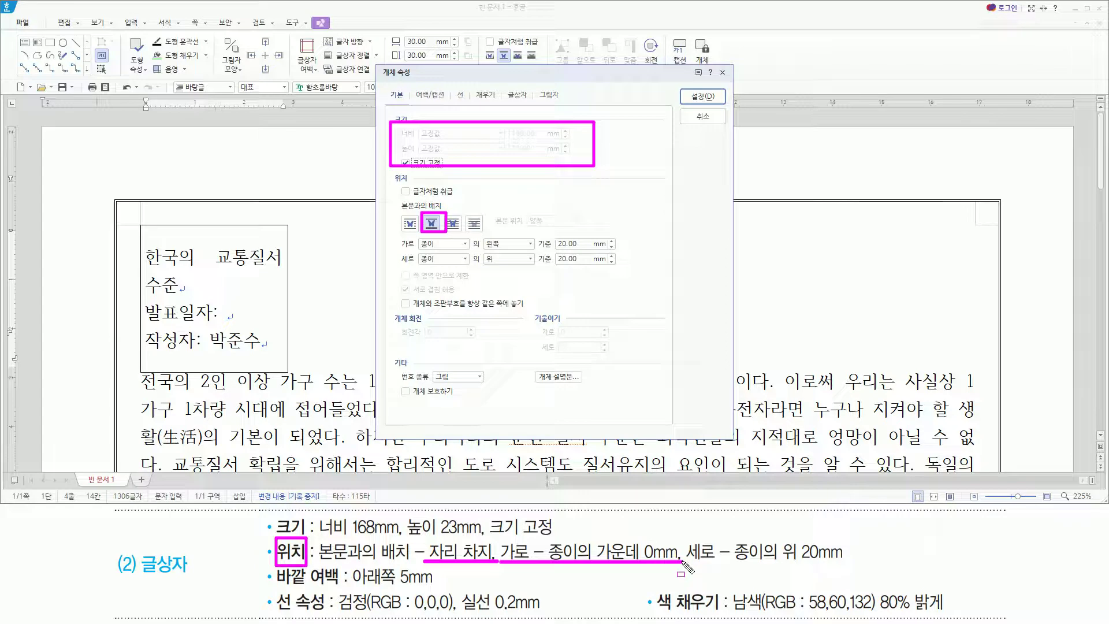
drag(418, 250, 602, 249)
key(Escape)
mouse_move(484, 234)
mouse_down()
mouse_move(492, 252)
mouse_move(527, 252)
mouse_up()
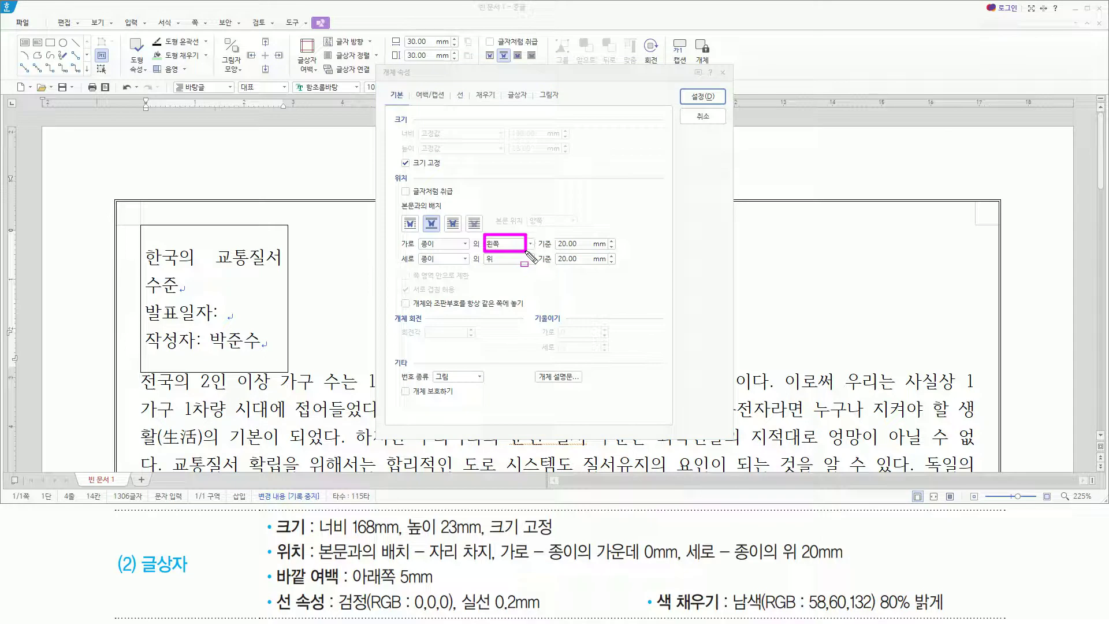
drag(684, 562, 850, 561)
mouse_move(414, 270)
mouse_down()
mouse_move(611, 287)
mouse_move(625, 271)
mouse_up()
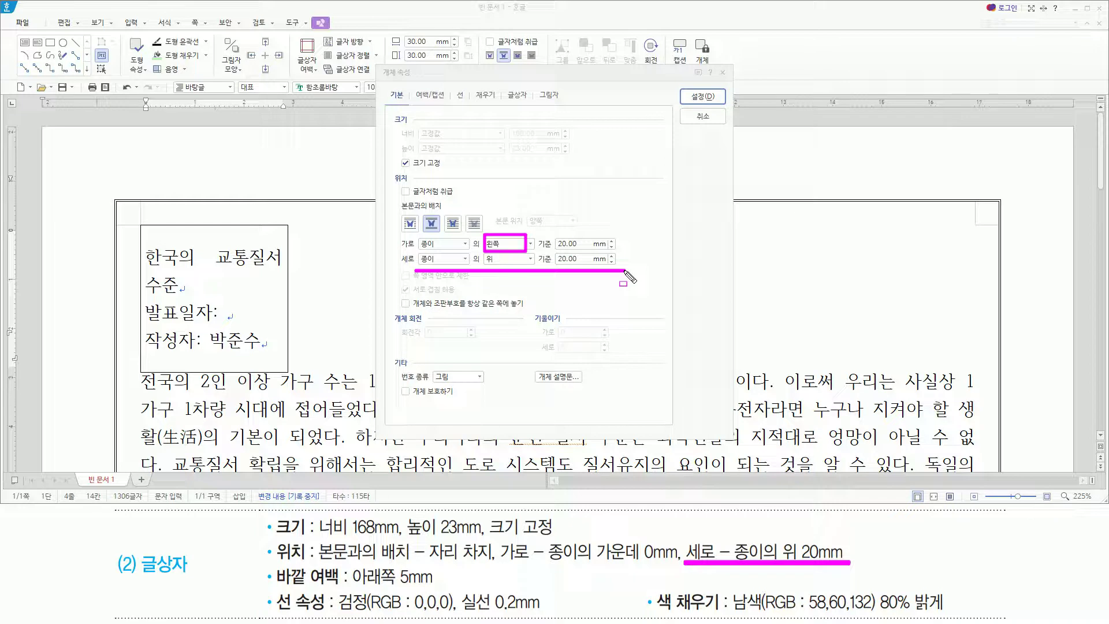
key(Escape)
Set the text box's horizontal position to the centre (가운데) of the paper
click(510, 246)
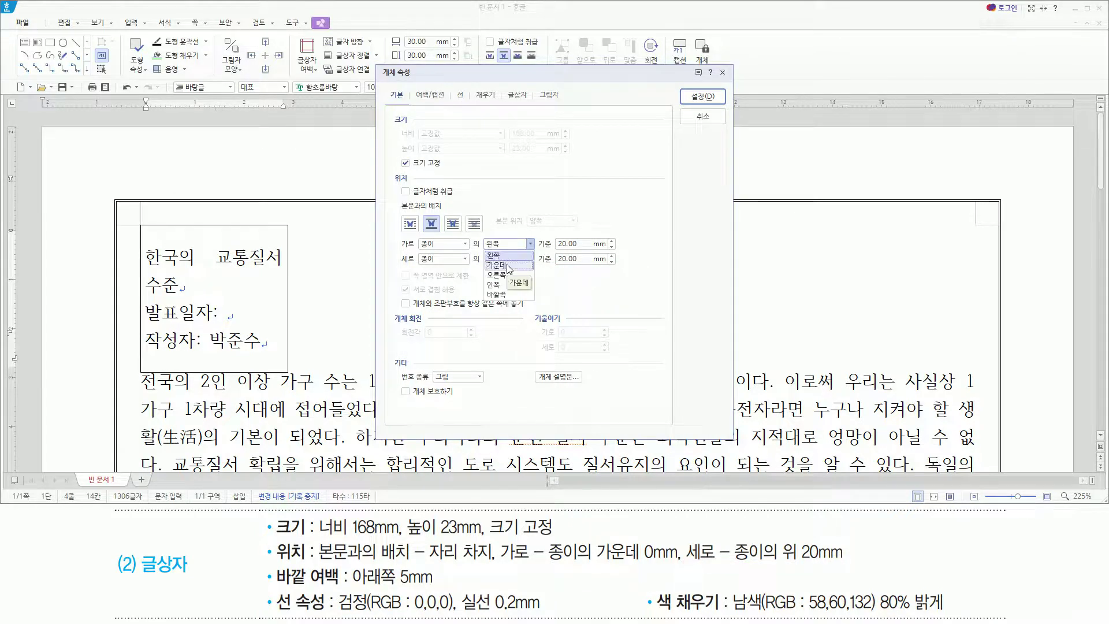
click(497, 266)
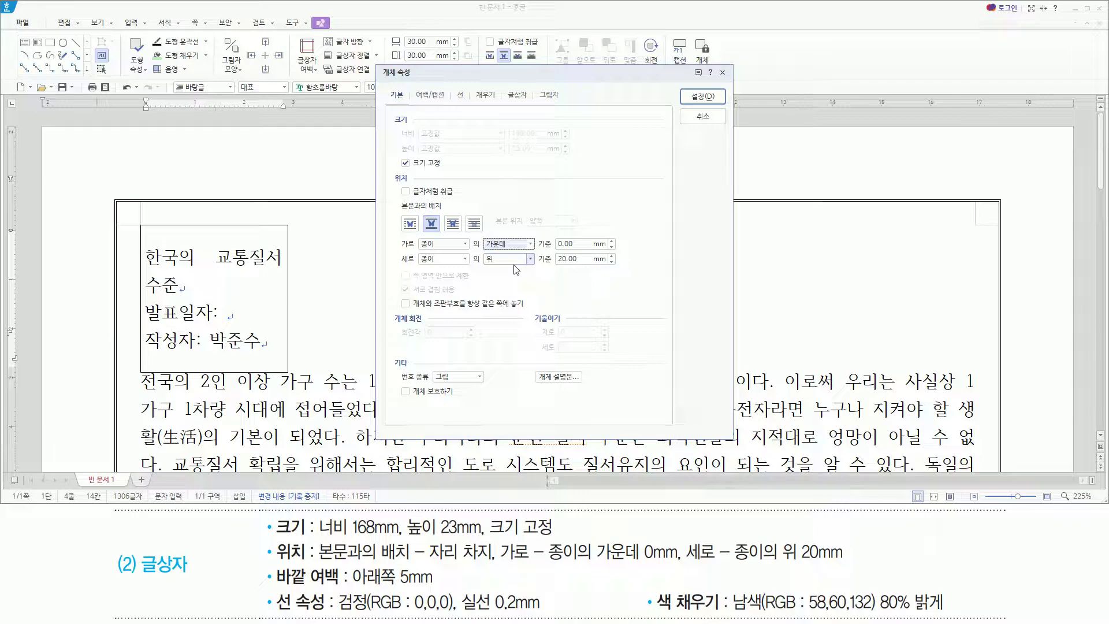
key(ctrl+shift+d)
mouse_move(394, 202)
mouse_down()
mouse_move(560, 276)
mouse_move(631, 290)
mouse_move(625, 280)
mouse_up()
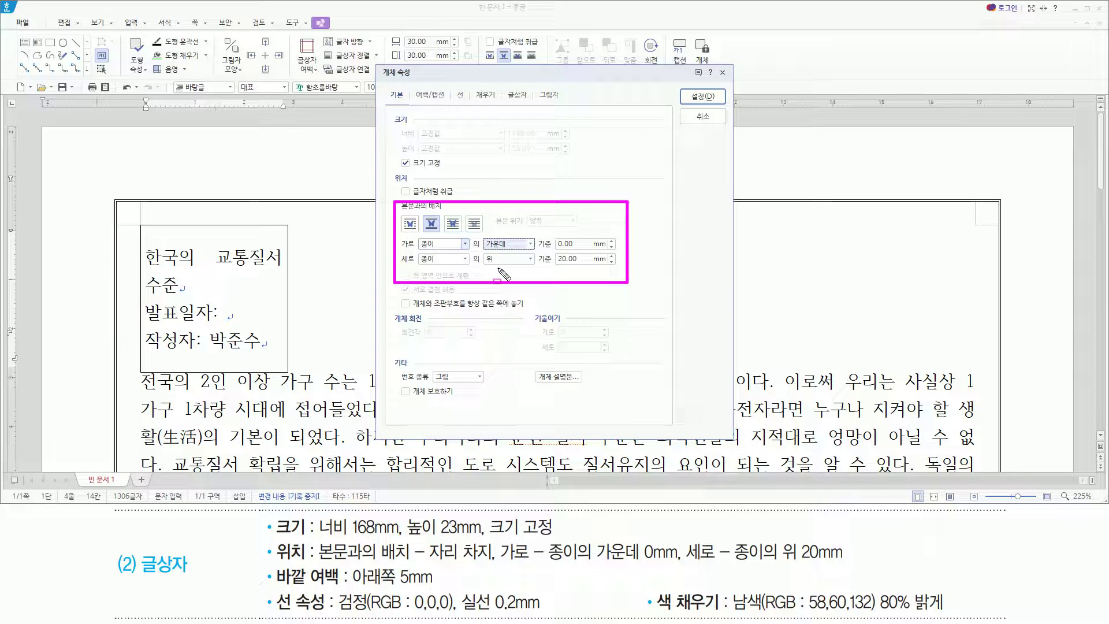
Set the text box's bottom (아래쪽) outer margin to 5 mm
drag(274, 589, 437, 587)
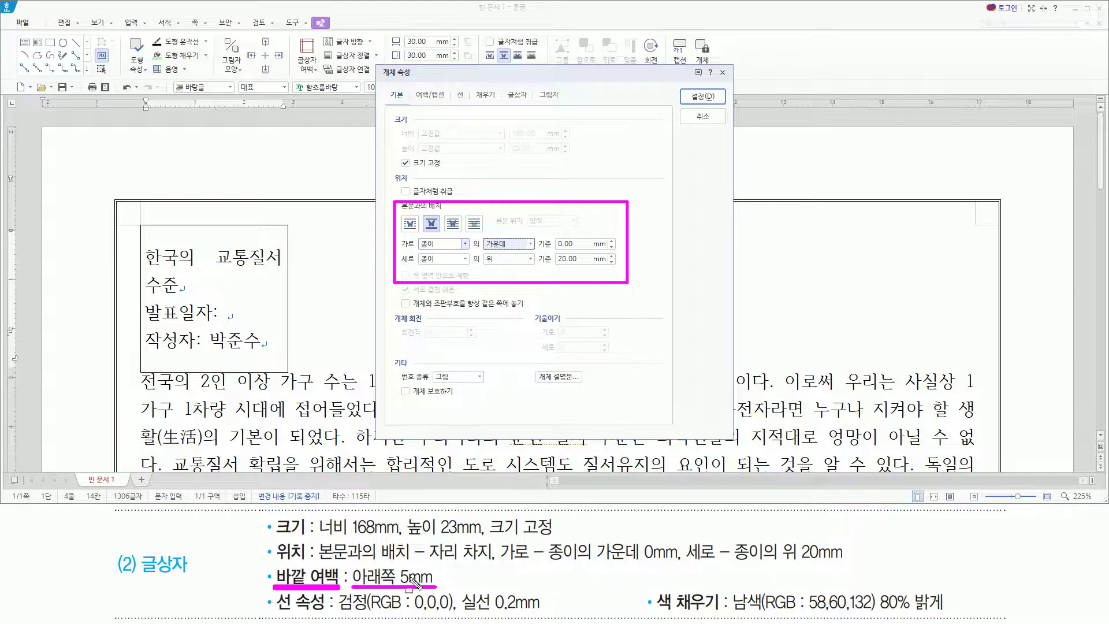
drag(411, 85, 451, 105)
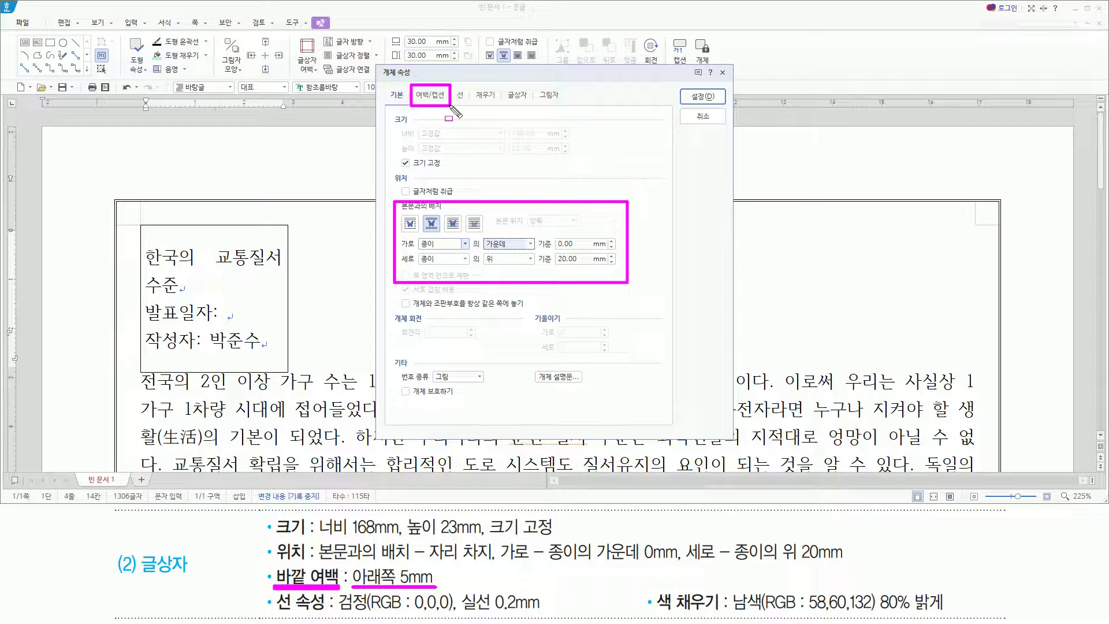
key(Escape)
click(430, 97)
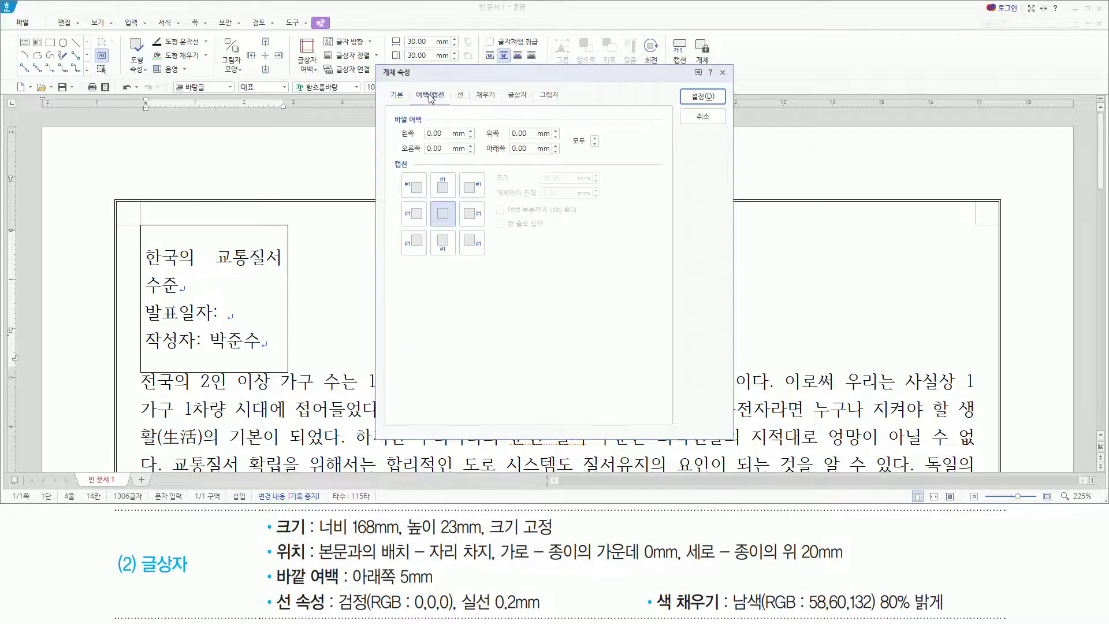
drag(387, 109, 573, 163)
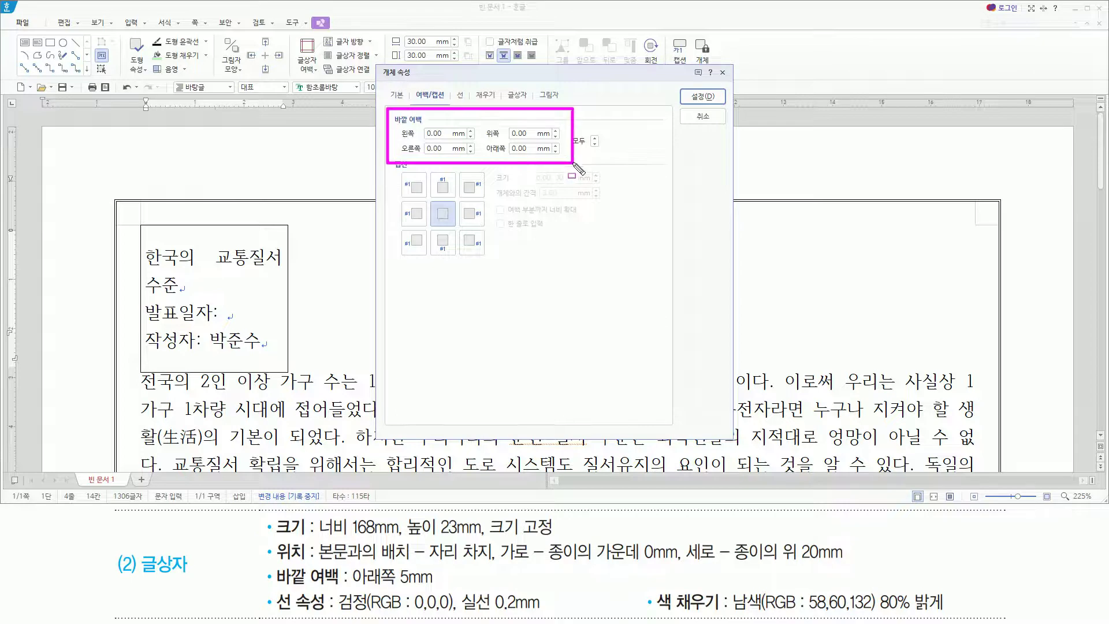
drag(507, 142, 538, 159)
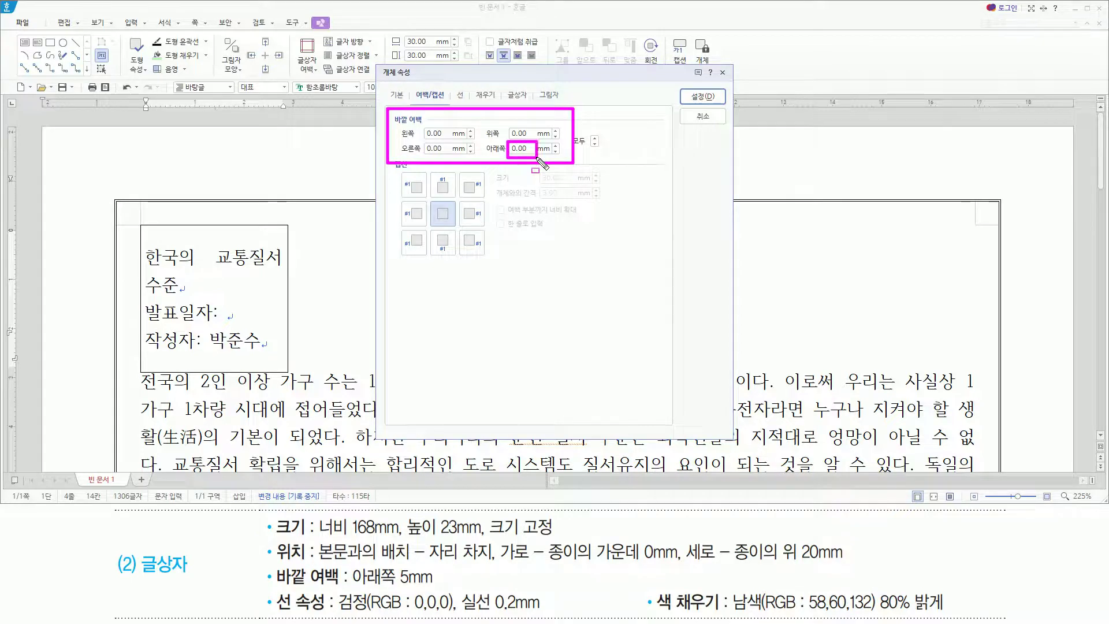
key(Escape)
click(520, 149)
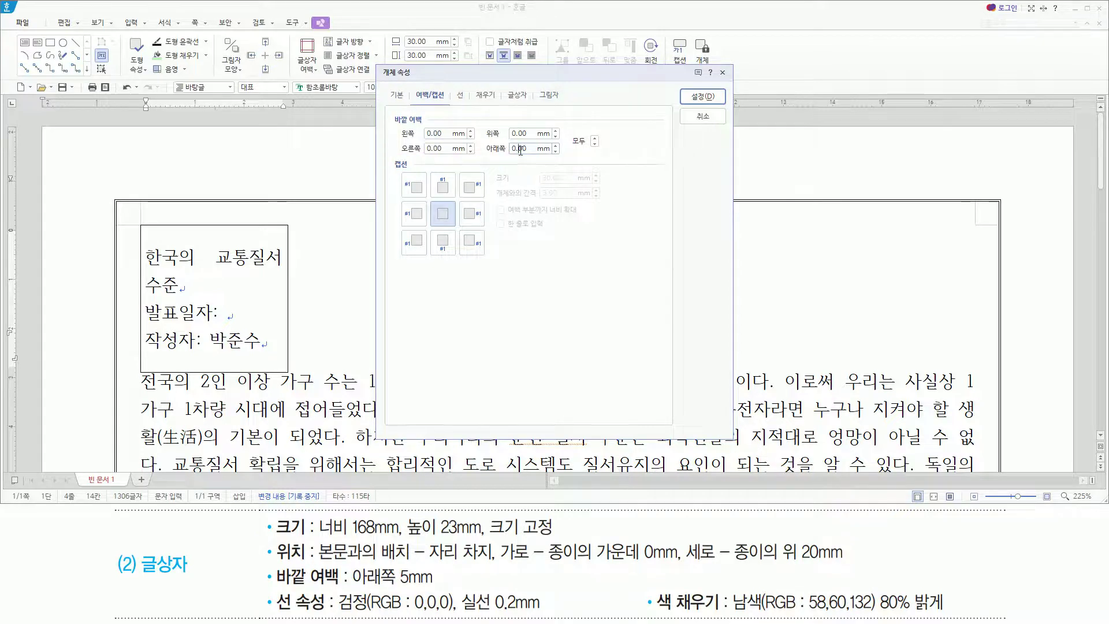
text(5)
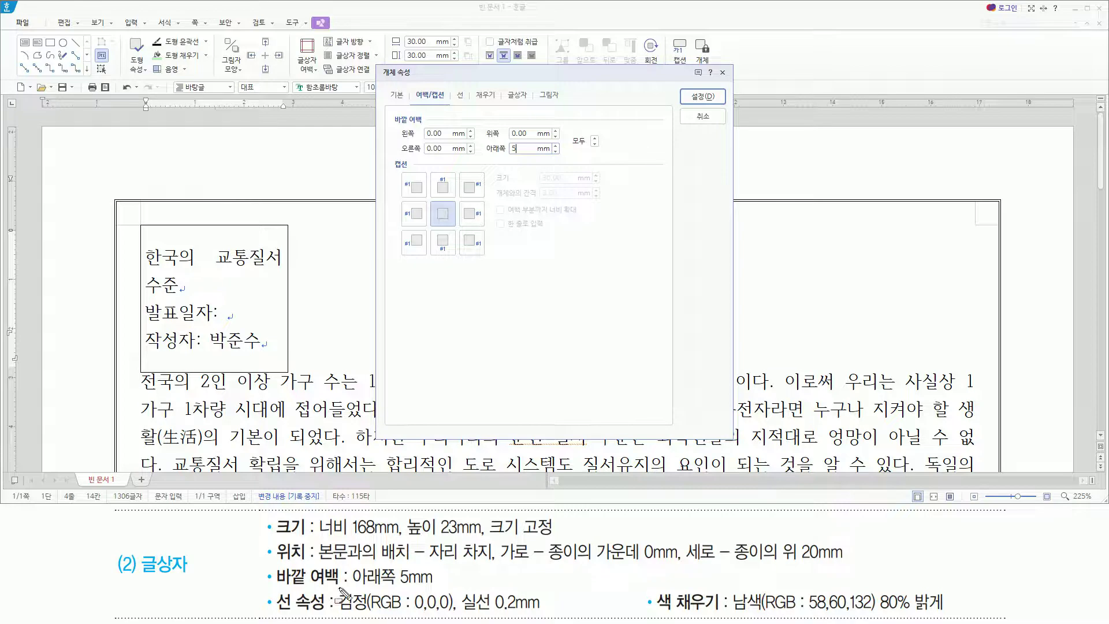
key(Escape)
Set the text box outline to a solid black line with a thickness of 0.2 mm
click(460, 95)
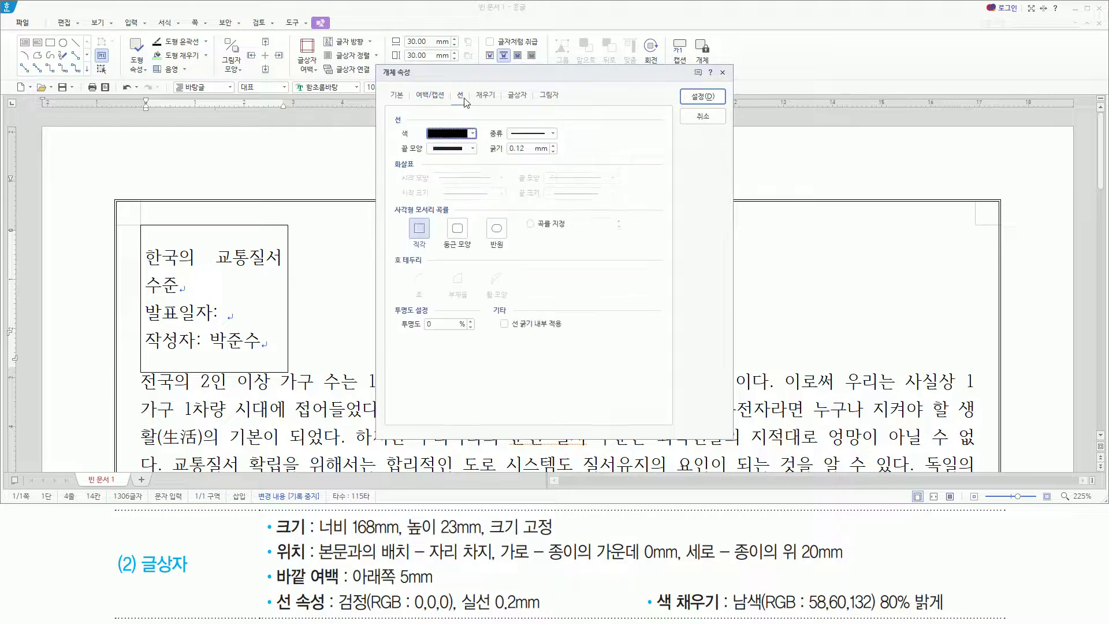
mouse_move(337, 612)
mouse_down()
mouse_move(525, 623)
mouse_move(553, 609)
mouse_up()
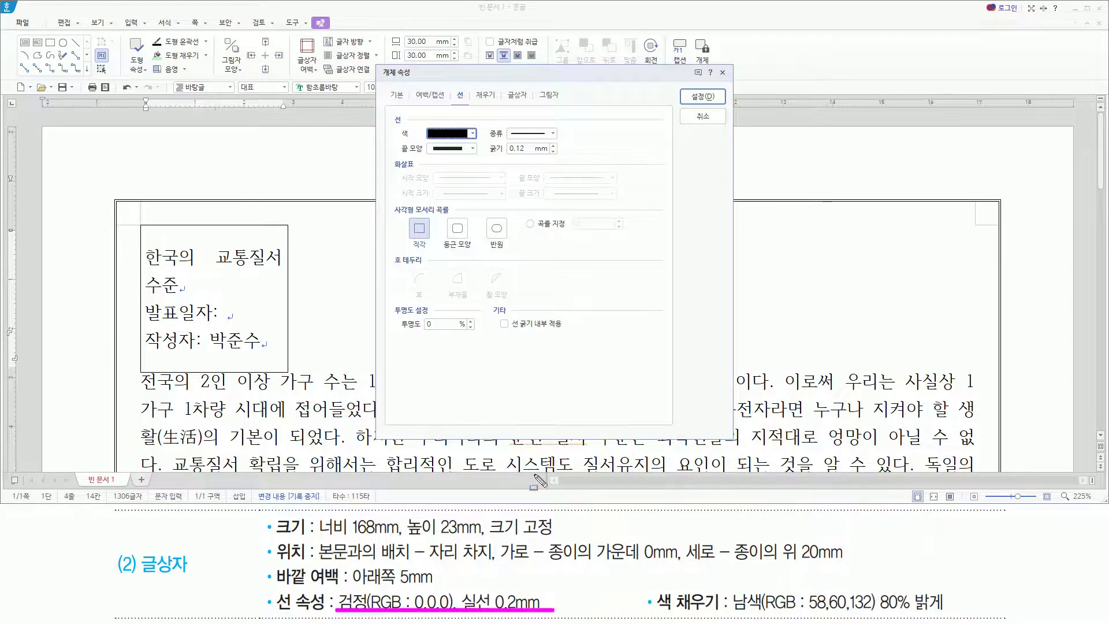
drag(425, 124, 502, 144)
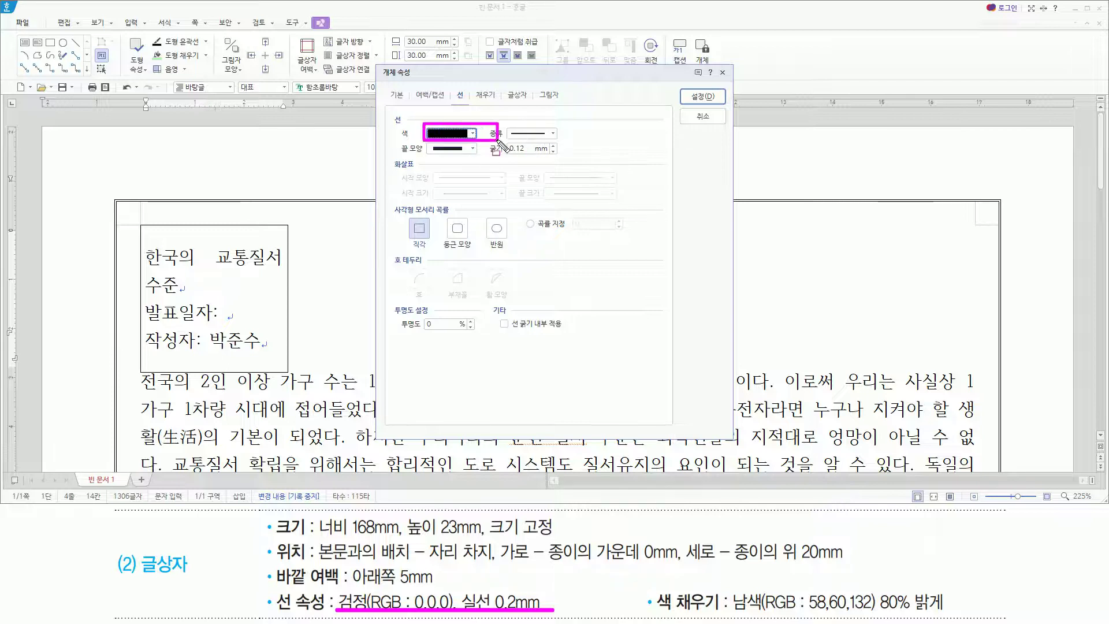
click(472, 134)
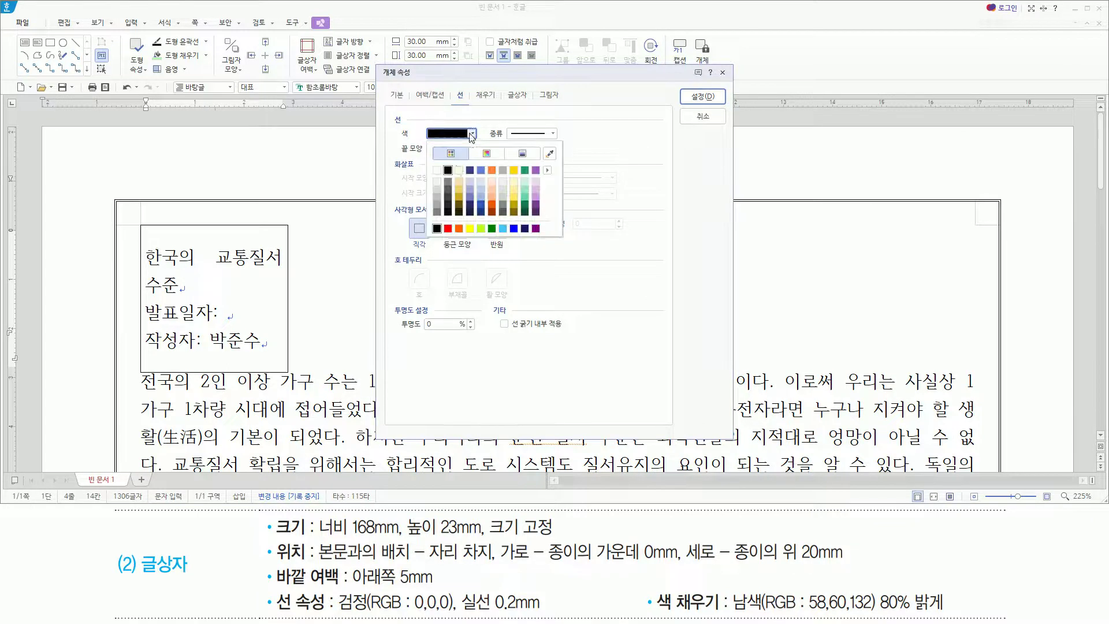
click(447, 170)
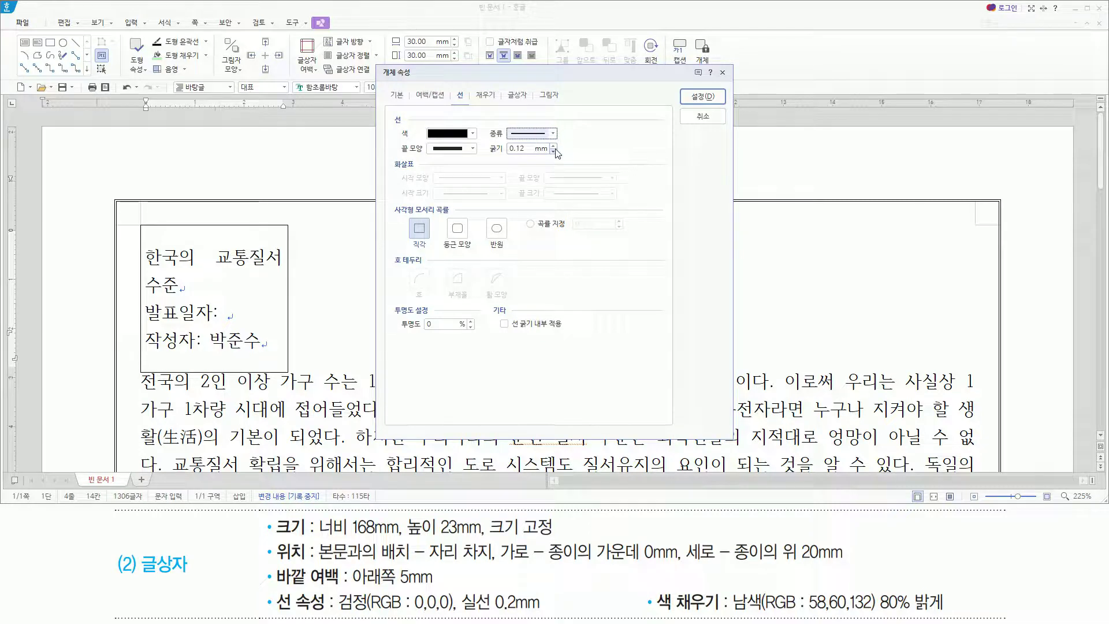
double_click(523, 148)
text(0.2)
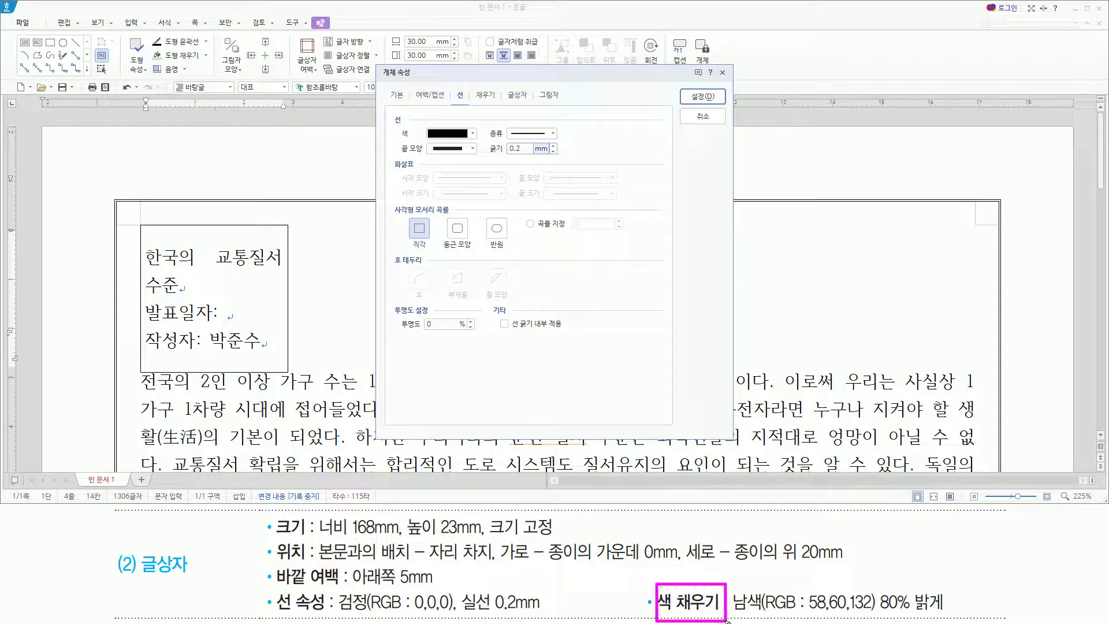
Switch the colour palette for the text box's fill colour (면 색) to the 기본 theme
click(498, 99)
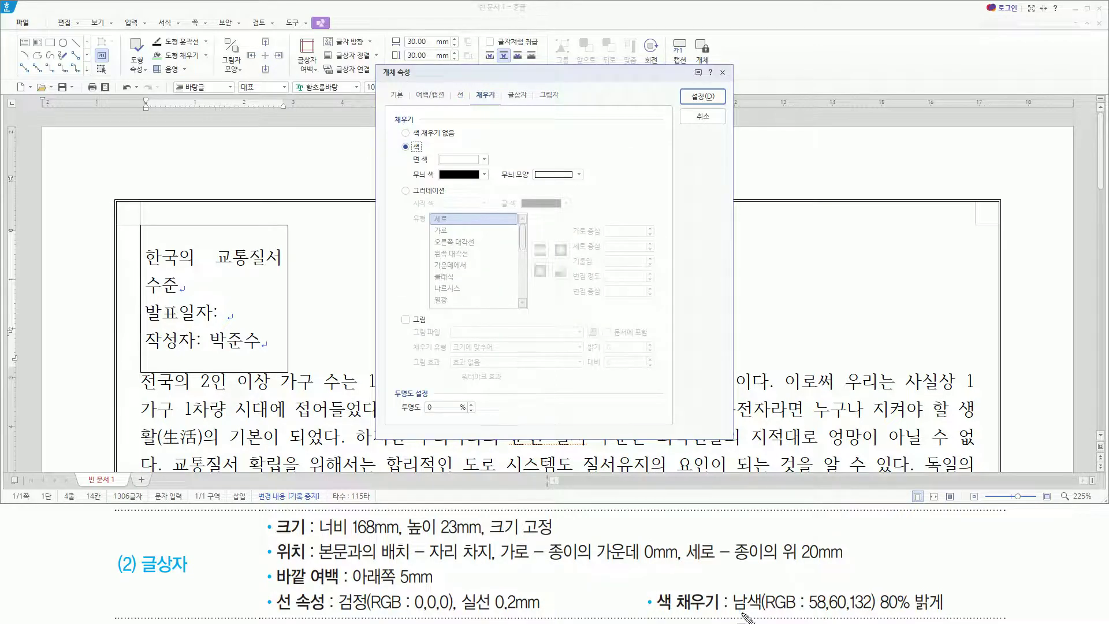
drag(732, 612, 950, 613)
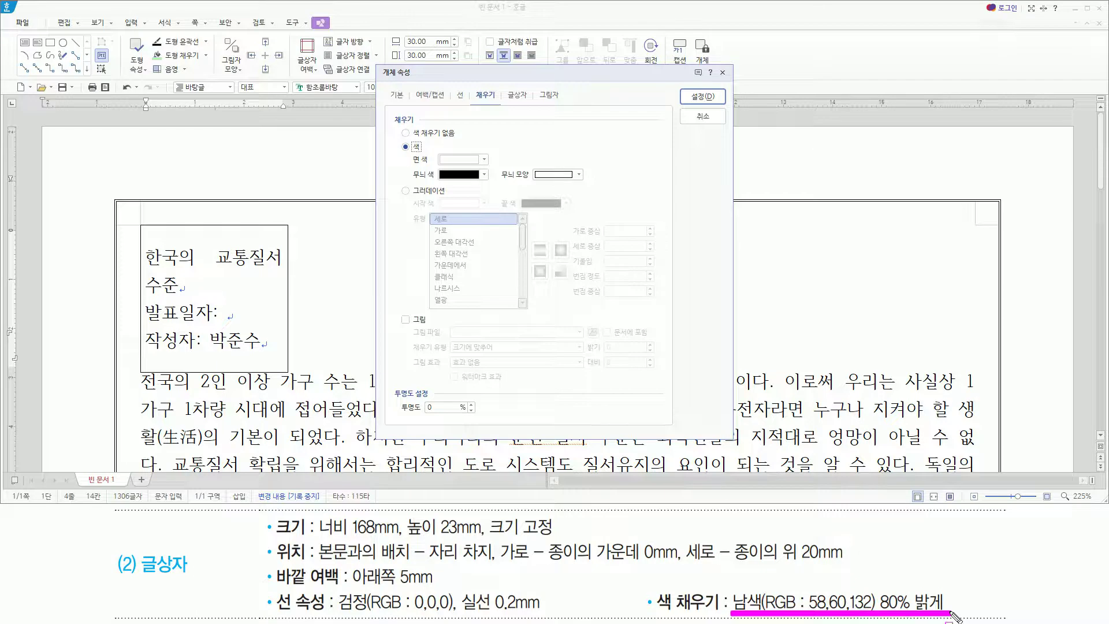
mouse_move(435, 149)
mouse_down()
mouse_move(451, 165)
mouse_move(499, 168)
mouse_up()
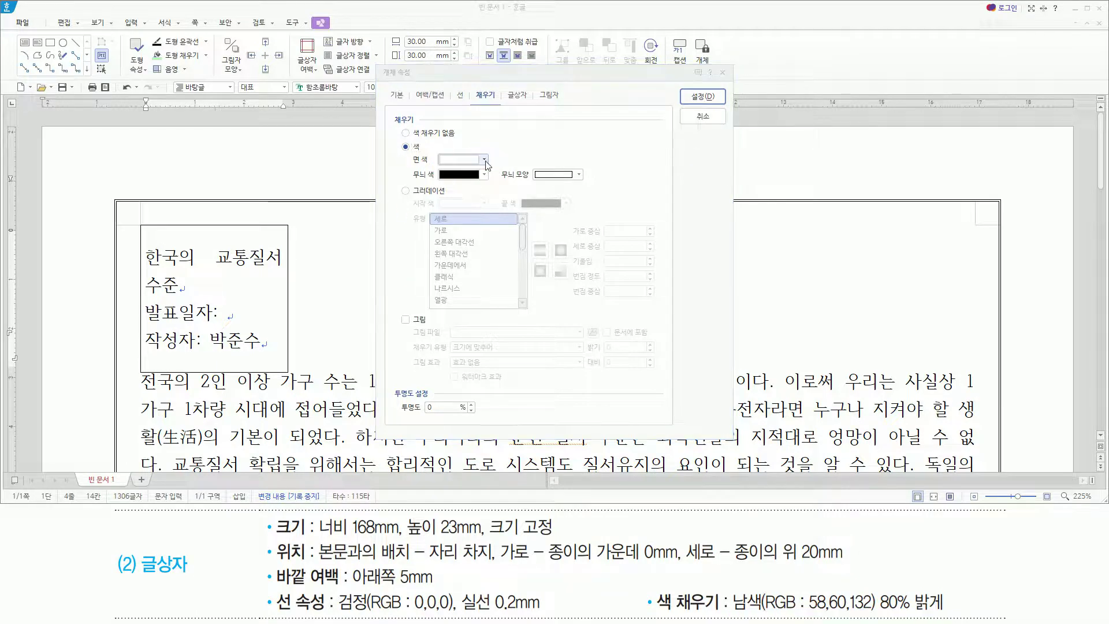
click(484, 159)
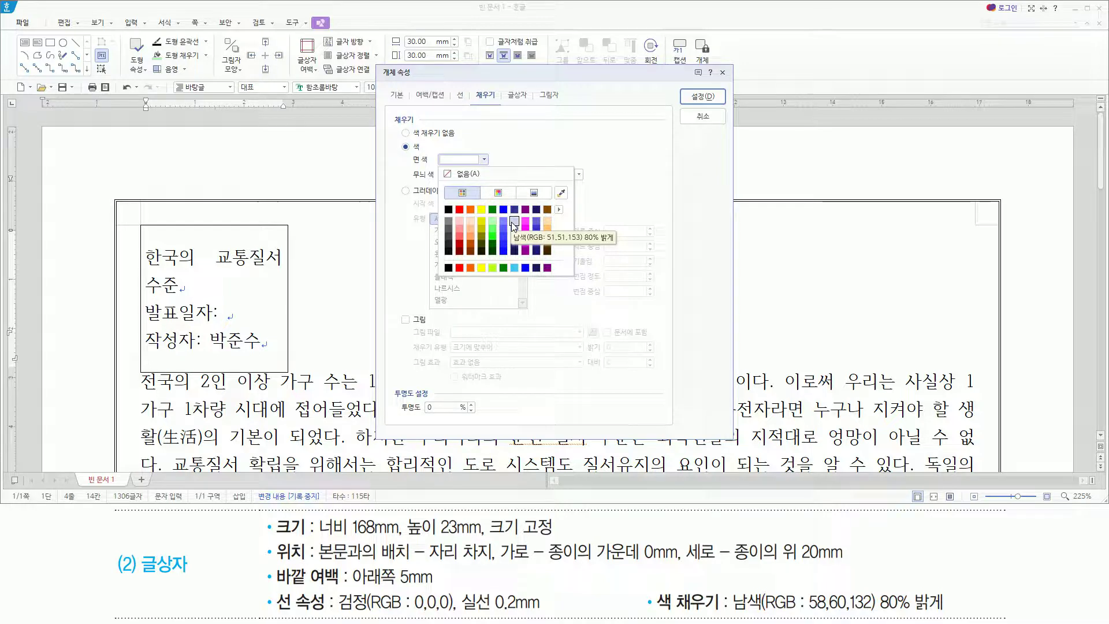
click(560, 209)
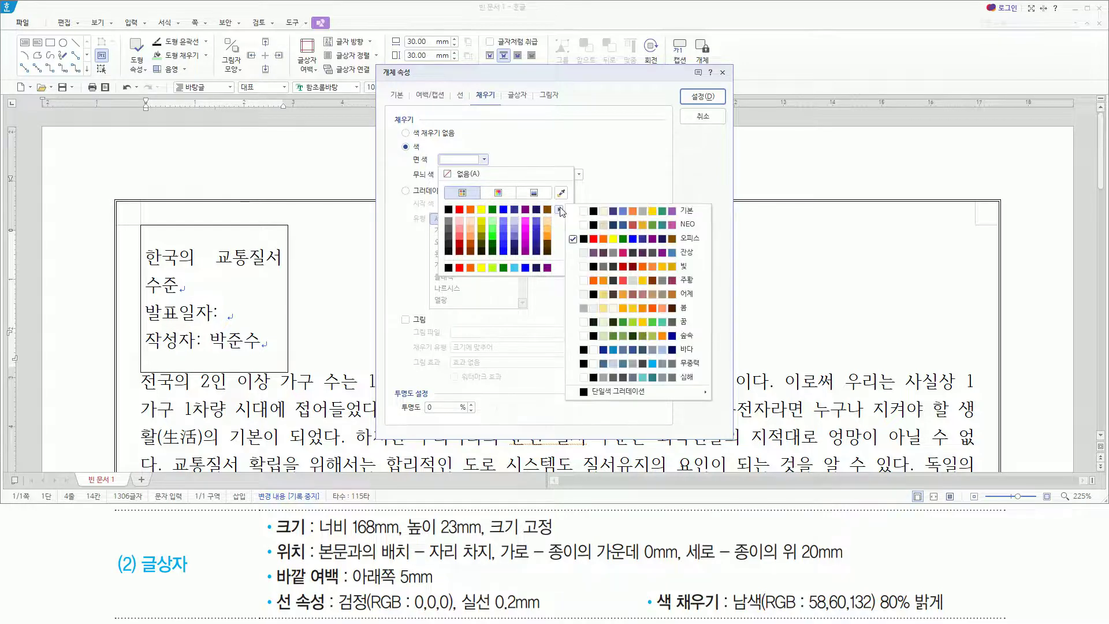
click(579, 212)
click(591, 192)
Fill the text box with 남색(RGB: 58,60,132) 80% 밝게 and apply the object properties
click(473, 161)
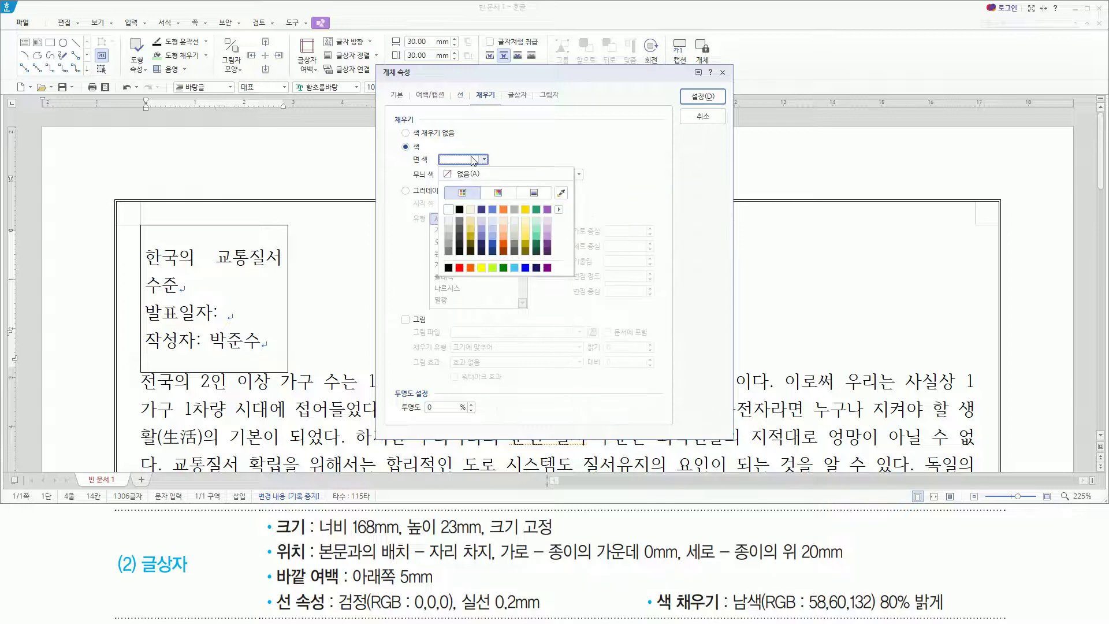
click(482, 220)
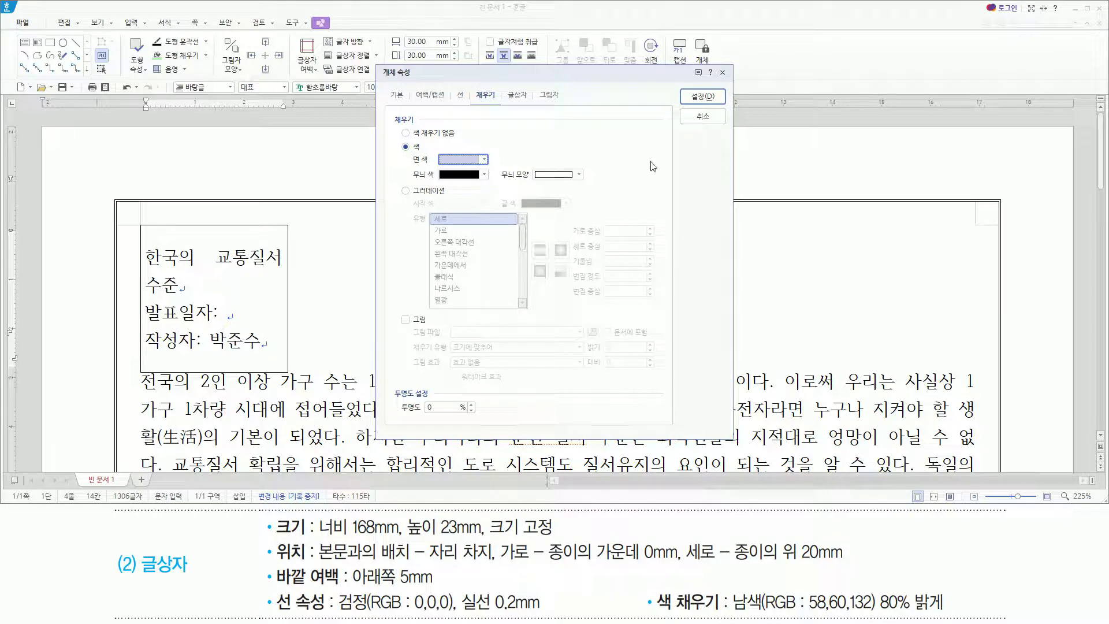
drag(685, 85, 725, 106)
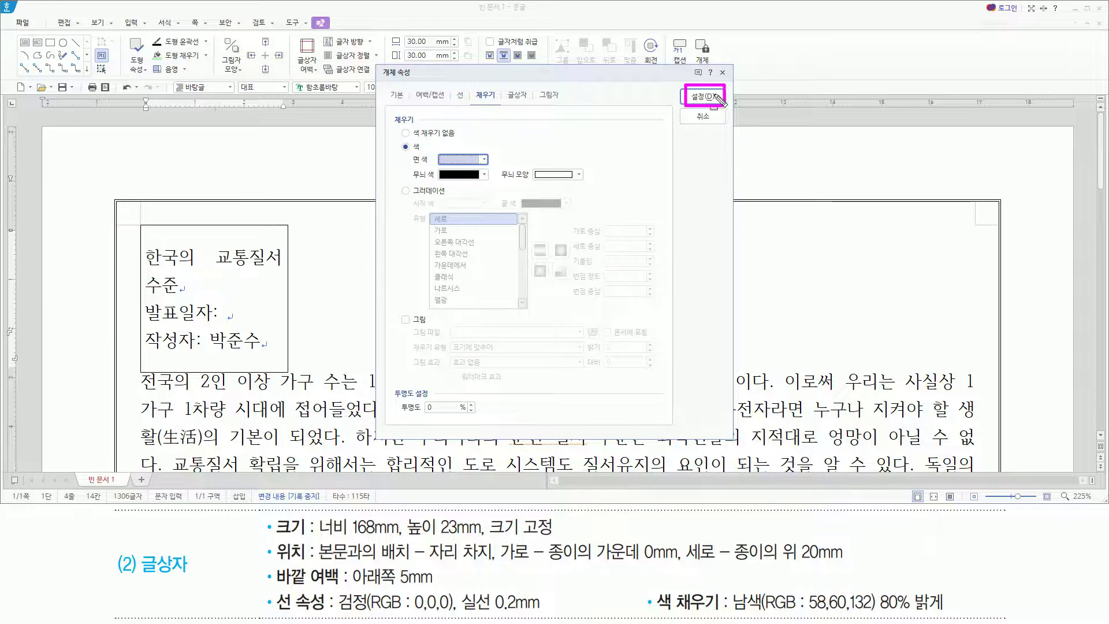
click(716, 98)
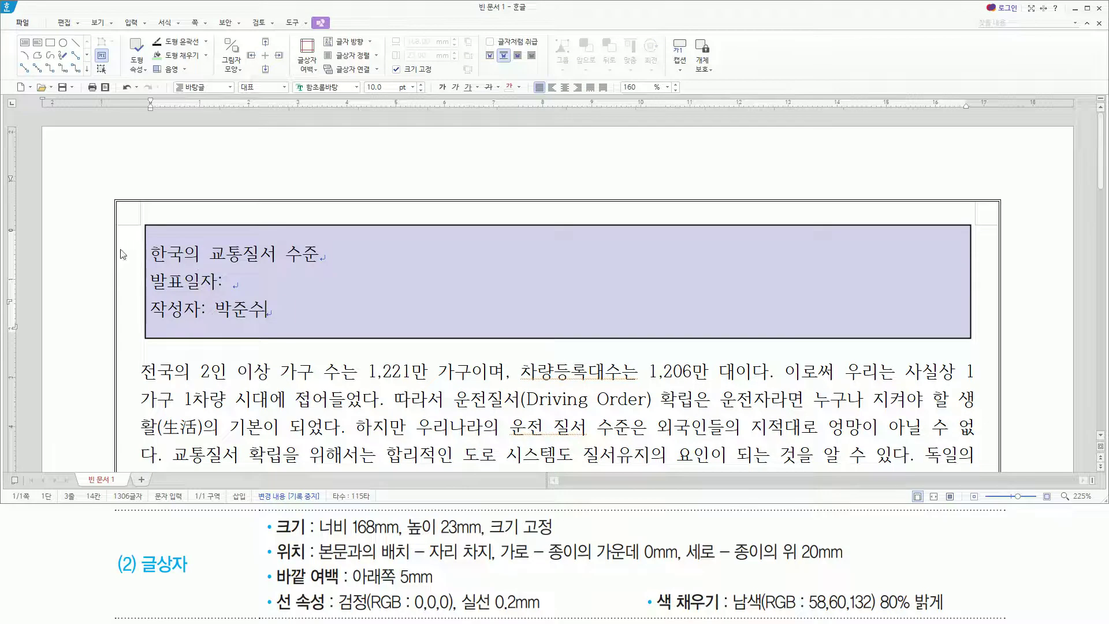
mouse_move(141, 218)
mouse_down()
mouse_move(720, 347)
mouse_move(981, 354)
mouse_up()
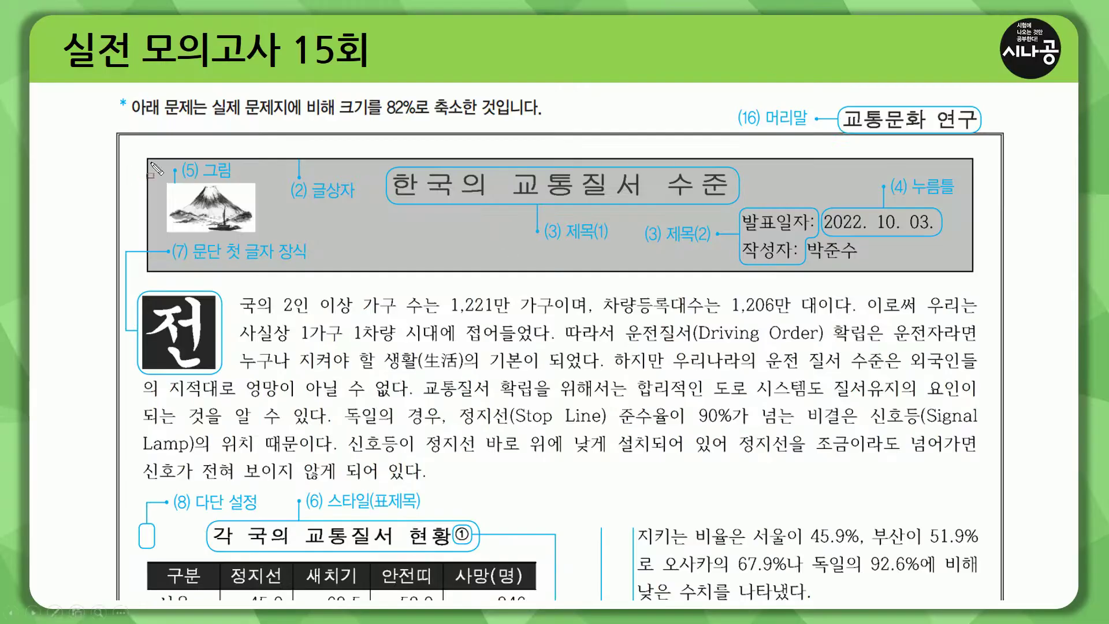
mouse_move(385, 164)
mouse_down()
mouse_move(386, 190)
mouse_move(736, 203)
mouse_up()
drag(563, 247, 607, 247)
mouse_move(743, 205)
mouse_down()
mouse_move(826, 278)
mouse_move(818, 266)
mouse_up()
drag(667, 246, 710, 246)
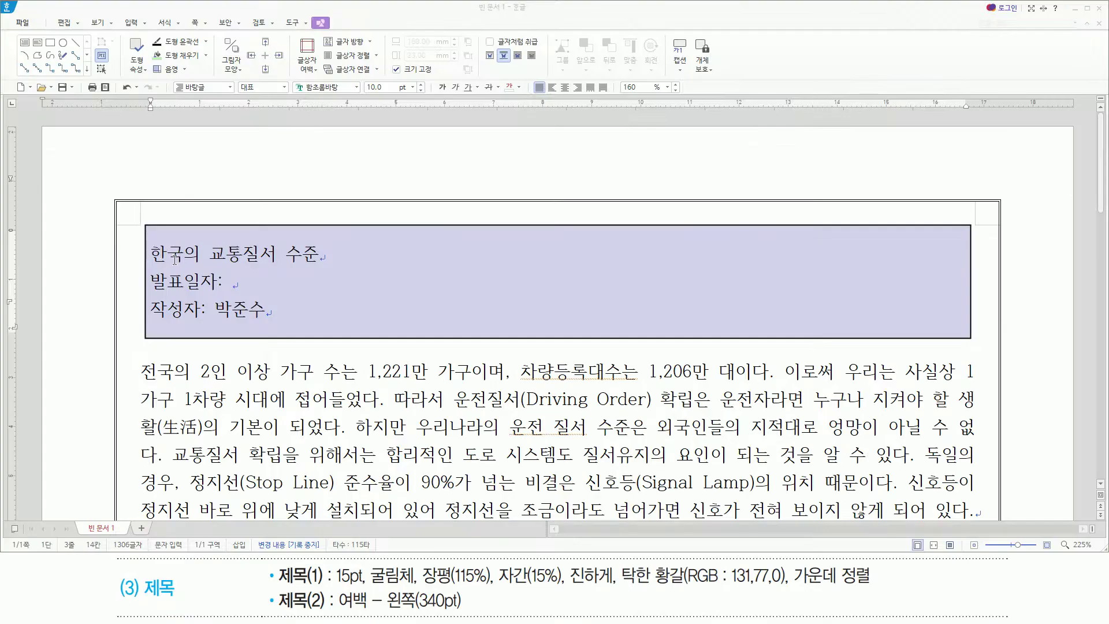
Set the font of the title line "한국의 교통질서 수준" to 굴림체 in its character formatting
mouse_move(148, 236)
mouse_down()
mouse_move(249, 268)
mouse_move(322, 271)
mouse_up()
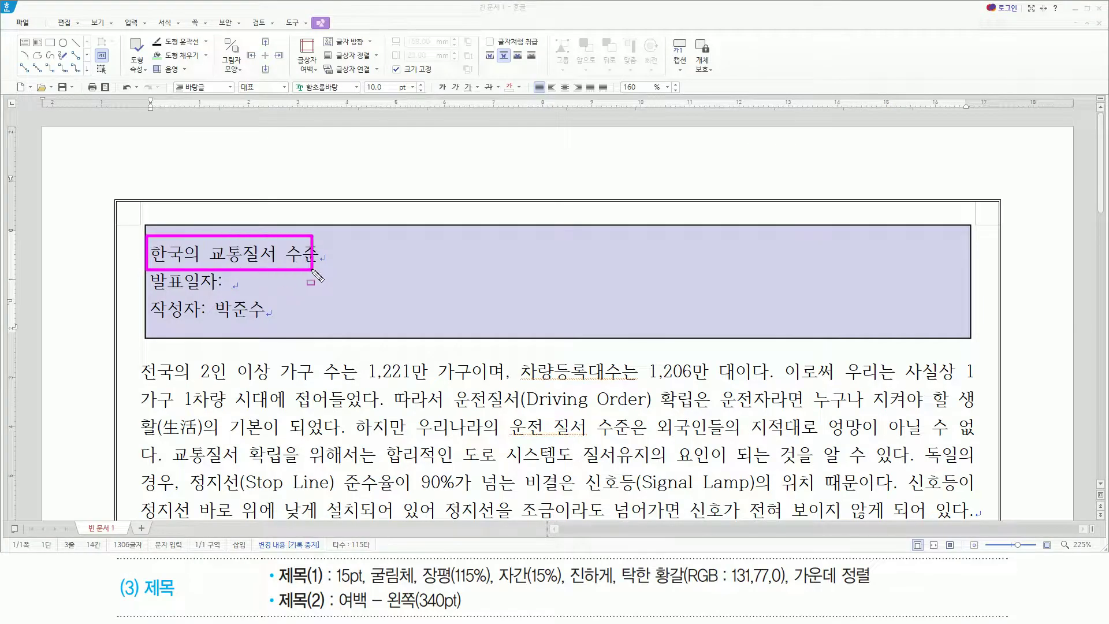
key(Escape)
triple_click(293, 255)
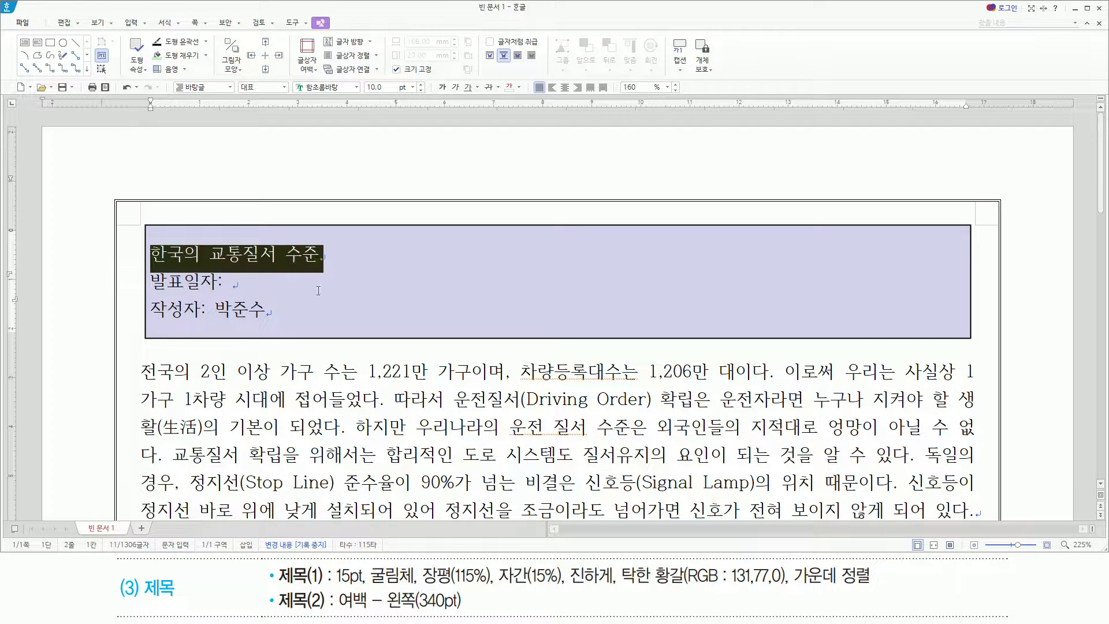
mouse_move(336, 588)
mouse_down()
mouse_move(801, 588)
mouse_move(791, 569)
mouse_up()
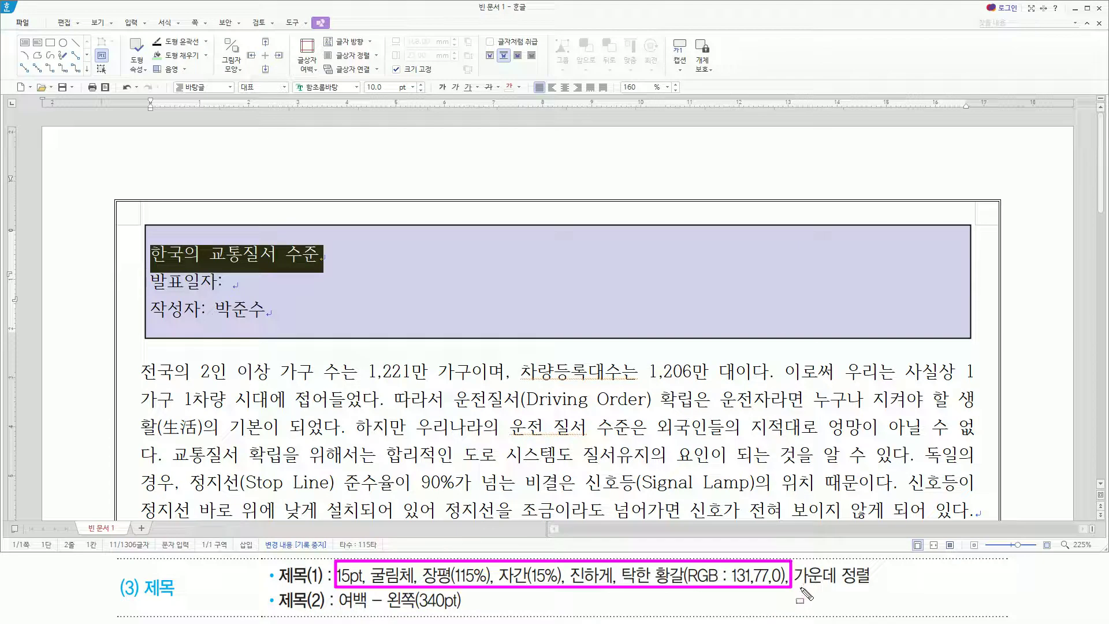
drag(801, 587, 868, 587)
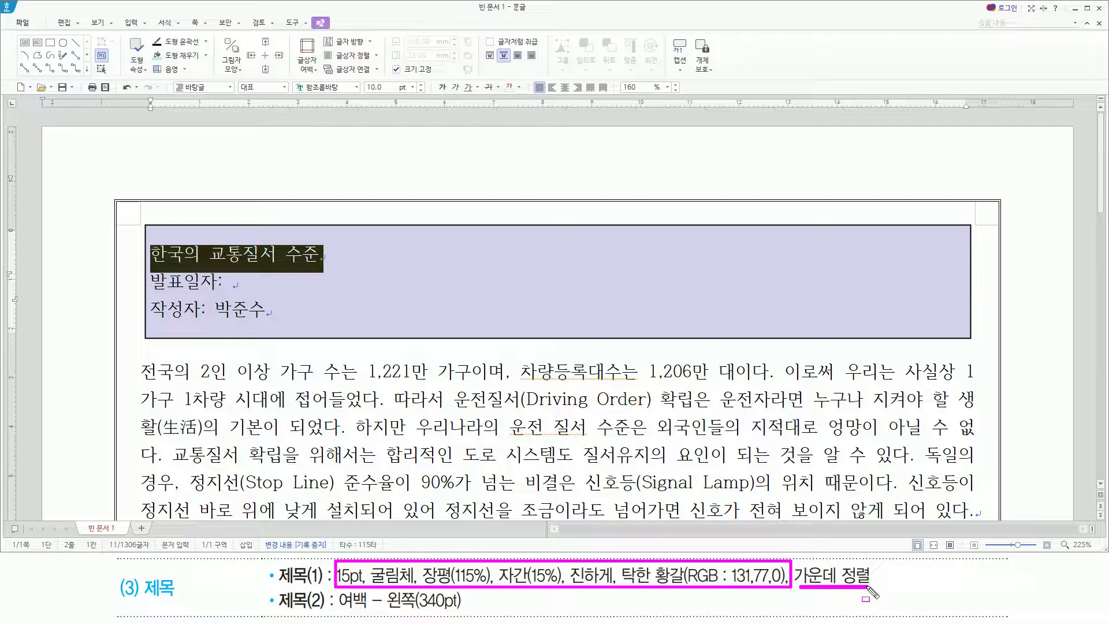
key(Escape)
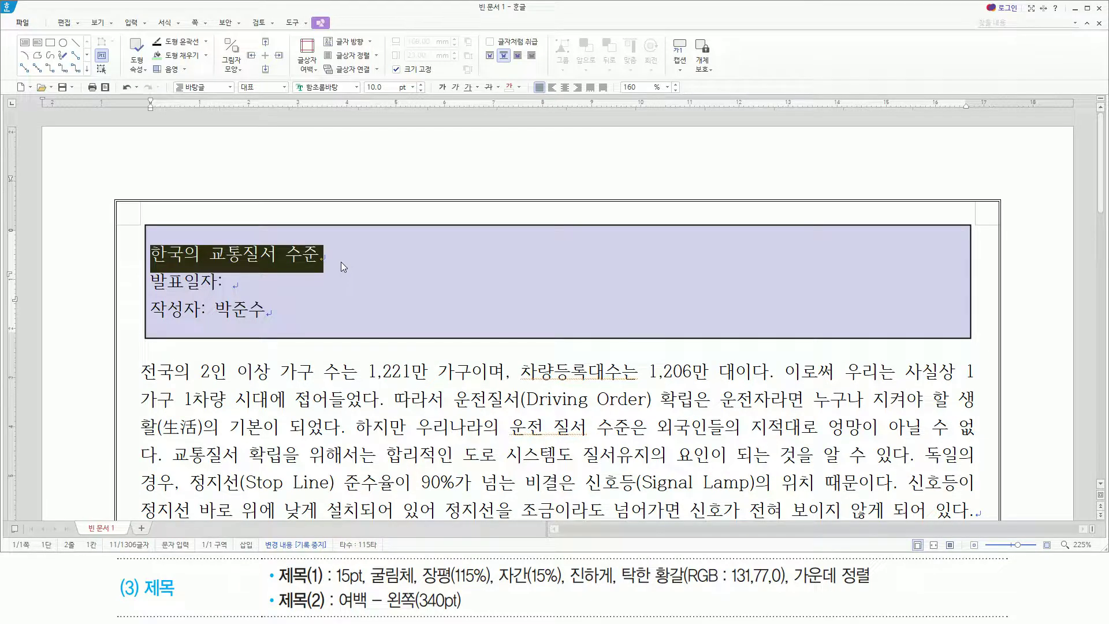
key(alt+l)
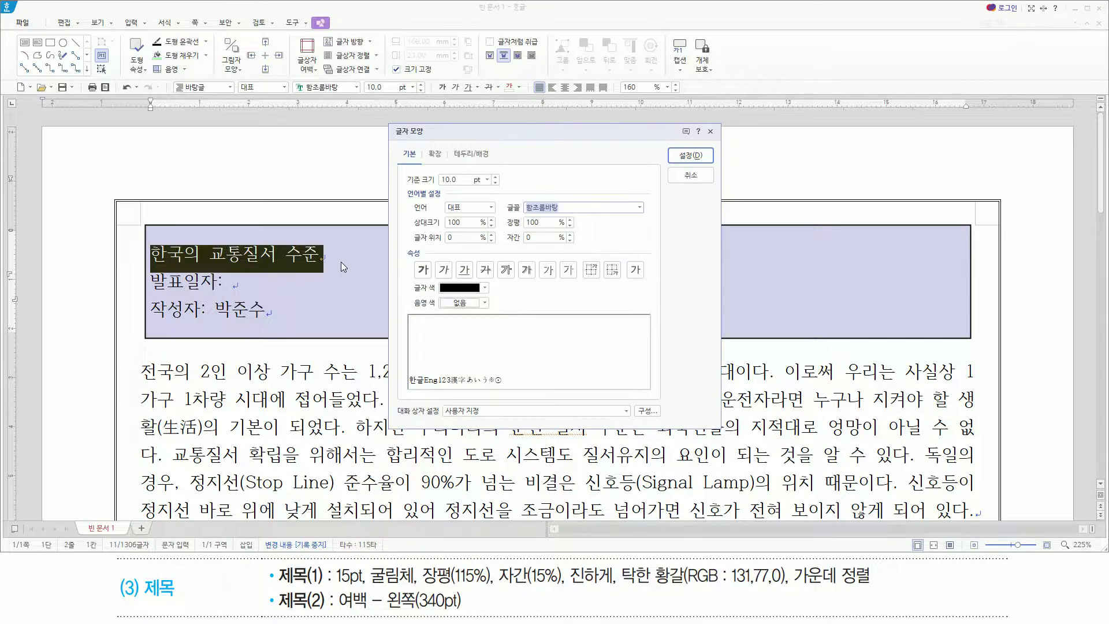
text(굴림체)
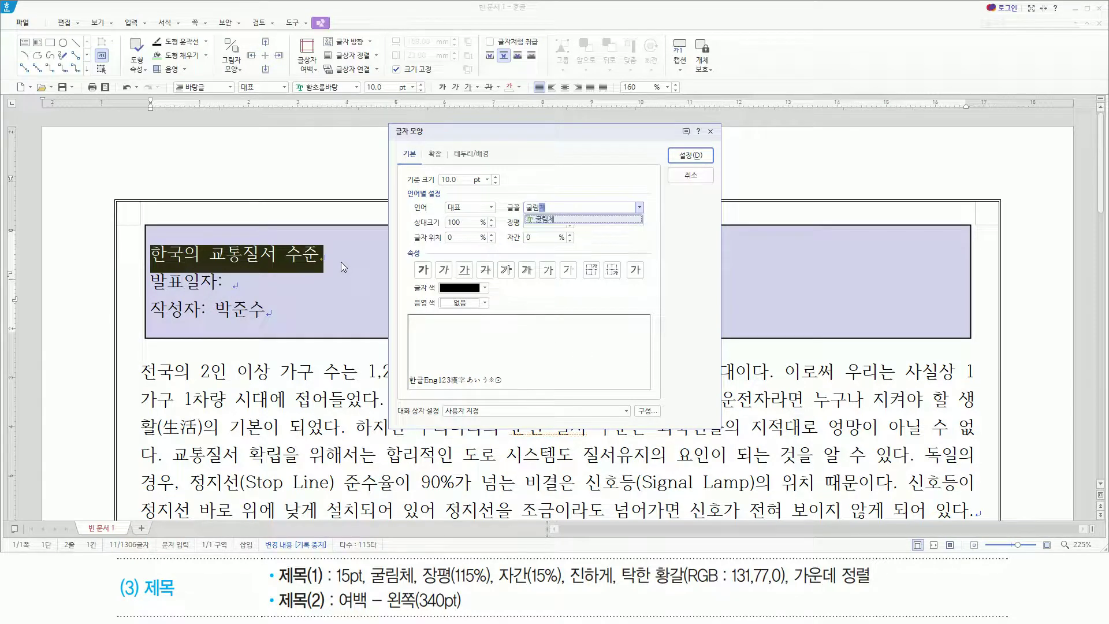
key(Return)
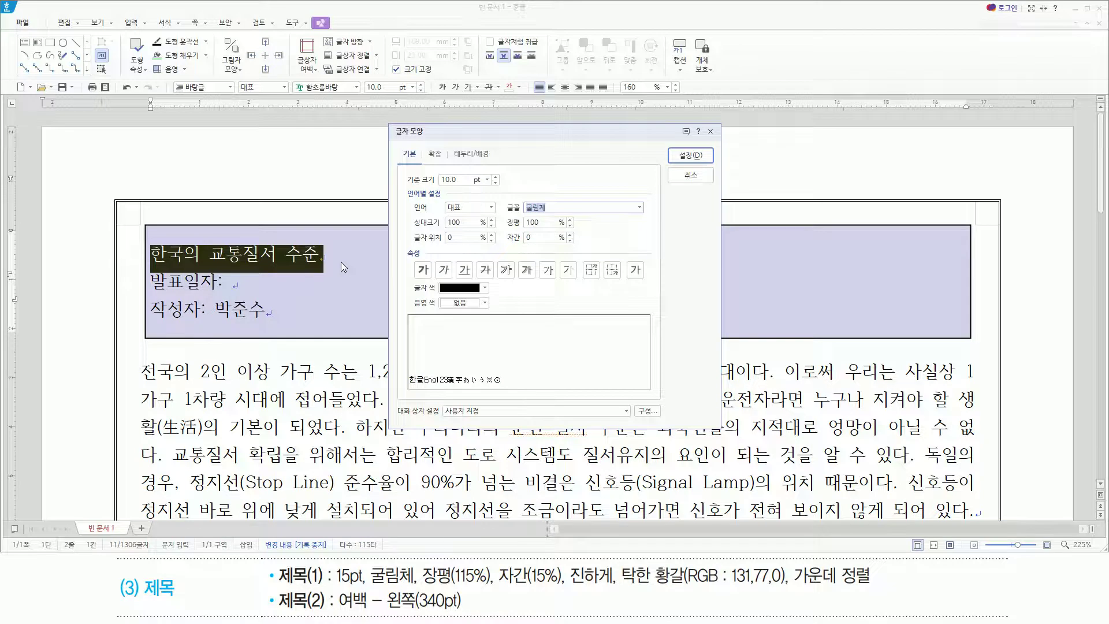
Set the title's character size to 15 pt and its width ratio (장평) to 115%
key(alt+z)
text(15)
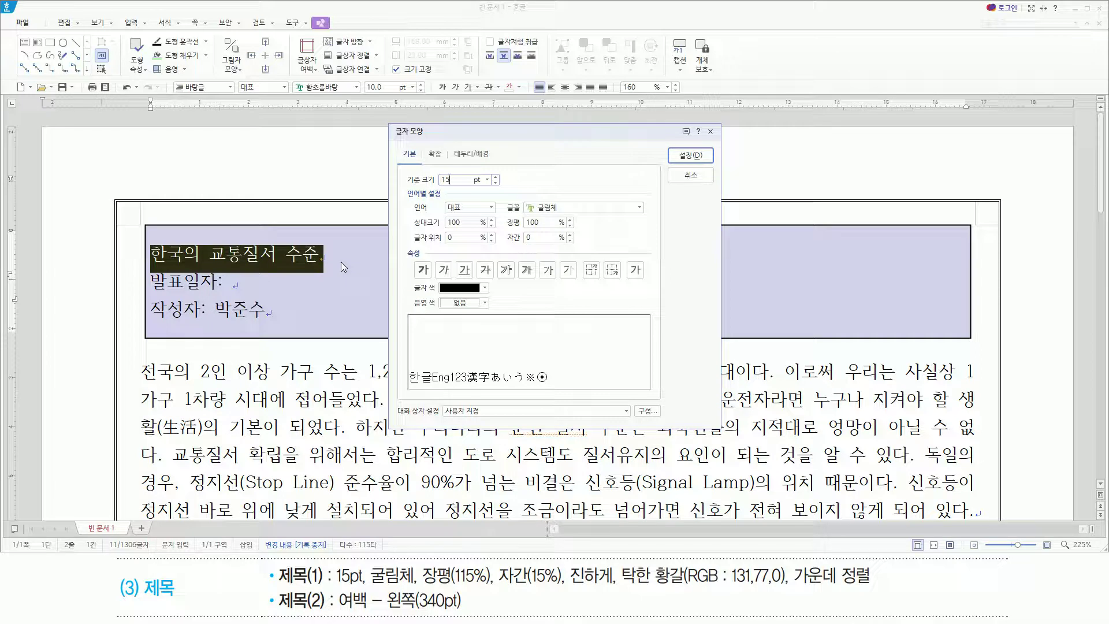
key(alt)
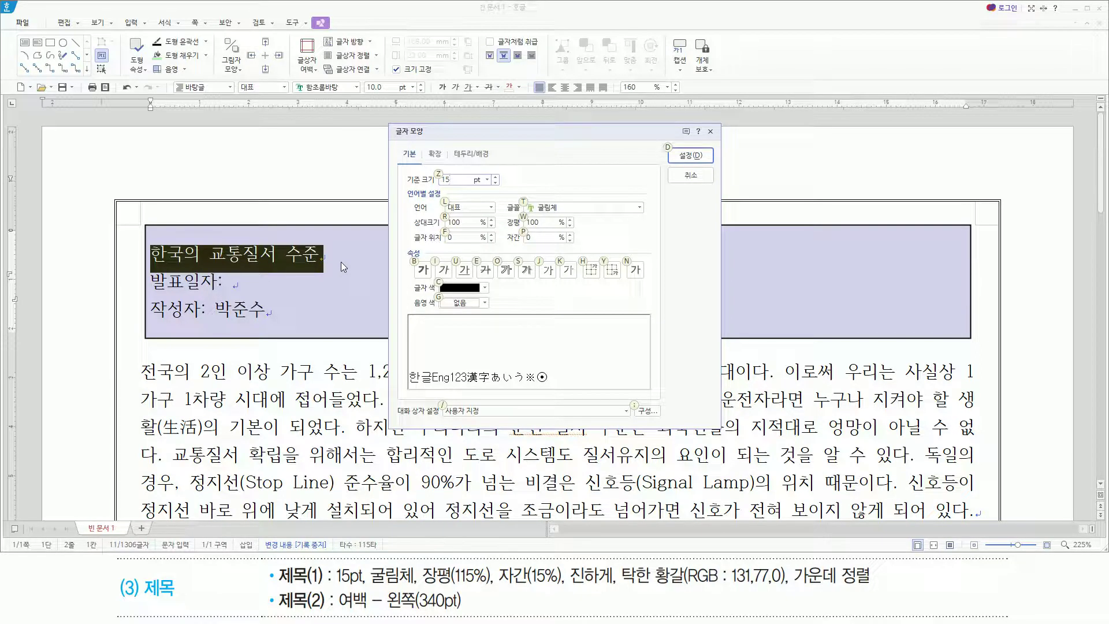
text(w)
text(115)
key(alt)
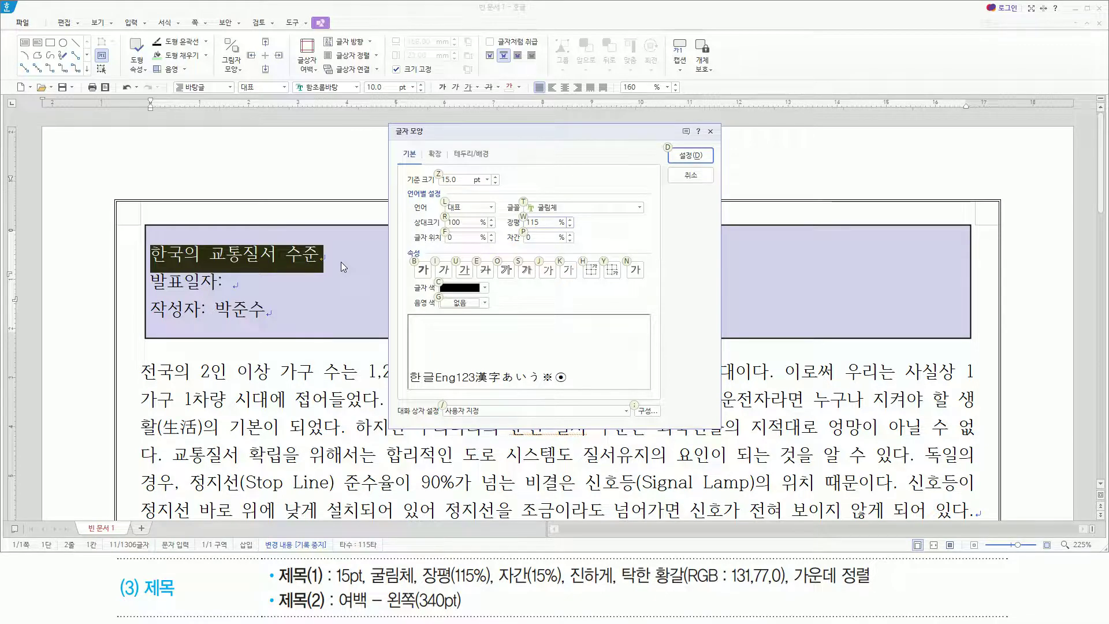
Set the title's letter spacing (자간) to 15% and make it bold
text(p15)
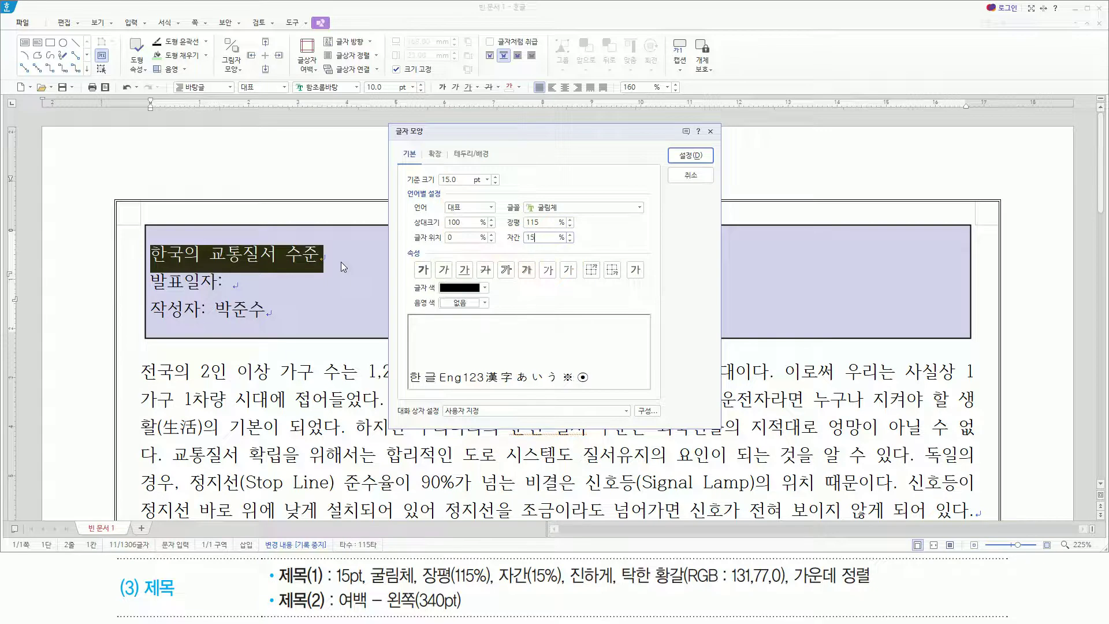
key(alt)
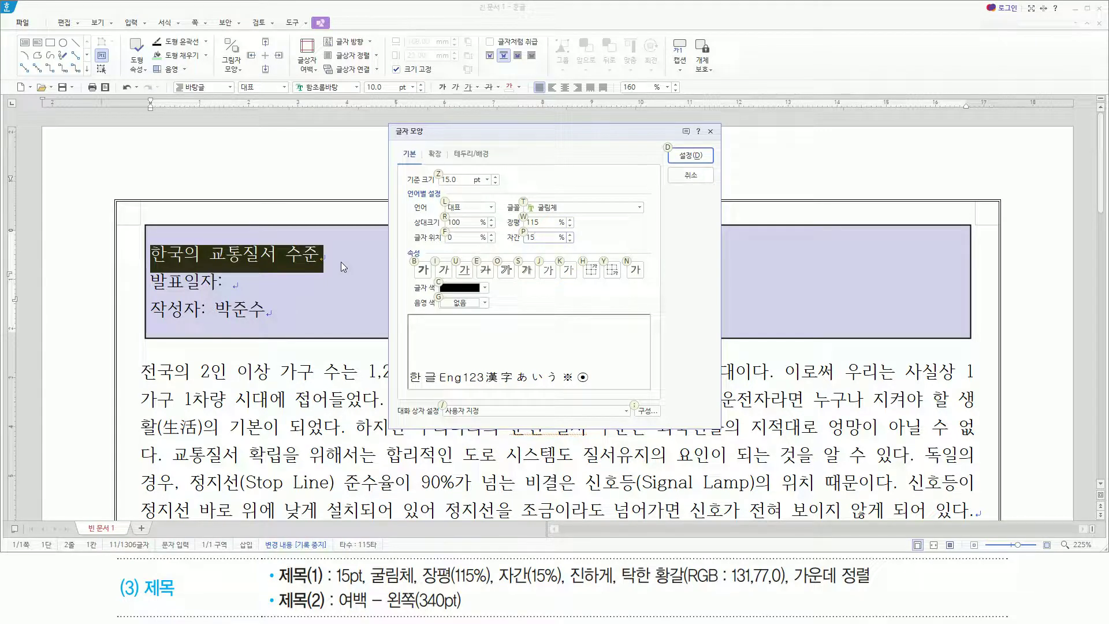
key(b)
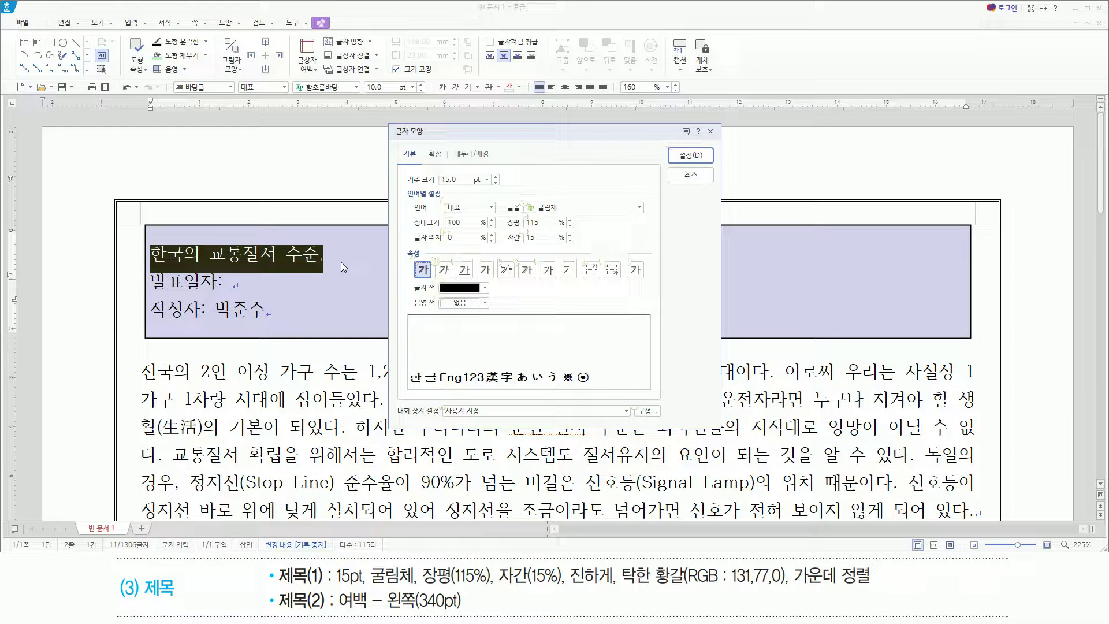
Colour the title text 탁한 황갈(RGB: 131,77,0), apply the character formatting and centre the line
click(458, 287)
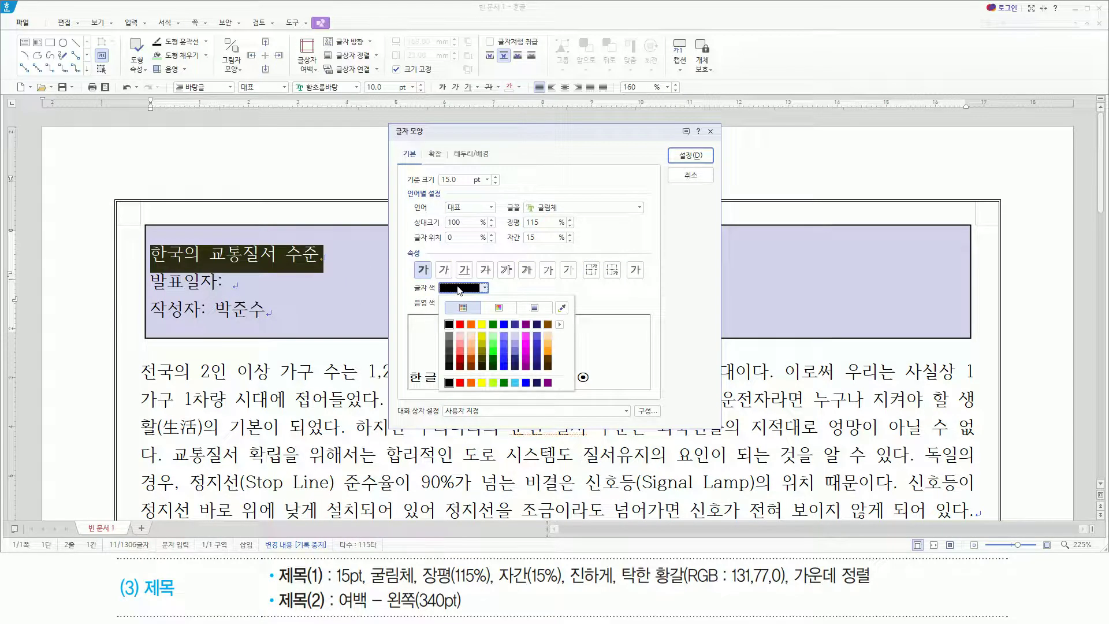
click(548, 325)
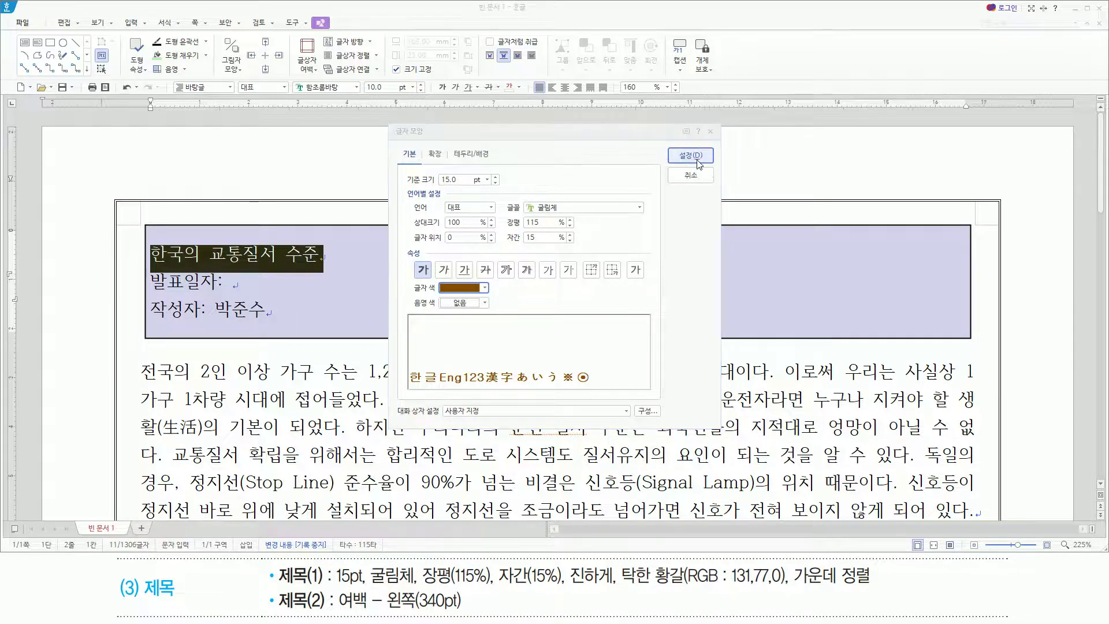
click(699, 154)
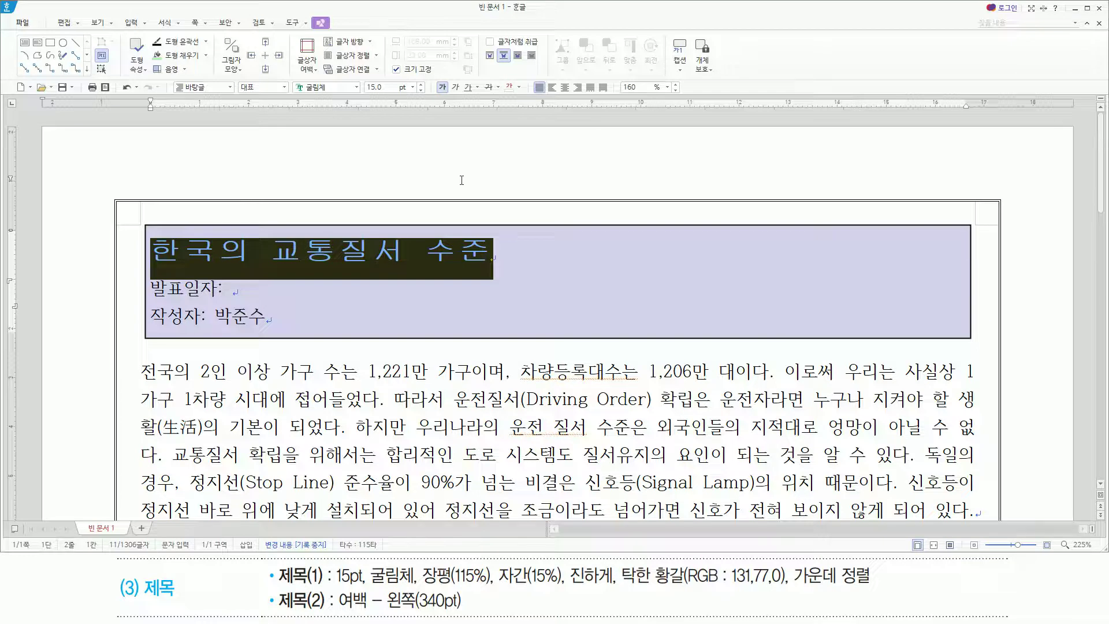
key(ctrl+shift+c)
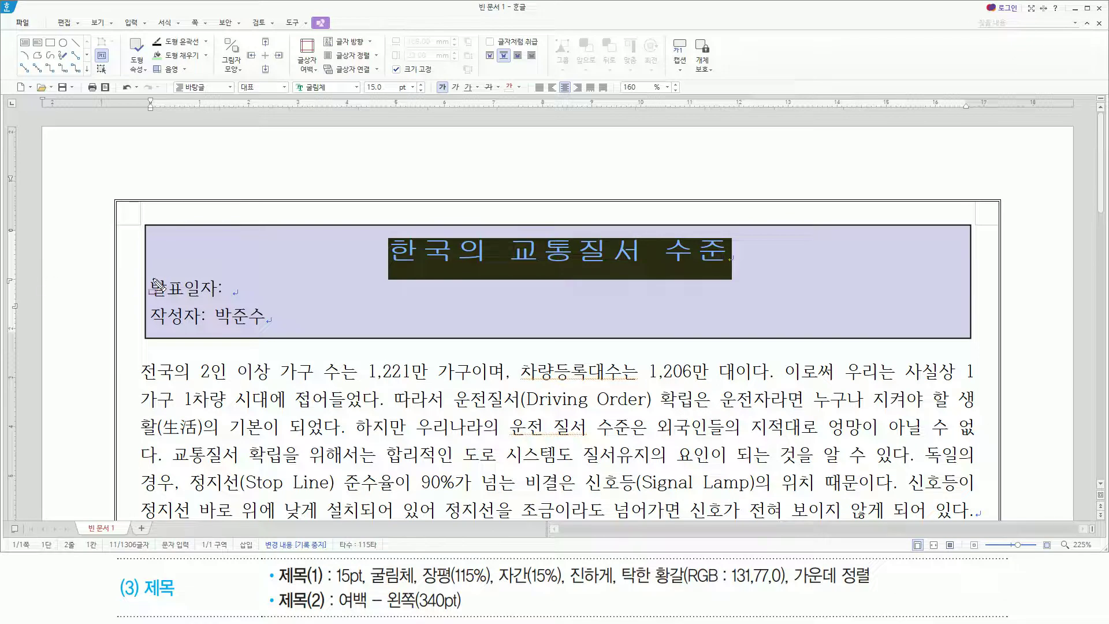
drag(148, 280, 222, 328)
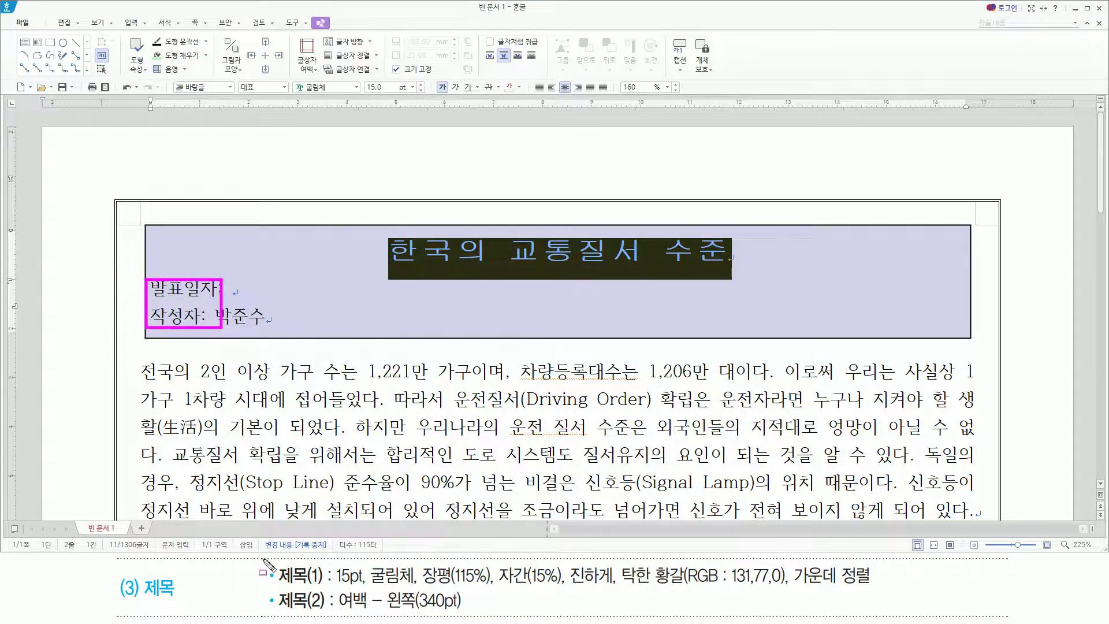
drag(278, 610, 466, 616)
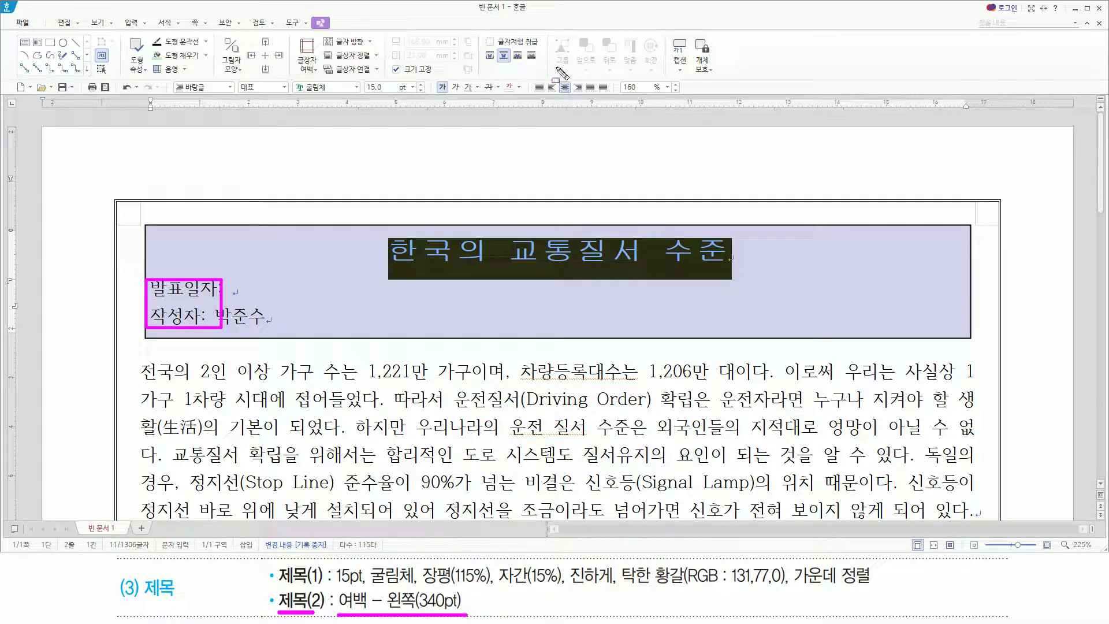
key(Escape)
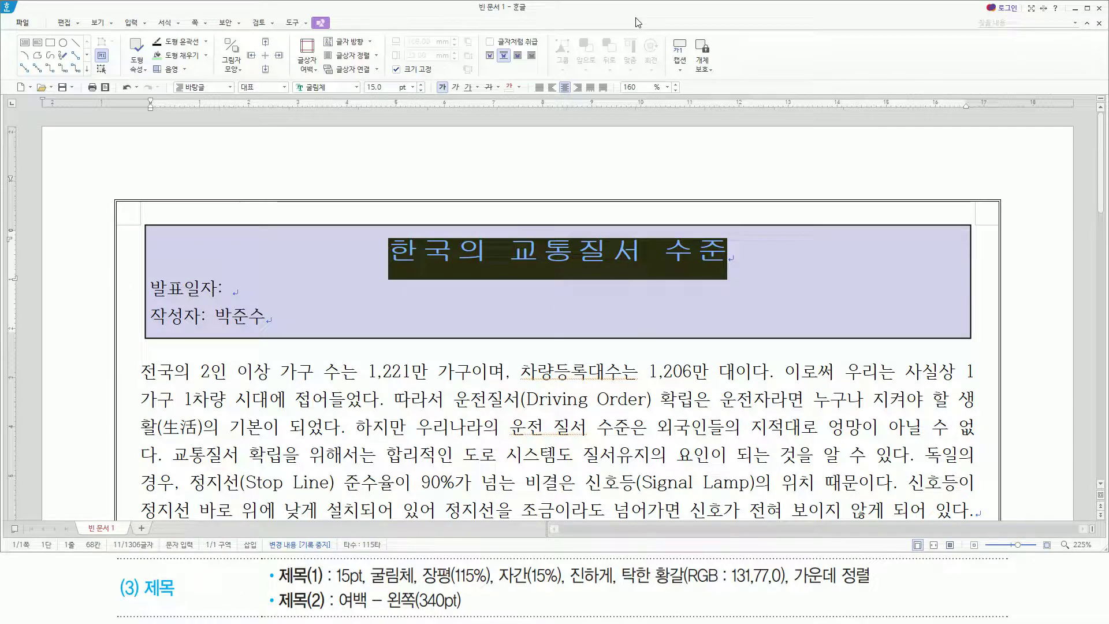
Give the 발표일자 and 작성자 lines a left paragraph margin (여백 왼쪽) of 340 pt
key(Down)
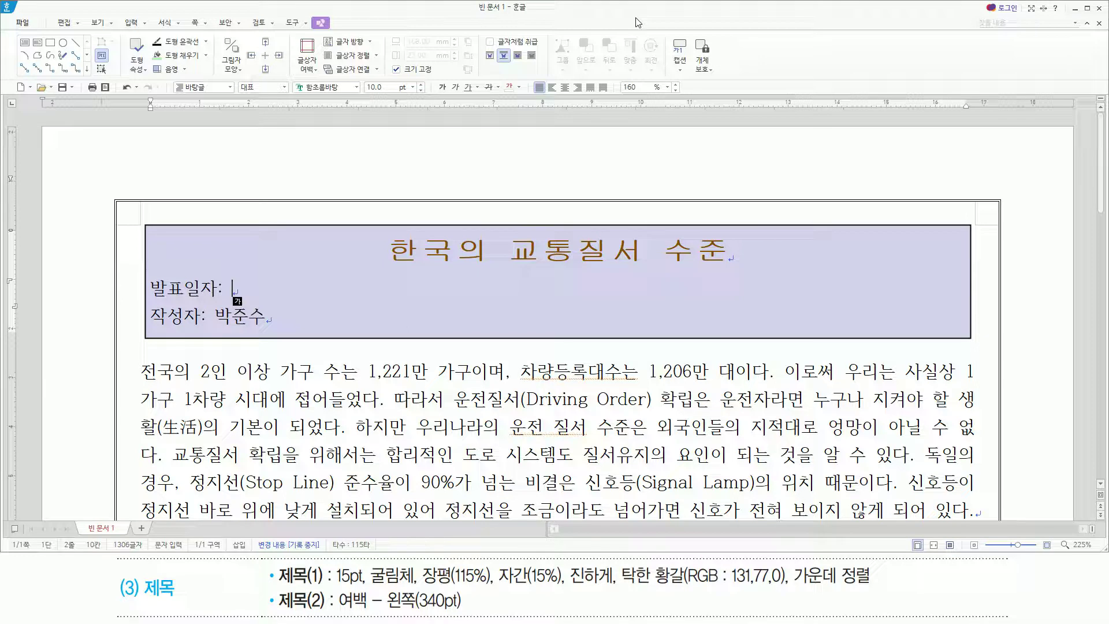
key(shift+Down)
key(shift+End)
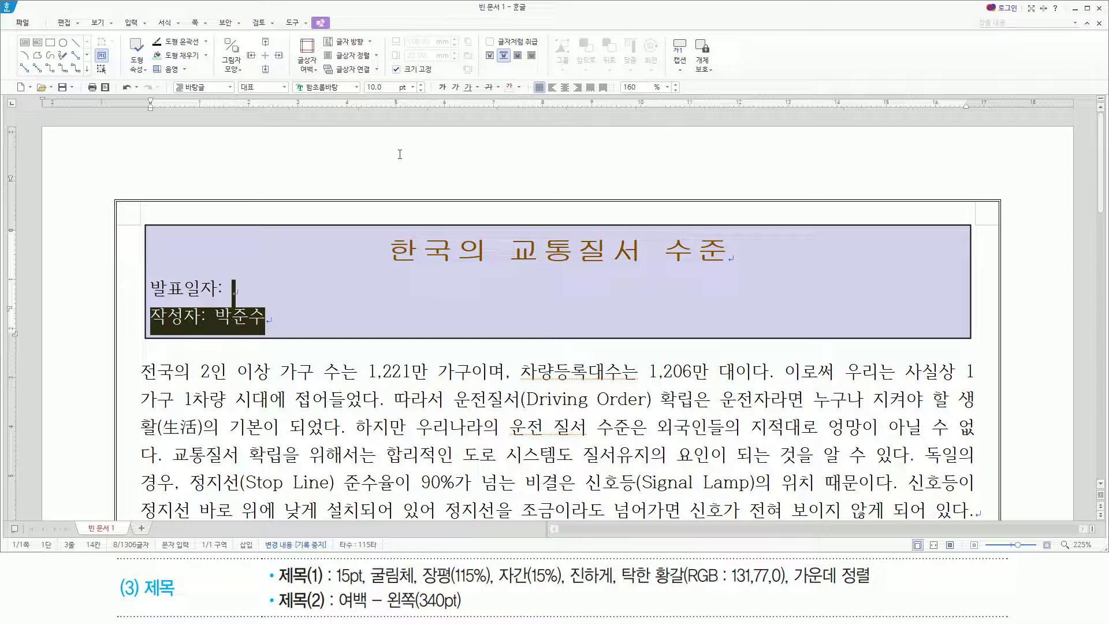
key(alt+t)
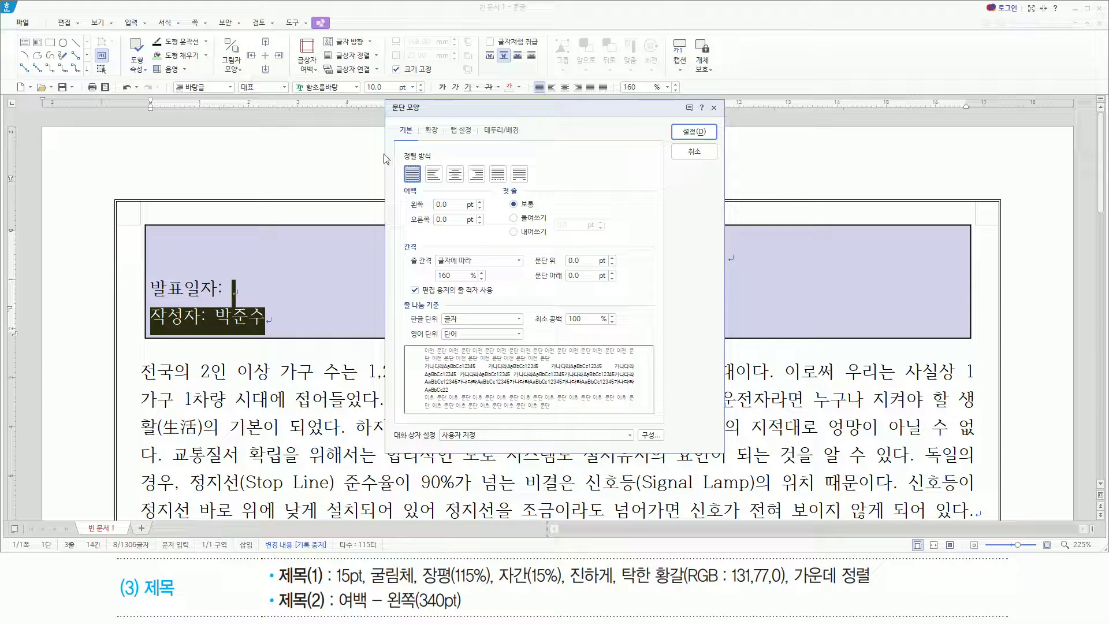
drag(398, 182, 492, 215)
key(Escape)
key(alt)
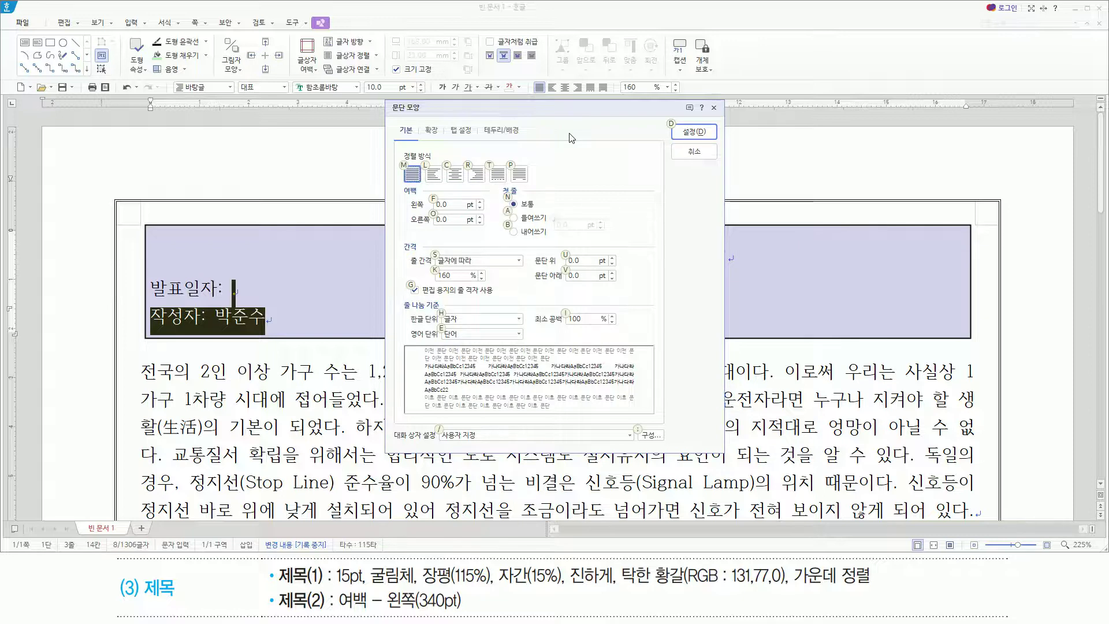
text(f340)
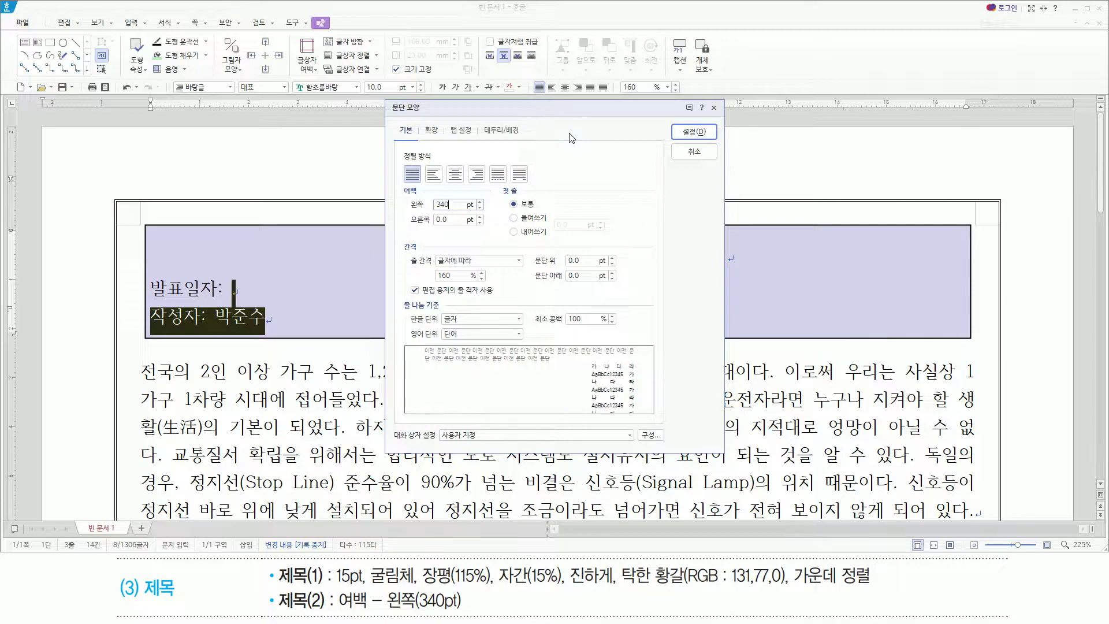
key(Return)
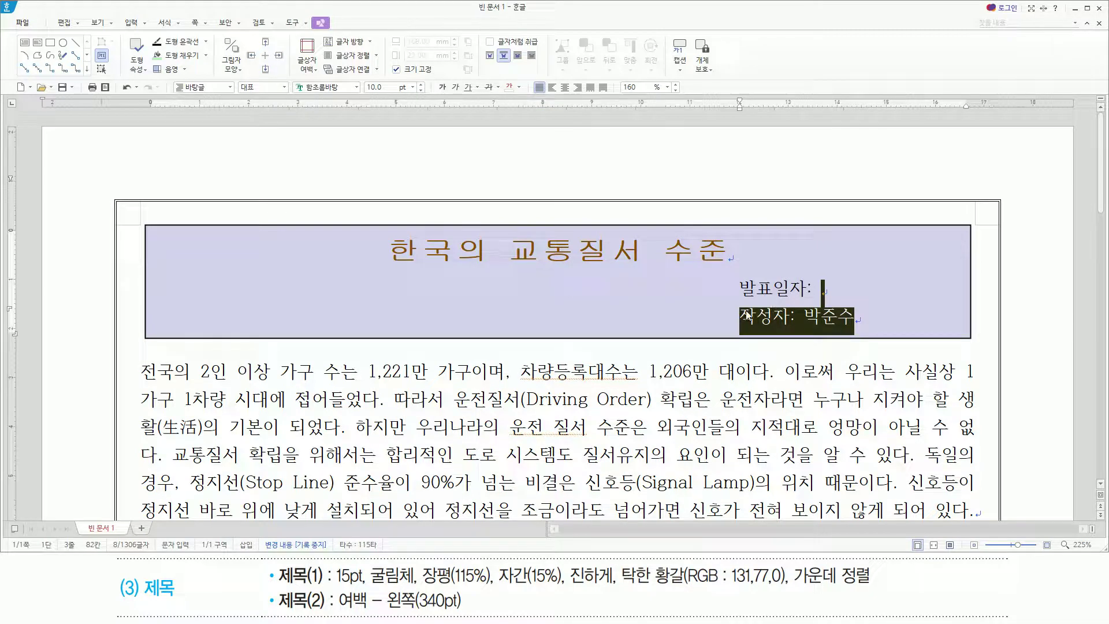
Insert a 누름틀 field after "발표일자:" with the guide text "0000. 00. 00."
click(815, 290)
drag(820, 277, 904, 299)
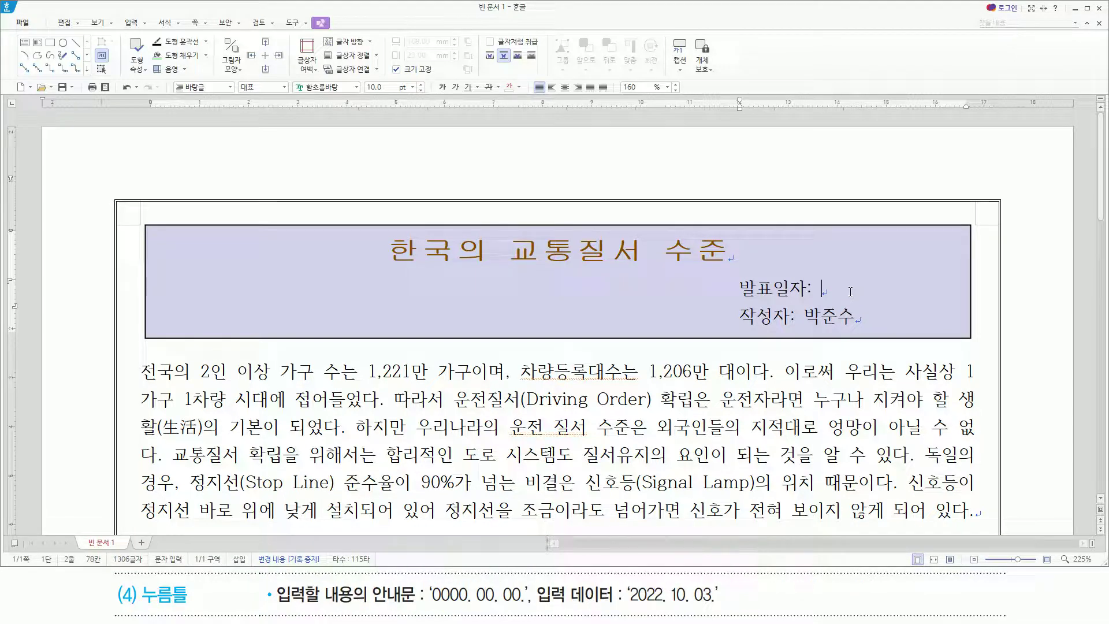
key(Hangul)
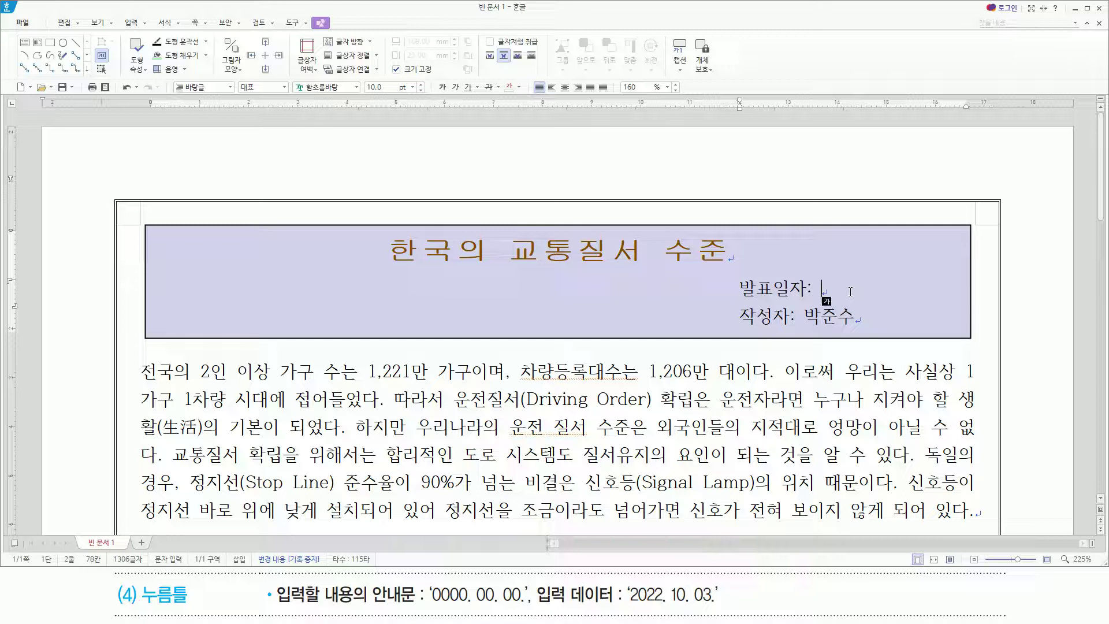
key(ctrl+k)
key(e)
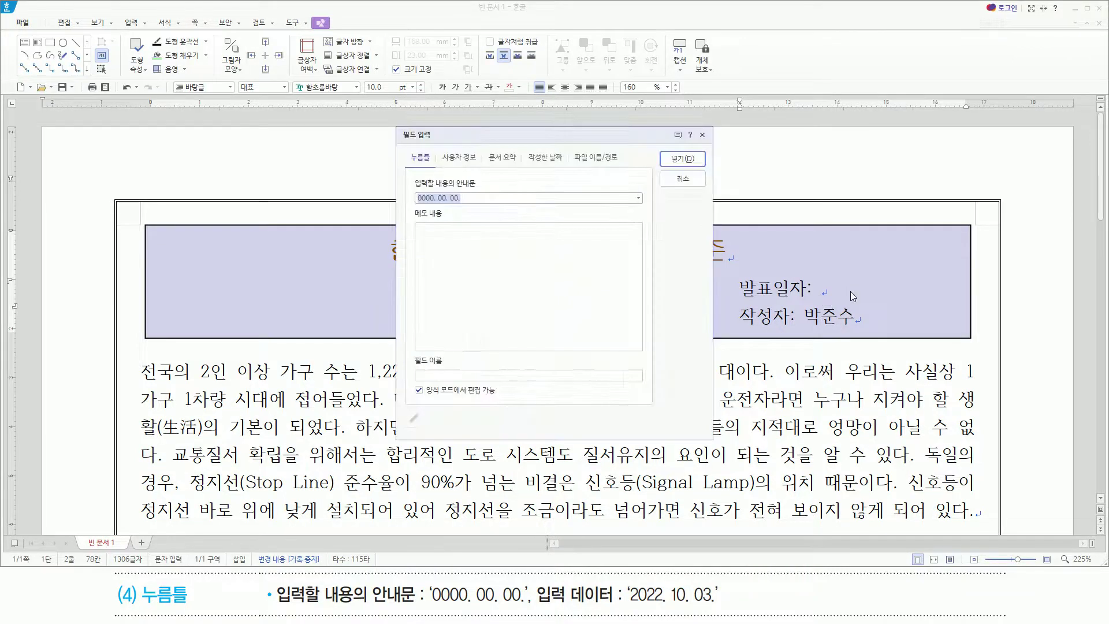
key(ctrl+2)
mouse_move(395, 124)
mouse_down()
mouse_move(395, 226)
mouse_move(713, 440)
mouse_up()
mouse_move(405, 168)
mouse_down()
mouse_move(446, 203)
mouse_move(484, 206)
mouse_up()
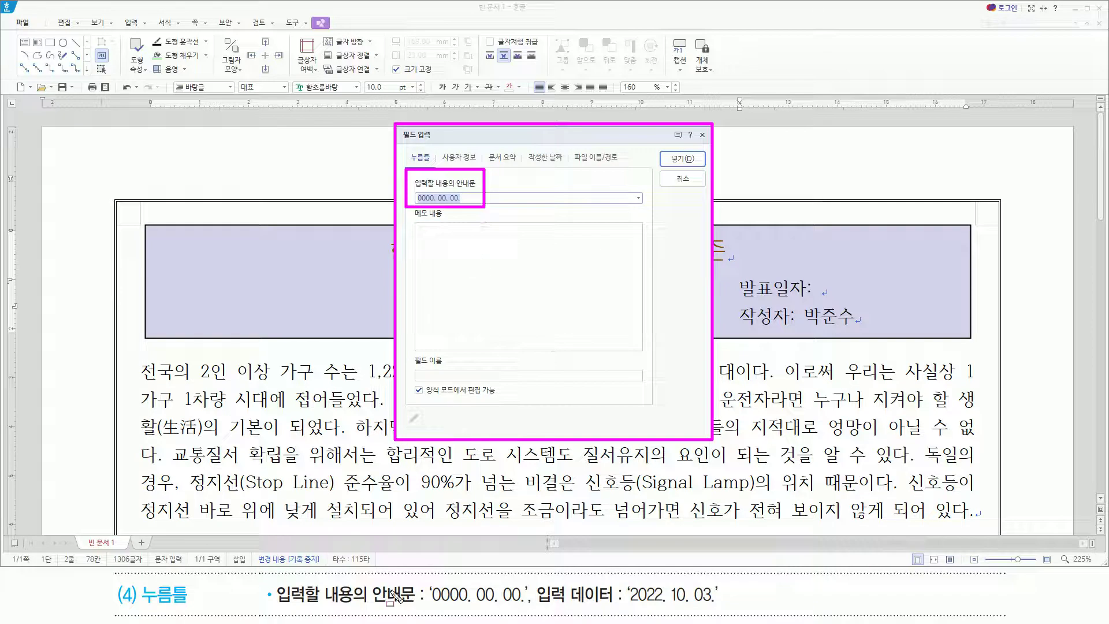
drag(429, 608, 543, 607)
key(Escape)
click(501, 199)
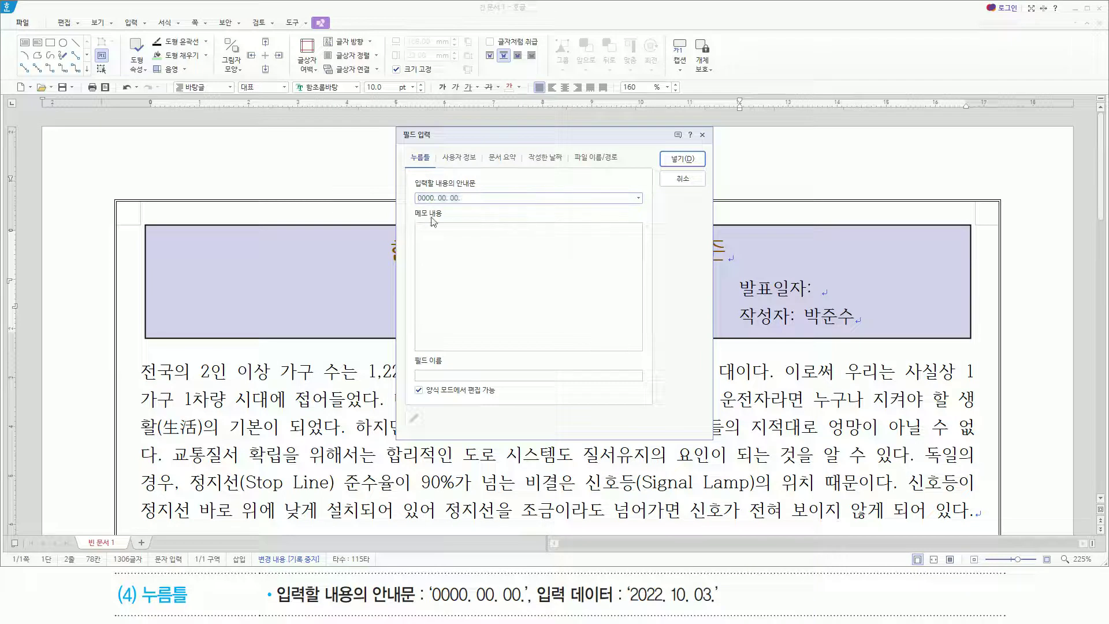
drag(415, 204, 462, 204)
drag(431, 607, 521, 609)
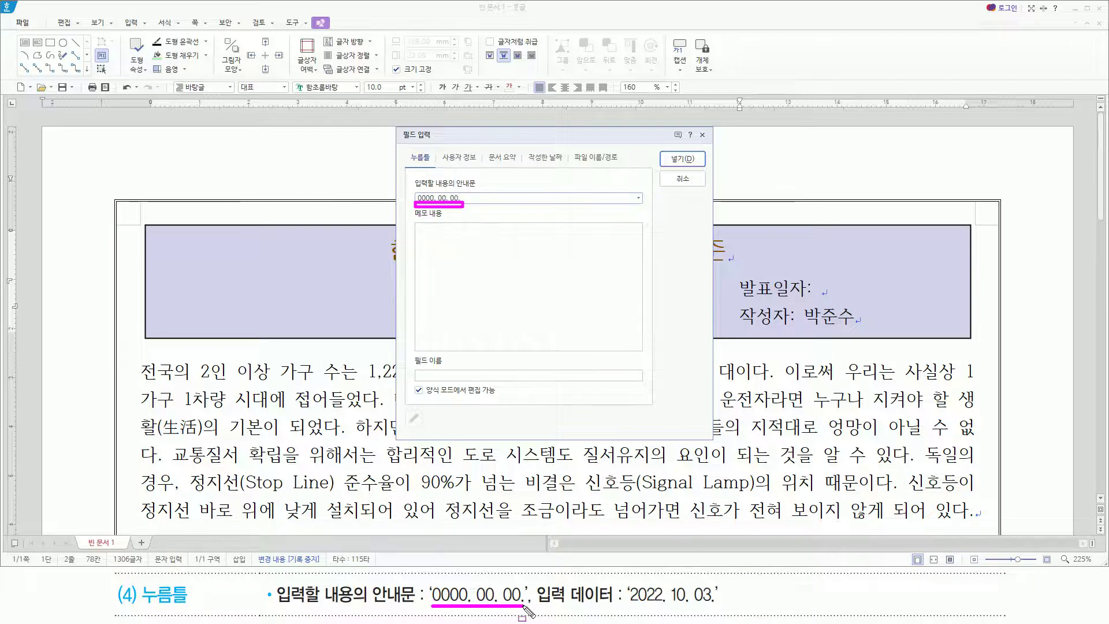
key(Escape)
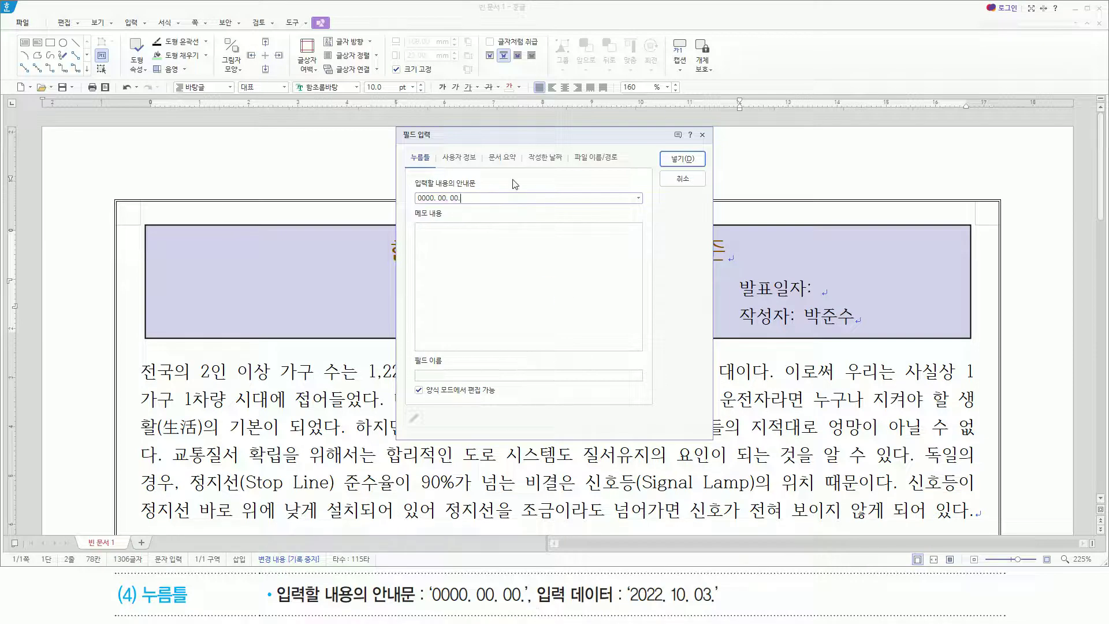
key(Return)
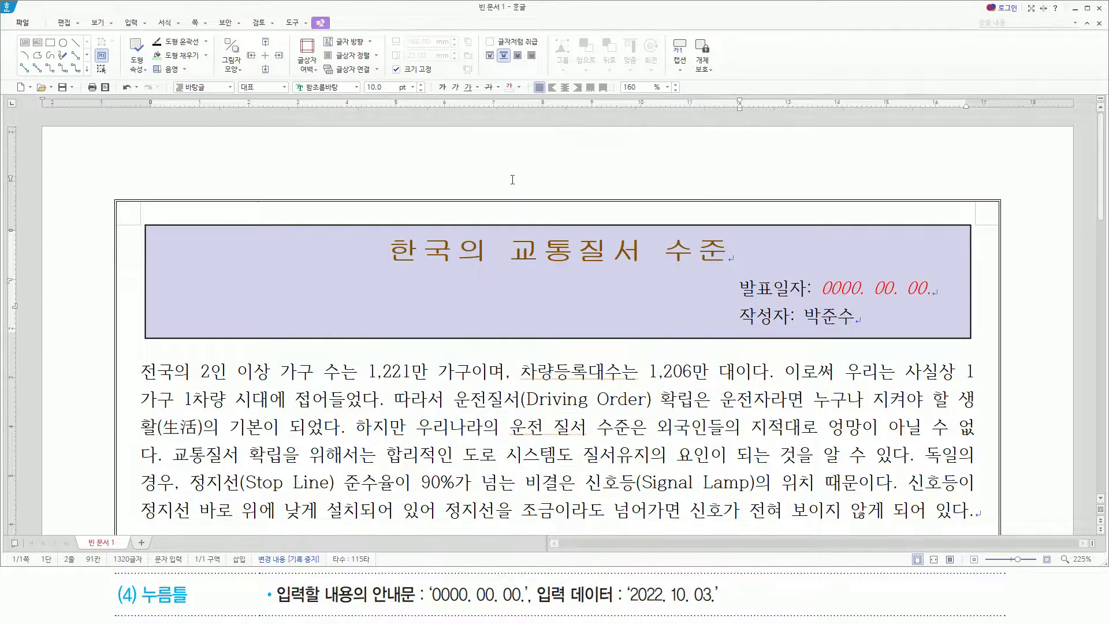
Fill the 누름틀 field with "2022. 10. 03." and leave it for the 작성자 line
click(854, 289)
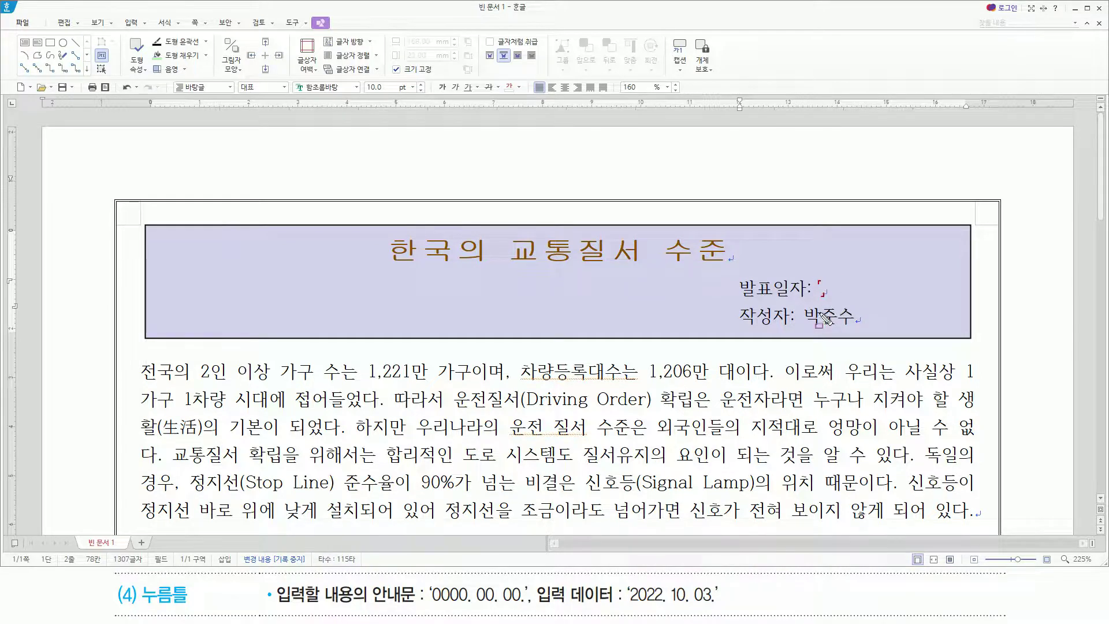
drag(629, 606, 726, 607)
key(Escape)
text(2022. 10. 03.)
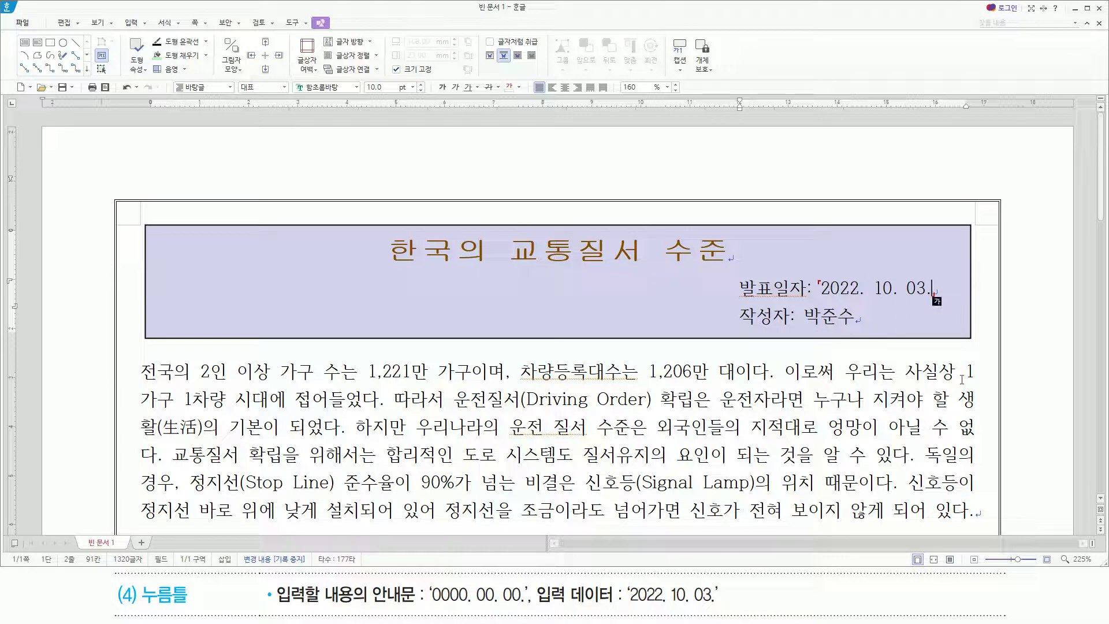
key(Down)
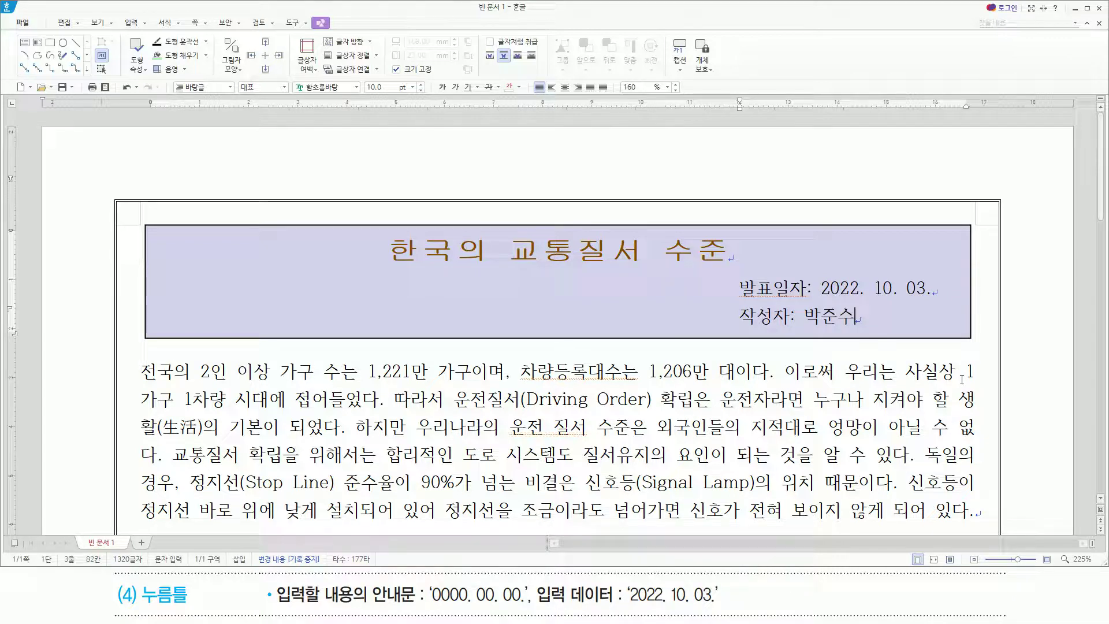
Start inserting a picture and browse to the 그림 folder inside C:\길벗워드실기
drag(169, 240, 287, 312)
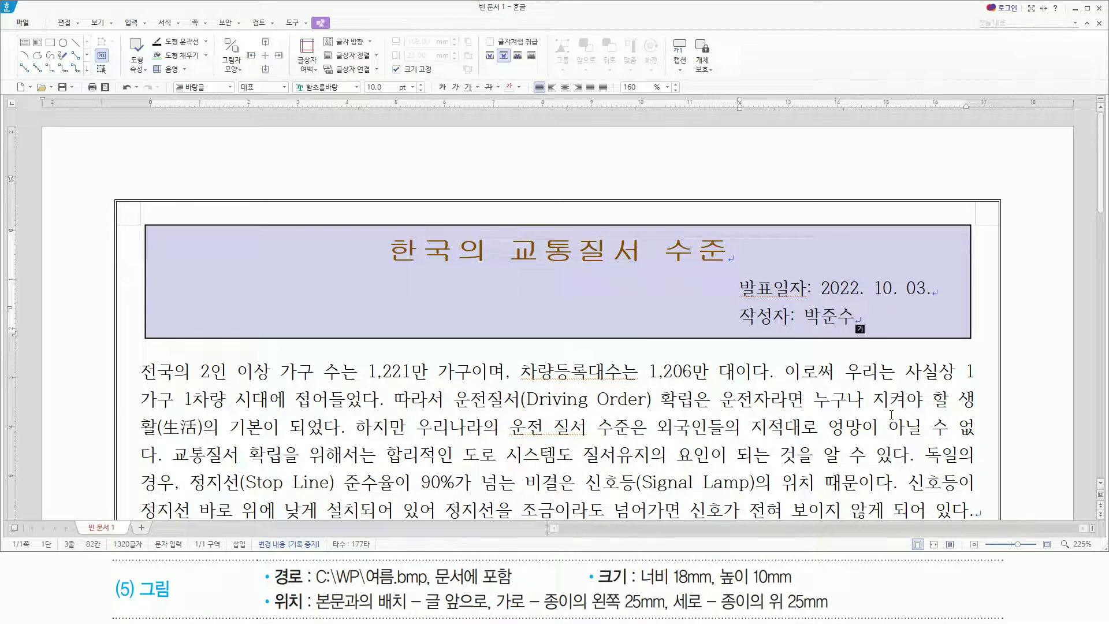
key(ctrl+n)
key(i)
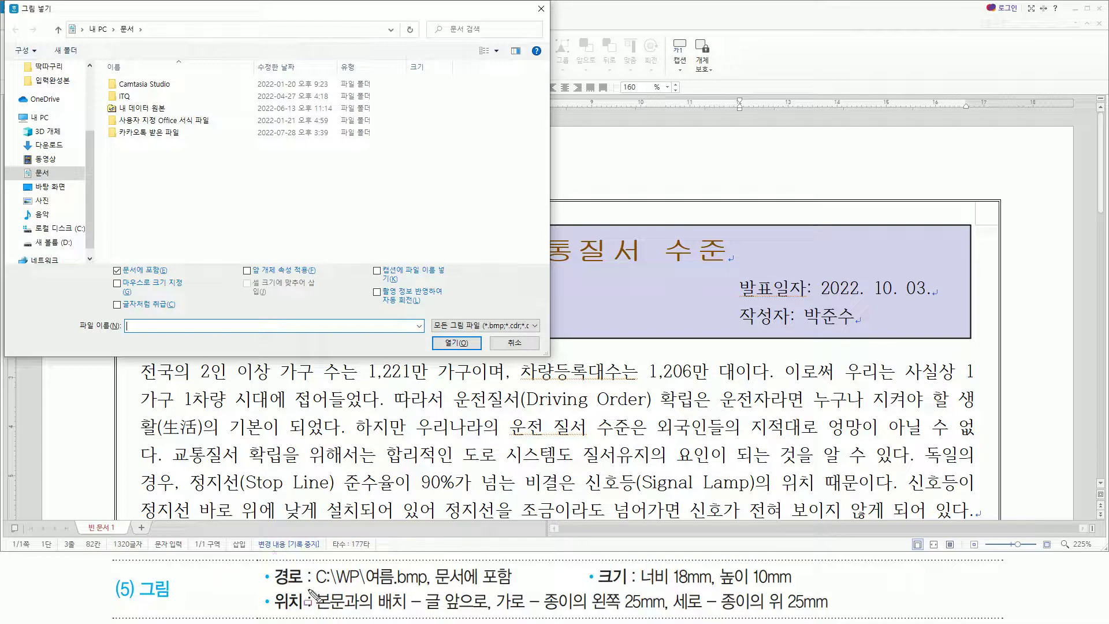
drag(314, 588, 359, 589)
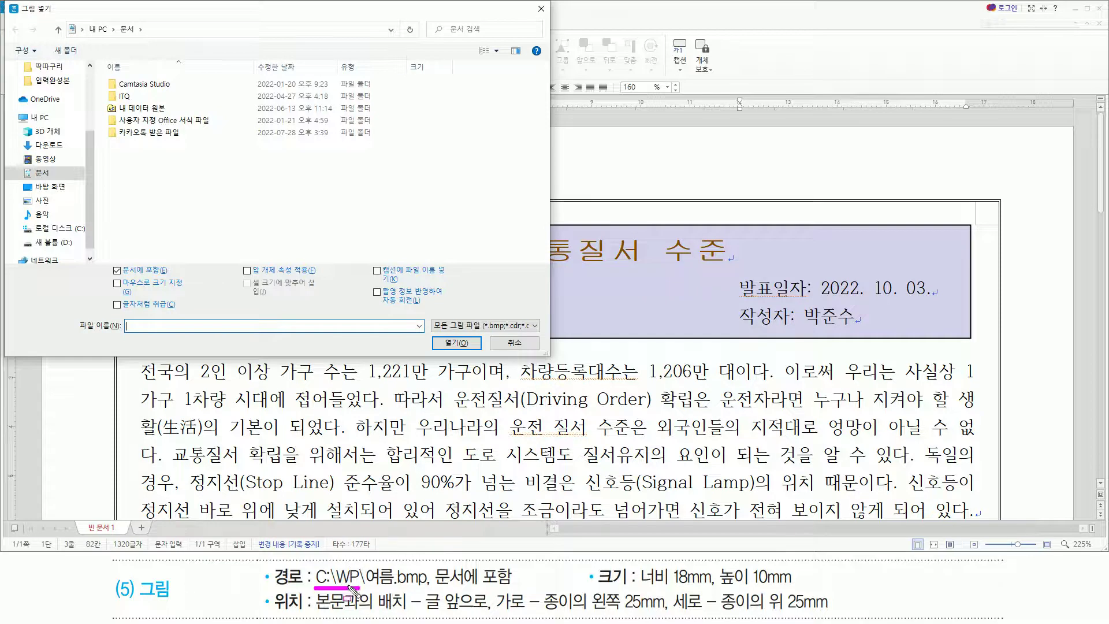
drag(335, 576, 353, 576)
drag(31, 216, 87, 249)
key(Escape)
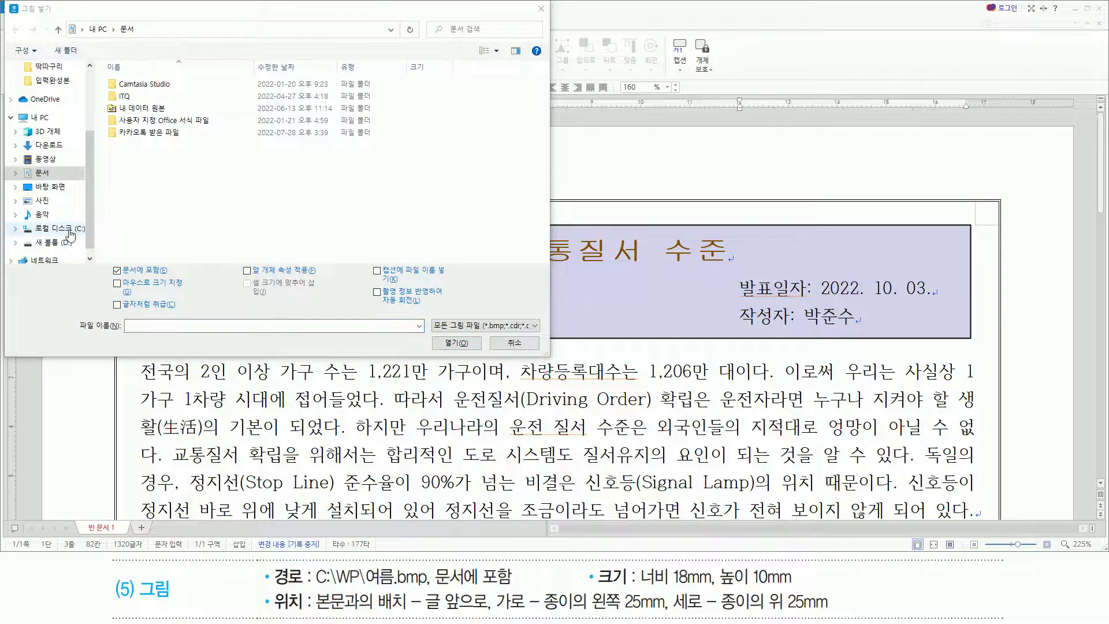
click(70, 230)
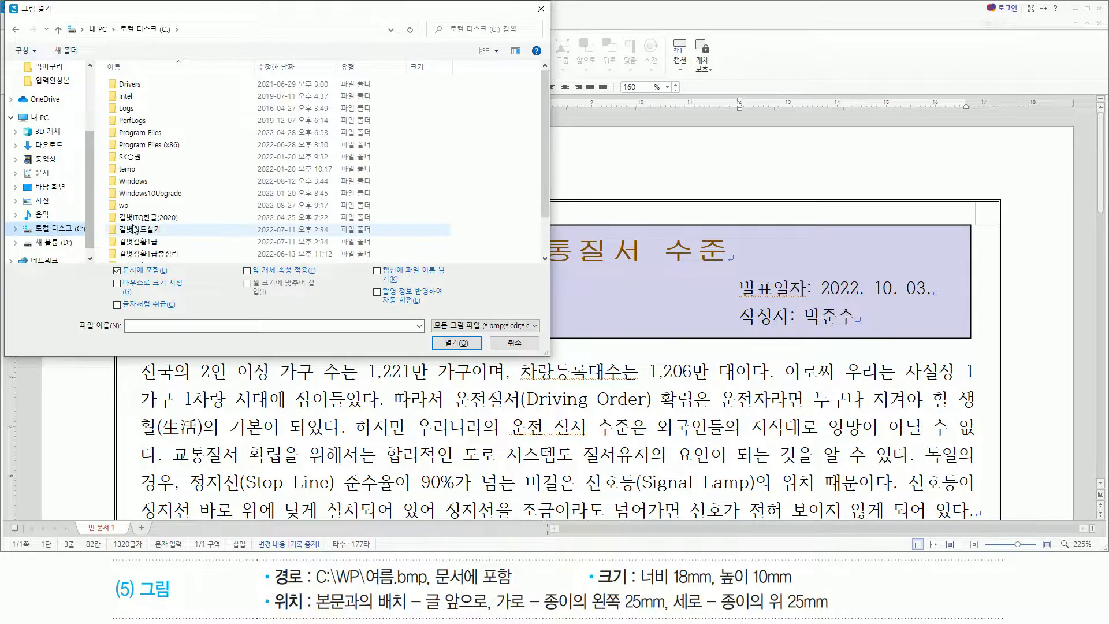
double_click(143, 231)
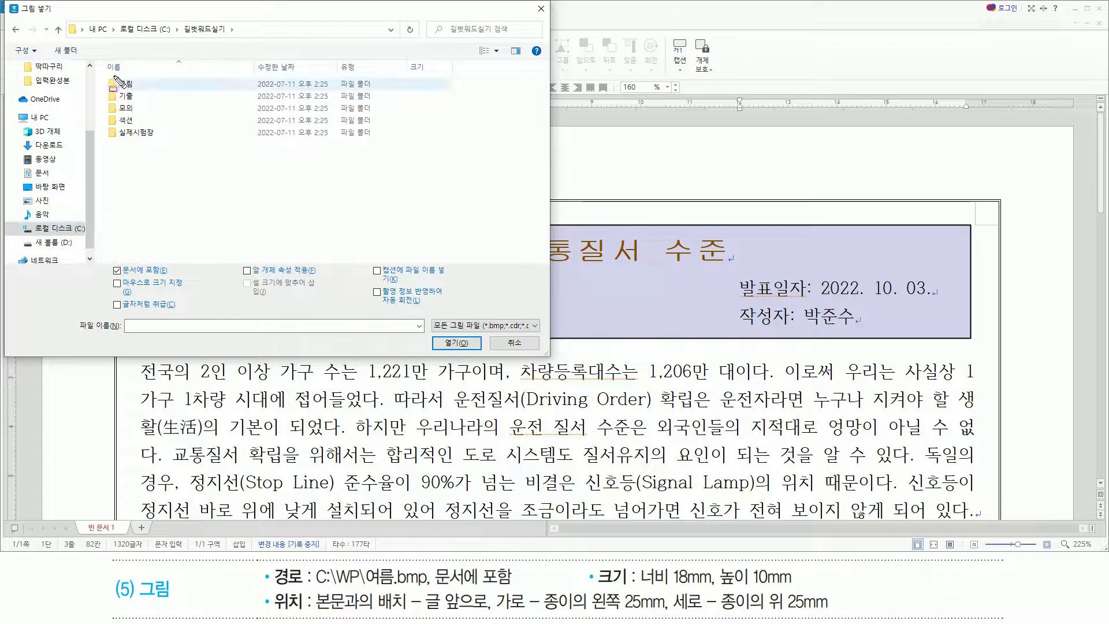
double_click(144, 87)
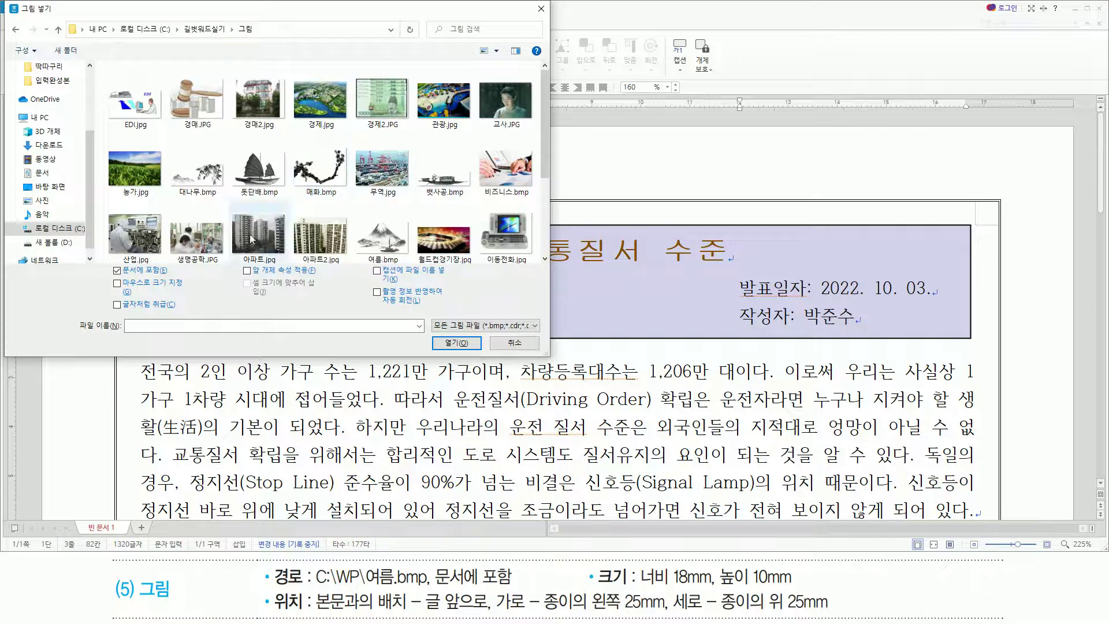
Insert the picture 여름.bmp with the 문서에 포함 option on
drag(364, 589, 428, 590)
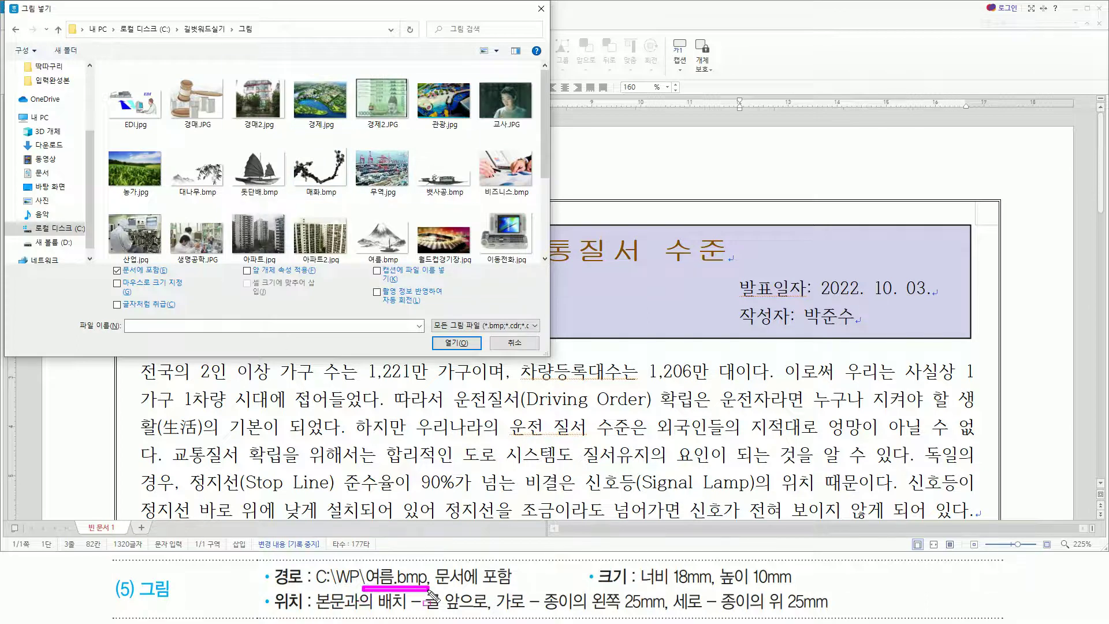
mouse_move(432, 559)
mouse_down()
mouse_move(447, 581)
mouse_move(518, 595)
mouse_up()
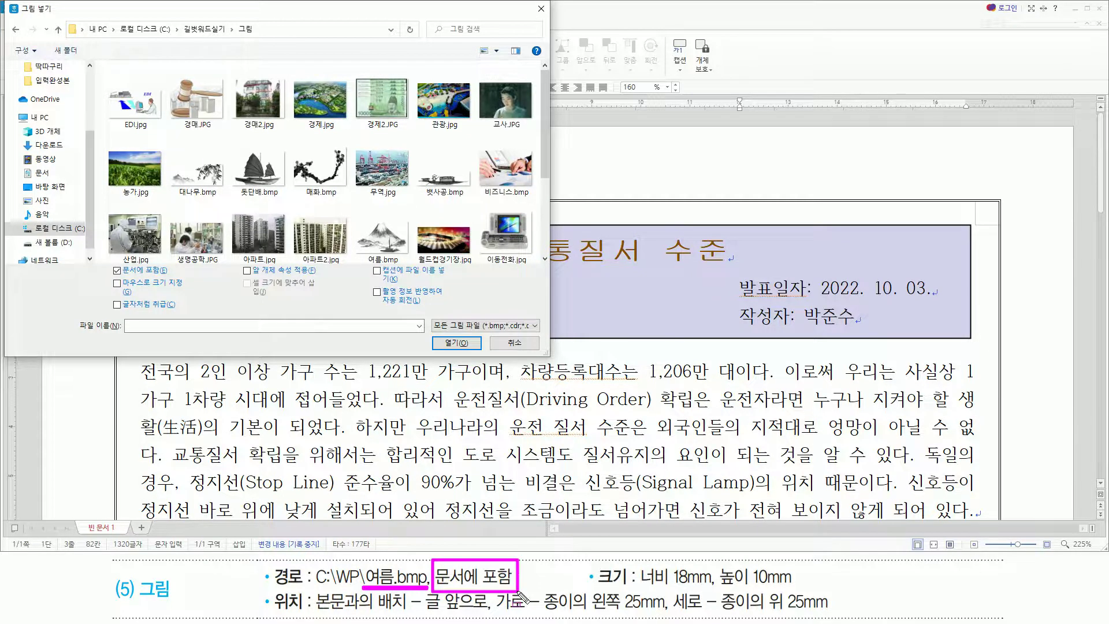
drag(353, 220, 414, 271)
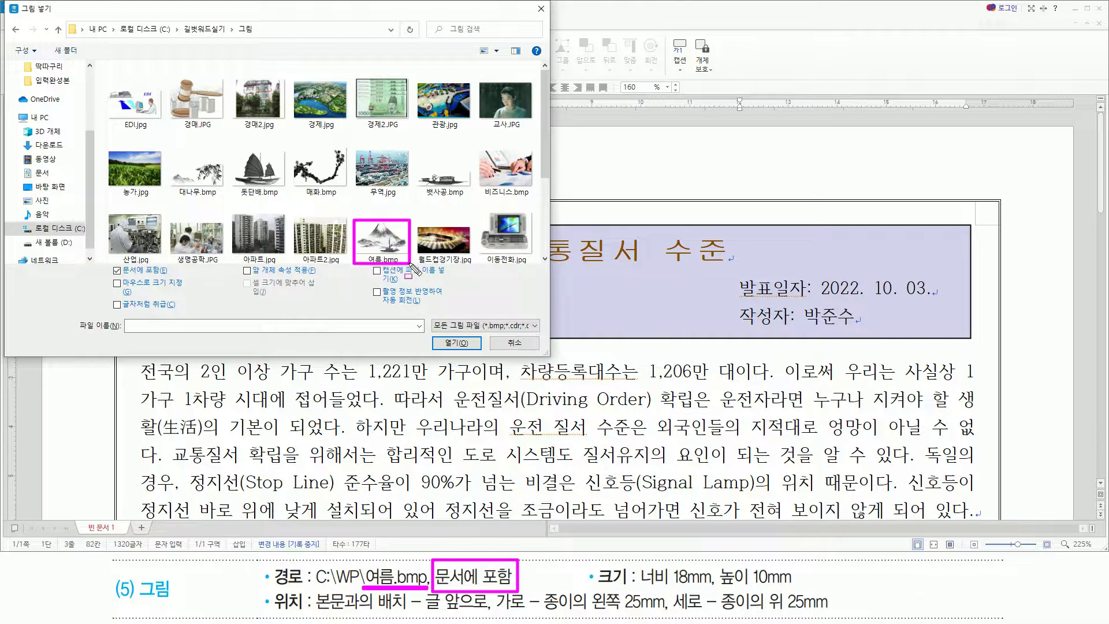
click(386, 236)
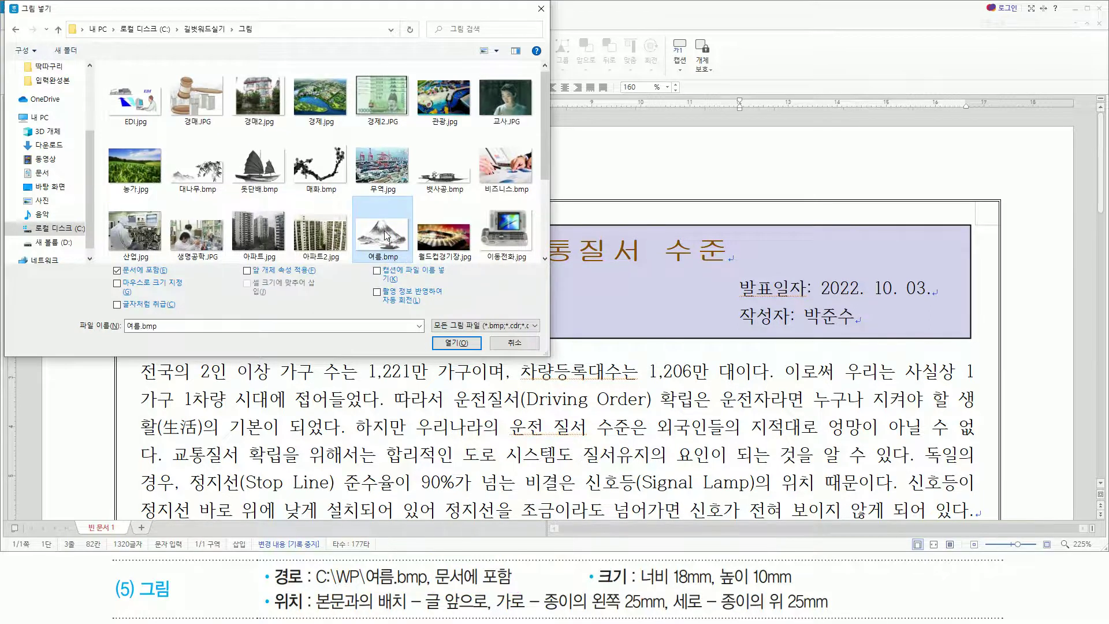
drag(110, 263, 172, 278)
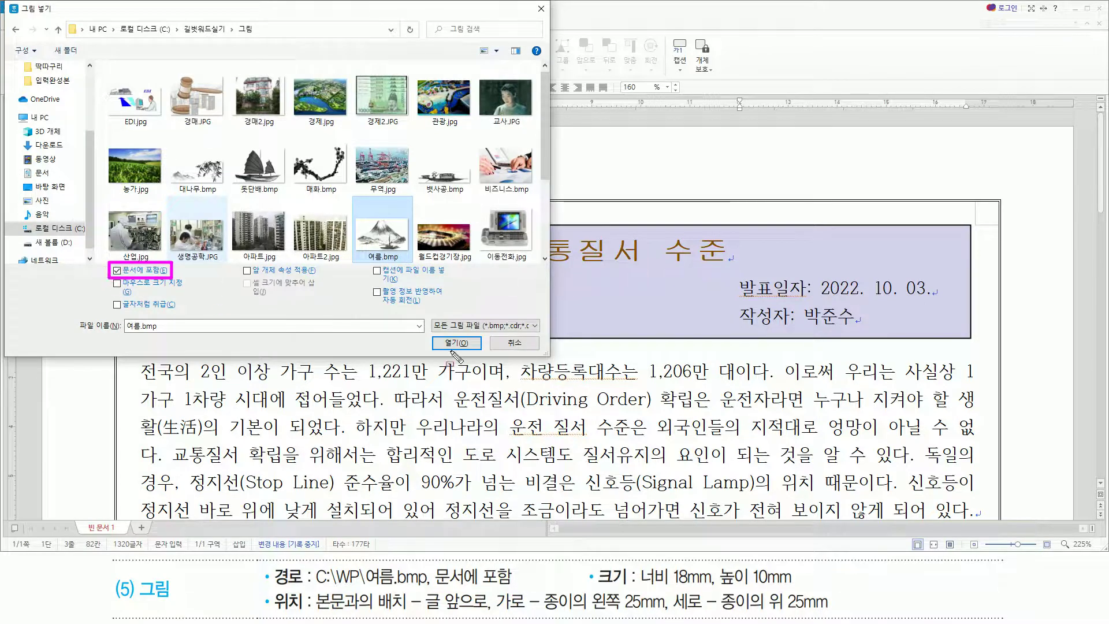
drag(449, 345, 484, 364)
click(475, 346)
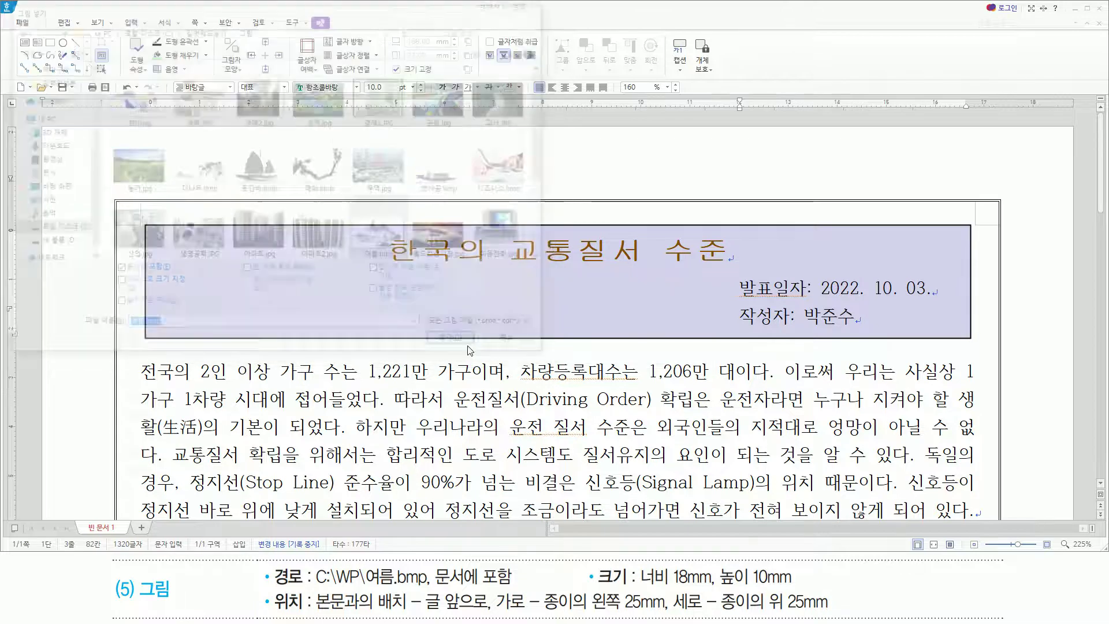
In the mountain picture's 개체 속성, set the width to 18 mm and the height to 10 mm
mouse_move(858, 298)
mouse_down()
mouse_move(879, 323)
mouse_move(965, 349)
mouse_up()
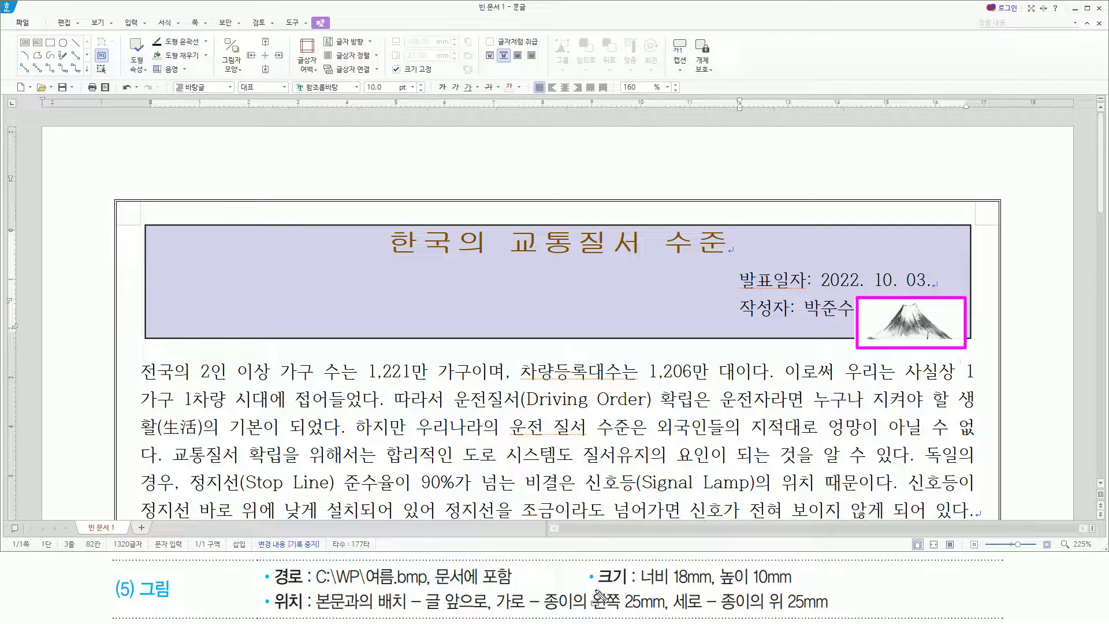
drag(595, 587, 623, 586)
drag(267, 615, 308, 614)
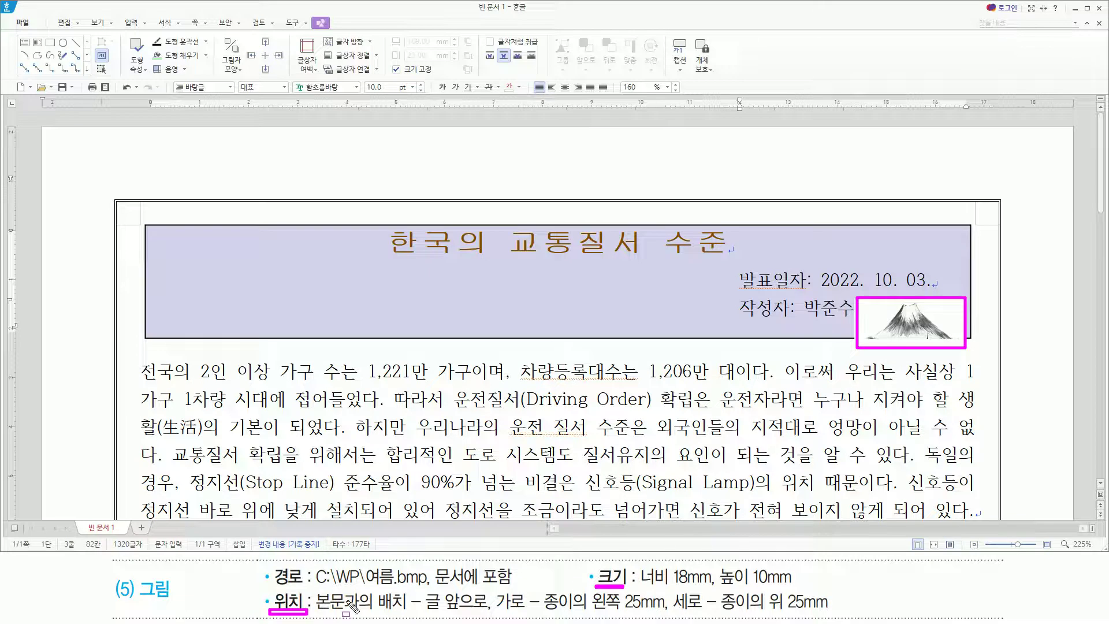
key(Escape)
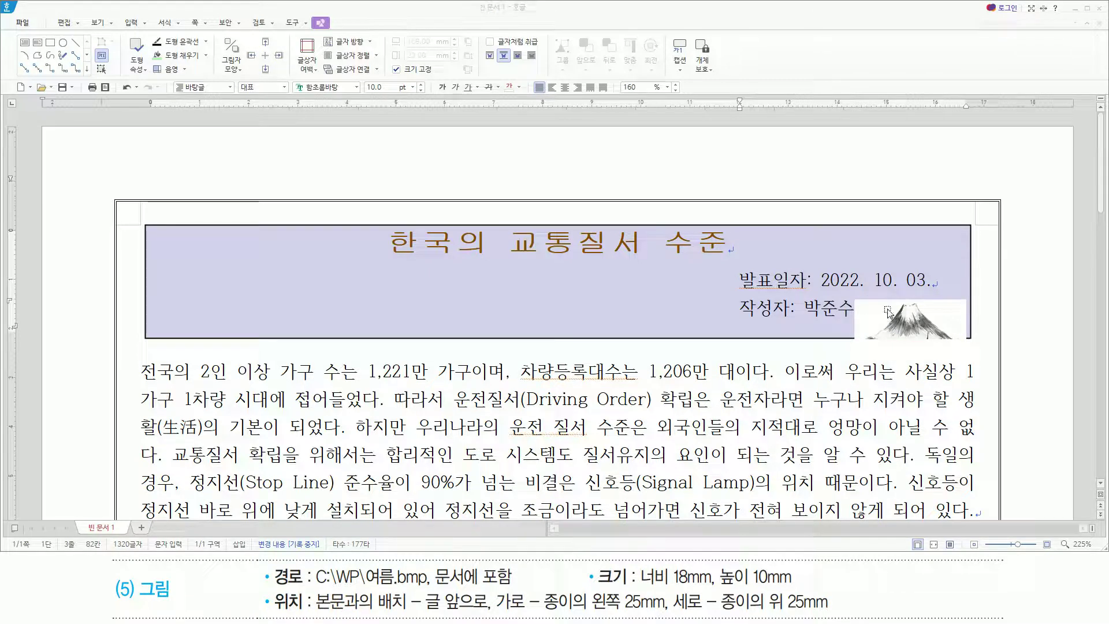
double_click(888, 313)
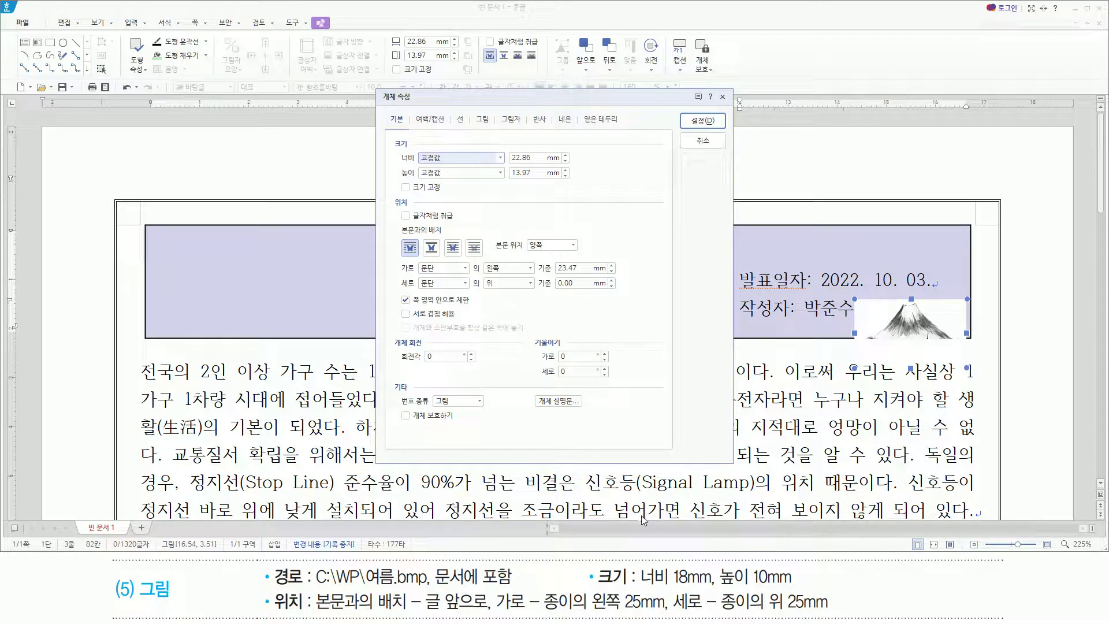
drag(595, 585, 813, 585)
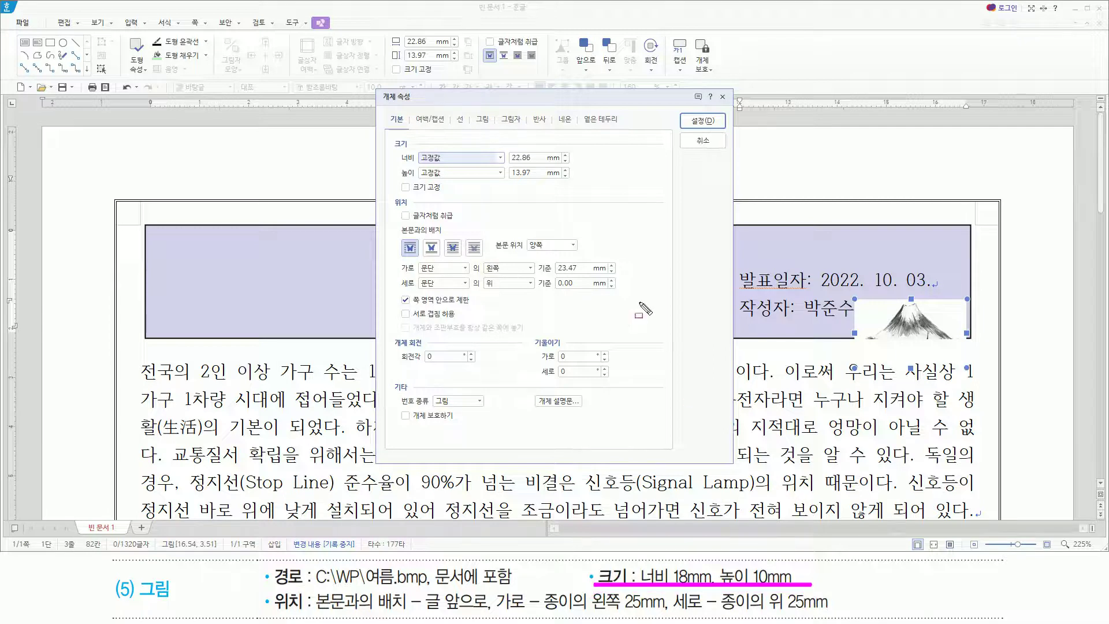
key(Escape)
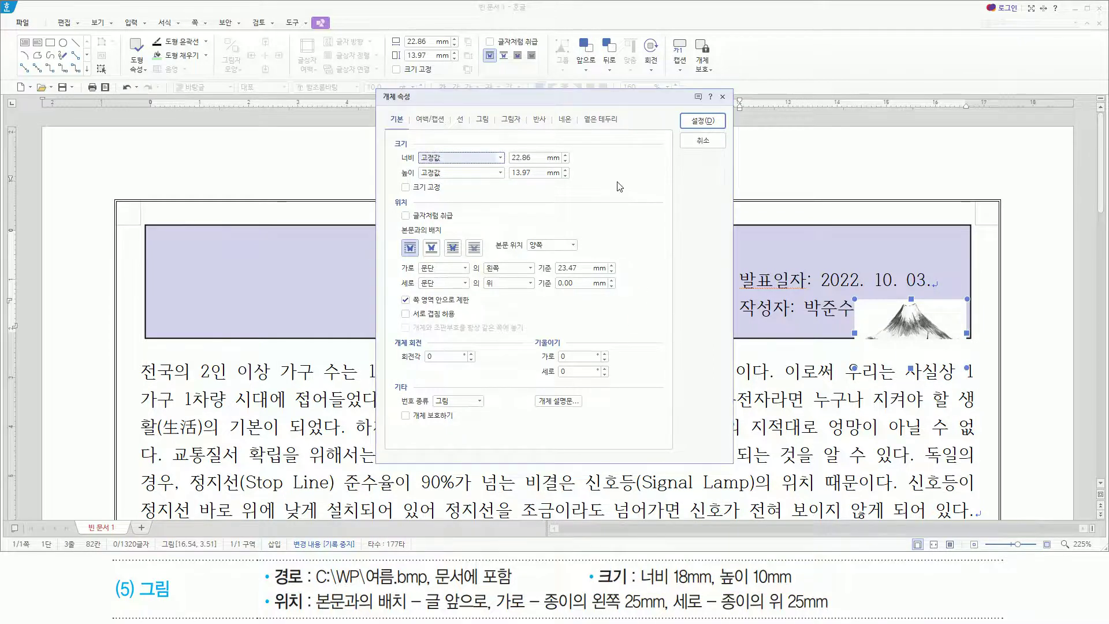
key(Tab)
text(18)
key(Tab)
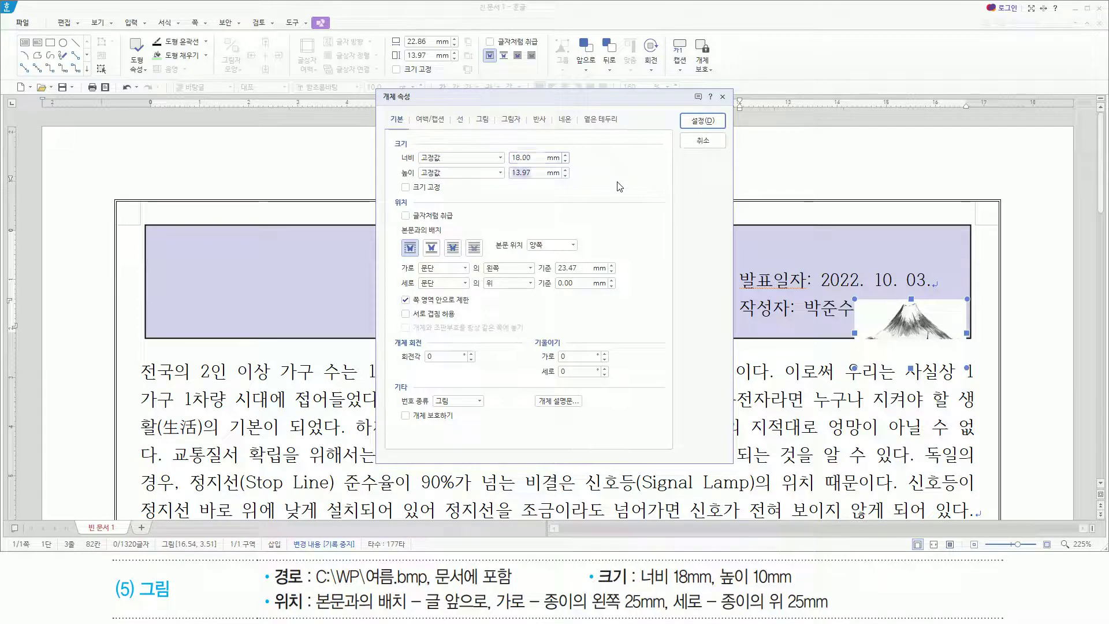
text(10)
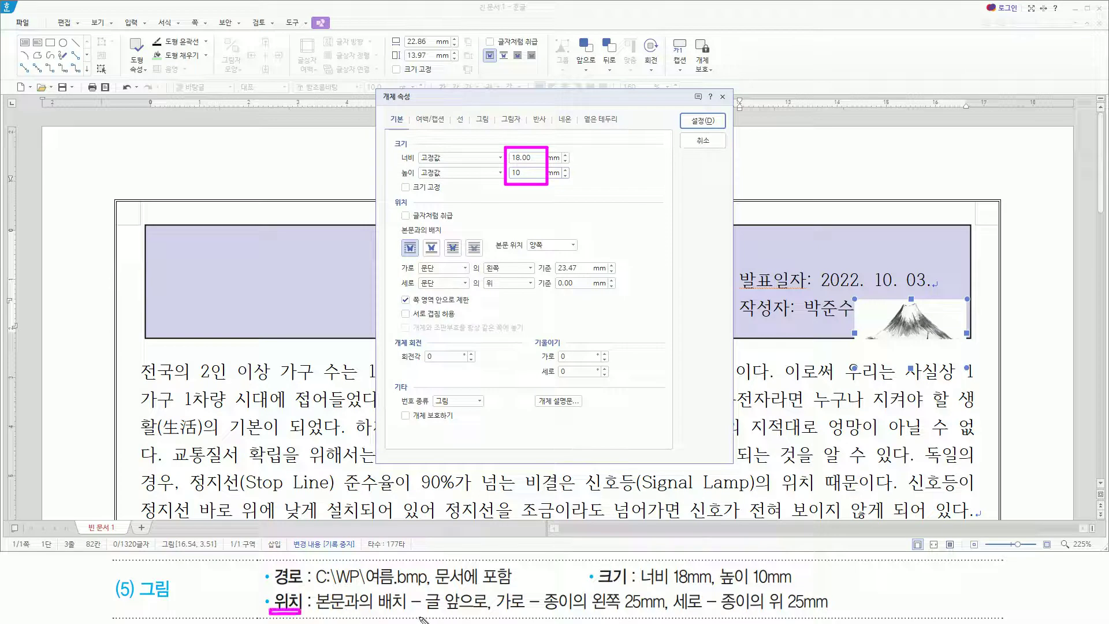
Set the picture's text wrapping to 글 앞으로 and its horizontal position to 25 mm from 종이의 왼쪽
click(452, 251)
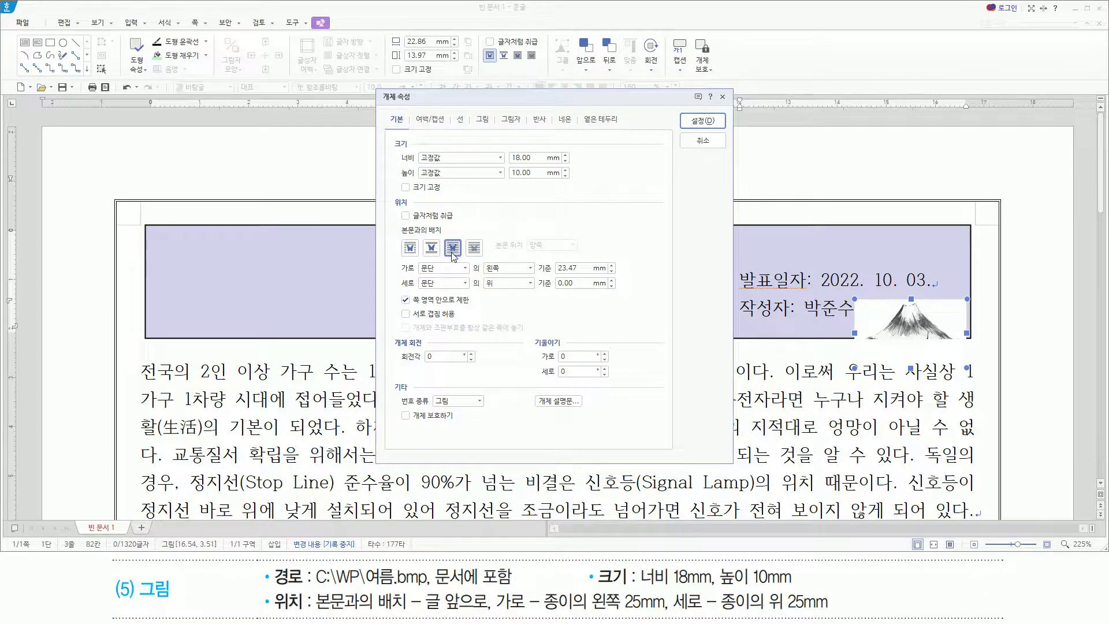
drag(498, 610, 842, 609)
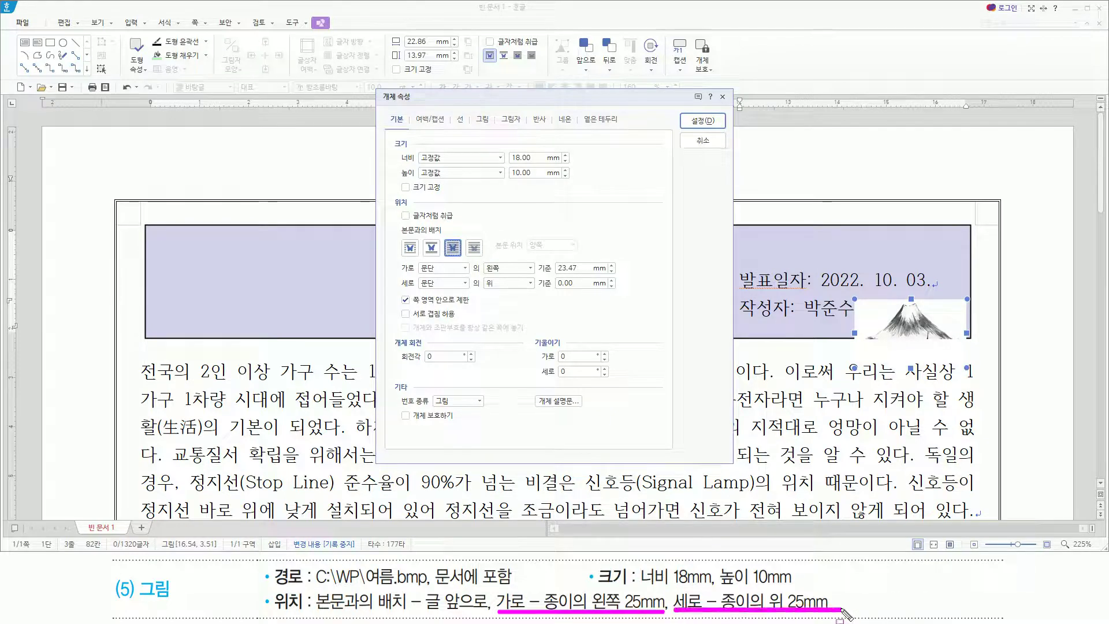
drag(415, 260, 437, 276)
click(443, 269)
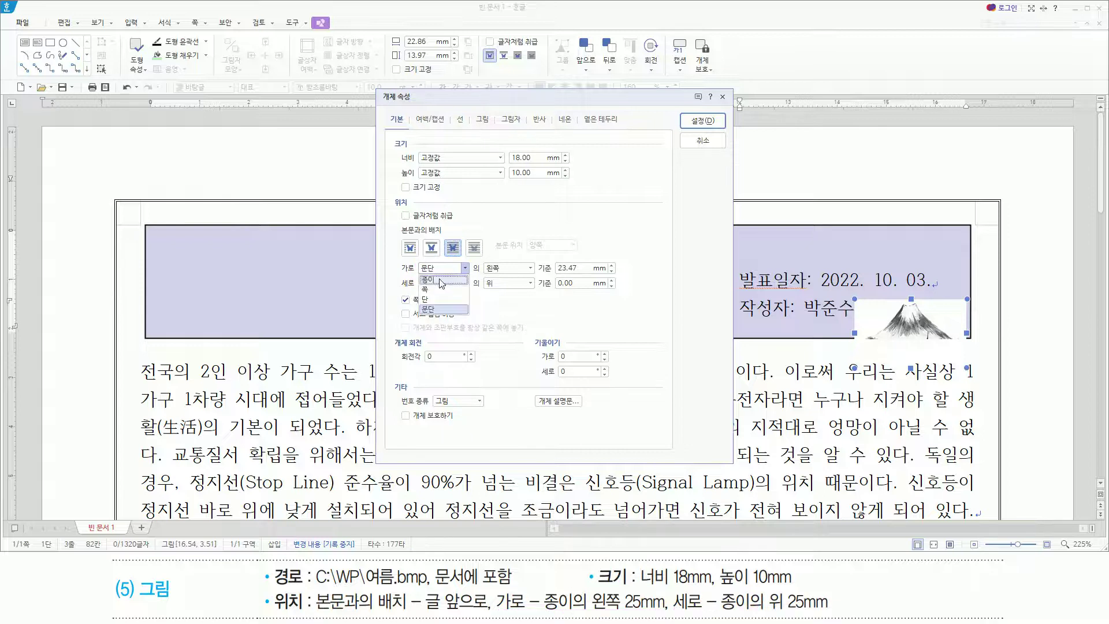
click(441, 281)
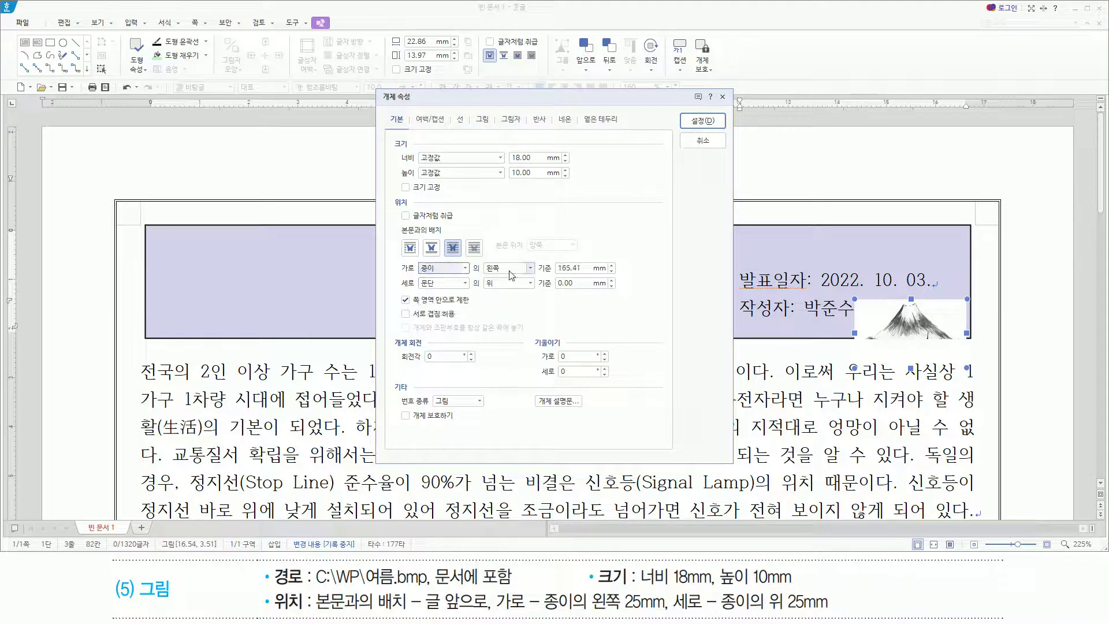
click(580, 269)
text(25)
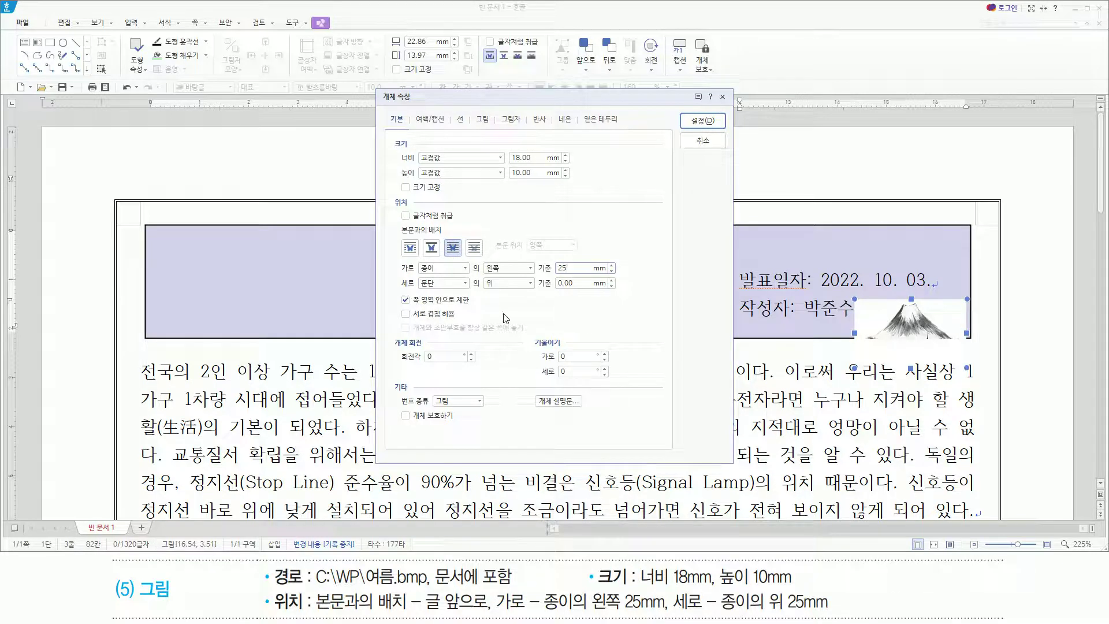
Set the picture's vertical position to 25 mm from 종이의 위, apply the properties and deselect the picture
click(443, 283)
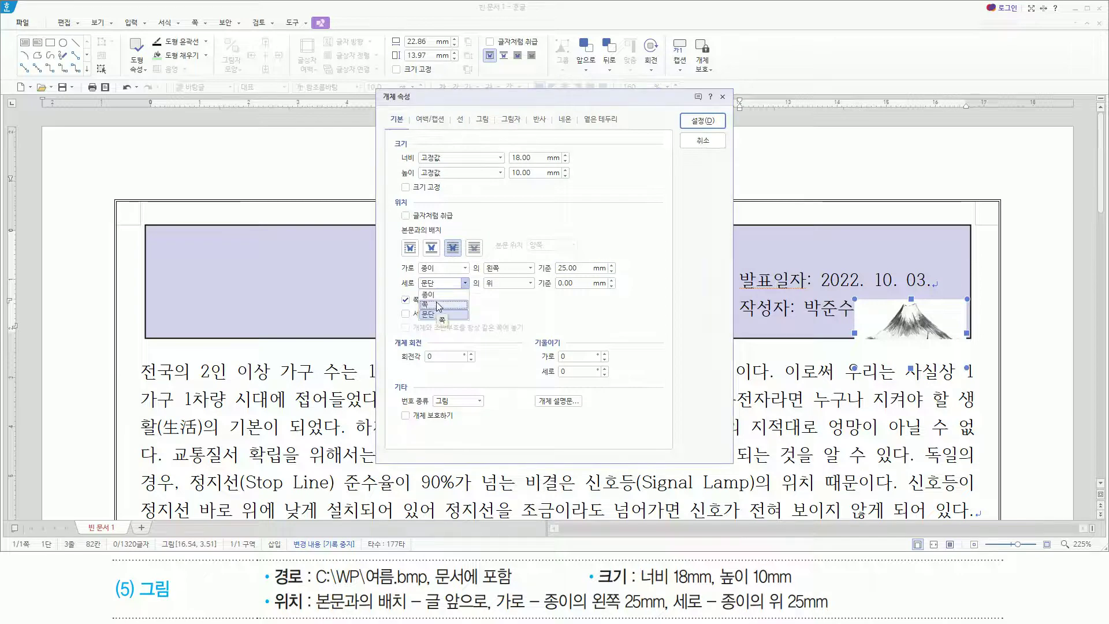
click(428, 295)
click(571, 283)
text(25)
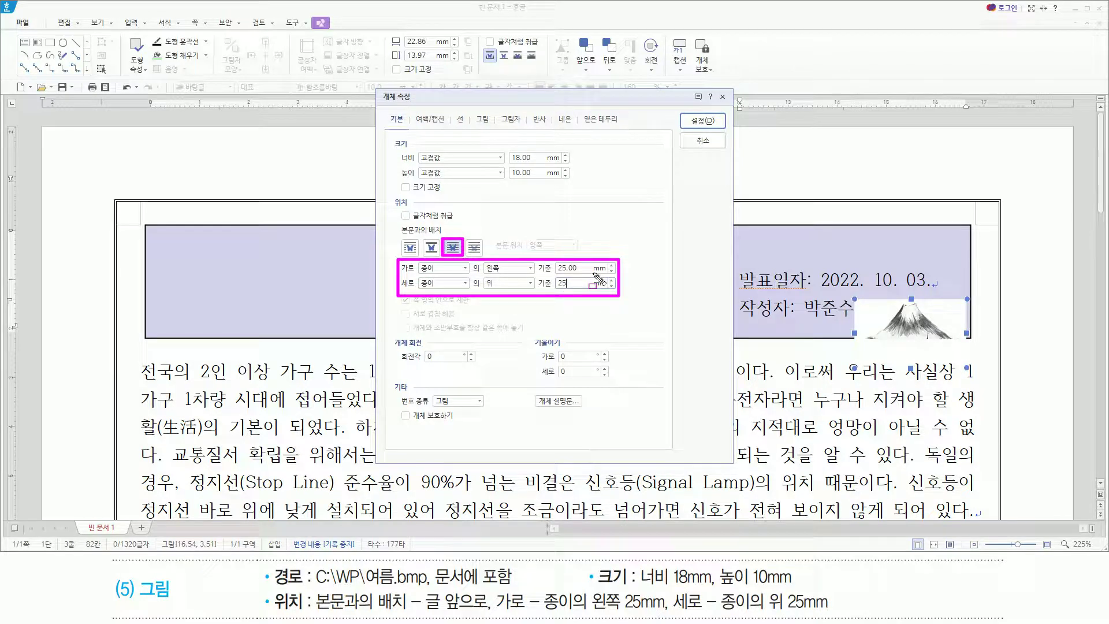
click(709, 123)
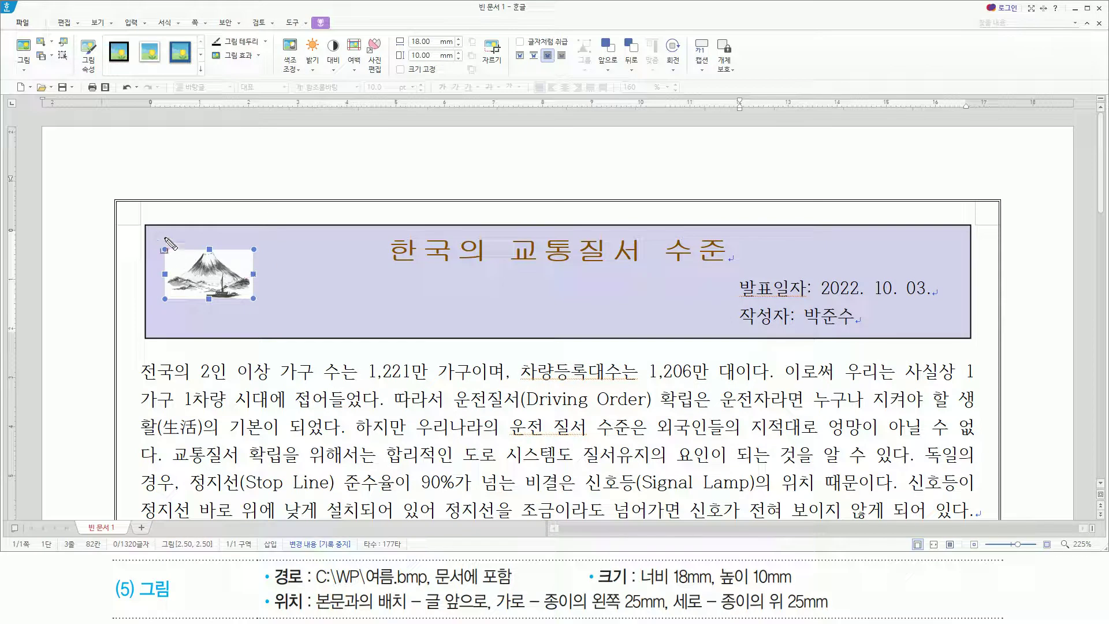
drag(157, 240, 267, 312)
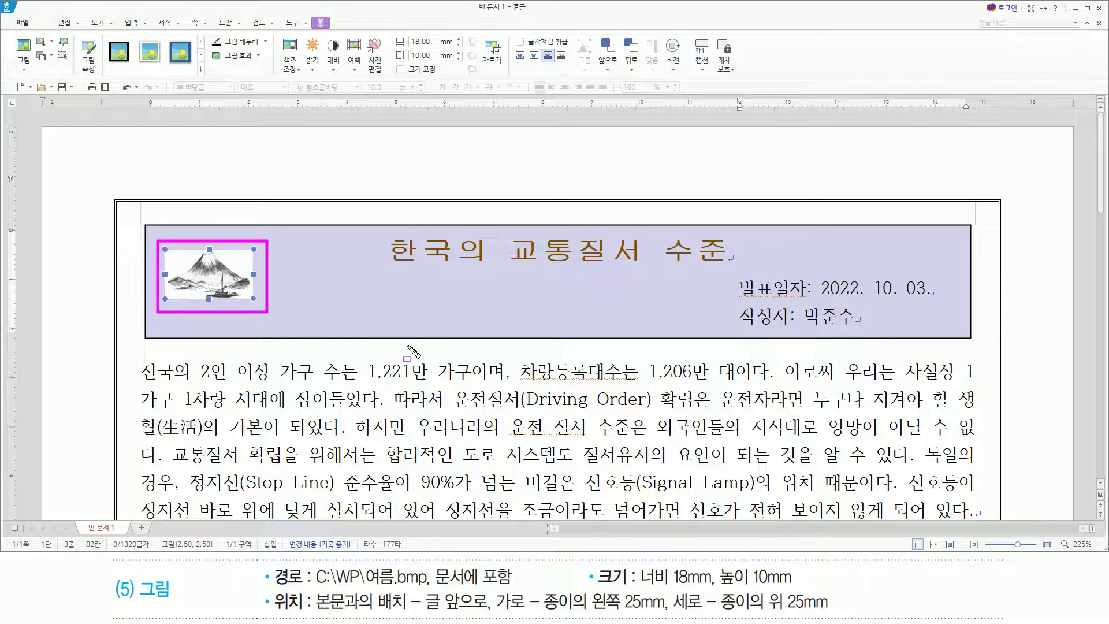
key(Escape)
click(647, 295)
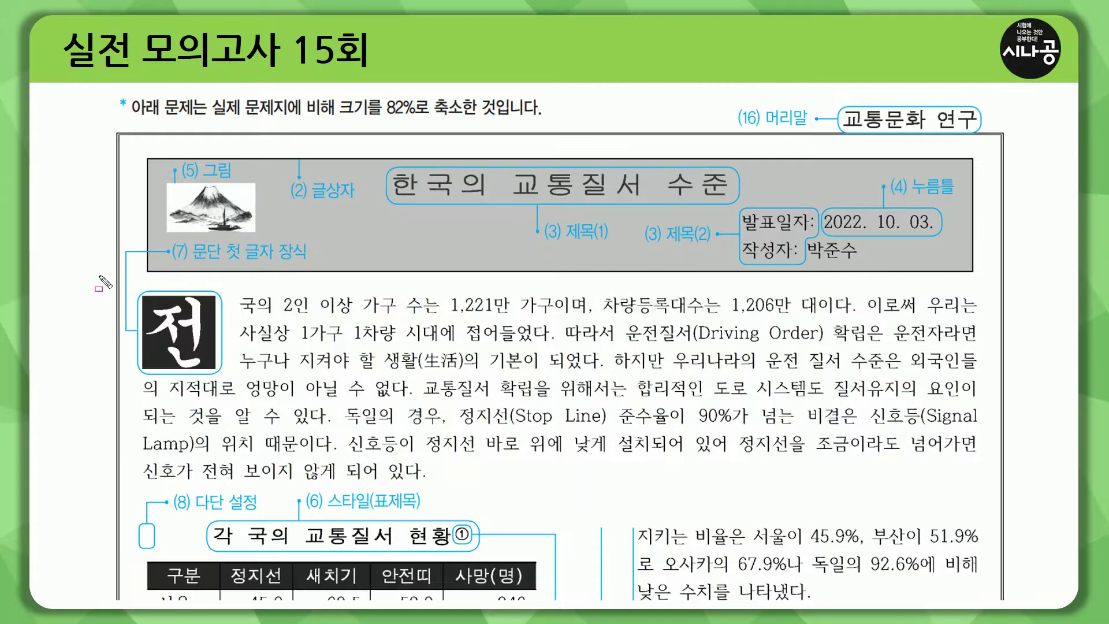
drag(99, 276, 1038, 275)
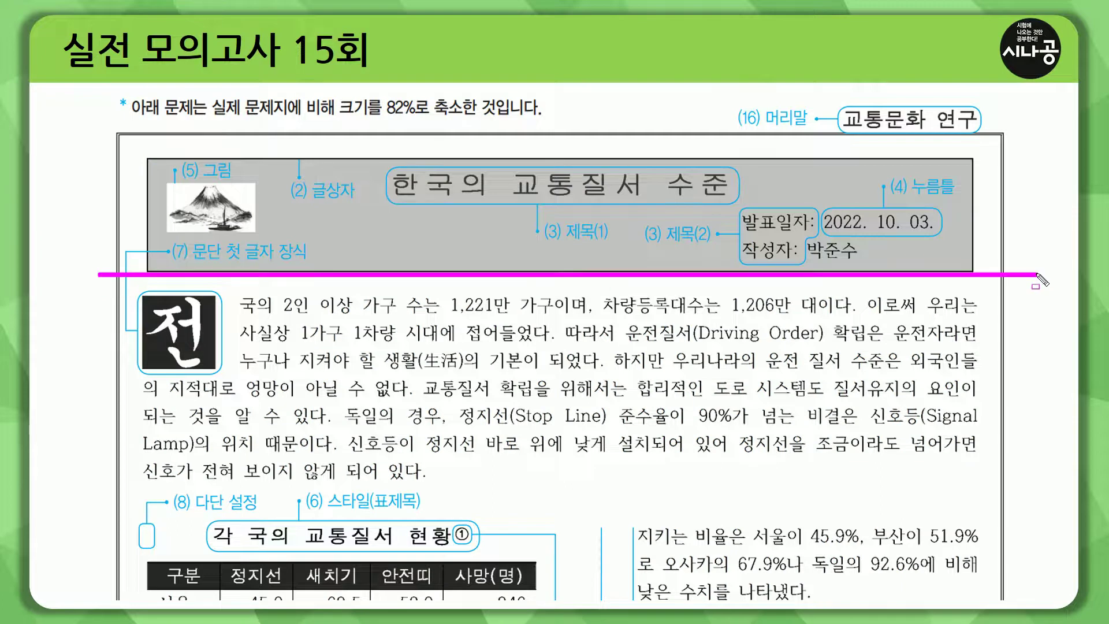
drag(140, 292, 223, 374)
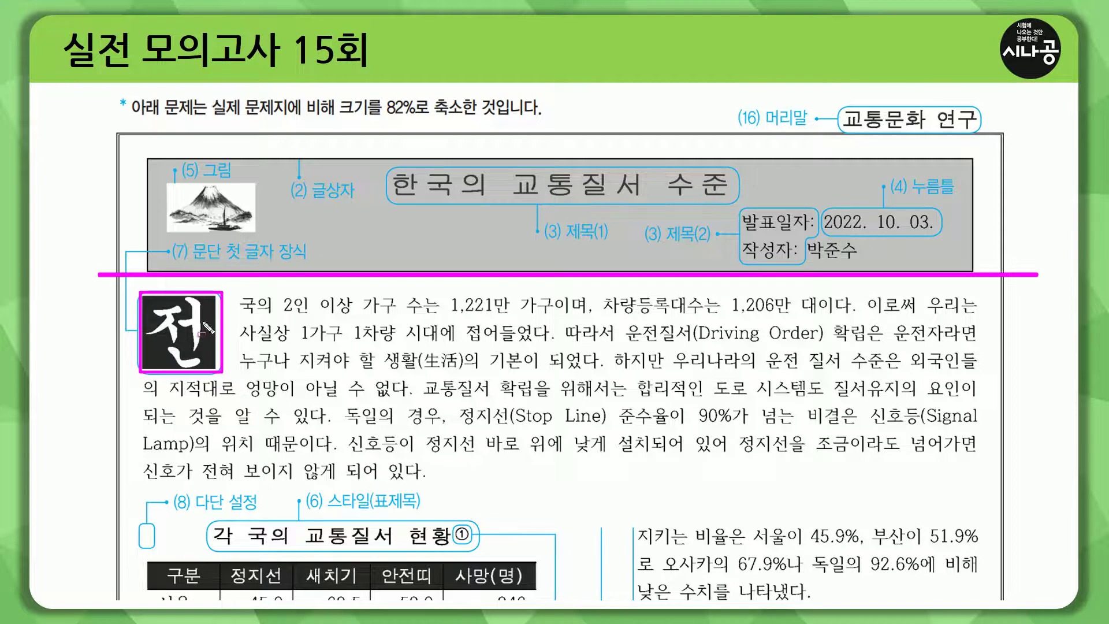
mouse_move(190, 236)
mouse_down()
mouse_move(215, 266)
mouse_move(336, 264)
mouse_move(314, 265)
mouse_up()
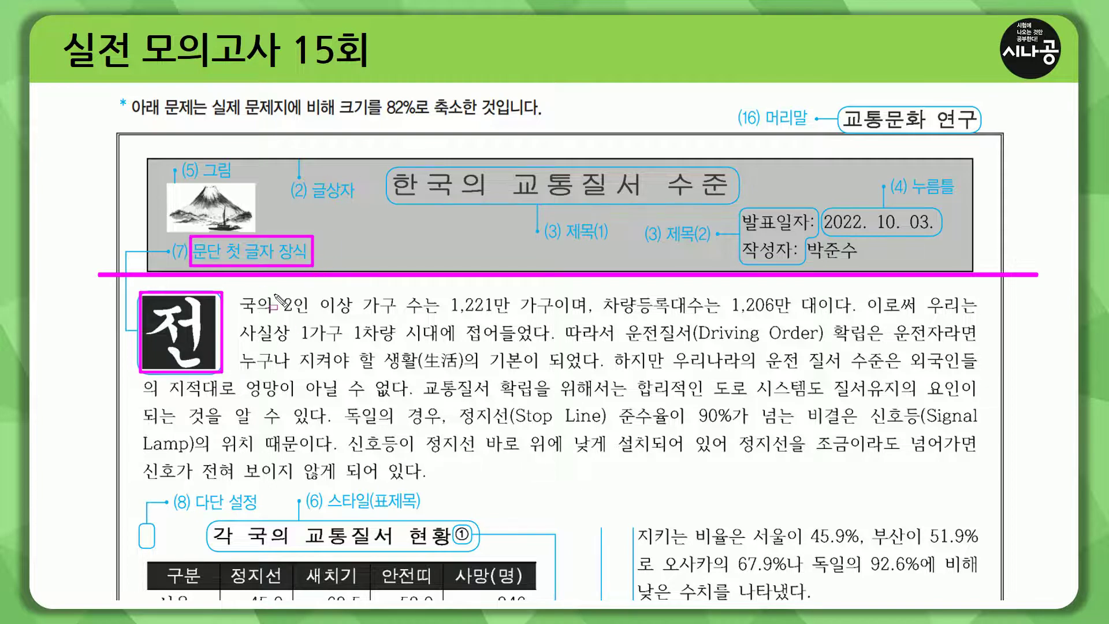
key(e)
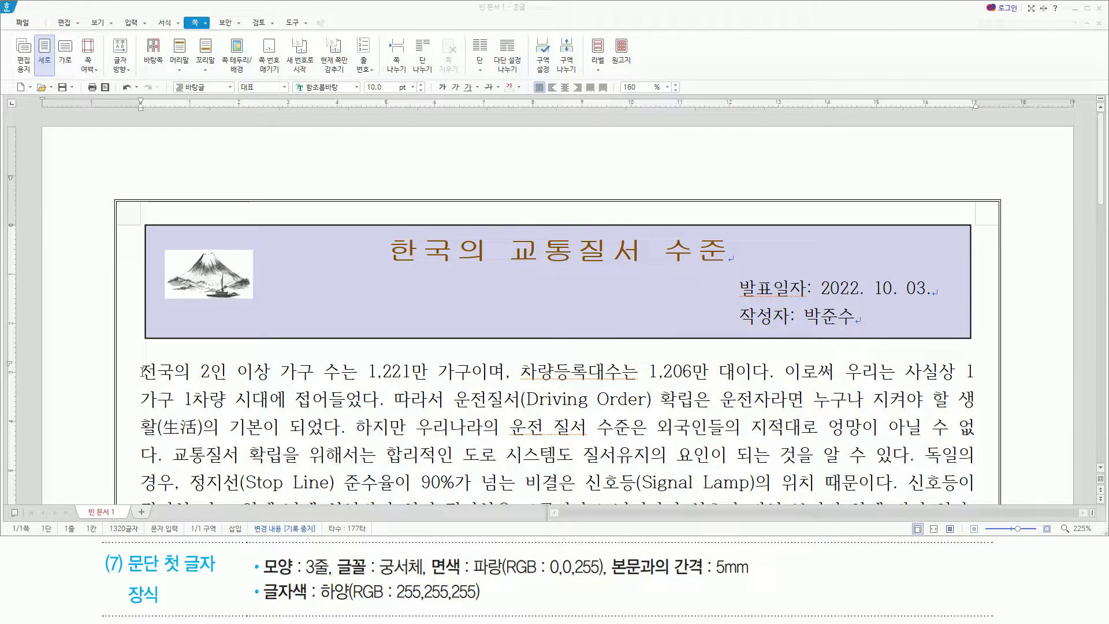
Start a 문단 첫 글자 장식 for the first body paragraph, beginning with 전국의, and choose the 3줄 shape
click(143, 372)
click(164, 23)
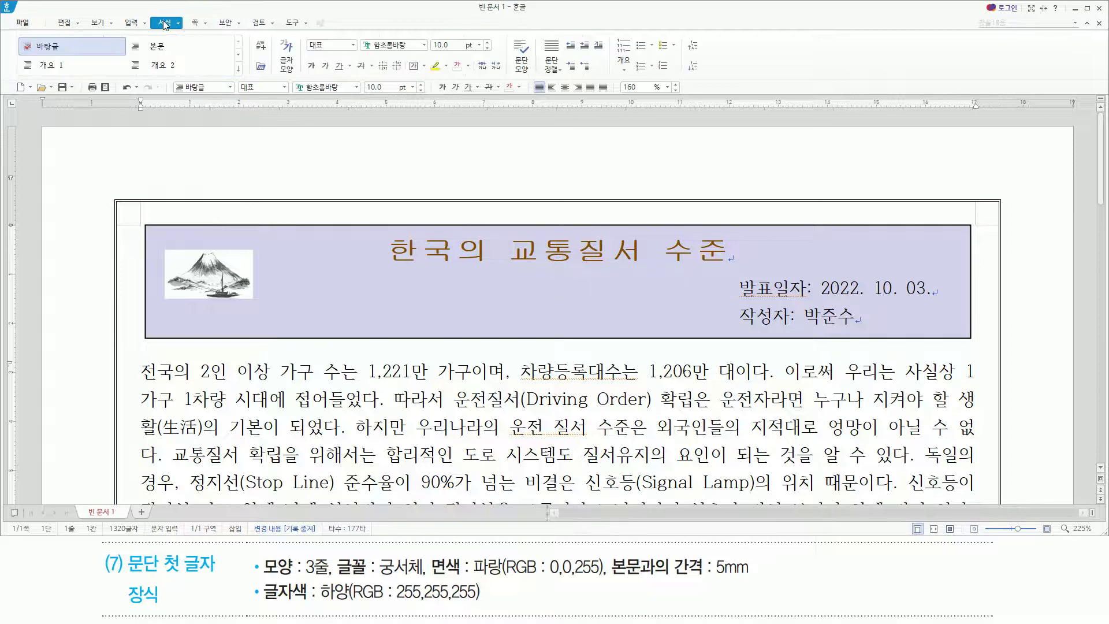
click(599, 46)
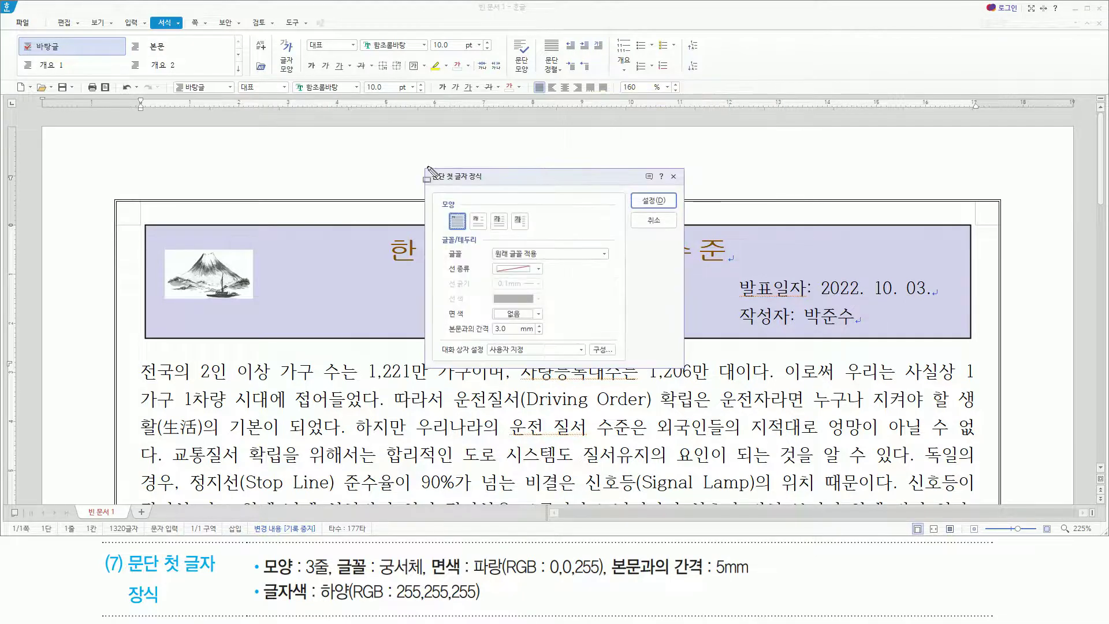
mouse_move(424, 166)
mouse_down()
mouse_move(430, 222)
mouse_move(642, 363)
mouse_move(700, 372)
mouse_move(685, 369)
mouse_up()
drag(305, 576, 327, 576)
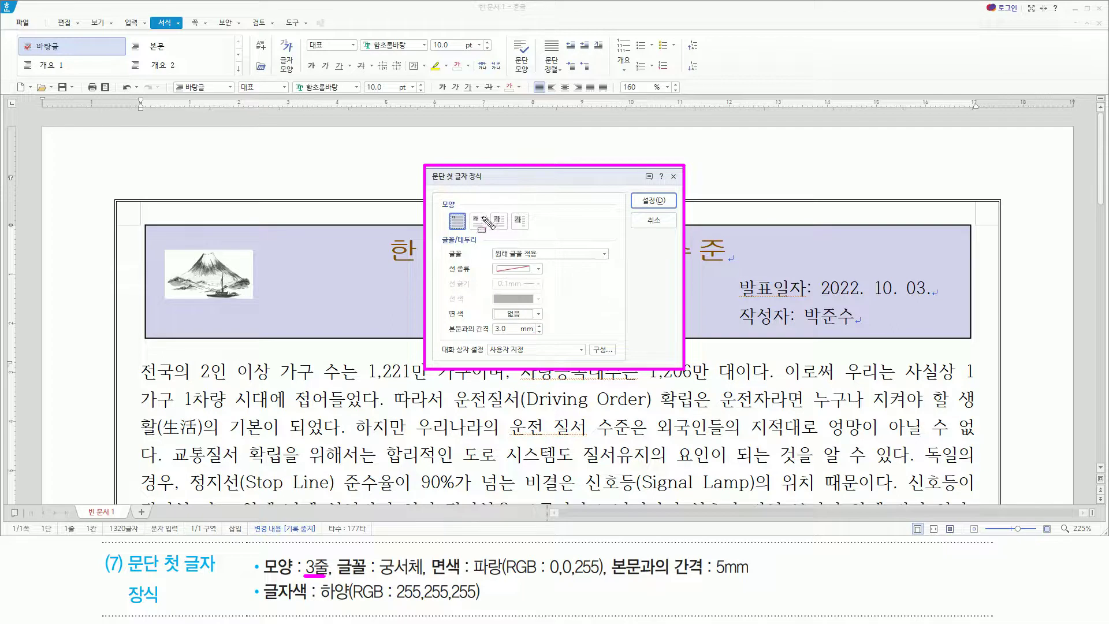
drag(489, 210, 512, 232)
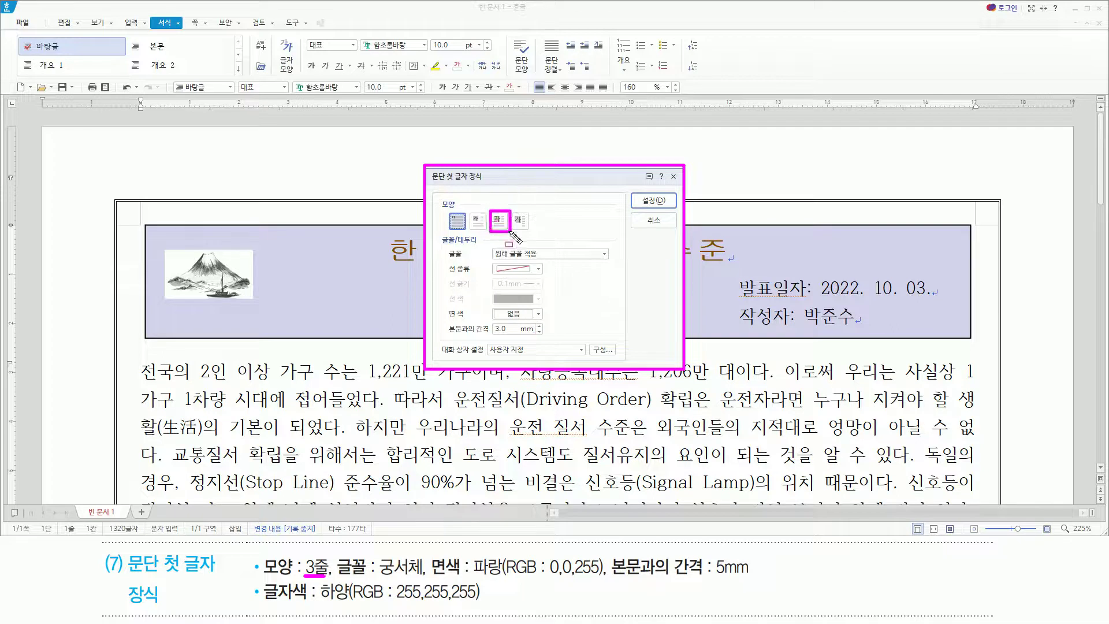
click(499, 222)
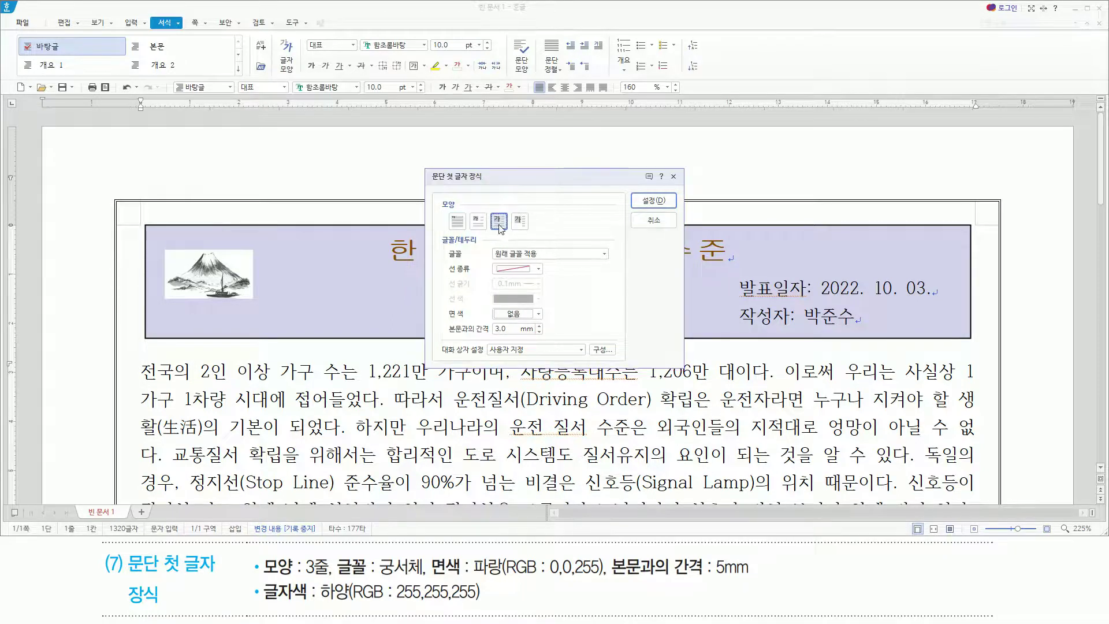
Set the first-letter decoration's font to 궁서체 and its 면 색 to blue (RGB 0,0,255)
drag(334, 576, 423, 576)
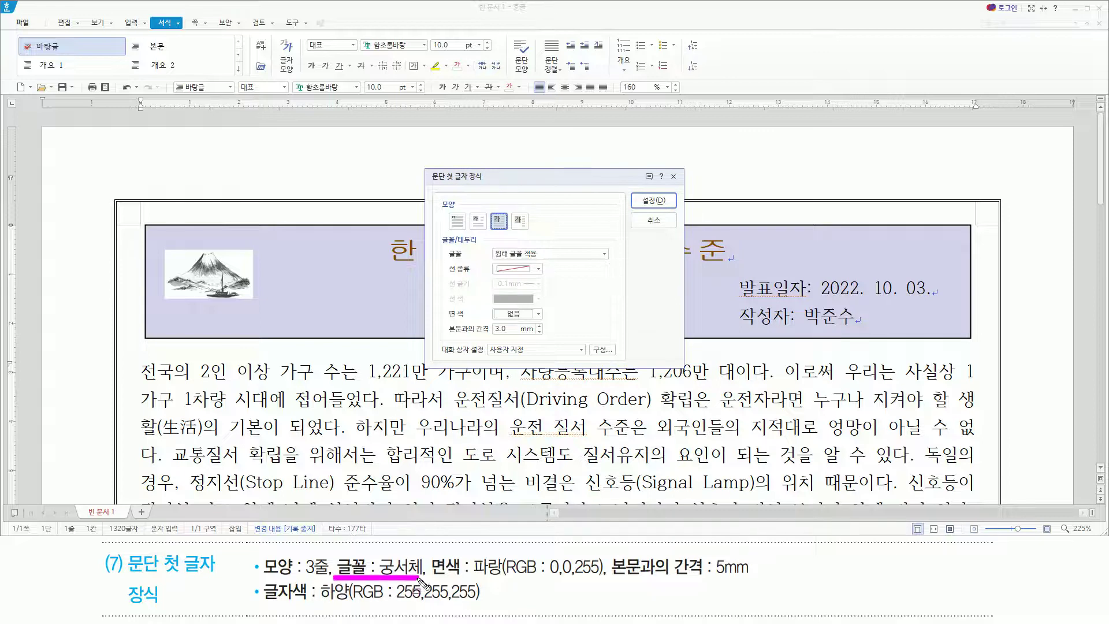
click(572, 258)
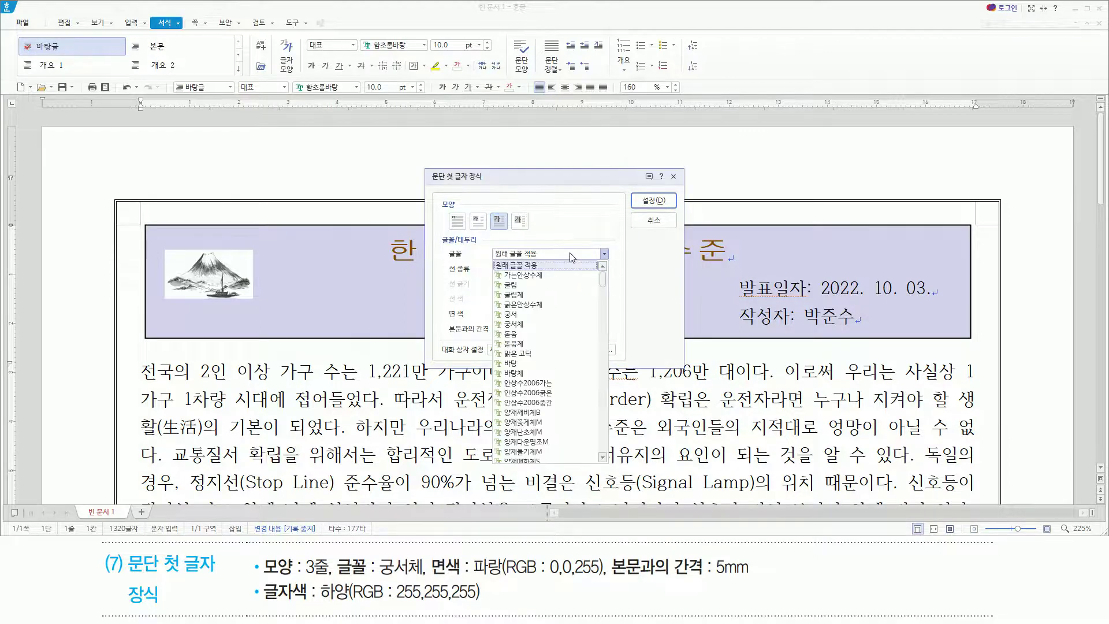
click(546, 324)
drag(428, 576, 604, 576)
drag(483, 307, 550, 319)
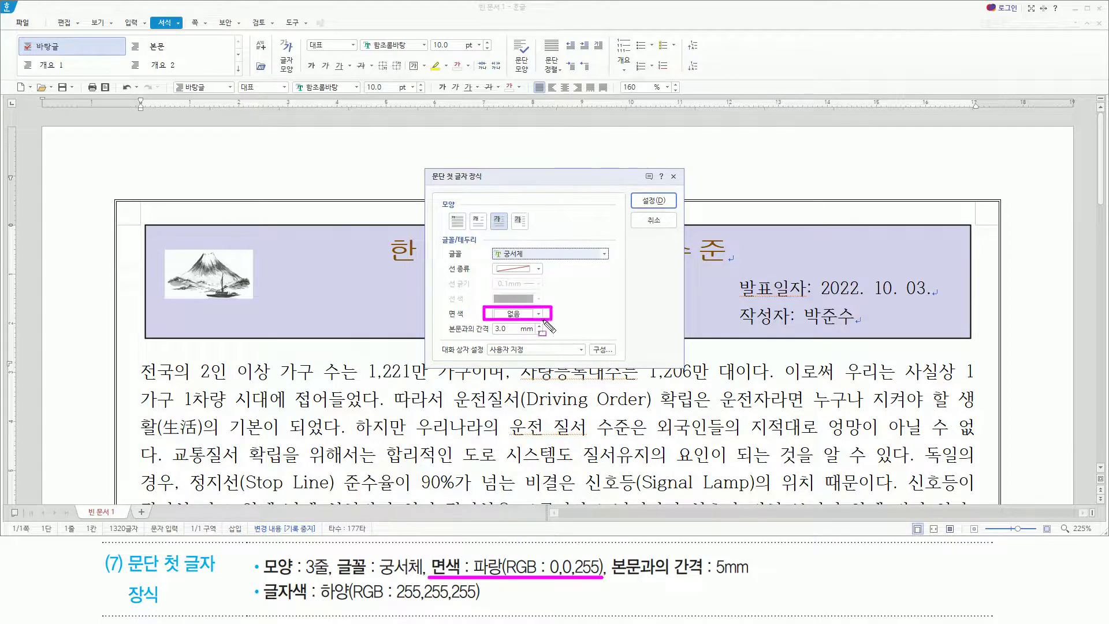
click(538, 314)
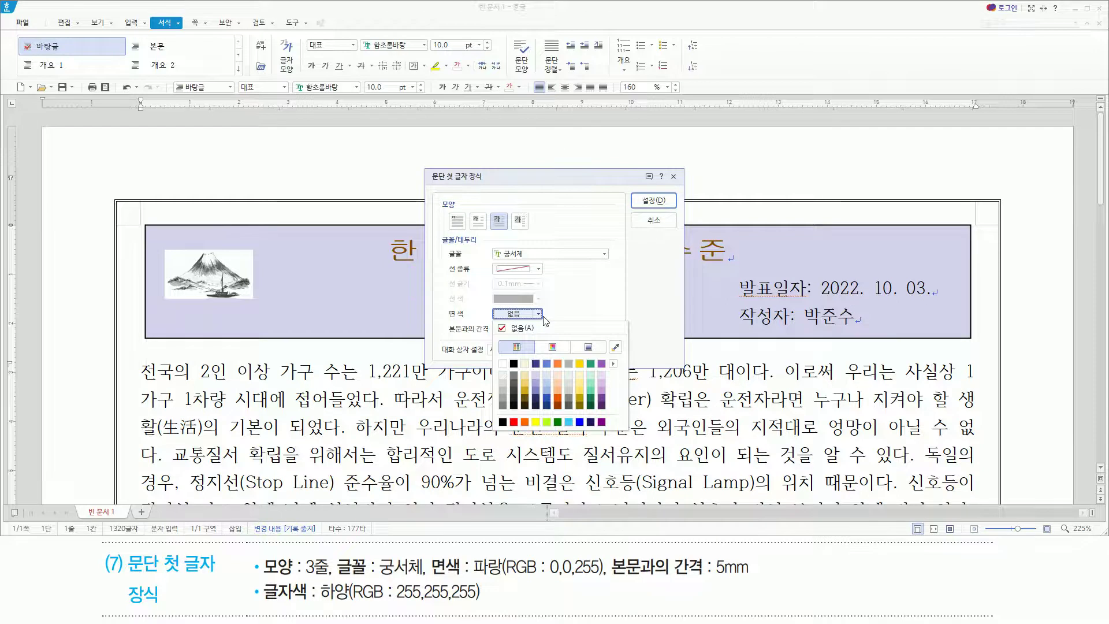
click(580, 422)
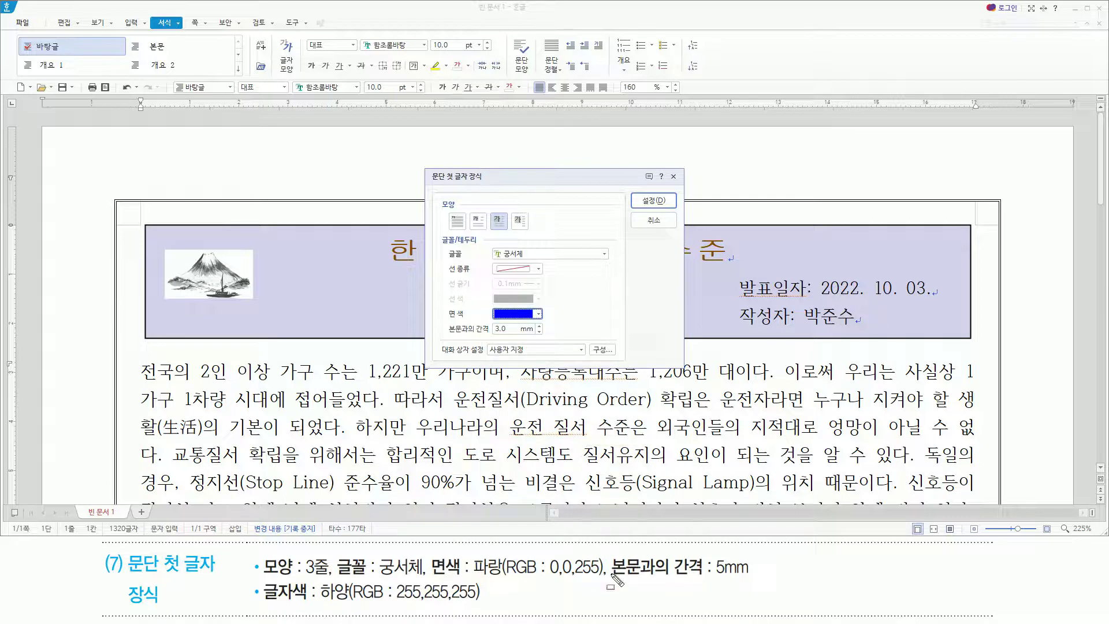
Set the decoration's 본문과의 간격 to 5 mm and apply the first-letter decoration
mouse_move(610, 574)
mouse_down()
mouse_move(835, 587)
mouse_move(764, 575)
mouse_up()
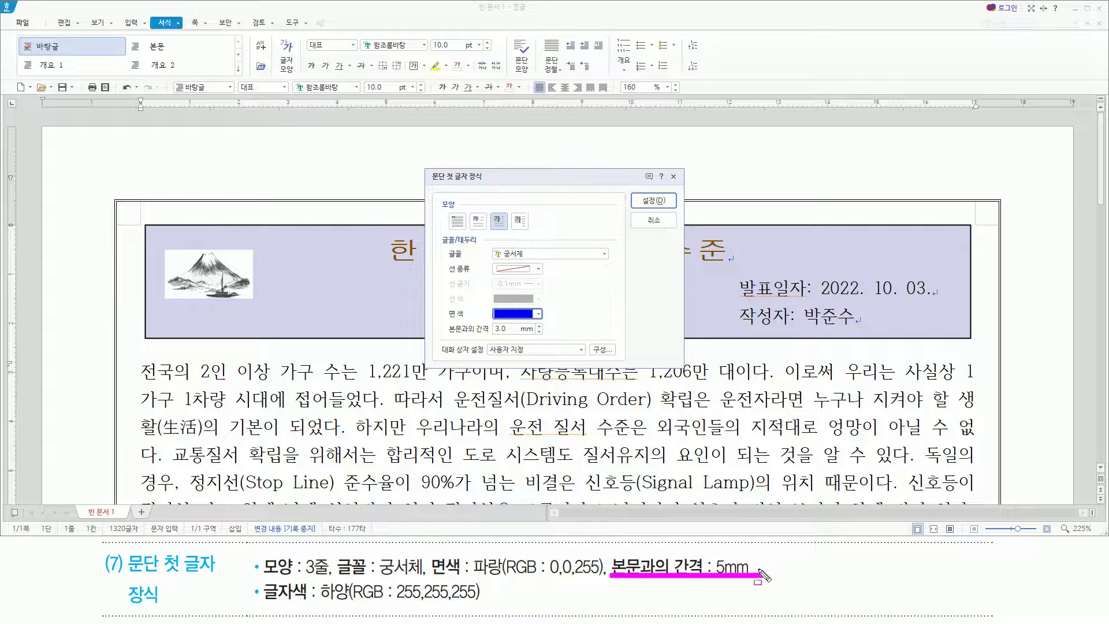
drag(484, 321, 521, 341)
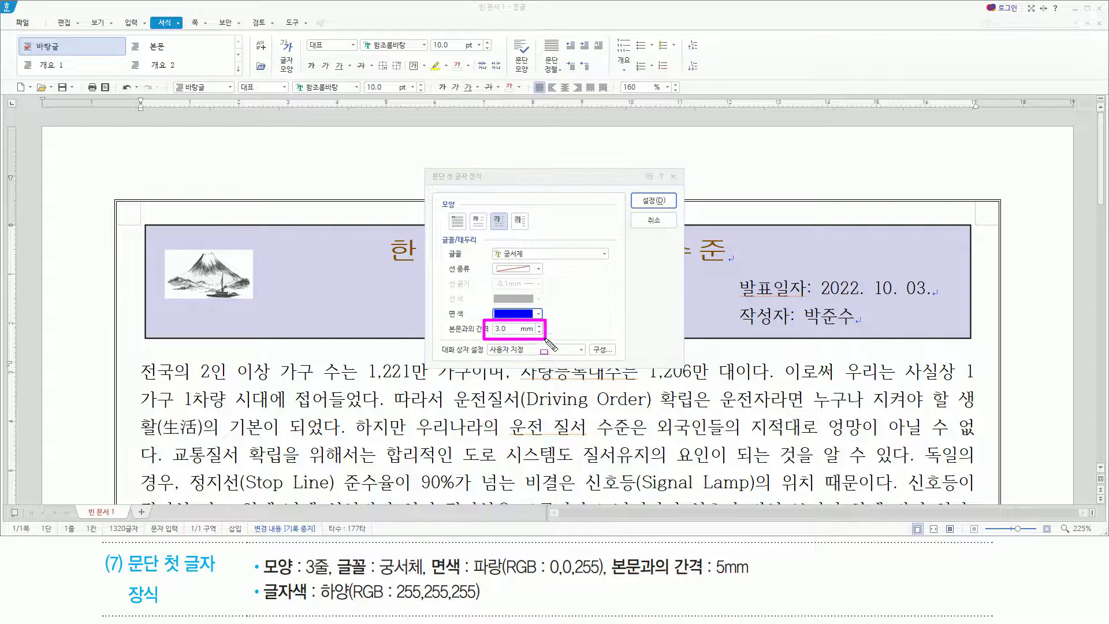
click(539, 327)
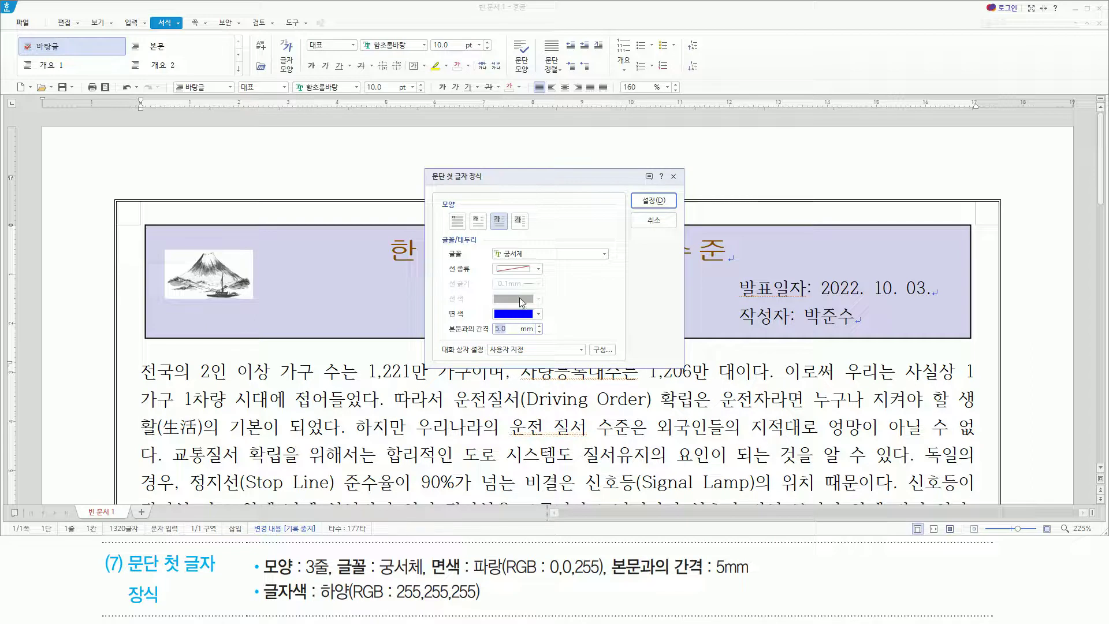
drag(490, 207, 524, 262)
mouse_move(492, 307)
mouse_down()
mouse_move(554, 323)
mouse_move(553, 334)
mouse_up()
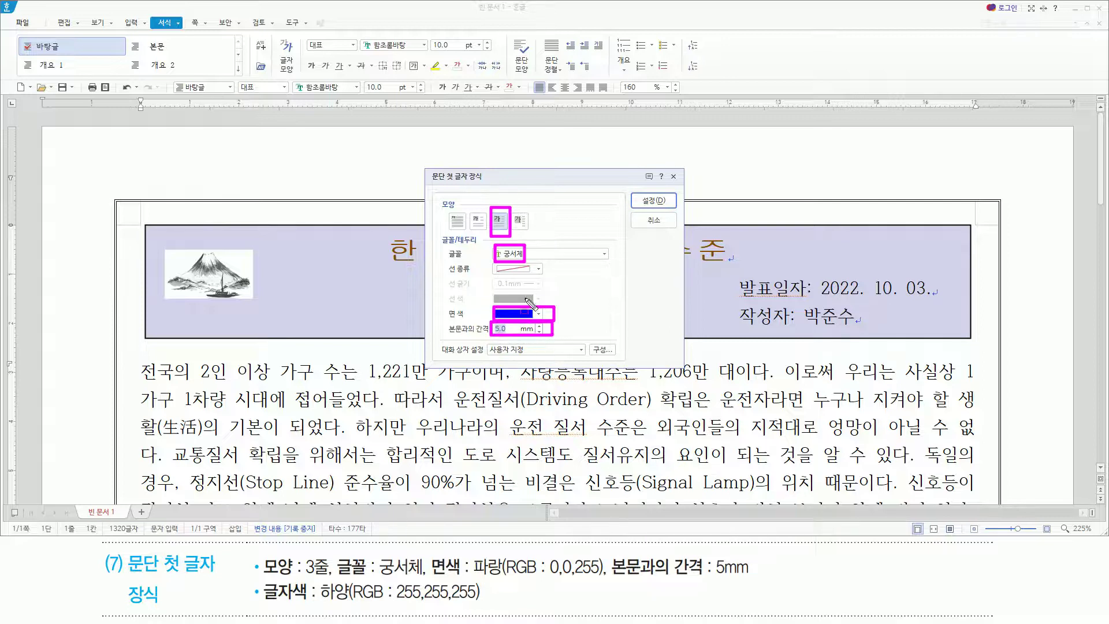
drag(637, 189, 666, 209)
click(661, 203)
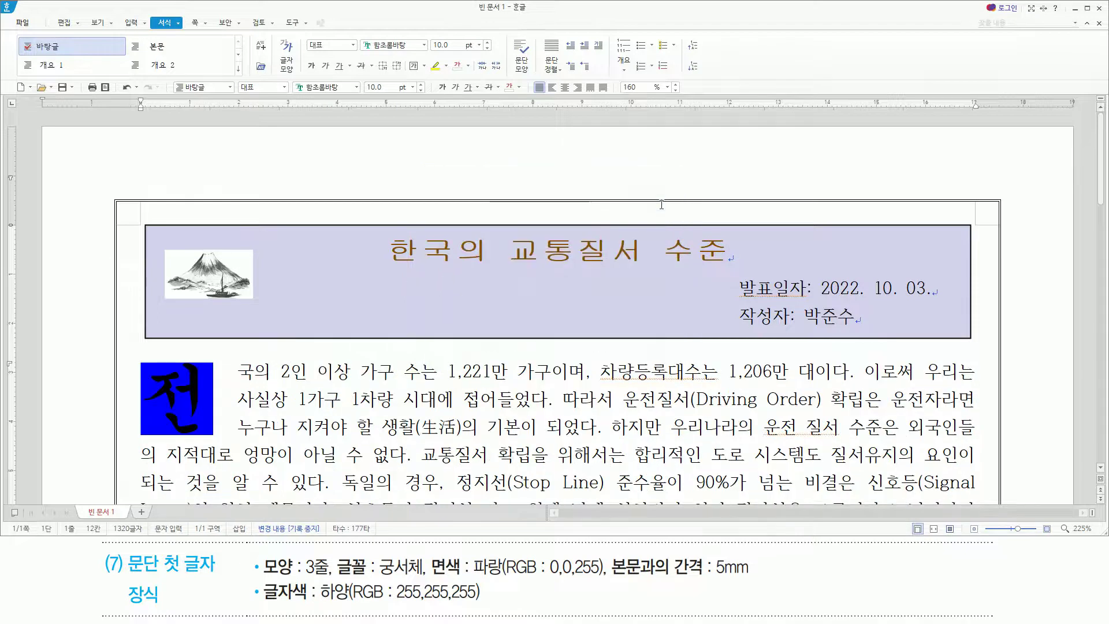
Set the text colour of the decorated first letter 전 to white (RGB 255,255,255) and deselect it
drag(257, 600, 486, 604)
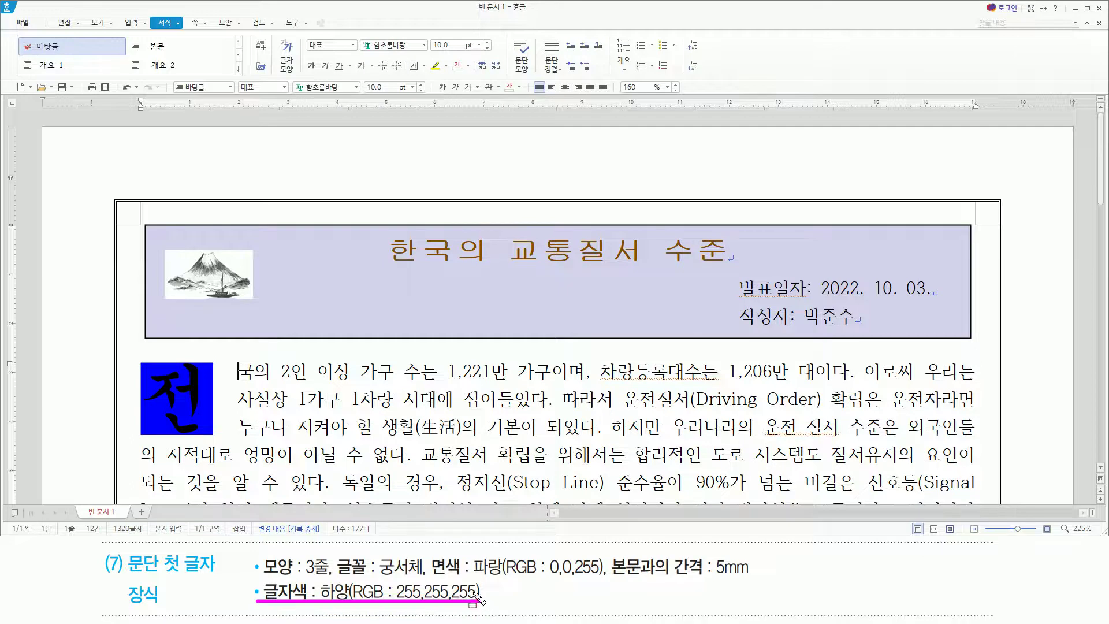
mouse_move(151, 366)
mouse_down()
mouse_move(152, 433)
mouse_move(191, 401)
mouse_up()
key(Escape)
click(189, 400)
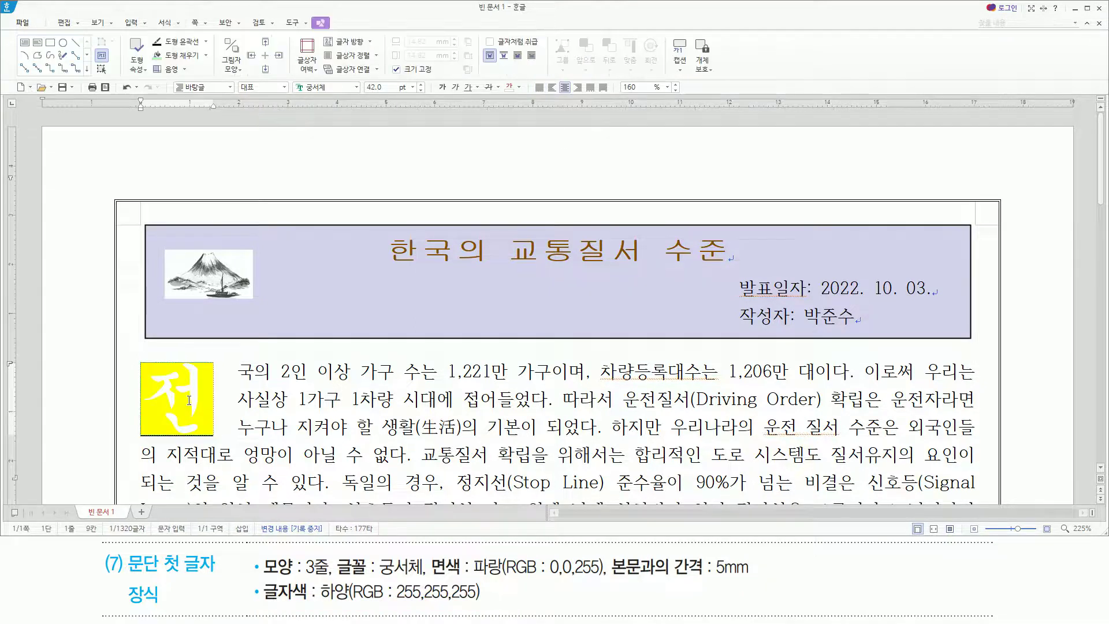
key(F12)
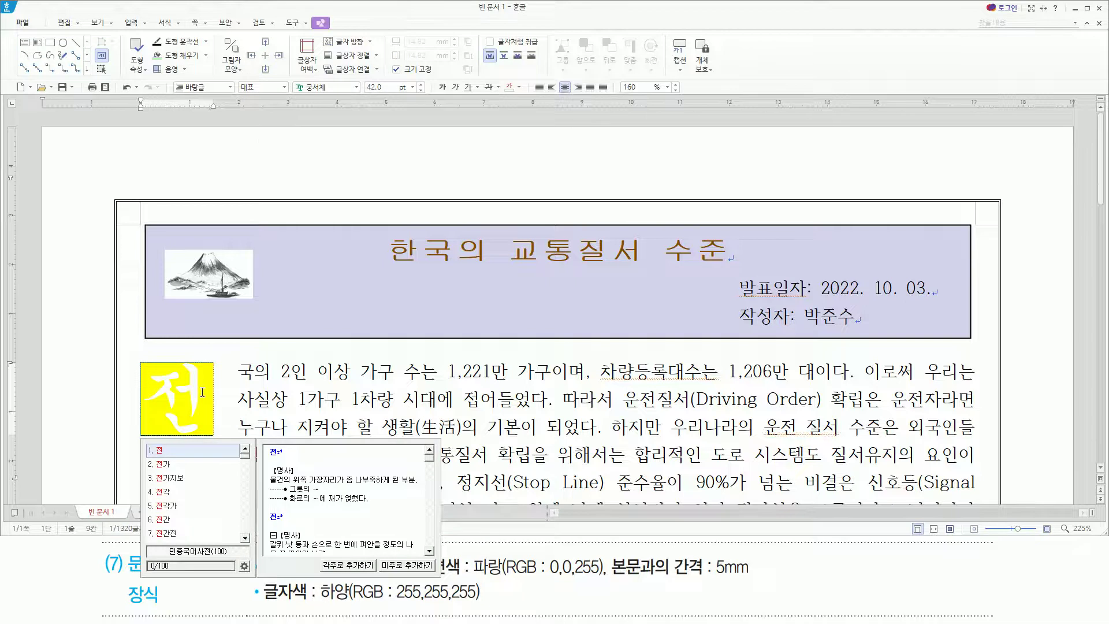
drag(498, 75, 528, 100)
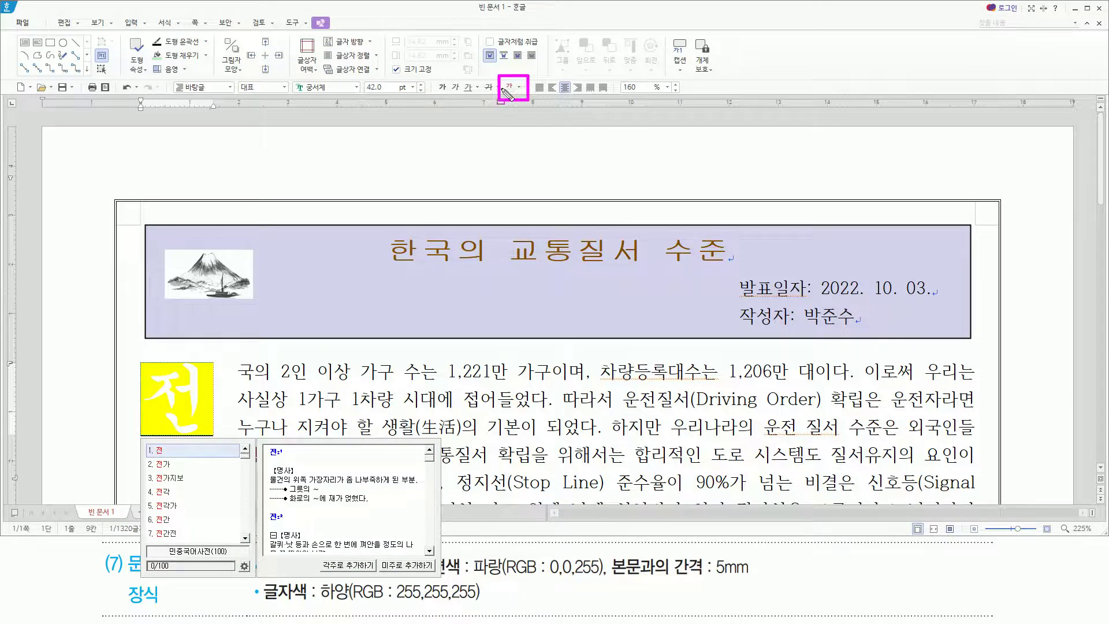
key(Escape)
click(519, 87)
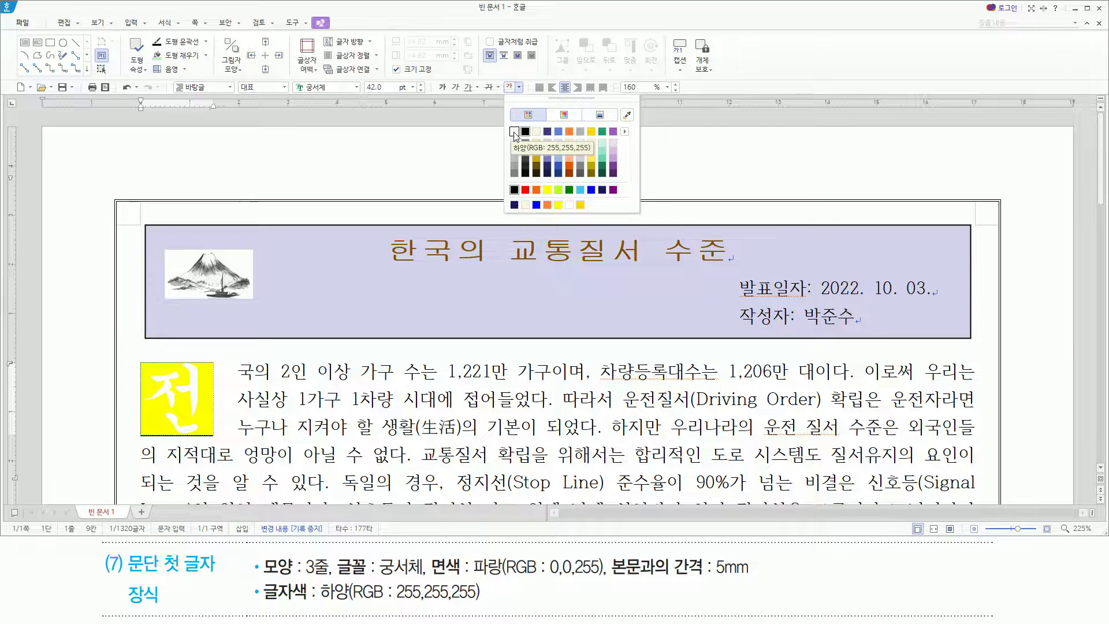
key(Escape)
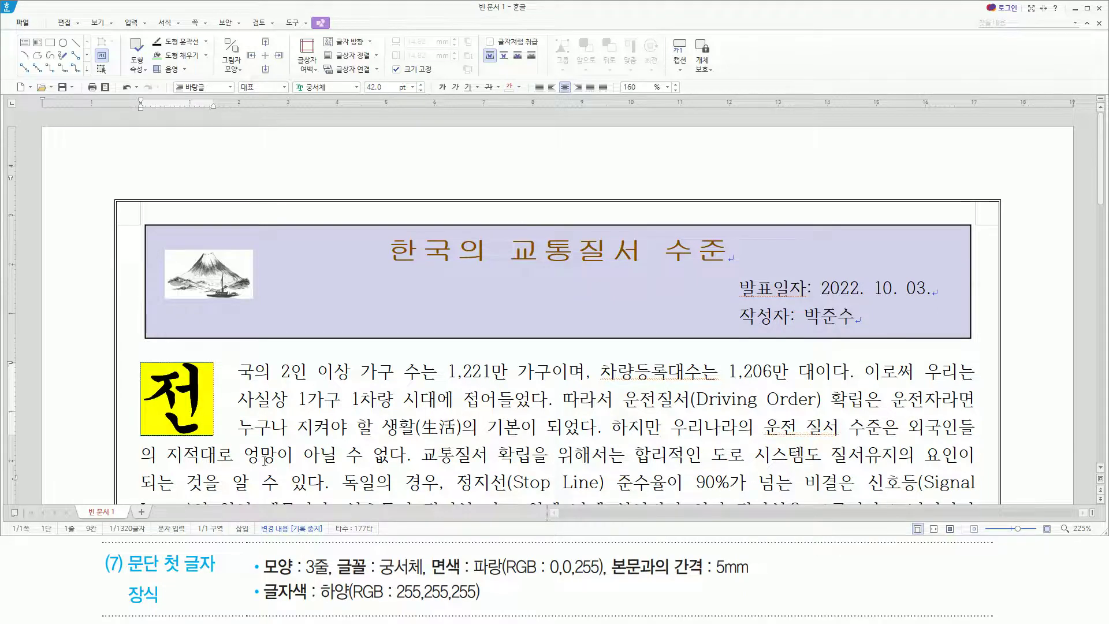
click(254, 377)
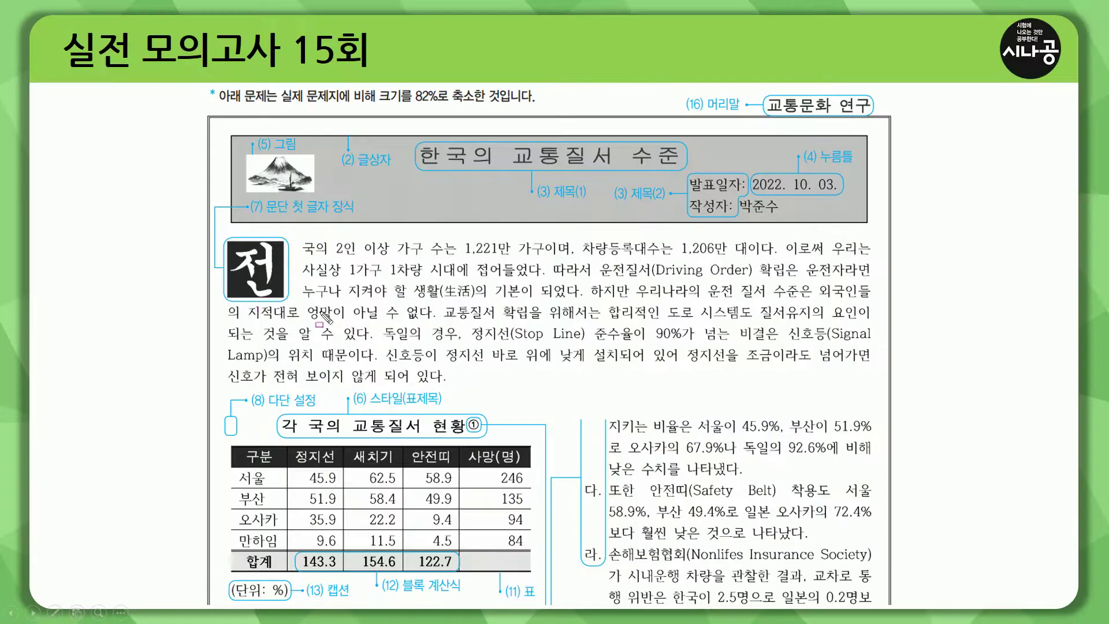
drag(185, 309, 309, 309)
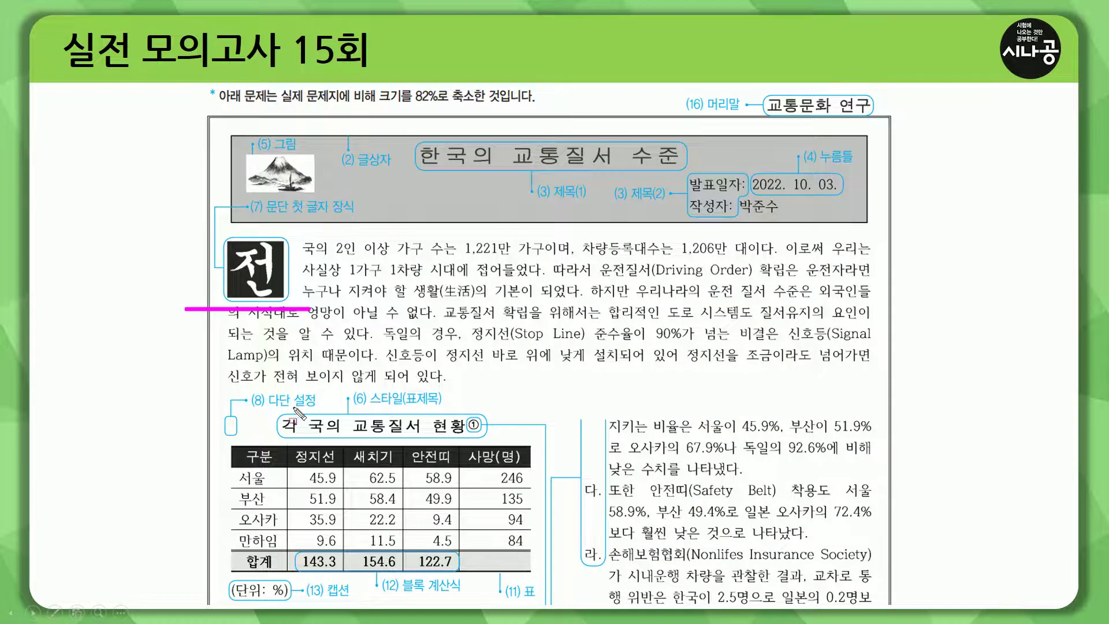
drag(243, 388, 299, 409)
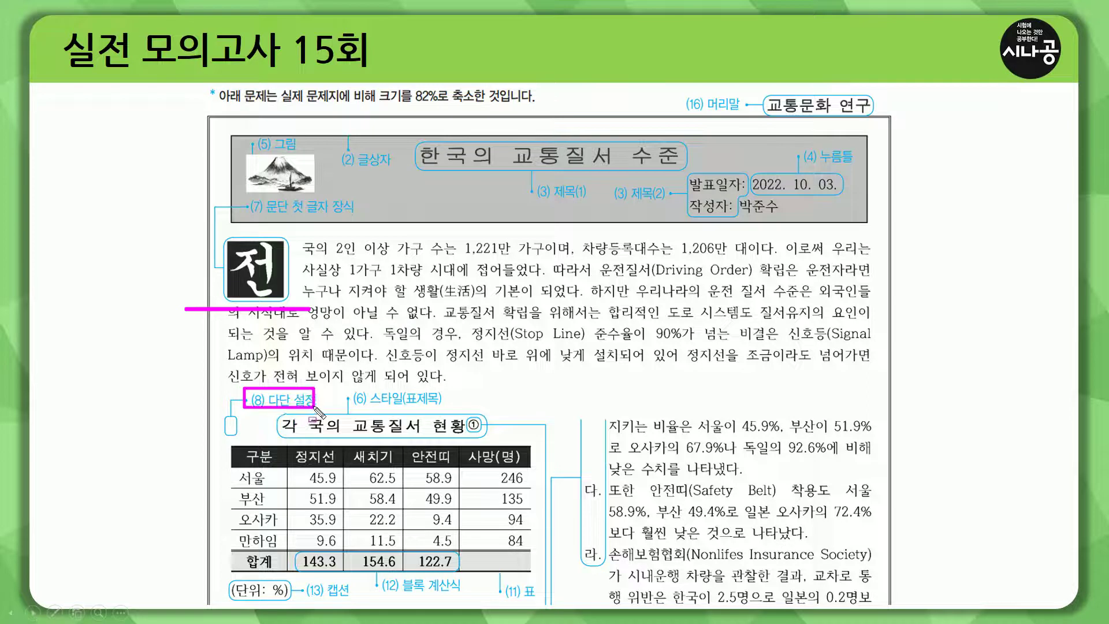
key(Escape)
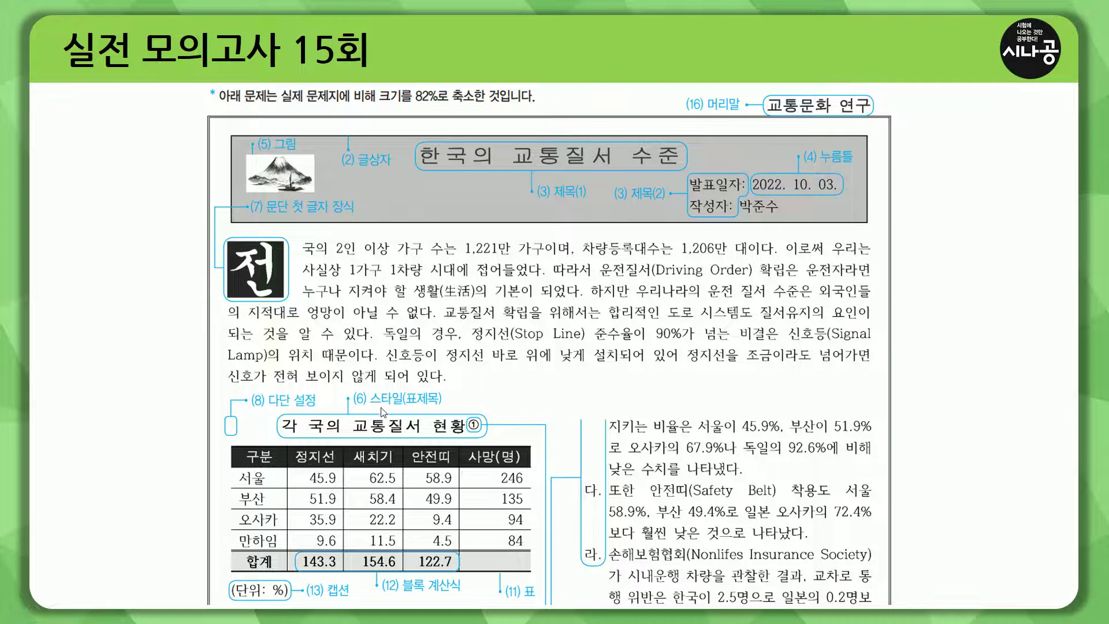
mouse_move(280, 412)
mouse_down()
mouse_move(393, 445)
mouse_move(495, 445)
mouse_up()
drag(368, 402, 397, 403)
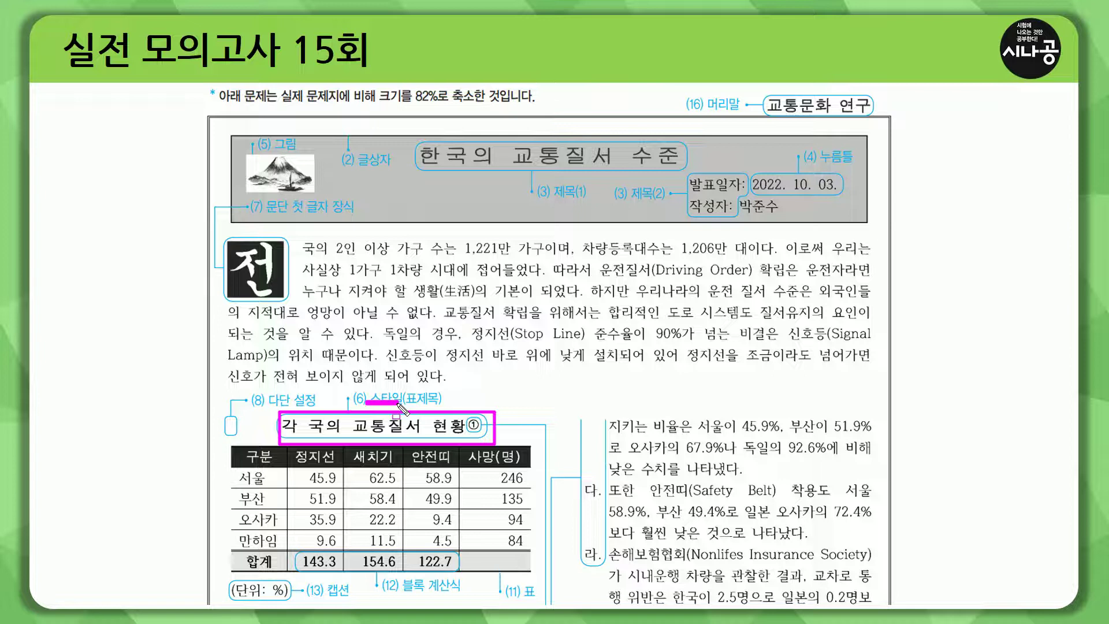
key(Escape)
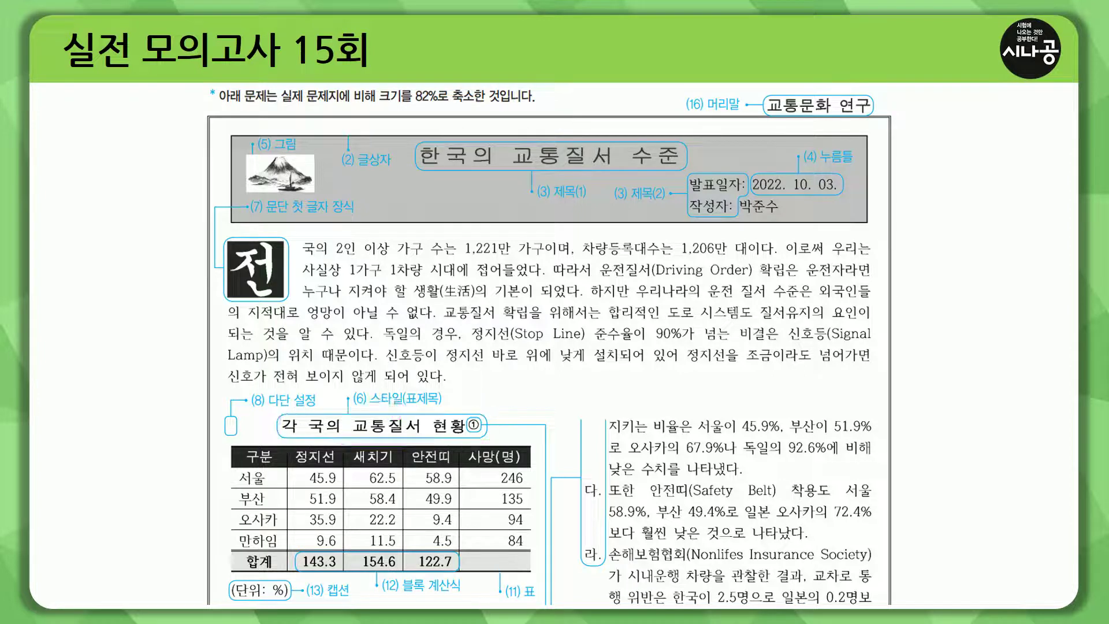
drag(279, 415, 487, 437)
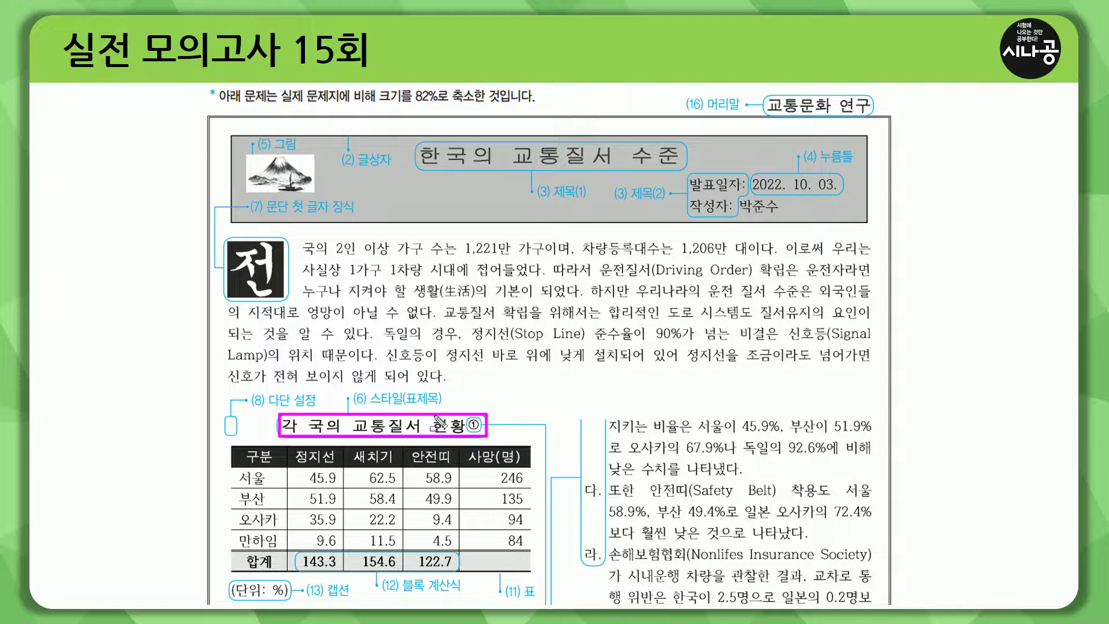
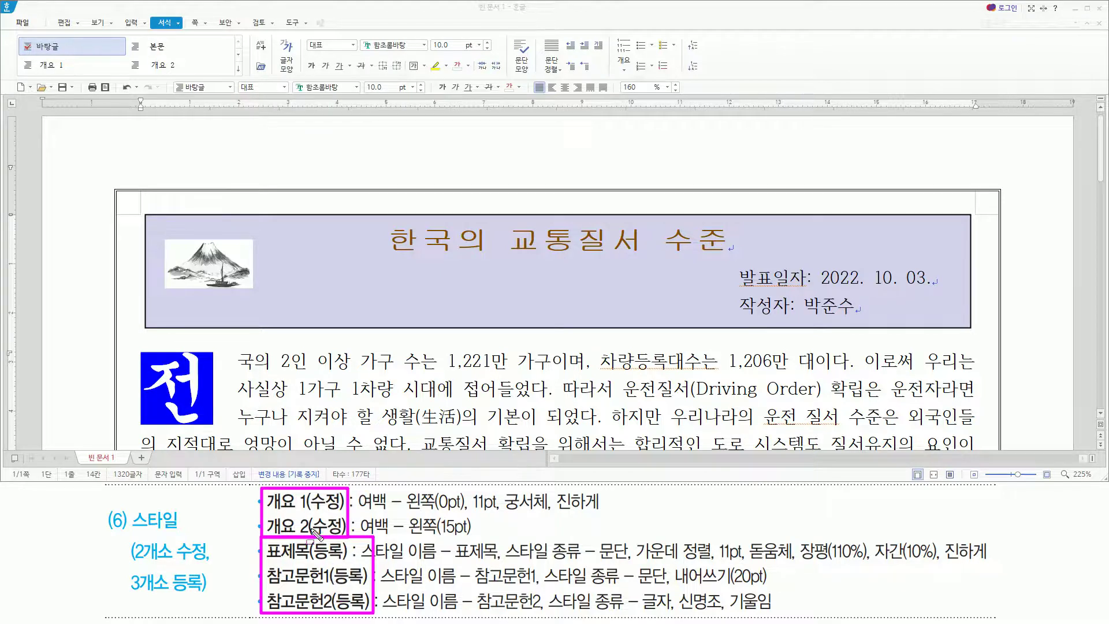
Place the cursor at the start of the table title 각 국의 교통질서 현황 and open the 스타일 settings
click(249, 367)
scroll(249, 367, down, 3)
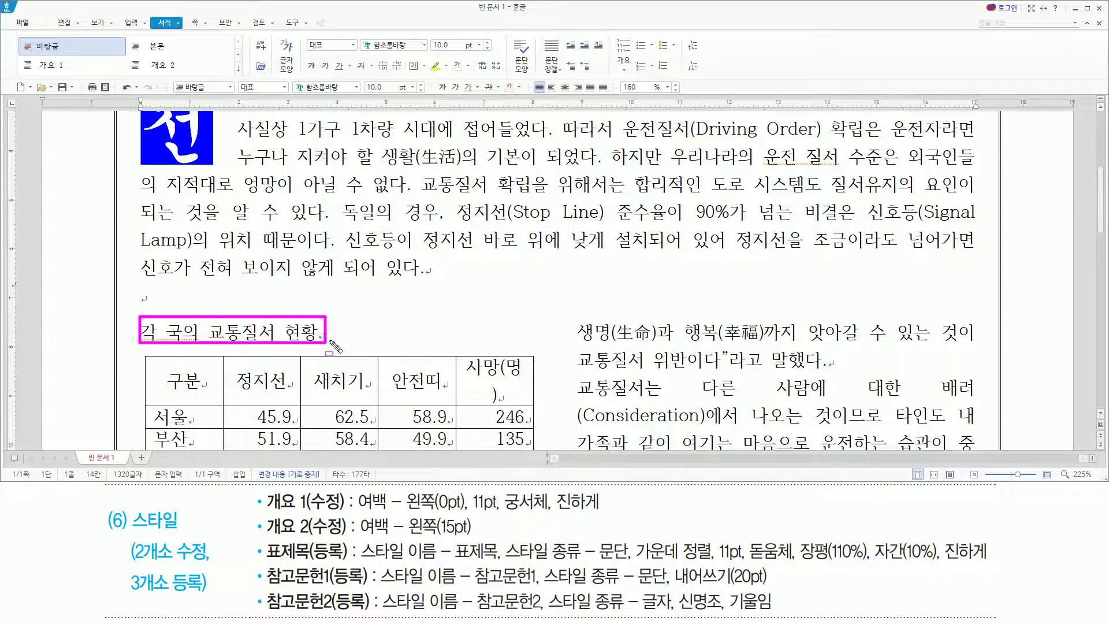
drag(266, 561, 349, 560)
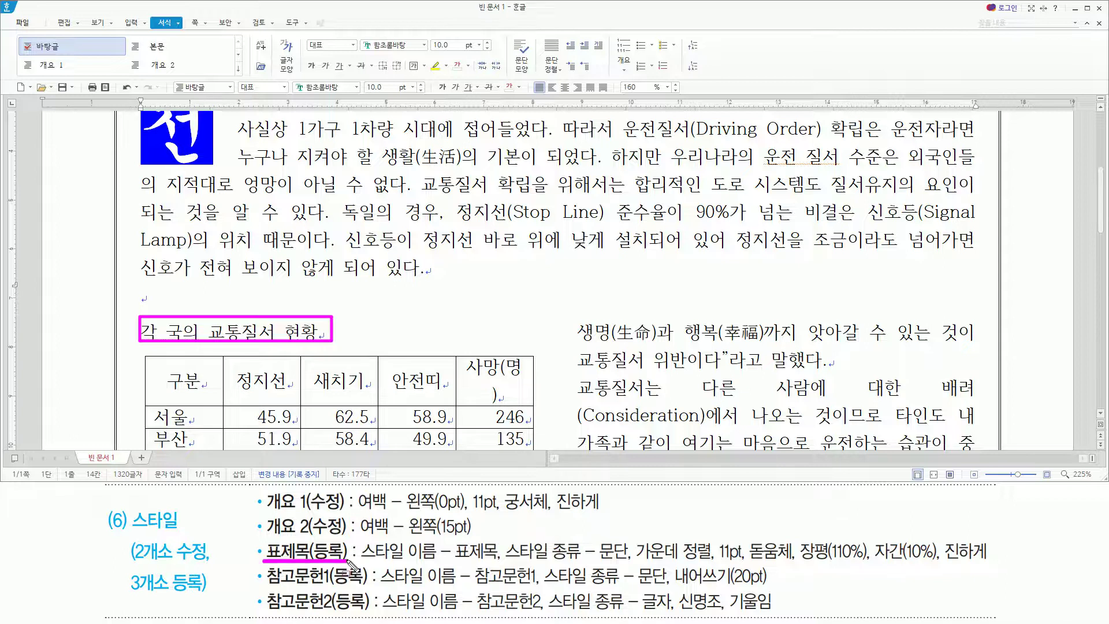
key(Escape)
click(142, 331)
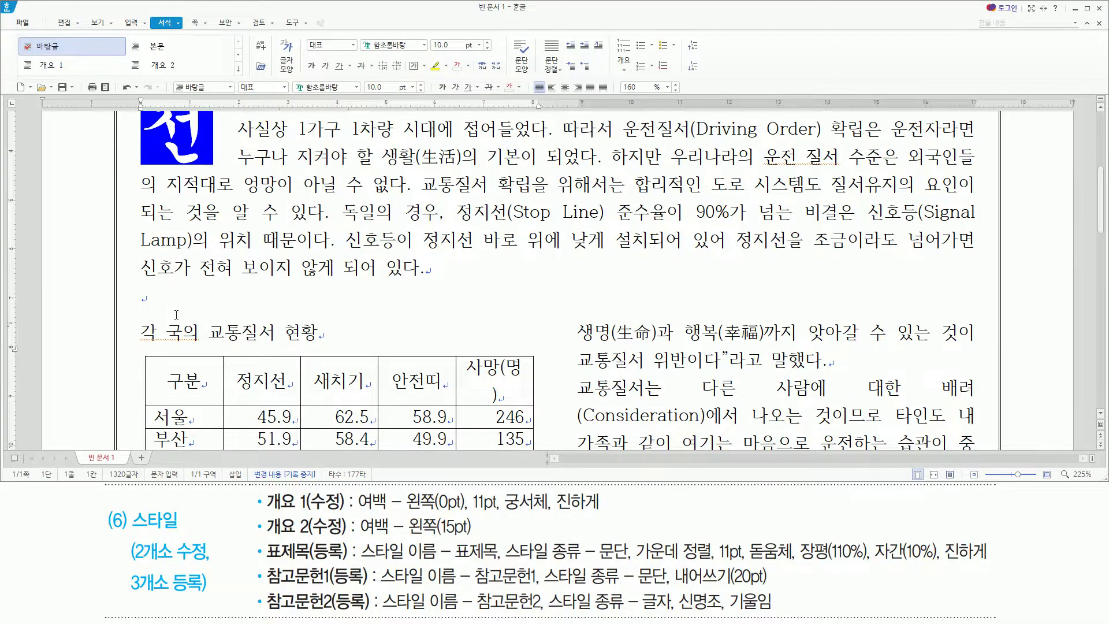
key(F6)
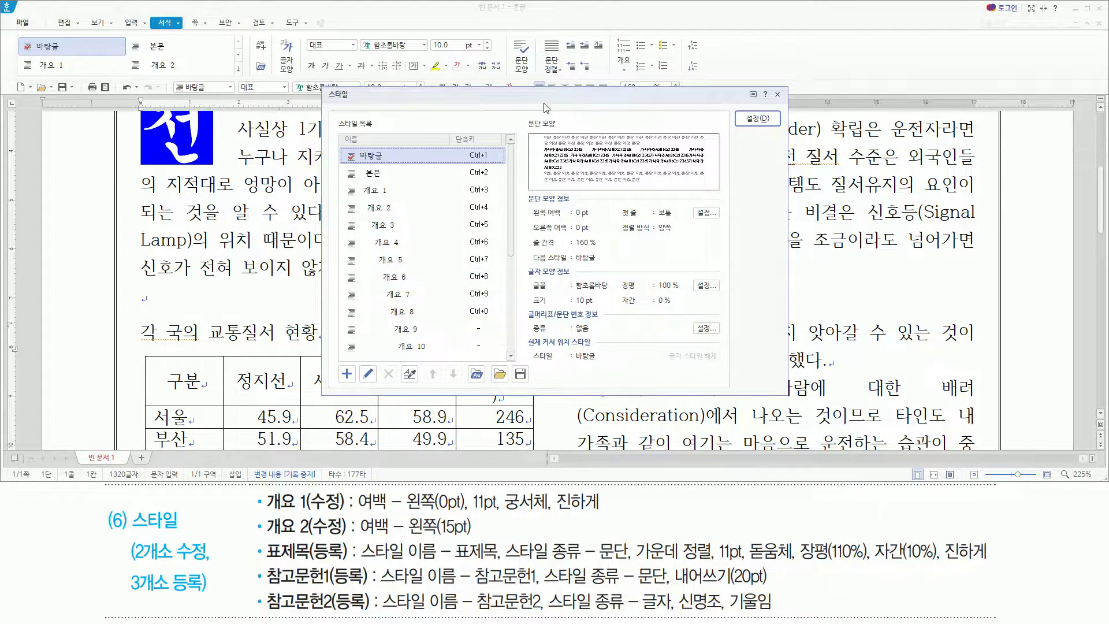
Add a new style named 표제목 with the style type 문단
key(alt)
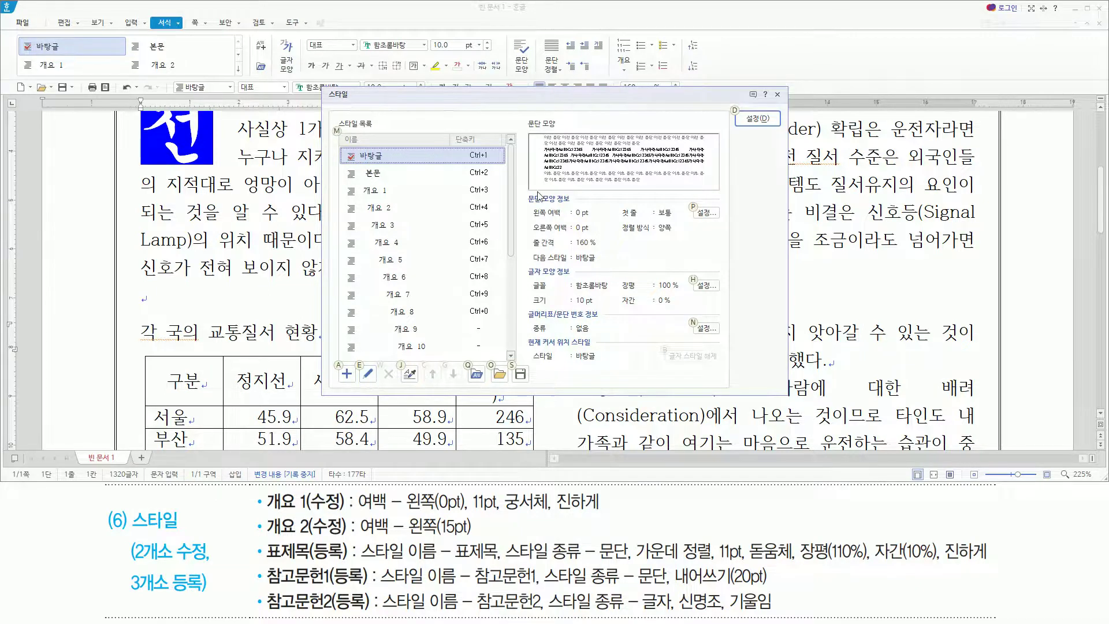
drag(266, 561, 308, 561)
key(Escape)
click(561, 109)
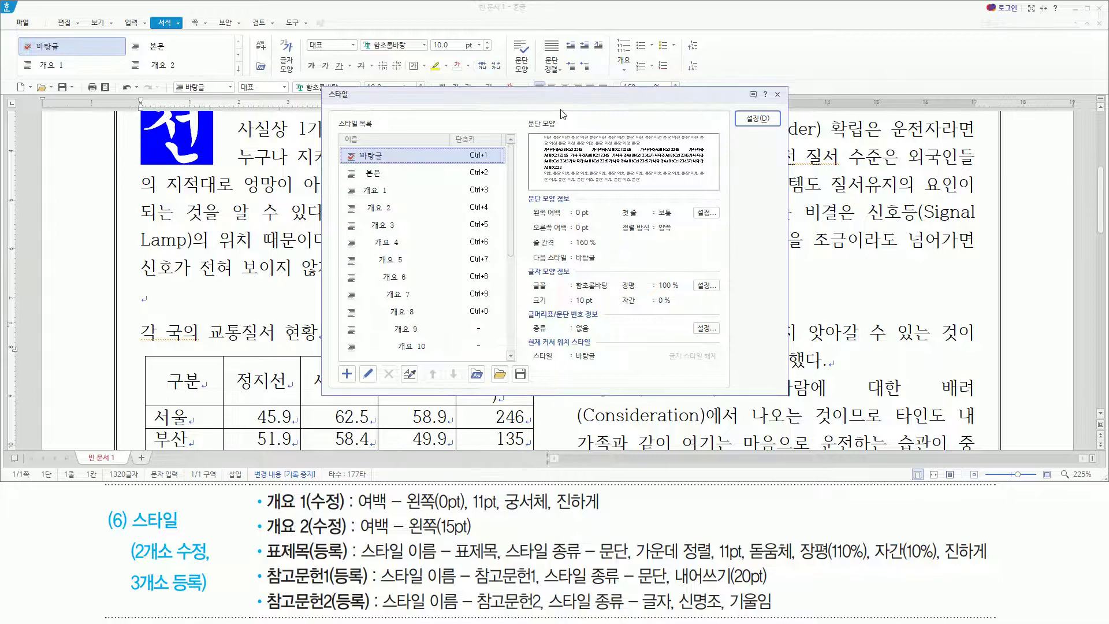
key(alt)
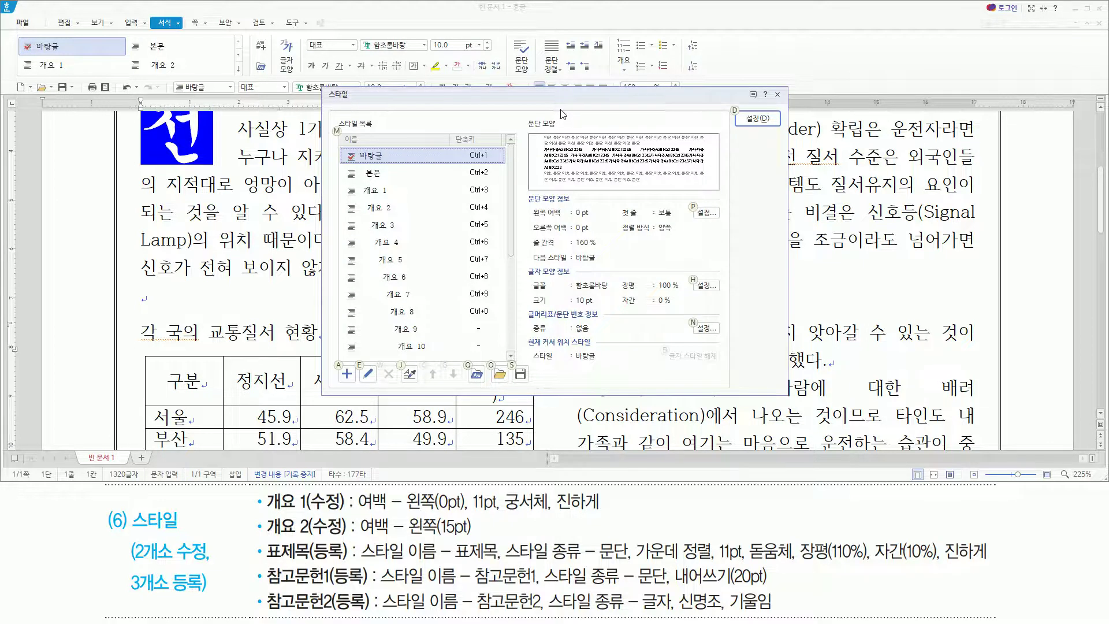
key(a)
drag(382, 173, 726, 309)
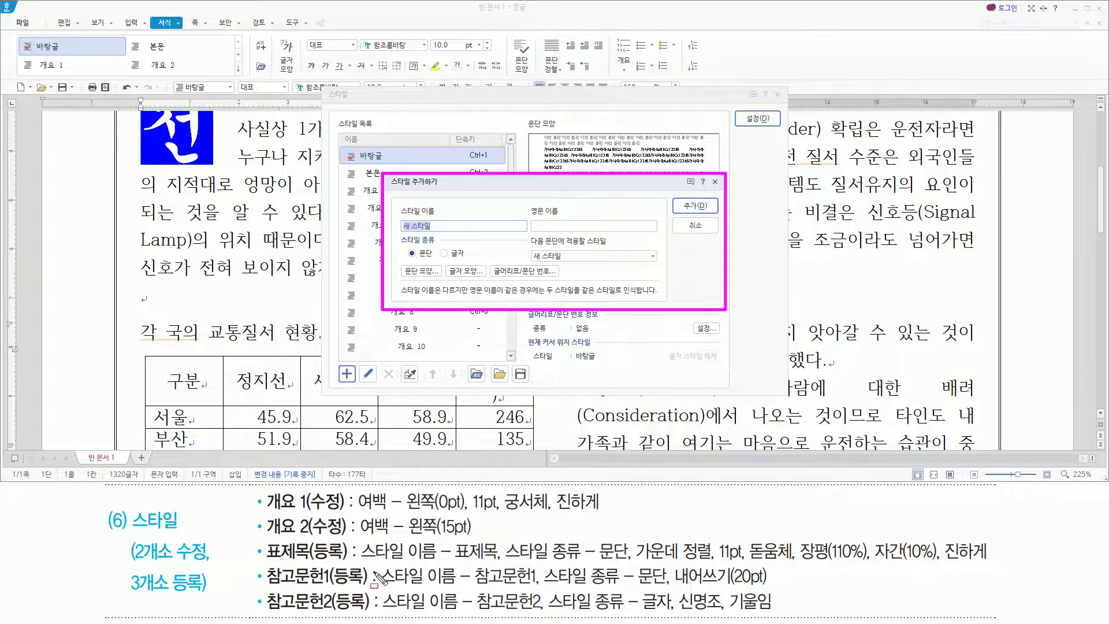
drag(357, 559, 631, 559)
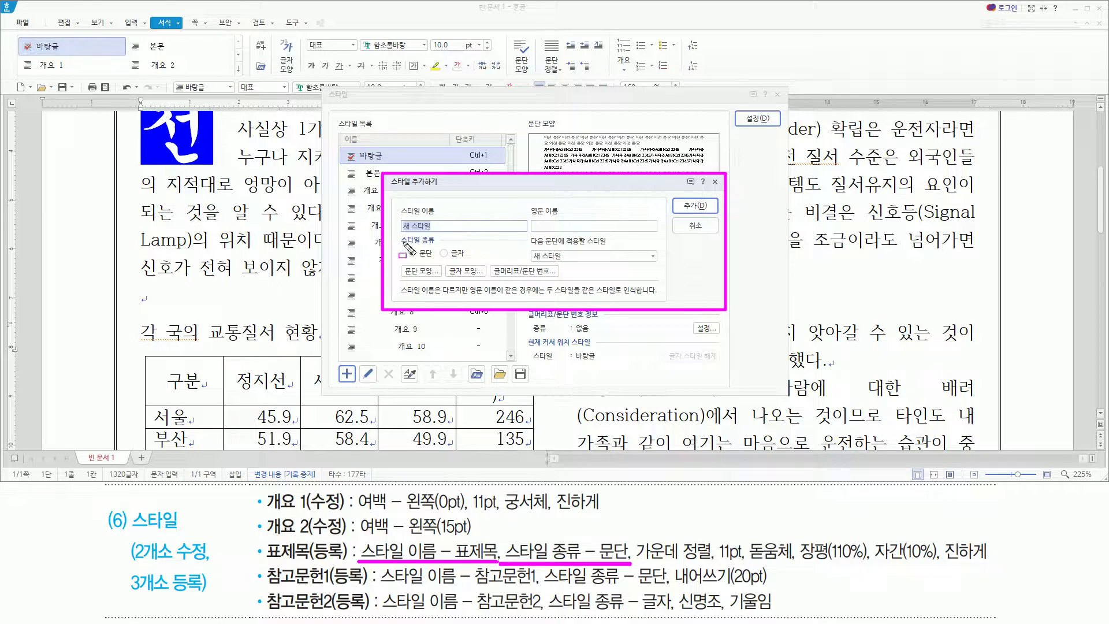
drag(409, 248, 438, 260)
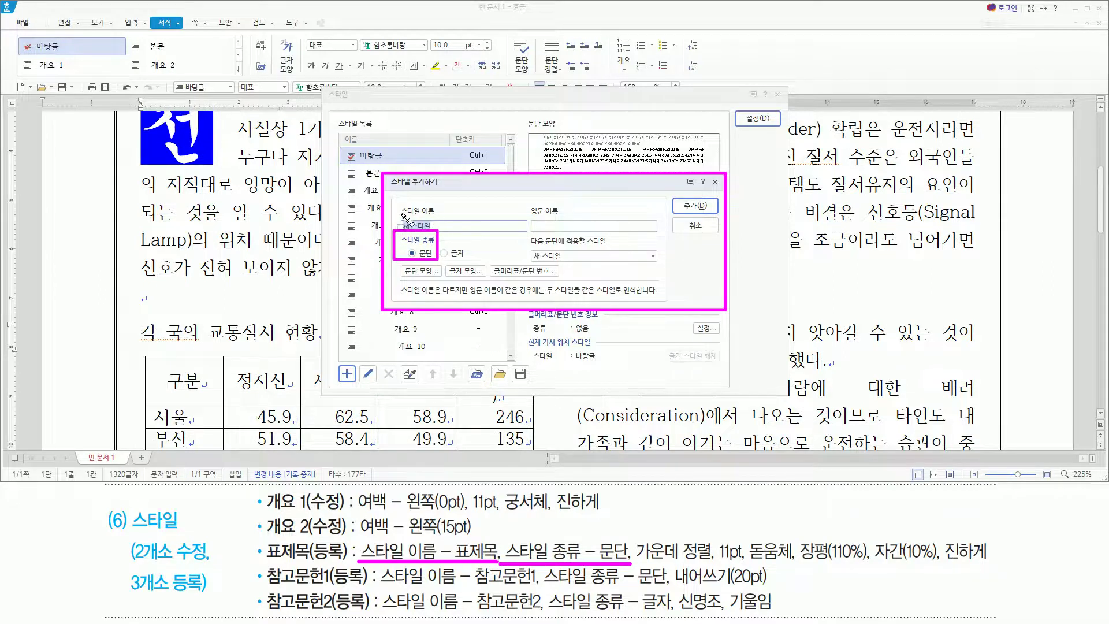
drag(396, 200, 455, 229)
key(Escape)
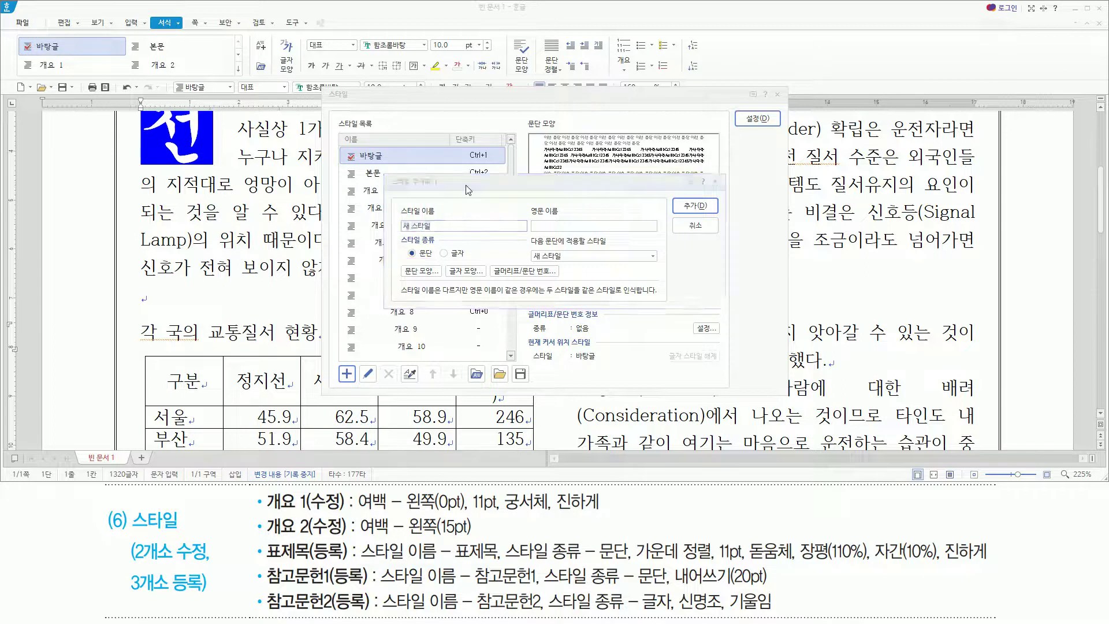
text(표제목)
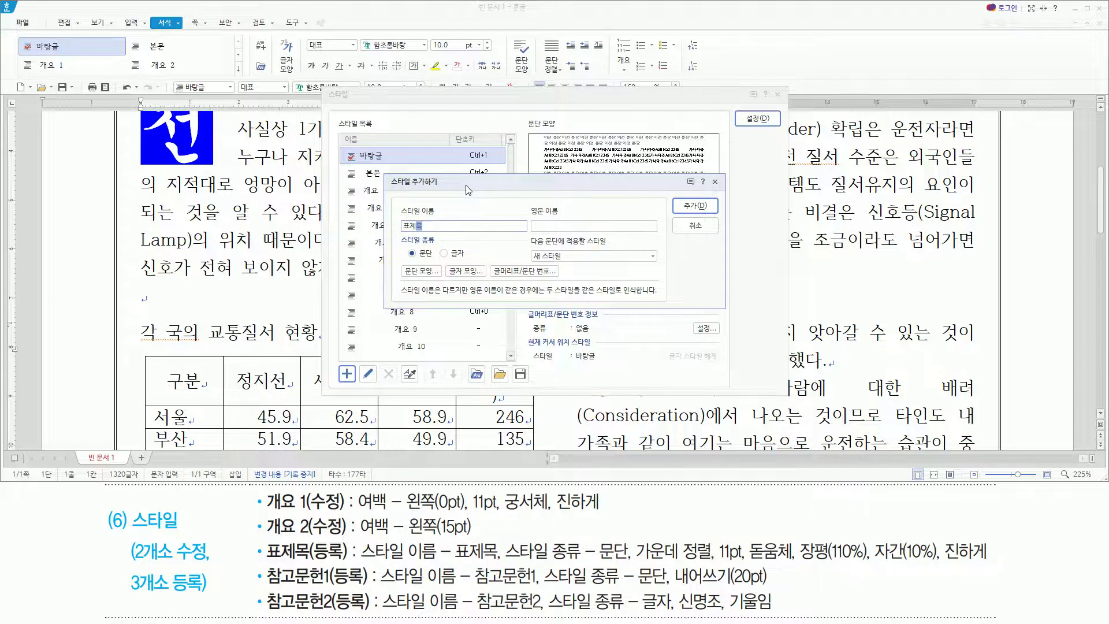
key(Return)
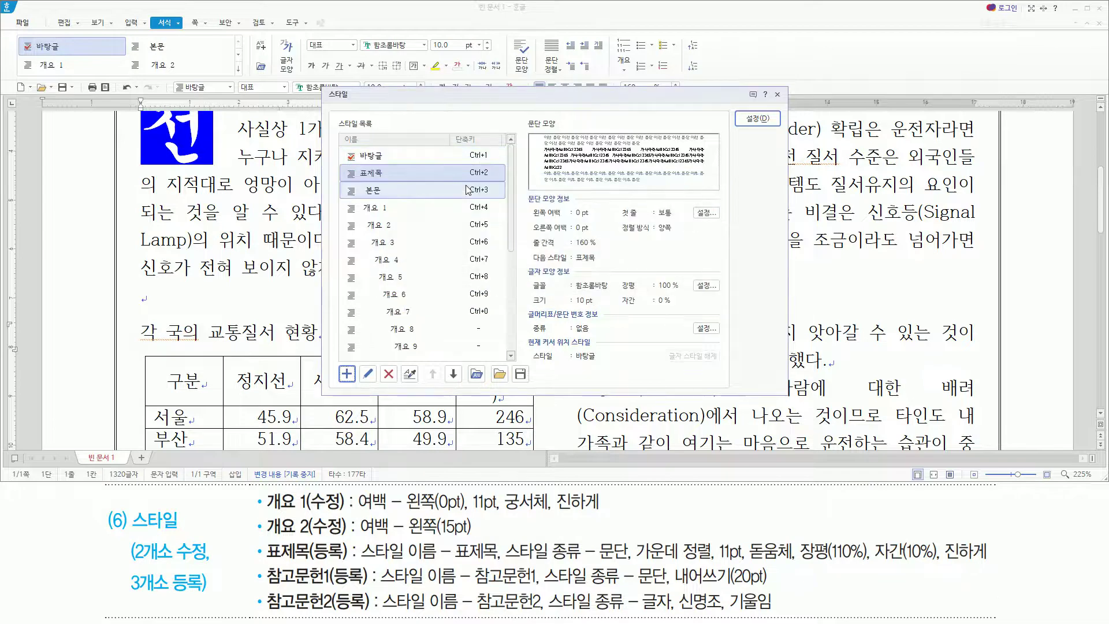
Edit the 표제목 style's 문단 모양 so that its alignment is 가운데 정렬
drag(340, 165, 398, 180)
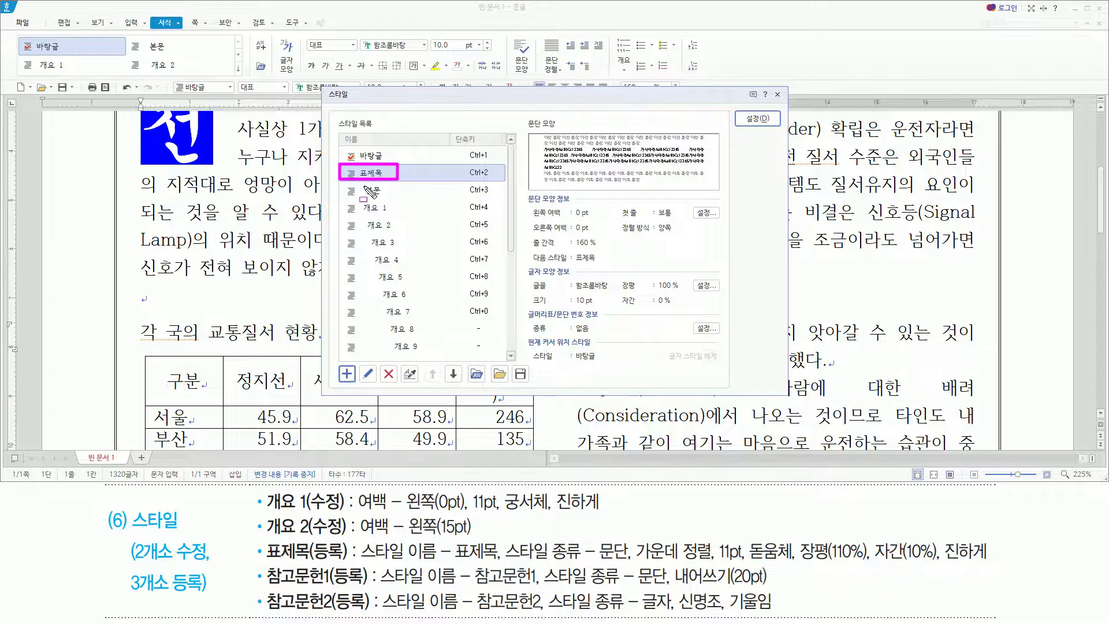
key(Escape)
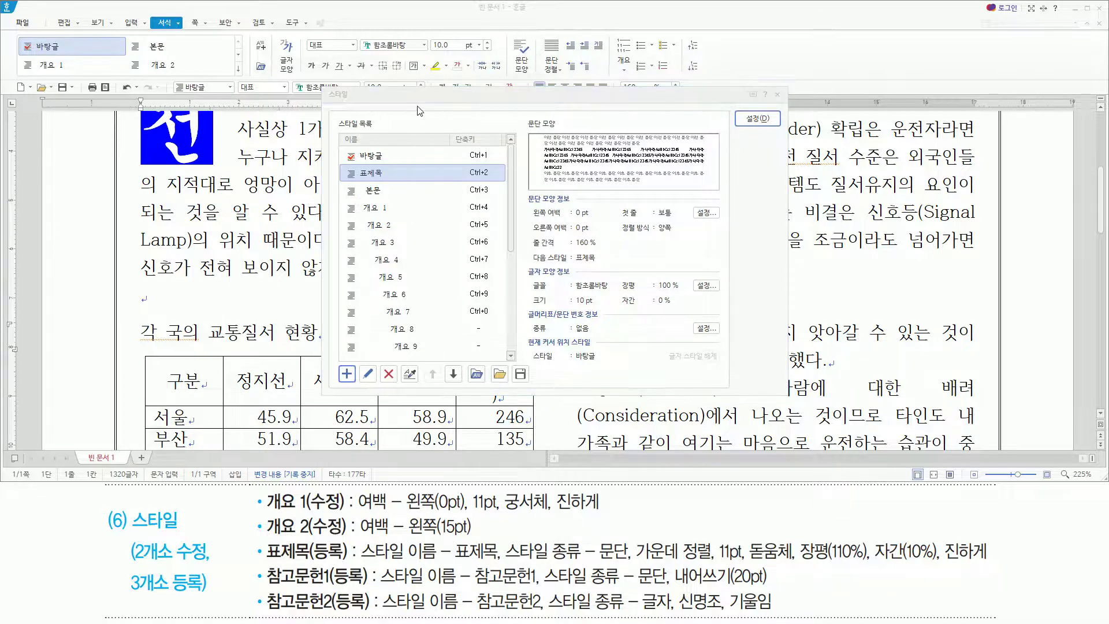
double_click(465, 176)
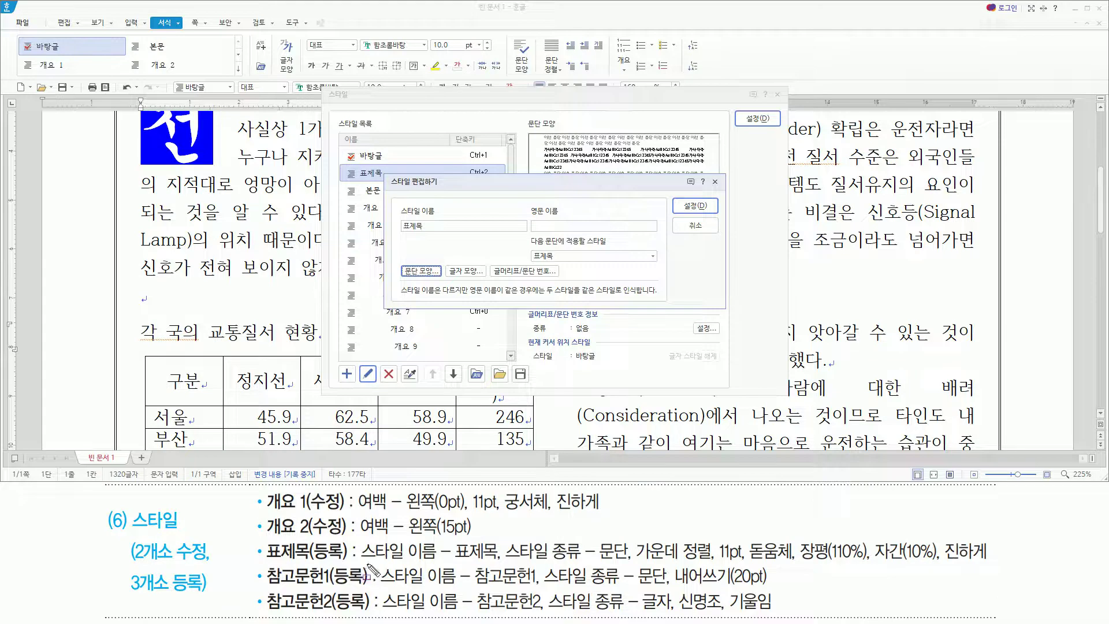
mouse_move(638, 561)
mouse_down()
mouse_move(928, 580)
mouse_move(1002, 569)
mouse_up()
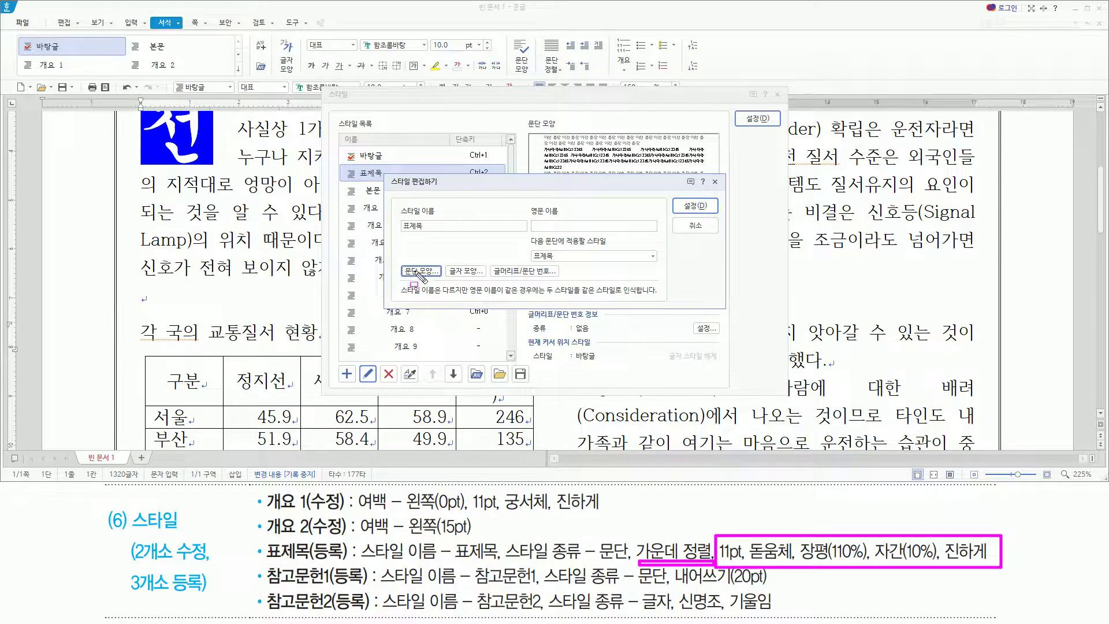
drag(404, 262, 443, 281)
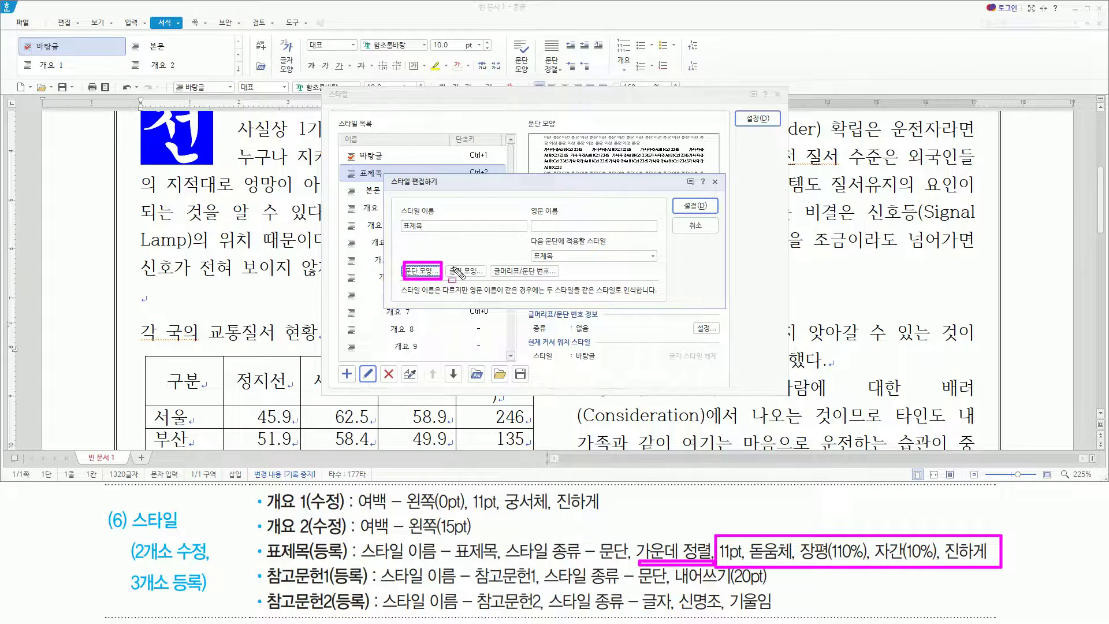
drag(447, 259, 488, 278)
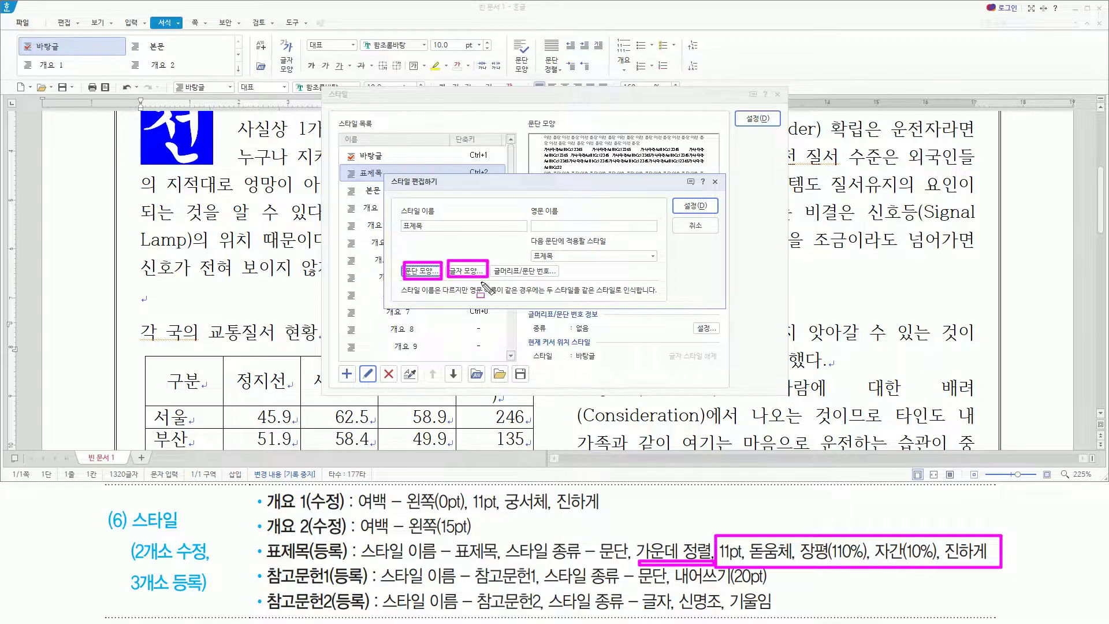
key(Escape)
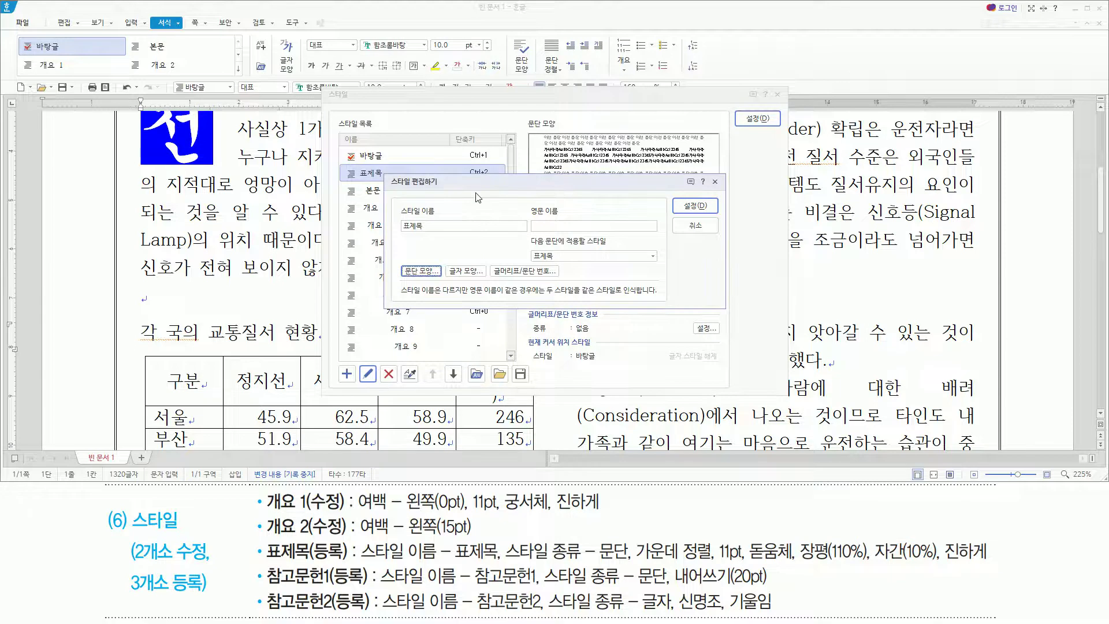
key(alt)
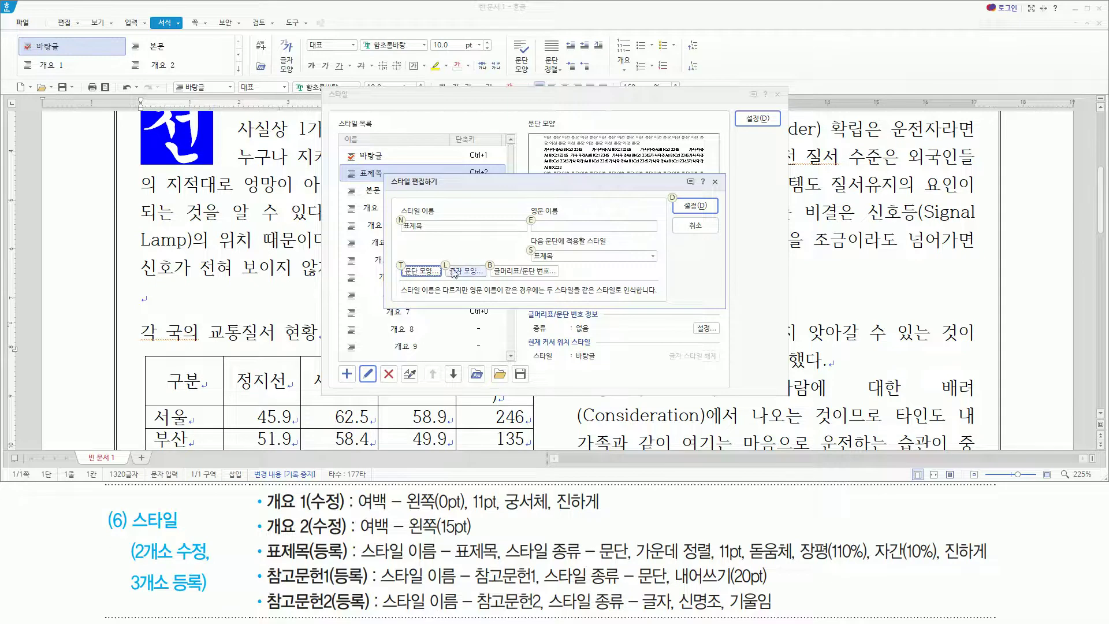
key(alt)
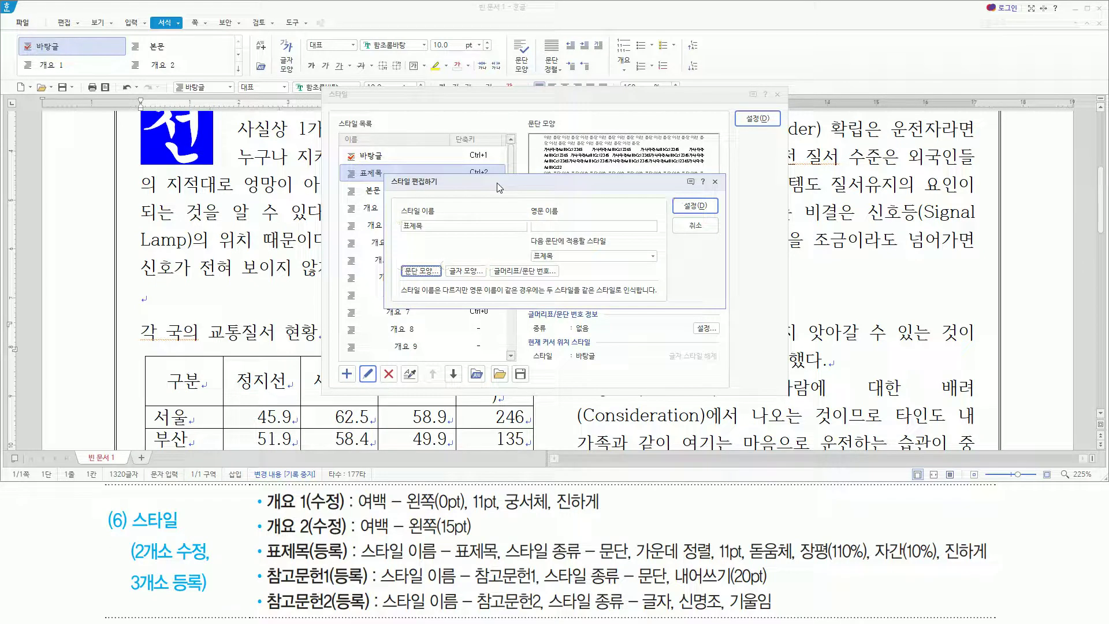
key(alt)
key(t)
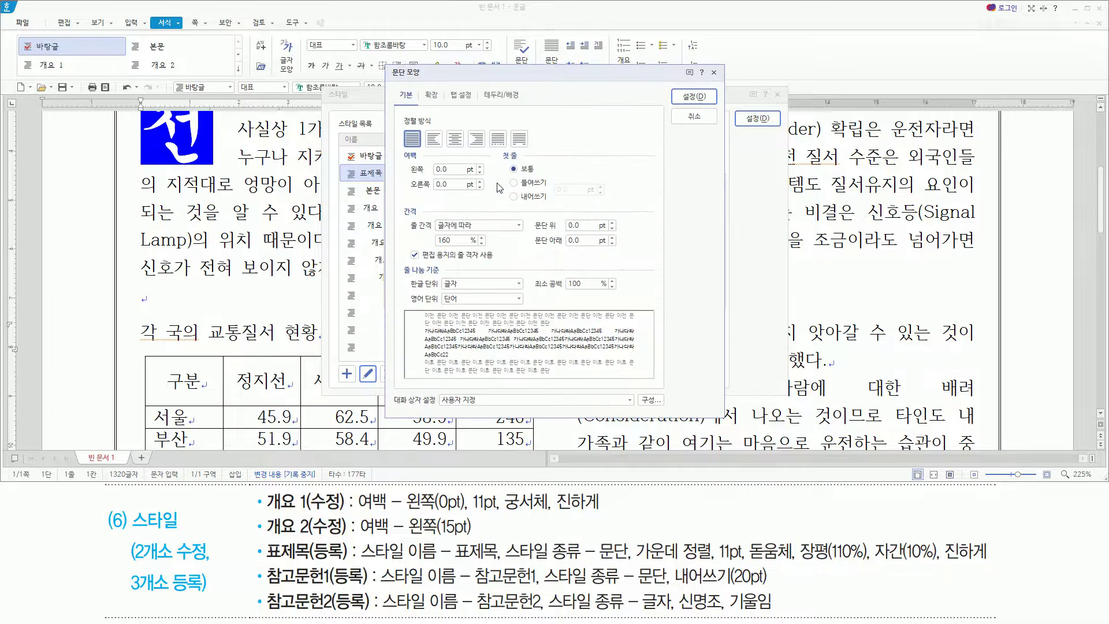
key(alt)
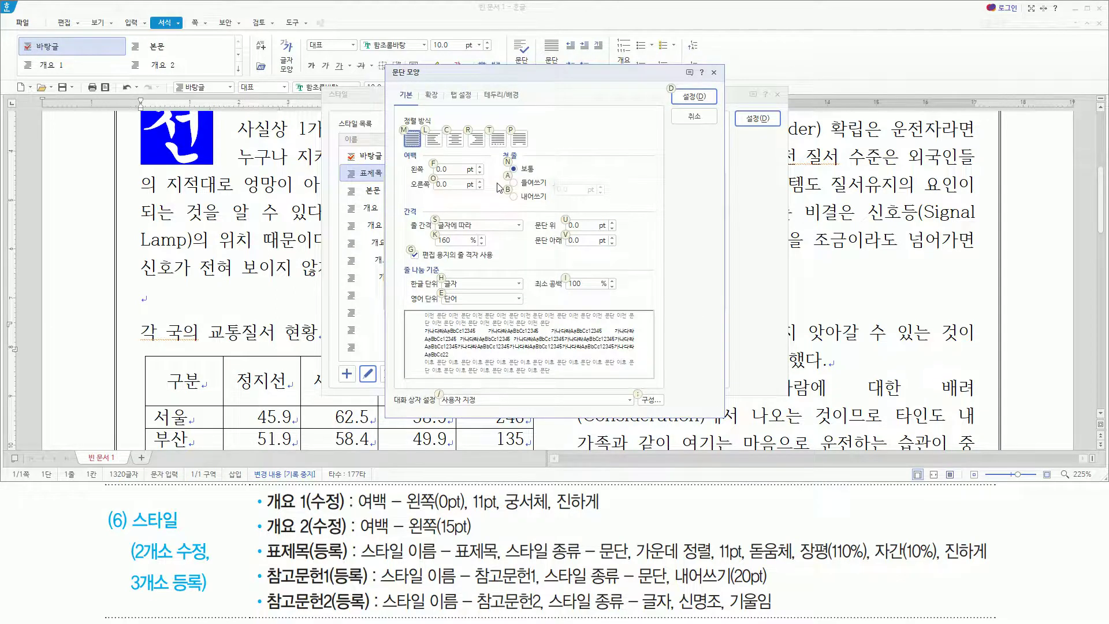
key(alt+c)
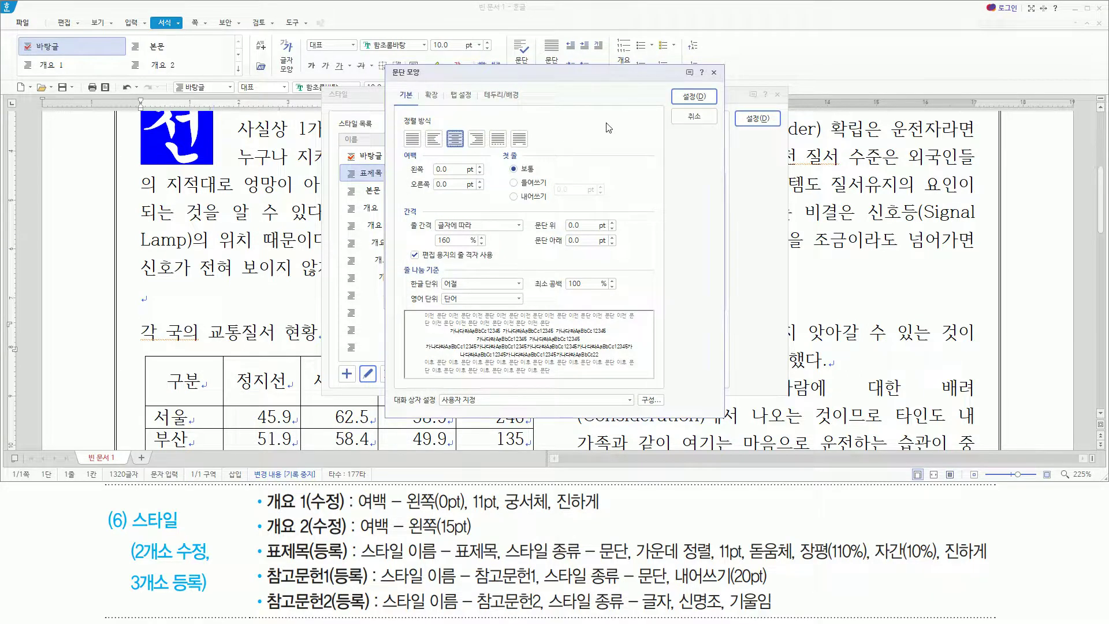
key(Return)
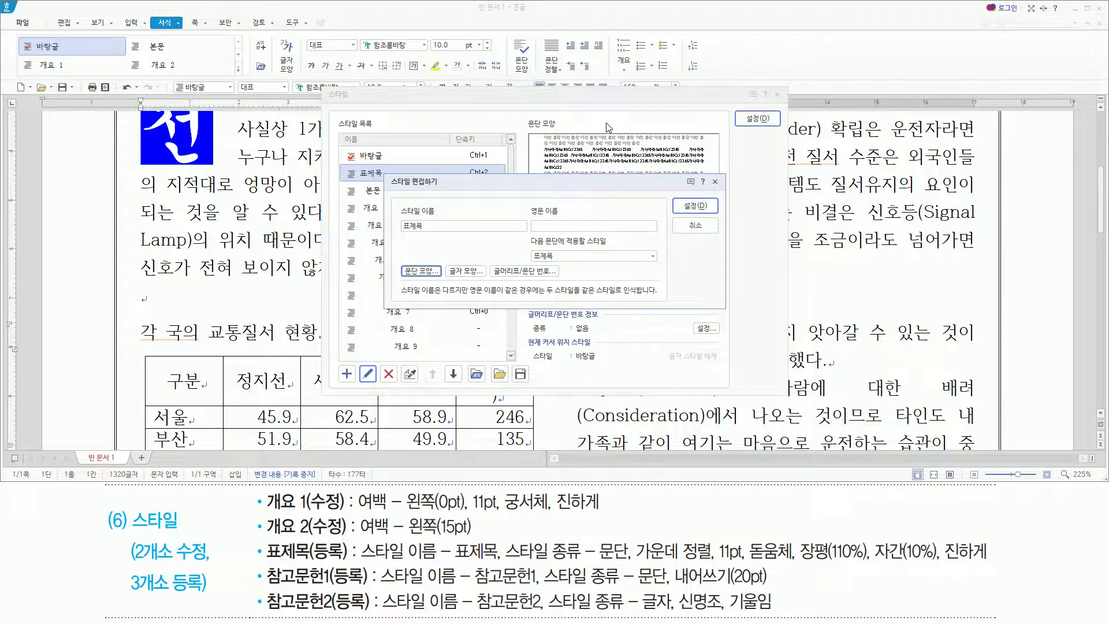
In the 표제목 style's 글자 모양, set the font to 돋움체 and the size to 11 pt
key(alt)
key(l)
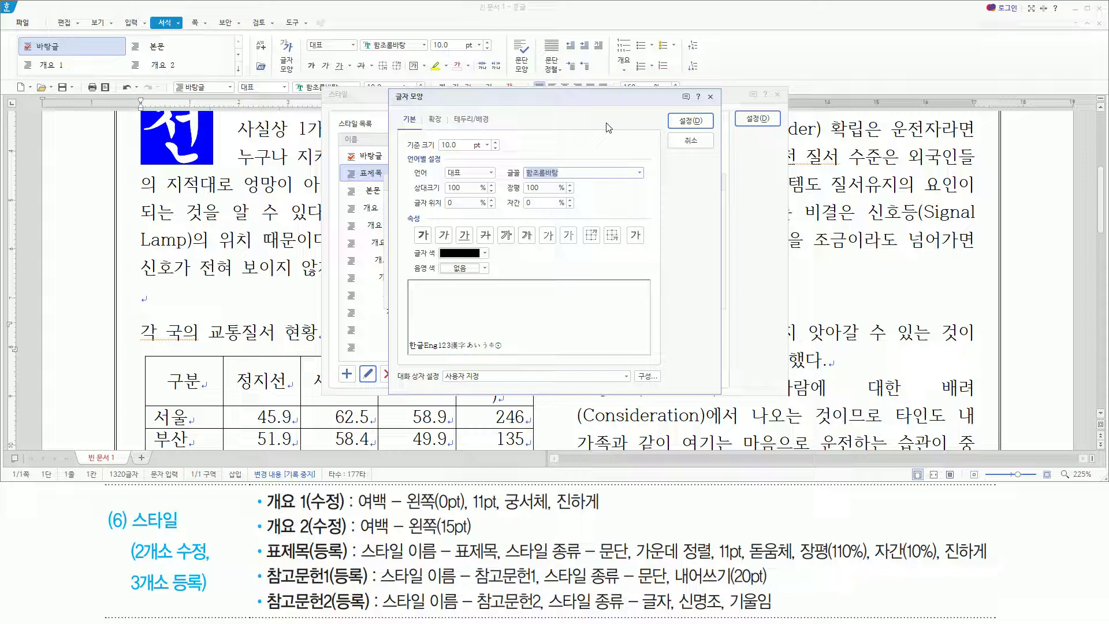
text(돋움체)
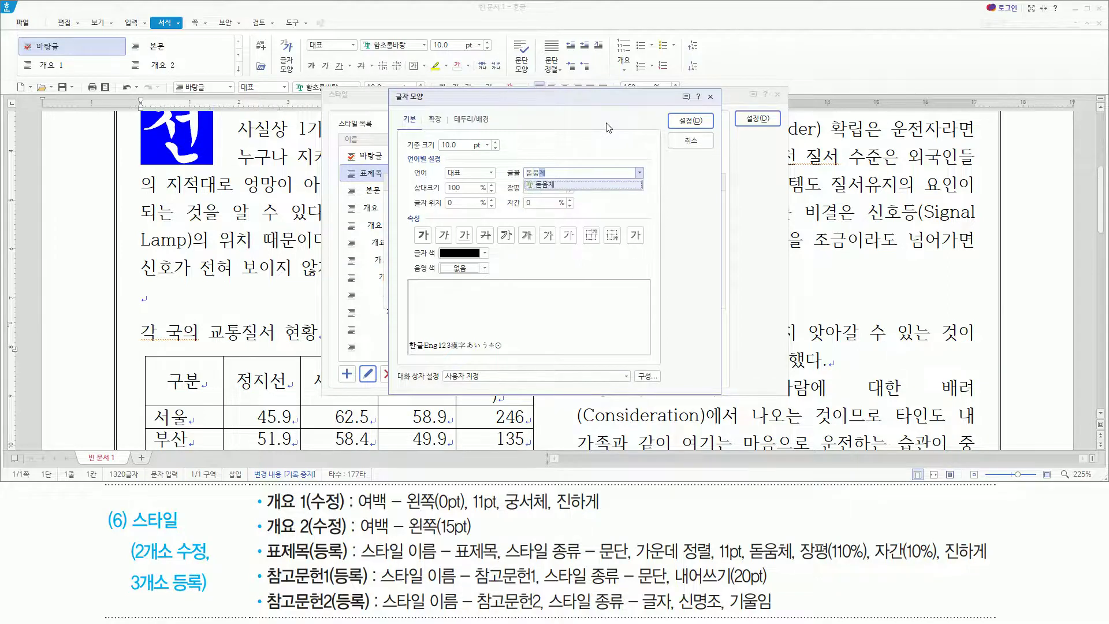
key(Return)
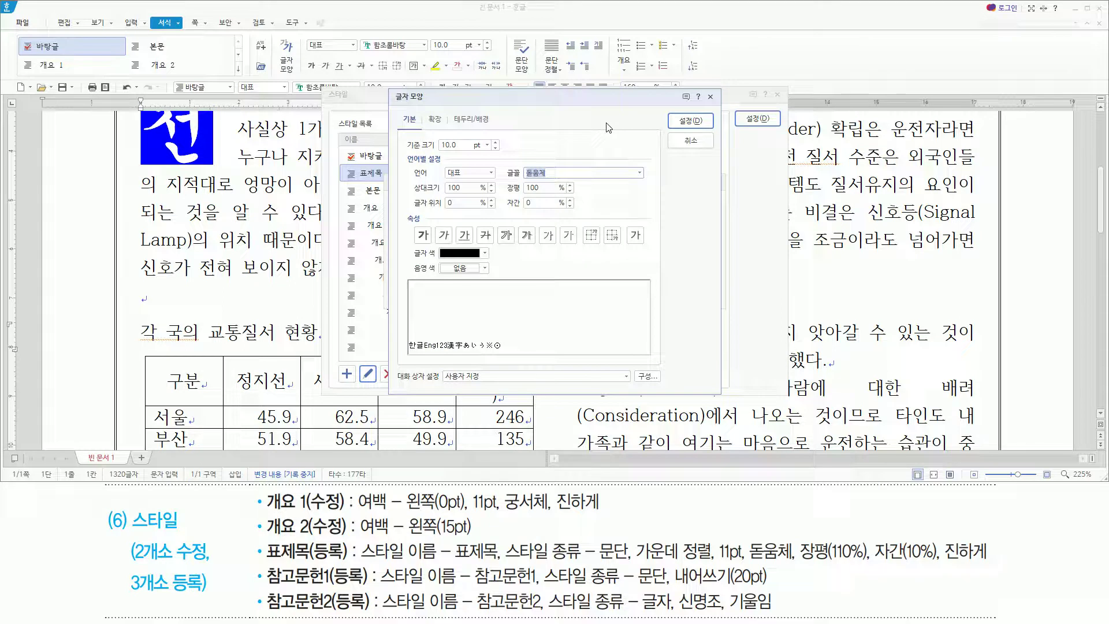
key(alt)
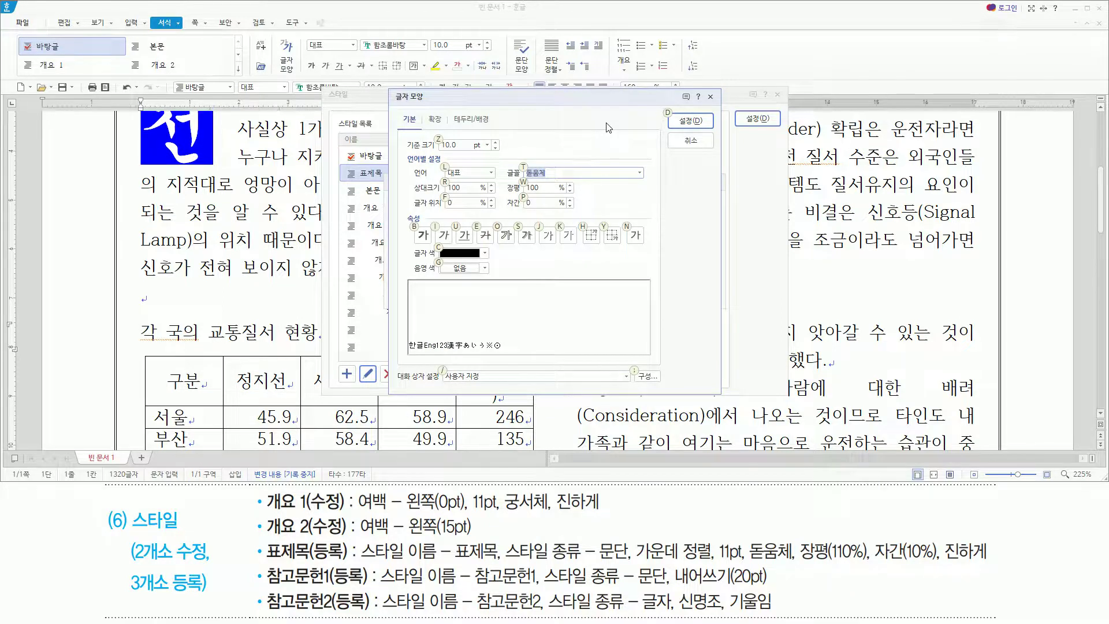
key(alt+z)
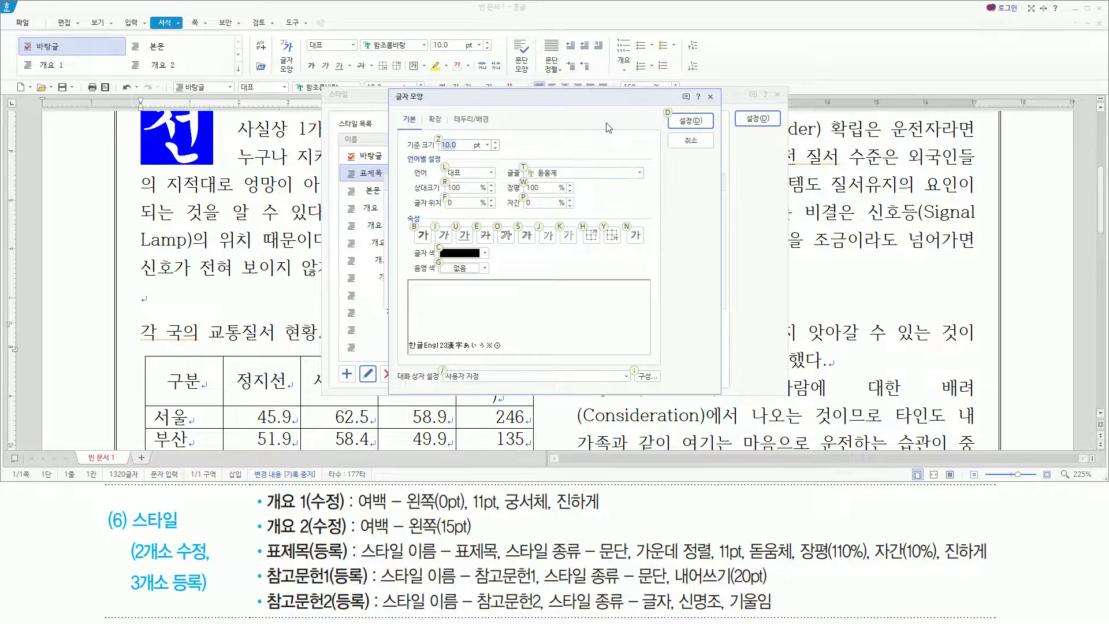
text(11)
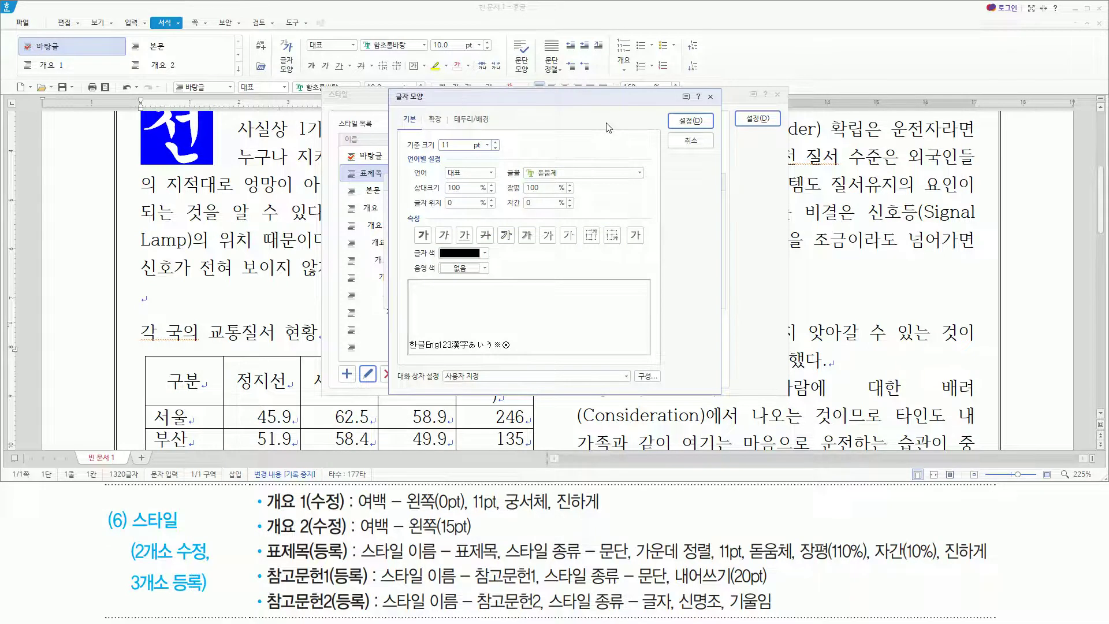
Set the 표제목 style's 장평 to 110%, 자간 to 10% and 진하게, and confirm the 글자 모양 settings
key(alt)
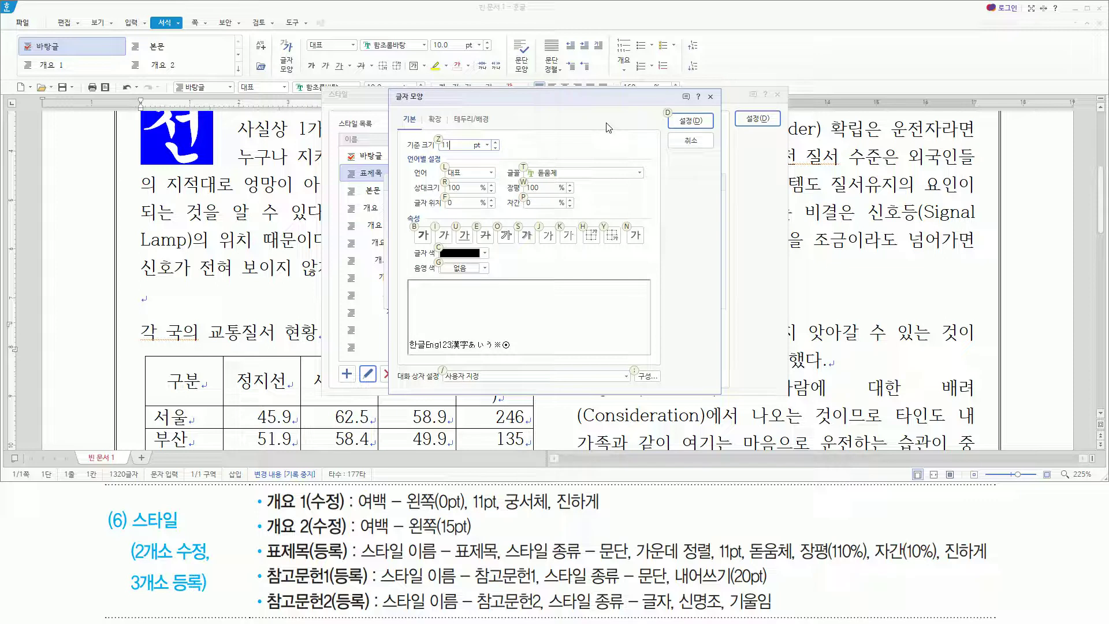
text(w)
text(110)
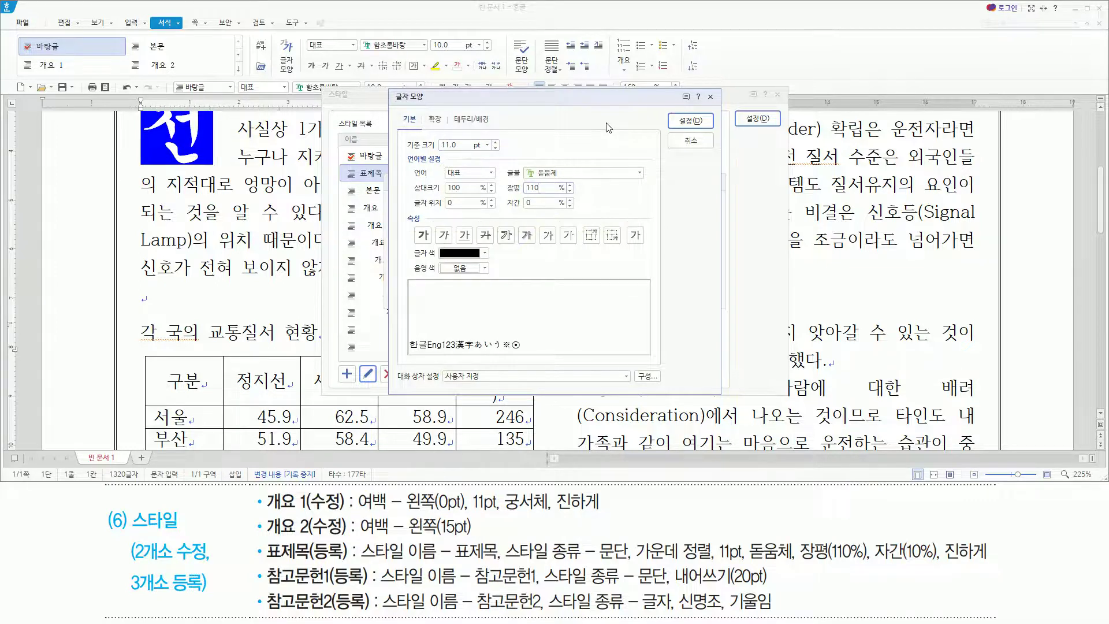
key(alt)
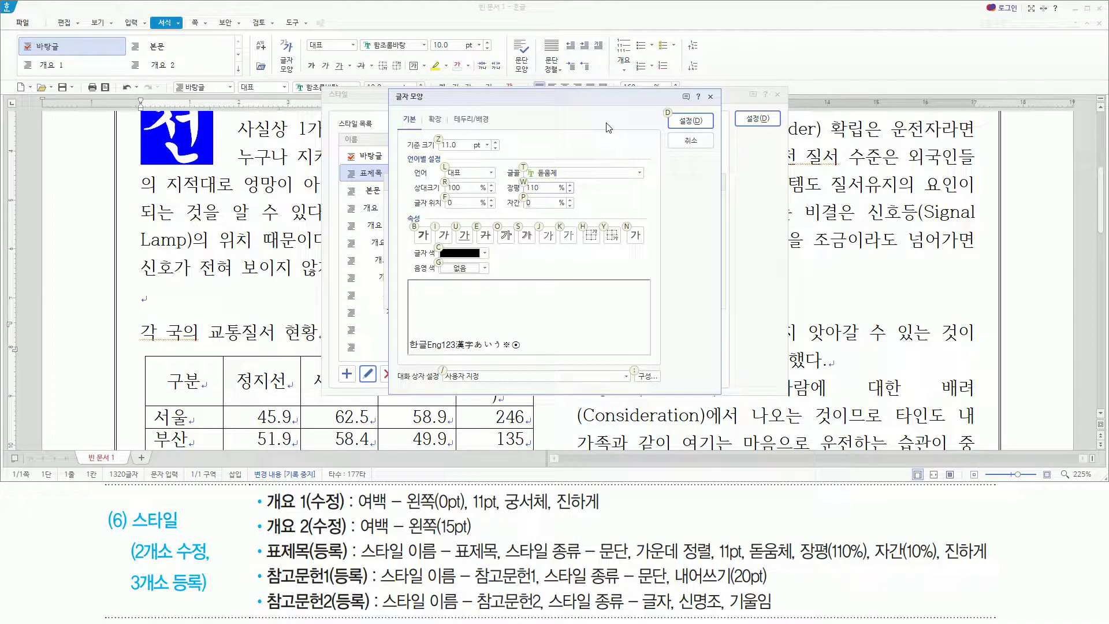
text(p10)
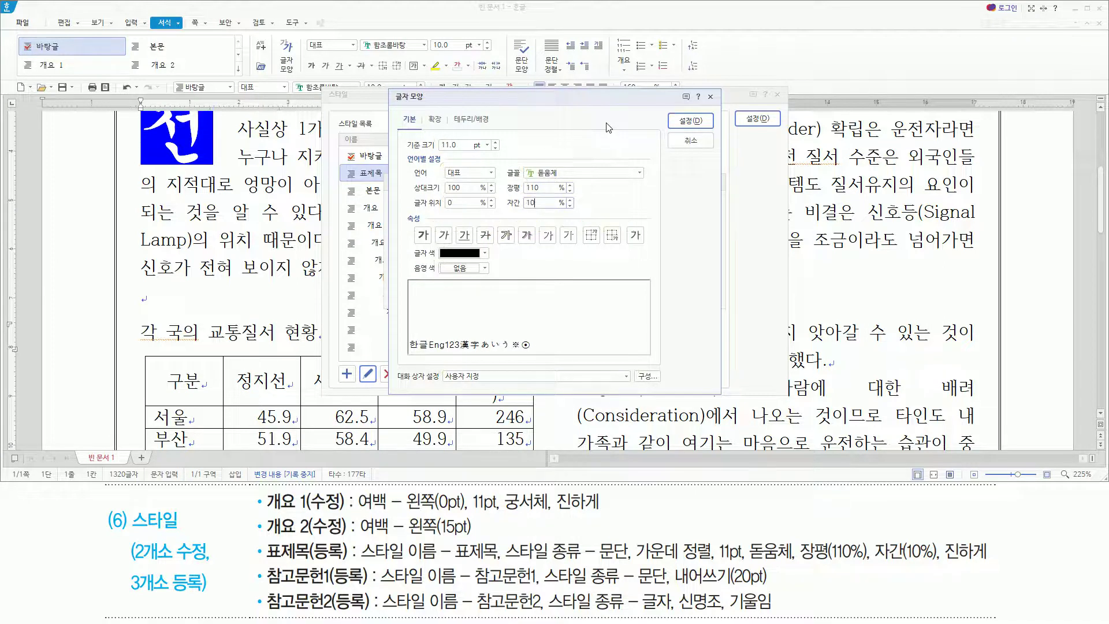
key(alt)
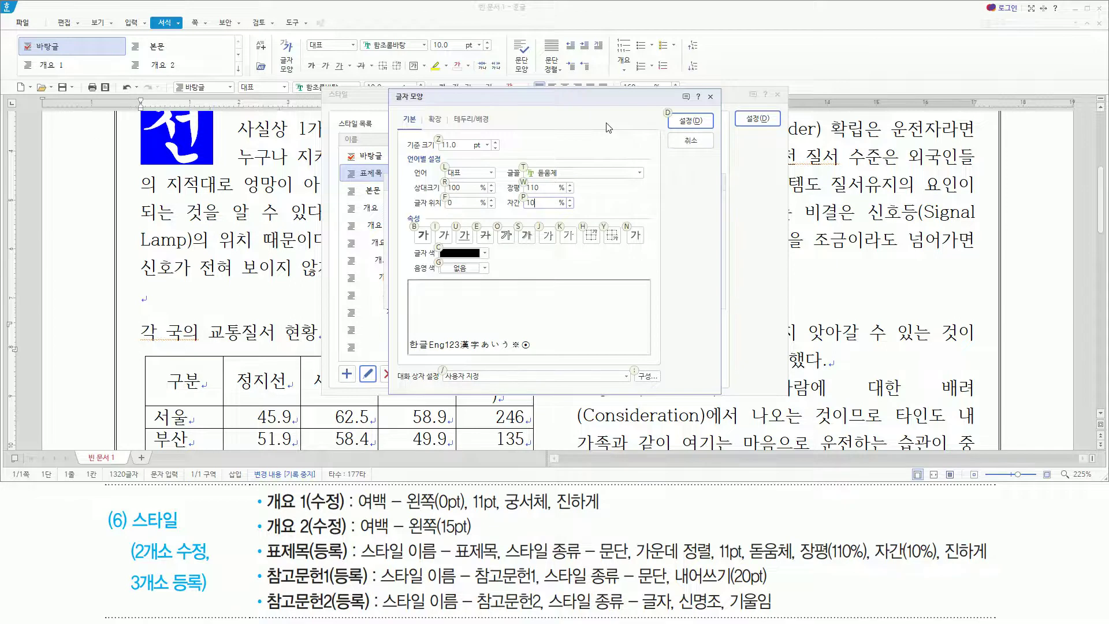
key(b)
drag(523, 165, 580, 181)
drag(430, 132, 558, 214)
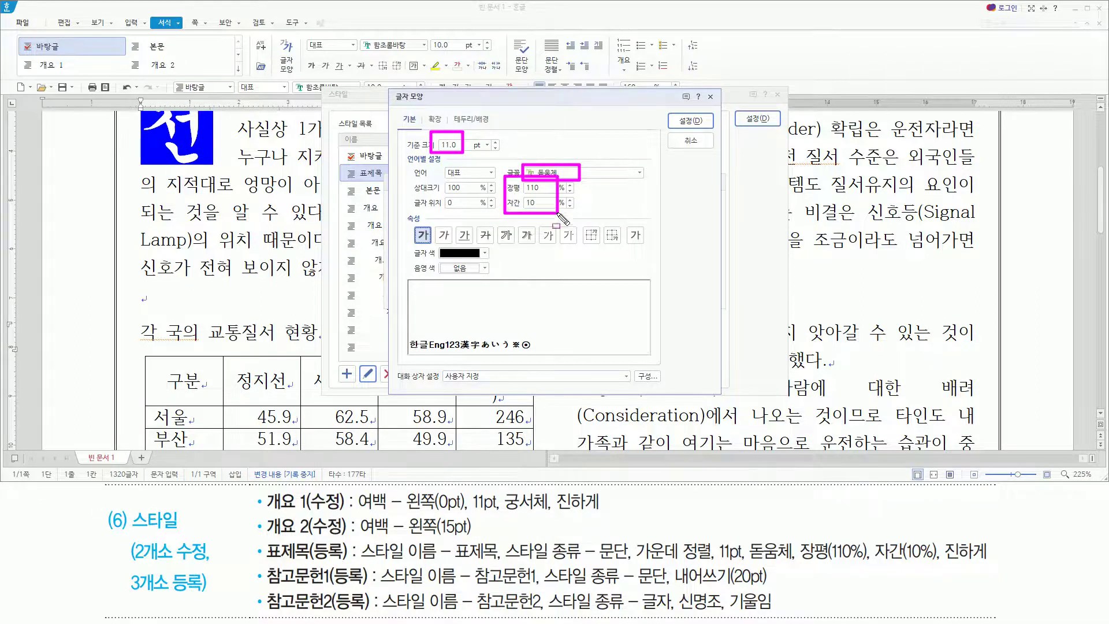
drag(409, 217, 434, 252)
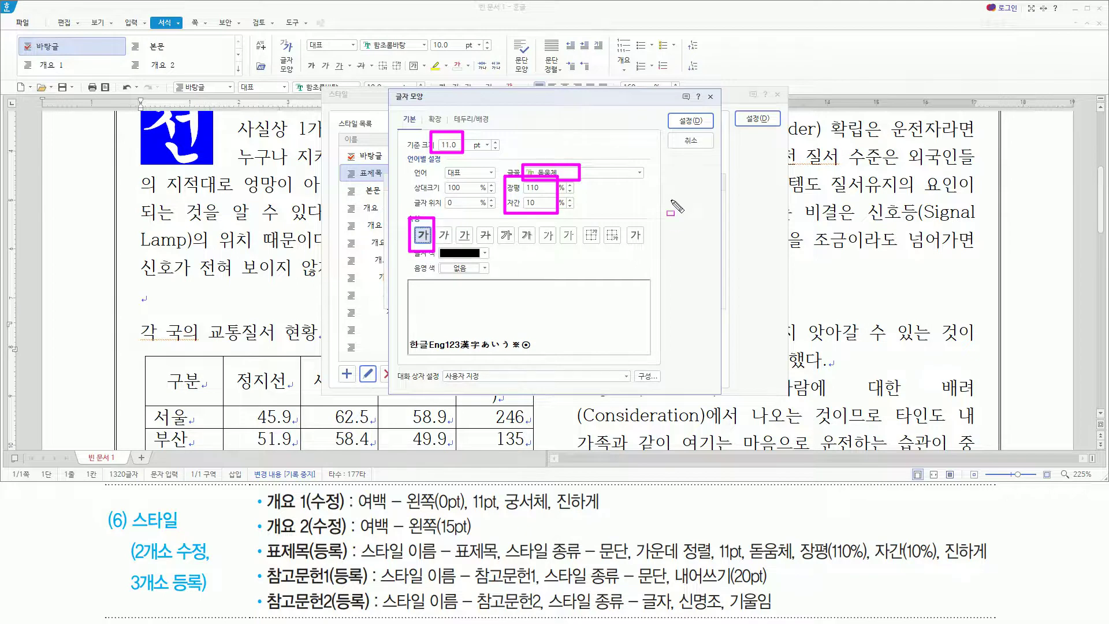
key(Escape)
key(Return)
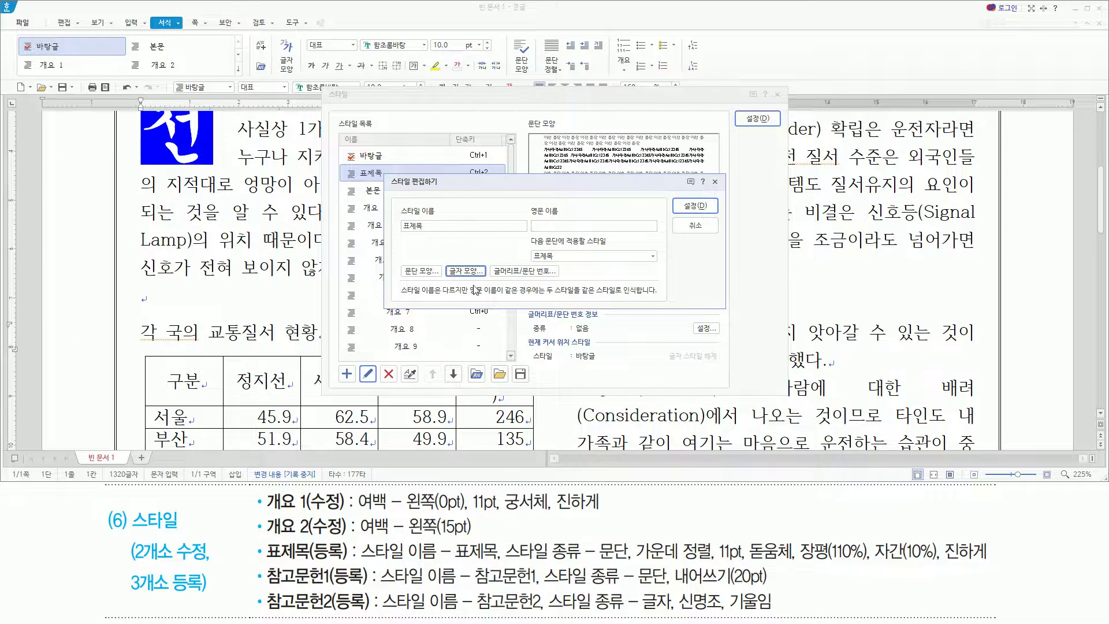
Confirm the 표제목 style edits and apply the style to the table title 각 국의 교통질서 현황
drag(400, 255, 483, 283)
mouse_move(676, 194)
mouse_down()
mouse_move(715, 203)
mouse_move(717, 214)
mouse_up()
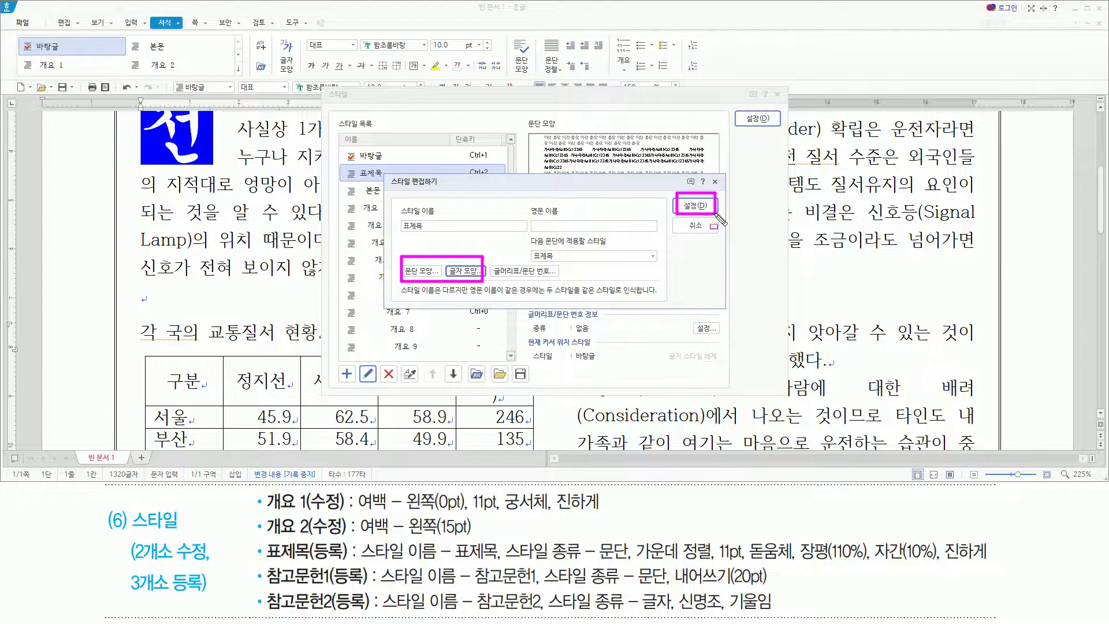
click(710, 208)
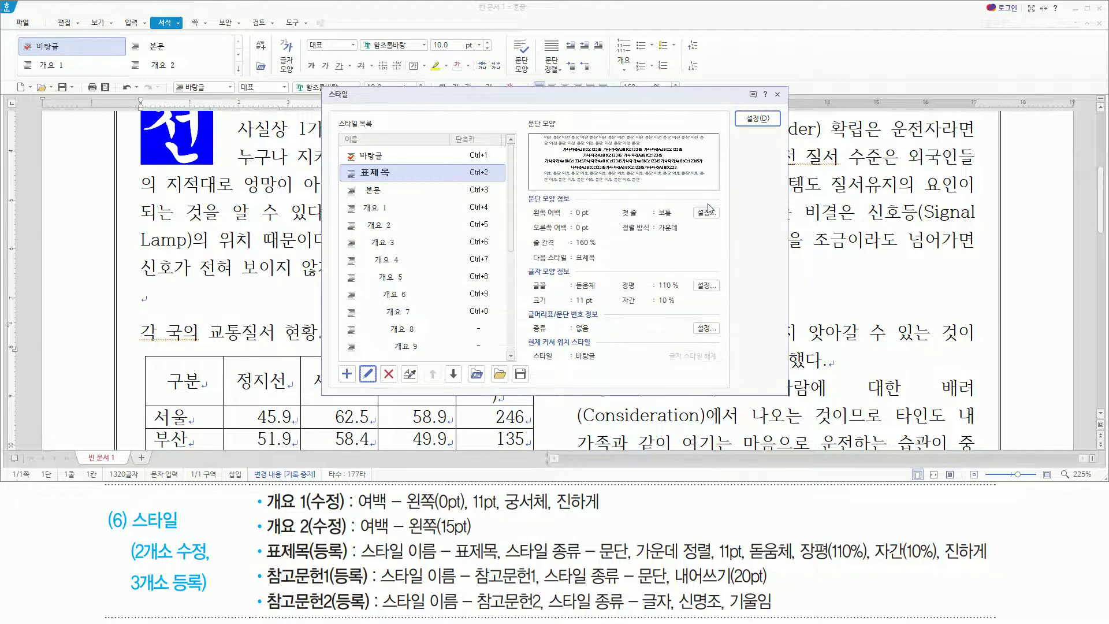
drag(747, 107, 785, 143)
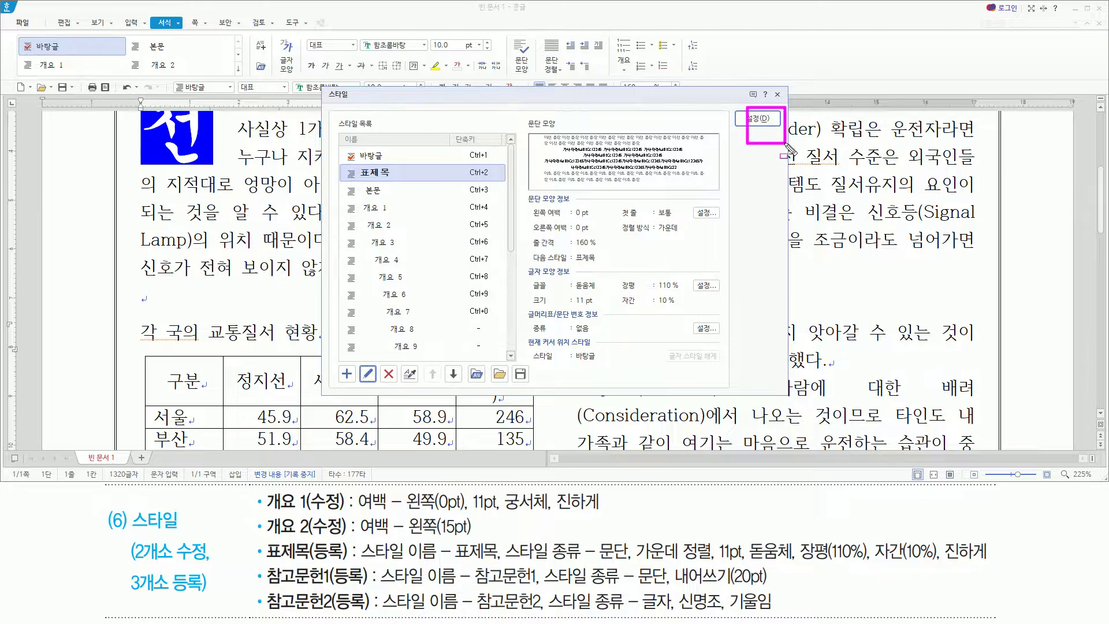
click(759, 118)
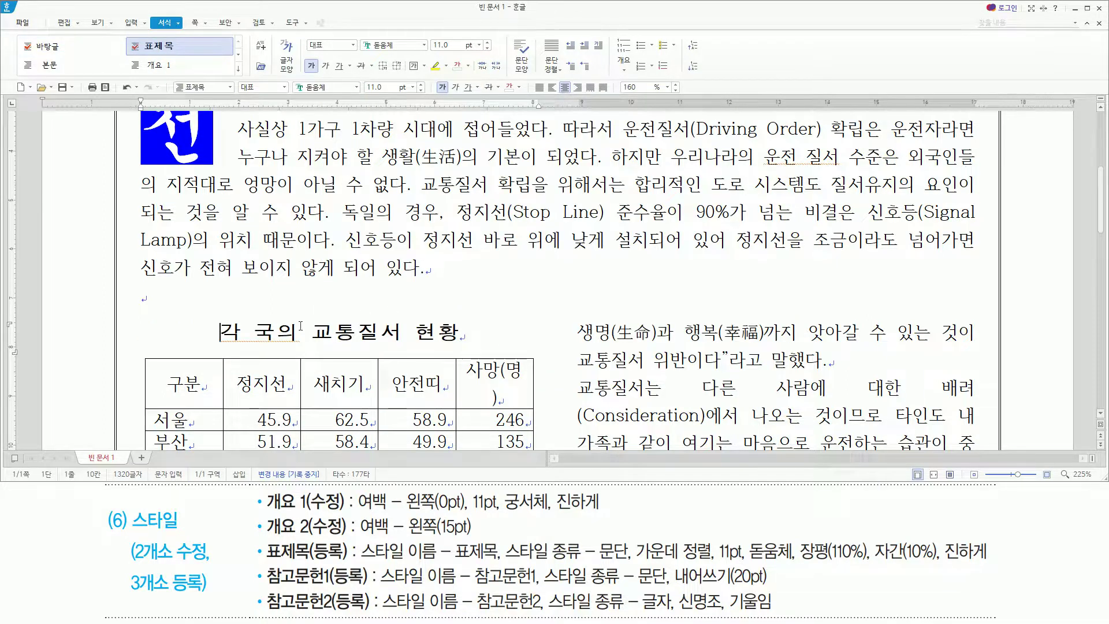
Place the cursor at the start of the heading 각 국의 교통질서와의 비교 and open the 스타일 settings
key(Hangul)
click(460, 334)
scroll(460, 334, down, 5)
mouse_move(135, 327)
mouse_down()
mouse_move(329, 362)
mouse_move(359, 356)
mouse_up()
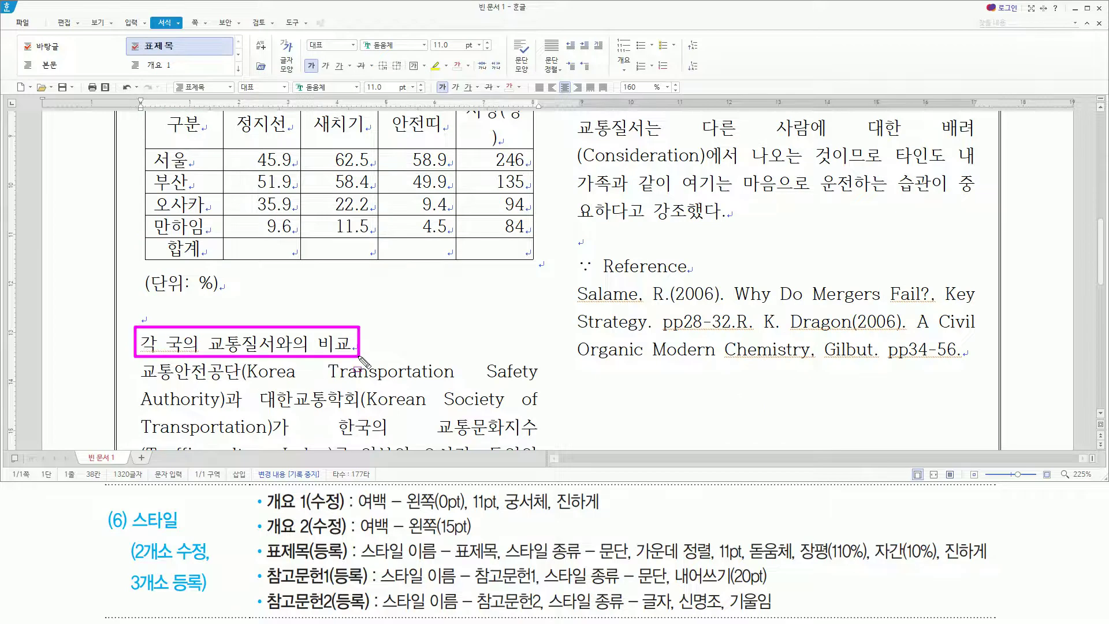
click(146, 344)
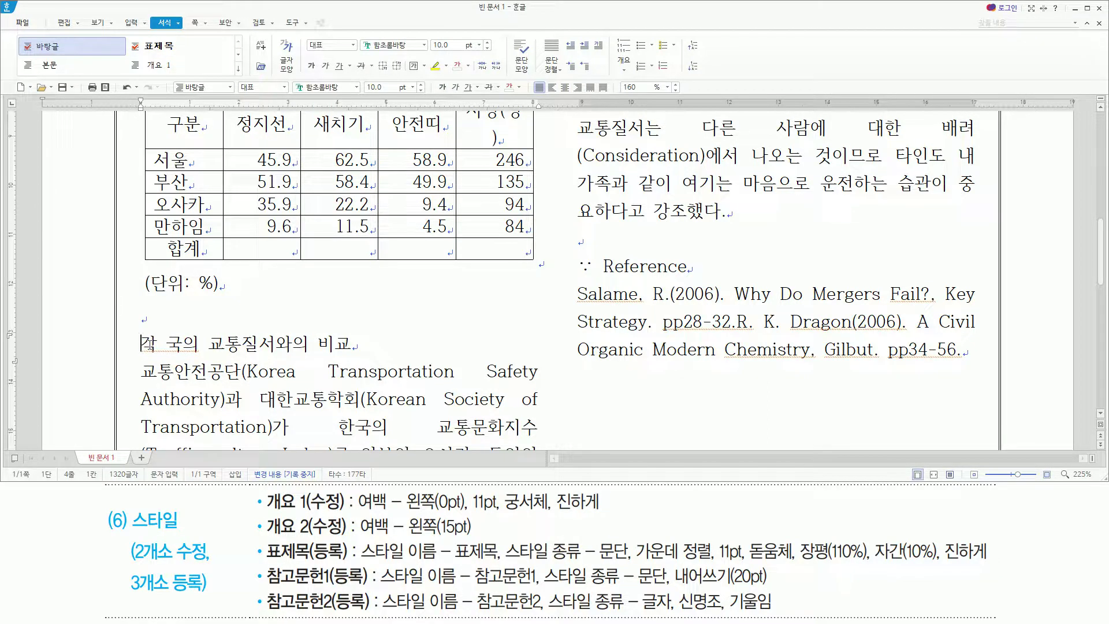
key(F6)
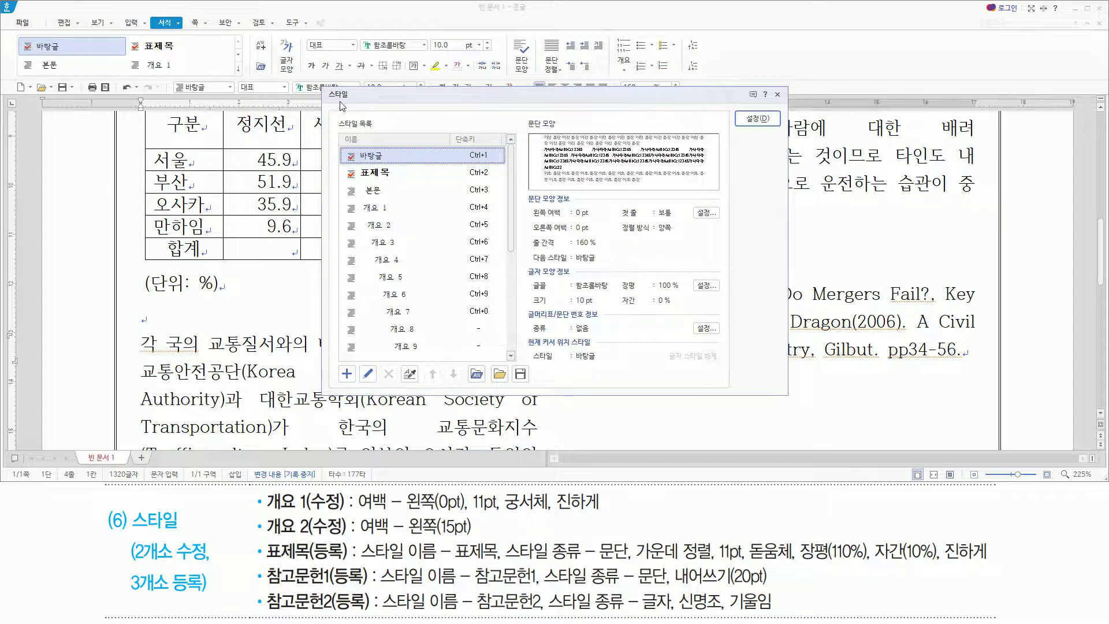
drag(261, 506, 346, 508)
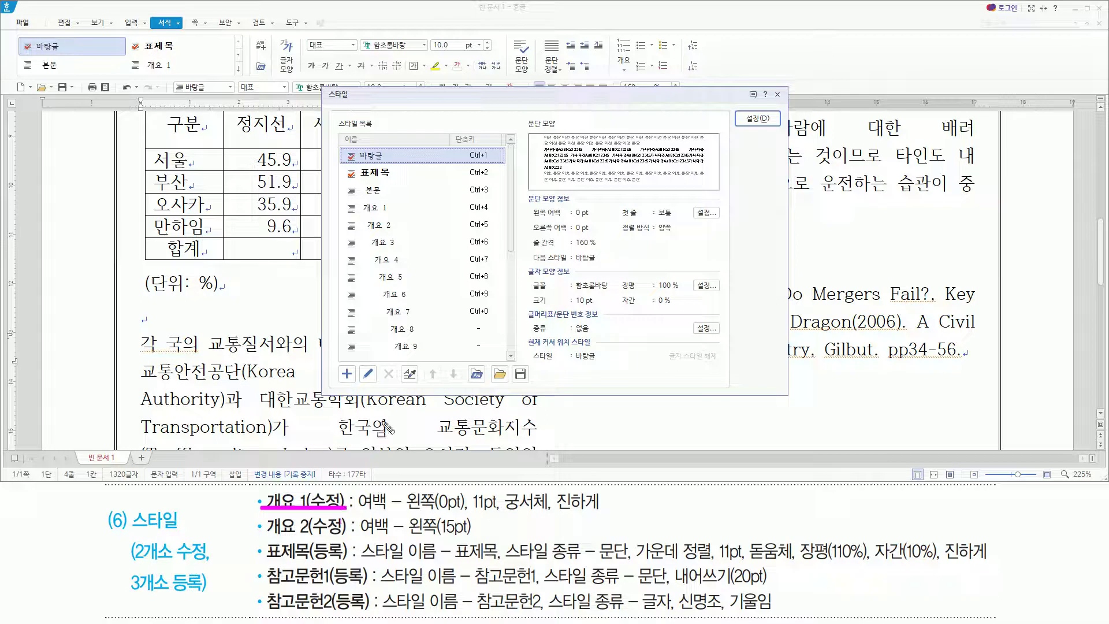
drag(353, 199, 397, 218)
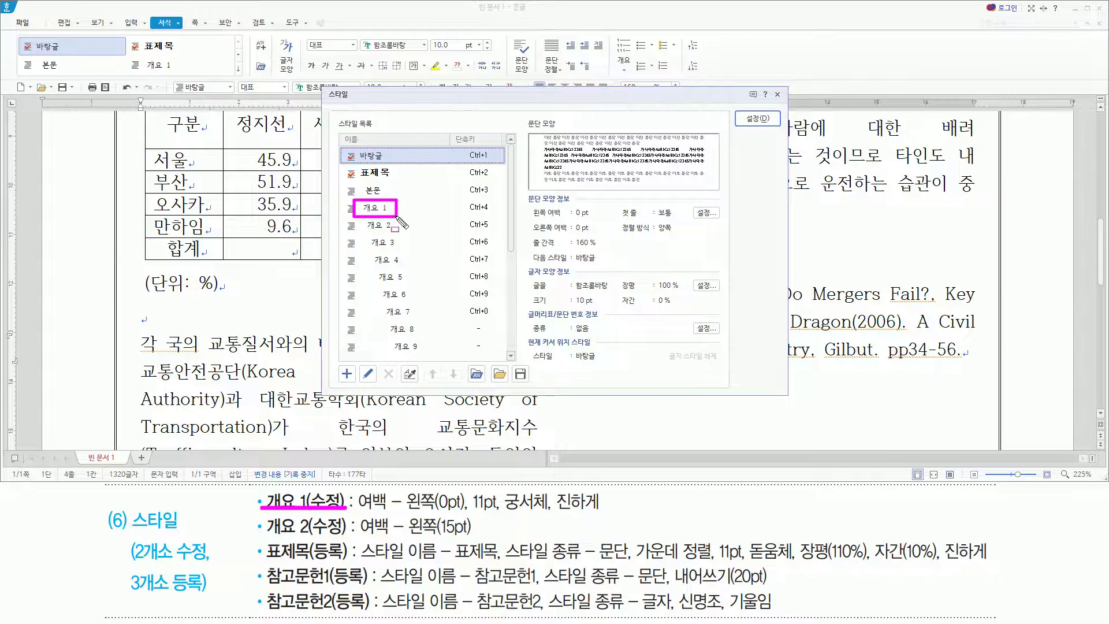
Edit the 개요 1 style's 문단 모양 so that its left margin (왼쪽 여백) is 0 pt
click(382, 208)
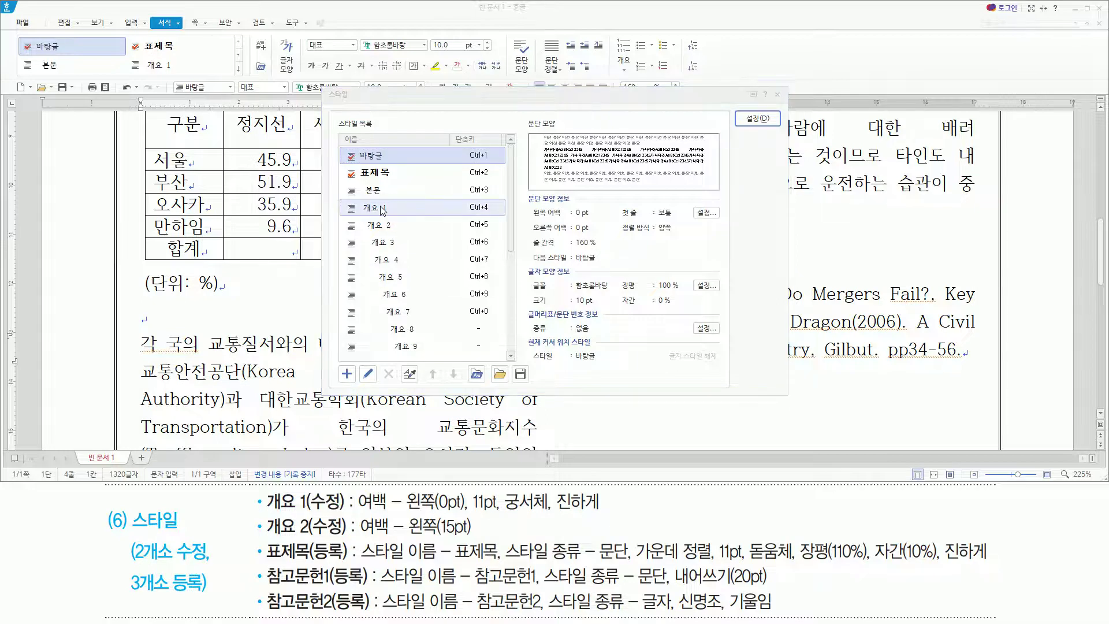
click(382, 208)
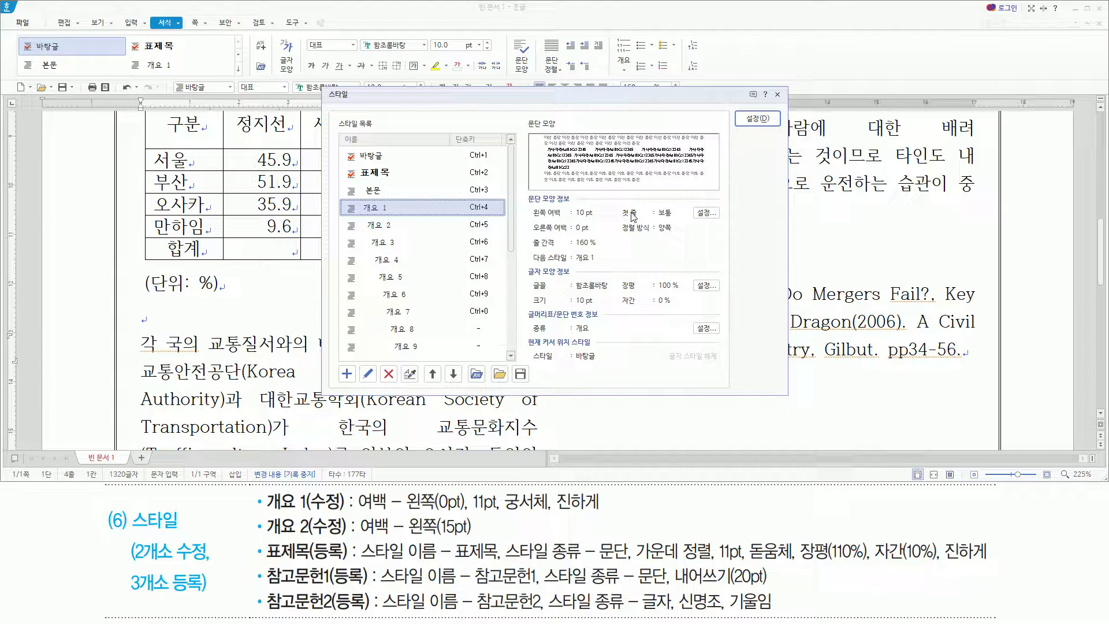
key(alt)
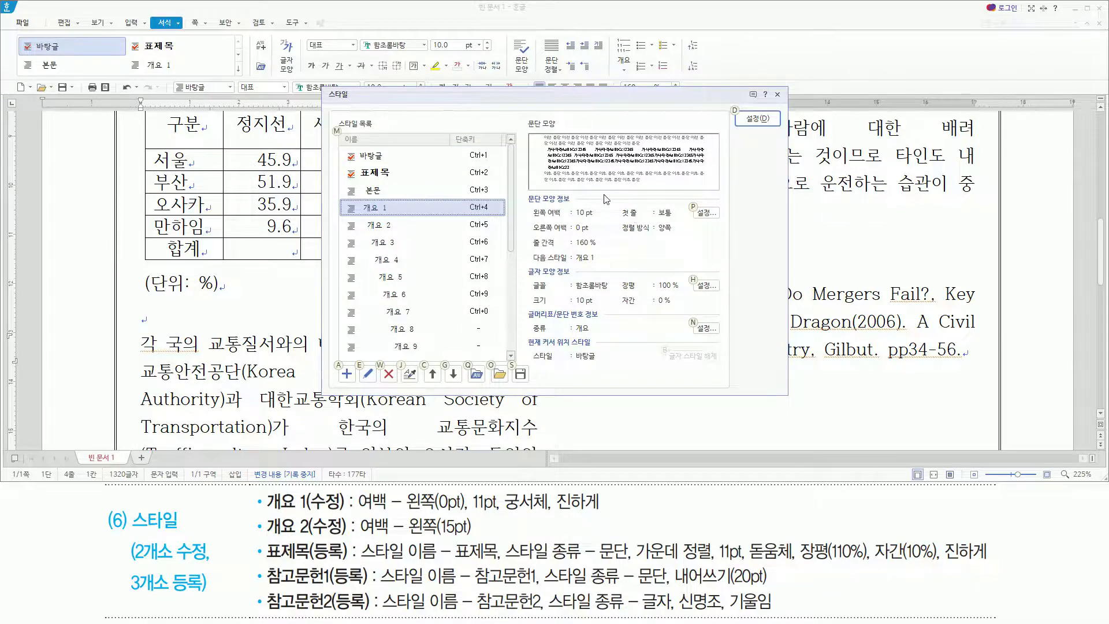
key(e)
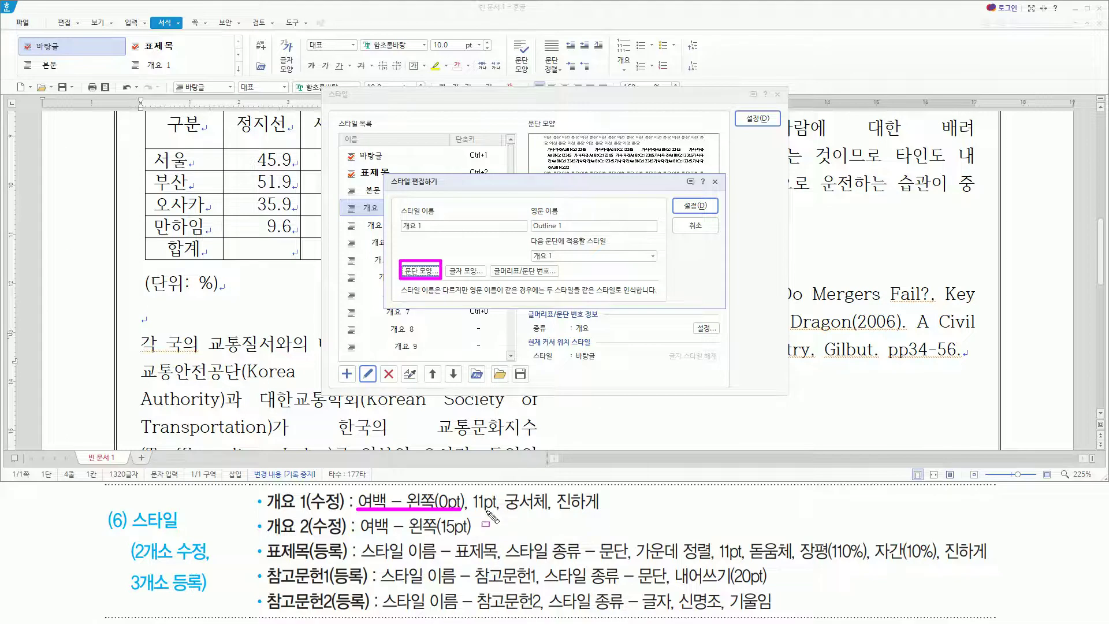
drag(473, 511, 594, 510)
drag(448, 261, 483, 280)
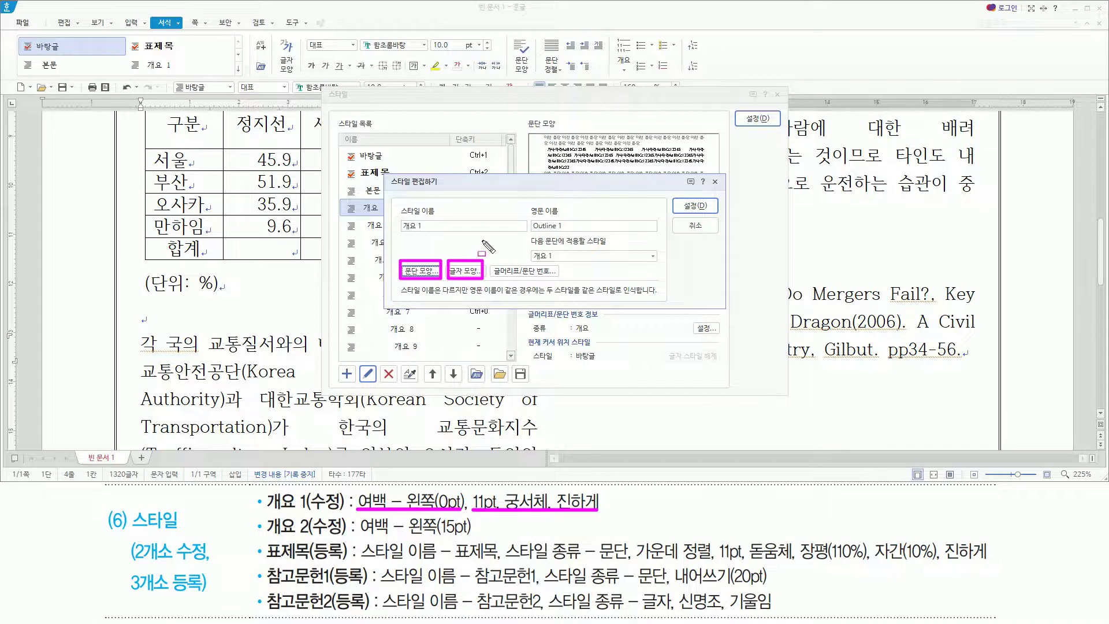
key(Escape)
key(alt)
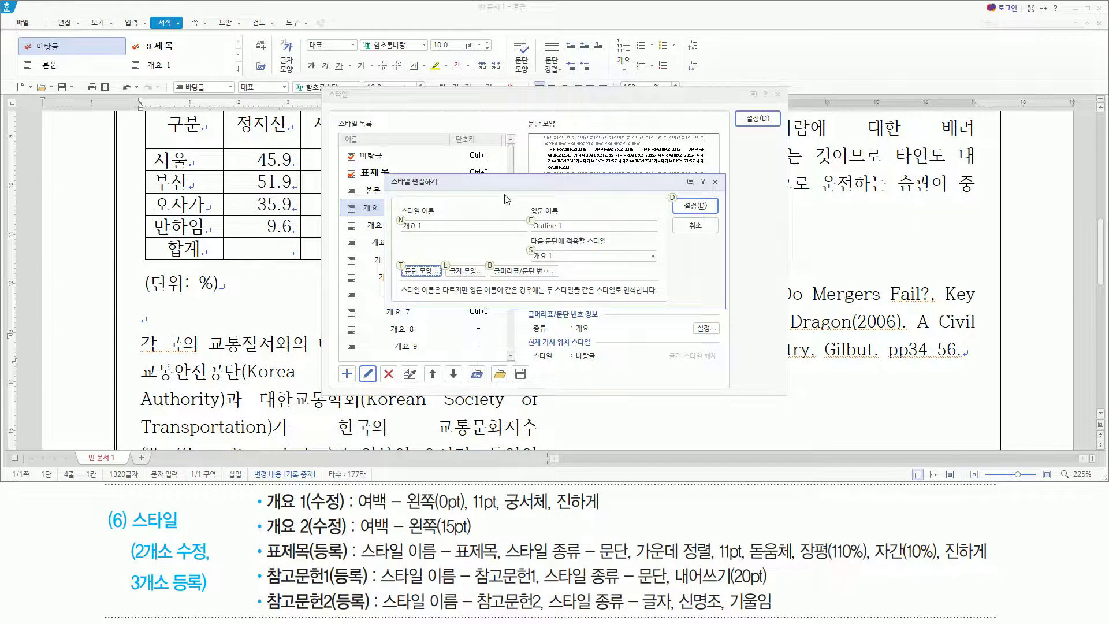
key(alt+t)
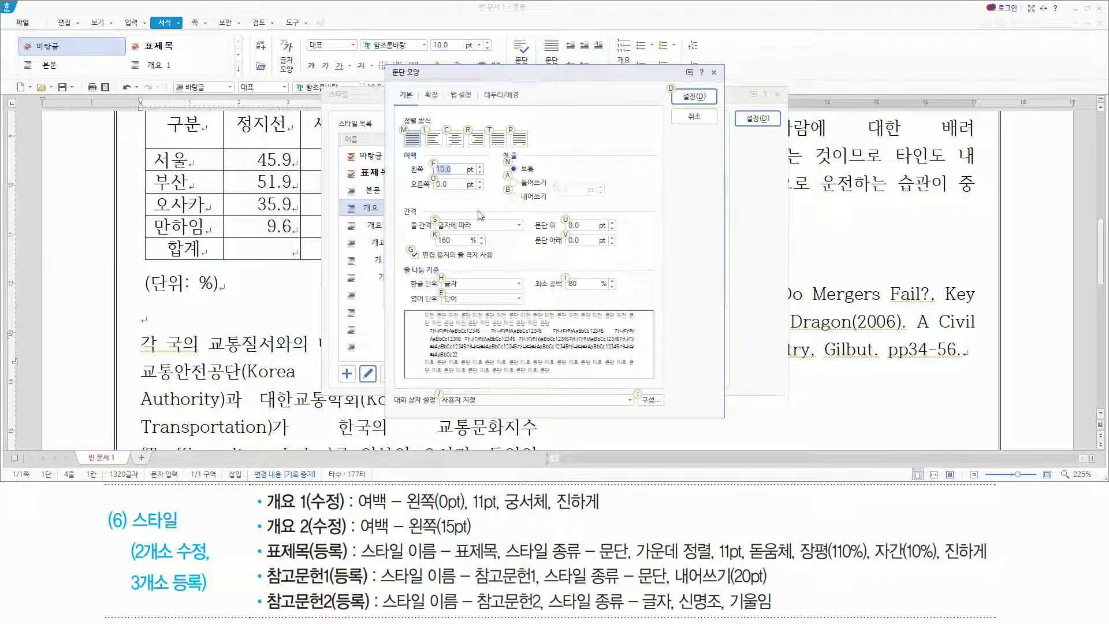
double_click(444, 170)
text(0)
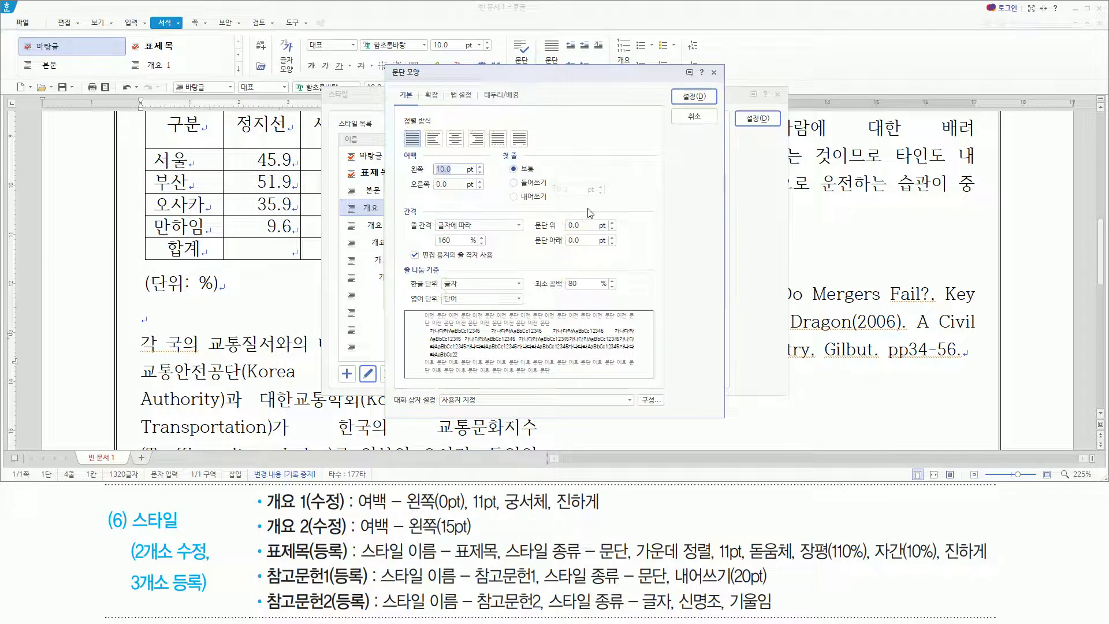
drag(407, 155, 472, 182)
key(Escape)
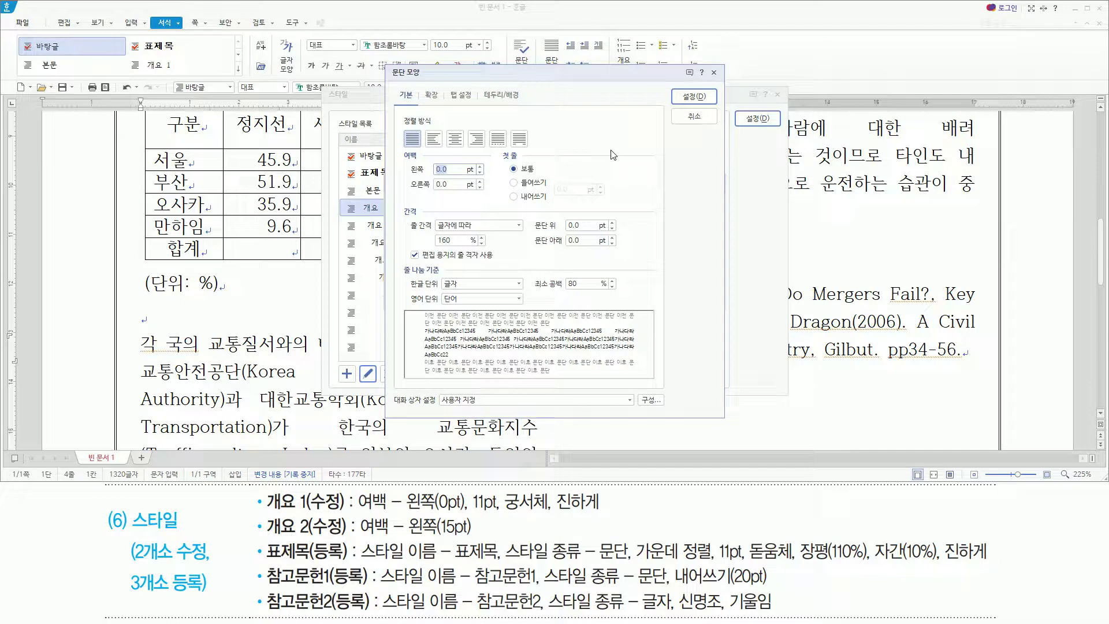
key(Return)
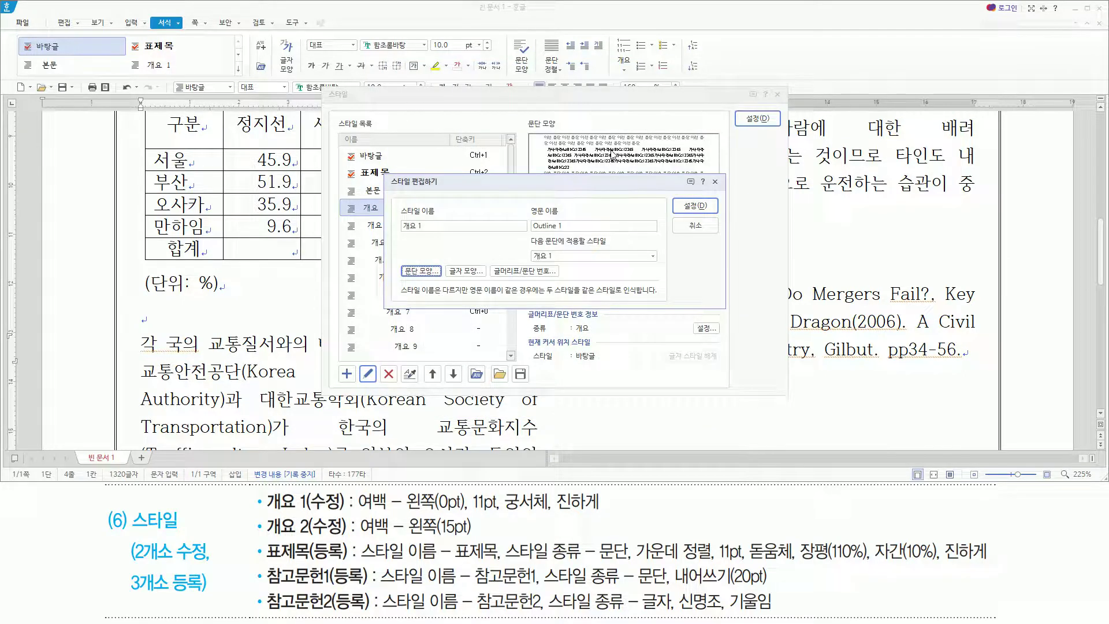
In the 개요 1 style's 글자 모양, set the font to 궁서체 and the size to 11 pt
key(alt)
key(l)
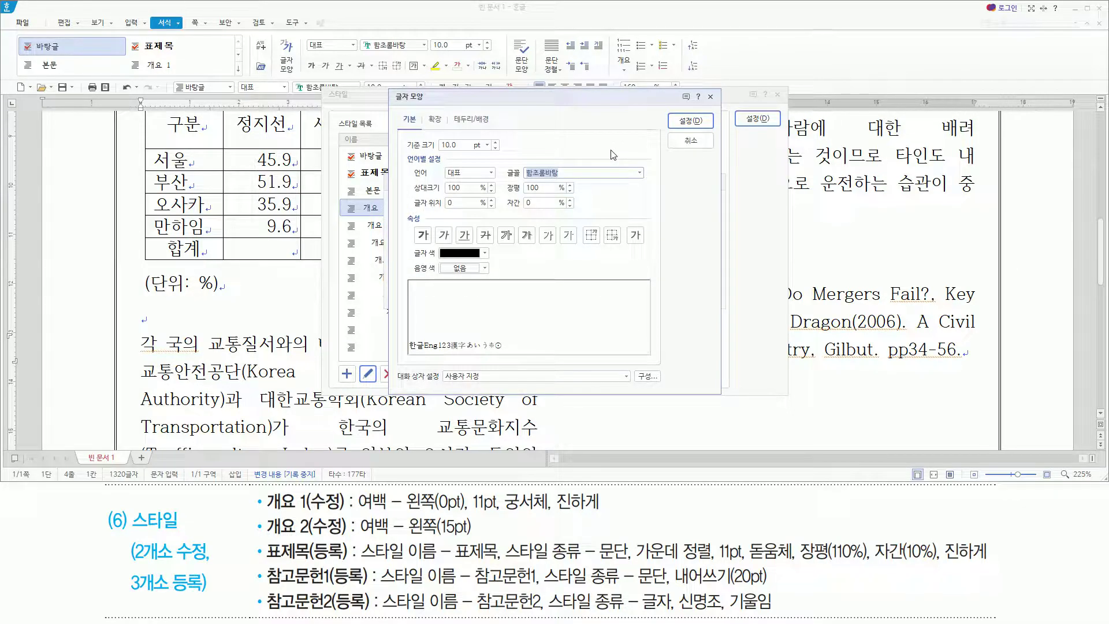
text(궁서)
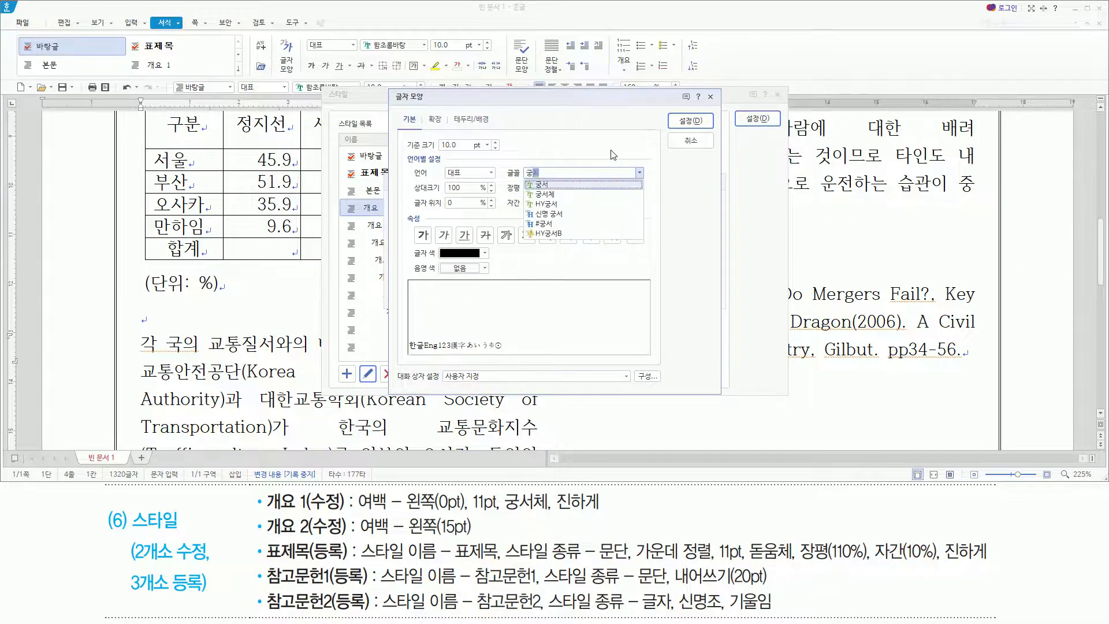
key(BackSpace)
key(BackSpace)
text(체)
key(Return)
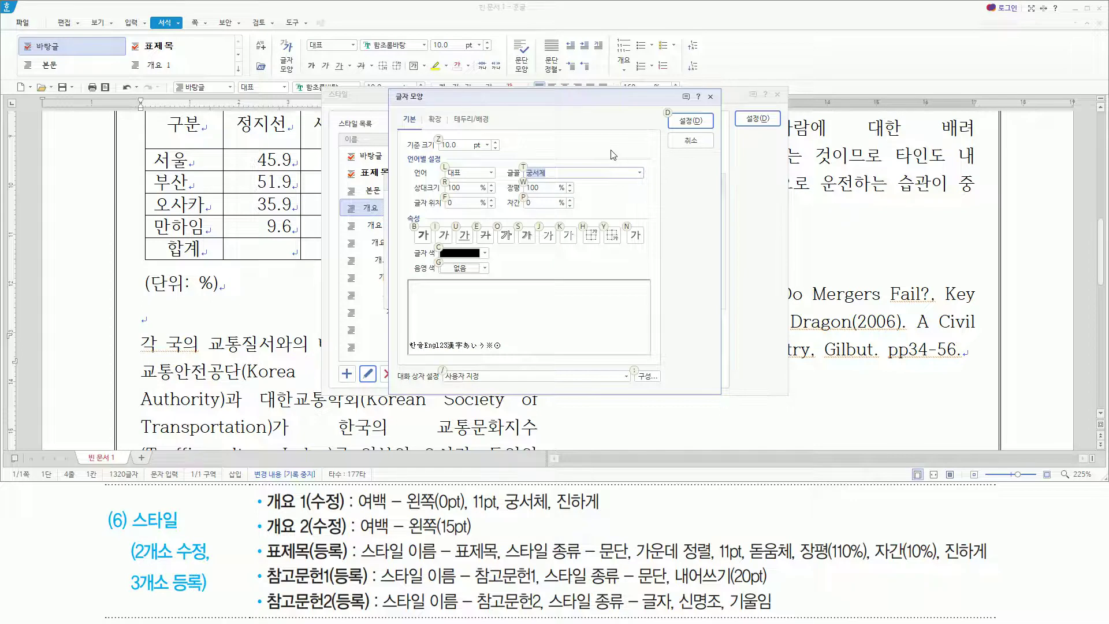
key(alt+z)
text(11)
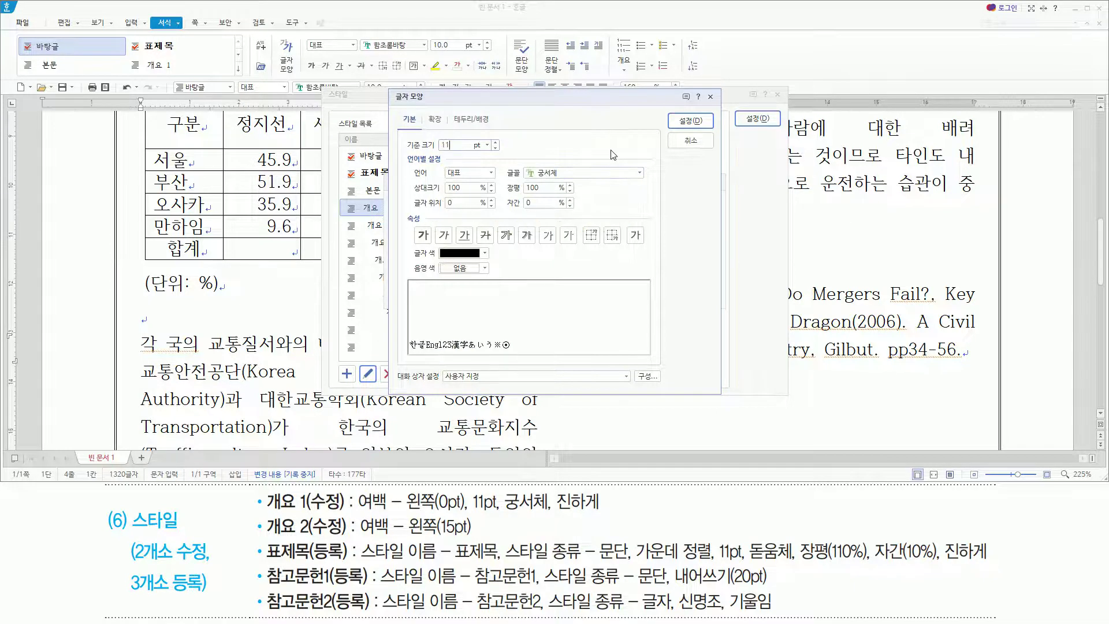
Turn on 진하게 for the 개요 1 style and confirm its 글자 모양 settings
key(alt)
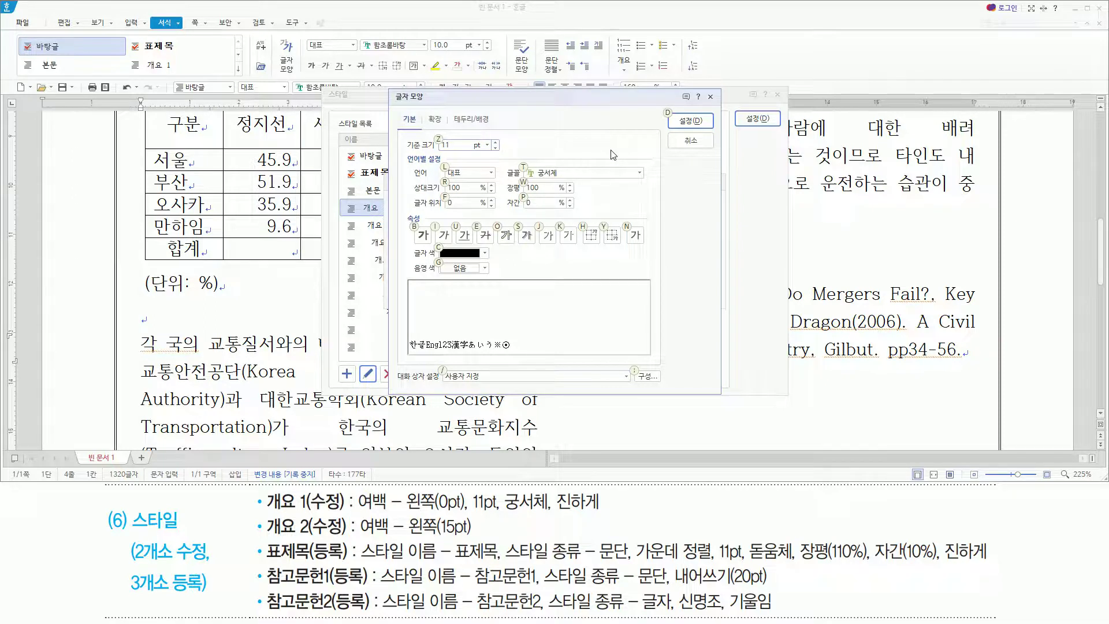
key(alt+b)
drag(523, 161, 572, 179)
drag(436, 134, 475, 153)
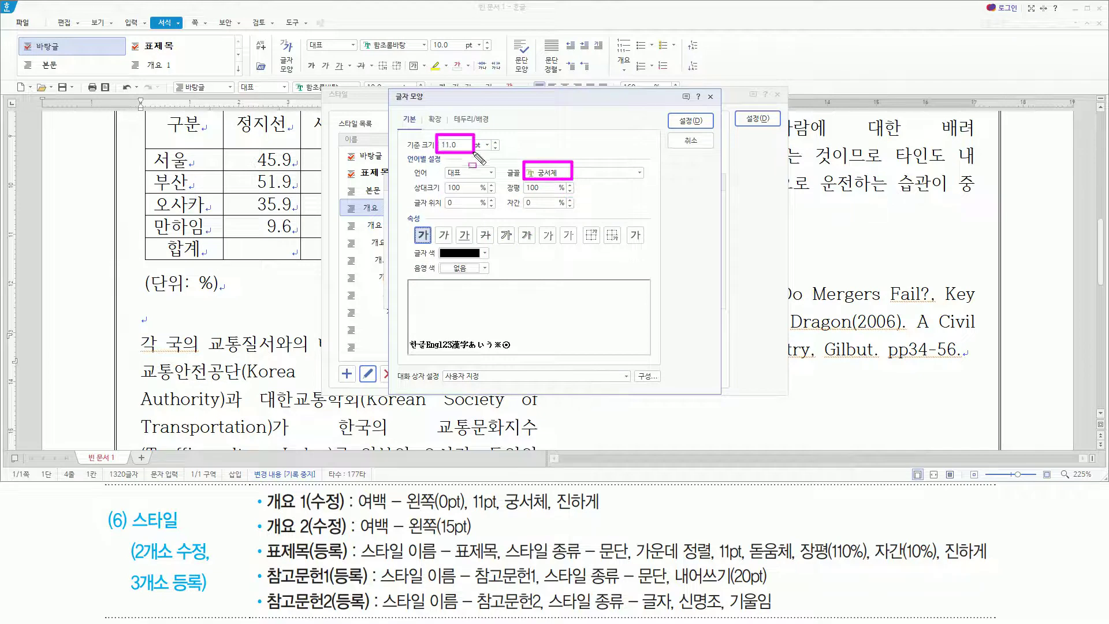
drag(414, 222, 431, 249)
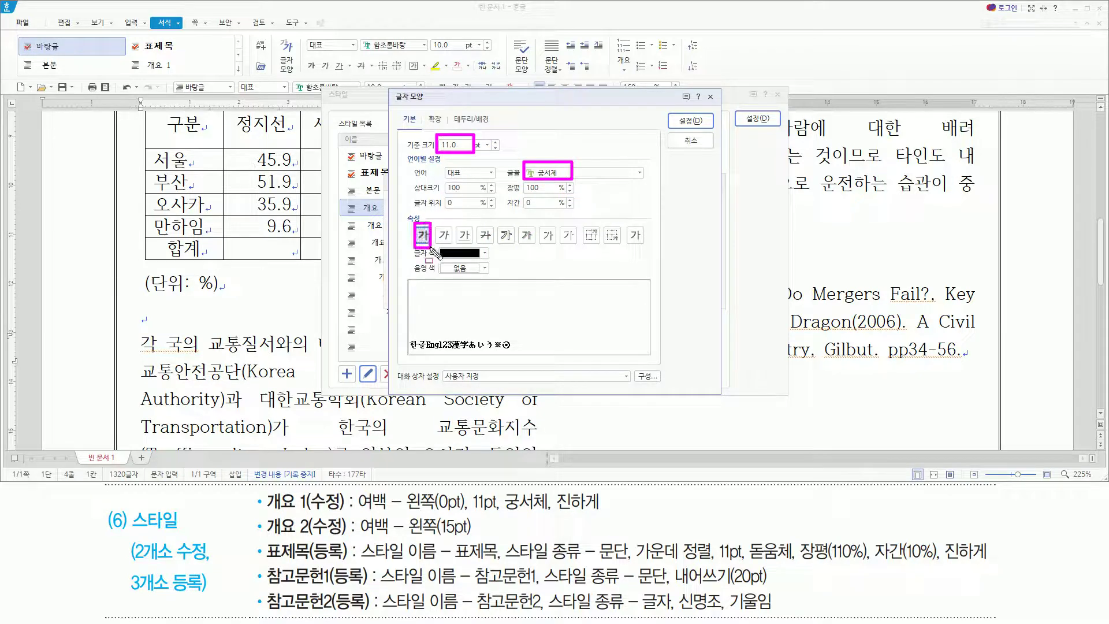
key(Escape)
key(Return)
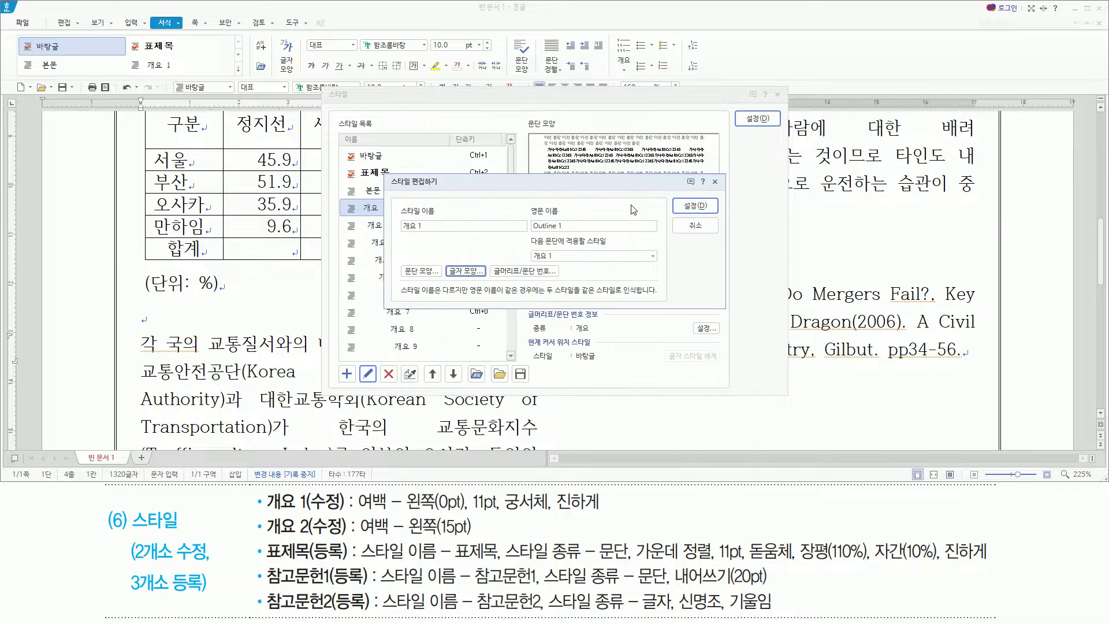
Confirm the 개요 1 style edits and apply the style to the heading 각 국의 교통질서와의 비교
mouse_move(403, 258)
mouse_down()
mouse_move(418, 281)
mouse_move(489, 282)
mouse_up()
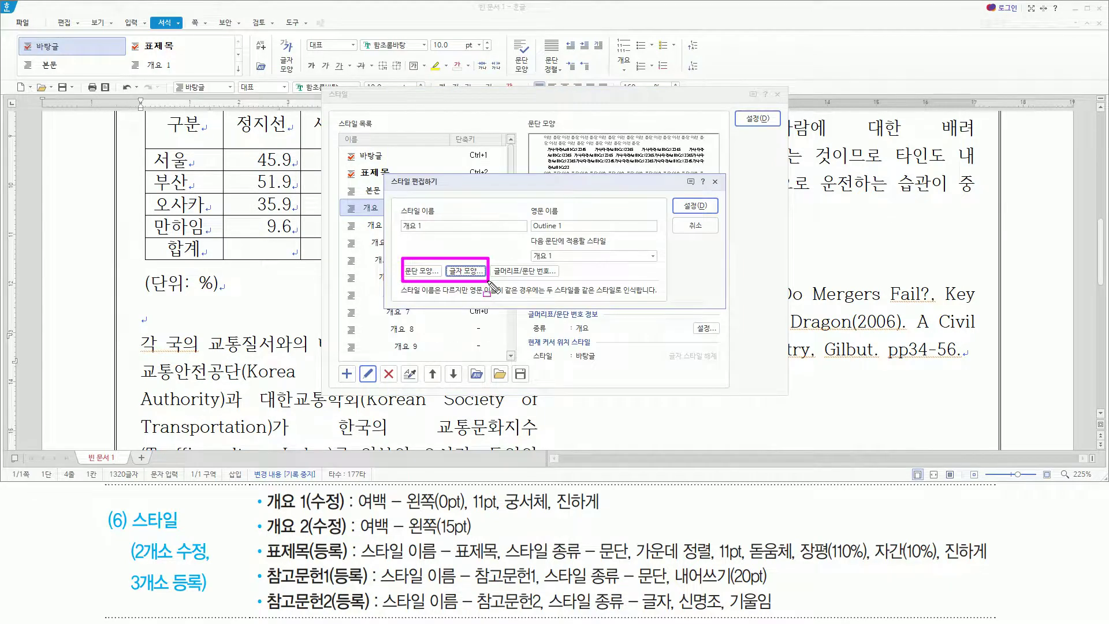
mouse_move(680, 193)
mouse_down()
mouse_move(694, 213)
mouse_move(715, 219)
mouse_up()
click(695, 207)
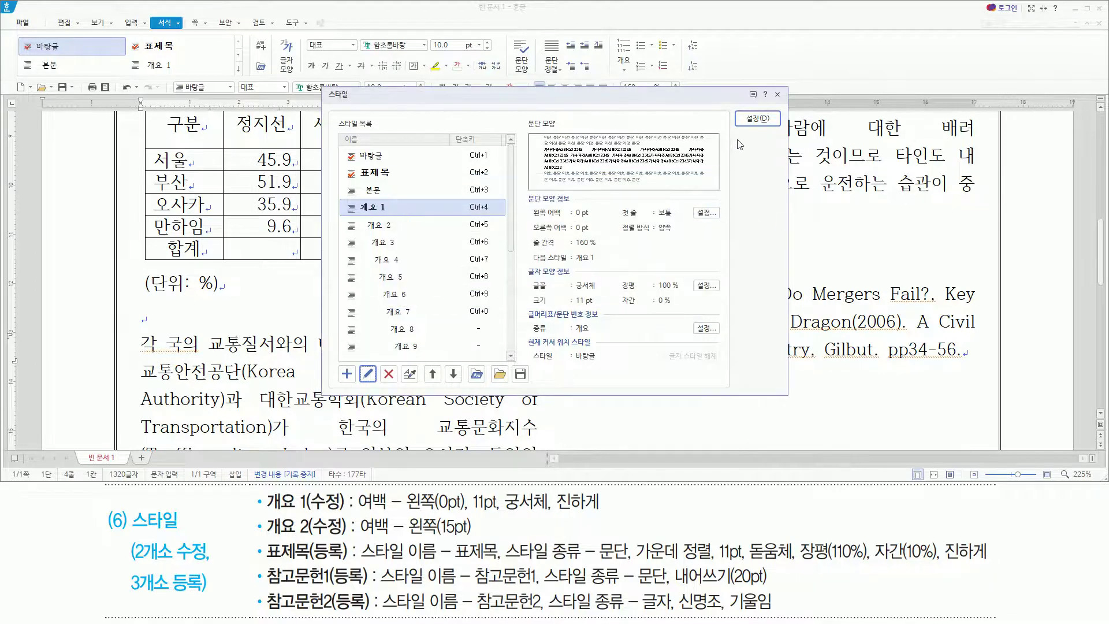
drag(737, 106, 773, 130)
click(757, 118)
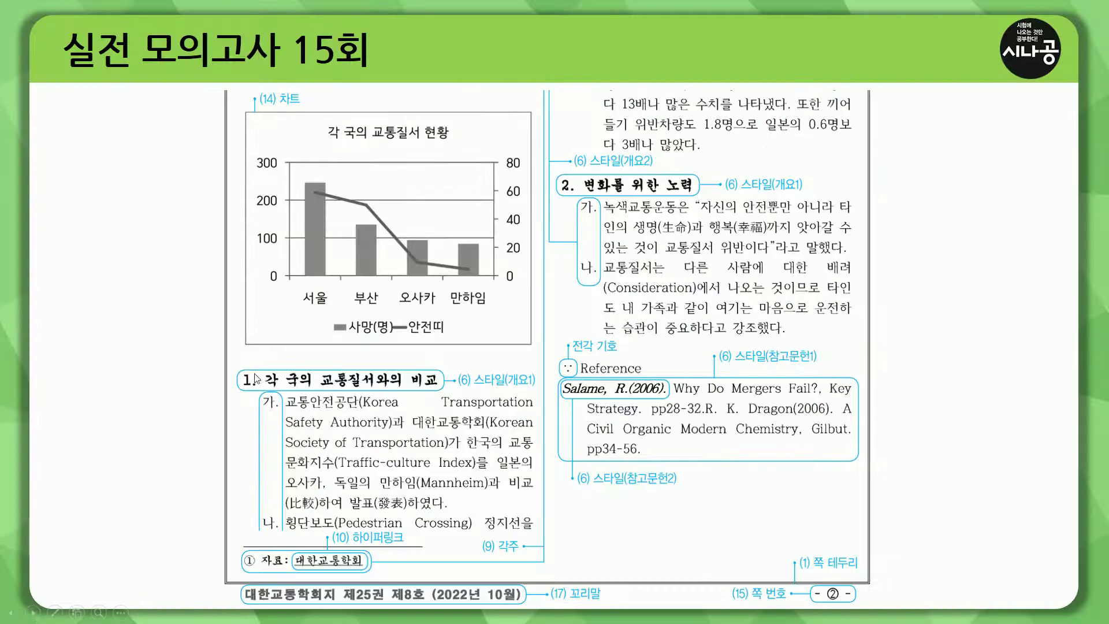
drag(209, 390, 536, 391)
drag(257, 394, 279, 411)
drag(254, 516, 284, 531)
key(e)
key(Page_Up)
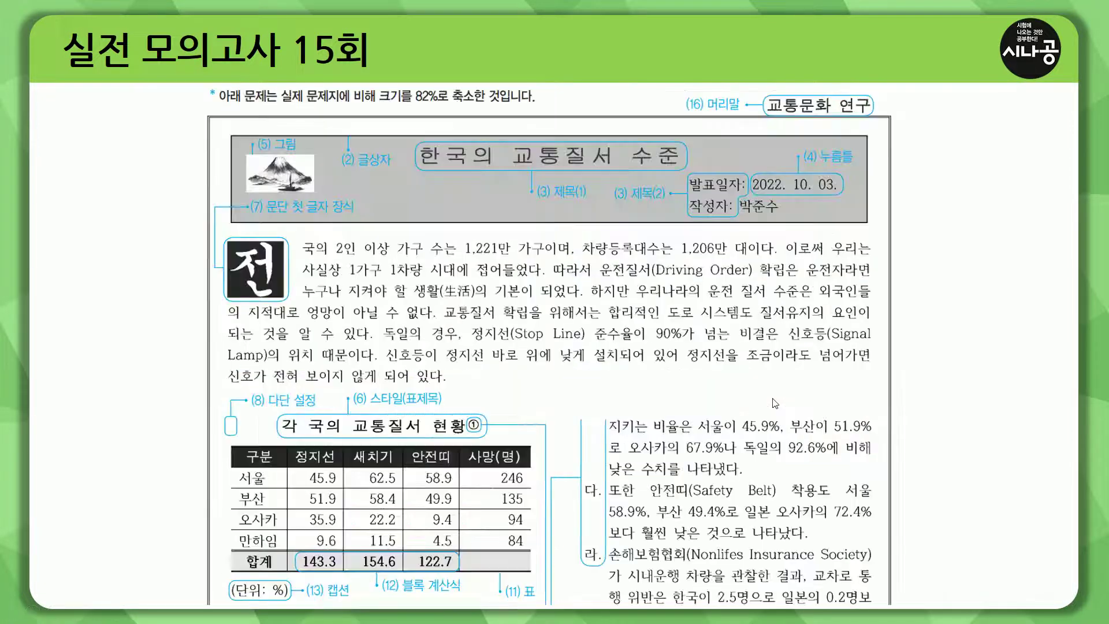
drag(580, 475, 599, 509)
mouse_move(579, 547)
mouse_down()
mouse_move(601, 556)
mouse_move(598, 573)
mouse_up()
key(e)
key(Page_Down)
drag(237, 366, 265, 385)
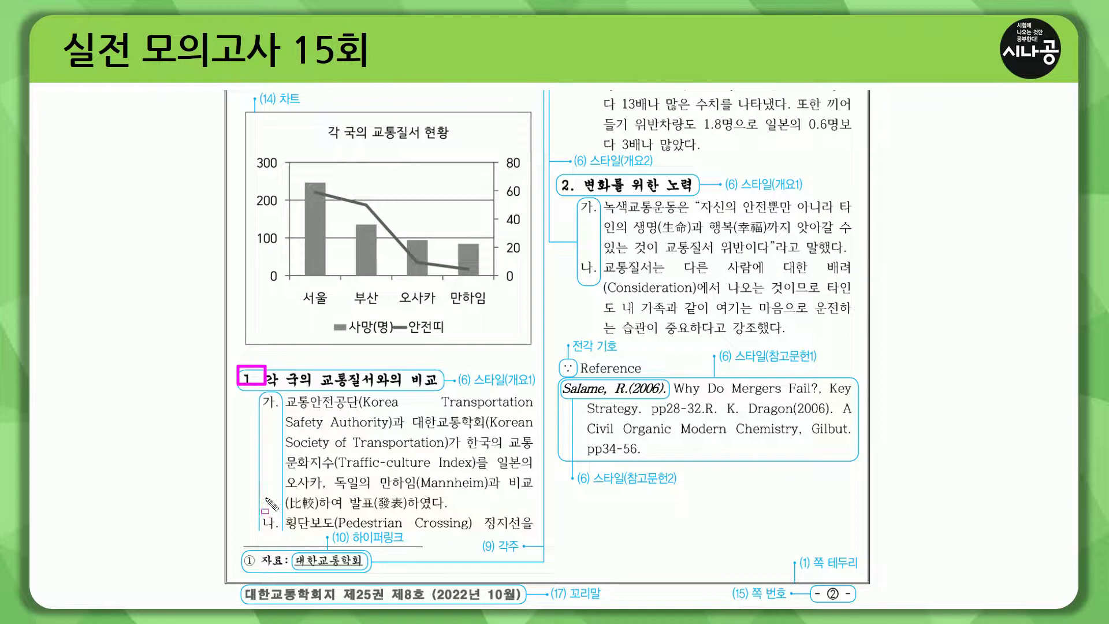
mouse_move(587, 168)
mouse_down()
mouse_move(683, 183)
mouse_move(674, 152)
mouse_move(660, 152)
mouse_up()
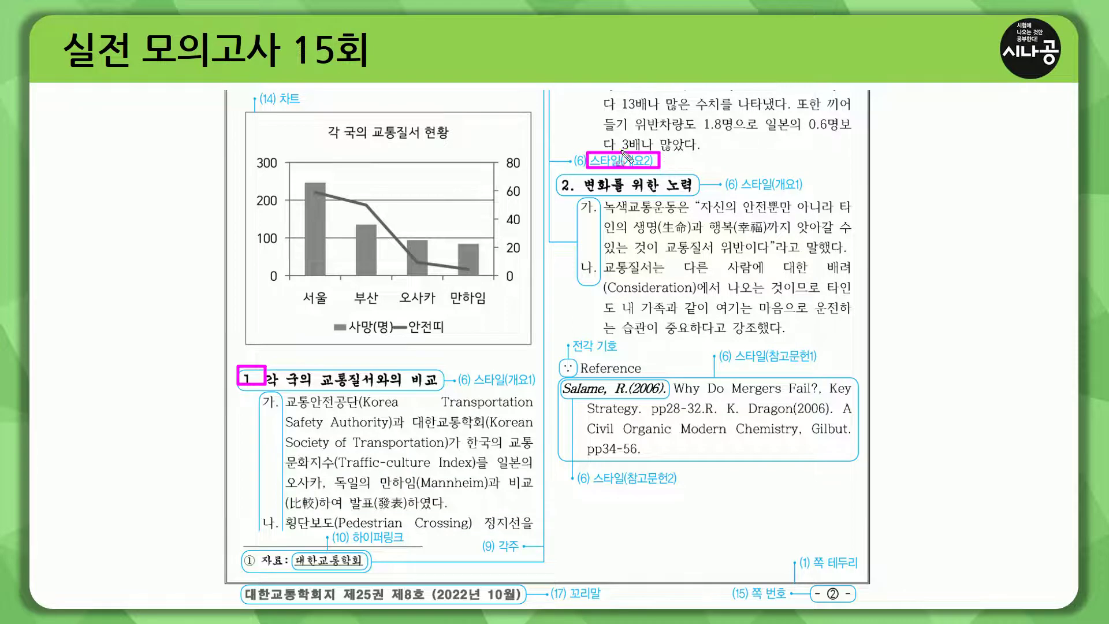
key(e)
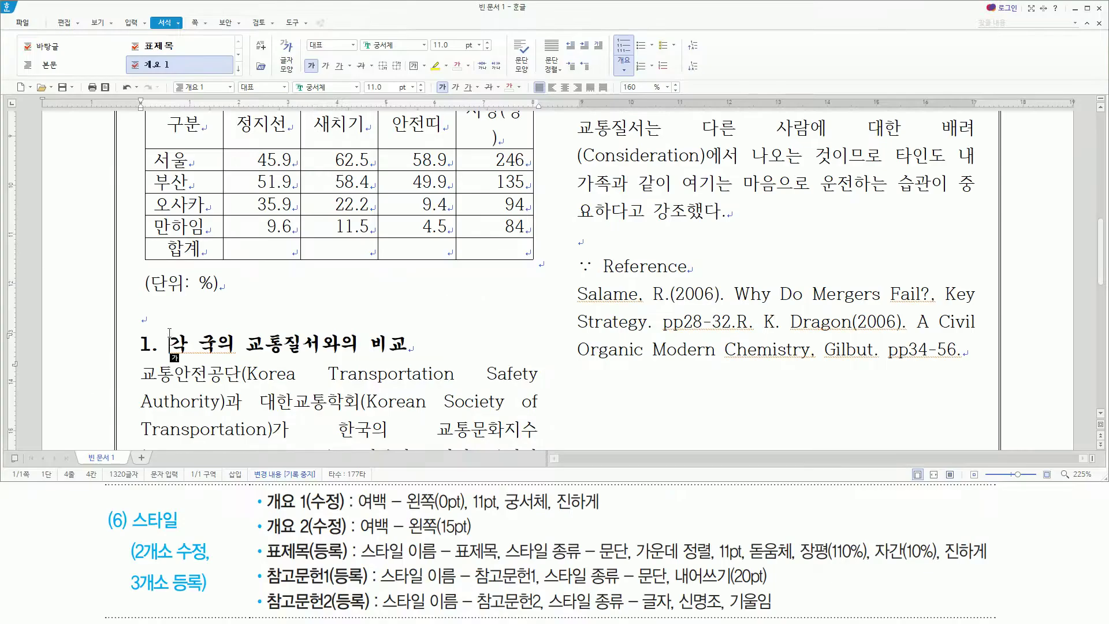
Select the body paragraphs under the first heading, from 교통안전공단(Korea Transportation Safety Authority) through the sentence ending 3배나 많았다
click(341, 225)
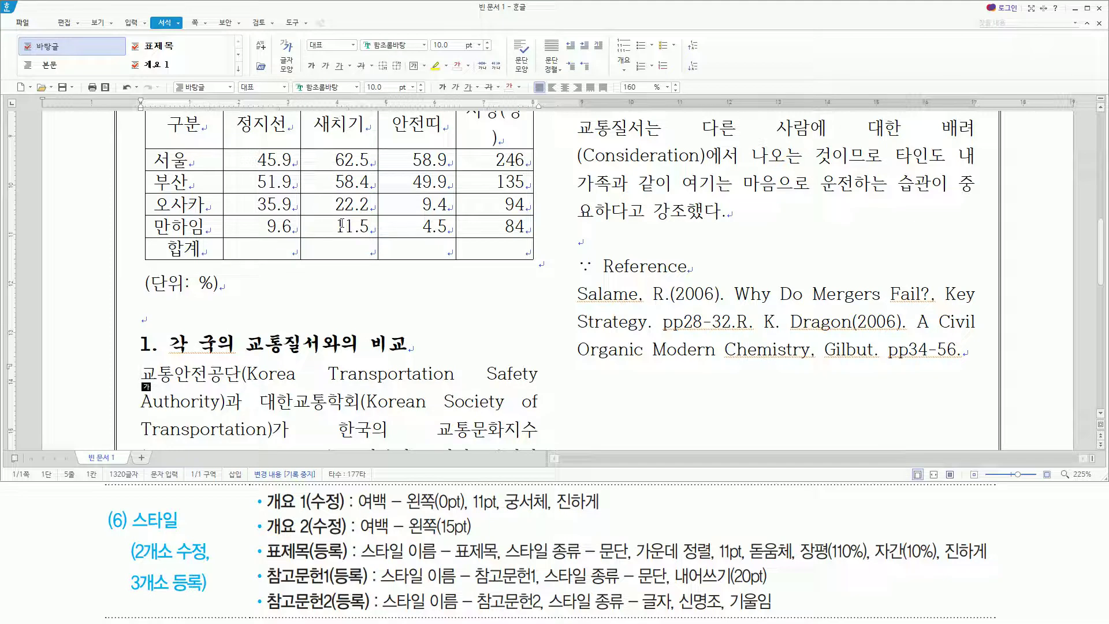
key(shift+Down)
key(shift+Down)
key(shift+Down)
key(shift+Down)
key(shift+Down)
key(shift+Down)
key(shift+Down)
key(shift+Down)
key(shift+Down)
key(shift+Down)
key(shift+Down)
key(shift+Down)
key(shift+Down)
key(shift+Down)
key(shift+Down)
key(shift+Down)
key(shift+Down)
key(shift+Down)
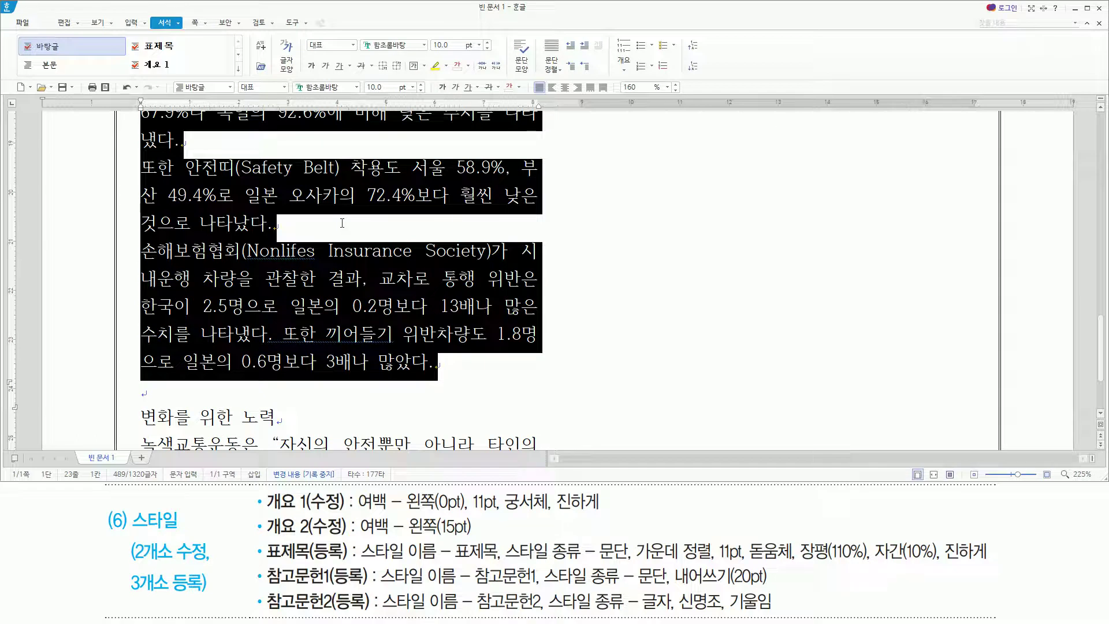
Open the 스타일 settings for the selected paragraphs and choose the 개요 2 style
key(F6)
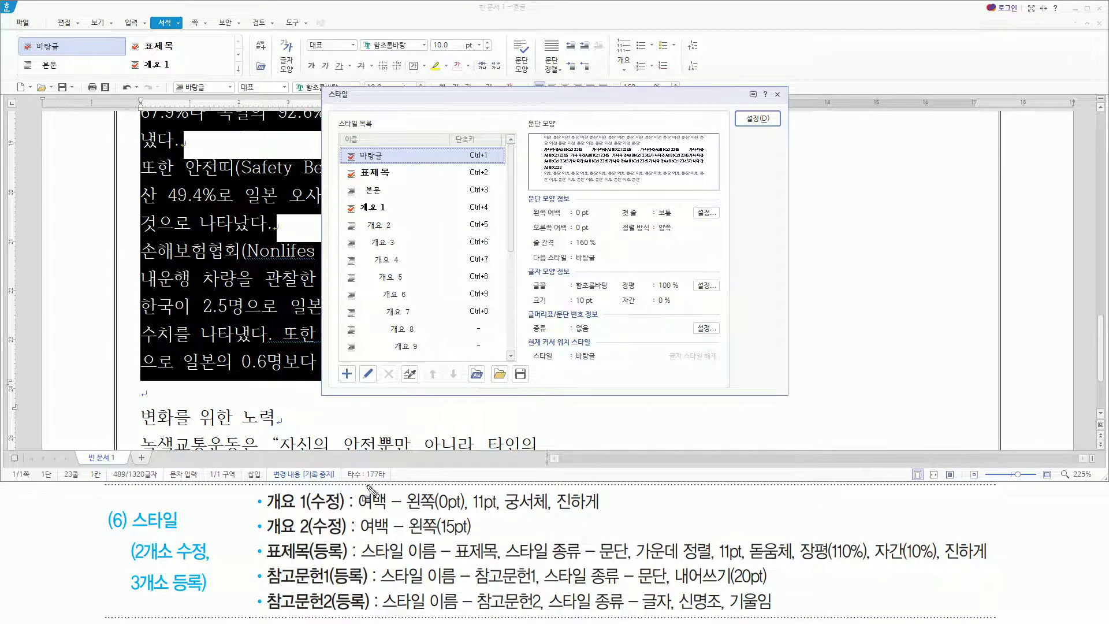
mouse_move(263, 516)
mouse_down()
mouse_move(285, 538)
mouse_move(312, 539)
mouse_up()
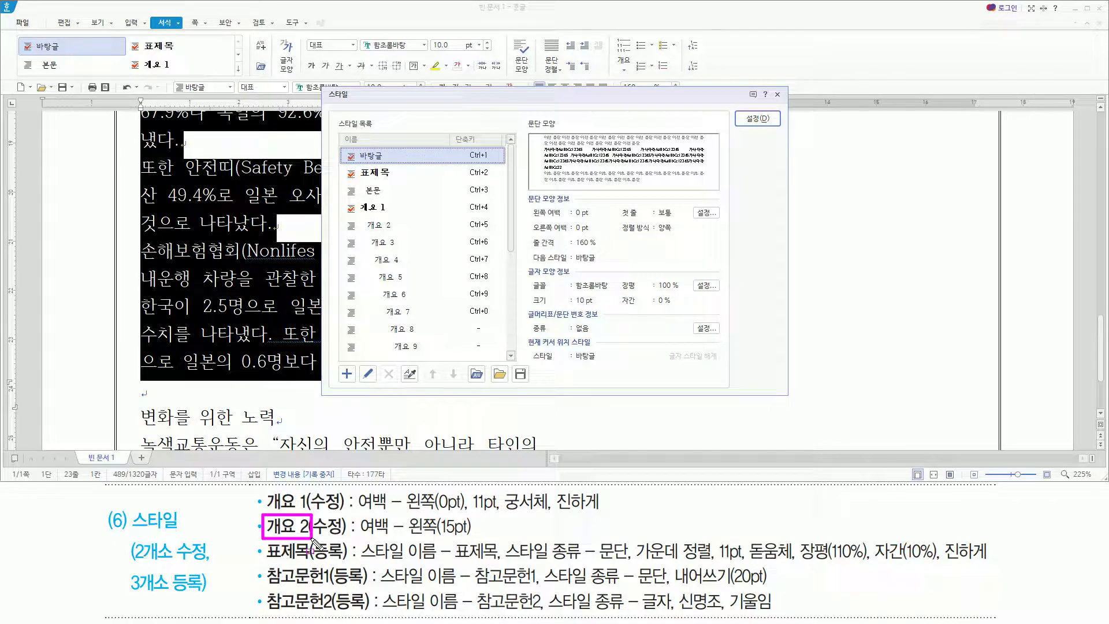
drag(358, 217, 403, 233)
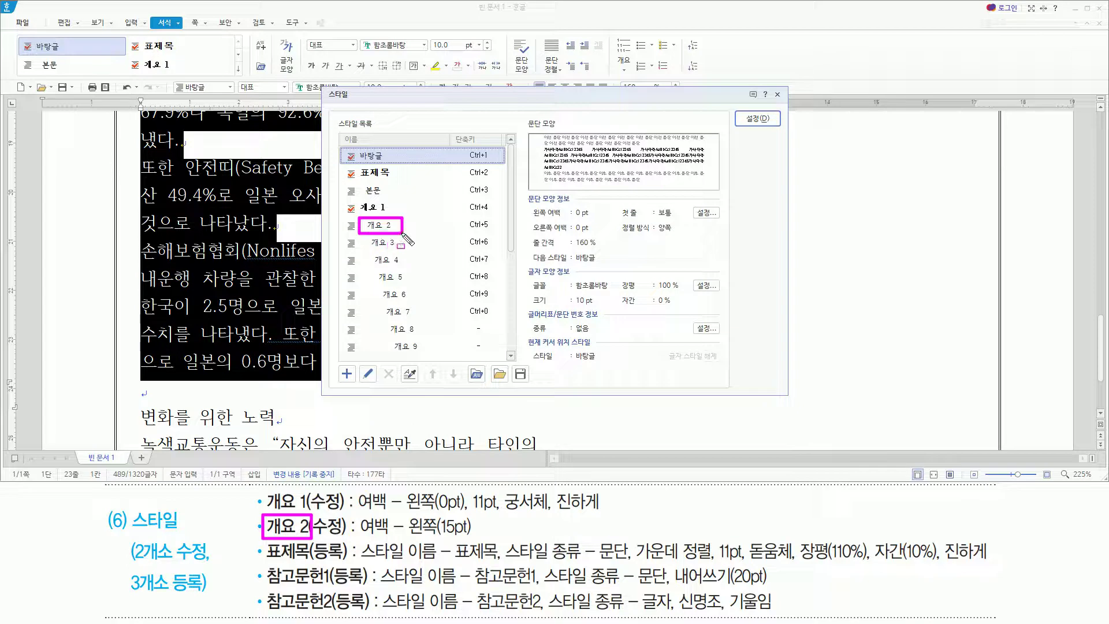
click(397, 228)
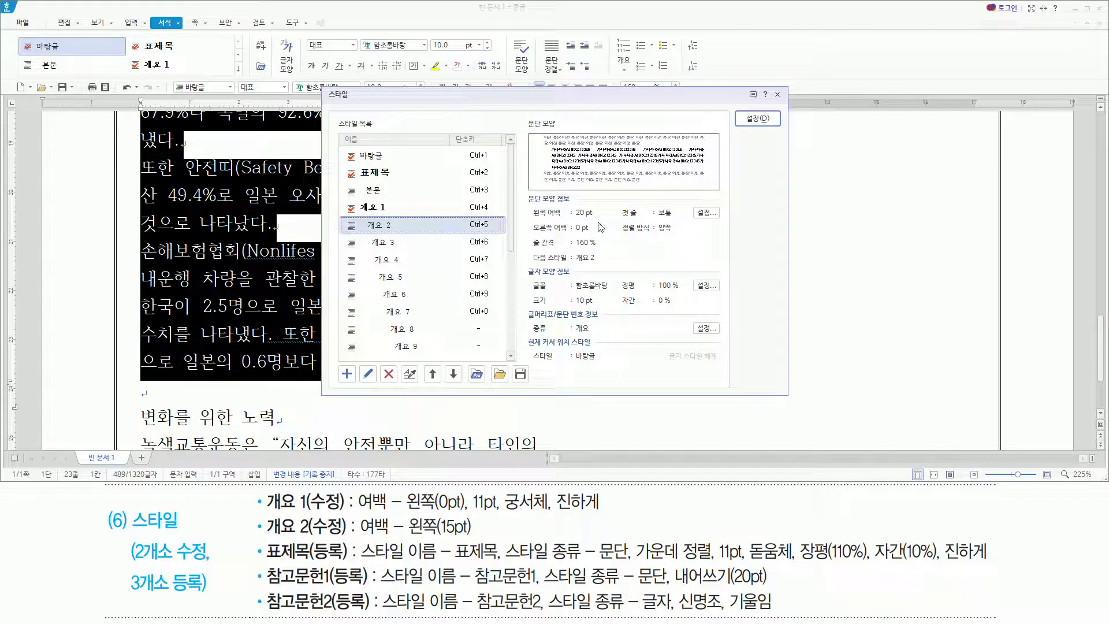
Edit the 개요 2 style's paragraph settings to set the left margin to 15 pt
key(alt)
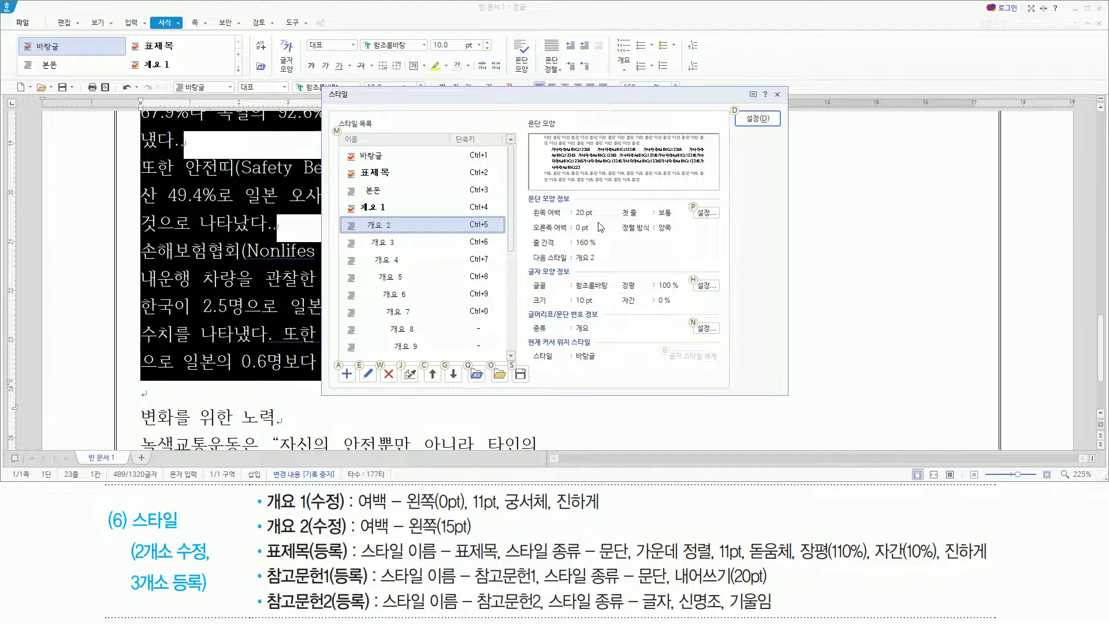
key(e)
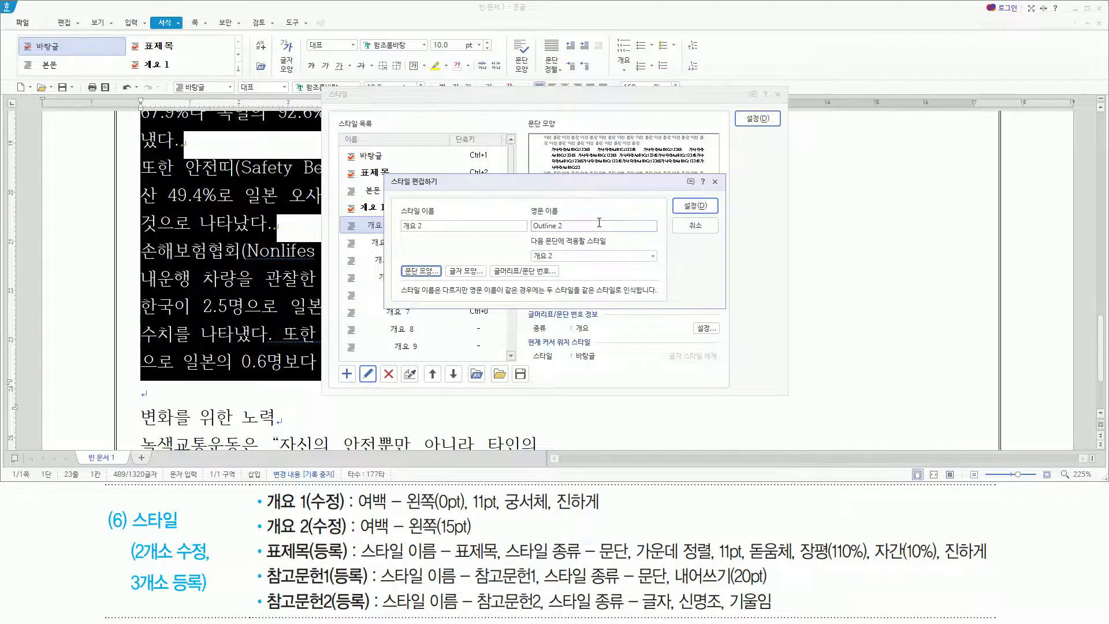
mouse_move(388, 175)
mouse_down()
mouse_move(427, 282)
mouse_move(616, 281)
mouse_move(726, 309)
mouse_up()
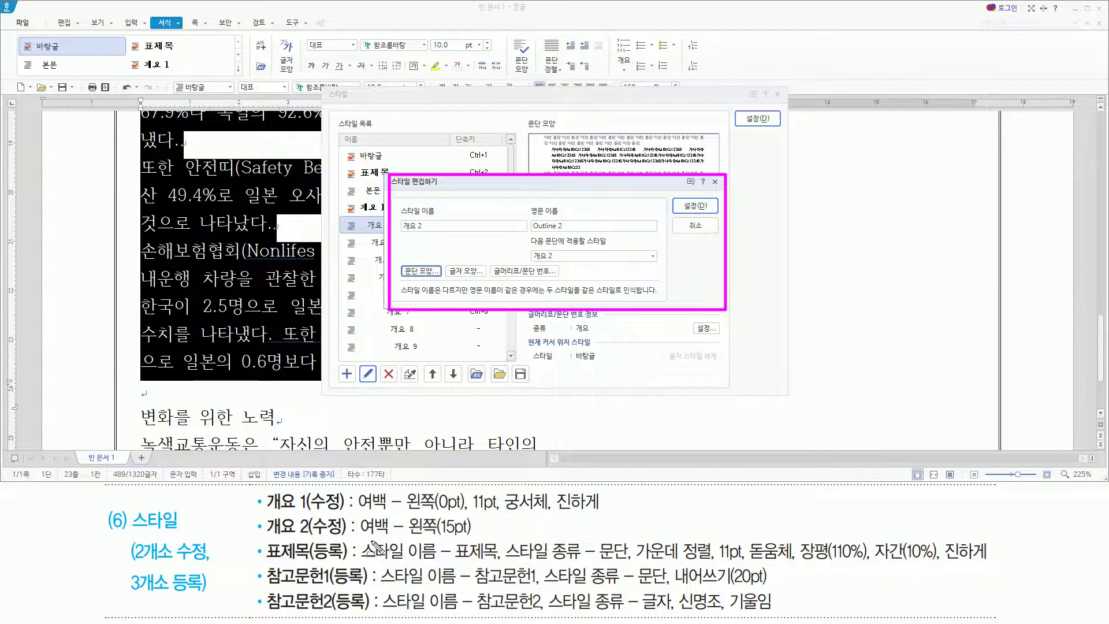
drag(490, 540, 475, 541)
drag(403, 259, 438, 280)
key(Escape)
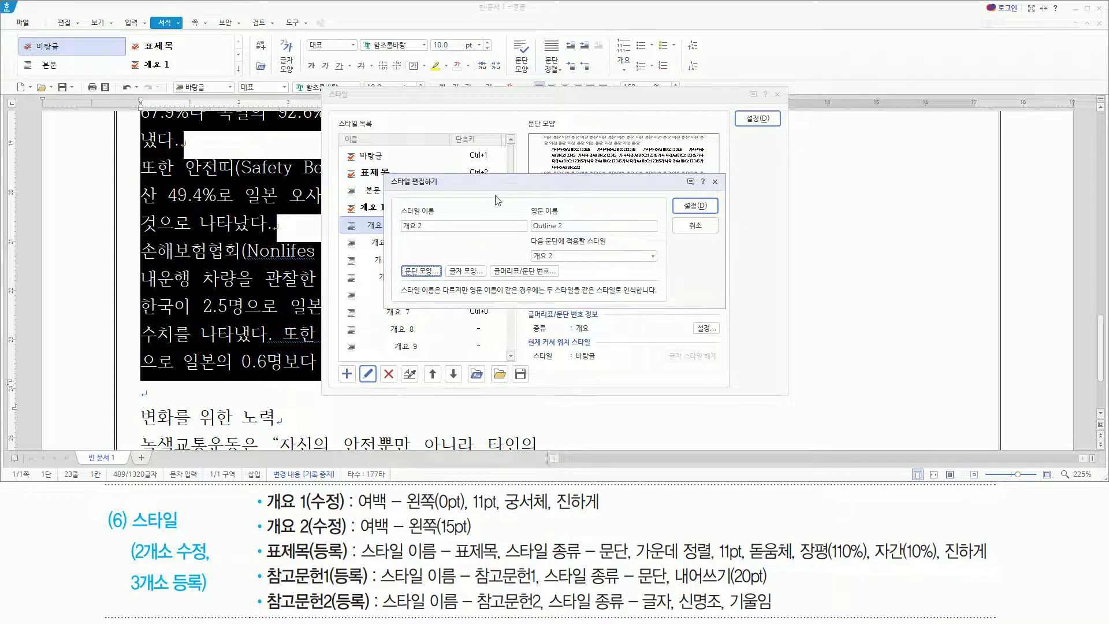
key(alt)
key(t)
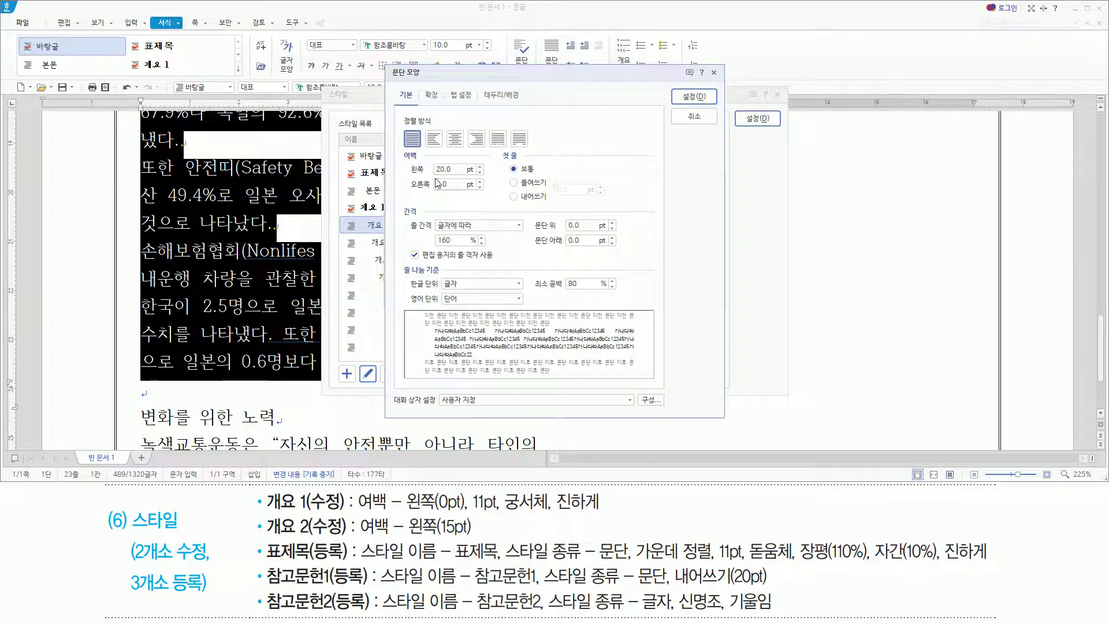
drag(406, 162, 467, 175)
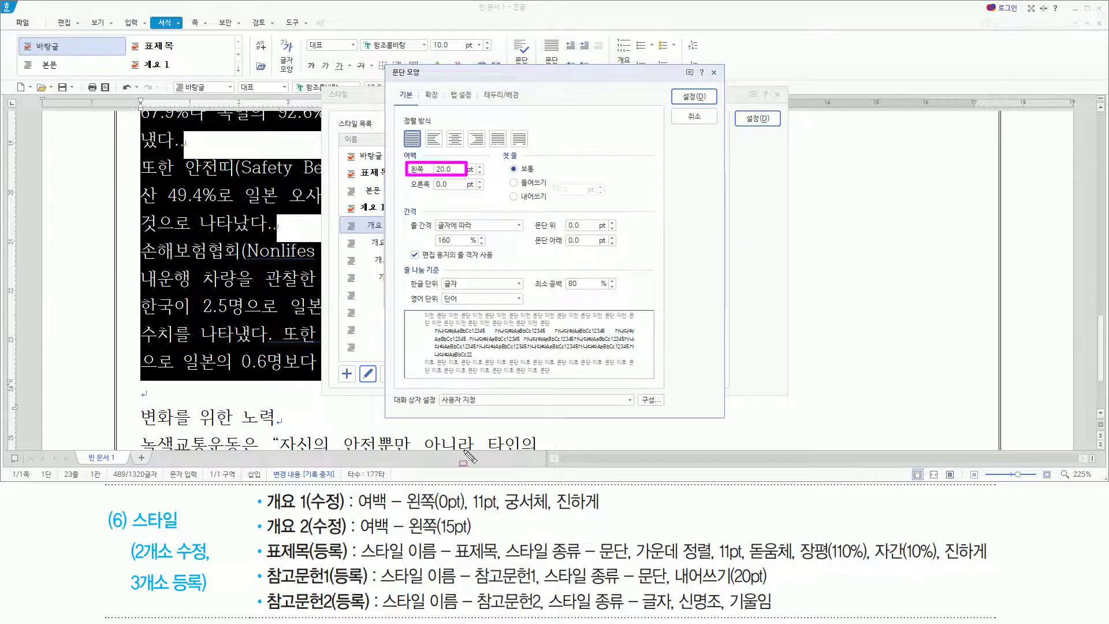
drag(361, 538, 469, 539)
key(Escape)
key(alt)
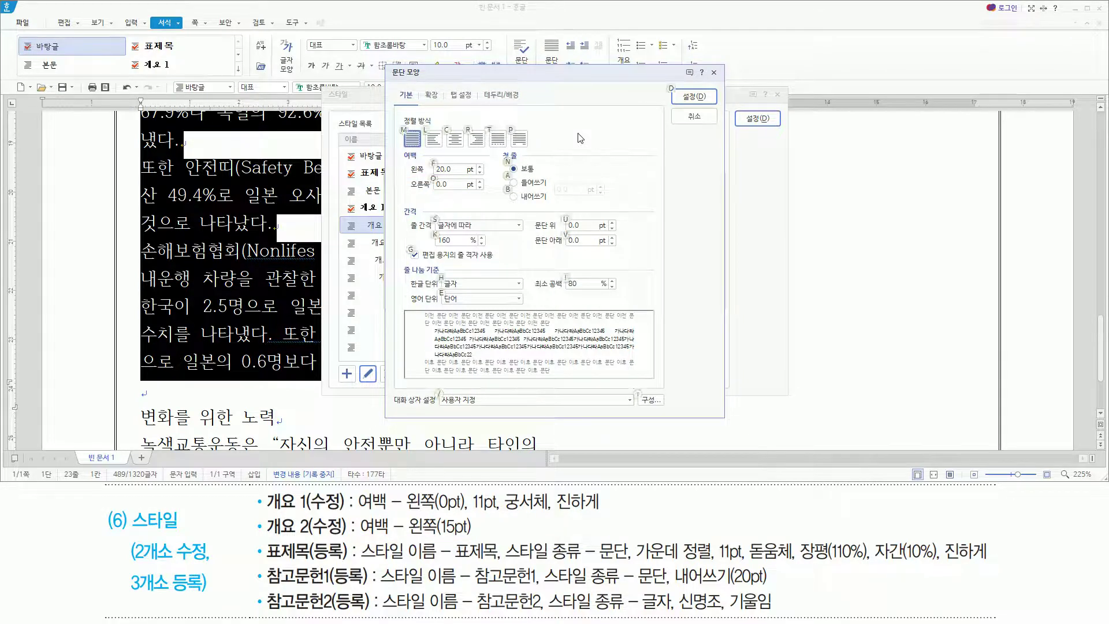
text(f15)
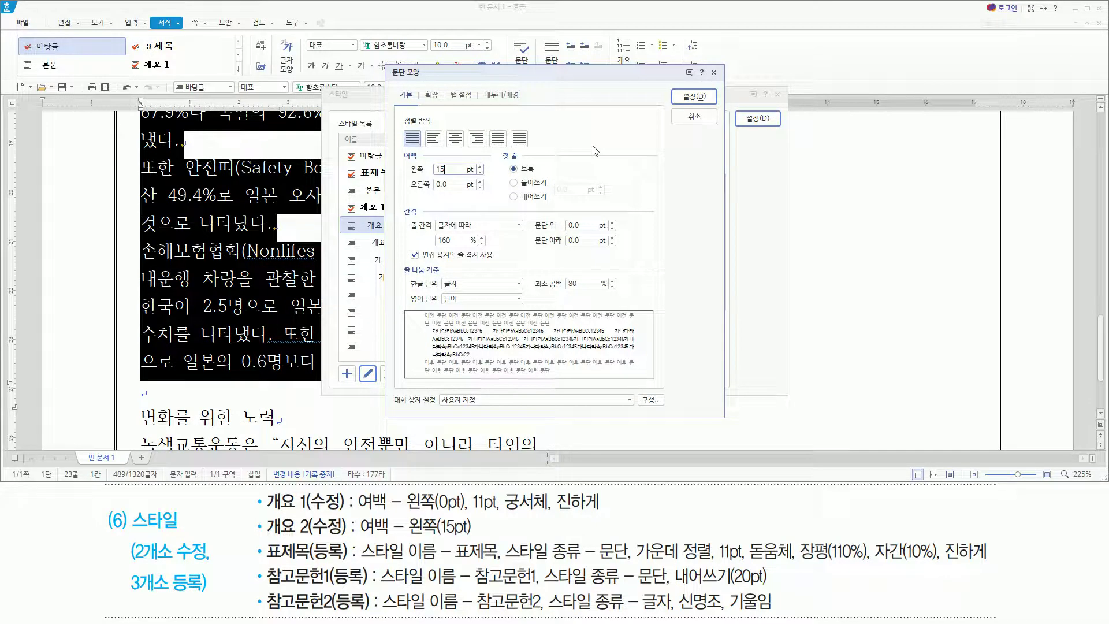
key(Return)
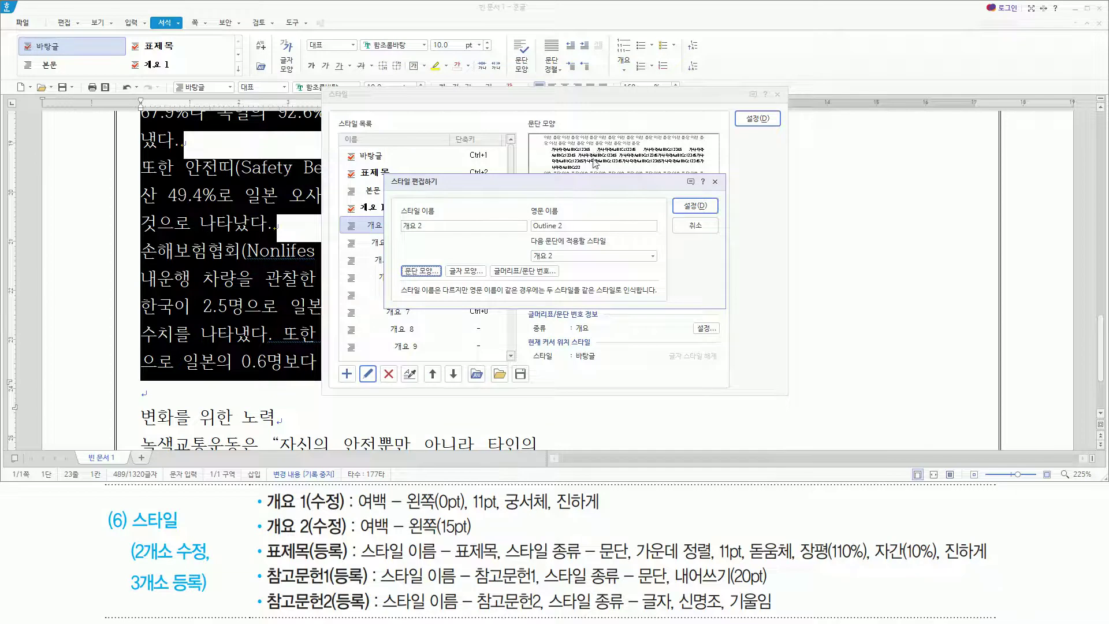
Save the 개요 2 style edit and apply the style to the selected body paragraphs
drag(397, 260, 443, 285)
drag(672, 195, 719, 216)
key(Escape)
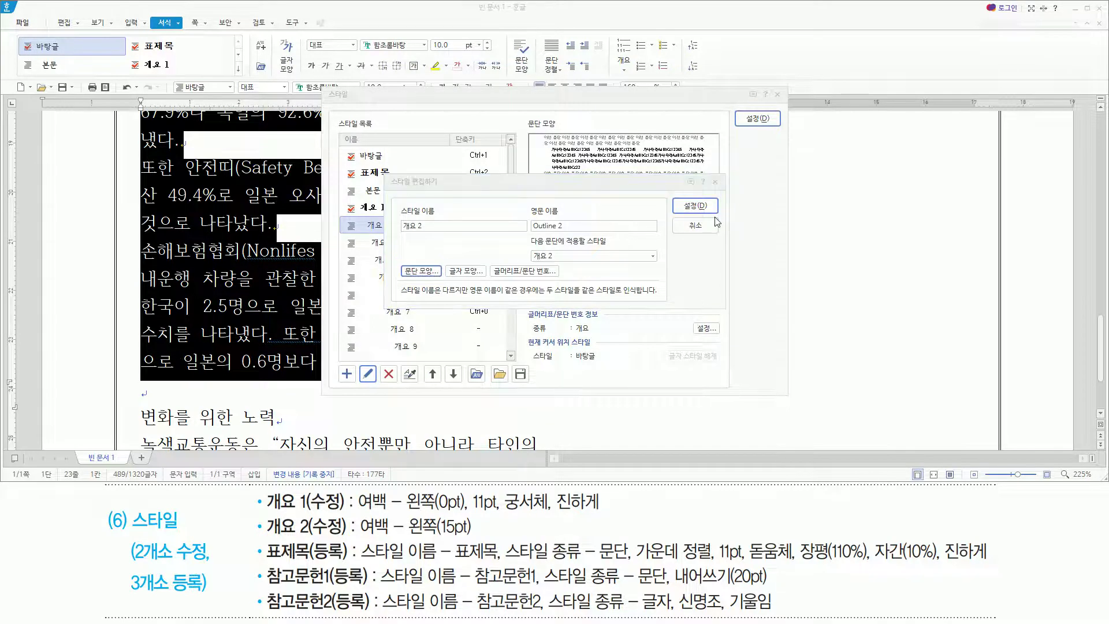
click(706, 206)
drag(734, 123, 785, 128)
key(Escape)
click(763, 119)
click(763, 119)
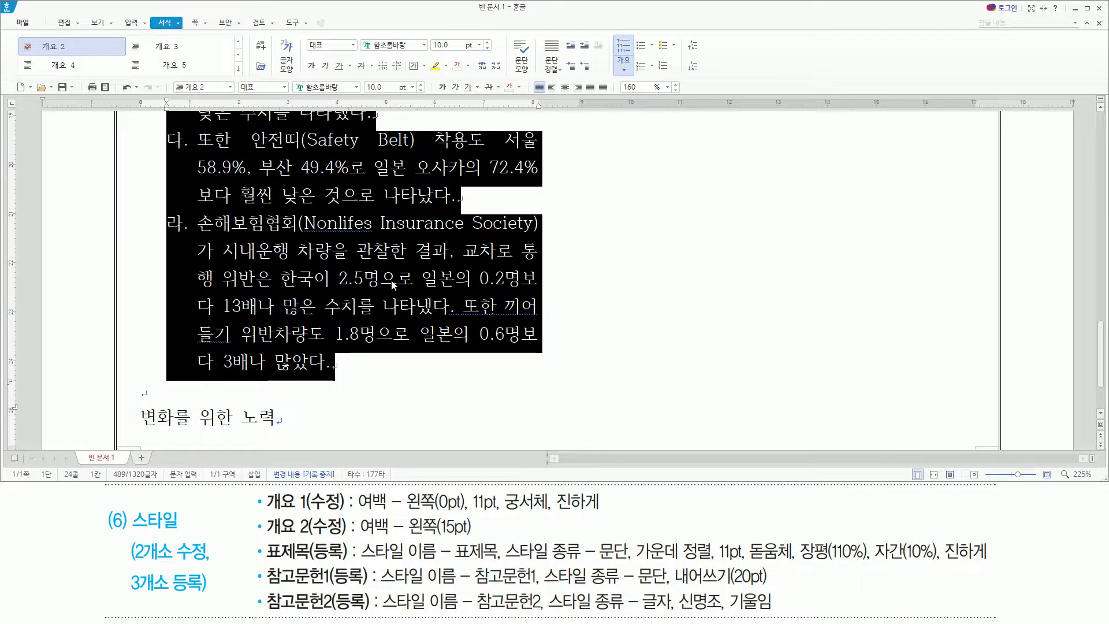
Apply the 개요 1 style to the heading "변화를 위한 노력"
scroll(393, 285, up, 3)
scroll(393, 285, down, 3)
click(141, 415)
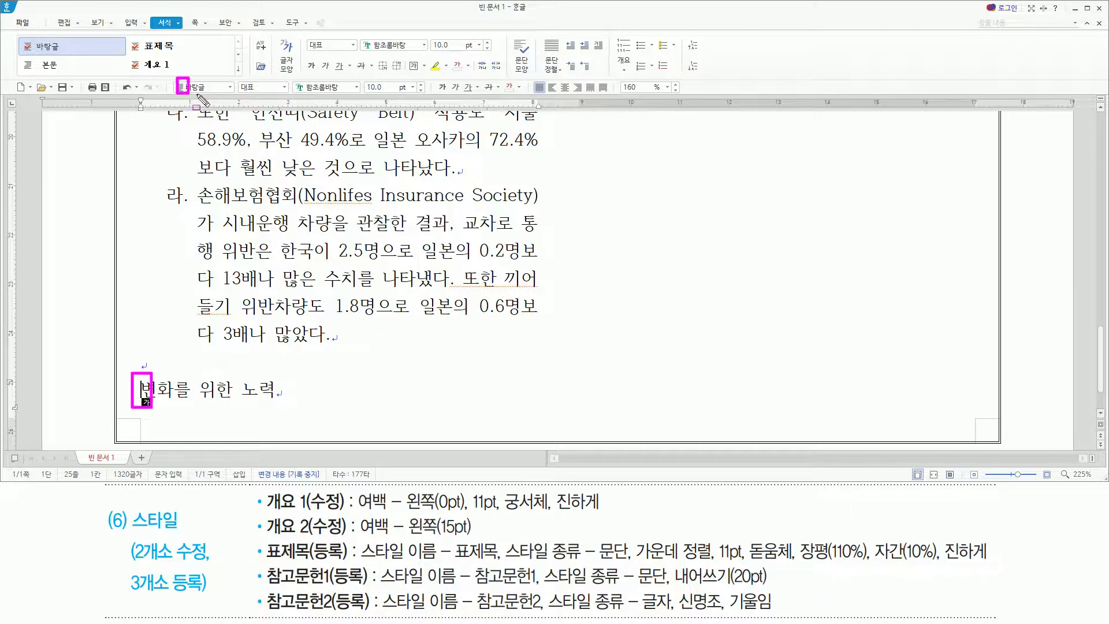
click(231, 87)
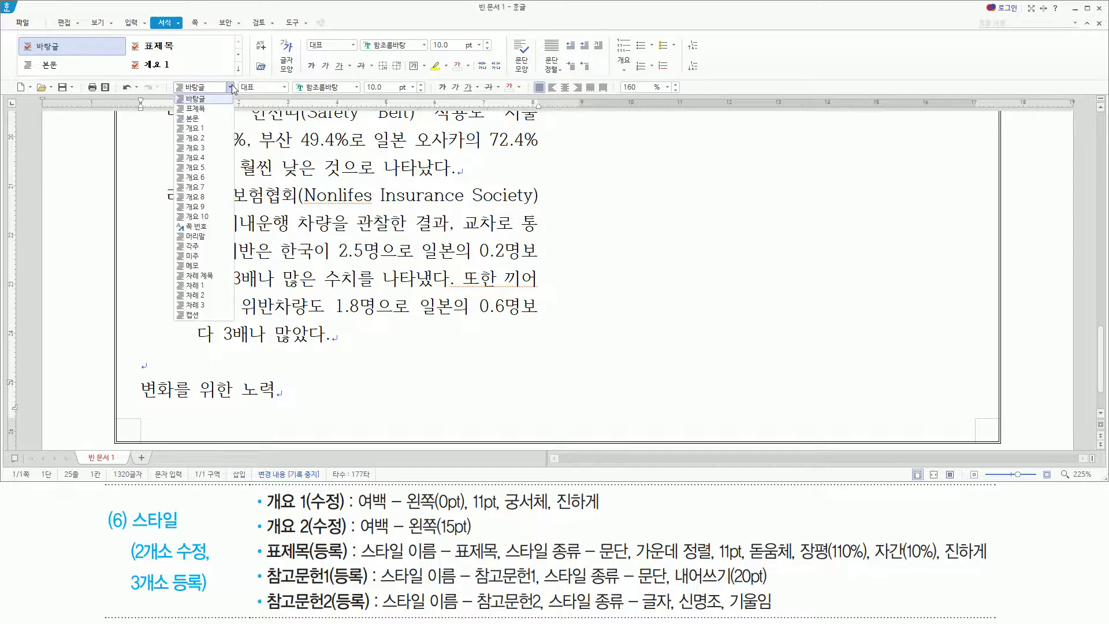
click(214, 129)
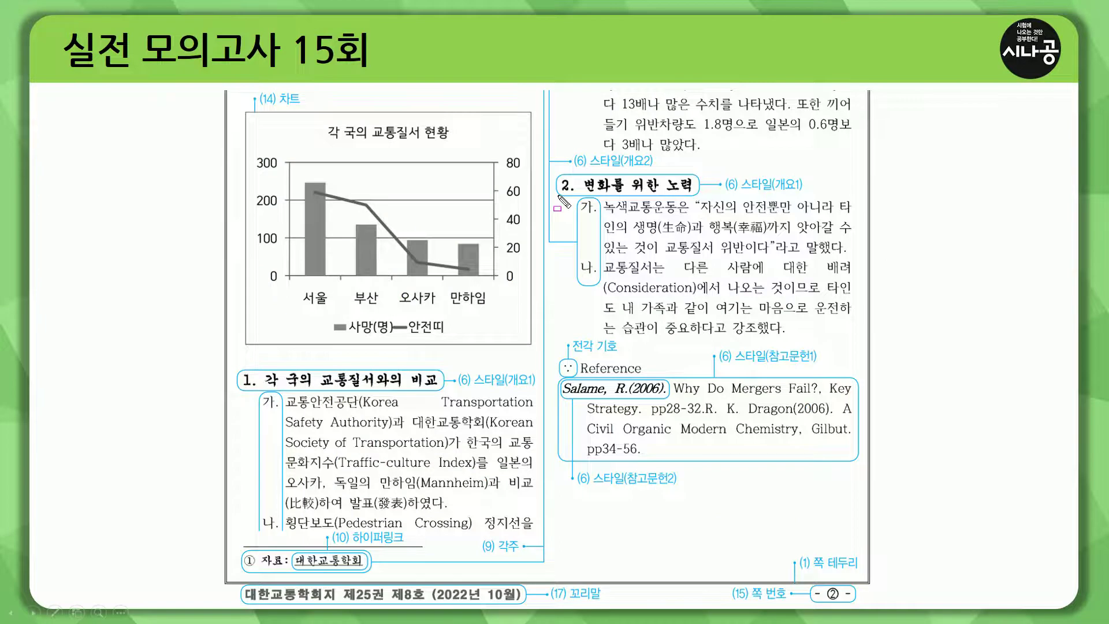
drag(558, 195, 705, 196)
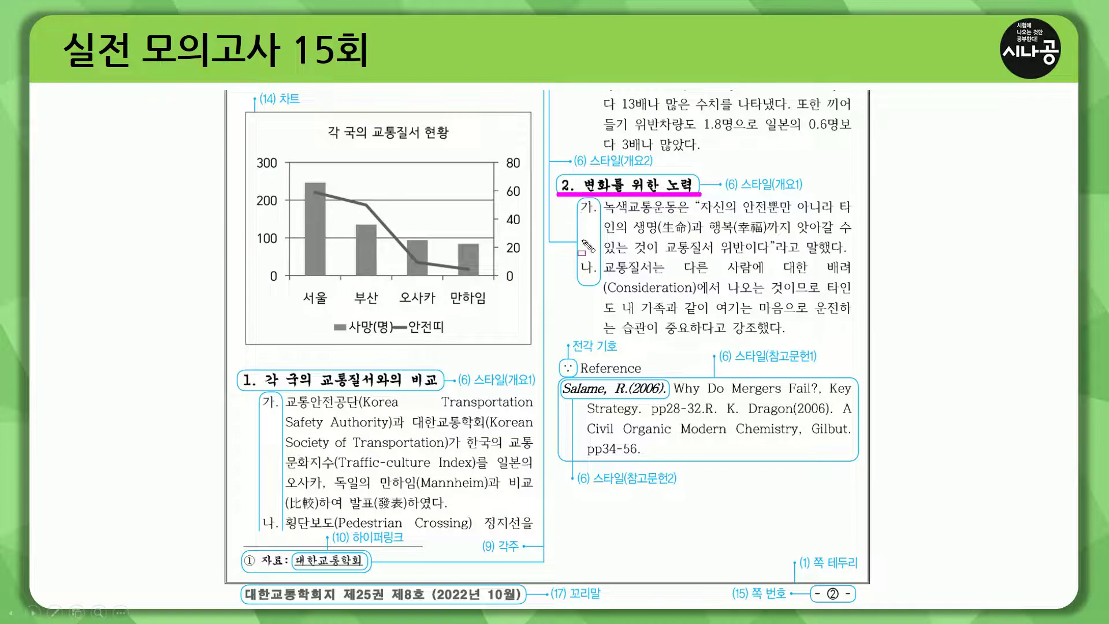
drag(577, 199, 610, 295)
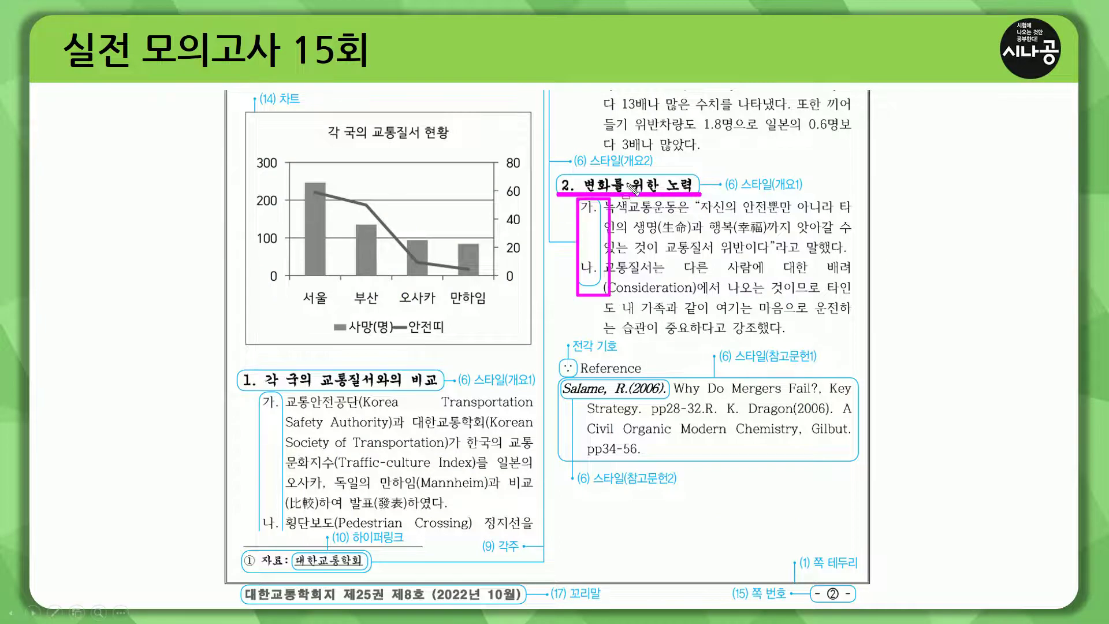
drag(584, 168, 662, 169)
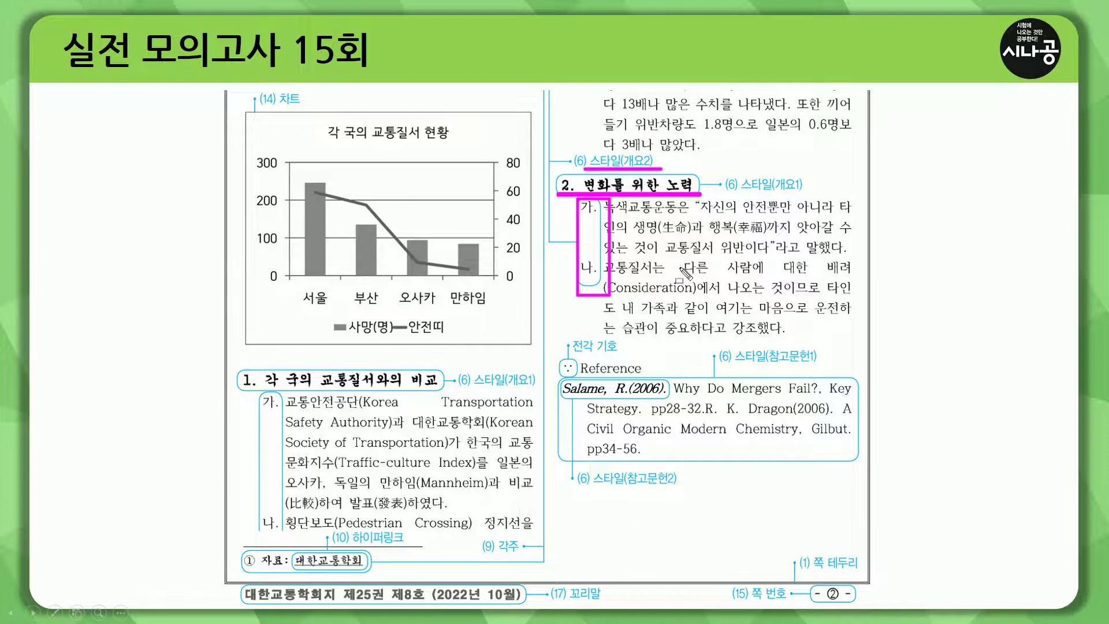
key(e)
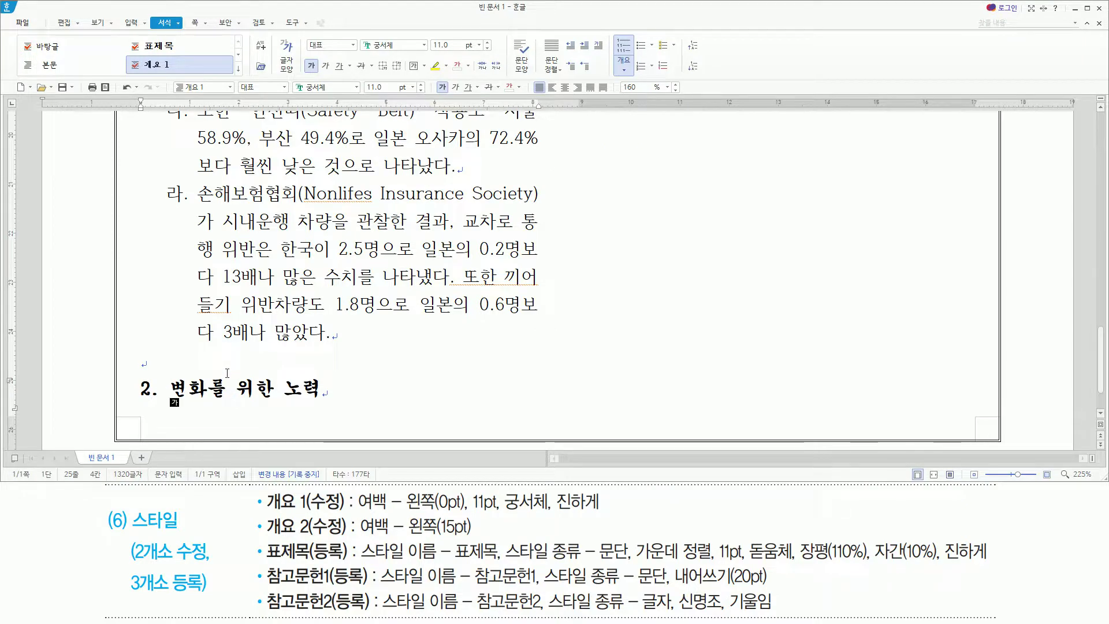
Apply the 개요 2 style to the two paragraphs following the heading "변화를 위한 노력"
key(Down)
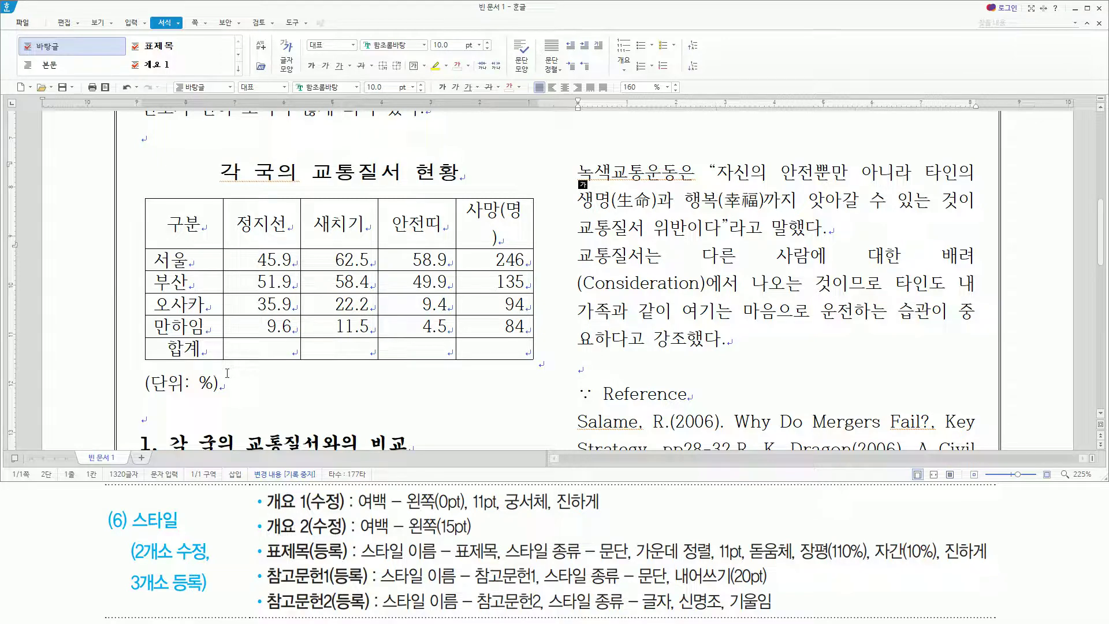
key(ctrl+shift+Down)
key(ctrl+shift+Down)
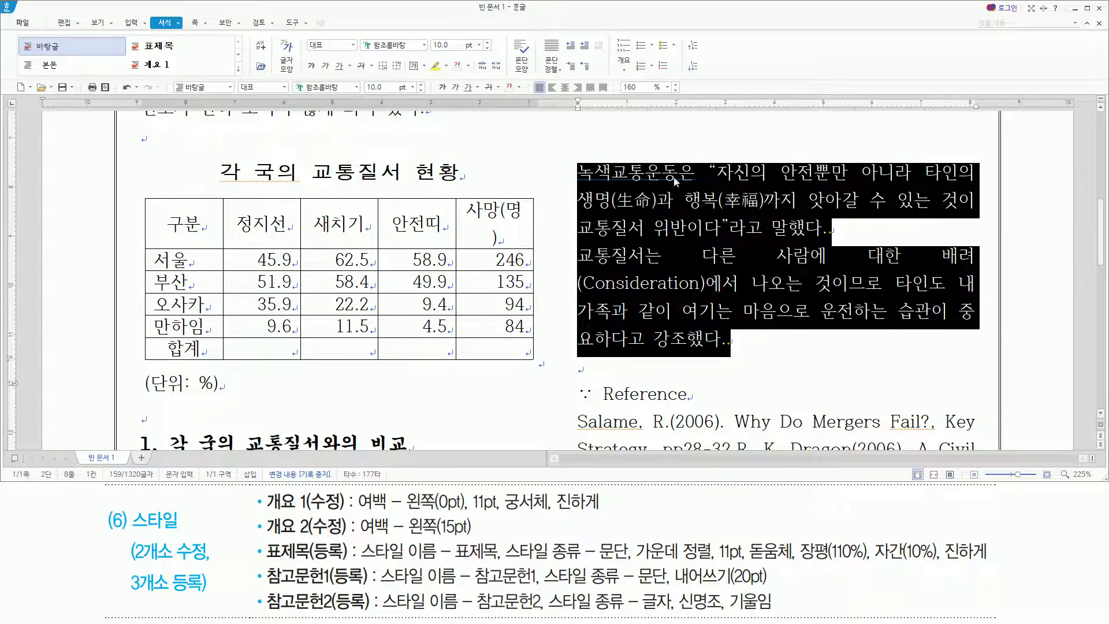
drag(170, 76, 233, 101)
key(Escape)
click(230, 88)
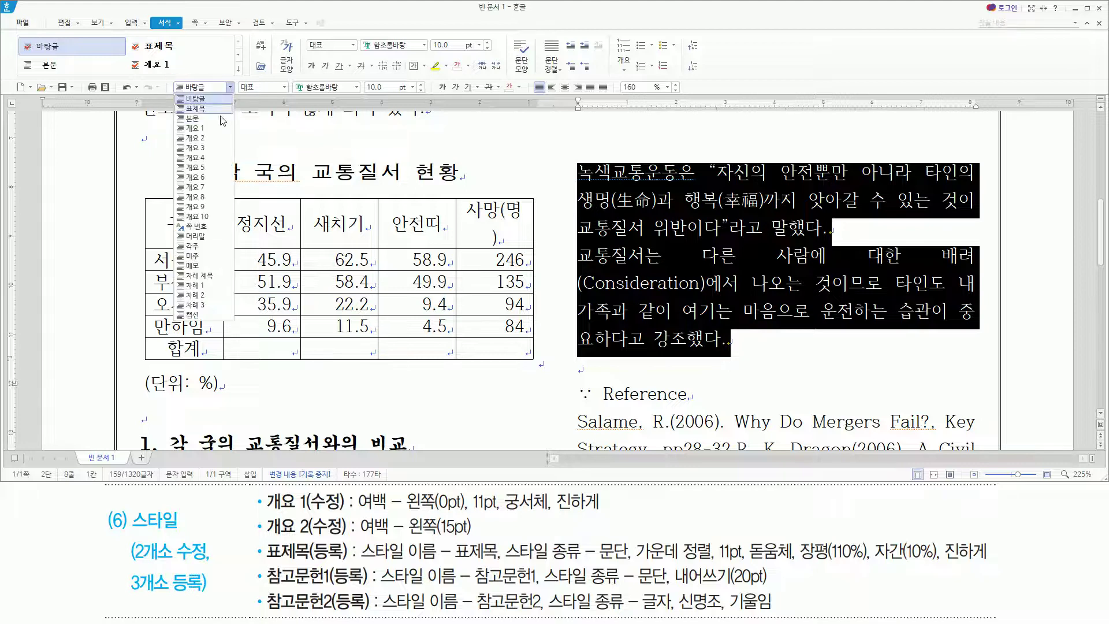
click(194, 138)
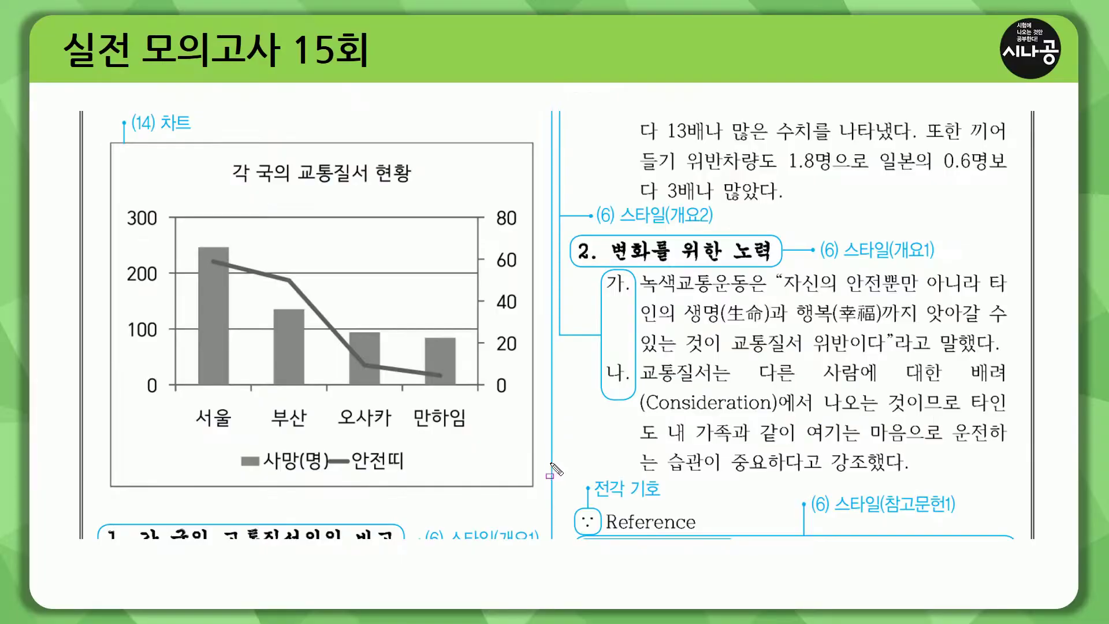
drag(548, 474, 1043, 475)
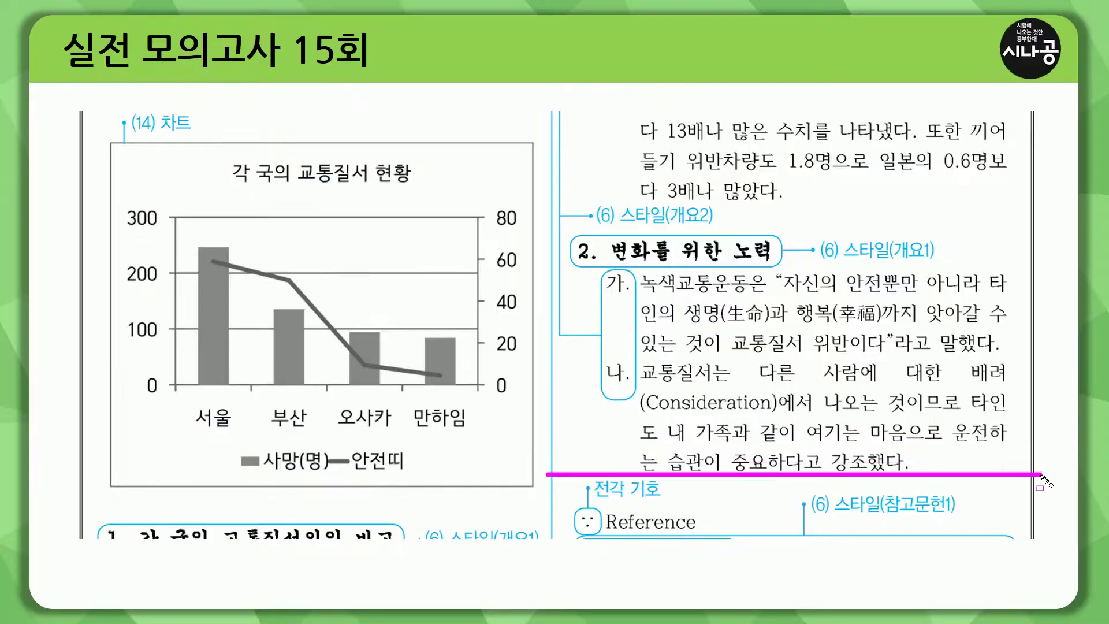
drag(887, 530, 966, 527)
key(Escape)
click(798, 411)
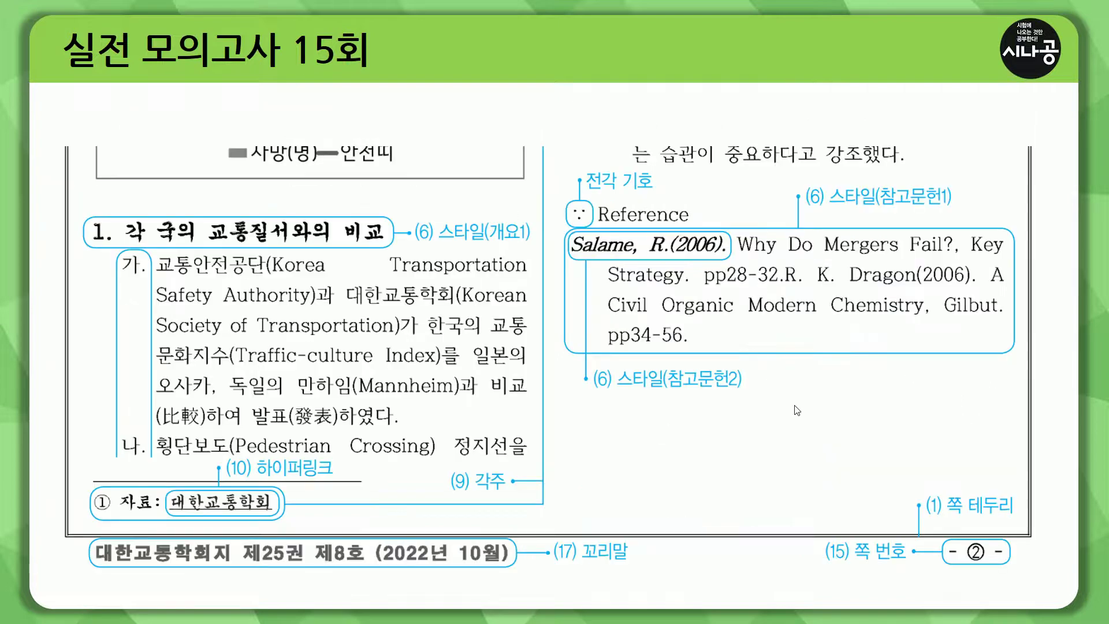
key(ctrl+p)
drag(880, 211, 953, 210)
mouse_move(565, 226)
mouse_down()
mouse_move(769, 335)
mouse_move(1011, 381)
mouse_move(1018, 354)
mouse_up()
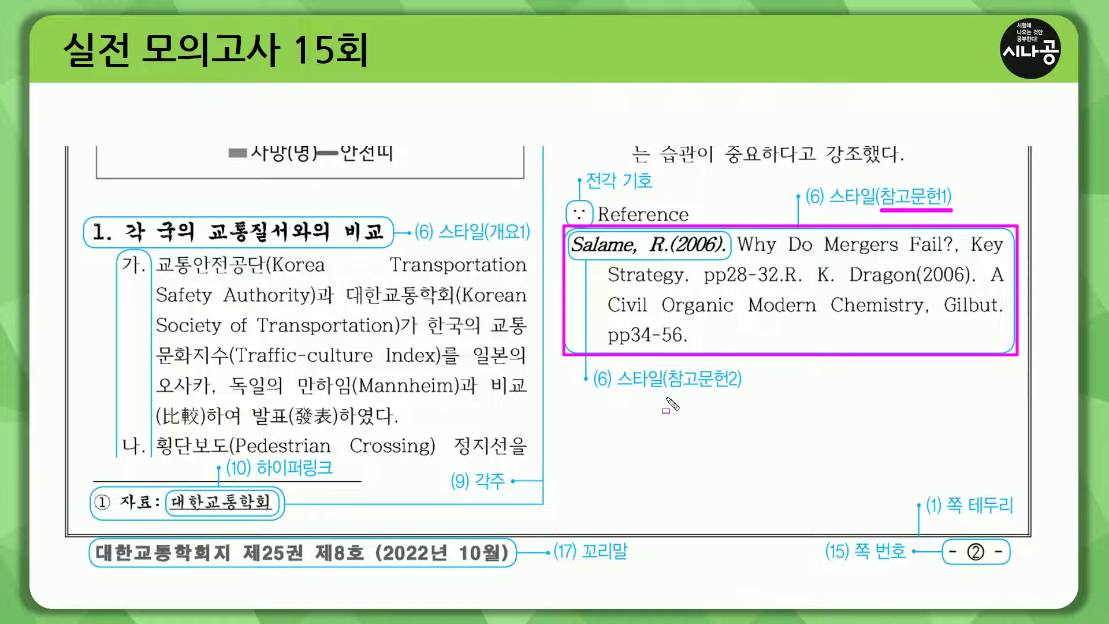
drag(669, 396, 740, 396)
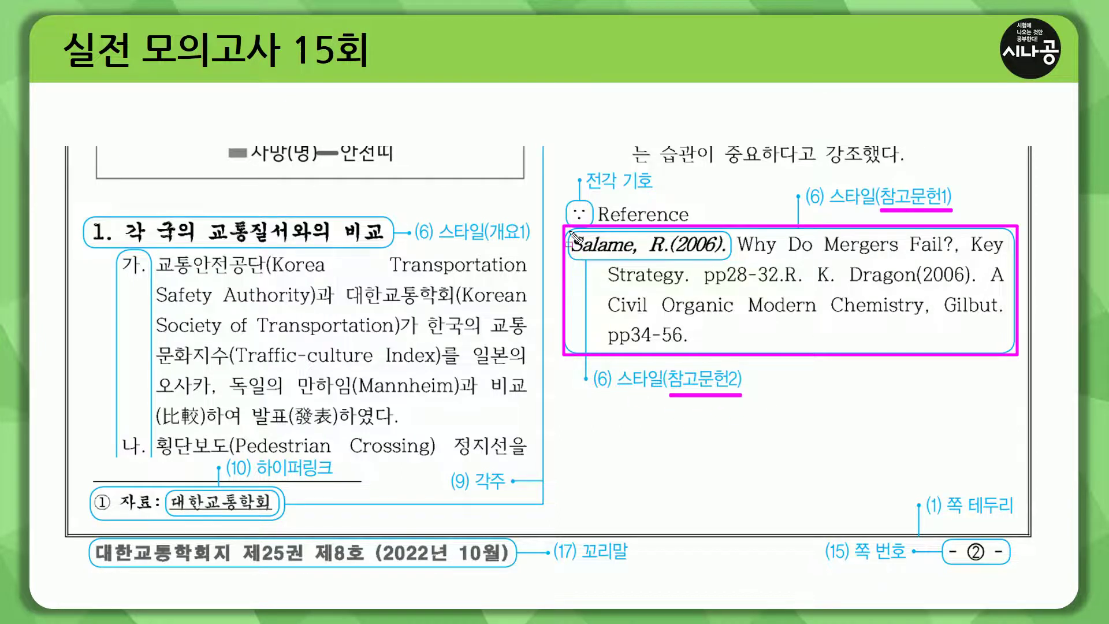
mouse_move(572, 234)
mouse_down()
mouse_move(584, 266)
mouse_move(733, 265)
mouse_up()
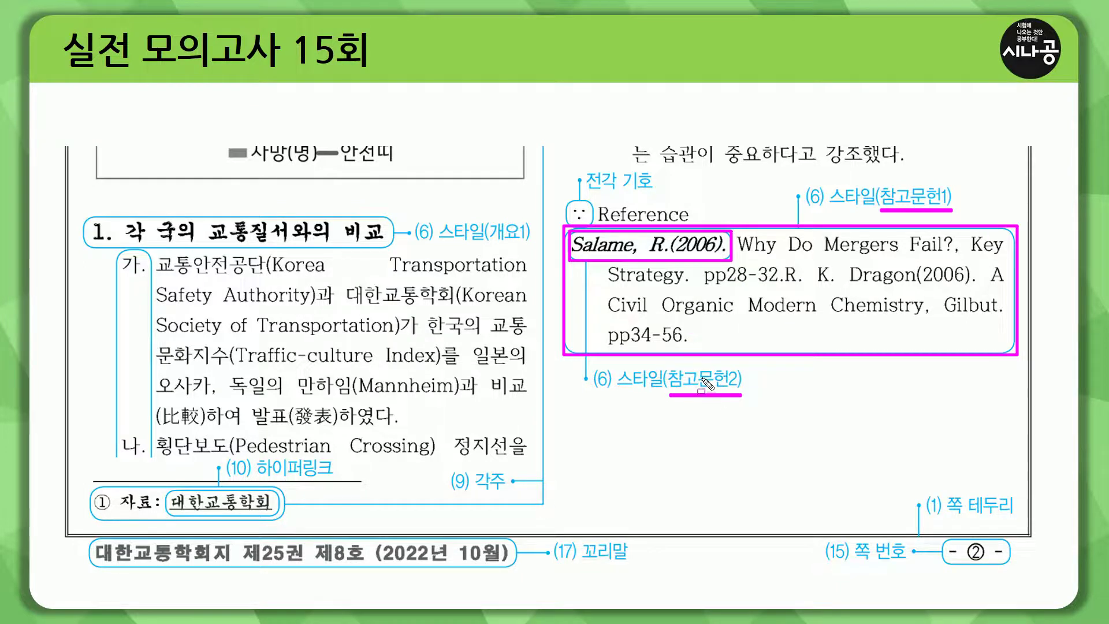
key(e)
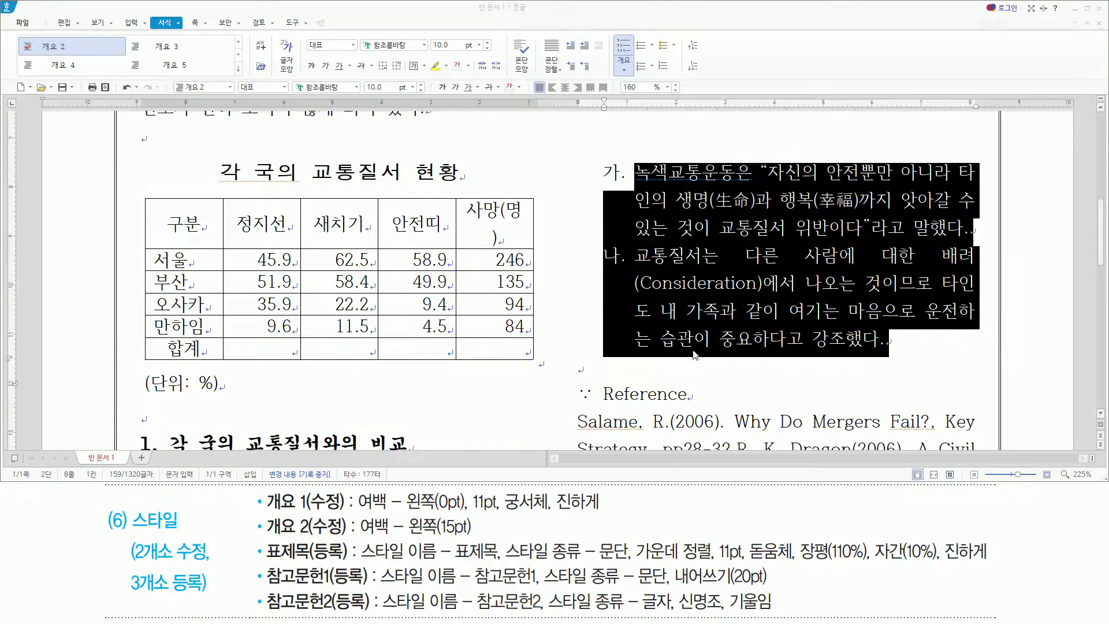
Select the citation paragraph below "Reference" and add a new paragraph-type style named 참고문헌1
scroll(695, 354, down, 3)
drag(579, 161, 990, 224)
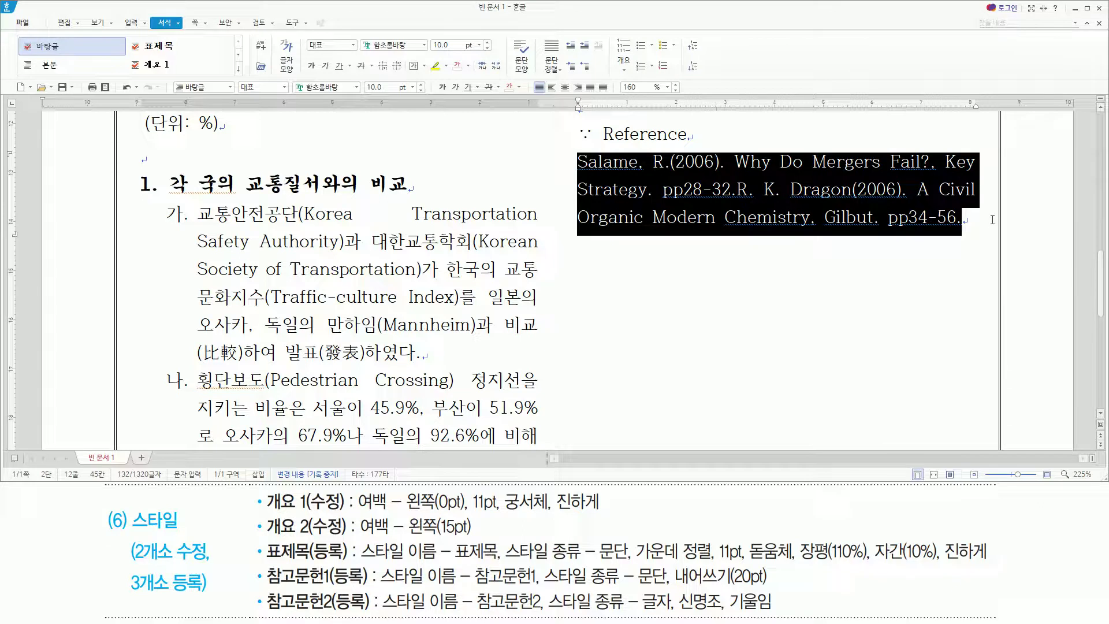
key(F6)
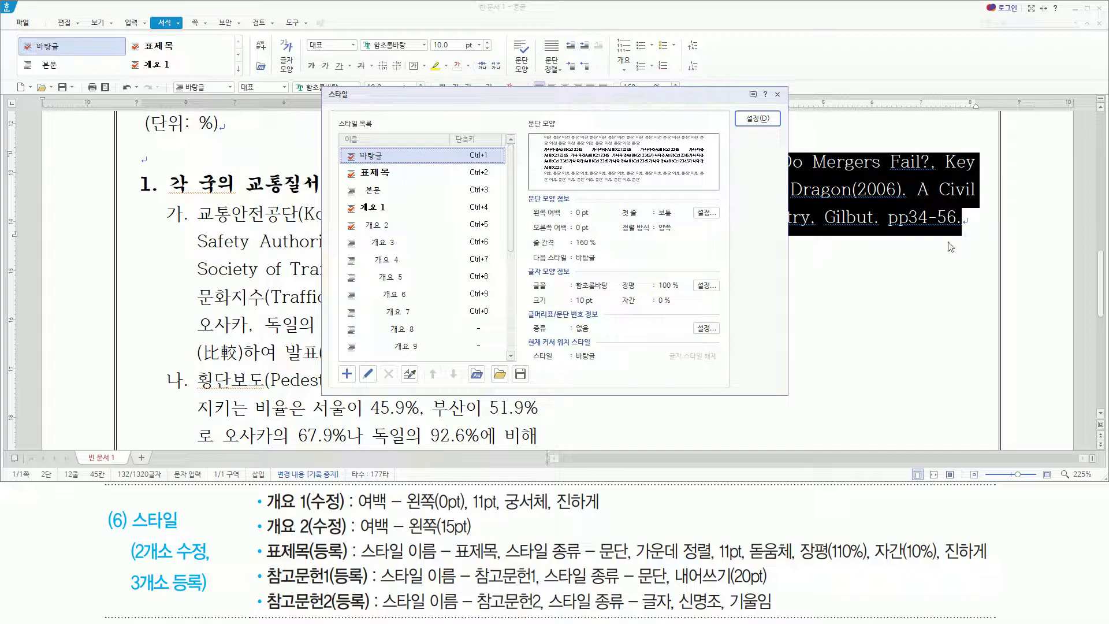
drag(264, 590, 368, 589)
key(Escape)
key(alt)
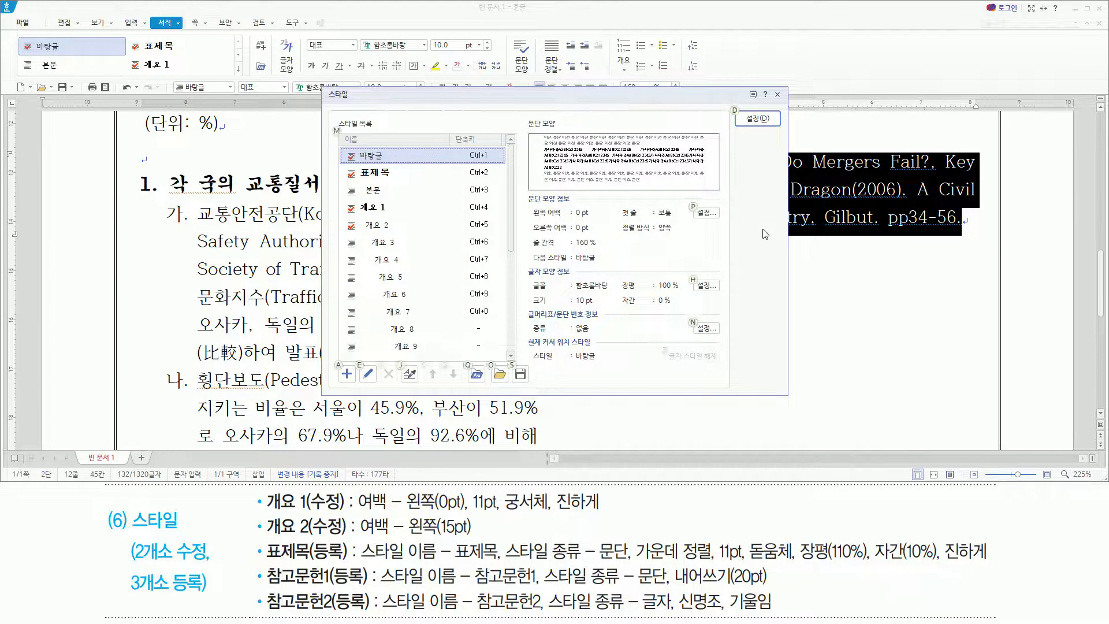
key(a)
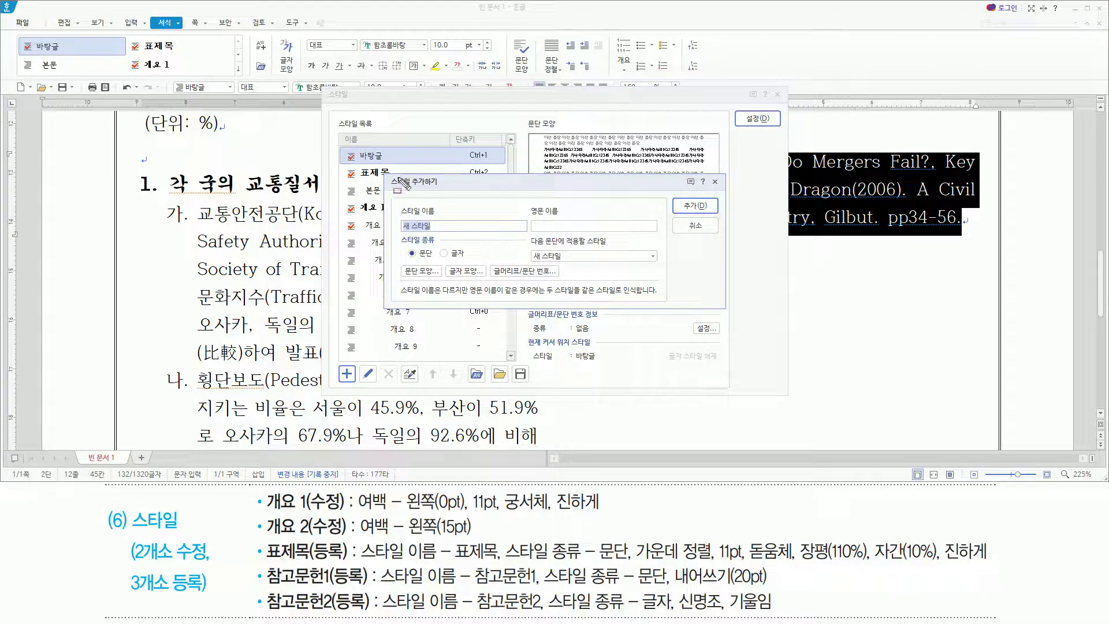
mouse_move(385, 168)
mouse_down()
mouse_move(439, 266)
mouse_move(726, 318)
mouse_move(741, 332)
mouse_move(731, 316)
mouse_up()
drag(378, 589, 668, 588)
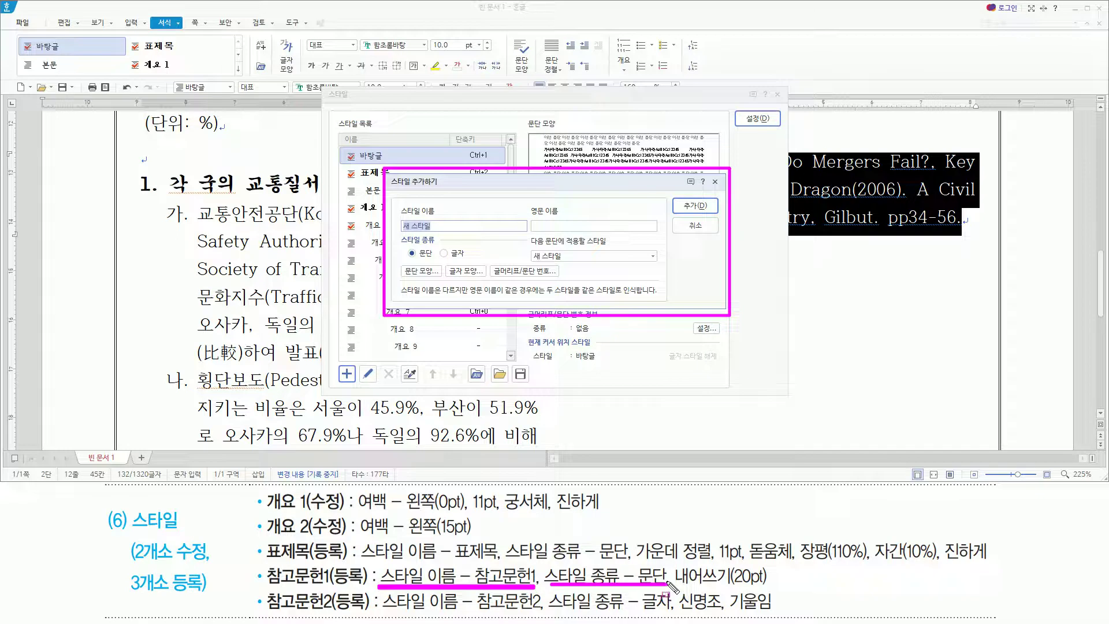
mouse_move(402, 237)
mouse_down()
mouse_move(442, 248)
mouse_move(439, 266)
mouse_up()
key(Escape)
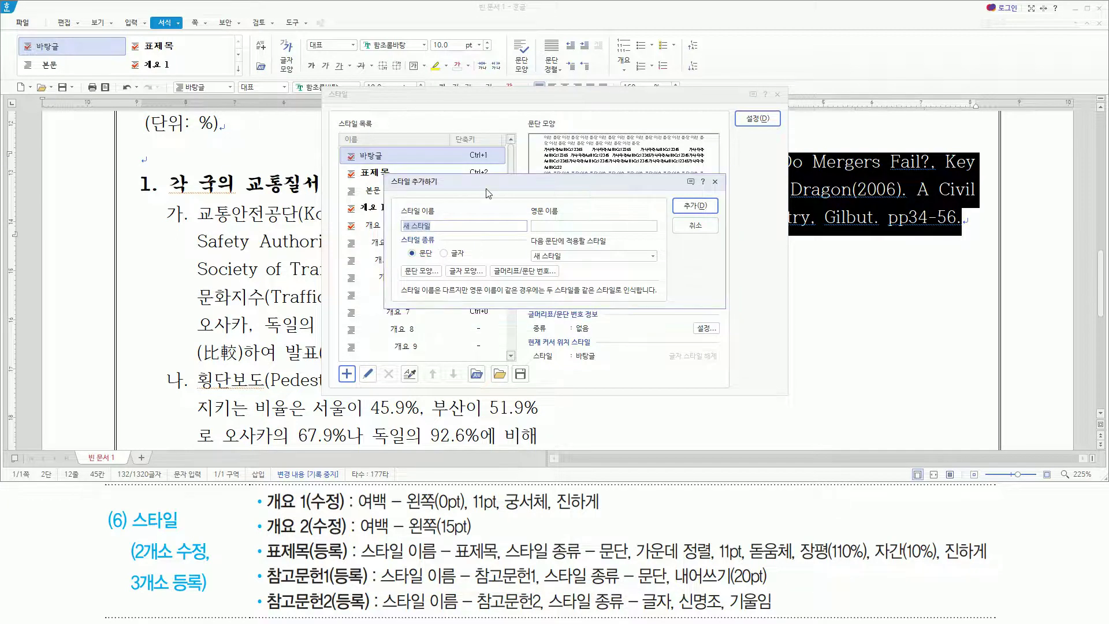
text(참고문헌1)
key(Return)
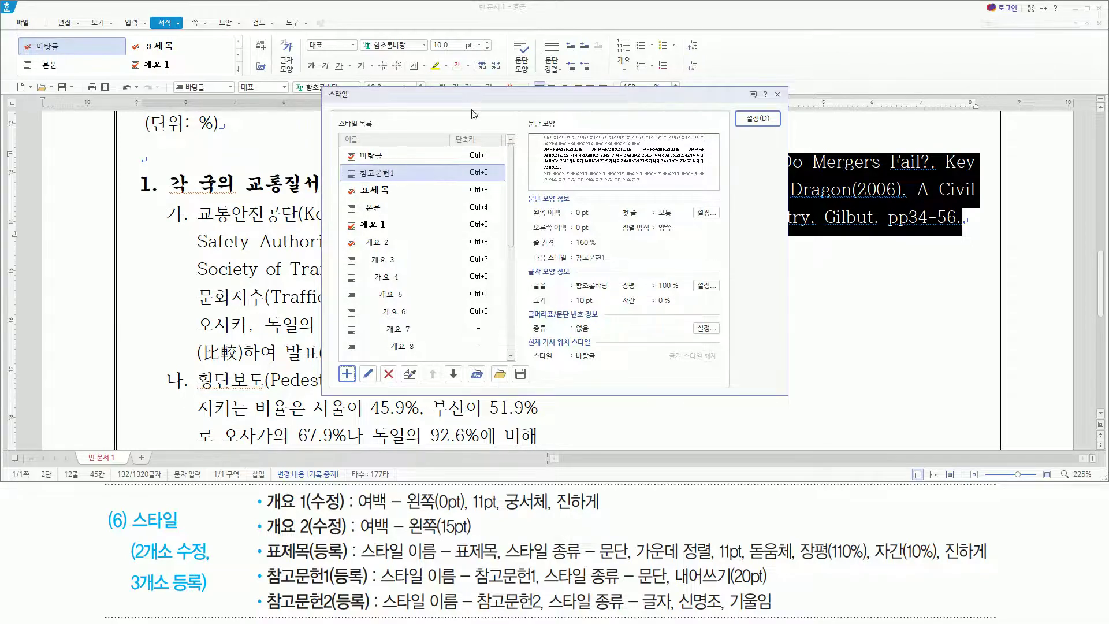
Edit the 참고문헌1 style's paragraph shape to use a first-line 내어쓰기 (hanging indent) of 20 pt
key(alt+e)
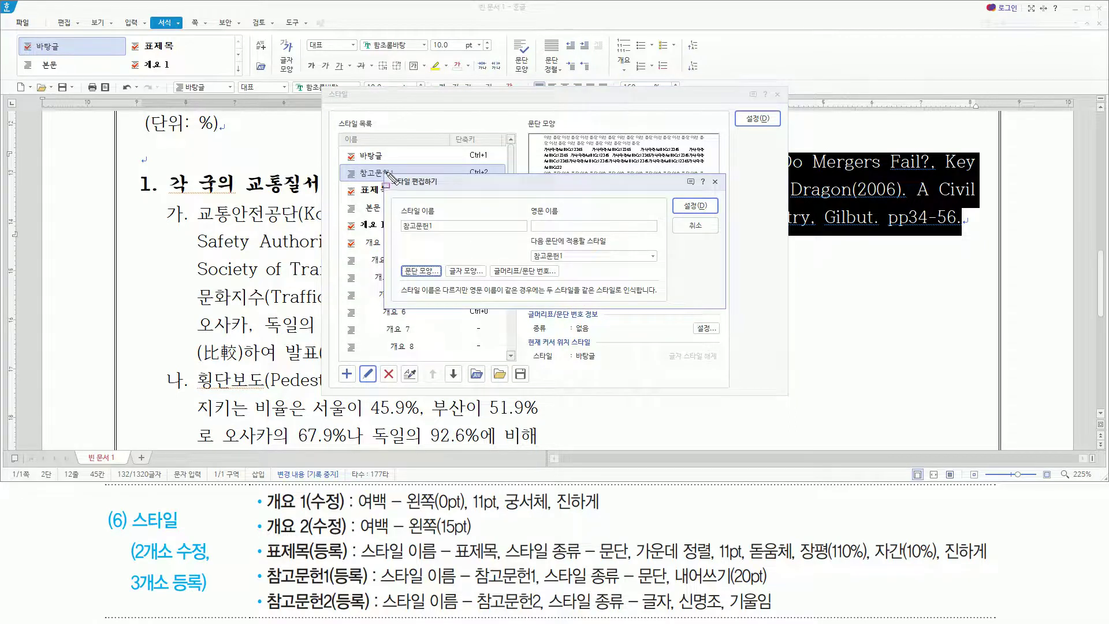
mouse_move(384, 172)
mouse_down()
mouse_move(658, 293)
mouse_move(727, 308)
mouse_up()
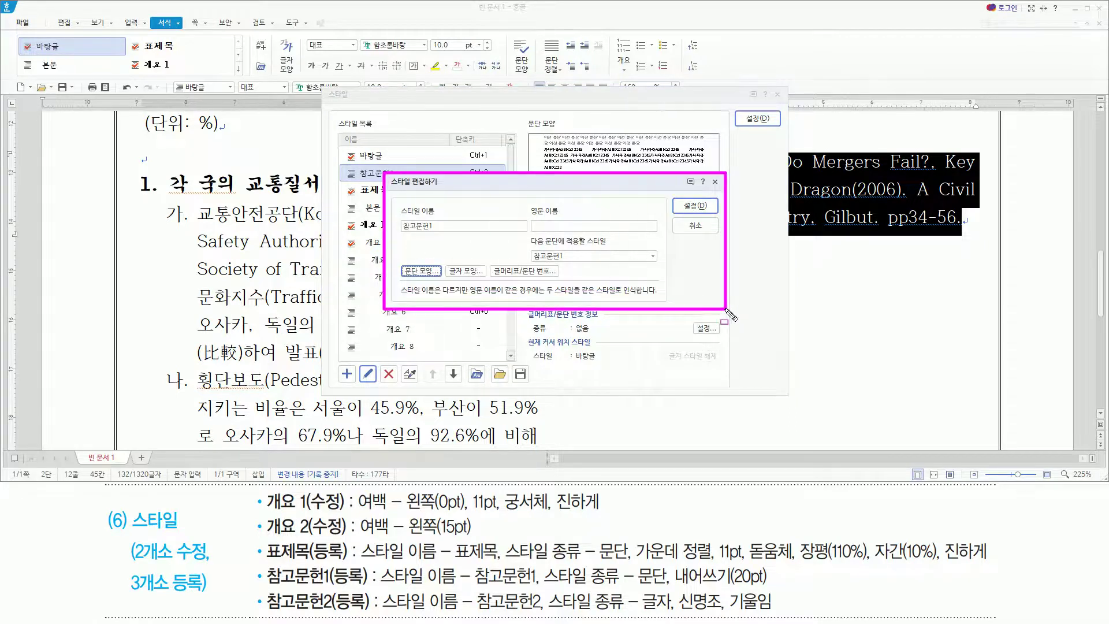
drag(677, 588, 772, 590)
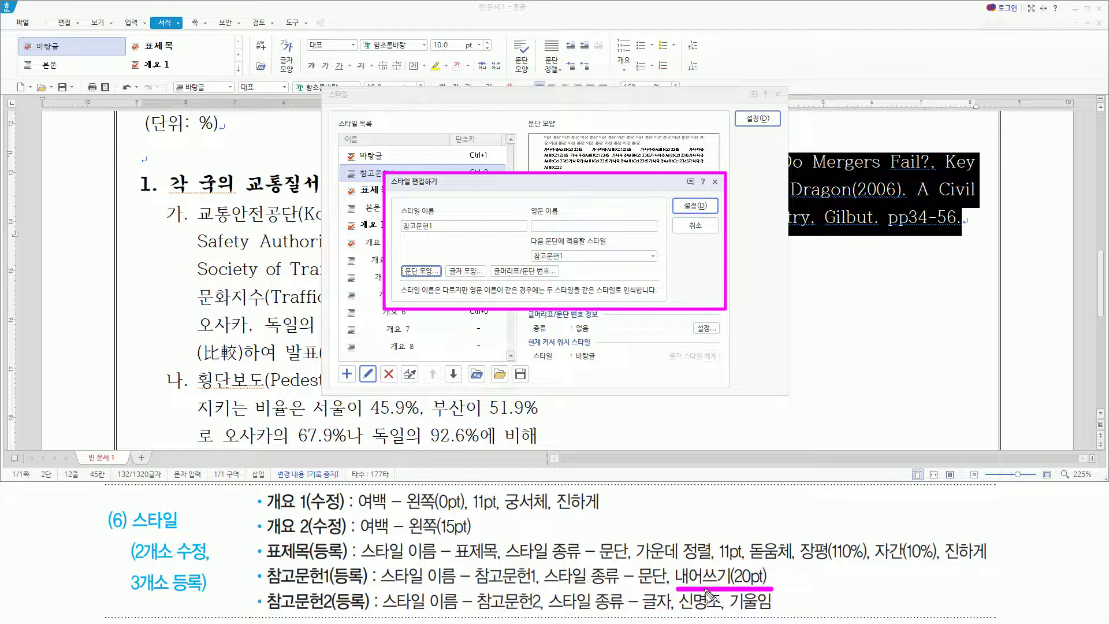
drag(401, 264, 442, 280)
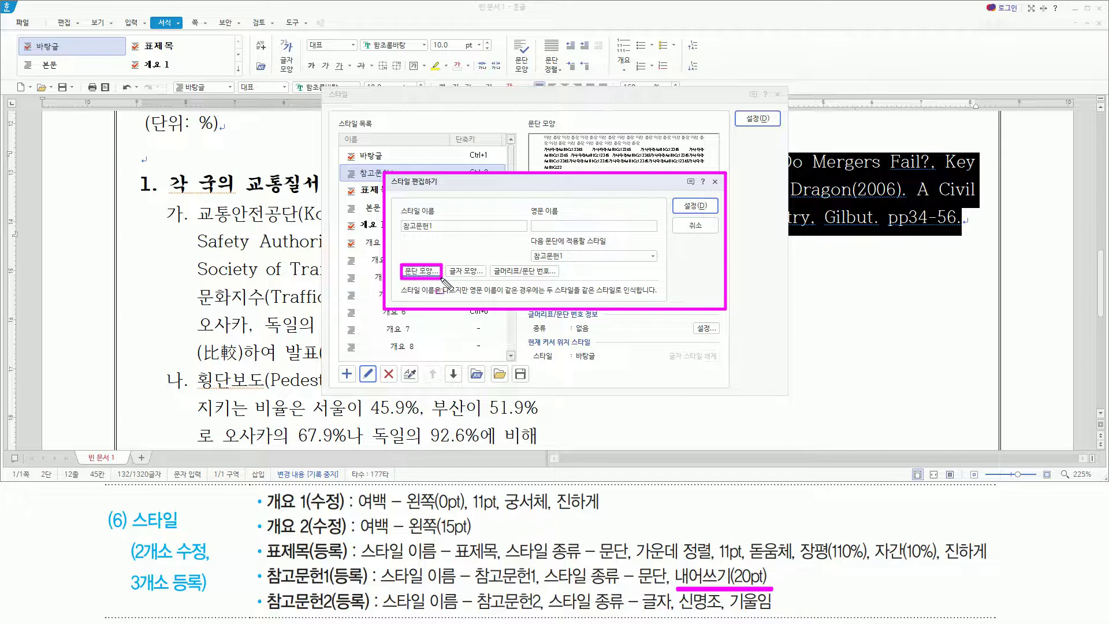
key(Escape)
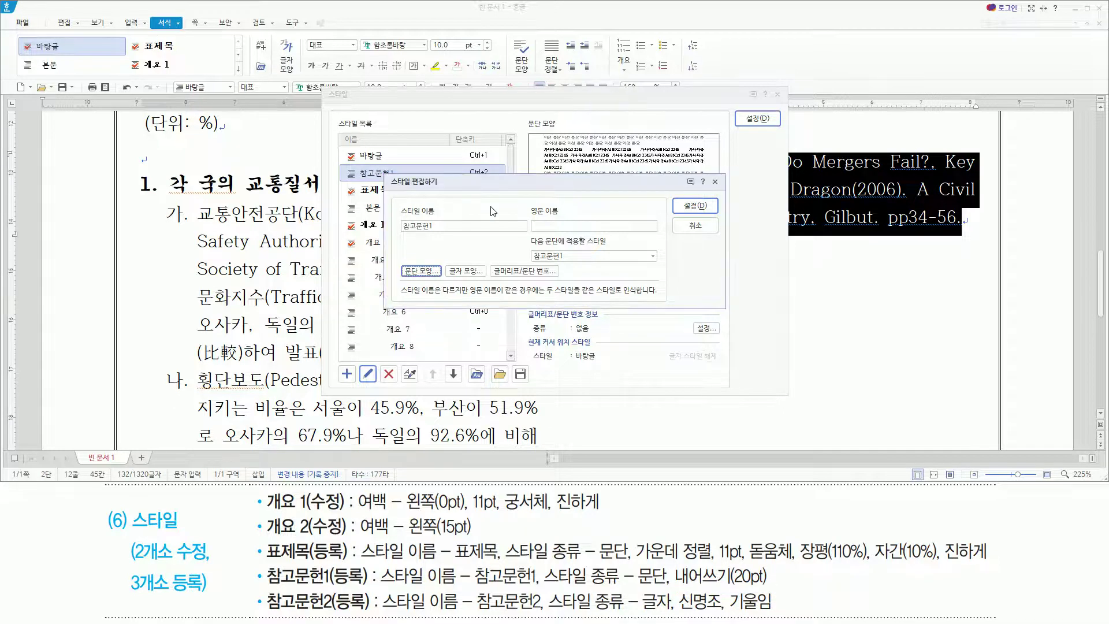
key(alt)
key(t)
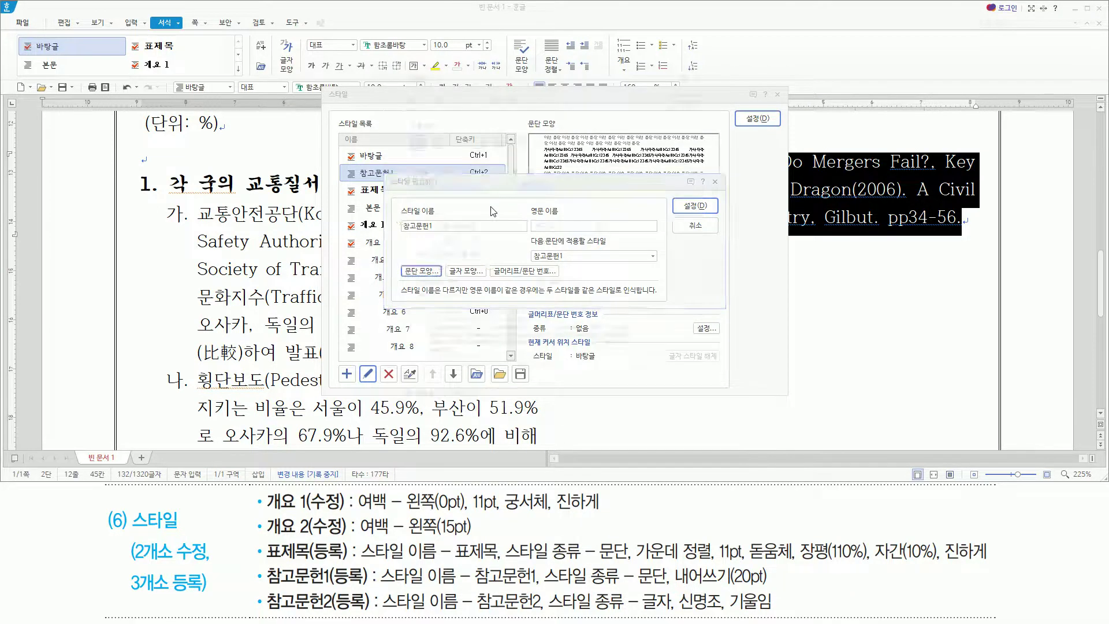
drag(507, 188, 552, 209)
key(Escape)
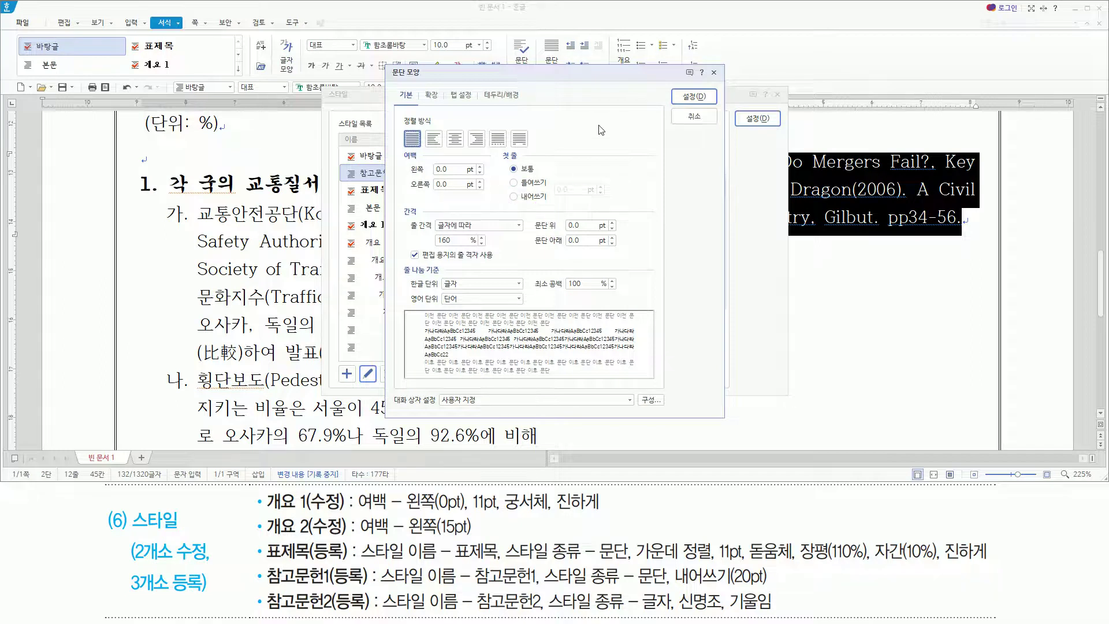
key(alt)
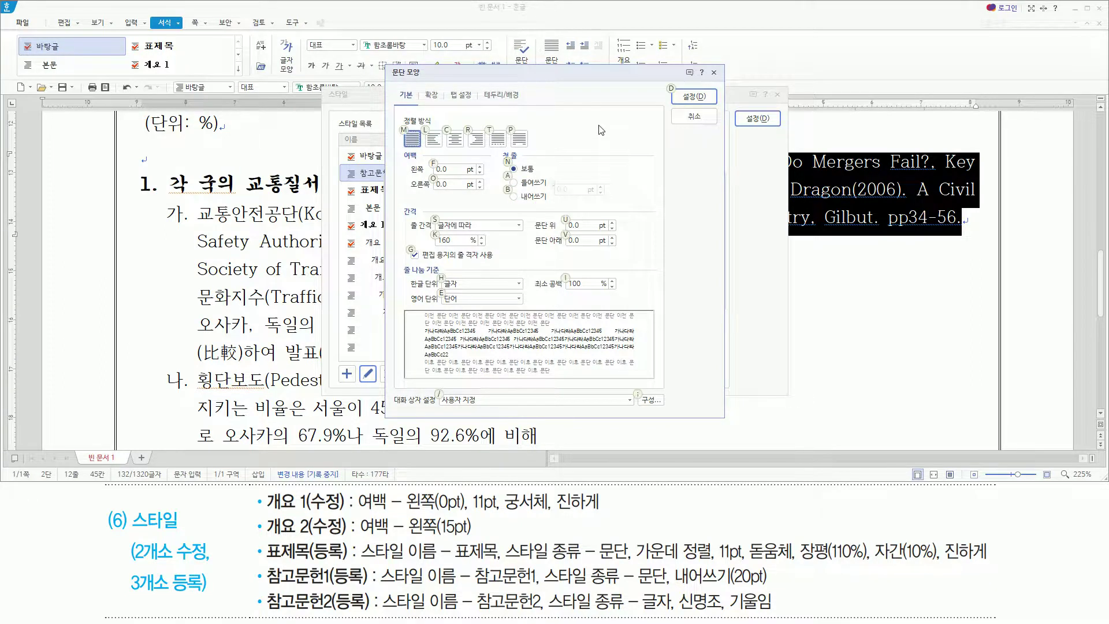
key(b)
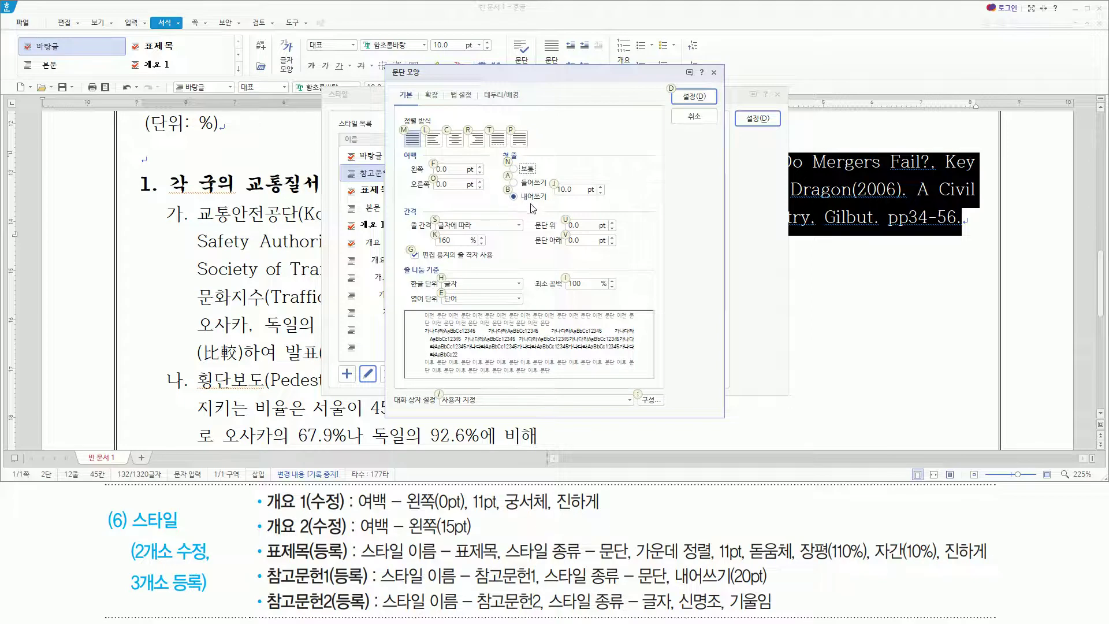
key(alt)
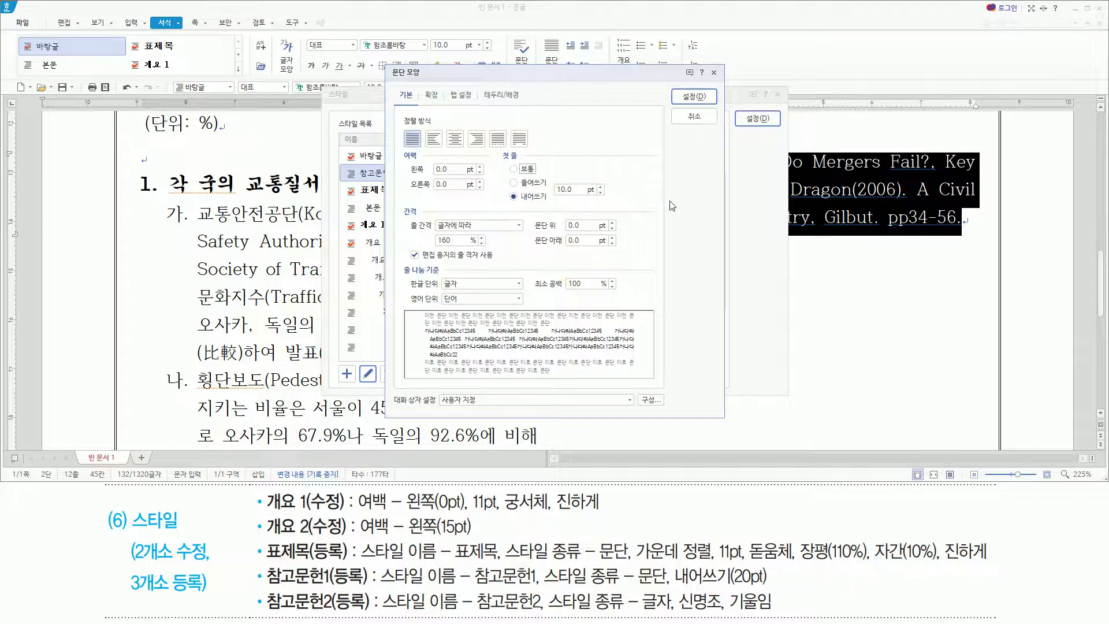
key(Tab)
text(20)
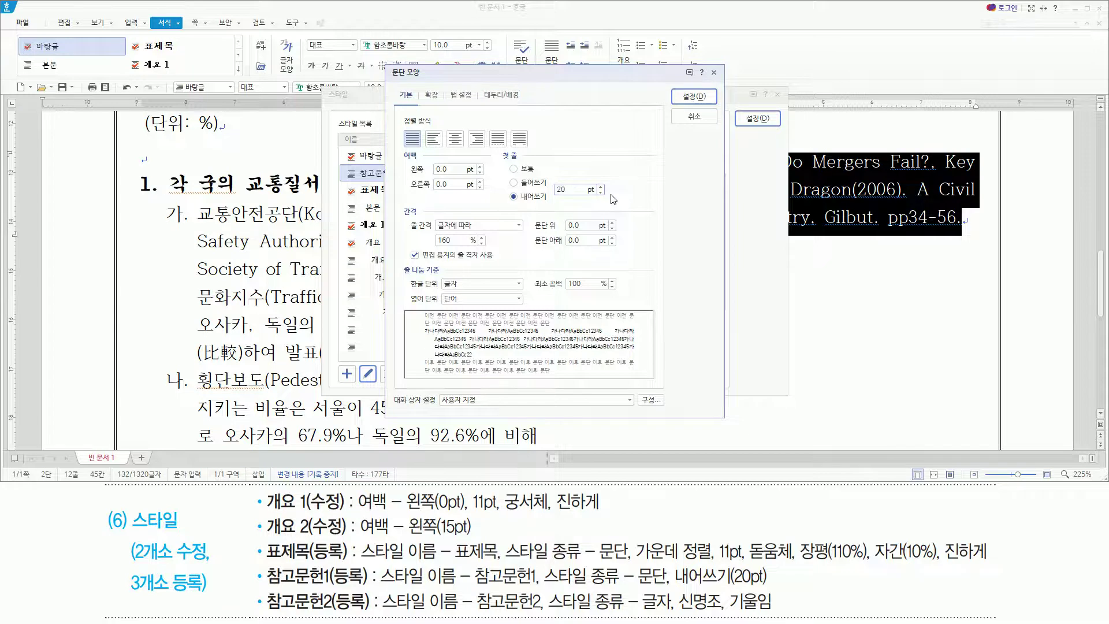
key(ctrl+shift+d)
drag(503, 179, 594, 214)
key(Escape)
key(Return)
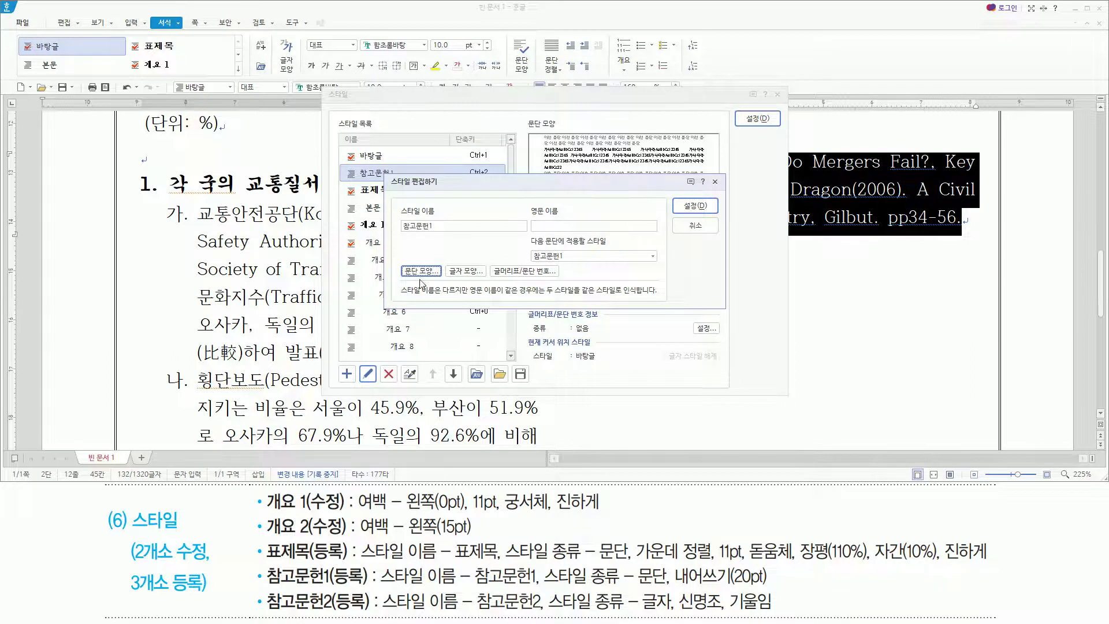
Save the 참고문헌1 style edit and apply the style to the selected citation paragraph below "Reference"
key(ctrl+shift+d)
drag(673, 192, 717, 218)
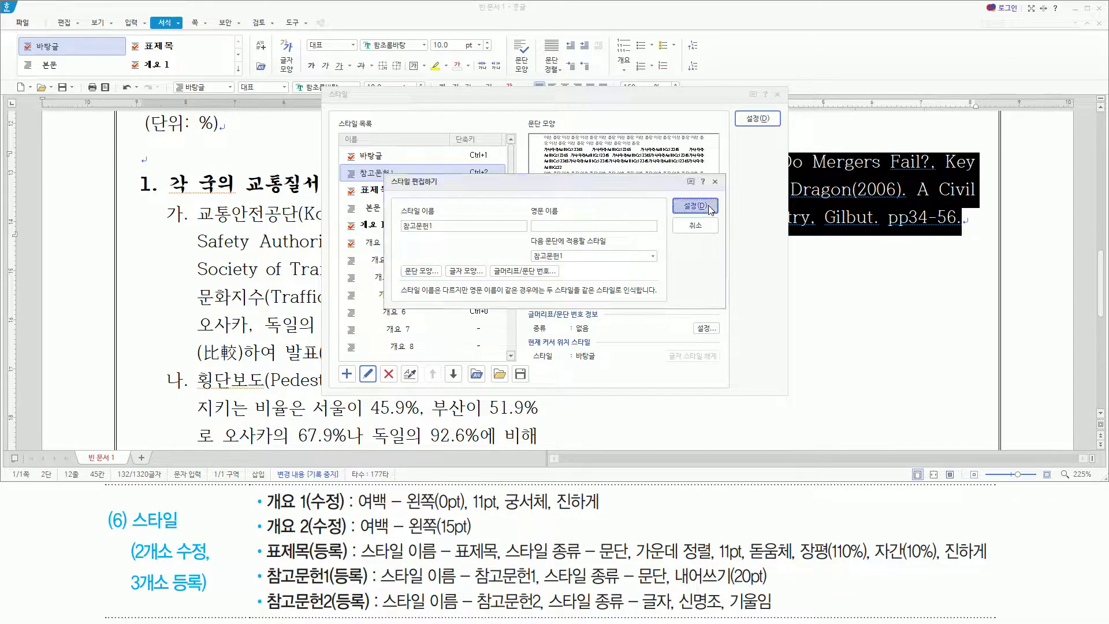
click(710, 208)
key(ctrl+shift+d)
drag(740, 104, 770, 134)
key(Escape)
click(759, 119)
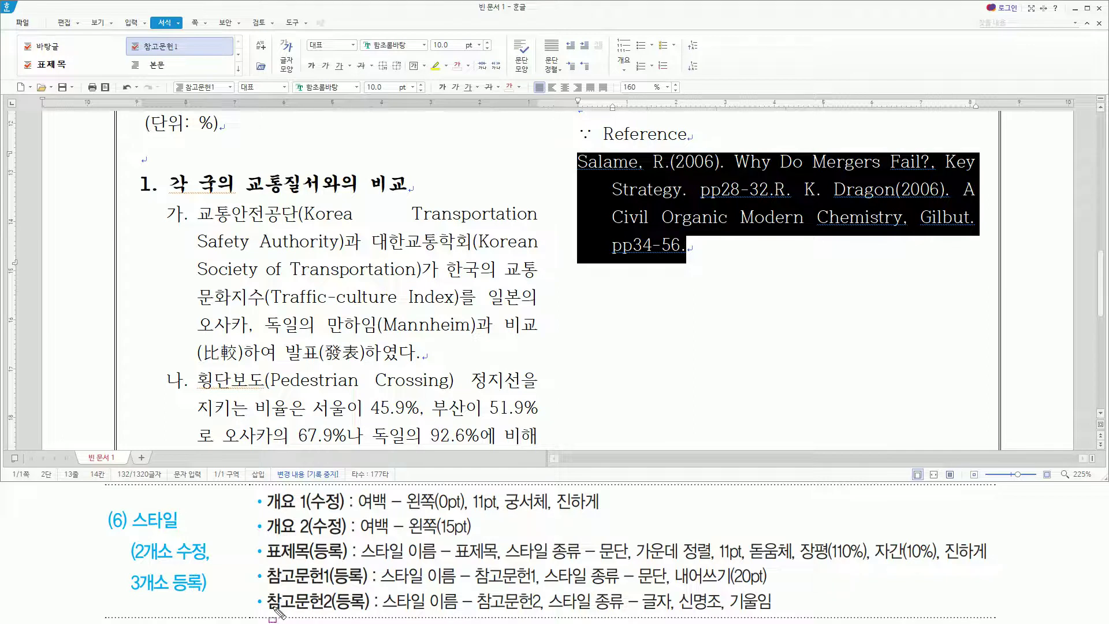
Select the author and year at the start of the citation and add a new character-type (글자) style named 참고문헌2
drag(267, 611, 350, 610)
key(Escape)
click(628, 170)
drag(579, 165, 725, 159)
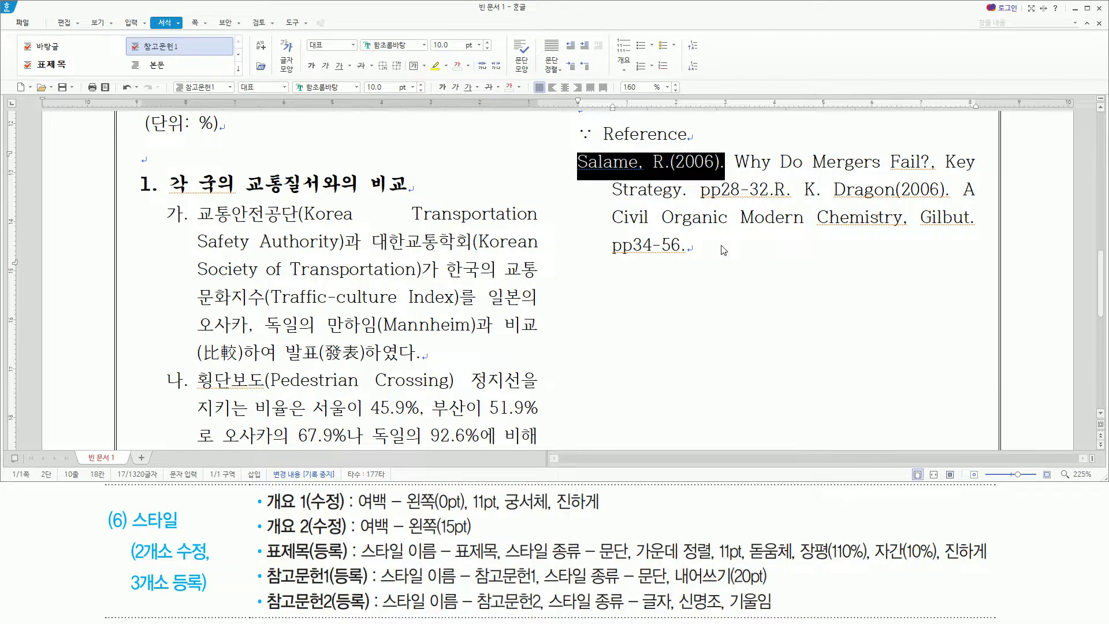
key(F6)
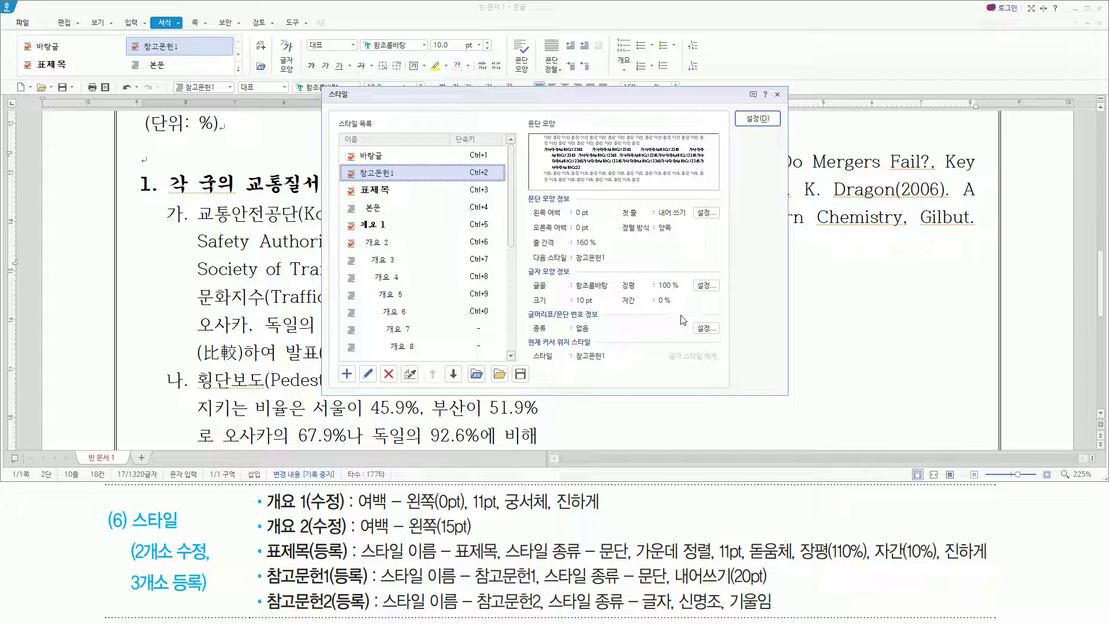
drag(272, 614, 377, 614)
key(Escape)
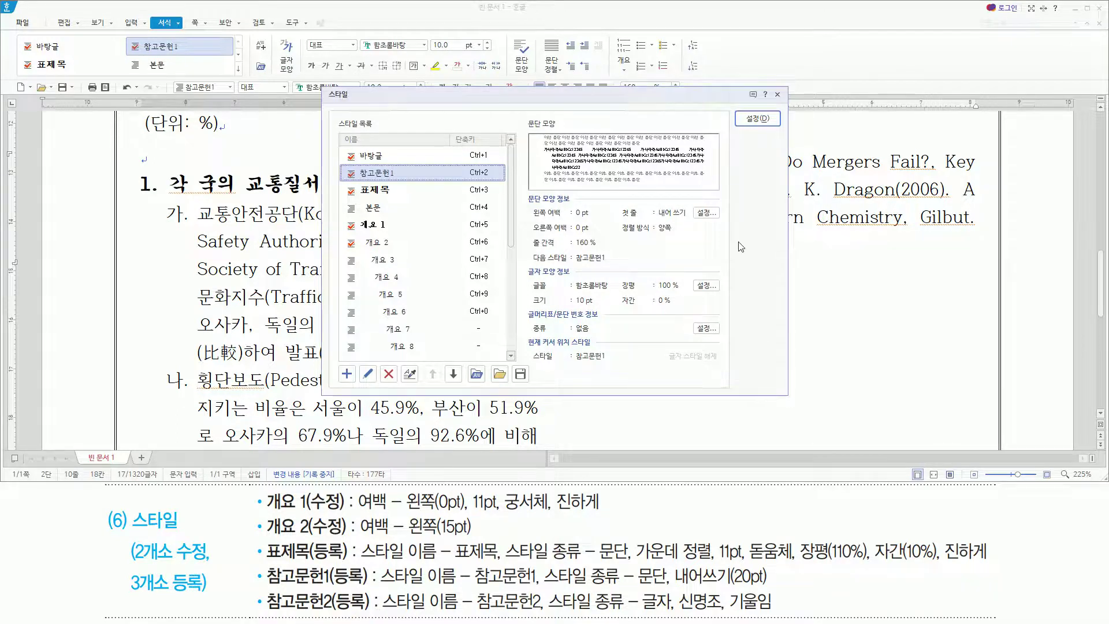
key(alt)
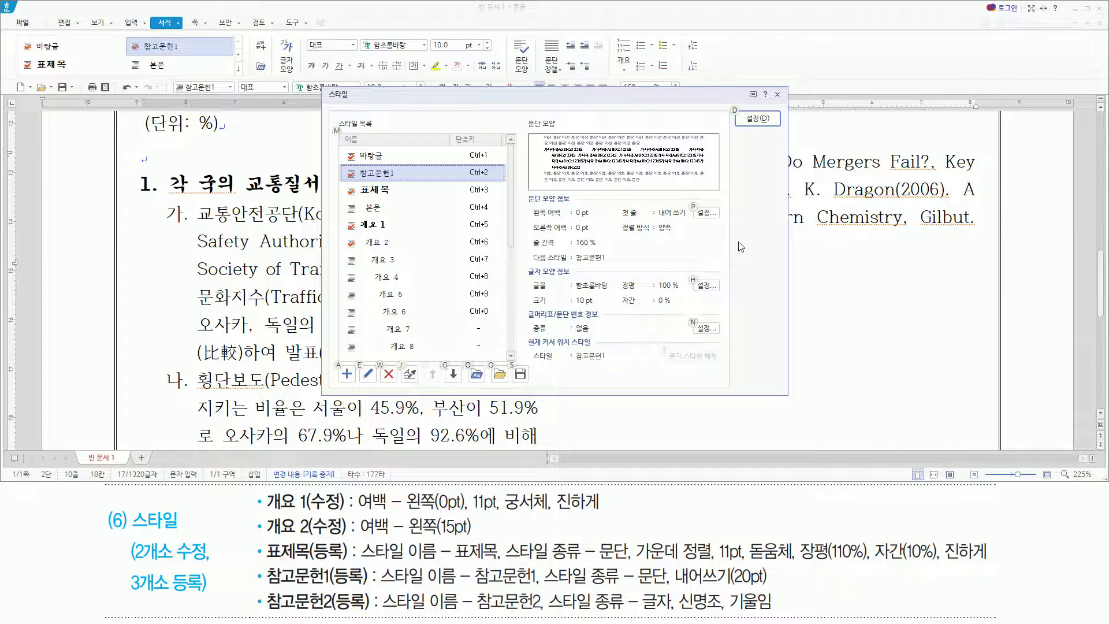
key(a)
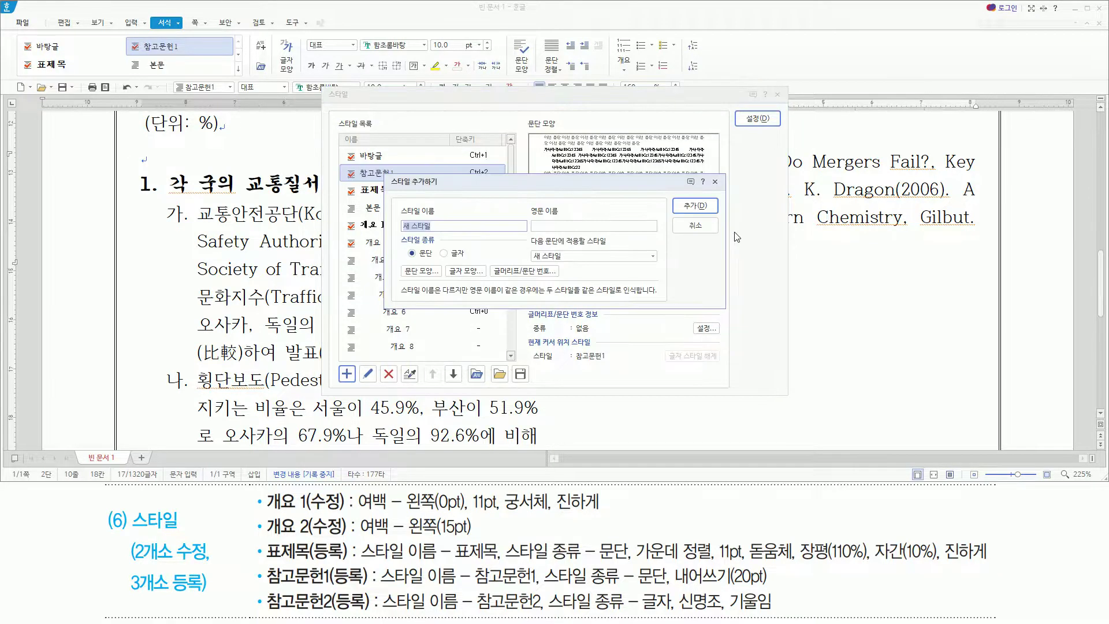
drag(382, 173, 735, 317)
drag(382, 609, 673, 611)
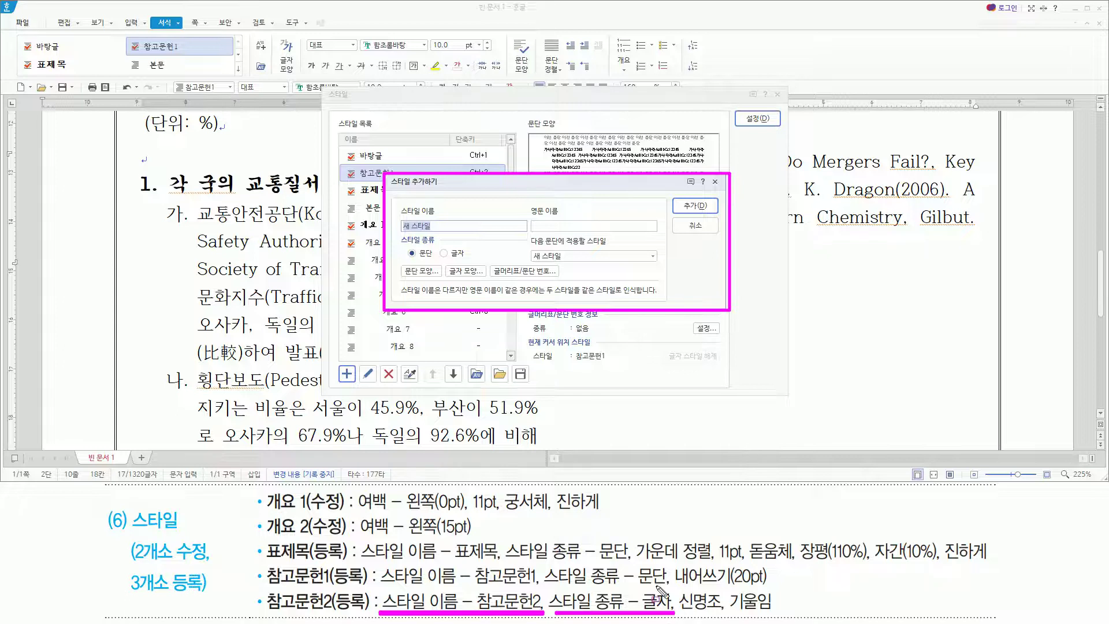
mouse_move(397, 244)
mouse_down()
mouse_move(434, 244)
mouse_move(468, 264)
mouse_up()
mouse_move(398, 216)
mouse_down()
mouse_move(412, 232)
mouse_move(434, 234)
mouse_up()
key(Escape)
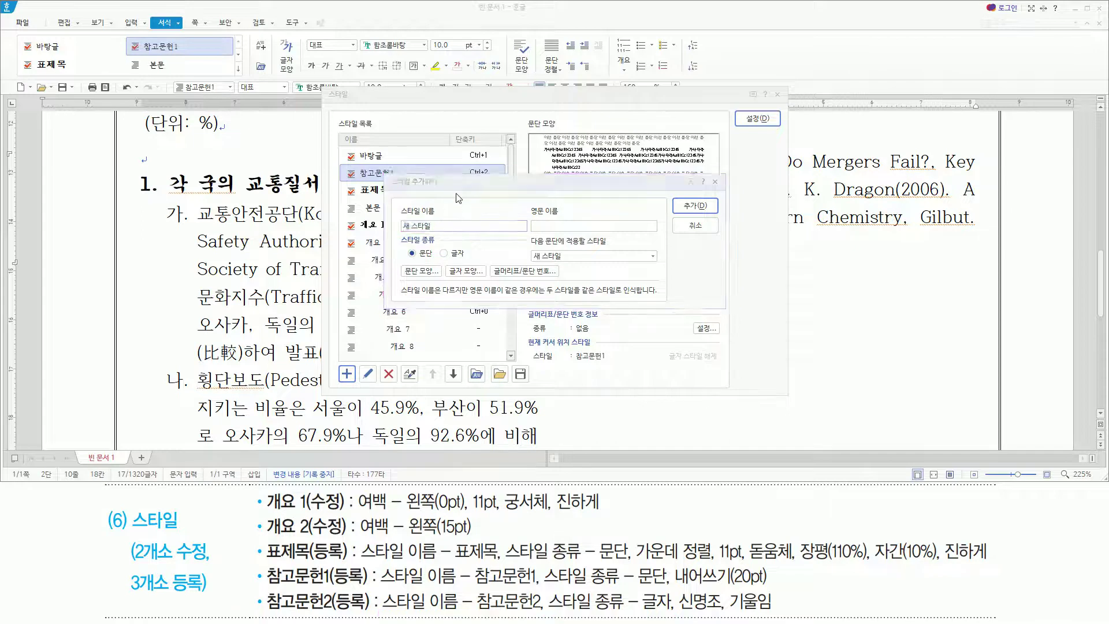
text(참고문)
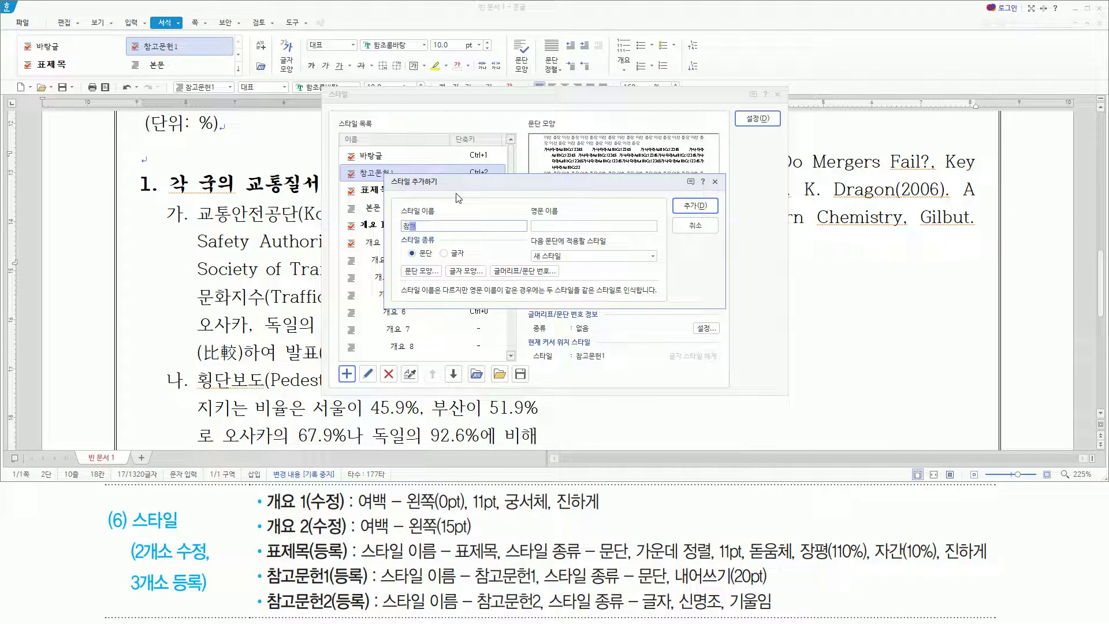
text(헌2)
click(452, 255)
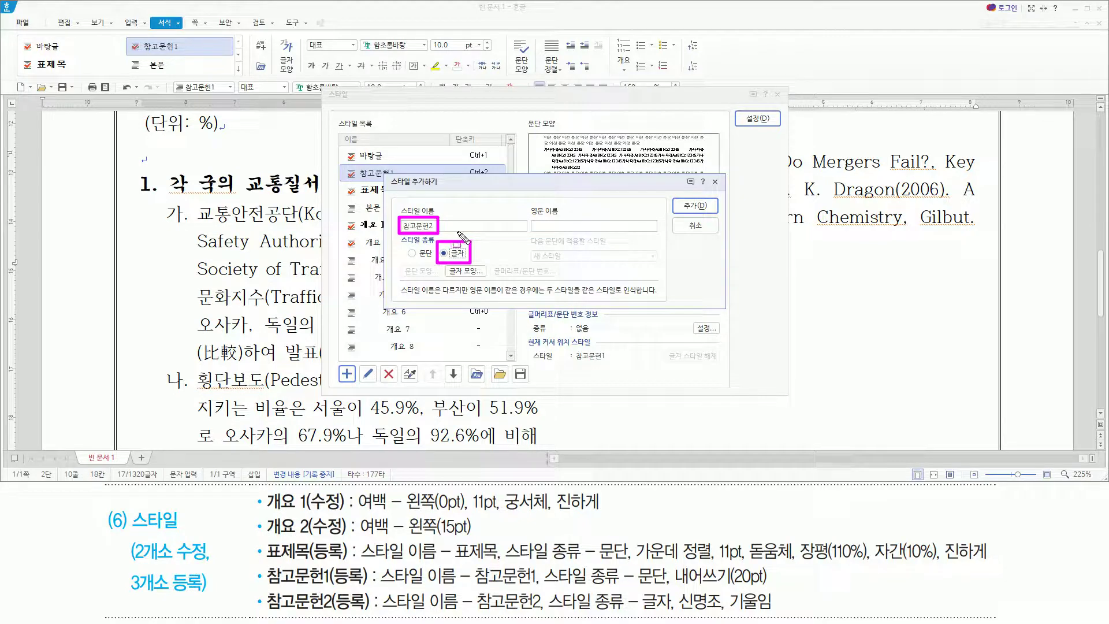
key(Return)
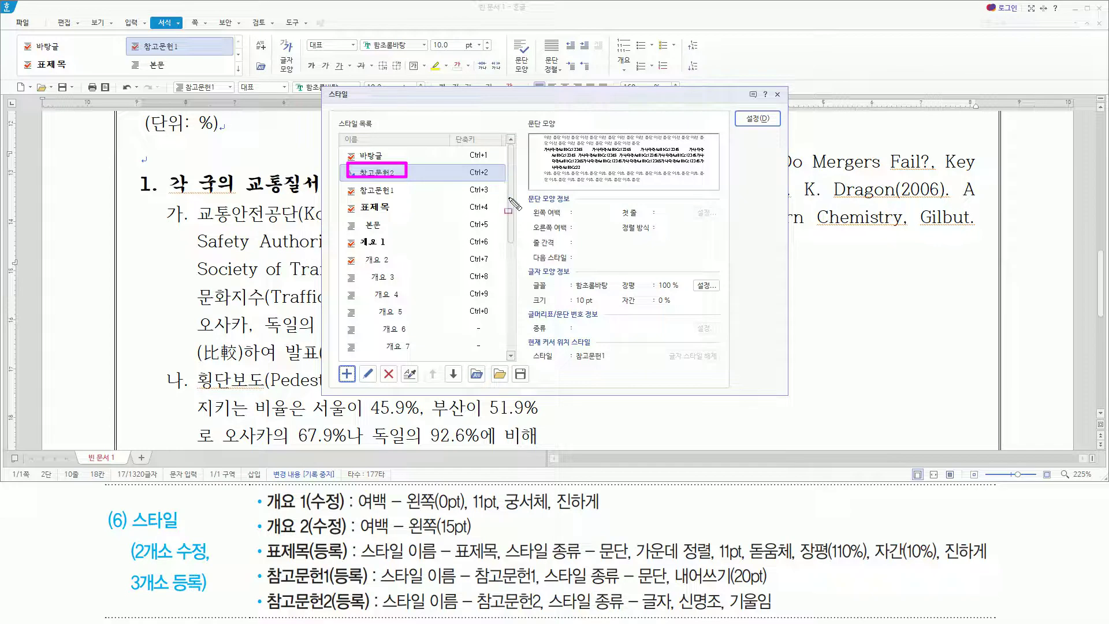
Edit the 참고문헌2 style's character shape and set its font to 신명조
key(alt)
key(e)
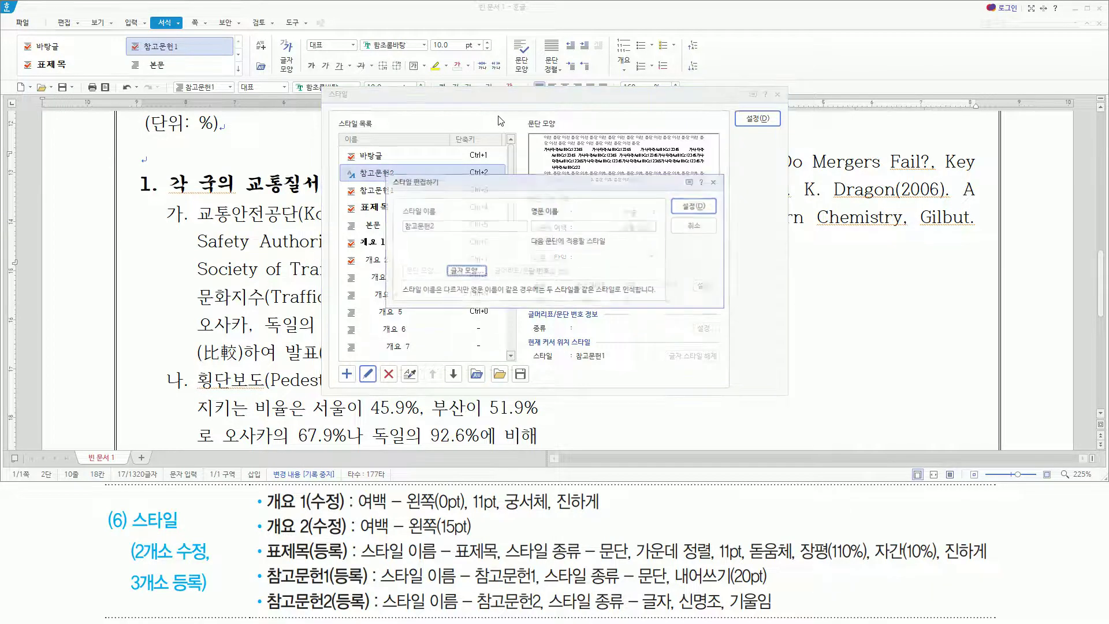
mouse_move(385, 173)
mouse_down()
mouse_move(736, 302)
mouse_move(743, 323)
mouse_move(734, 319)
mouse_up()
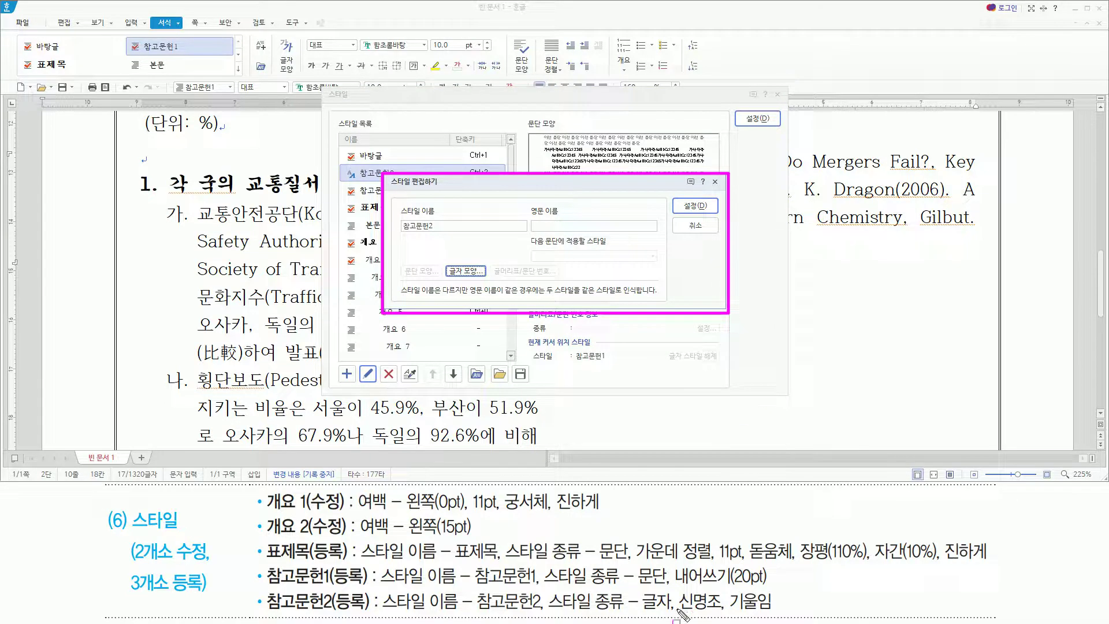
drag(678, 616, 777, 617)
drag(447, 258, 481, 282)
key(Escape)
key(alt)
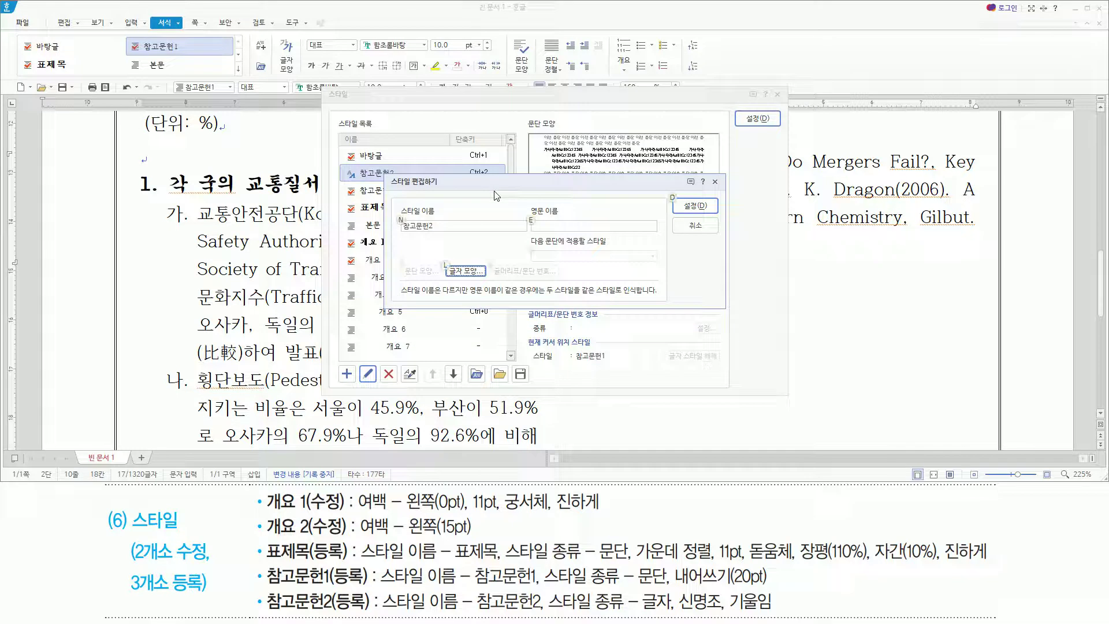
key(l)
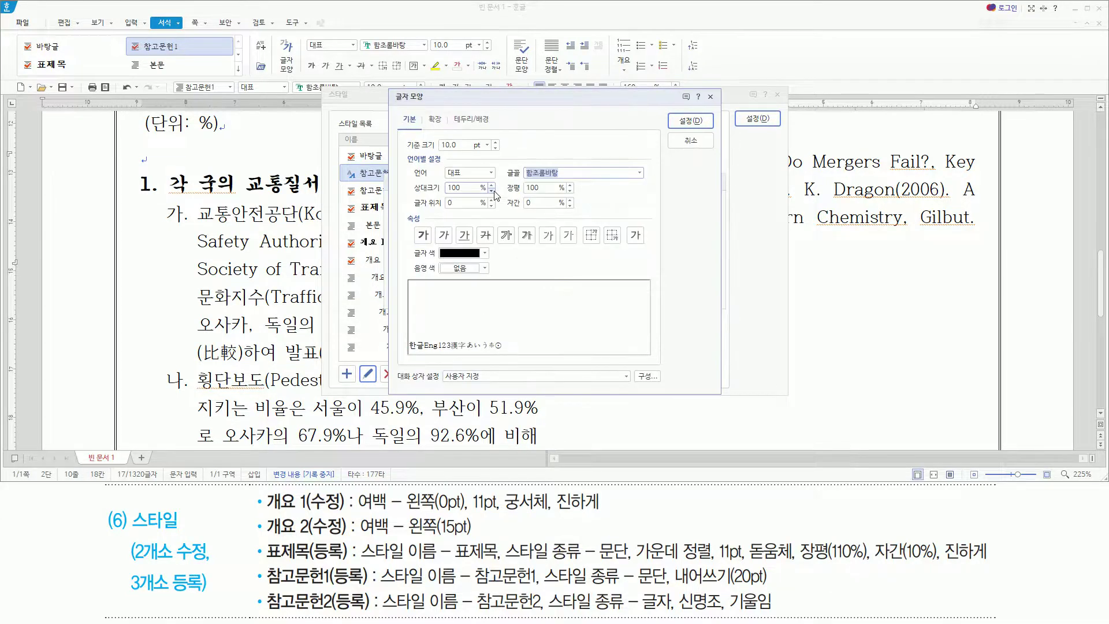
text(신명조)
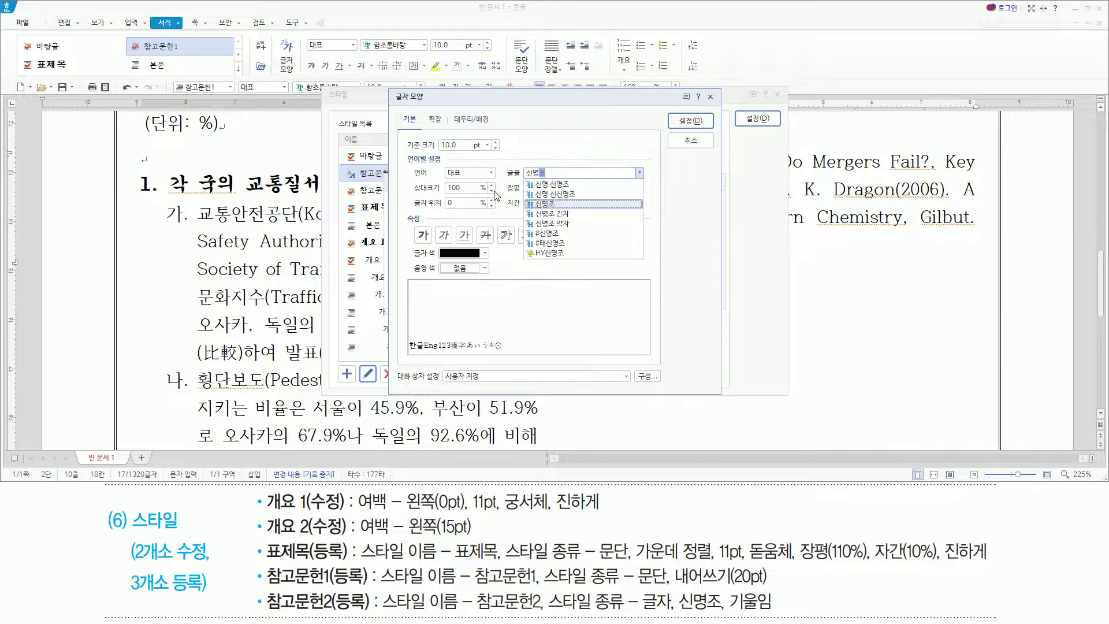
key(Return)
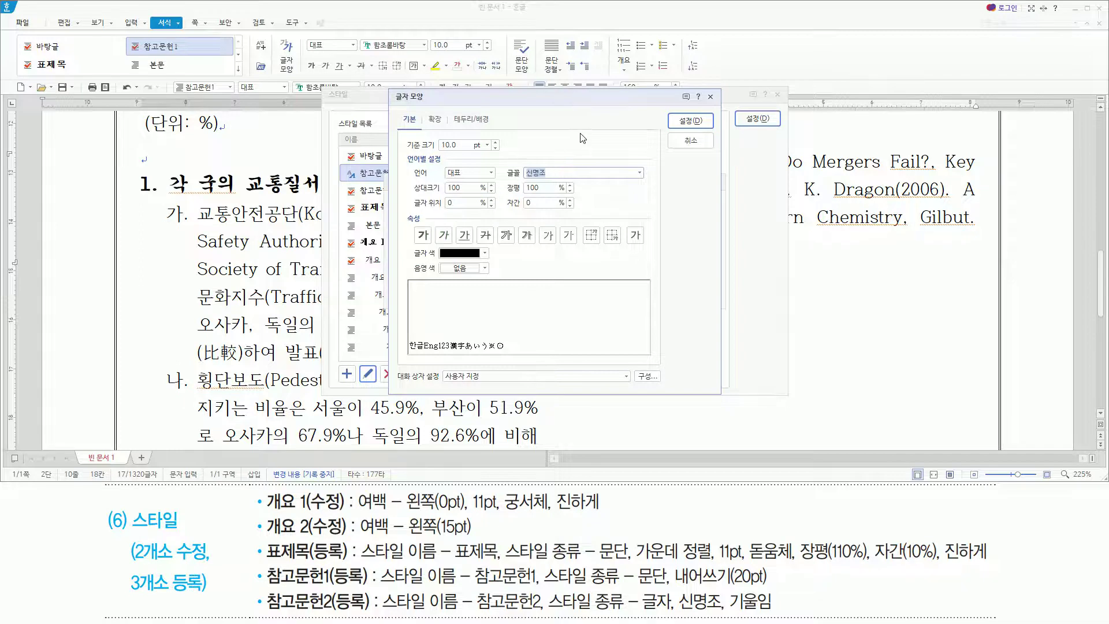
Make the 참고문헌2 style italic, save the edit and apply the style to the selected author and year
key(alt)
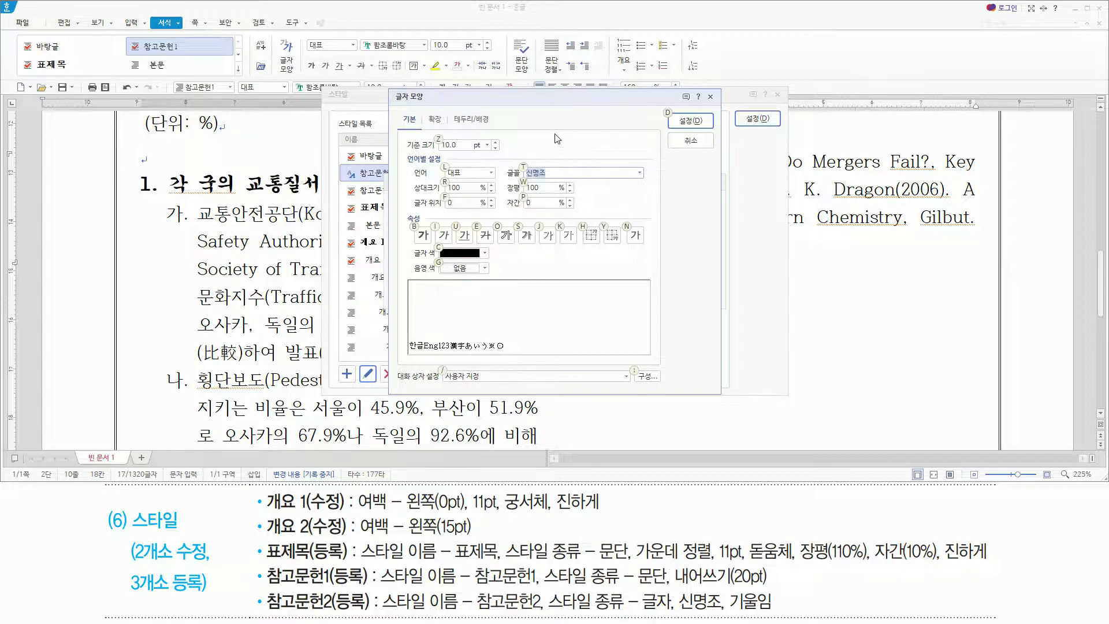
key(i)
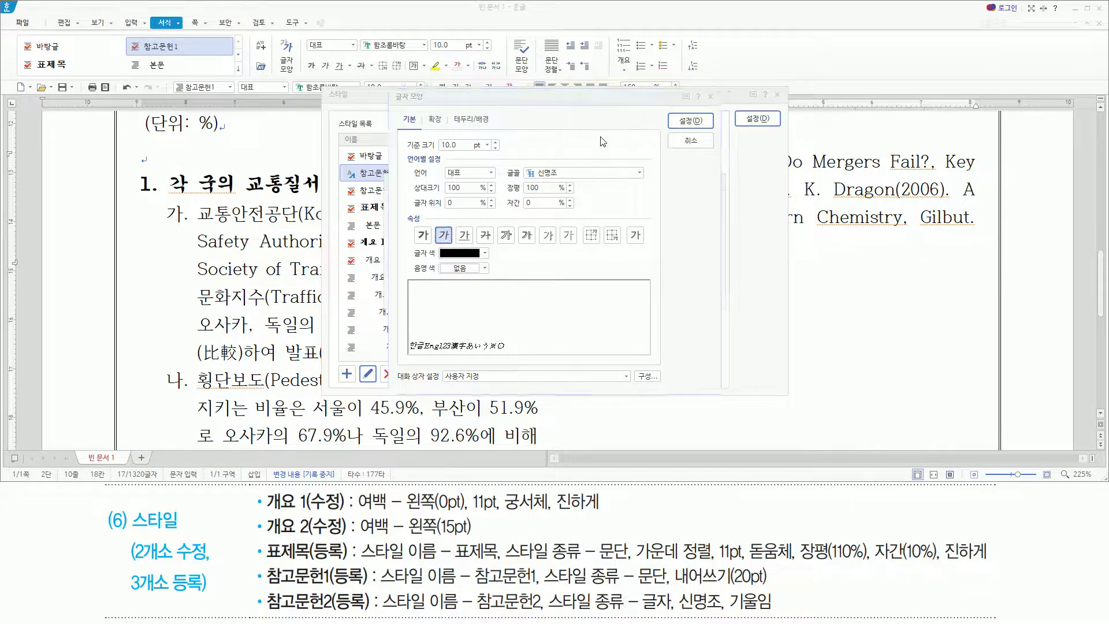
key(Return)
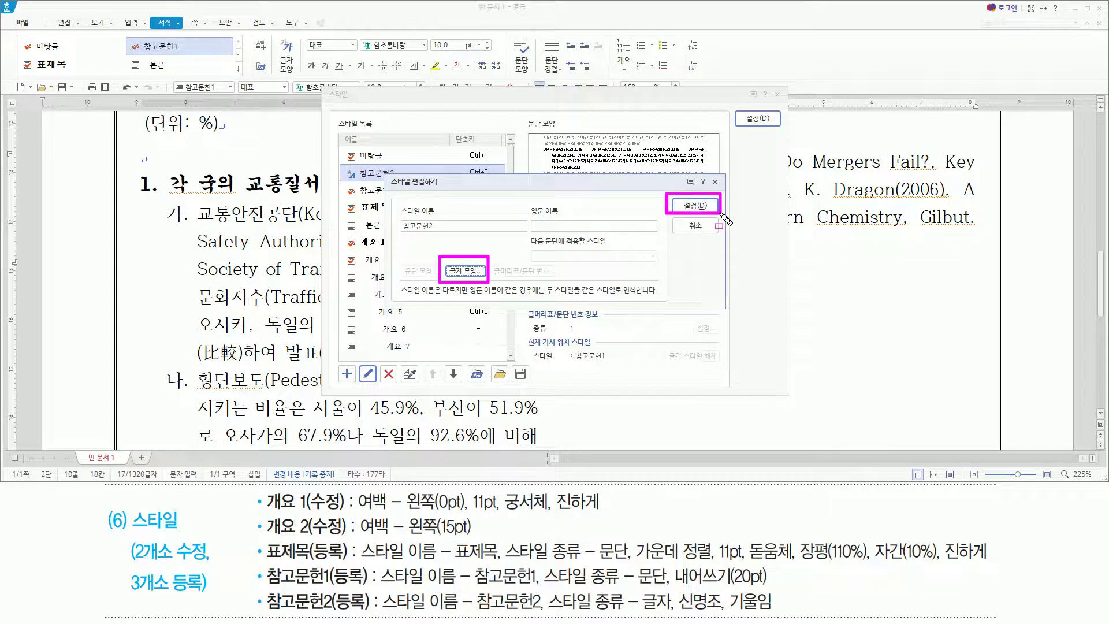
click(702, 207)
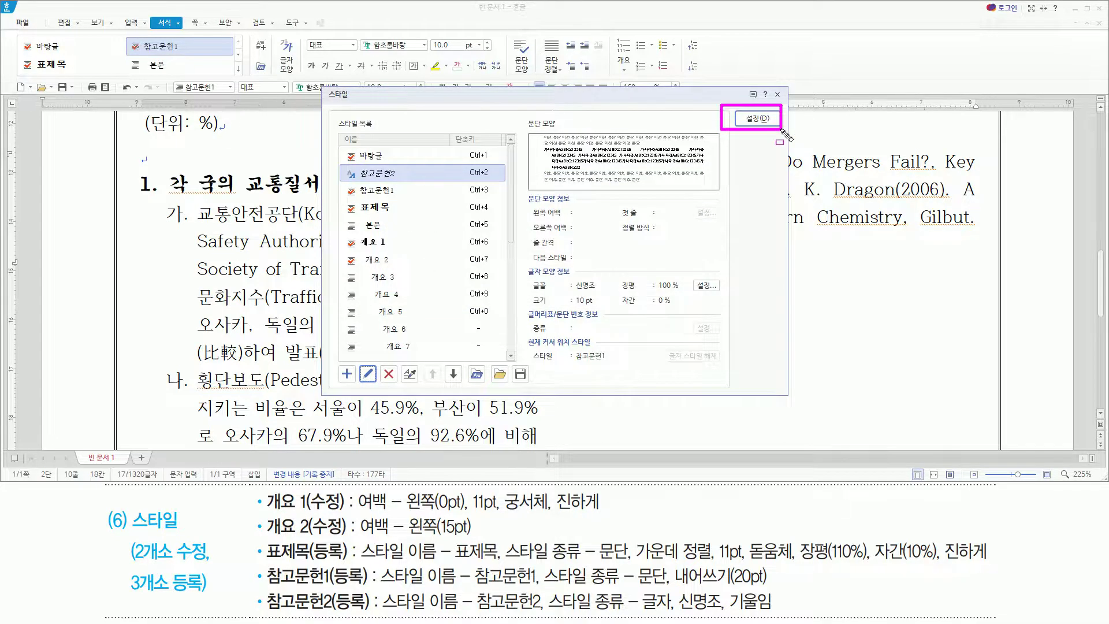
click(758, 119)
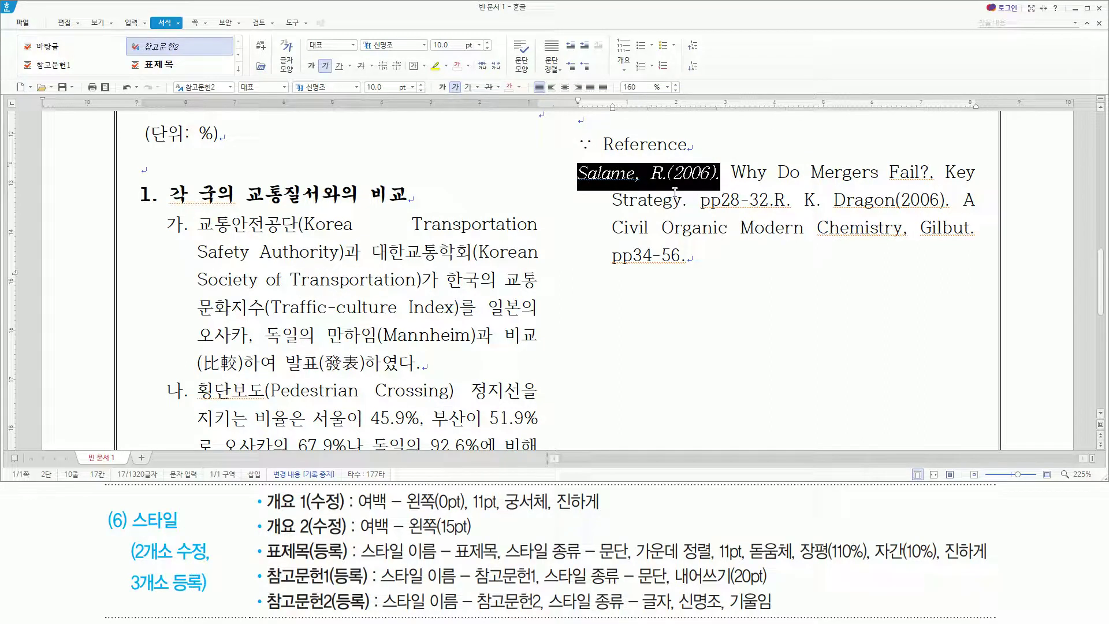
Enter "자료: 대한교통학회" as the footnote text
click(736, 263)
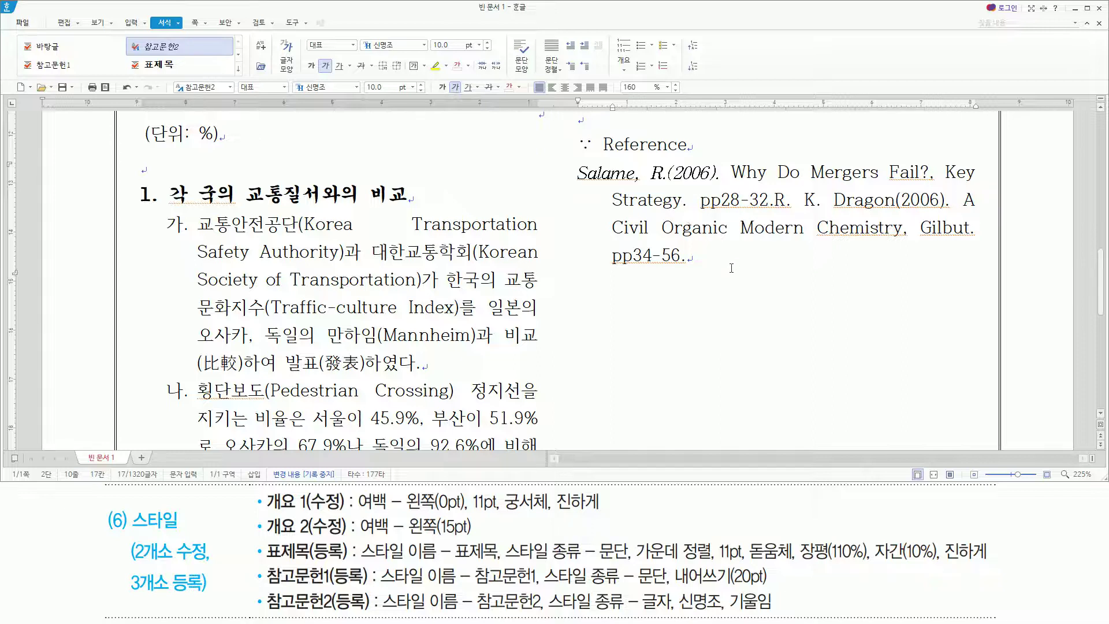
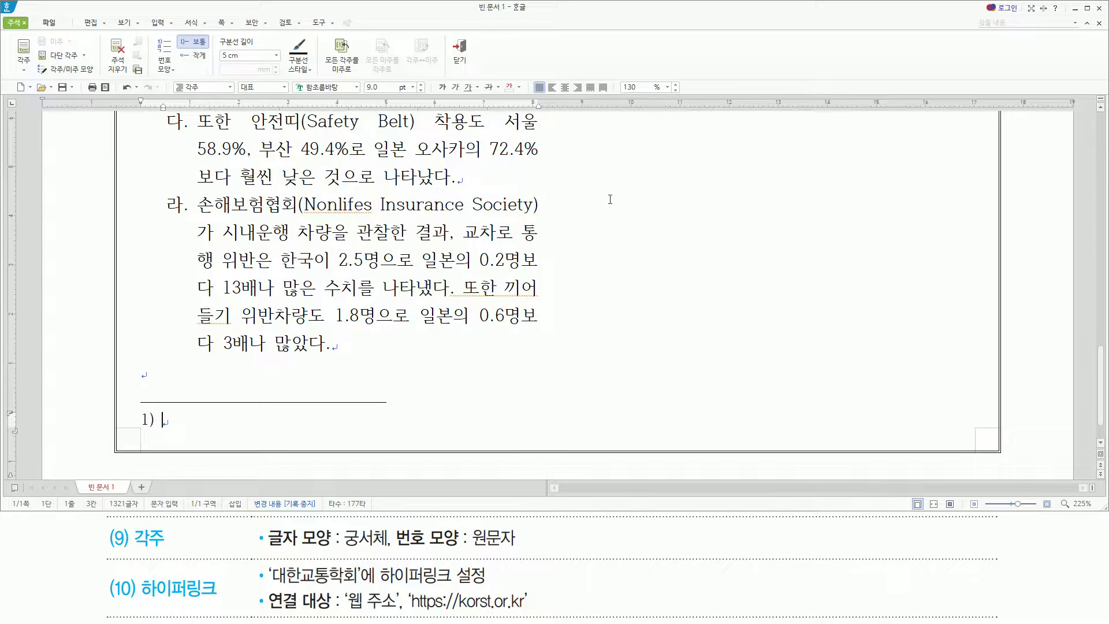
drag(128, 392, 416, 451)
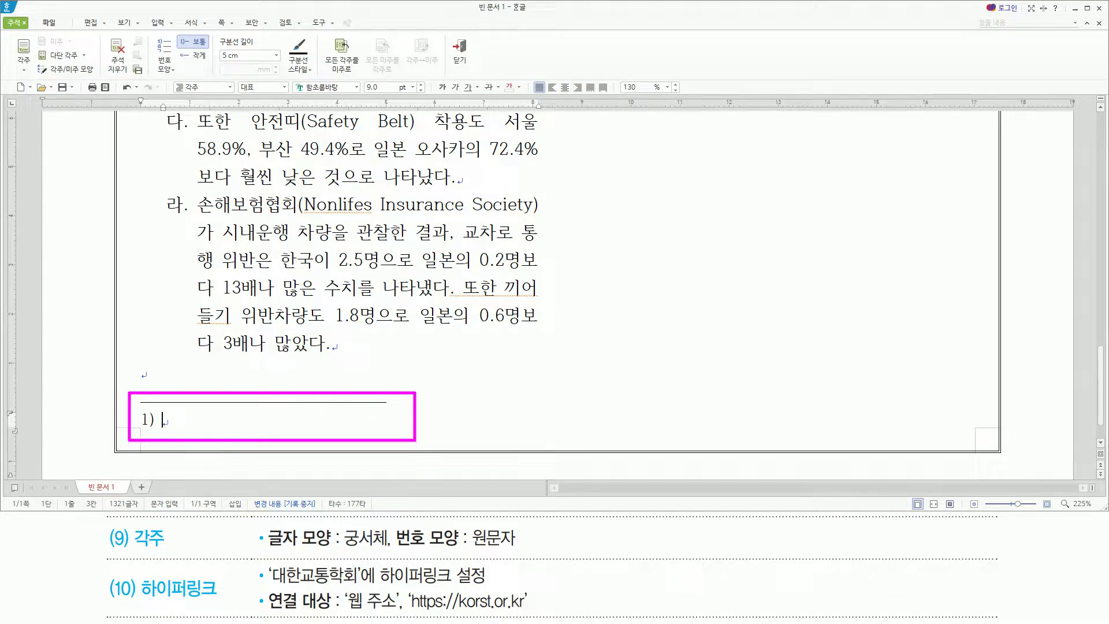
key(Escape)
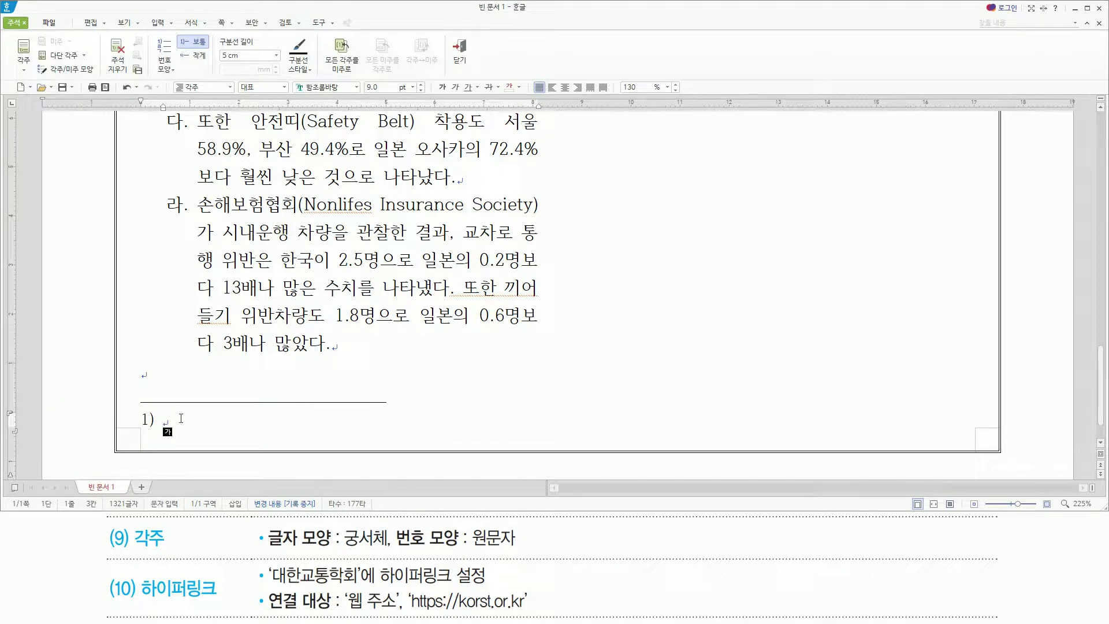
text(자료: 대한교통학회)
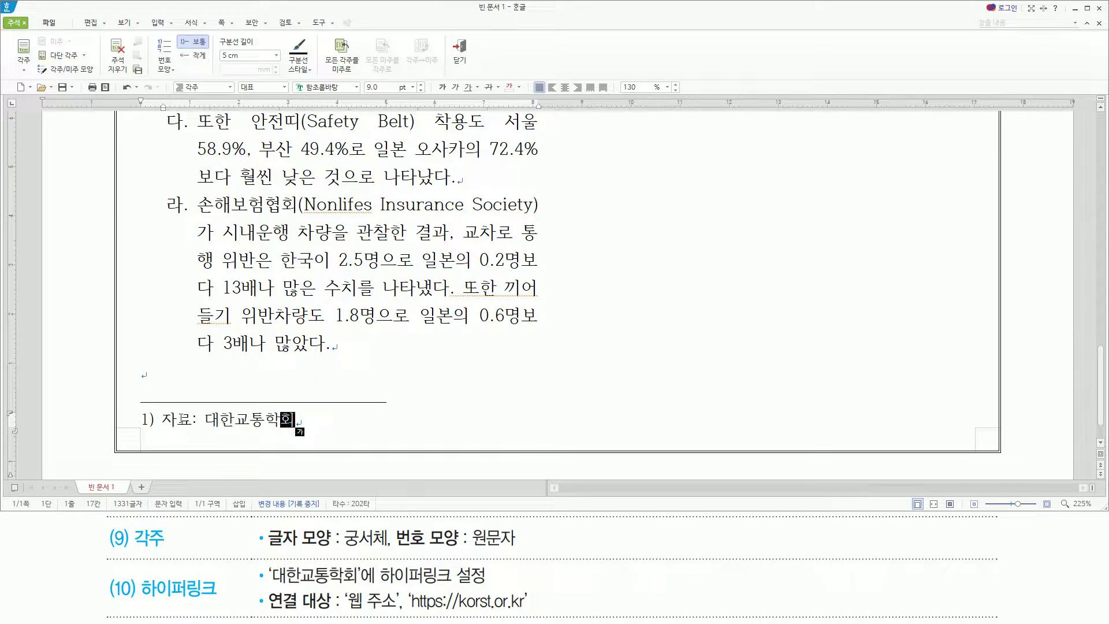
Select the whole footnote line, including its number, and set its font to 궁서체
key(shift+Home)
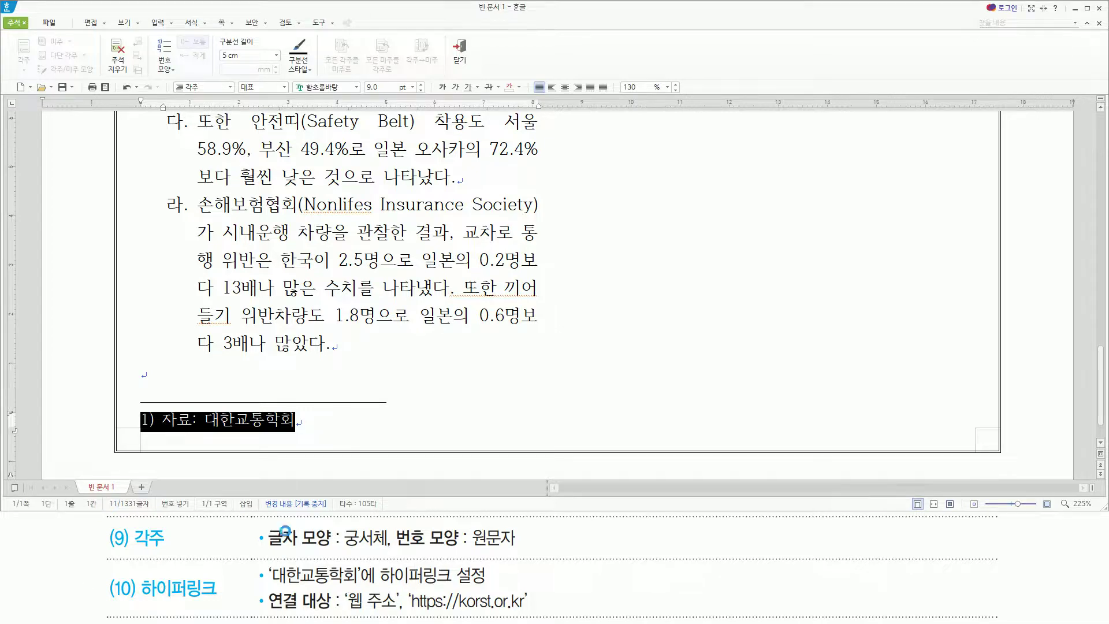
drag(274, 550, 386, 549)
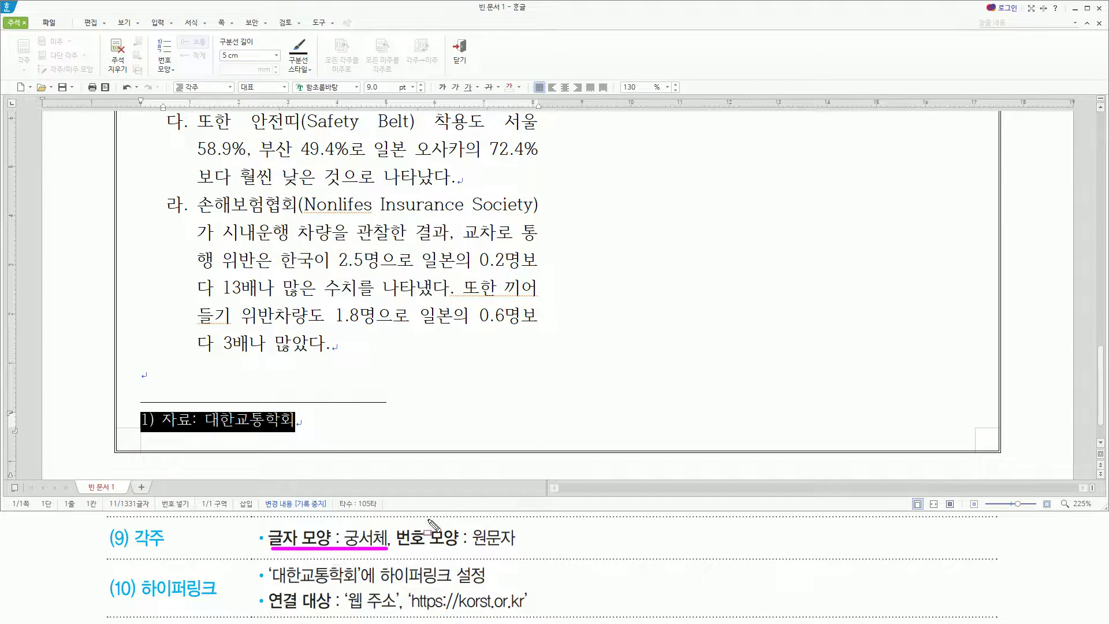
drag(395, 521, 522, 549)
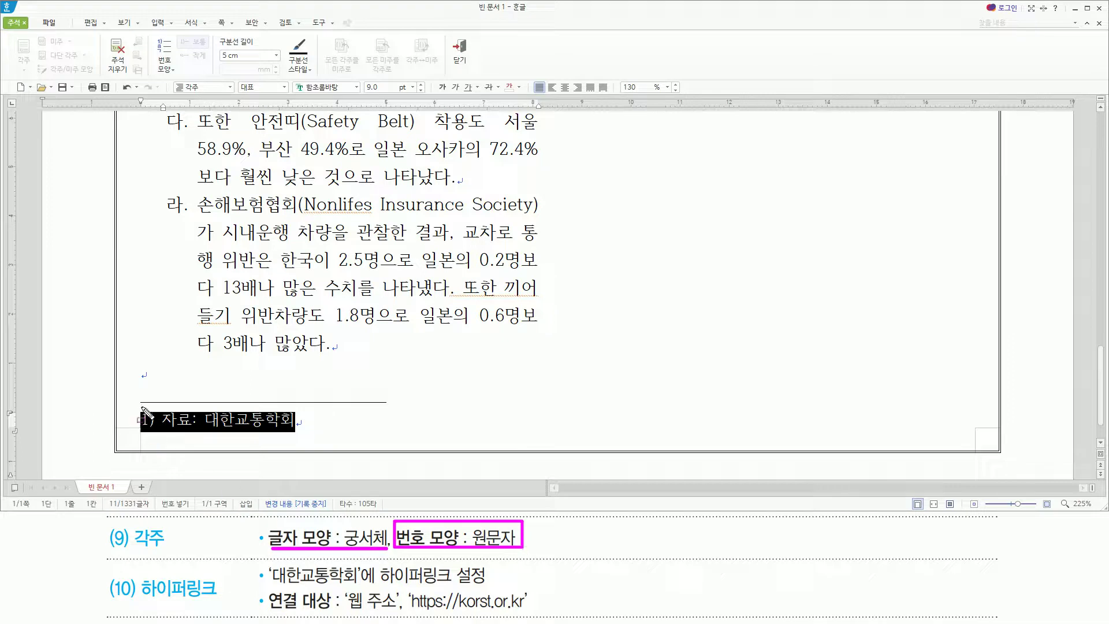
drag(137, 403, 156, 434)
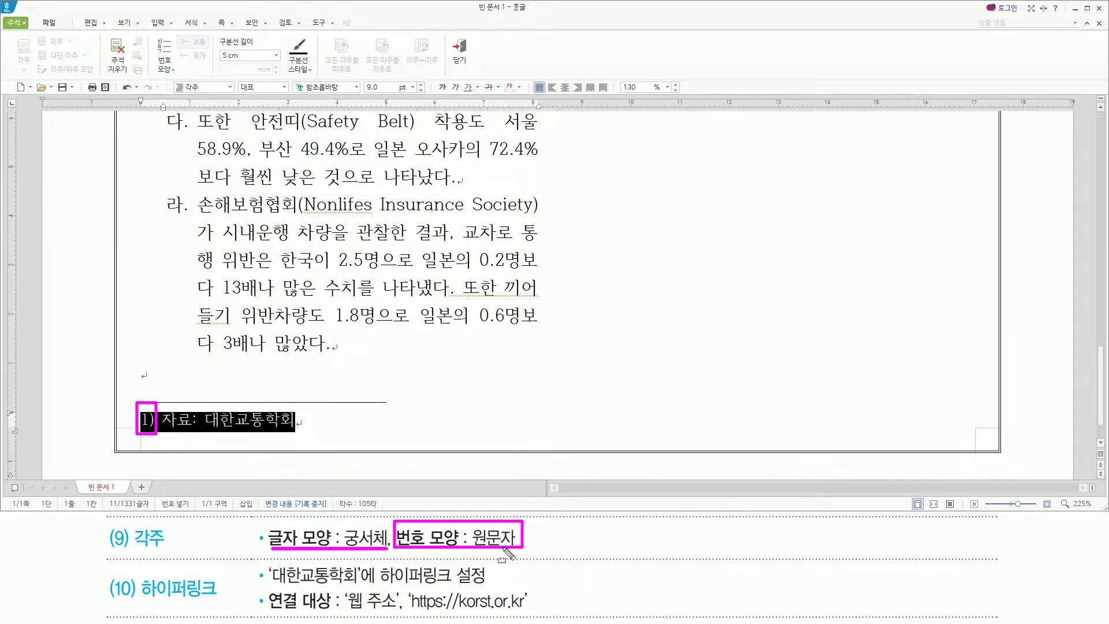
key(Escape)
click(563, 19)
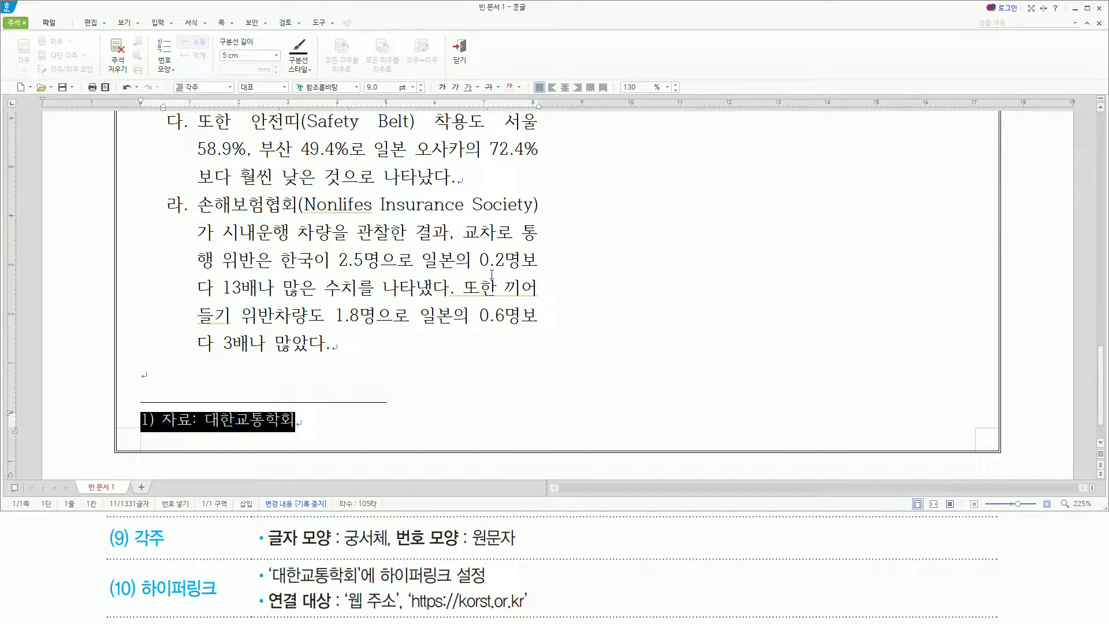
key(alt+l)
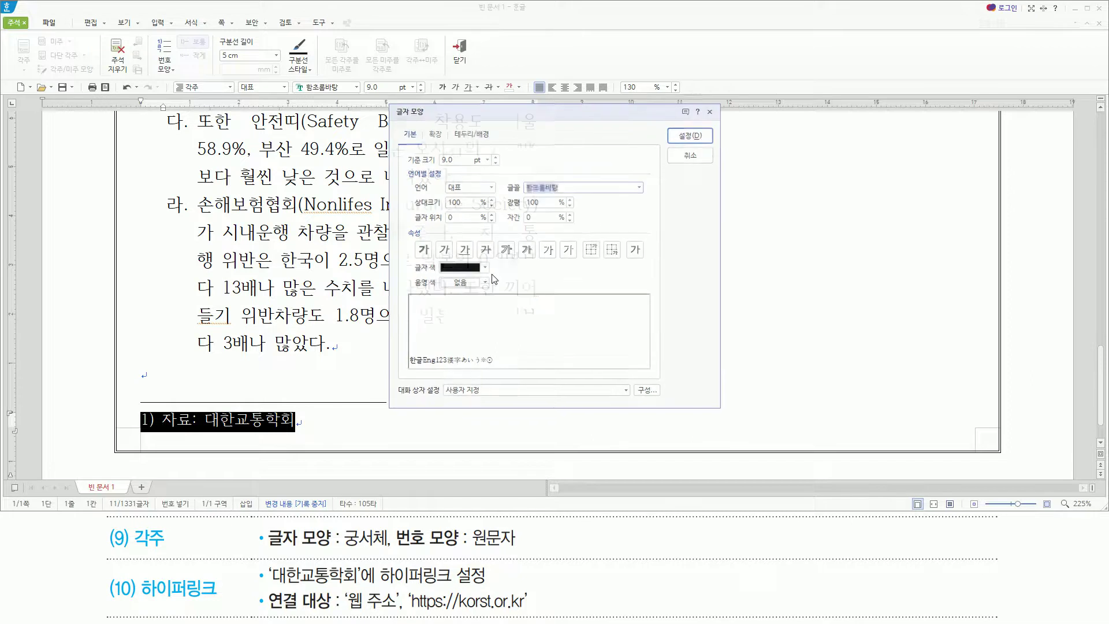
text(궁서체)
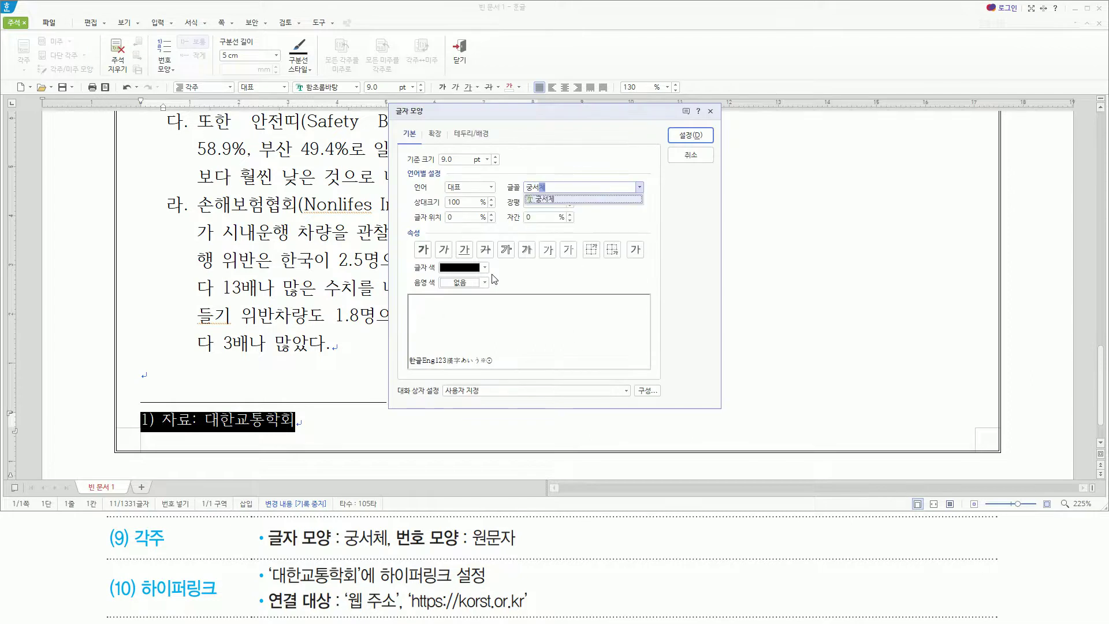
key(Return)
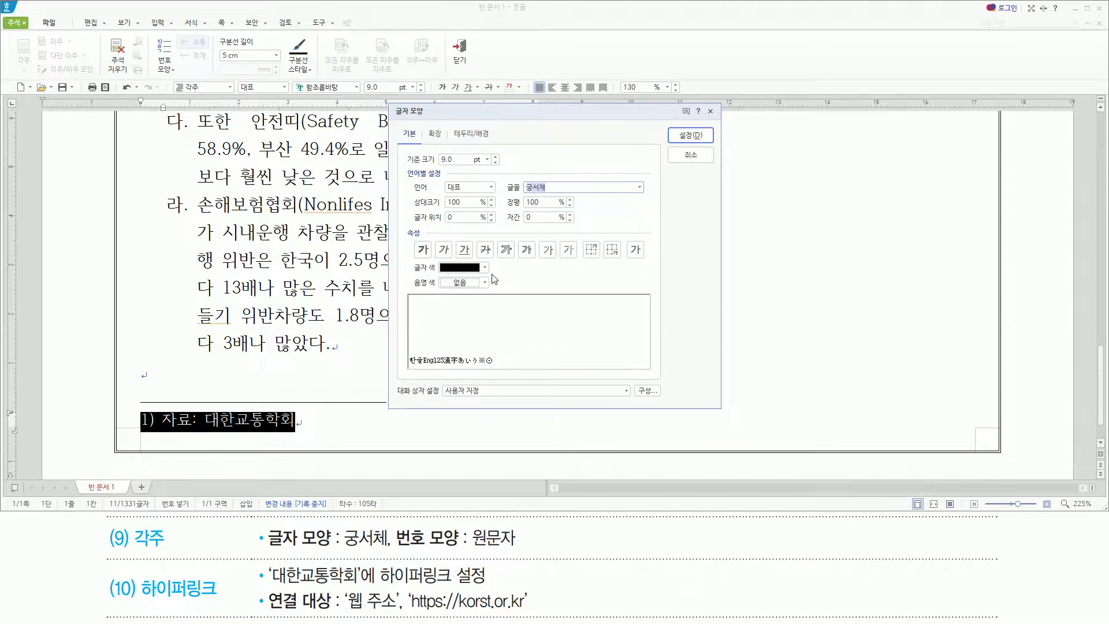
key(Return)
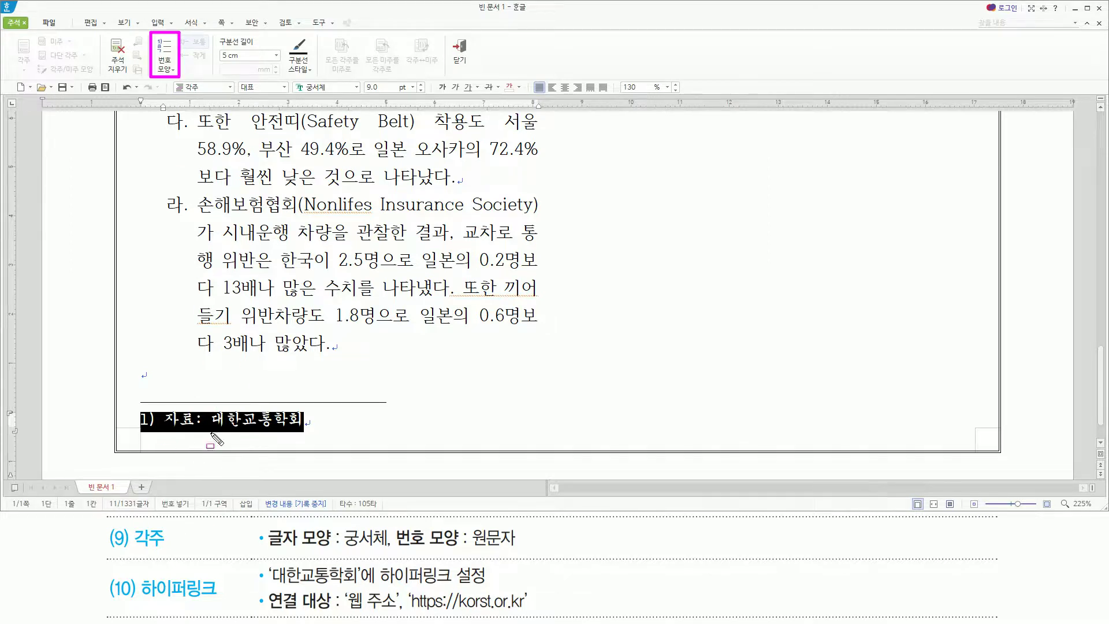
Change the footnote's number format to circled numbers (①, ②, ③)
click(167, 69)
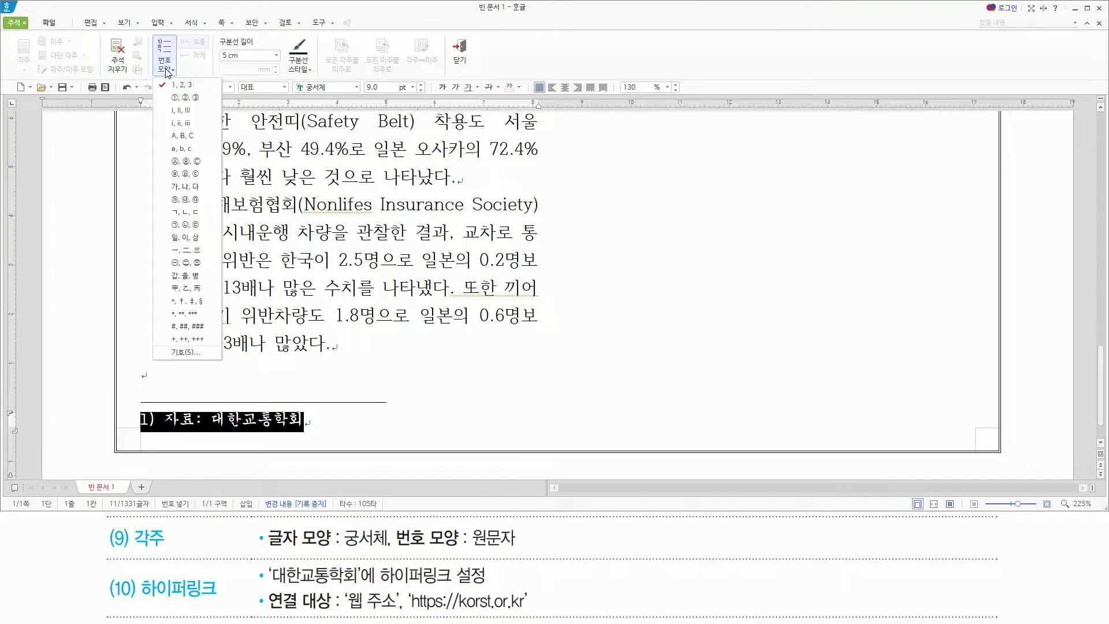
click(184, 97)
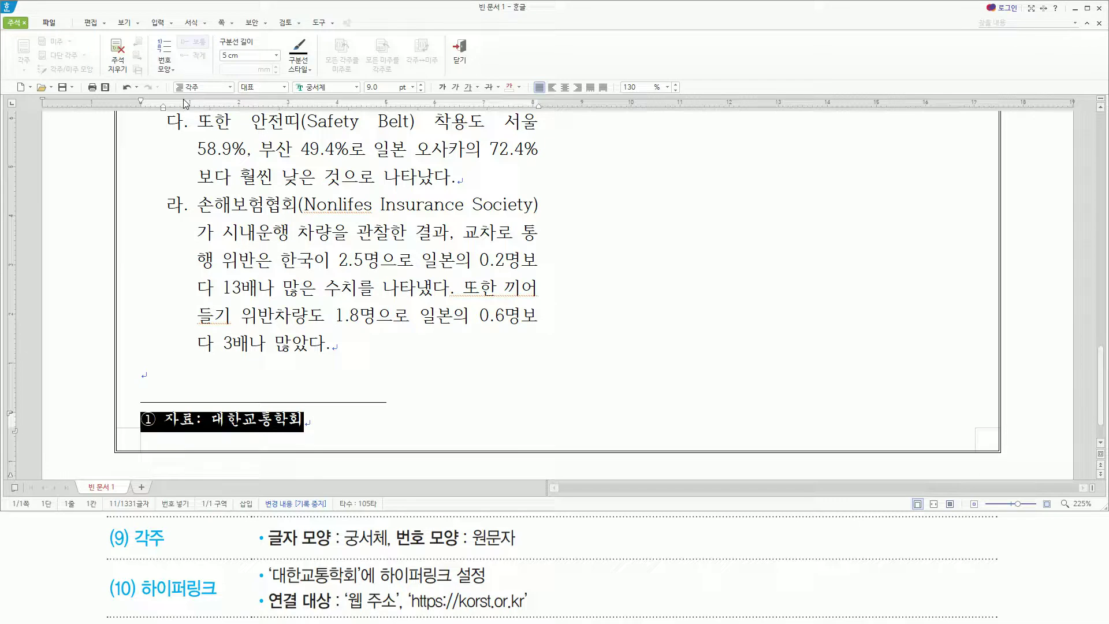
key(ctrl+z)
key(ctrl+shift+z)
drag(213, 431, 305, 431)
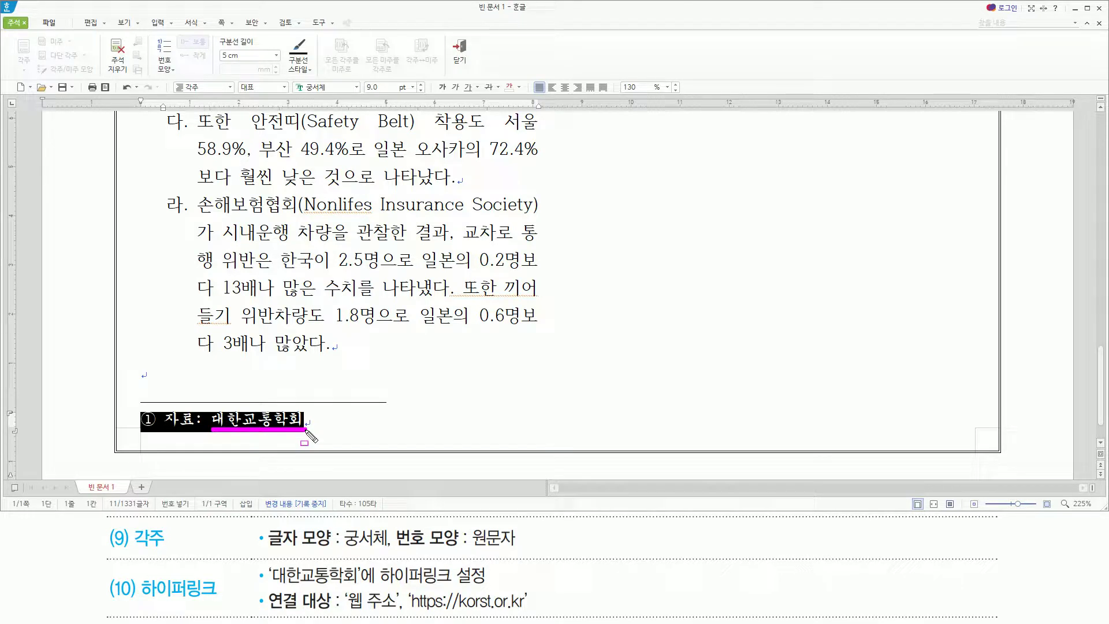
key(Escape)
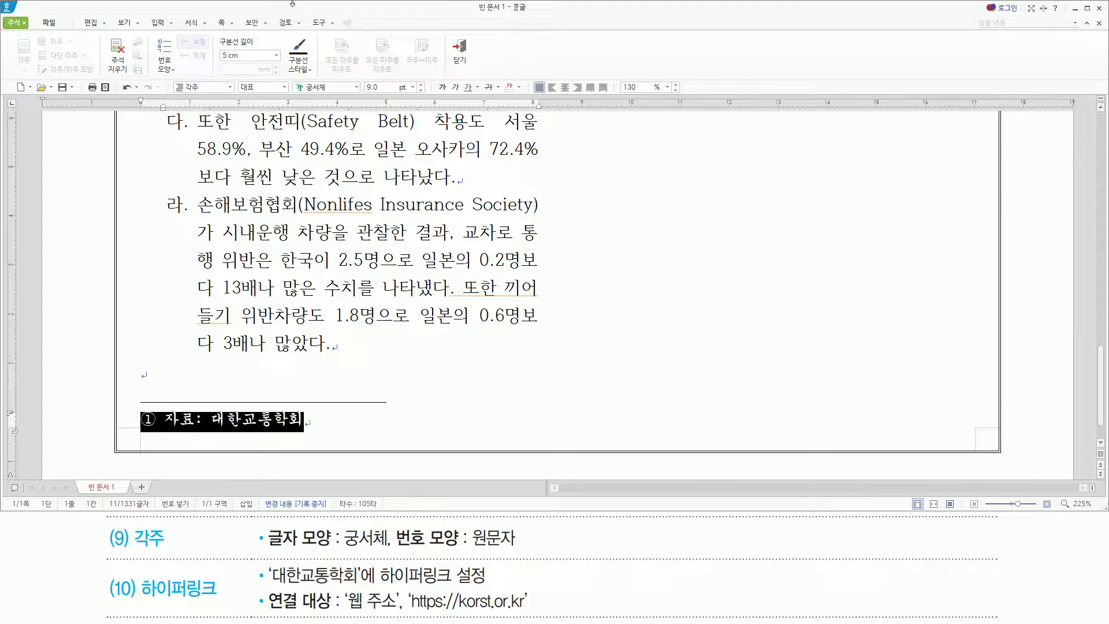
Select only 대한교통학회 in the footnote and start a hyperlink for it with a web address (웹 주소) as the target
key(End)
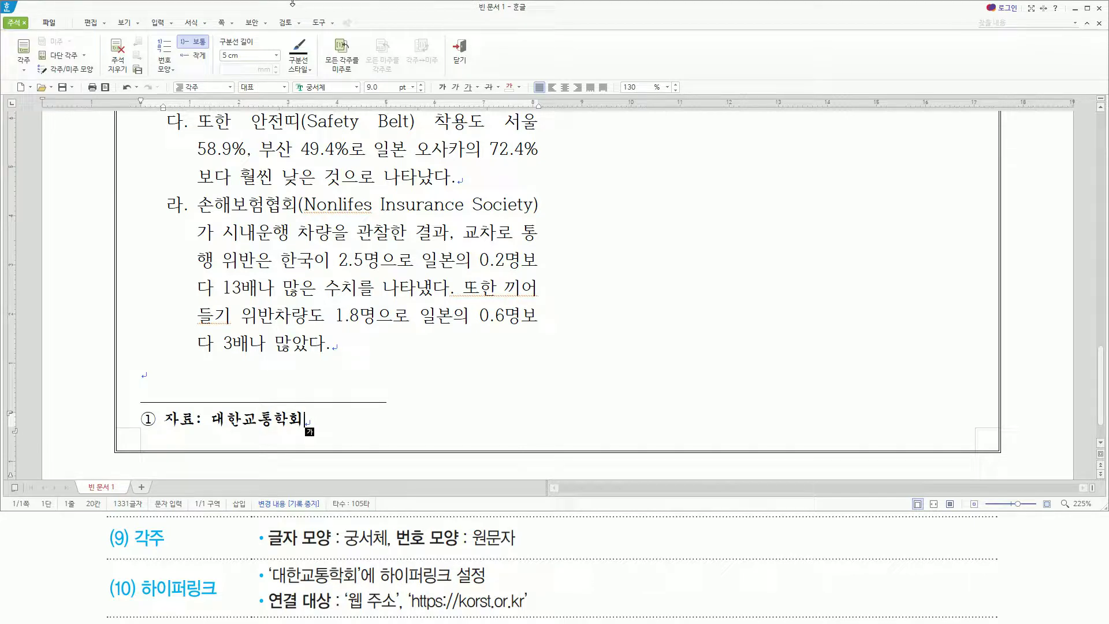
key(ctrl+shift+Left)
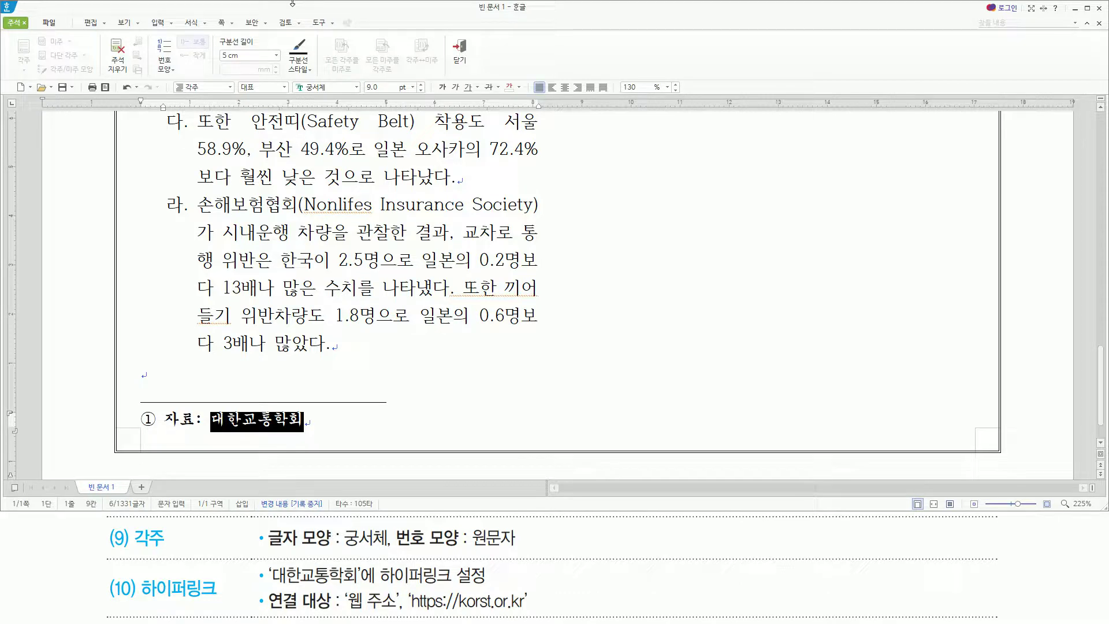
key(ctrl+k)
key(h)
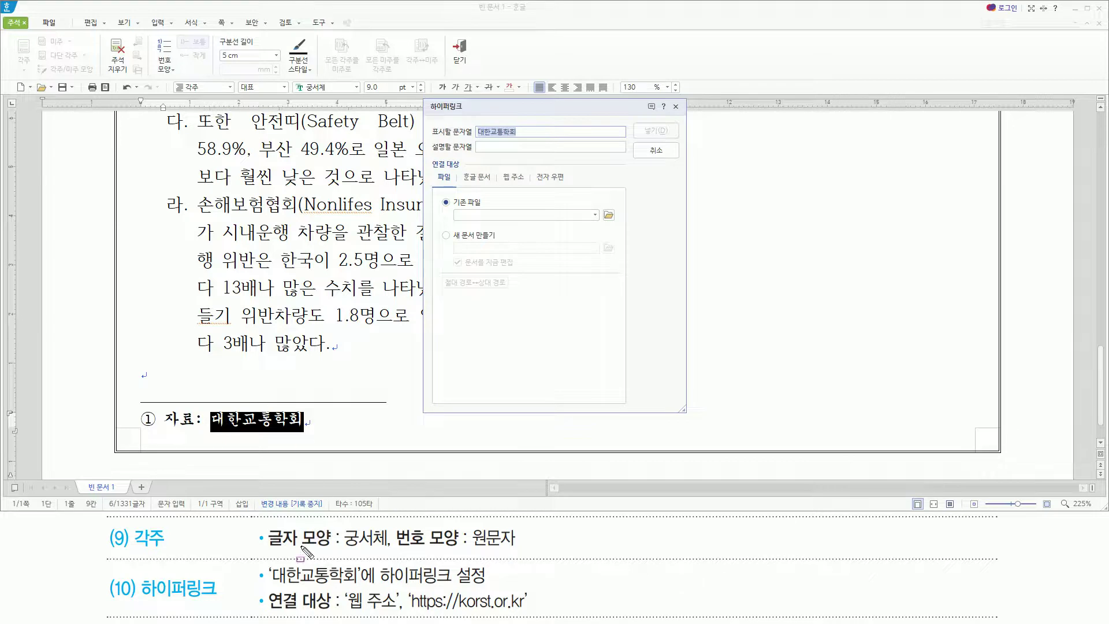
drag(351, 609, 536, 614)
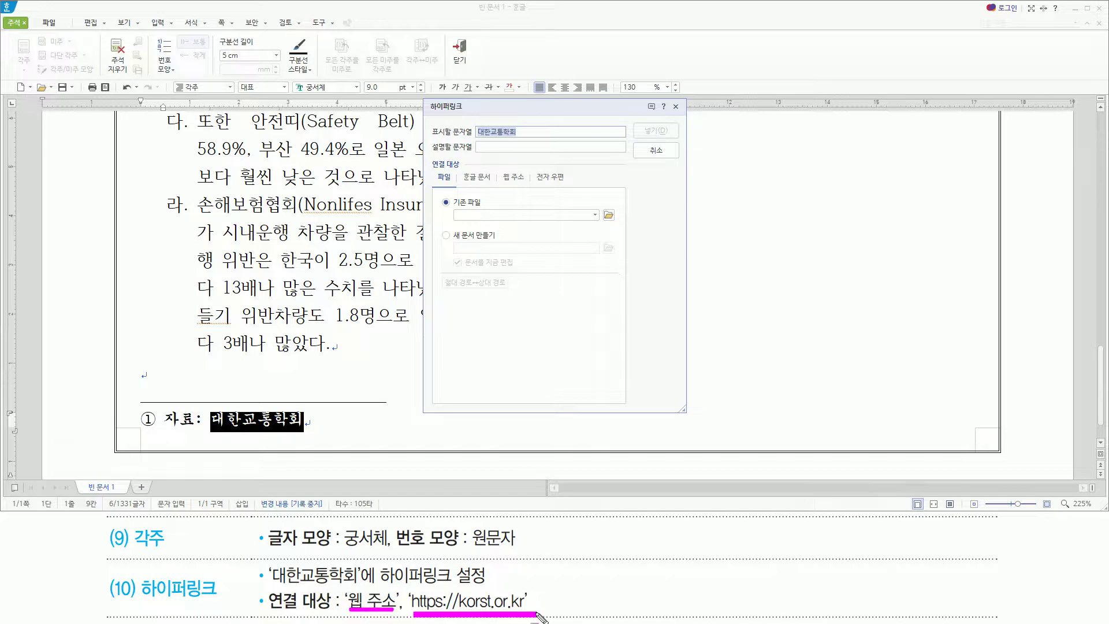
drag(498, 167, 530, 192)
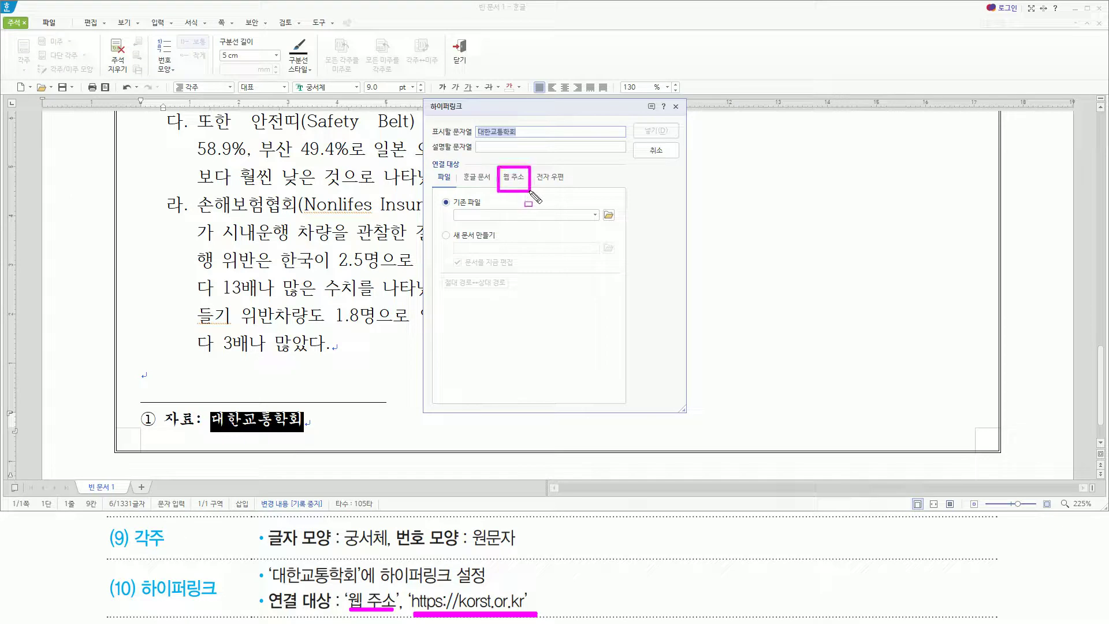
key(Escape)
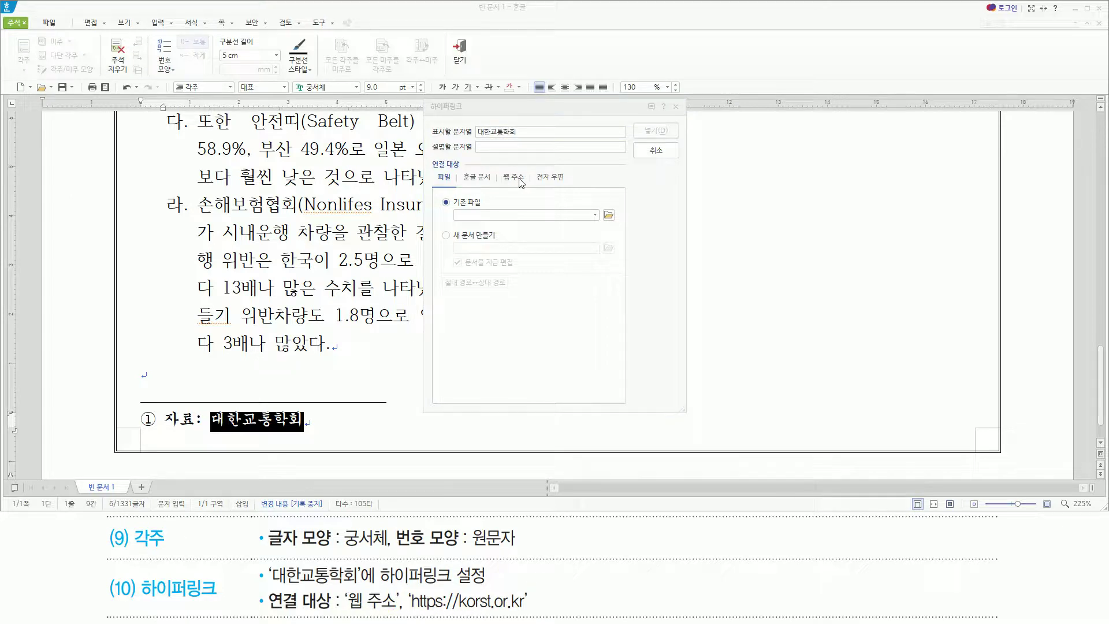
click(520, 178)
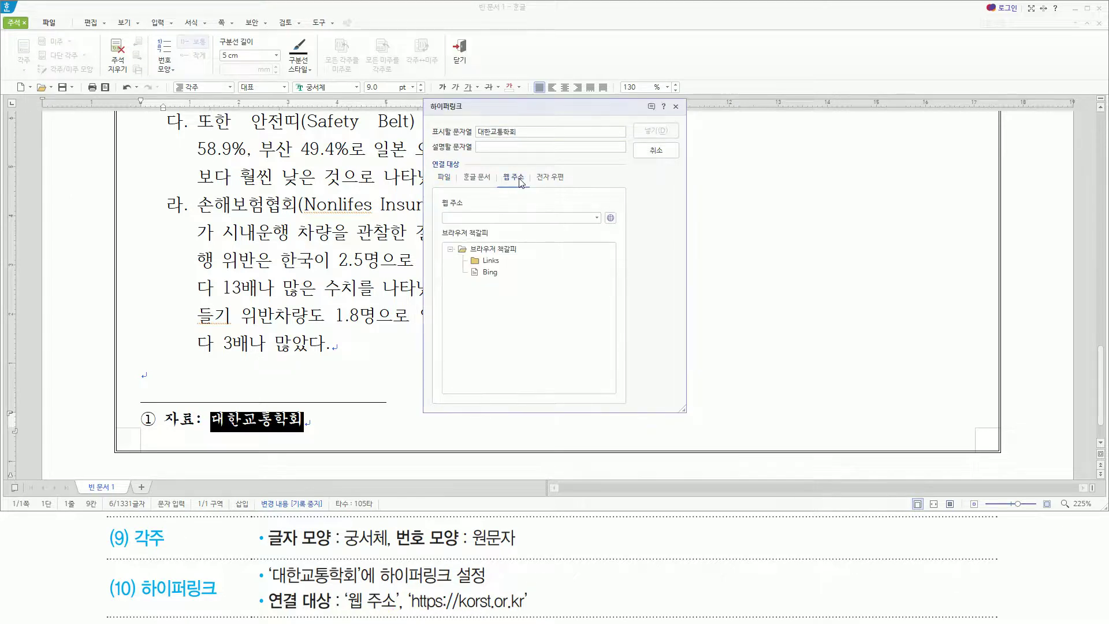
click(480, 219)
text(http)
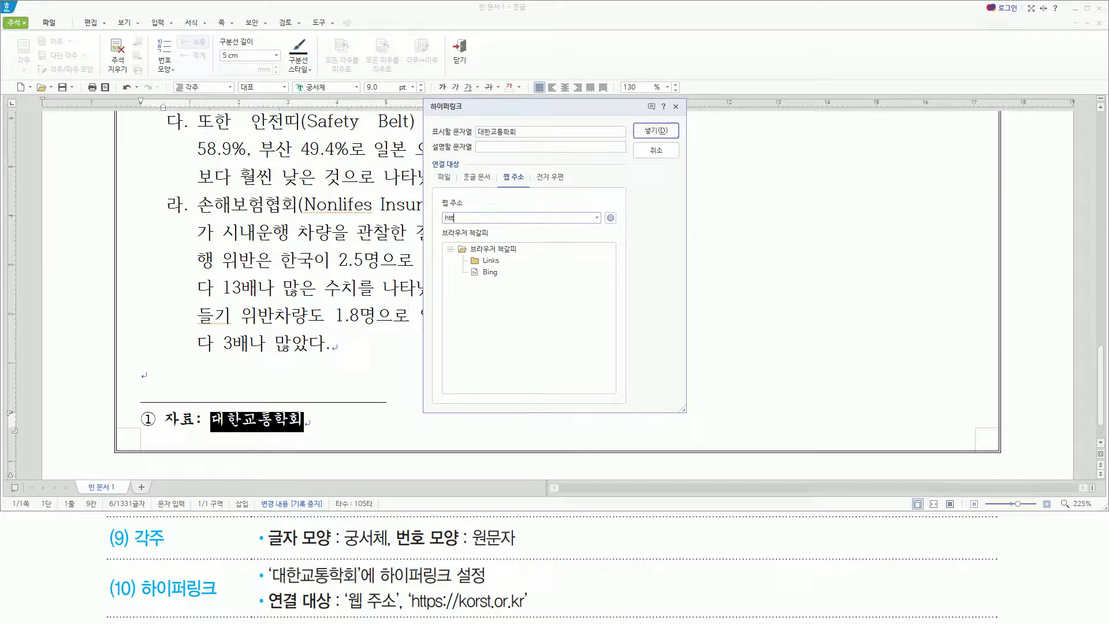
text(")
text(//)
text(korst)
text(.or.kr)
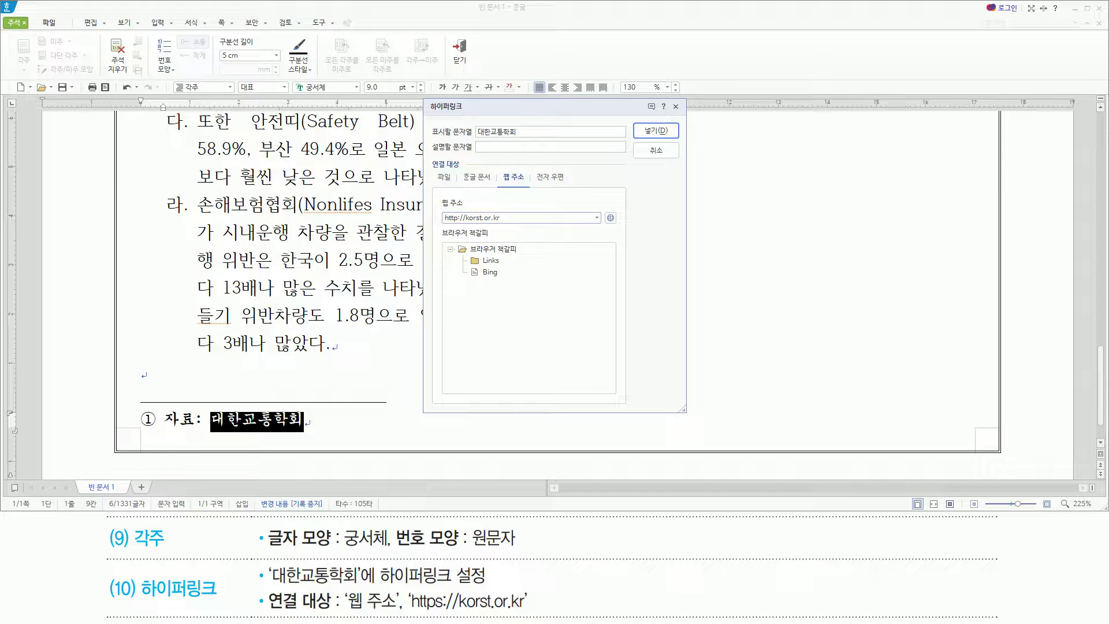
click(648, 129)
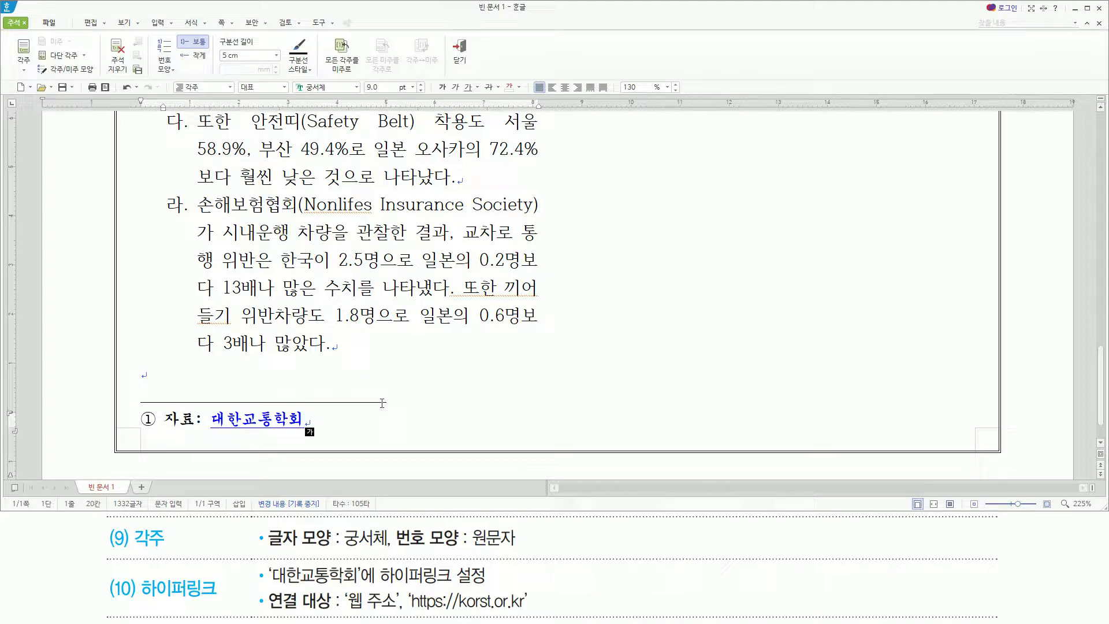
key(shift+Escape)
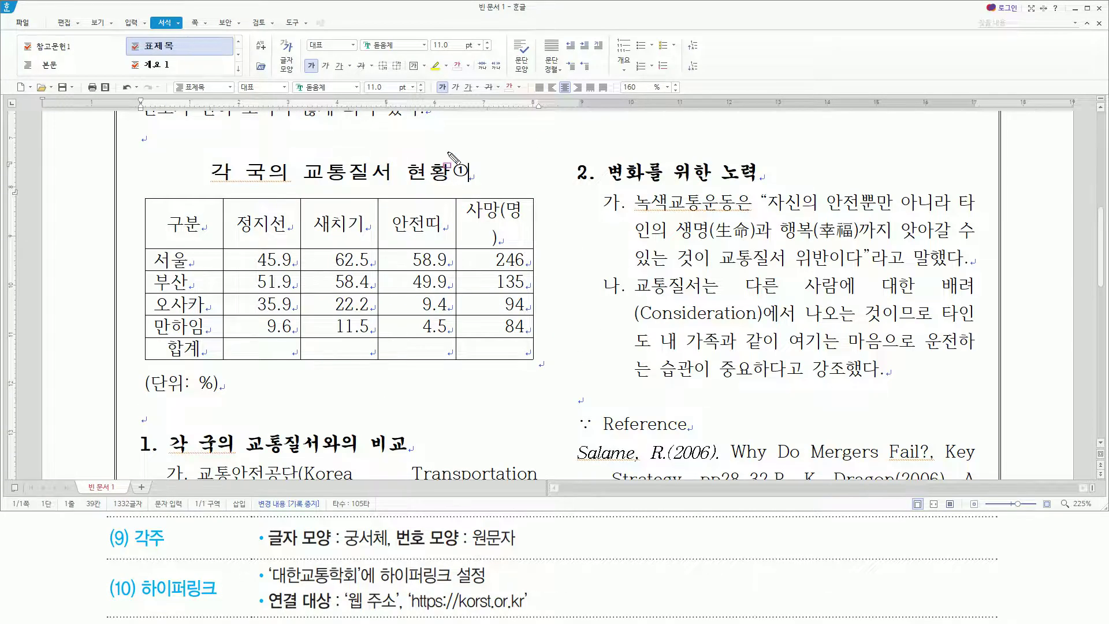
key(Escape)
click(468, 173)
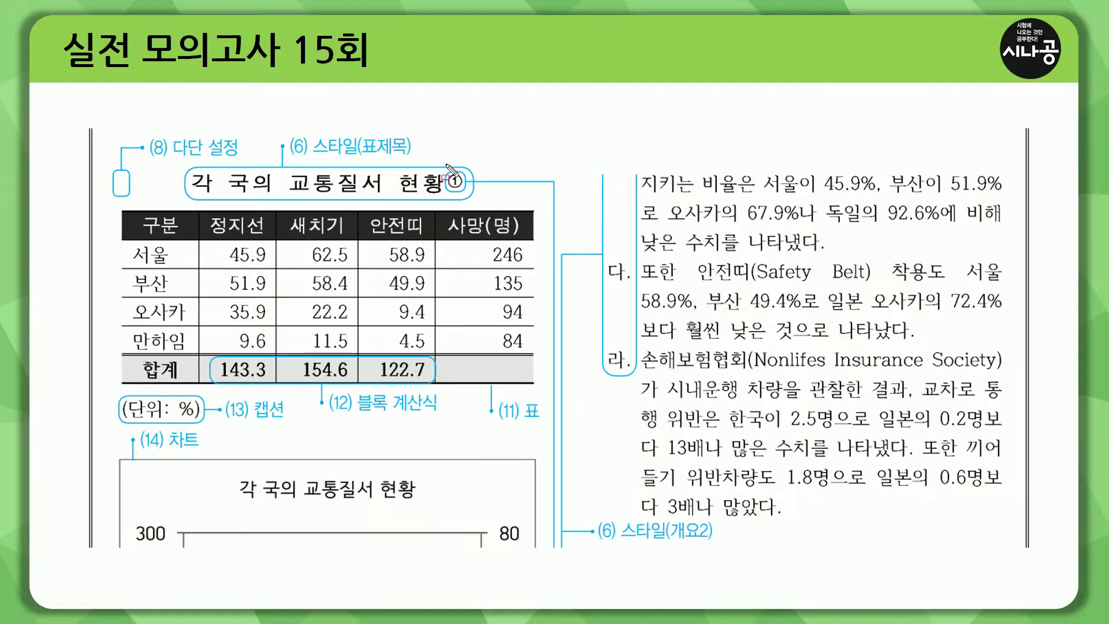
drag(445, 163, 469, 196)
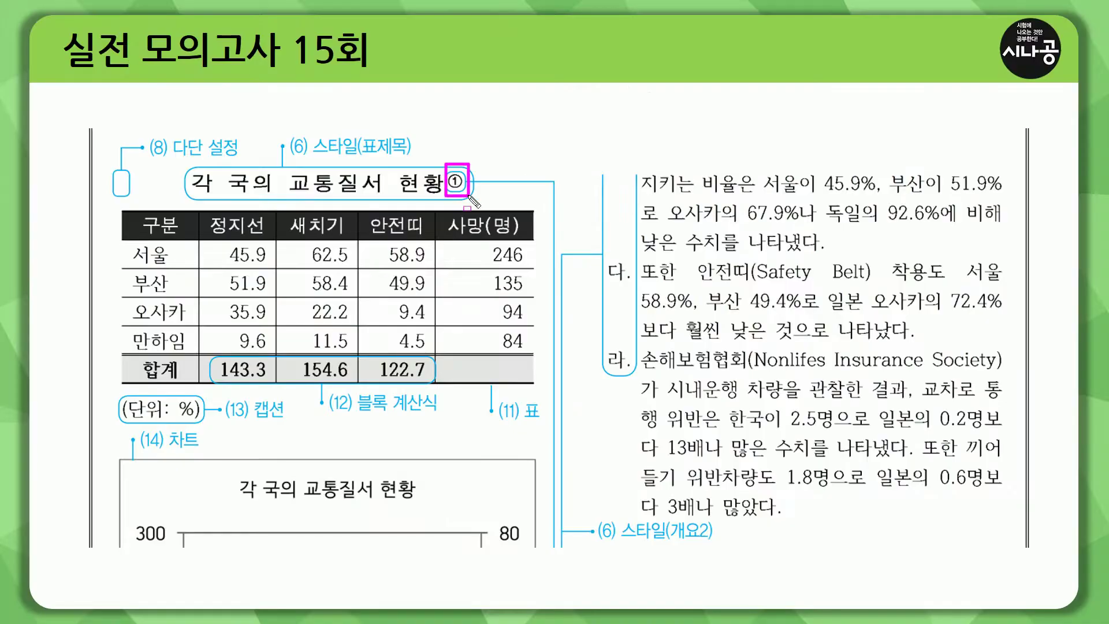
mouse_move(120, 208)
mouse_down()
mouse_move(129, 250)
mouse_move(456, 393)
mouse_move(534, 386)
mouse_up()
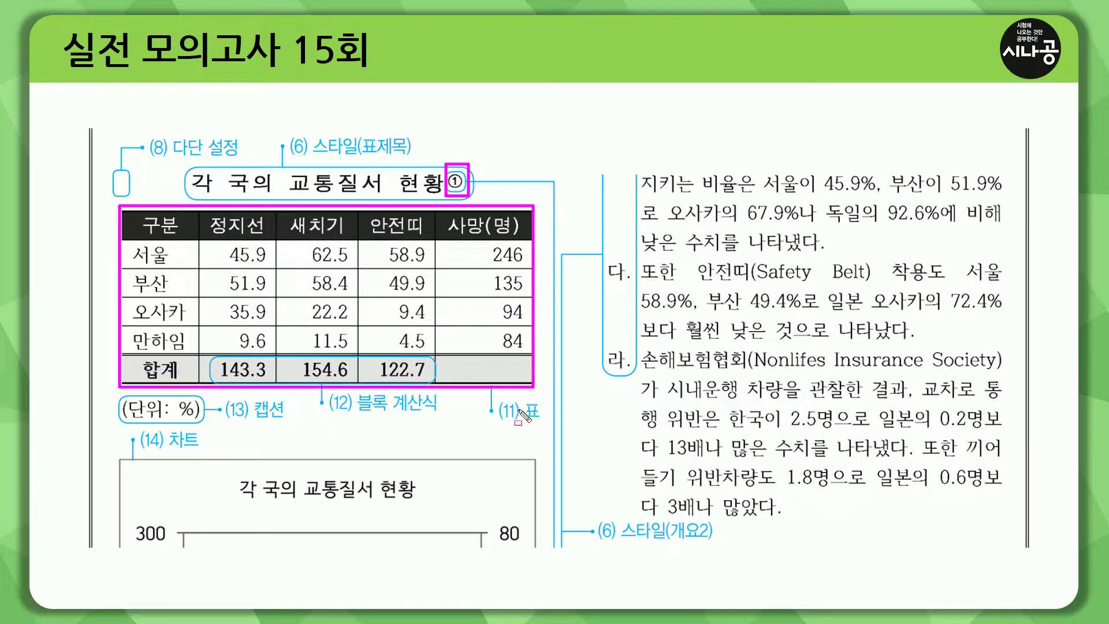
drag(501, 420, 531, 421)
mouse_move(122, 393)
mouse_down()
mouse_move(205, 428)
mouse_move(290, 426)
mouse_up()
drag(218, 359, 434, 383)
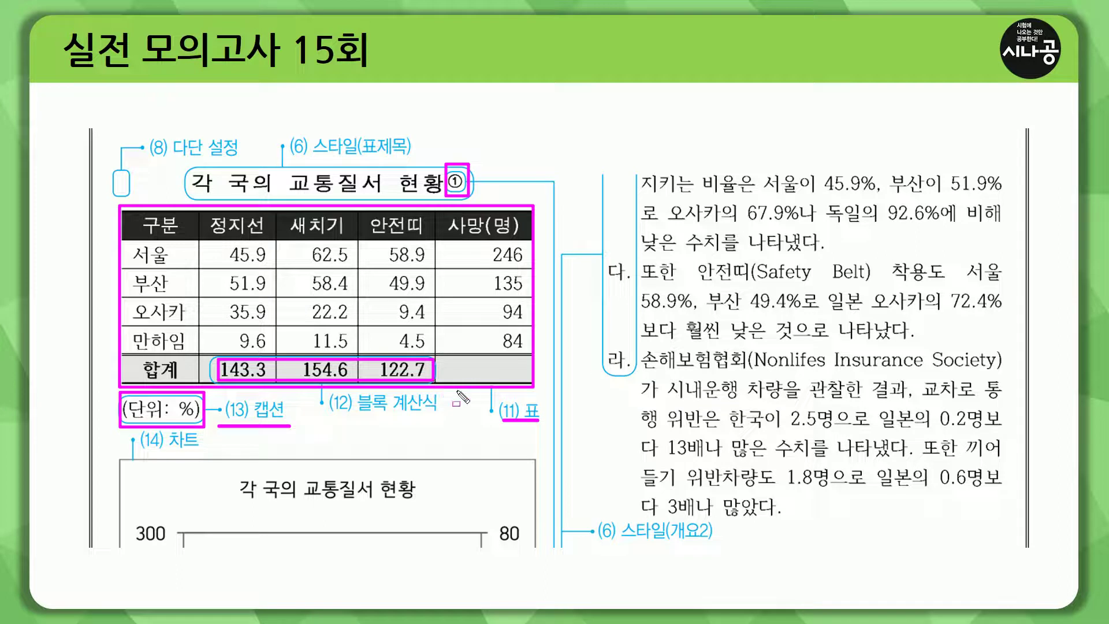
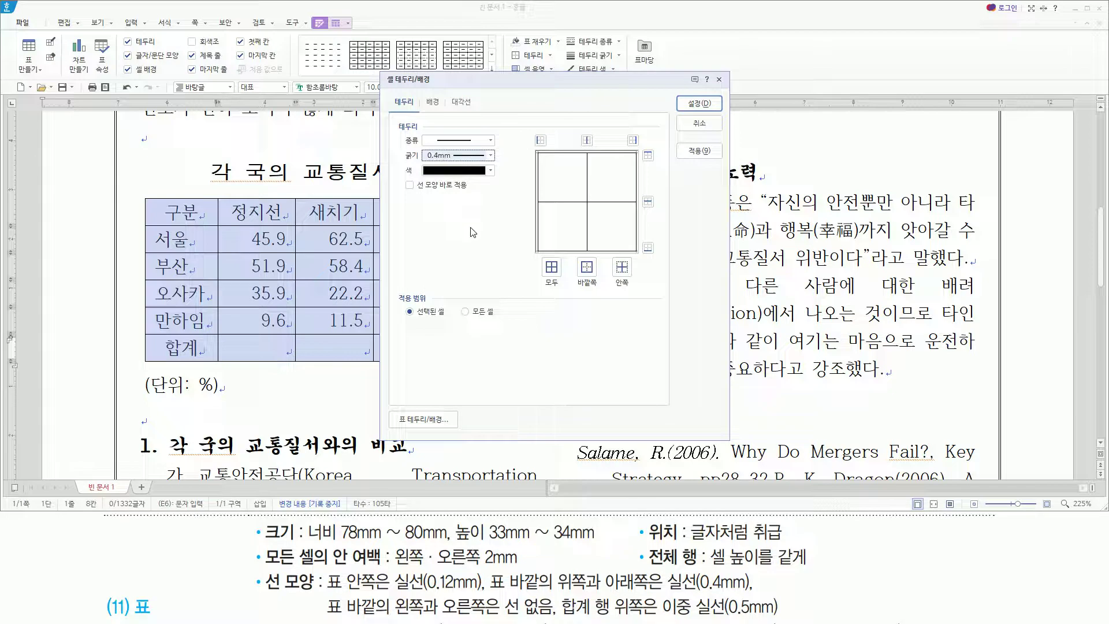
key(ctrl+2)
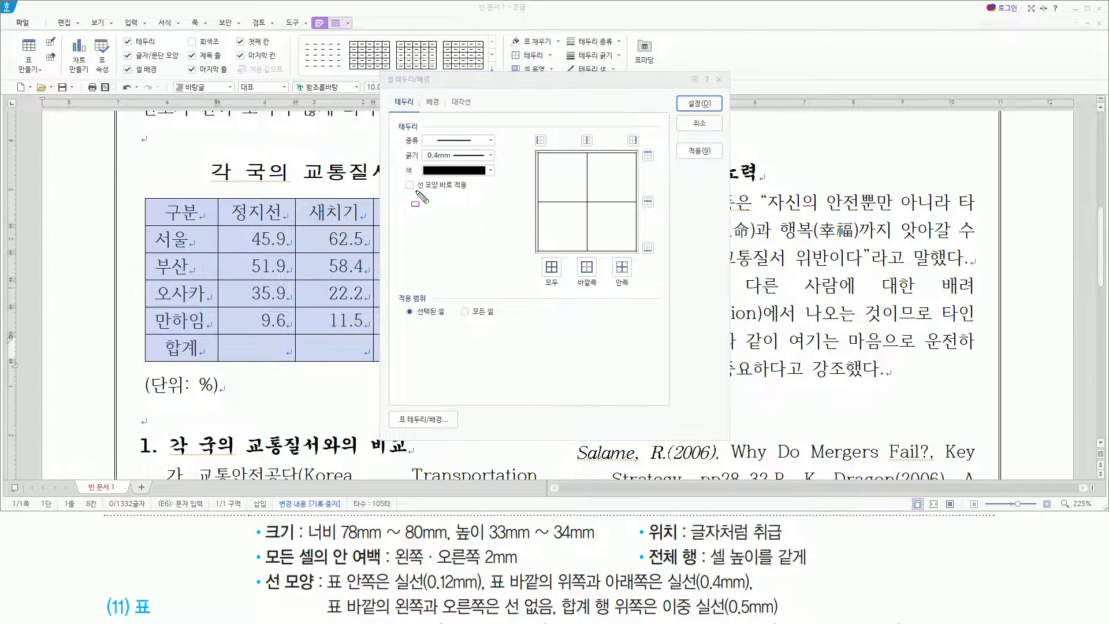
Apply the 0.4 mm solid line to the top and bottom outer borders of the selected table
drag(415, 190, 473, 190)
drag(402, 178, 417, 199)
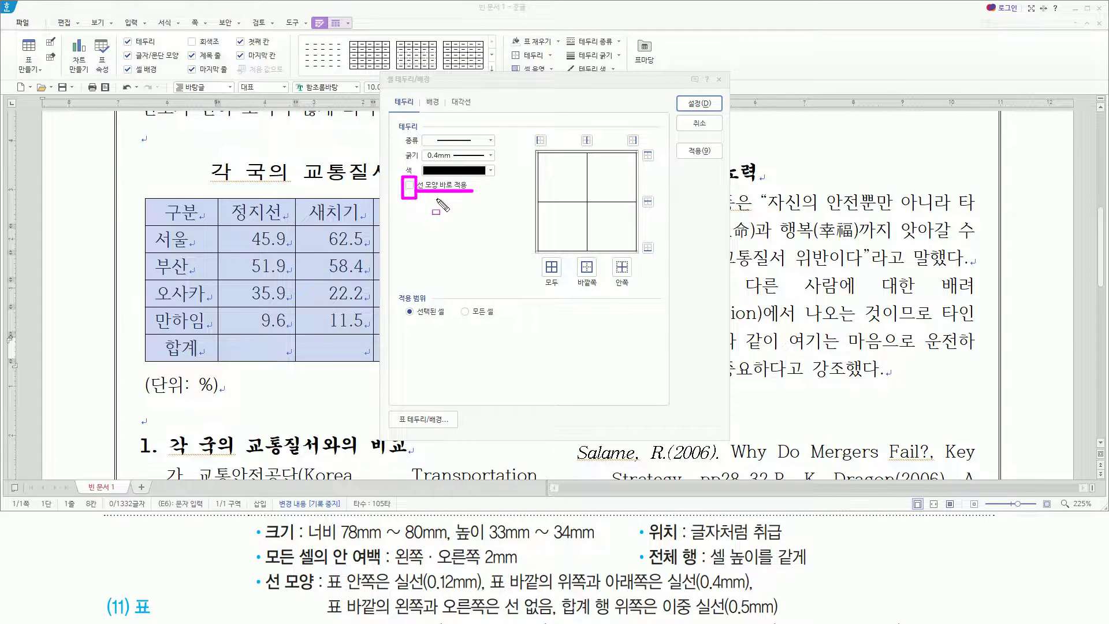
drag(638, 148, 659, 164)
drag(638, 237, 657, 258)
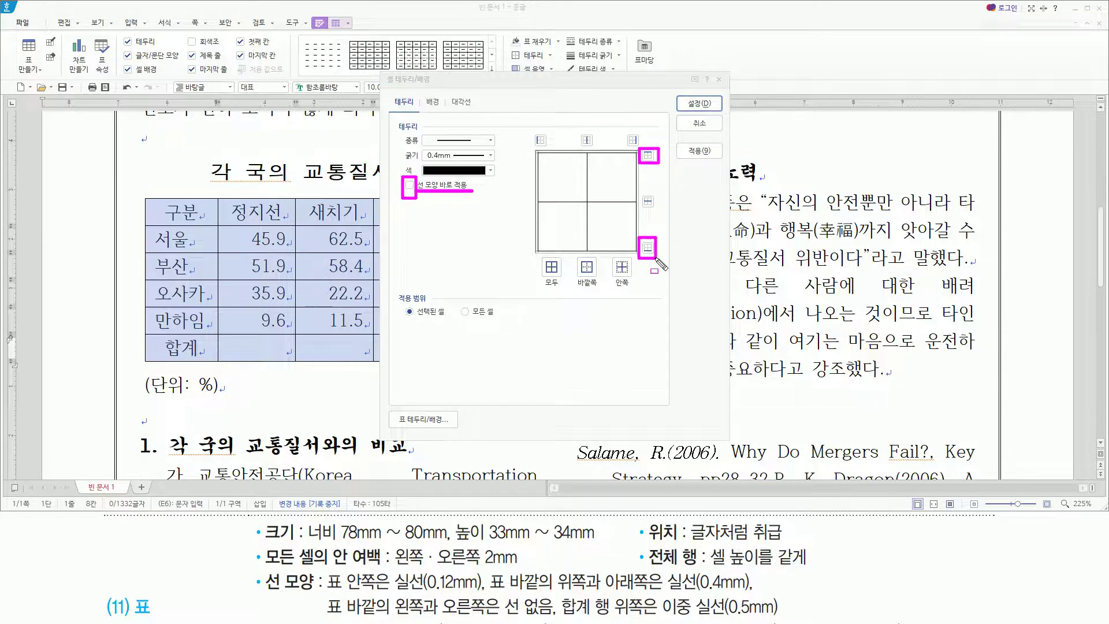
key(Escape)
click(648, 156)
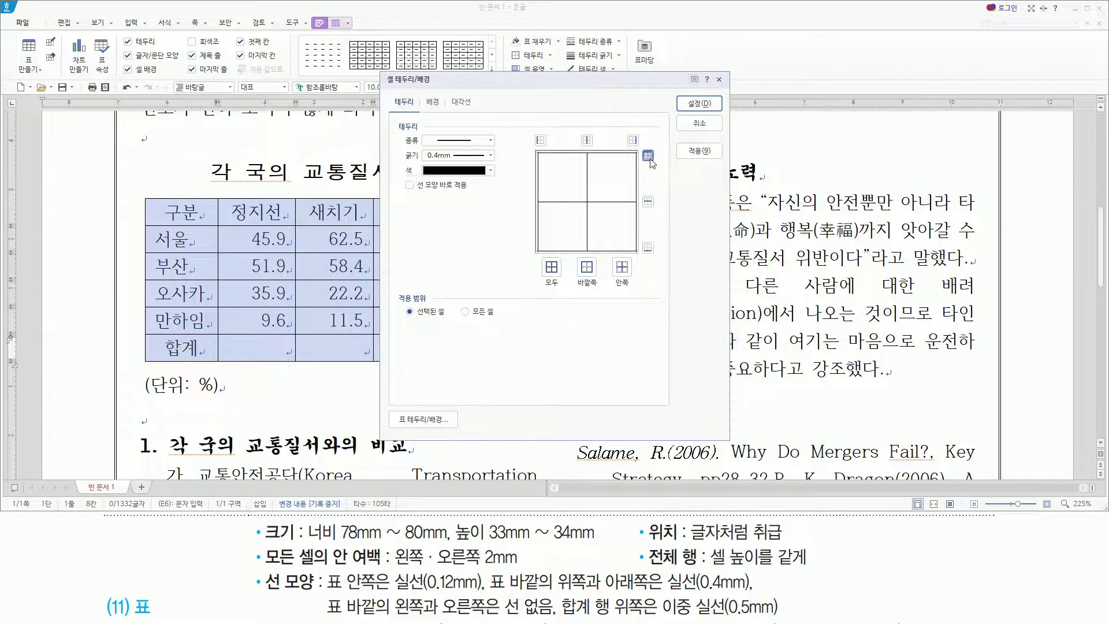
click(648, 248)
mouse_move(671, 114)
mouse_down()
mouse_move(711, 94)
mouse_move(722, 114)
mouse_up()
key(Escape)
click(706, 106)
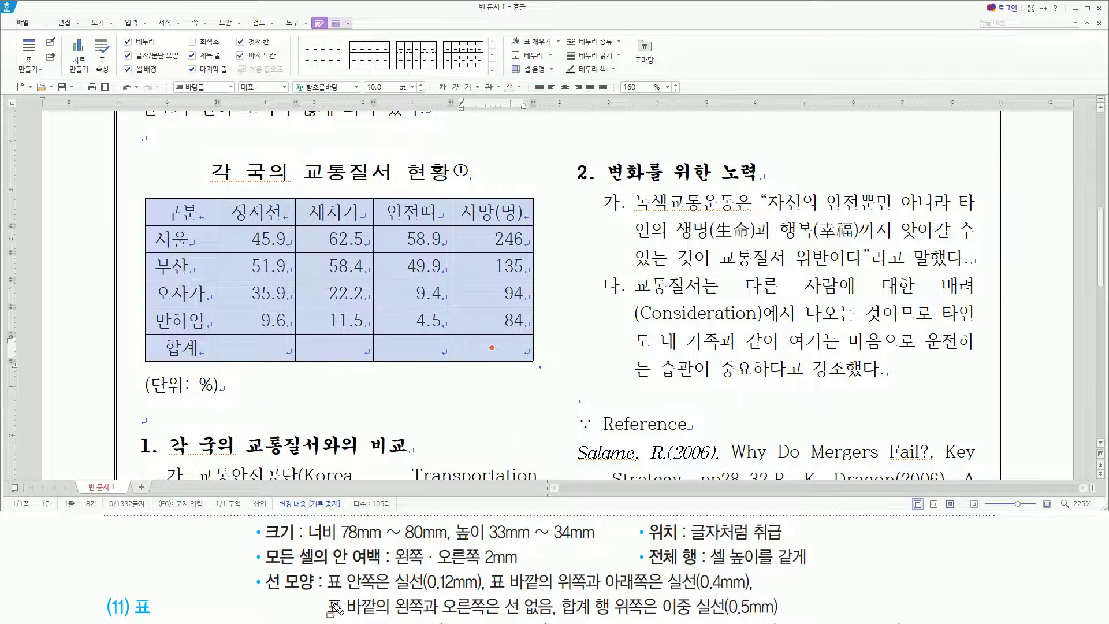
drag(327, 613, 556, 619)
drag(147, 198, 149, 360)
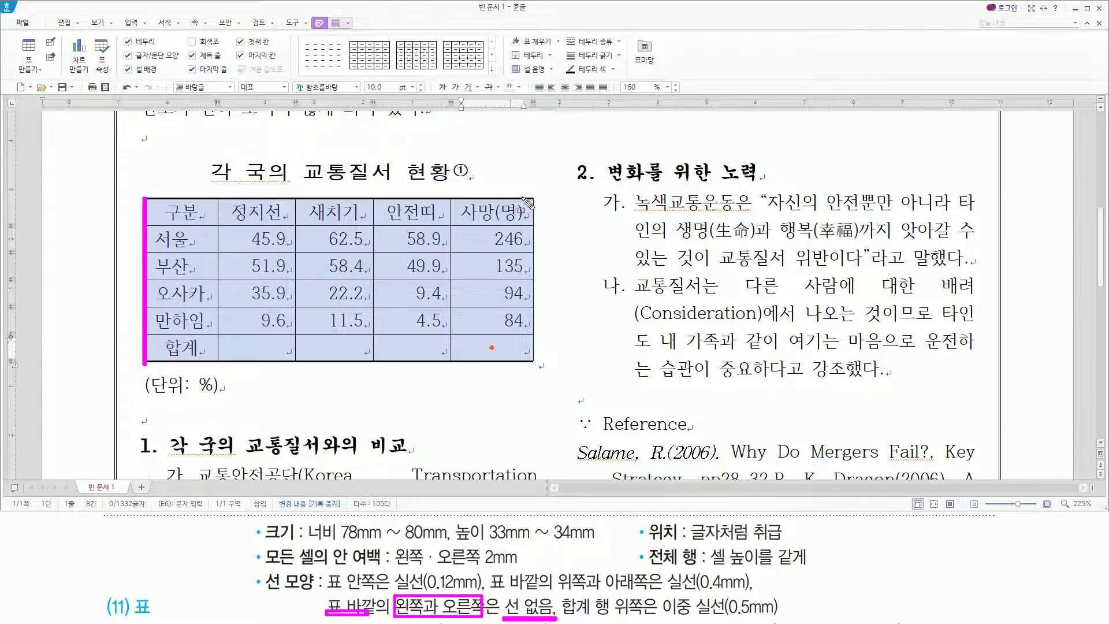
drag(531, 197, 531, 365)
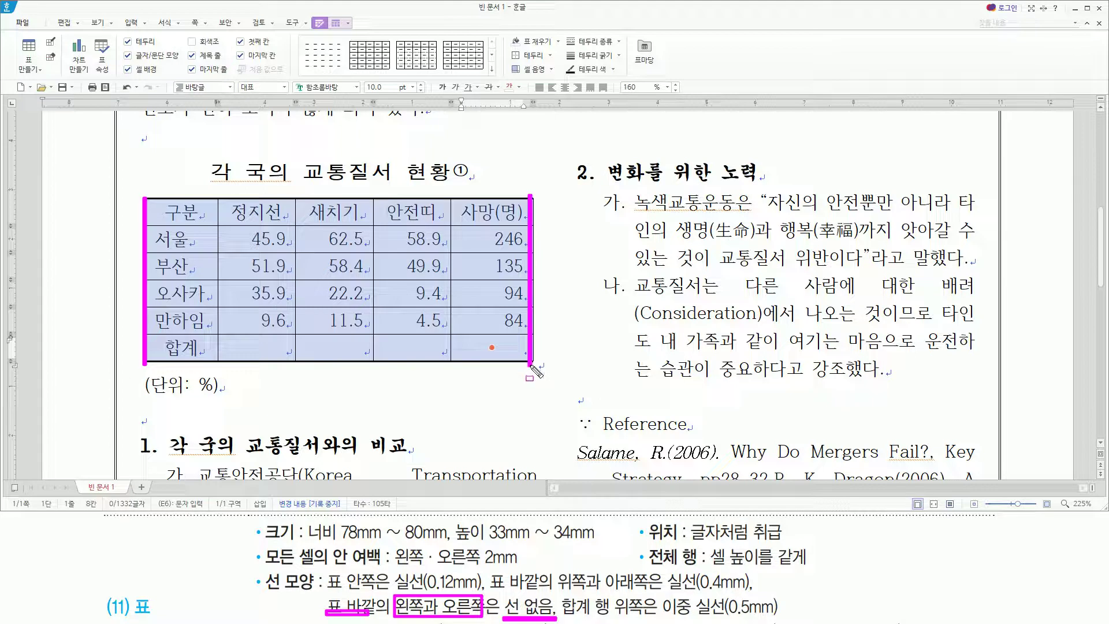
key(Escape)
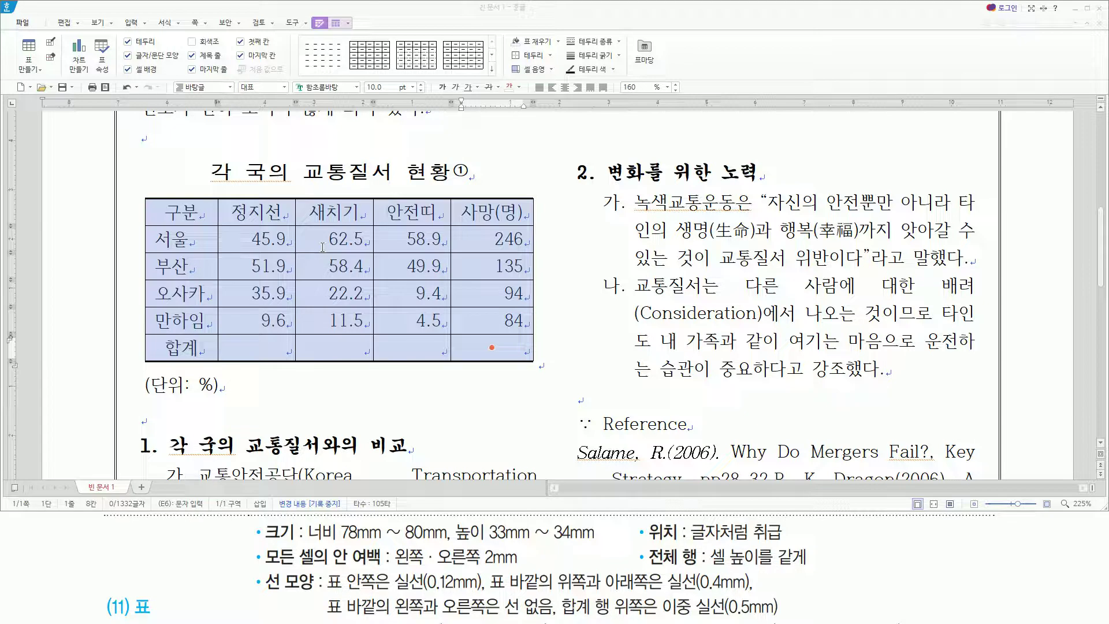
Remove the table's outer left and right borders by setting their line type to 없음
click(531, 24)
key(l)
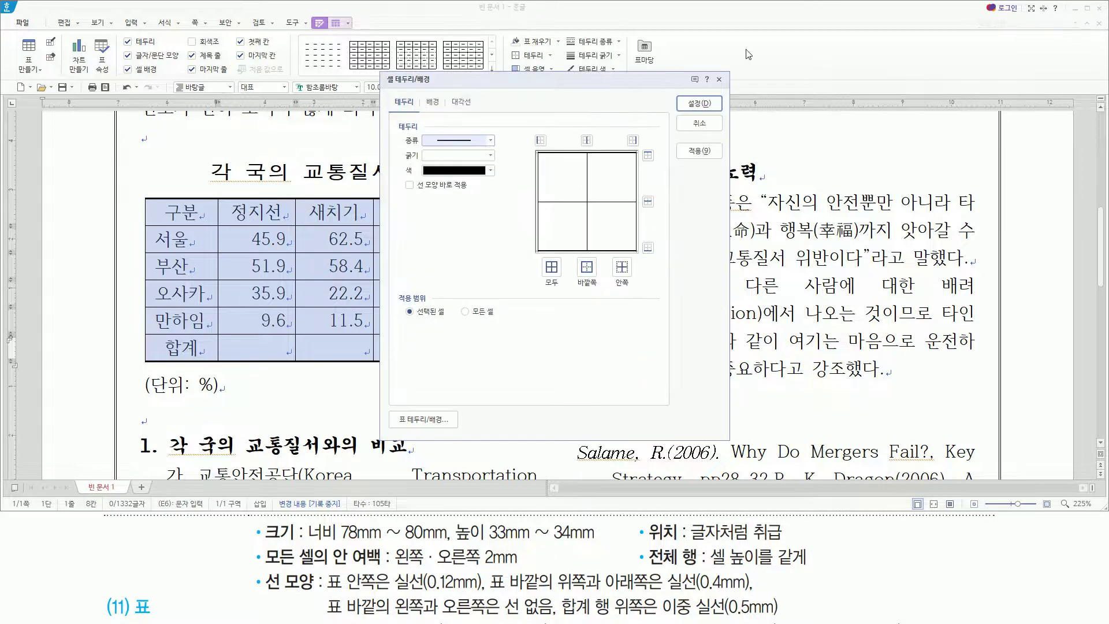
click(468, 143)
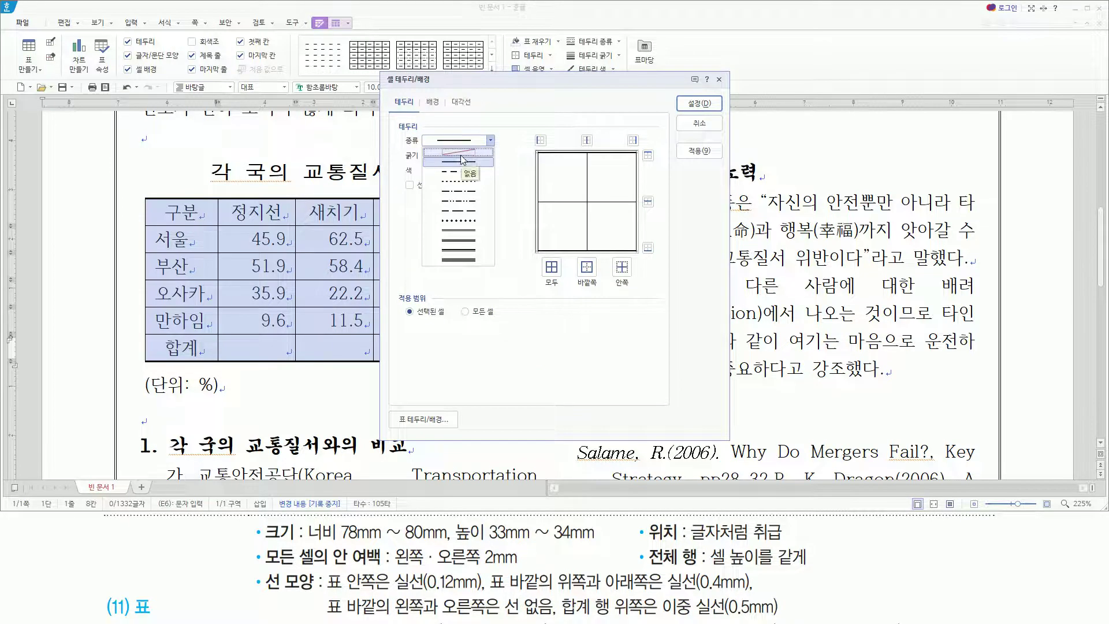
click(461, 158)
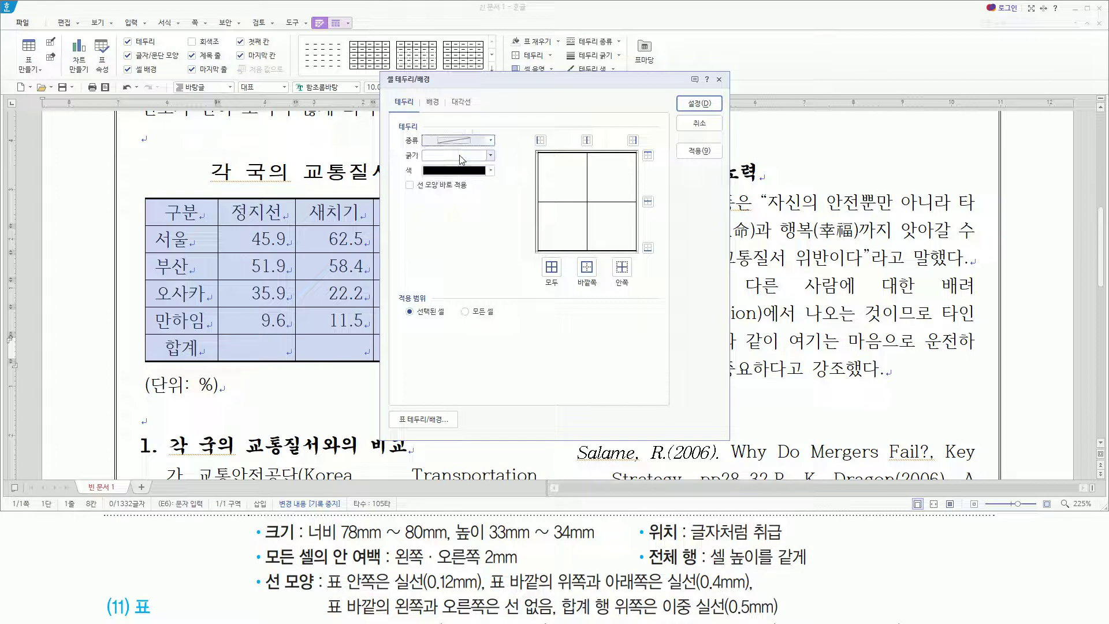
key(ctrl+alt+d)
drag(532, 129, 552, 150)
drag(628, 130, 643, 150)
key(Escape)
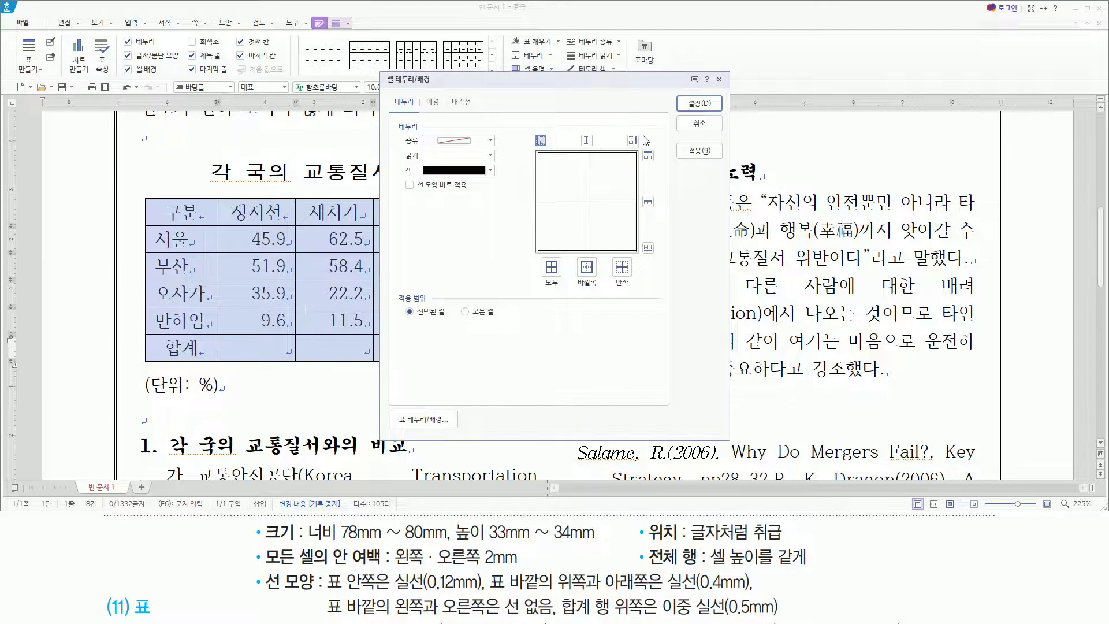
click(632, 142)
key(ctrl+alt+d)
drag(675, 90, 729, 128)
key(Escape)
click(699, 104)
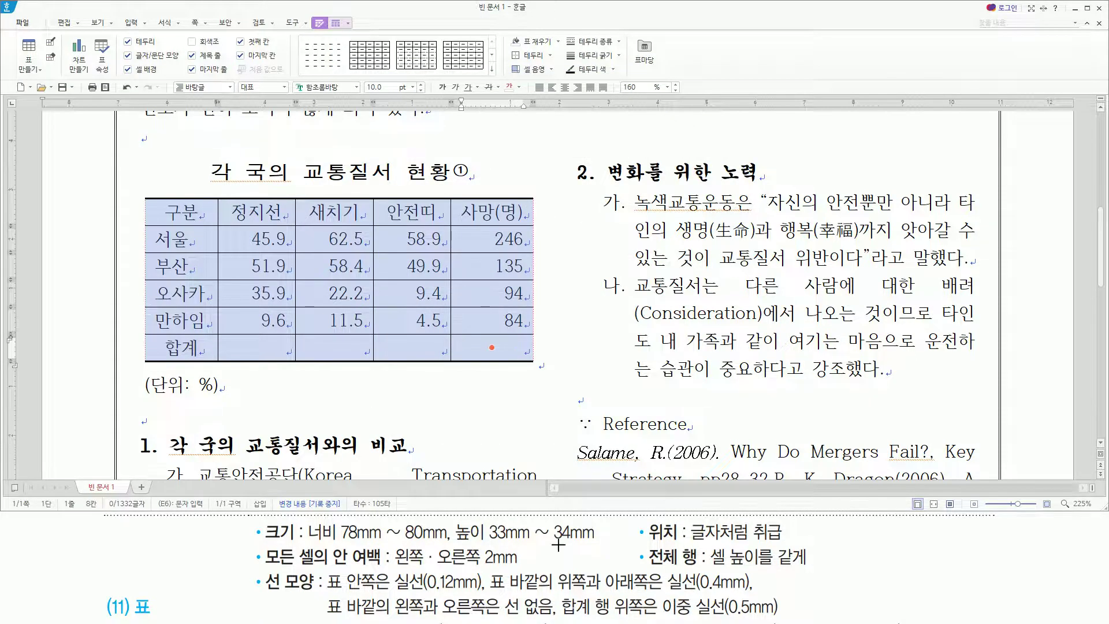
drag(560, 617, 787, 619)
drag(153, 333, 514, 332)
key(Escape)
Give the whole 합계 row a 0.5 mm double solid line as its top border
drag(185, 348, 518, 353)
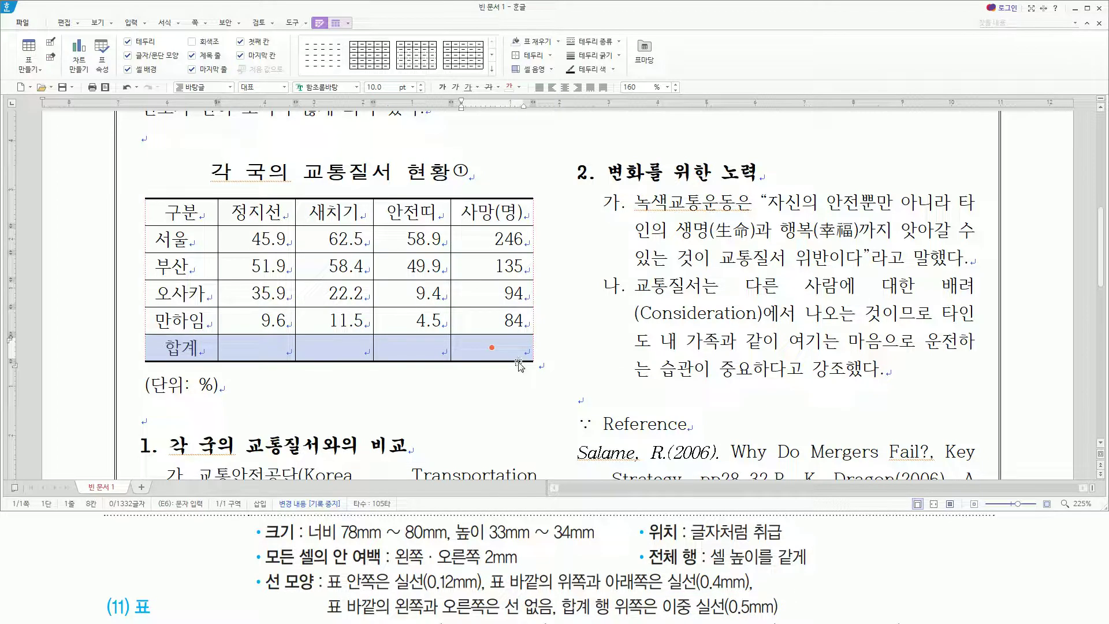
key(l)
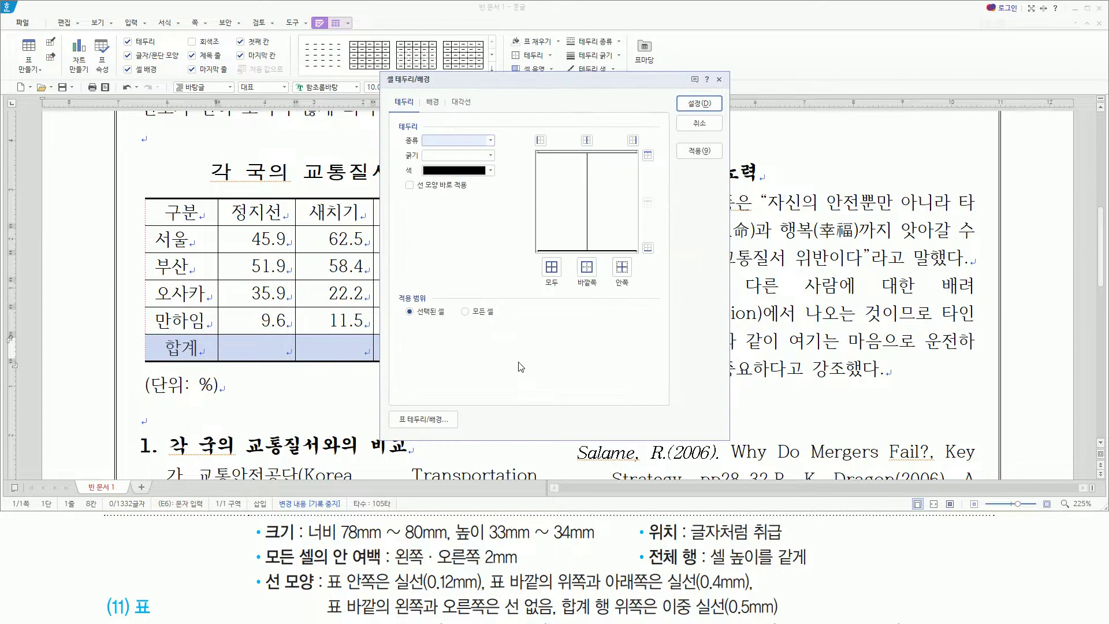
click(468, 143)
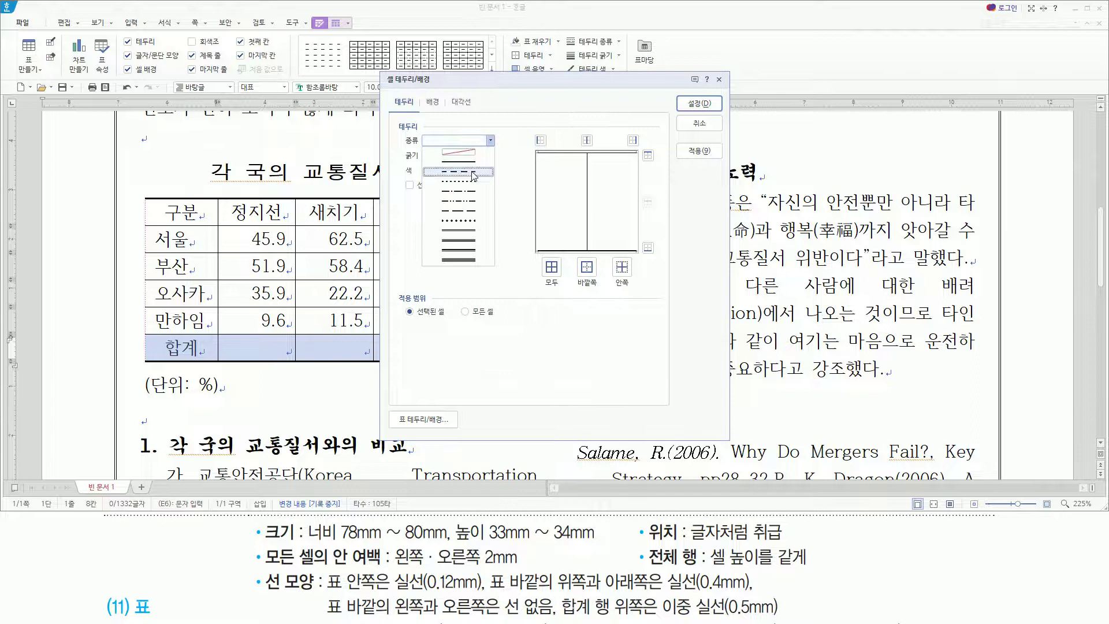
click(469, 231)
mouse_move(421, 129)
mouse_down()
mouse_move(453, 163)
mouse_move(508, 166)
mouse_up()
drag(634, 144, 660, 167)
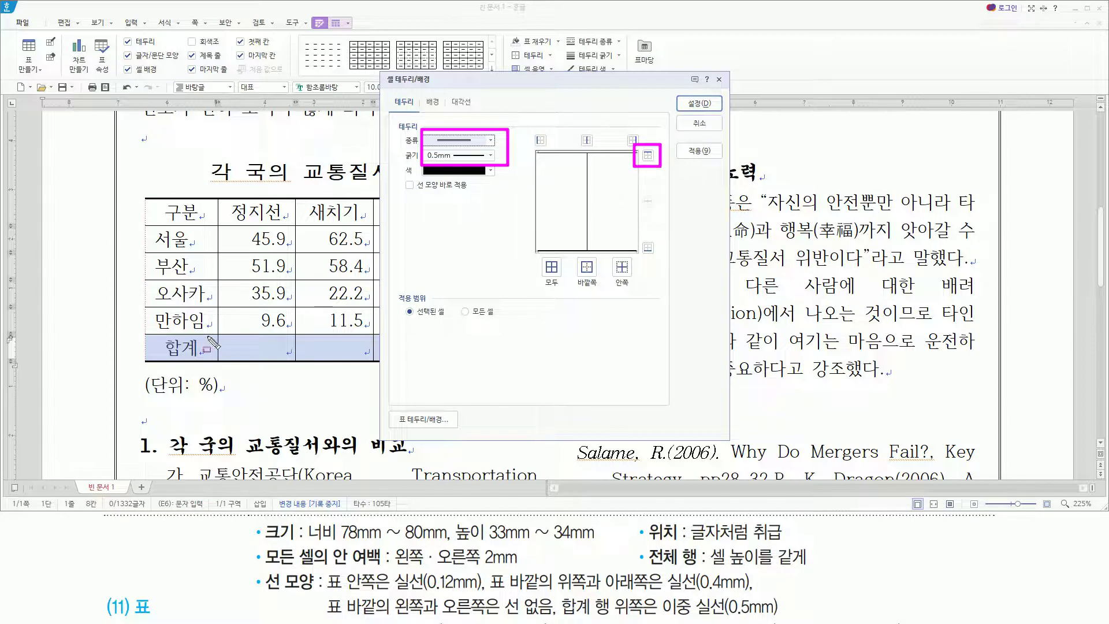
drag(161, 339, 381, 354)
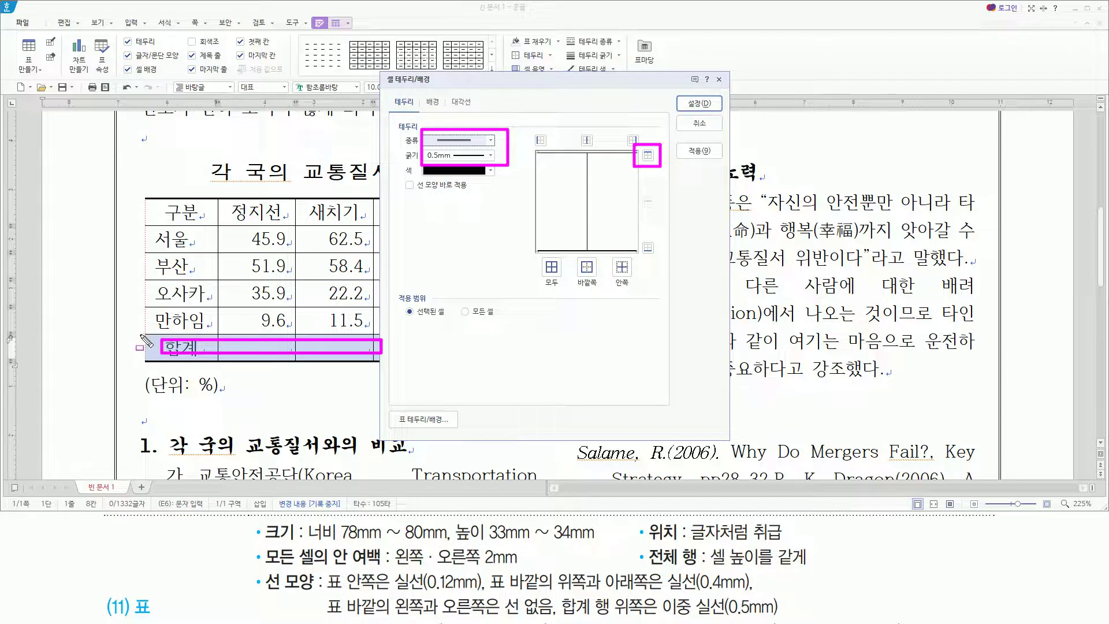
drag(139, 333, 390, 333)
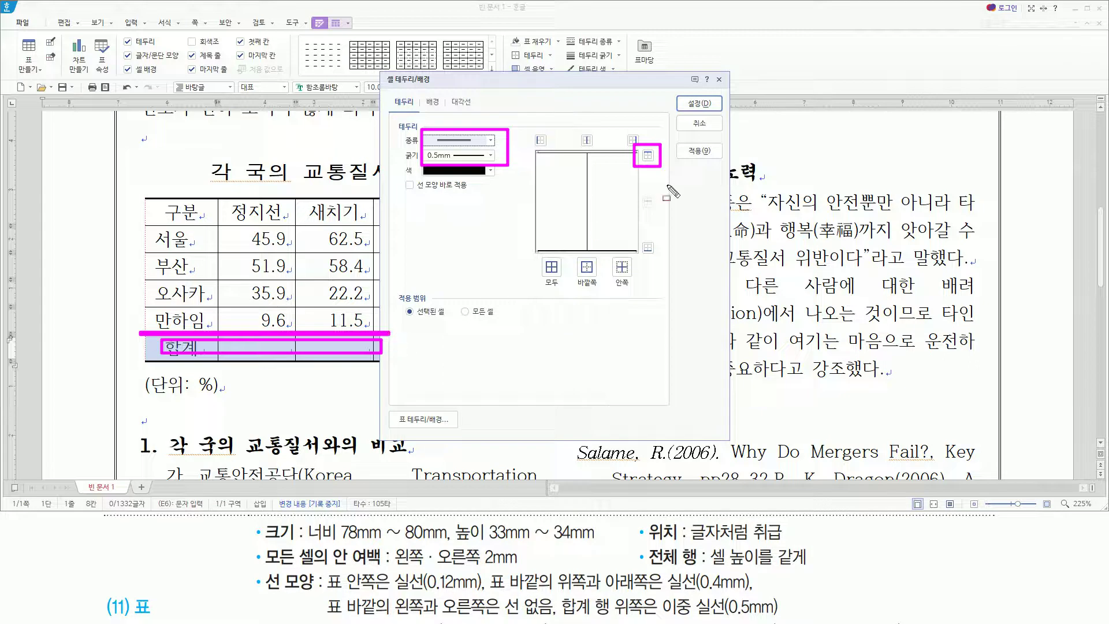
key(Escape)
click(648, 154)
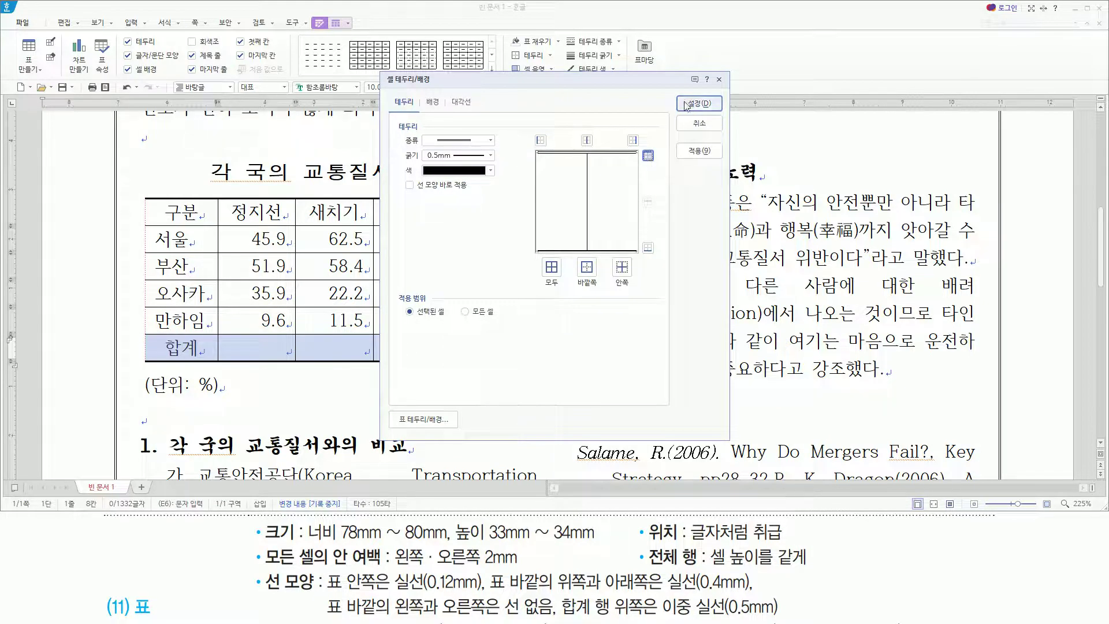
drag(682, 92, 717, 113)
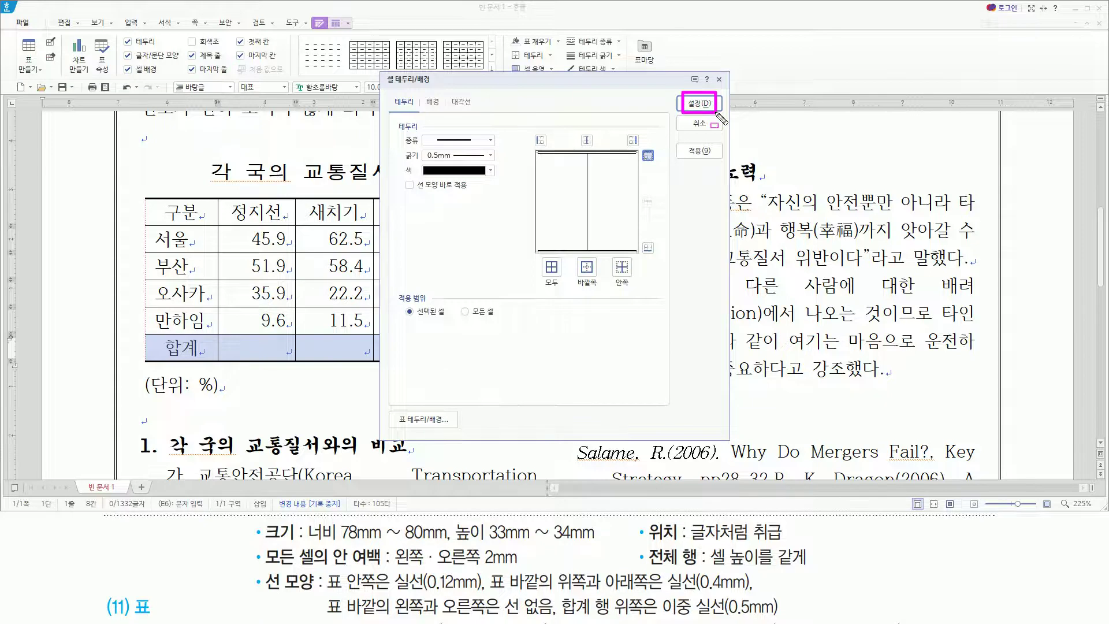
key(Escape)
click(709, 107)
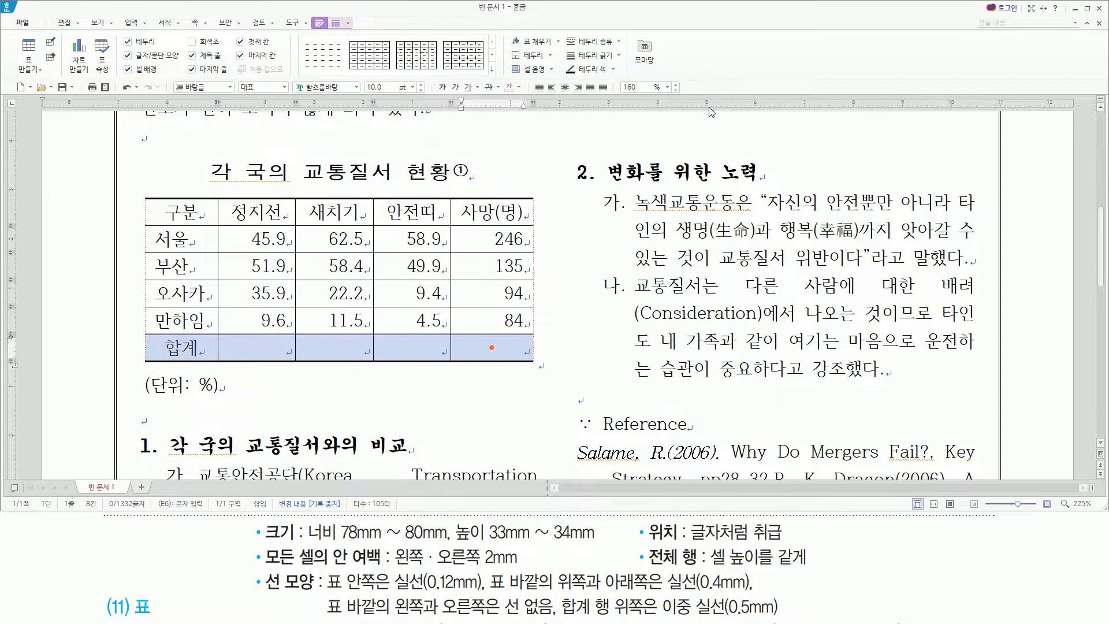
click(492, 347)
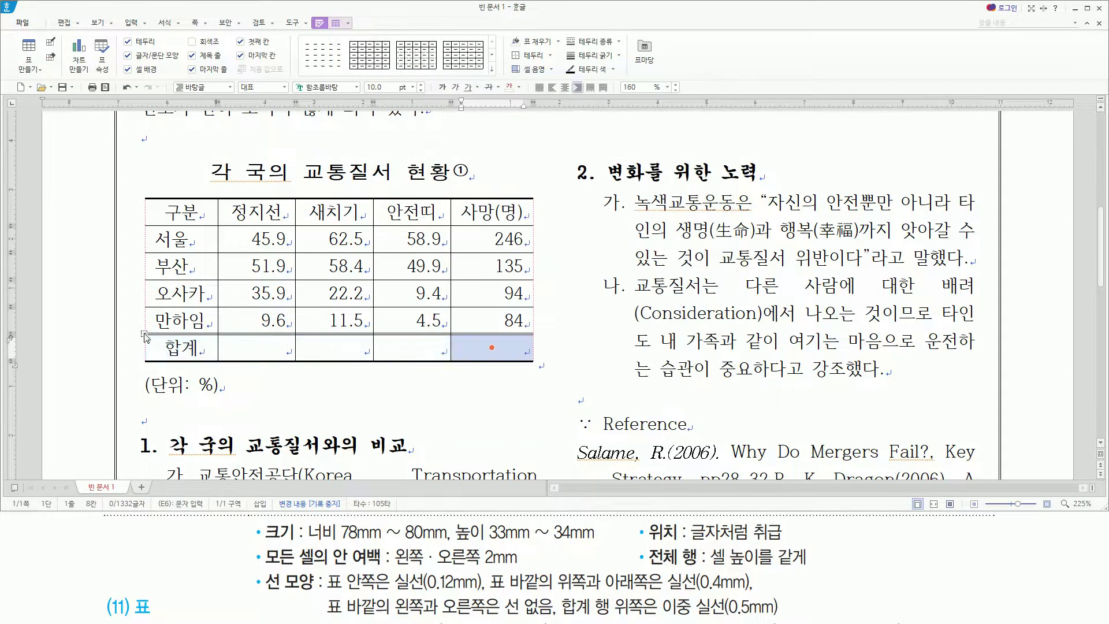
drag(141, 325, 540, 341)
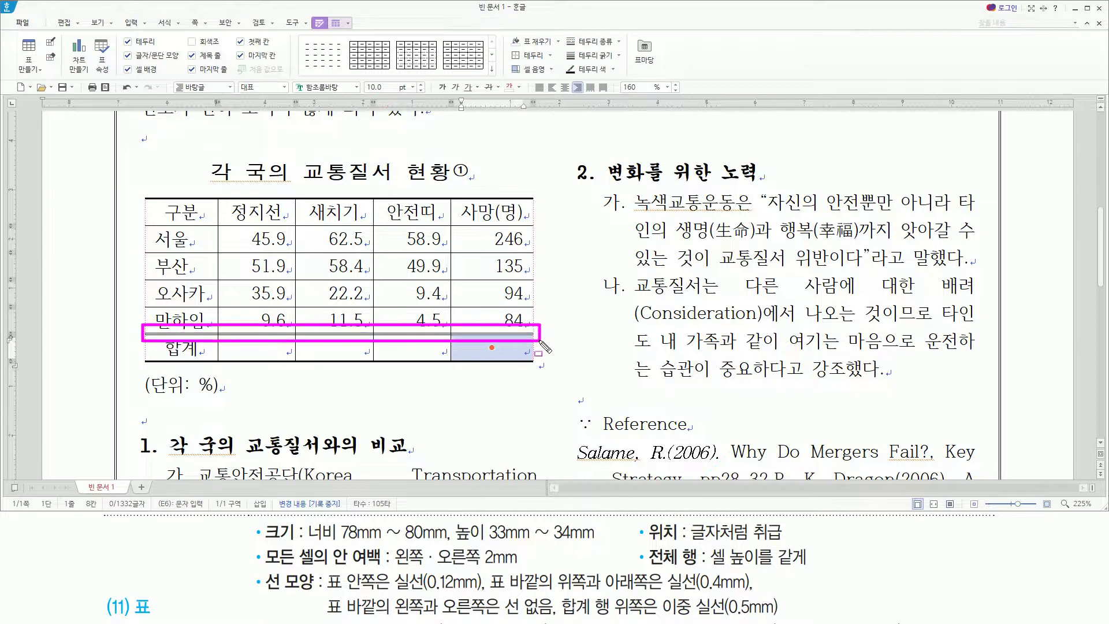
key(Escape)
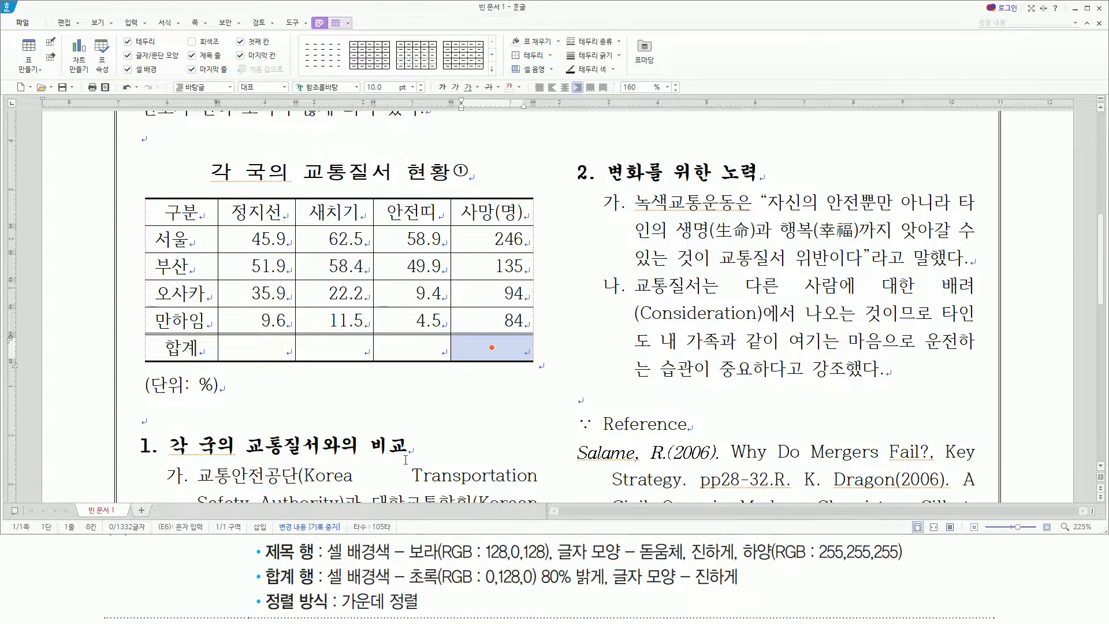
drag(266, 560, 912, 559)
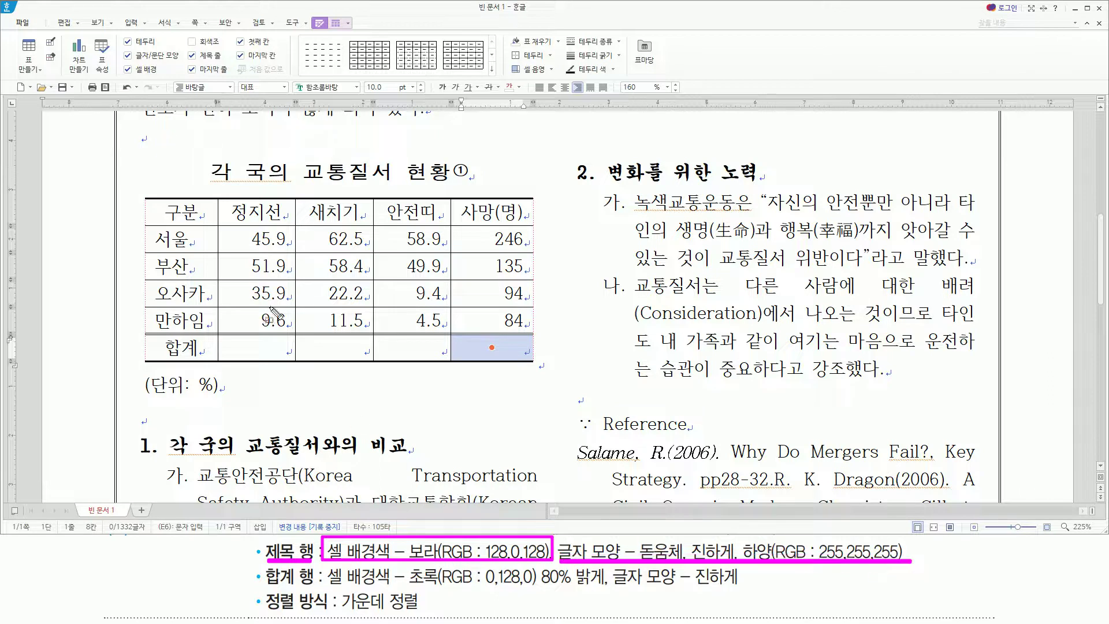
drag(166, 203, 527, 219)
key(Escape)
Fill the cells of the table's title row, from 구분 to 사망(명), with solid purple (RGB 128,0,128)
drag(202, 212, 506, 206)
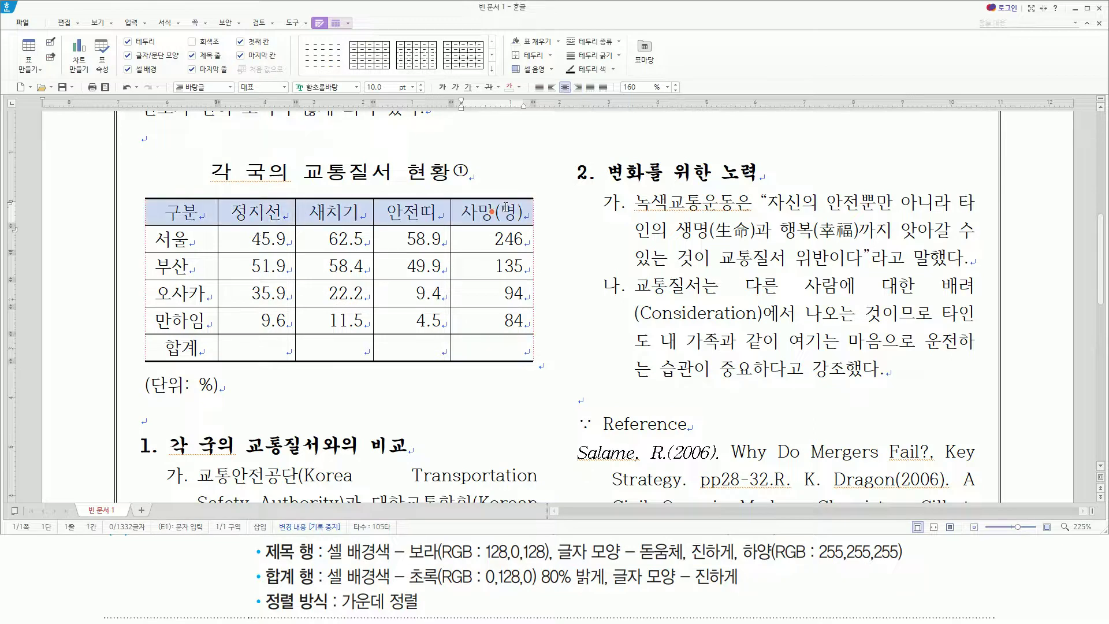
drag(320, 563, 393, 562)
key(Escape)
key(c)
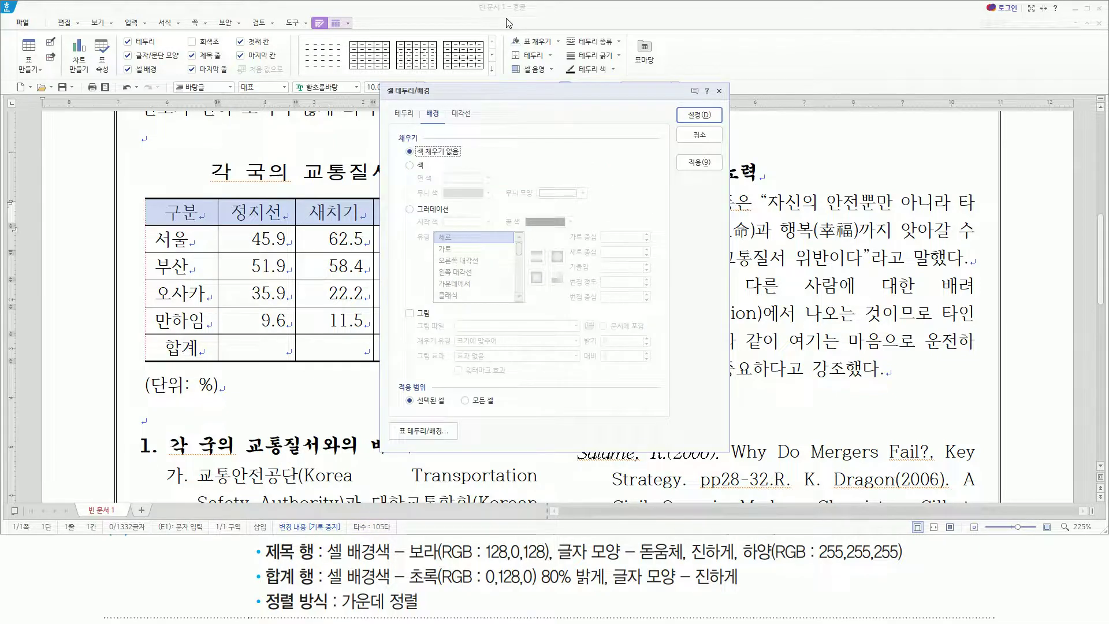
mouse_move(381, 81)
mouse_down()
mouse_move(417, 304)
mouse_move(605, 441)
mouse_move(730, 458)
mouse_up()
drag(404, 560, 555, 561)
drag(400, 159, 420, 168)
key(Escape)
click(411, 165)
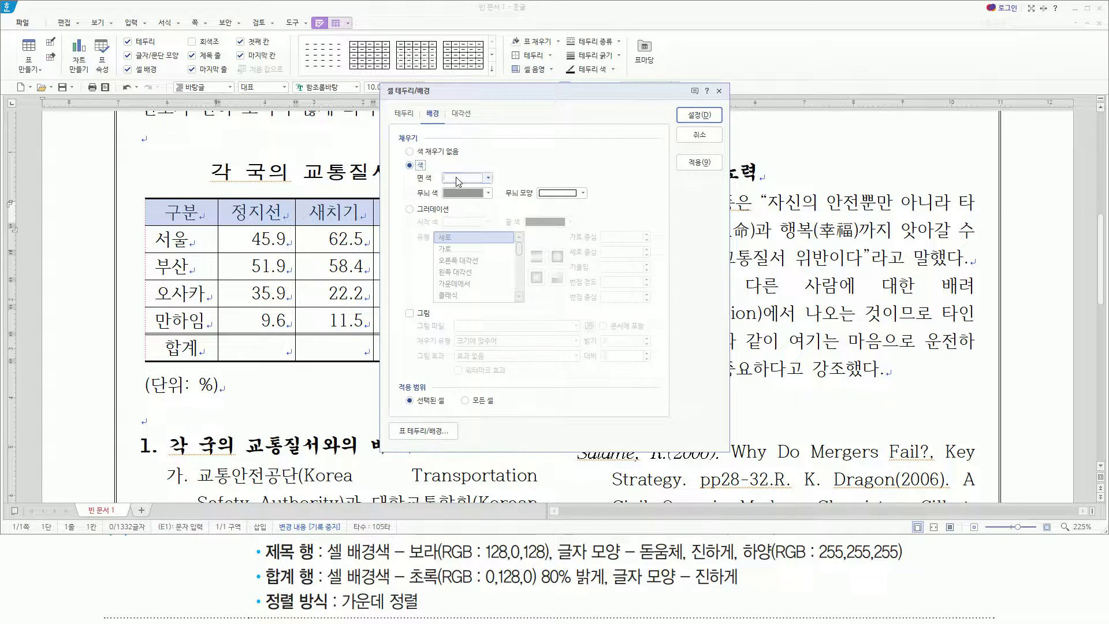
click(458, 178)
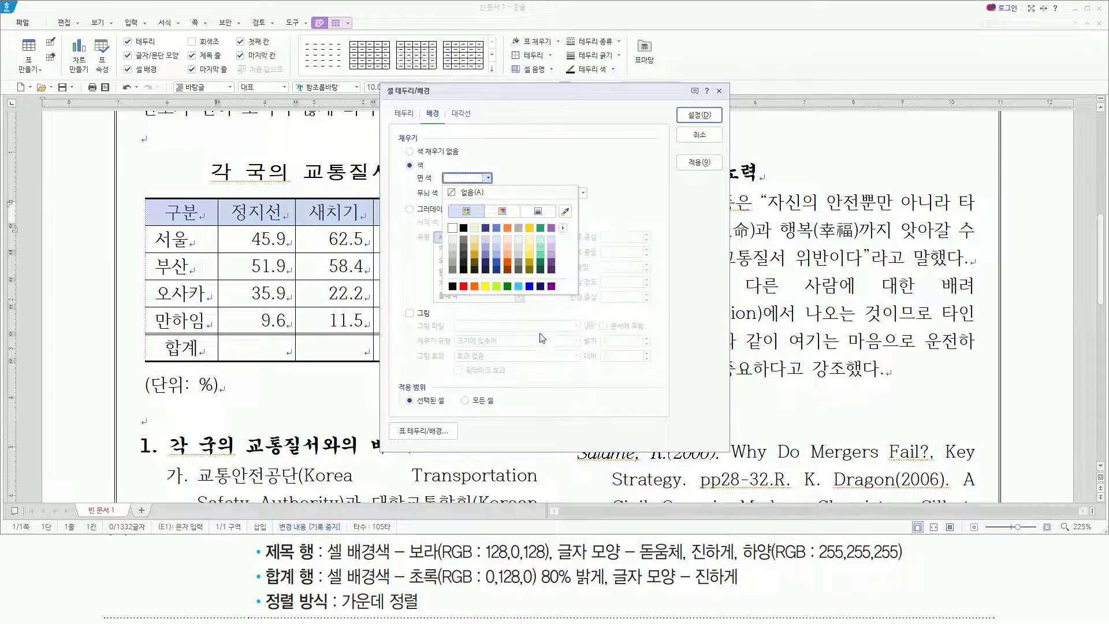
click(551, 286)
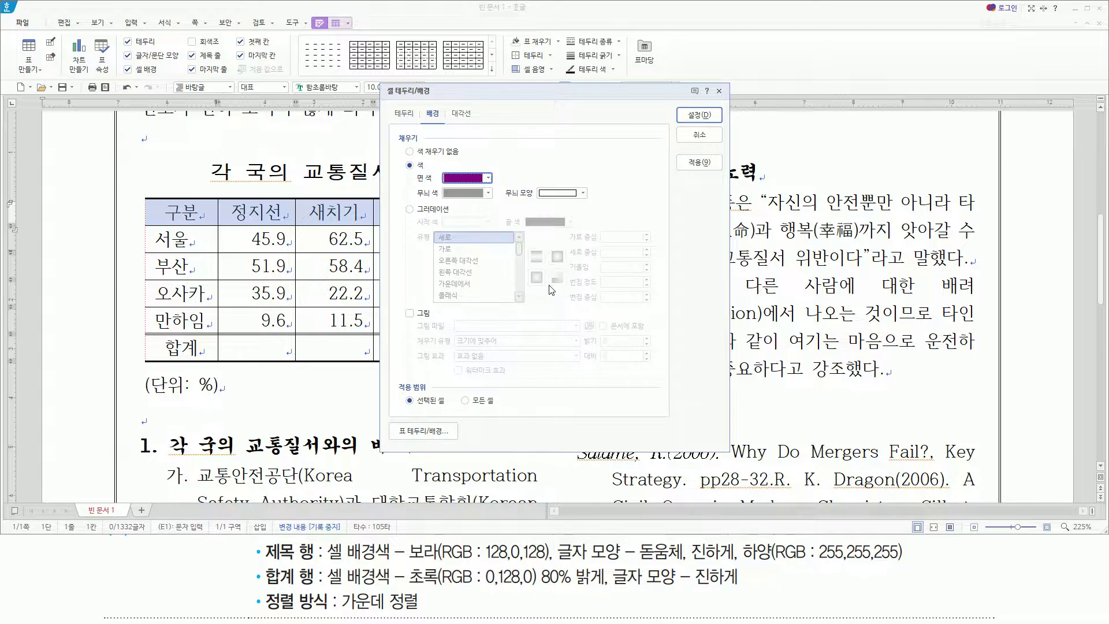
click(701, 115)
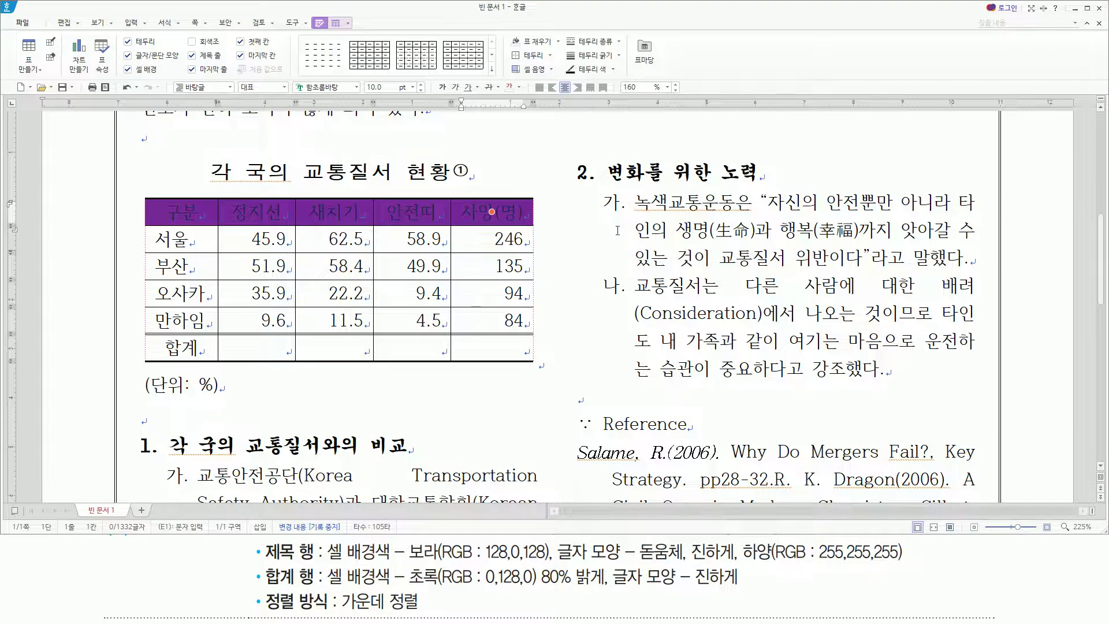
Set the font of the table's title row to 돋움체 and make its text bold
mouse_move(552, 541)
mouse_down()
mouse_move(573, 561)
mouse_move(904, 564)
mouse_up()
key(Escape)
key(alt+l)
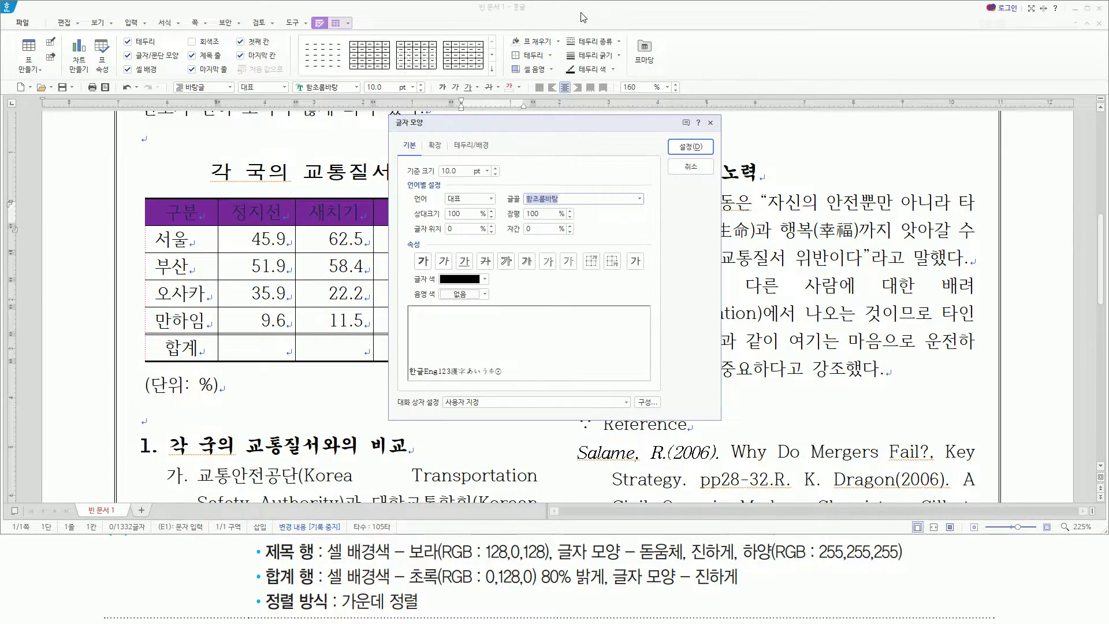
text(ehedn)
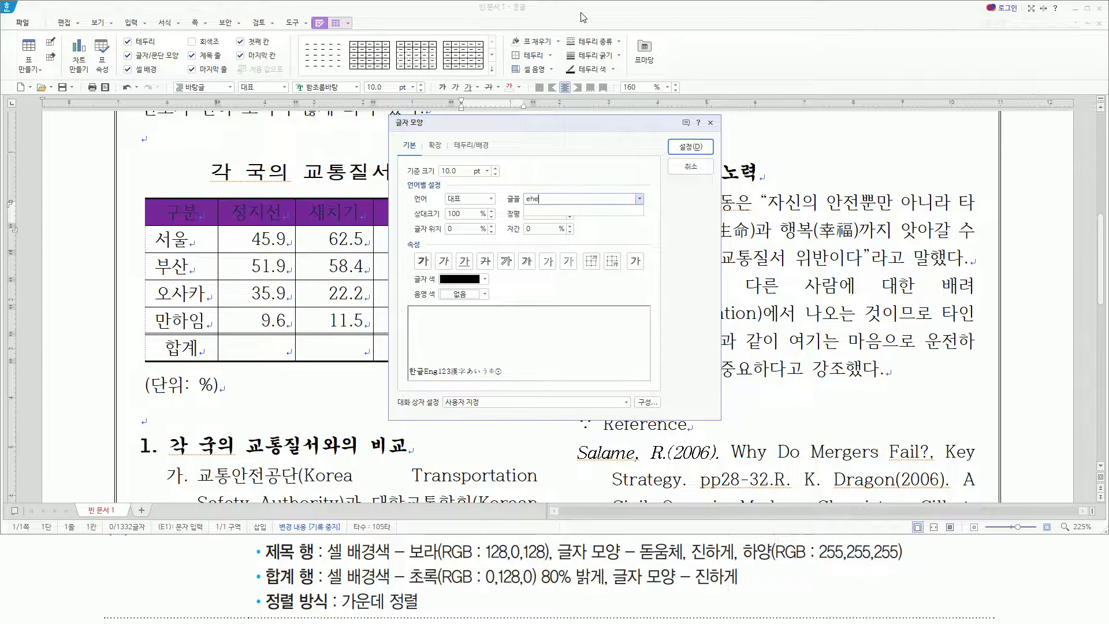
key(BackSpace)
key(BackSpace)
key(BackSpace)
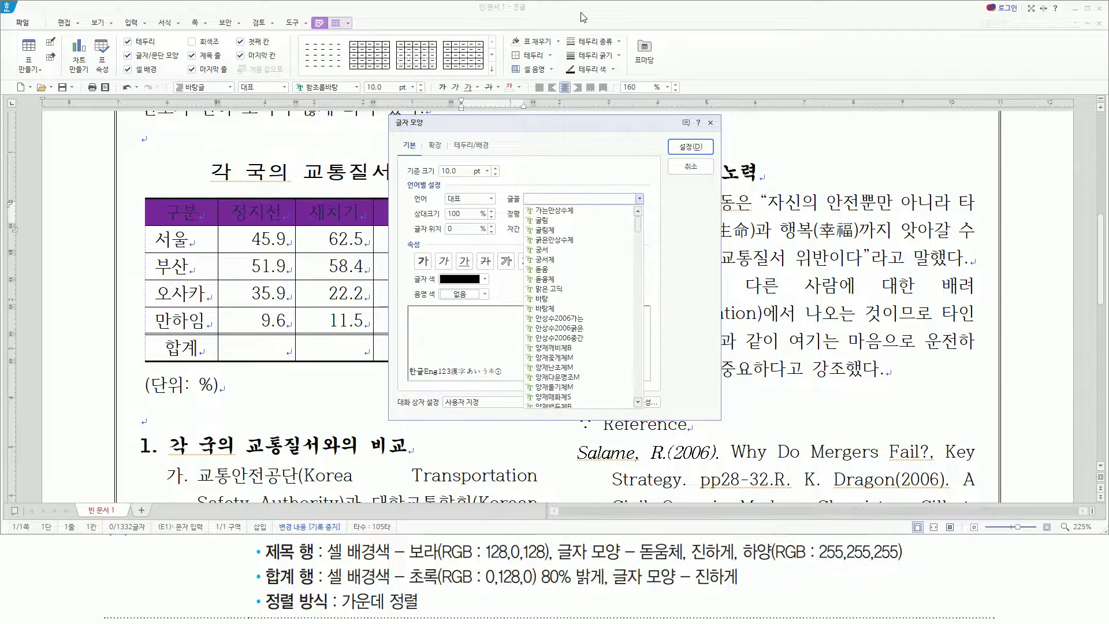
text(돋움체)
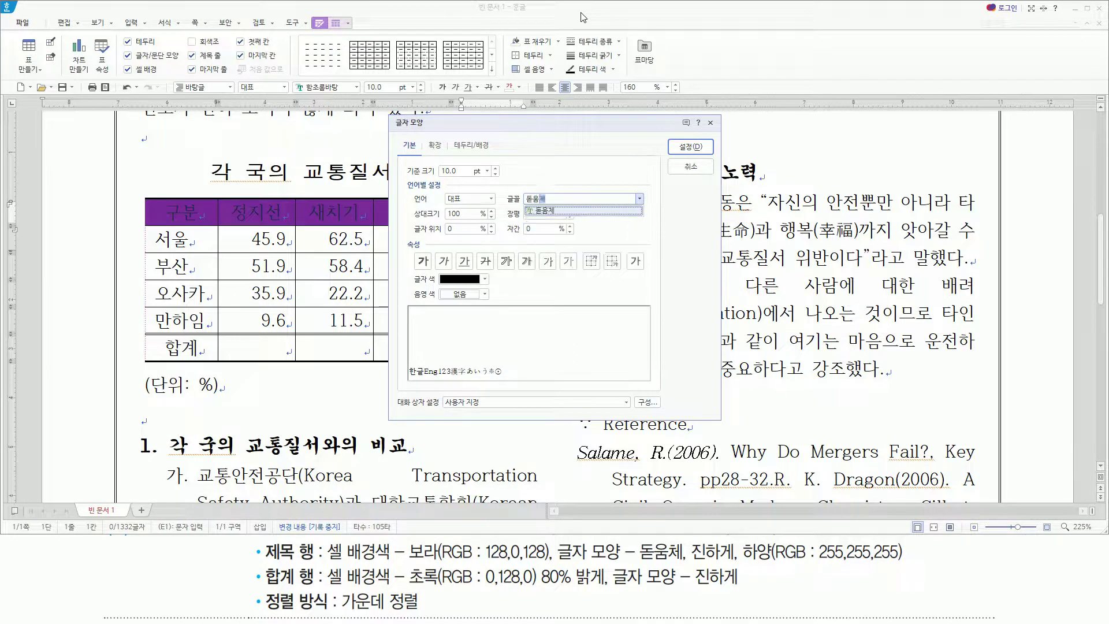
key(Return)
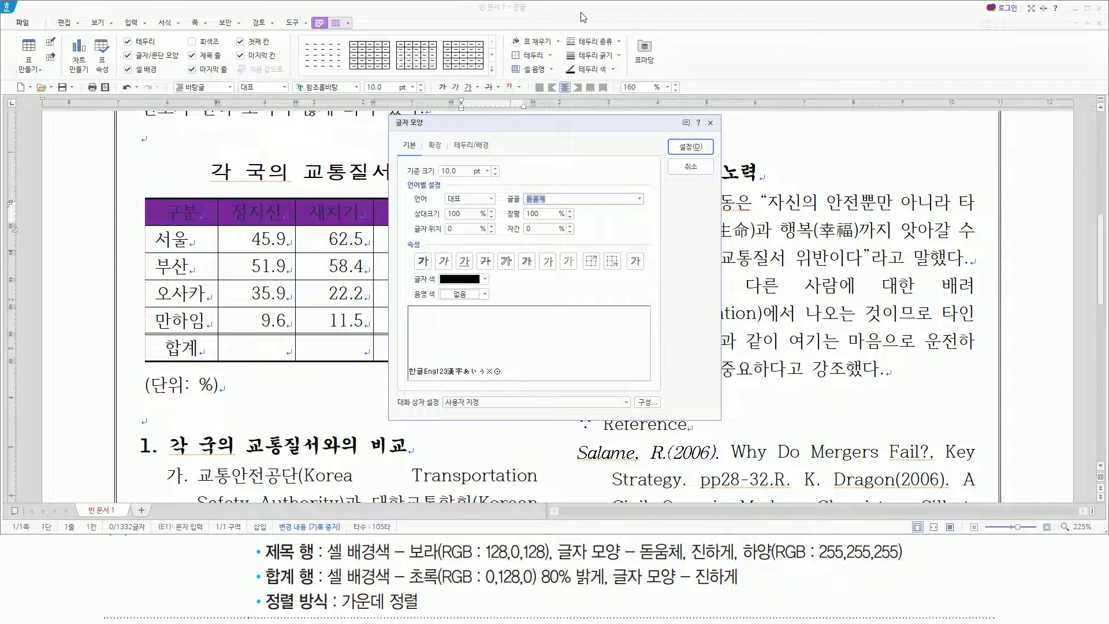
key(alt)
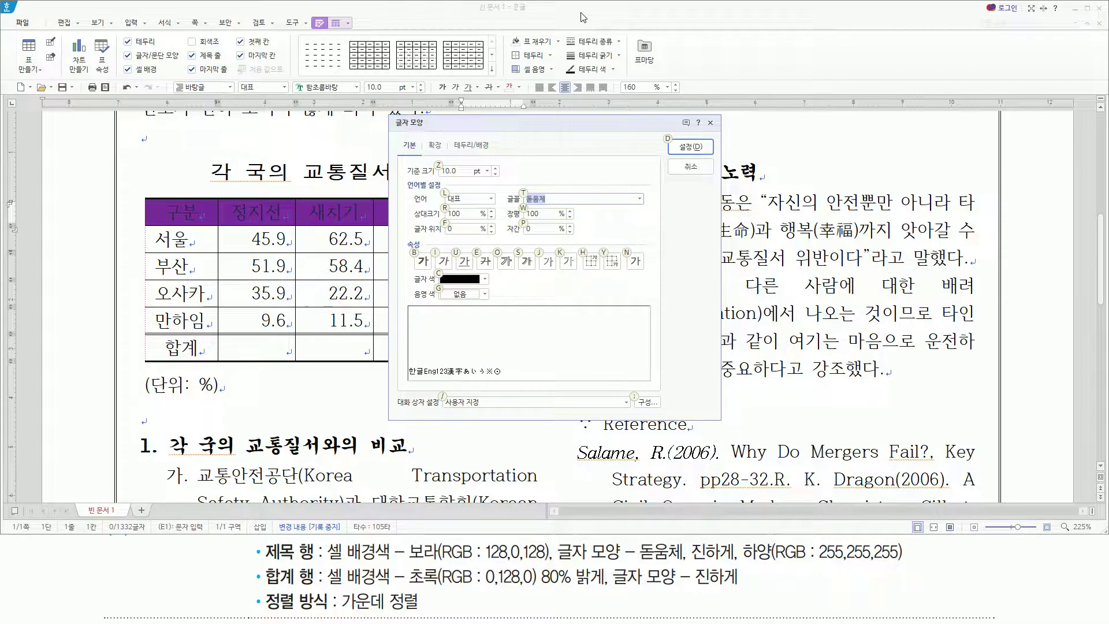
key(b)
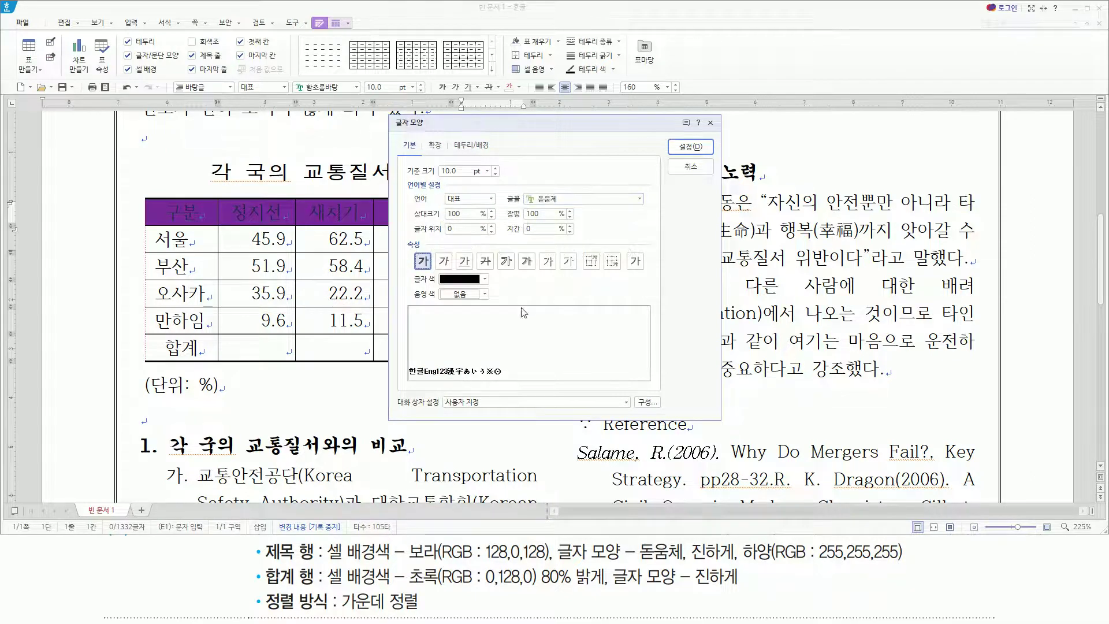
Set the title row's text colour to white (RGB 255,255,255) and apply the character formatting
click(485, 279)
click(560, 316)
click(560, 316)
click(560, 316)
click(590, 318)
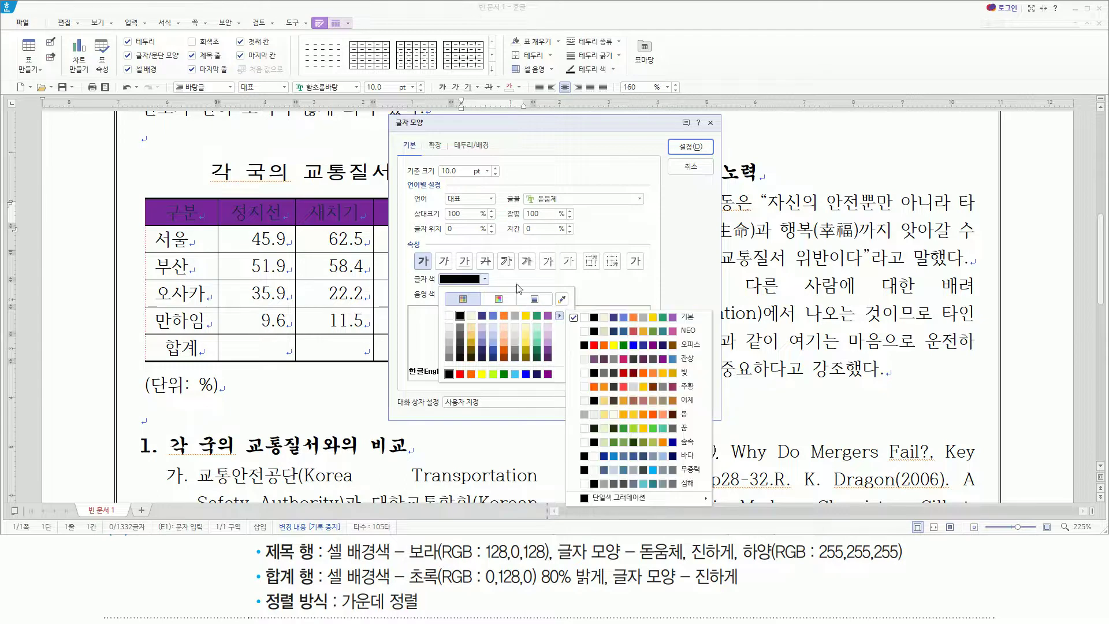
click(449, 316)
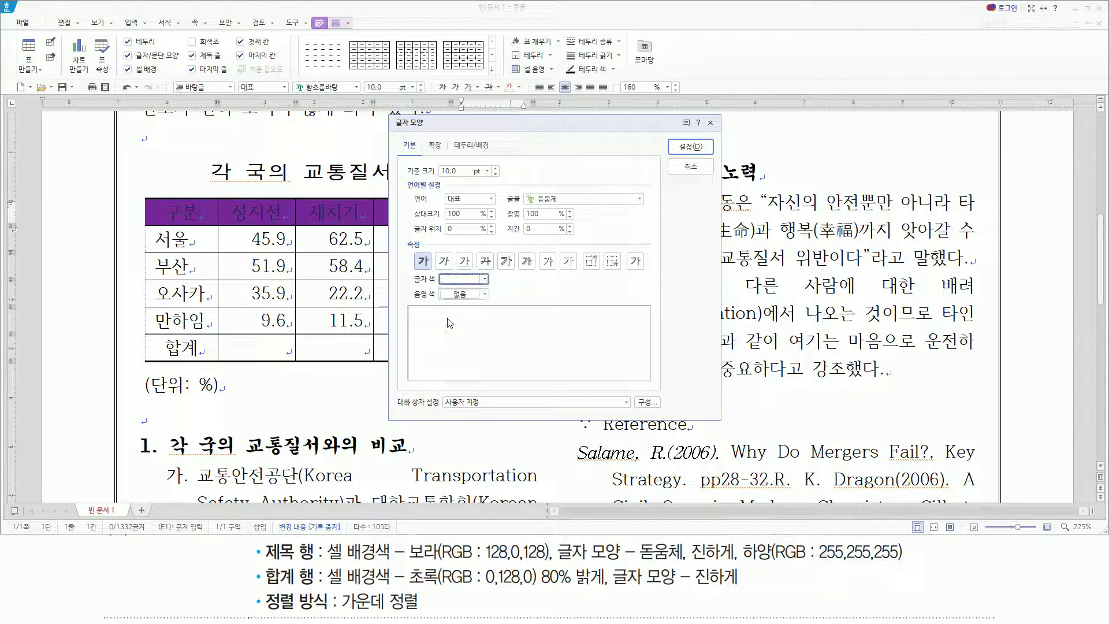
drag(516, 188, 587, 208)
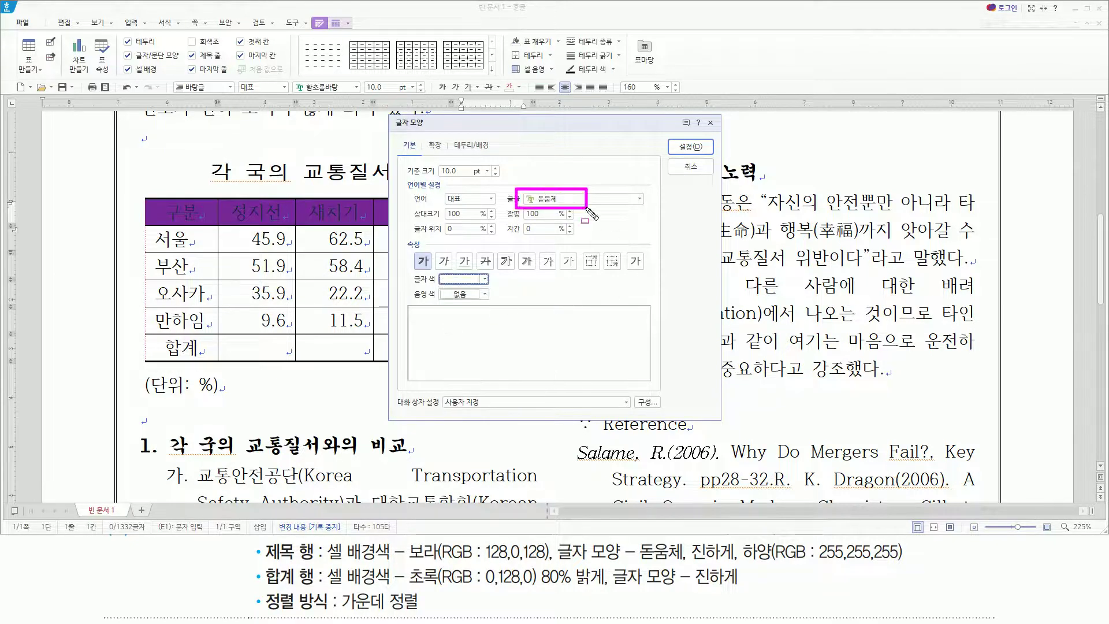
mouse_move(411, 245)
mouse_down()
mouse_move(412, 270)
mouse_move(507, 289)
mouse_up()
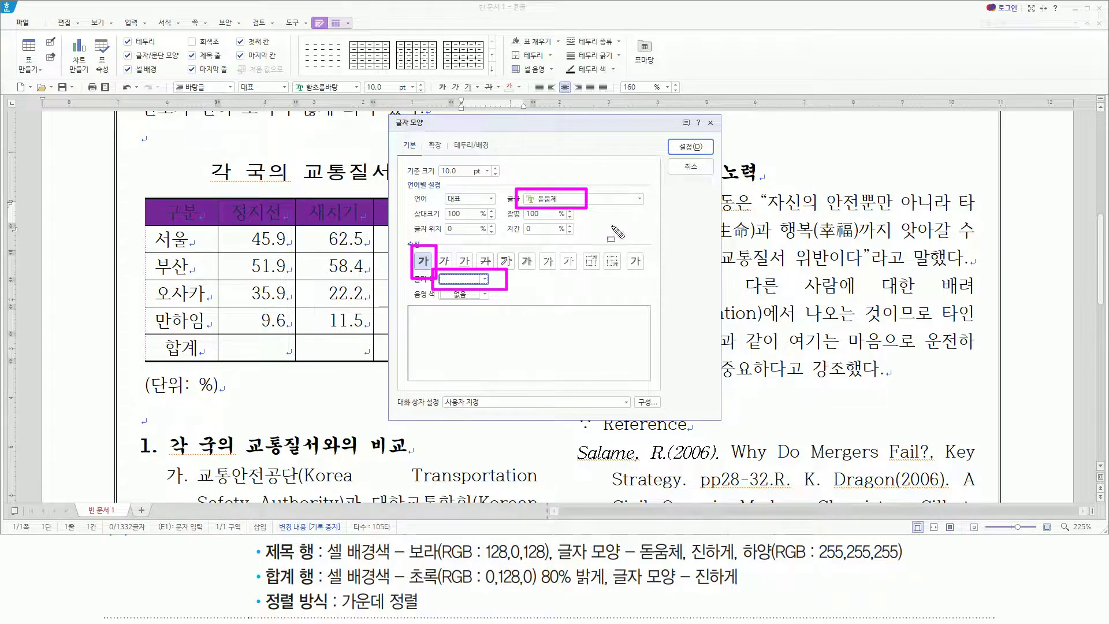
drag(668, 133, 714, 155)
key(Escape)
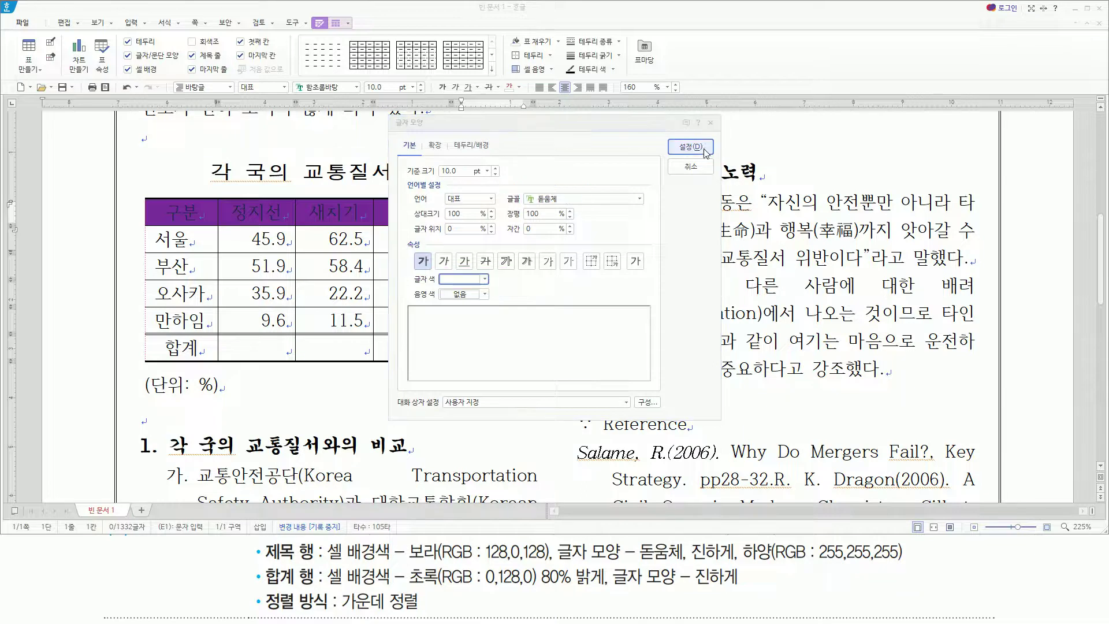
click(701, 149)
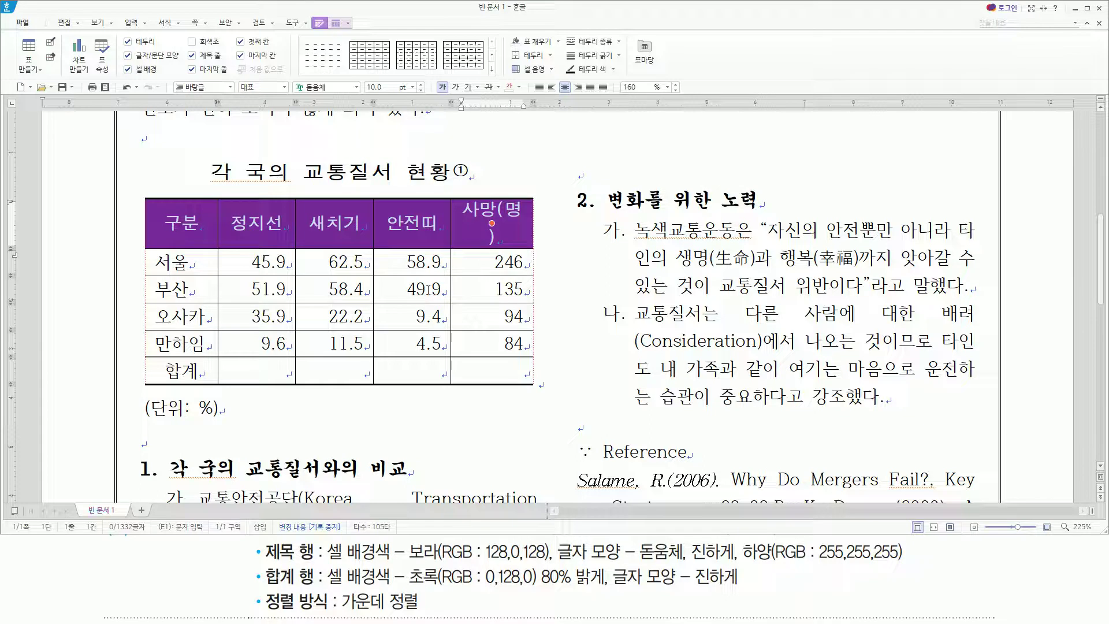
Fill the whole 합계 row with green (RGB 0,128,0) 80% lighter and make its text bold
mouse_move(256, 587)
mouse_down()
mouse_move(497, 600)
mouse_move(739, 586)
mouse_up()
drag(196, 376, 512, 377)
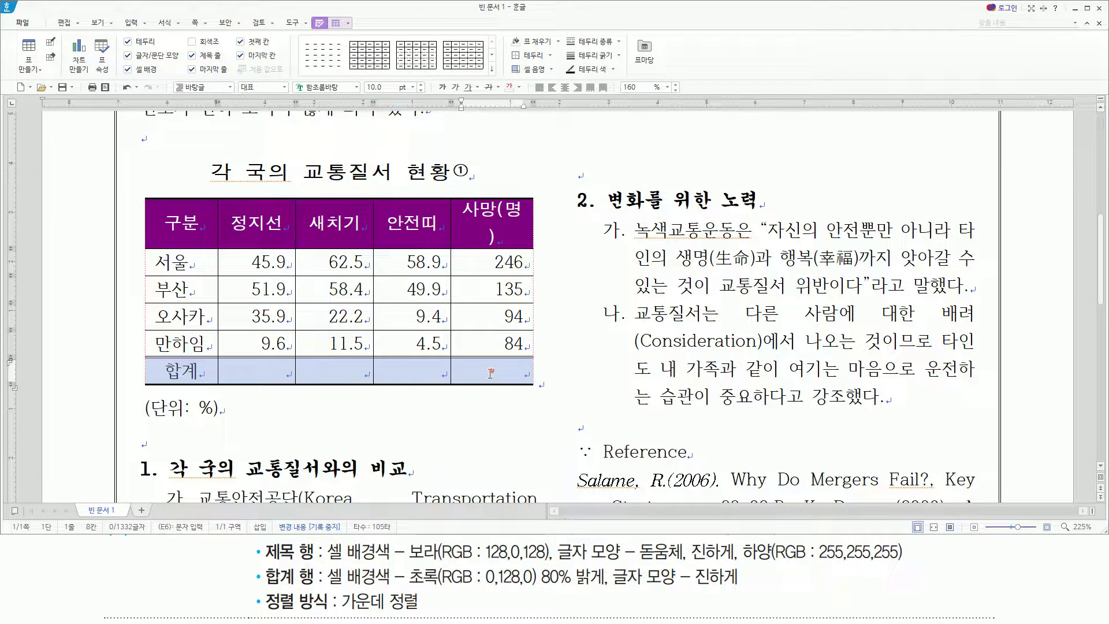
key(l)
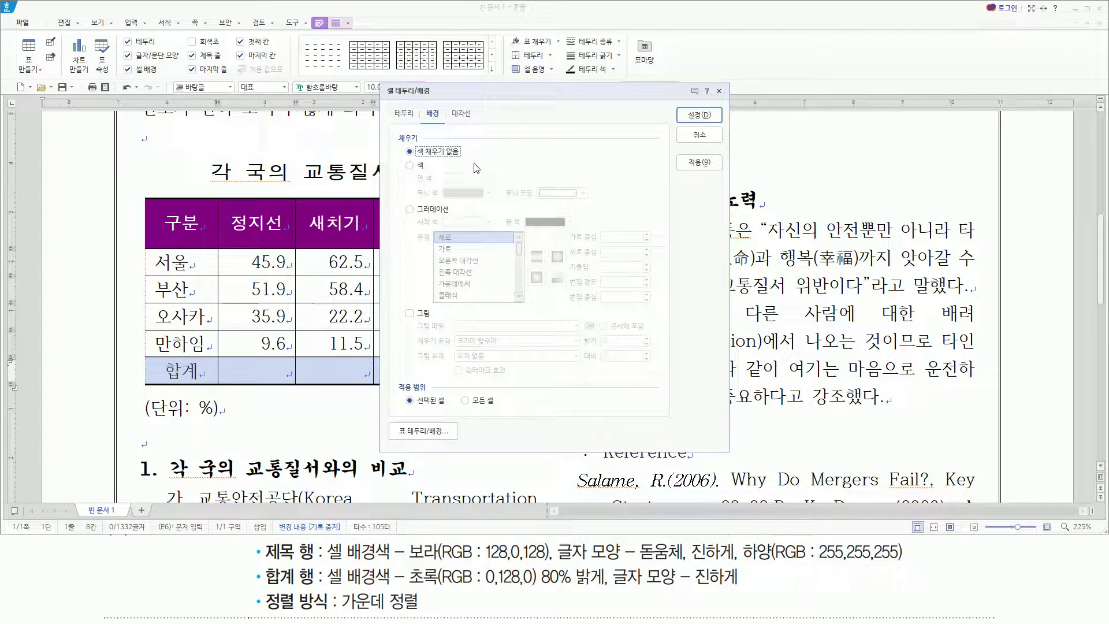
click(411, 166)
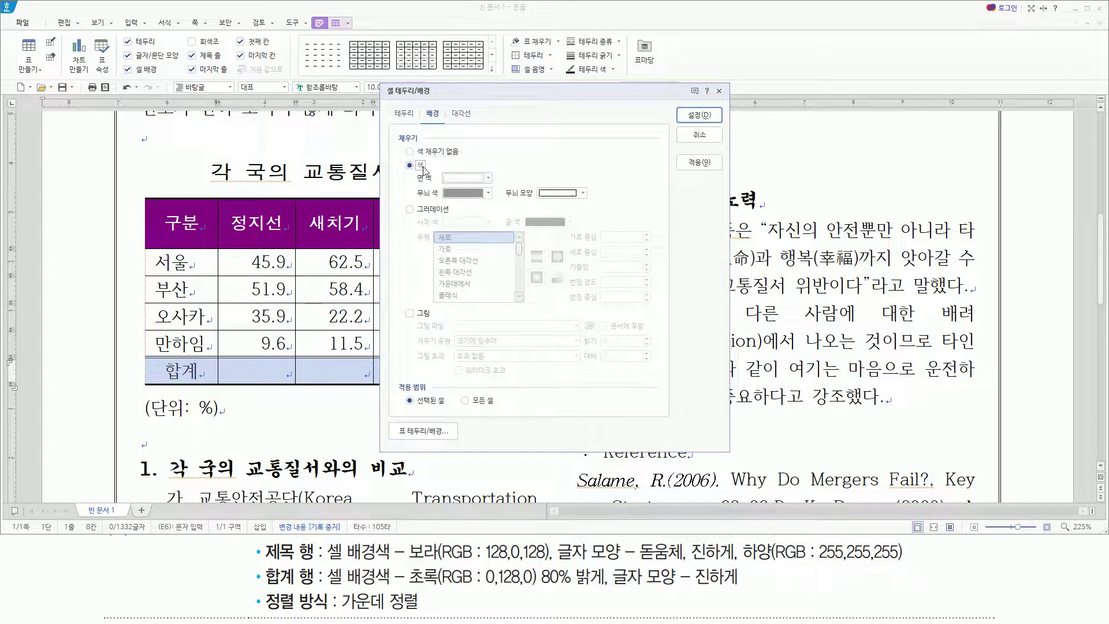
click(463, 181)
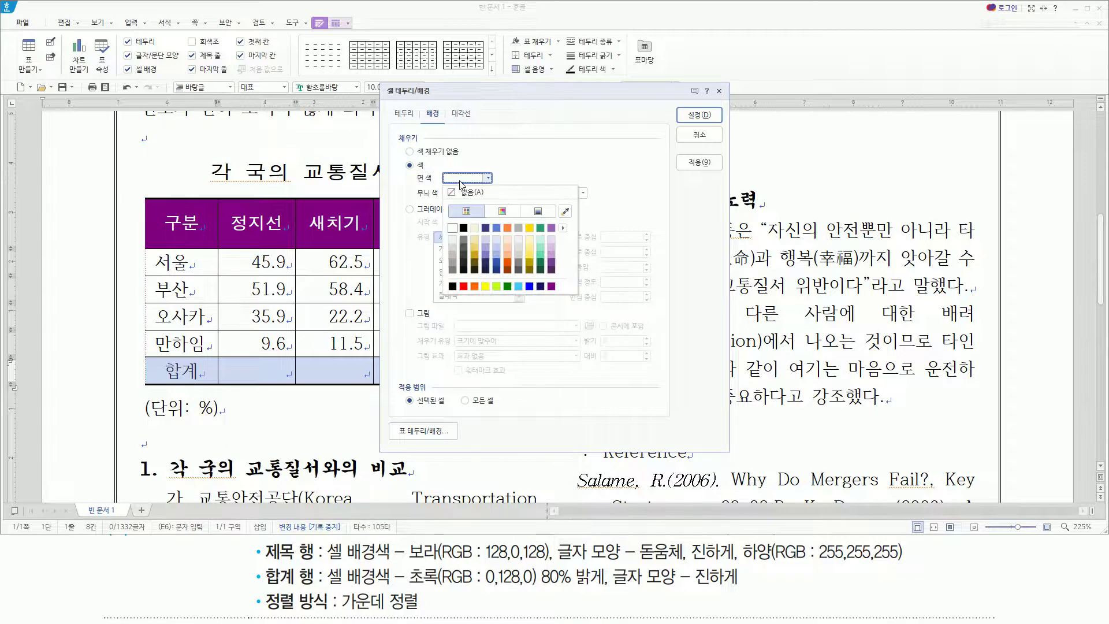
click(563, 229)
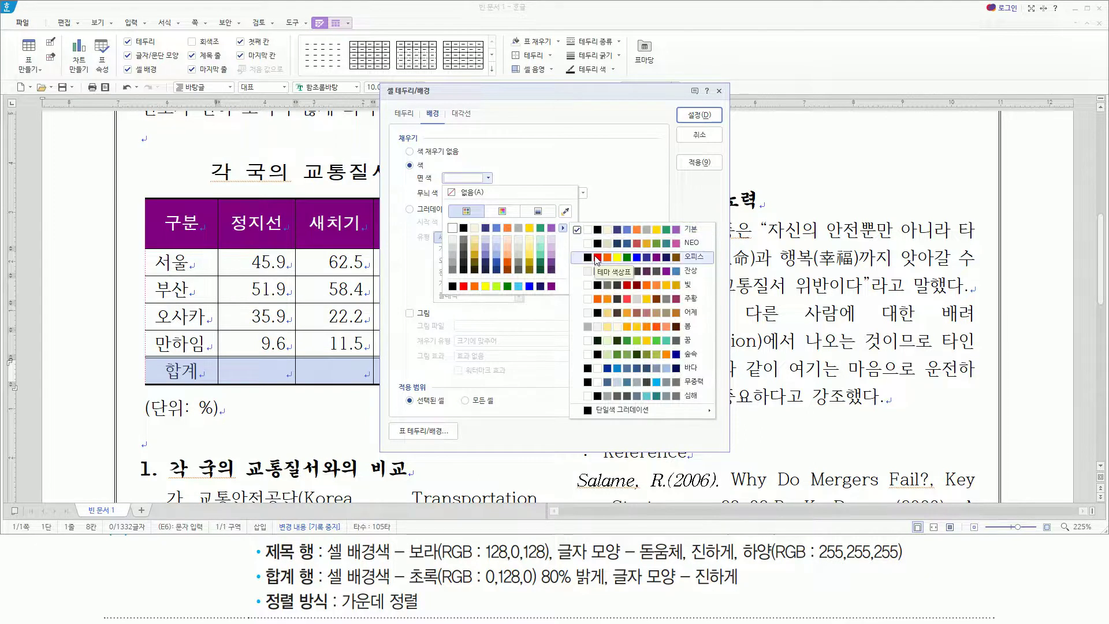
click(636, 257)
click(604, 170)
click(489, 177)
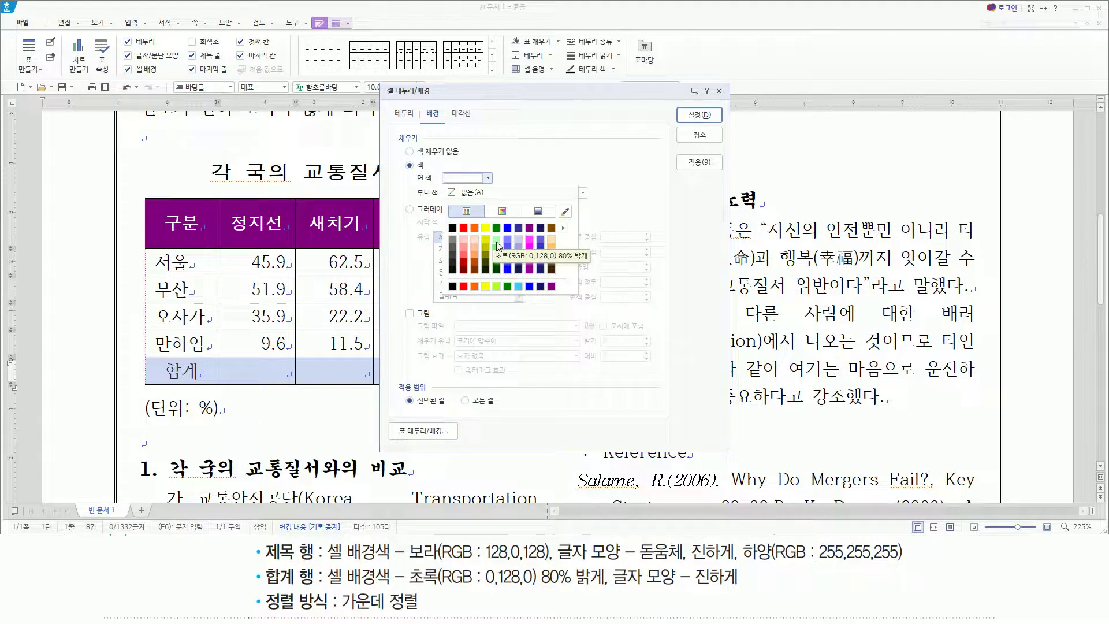
click(496, 241)
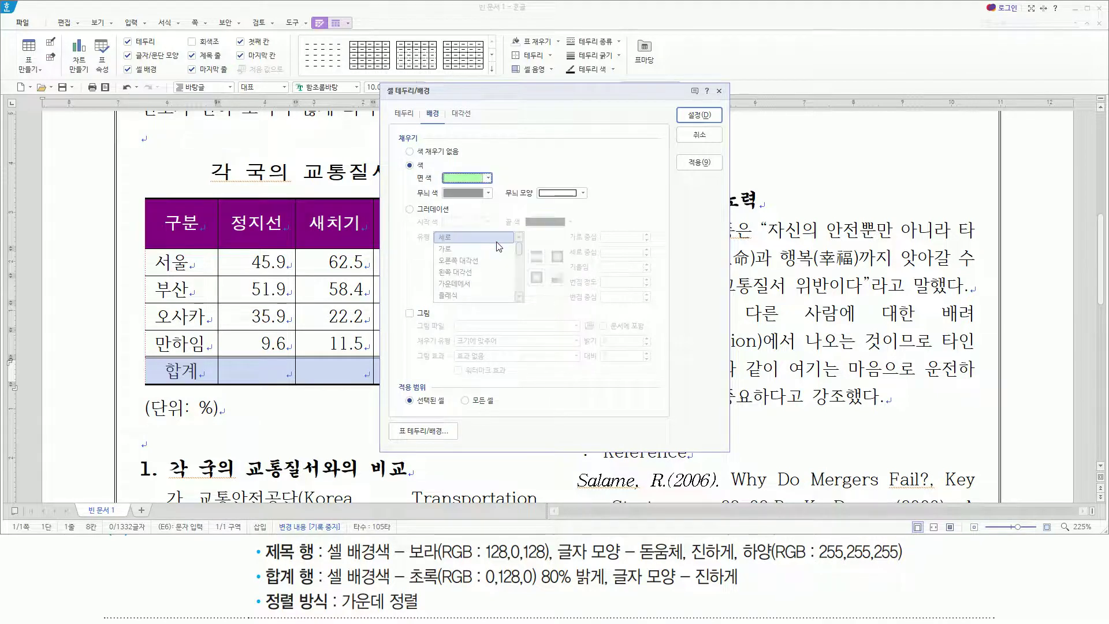
click(715, 119)
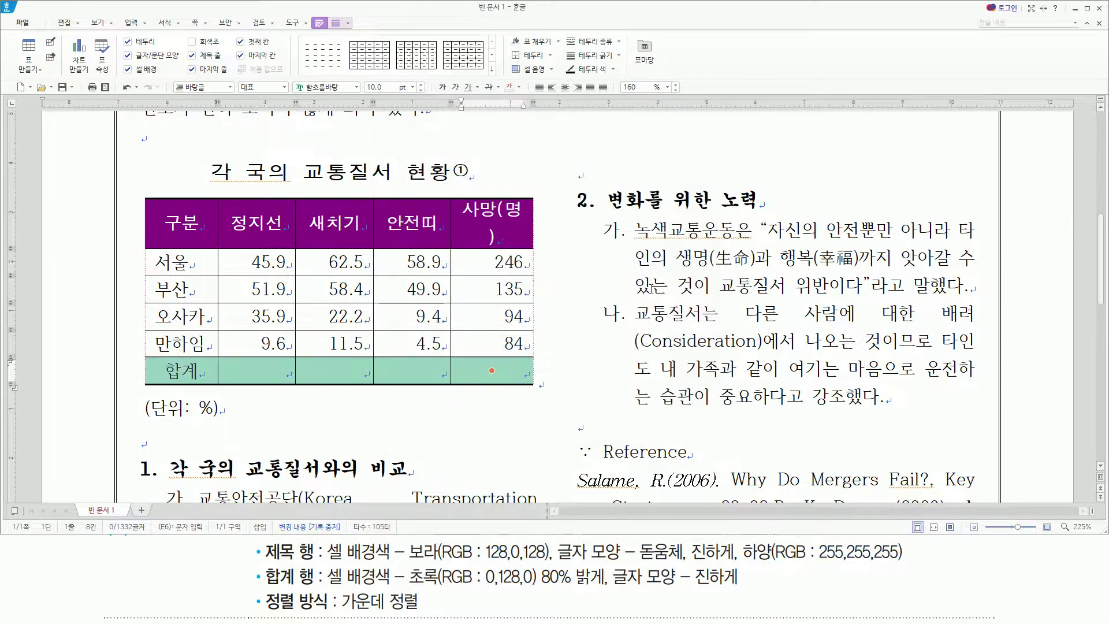
click(444, 87)
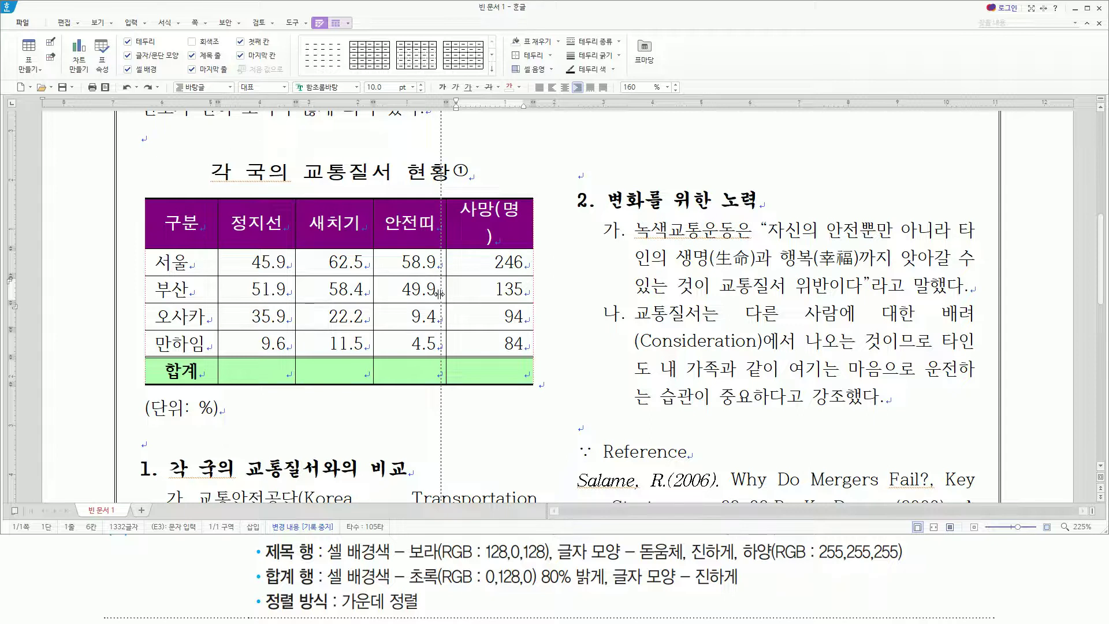
Widen the 사망(명) column until its title fits on one line, and slightly narrow the 새치기 column
drag(440, 294, 441, 293)
drag(372, 266, 368, 266)
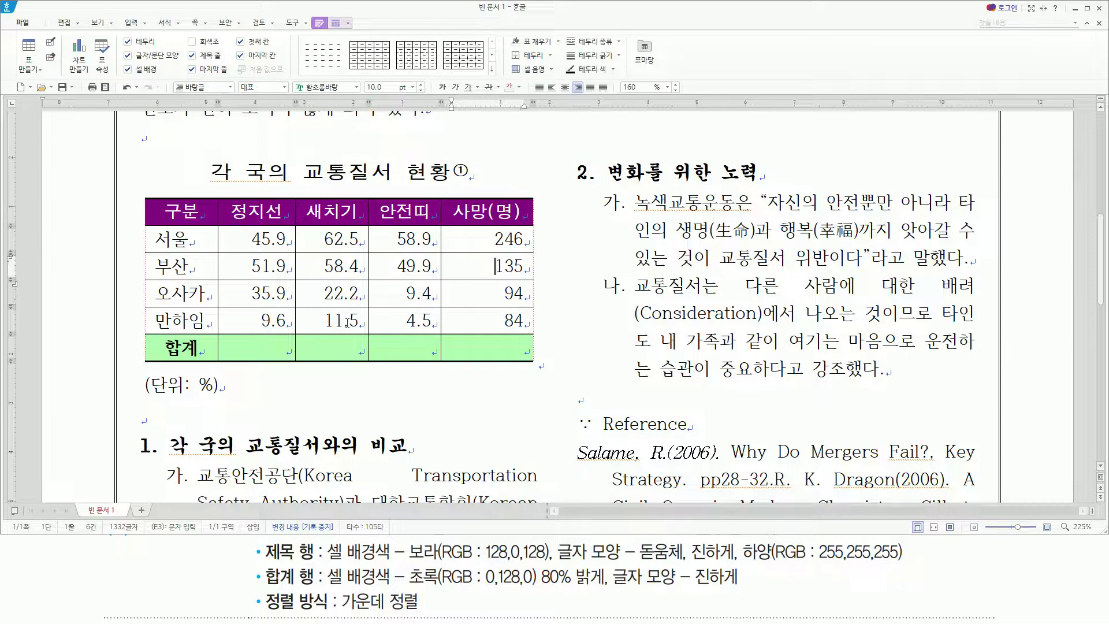
drag(440, 211, 440, 350)
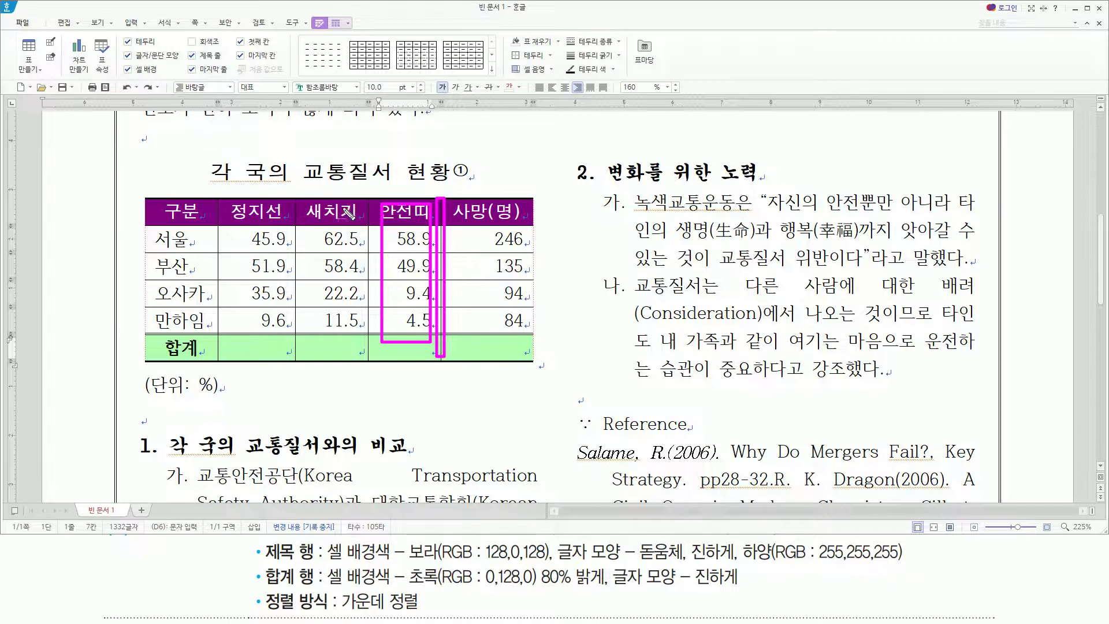
drag(368, 198, 370, 357)
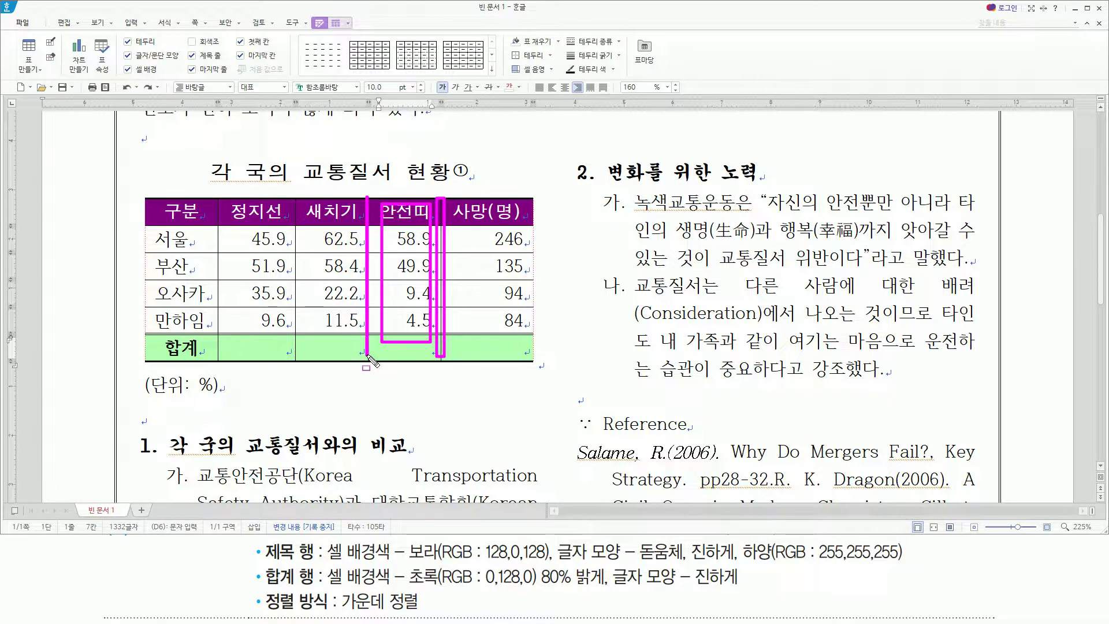
mouse_move(312, 203)
mouse_down()
mouse_move(313, 254)
mouse_move(353, 336)
mouse_up()
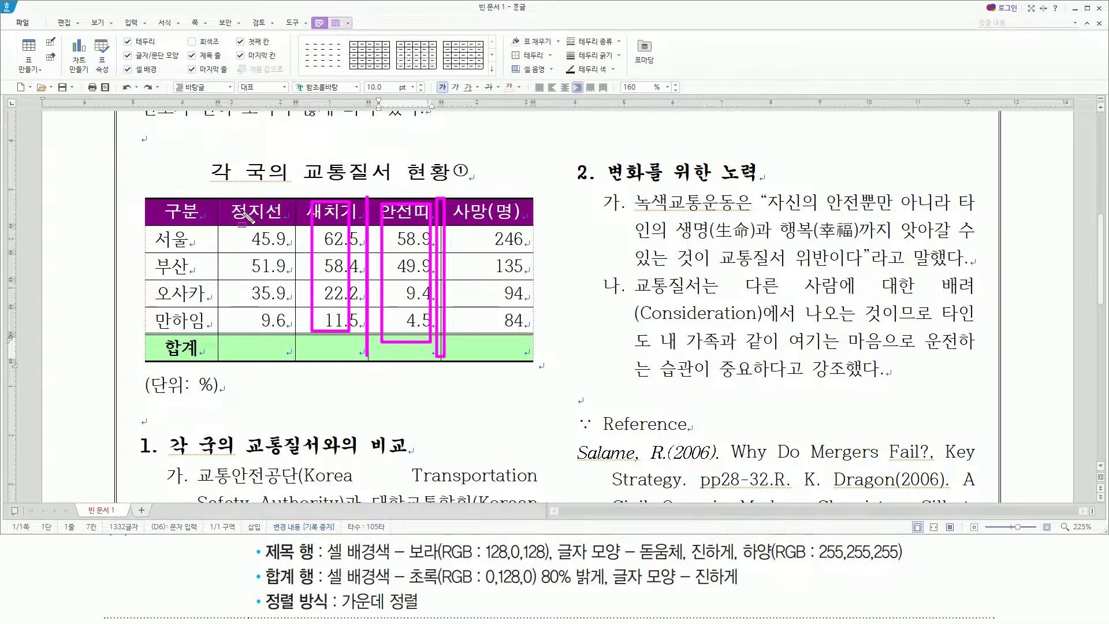
key(Escape)
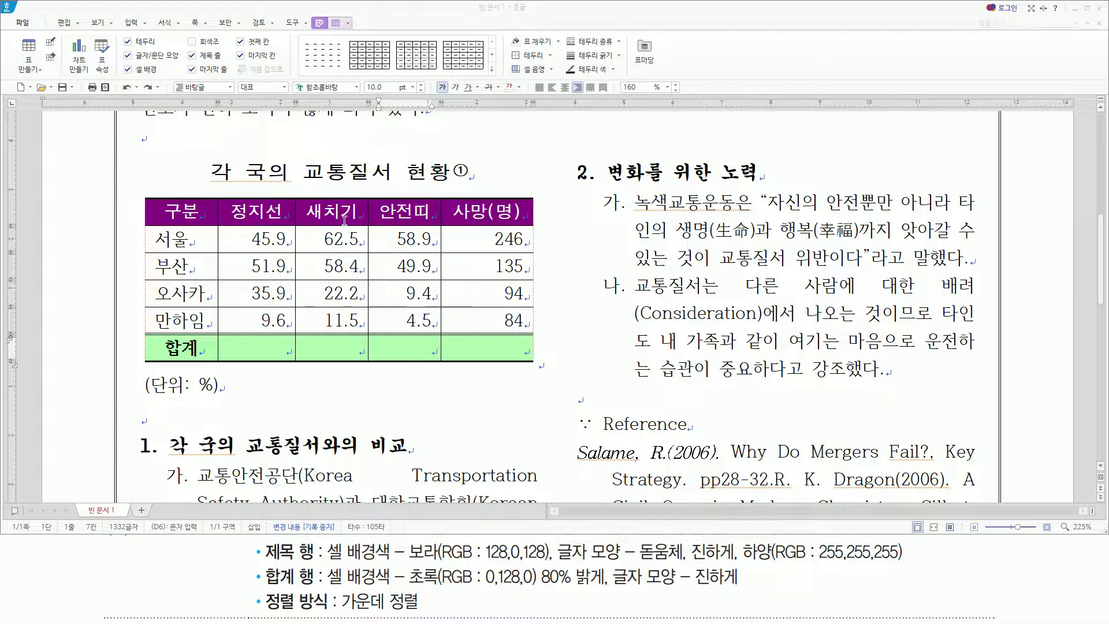
Make the 정지선, 새치기 and 안전띠 columns equal in width, including the title and 합계 rows
mouse_move(272, 213)
mouse_down()
mouse_move(353, 246)
mouse_move(403, 301)
mouse_move(405, 347)
mouse_up()
key(ctrl+2)
drag(222, 202, 428, 350)
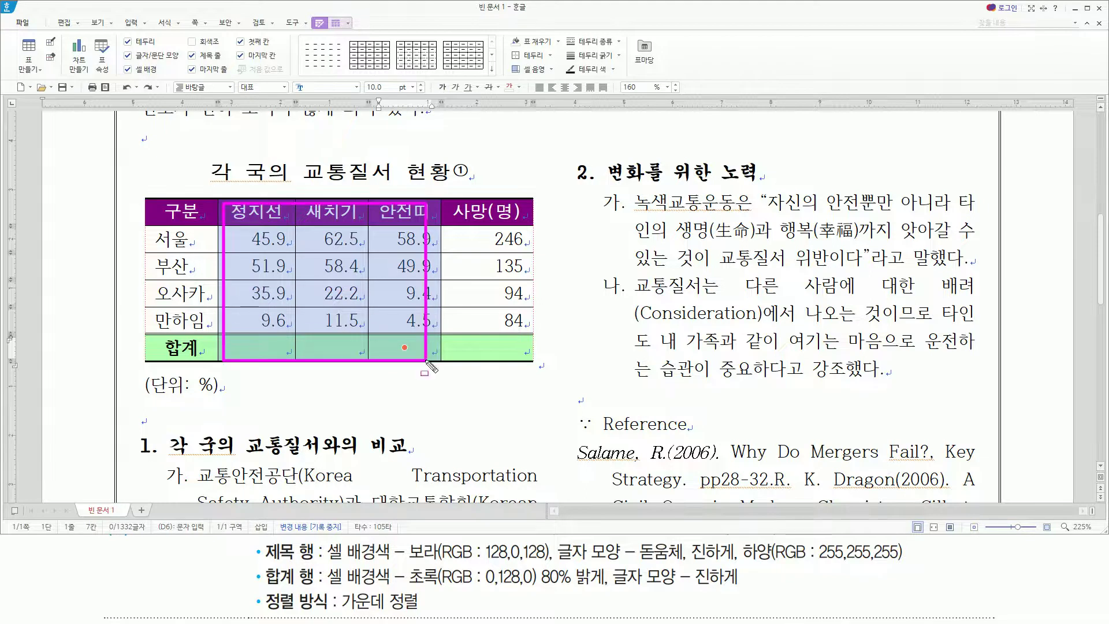
key(Escape)
right_click(343, 235)
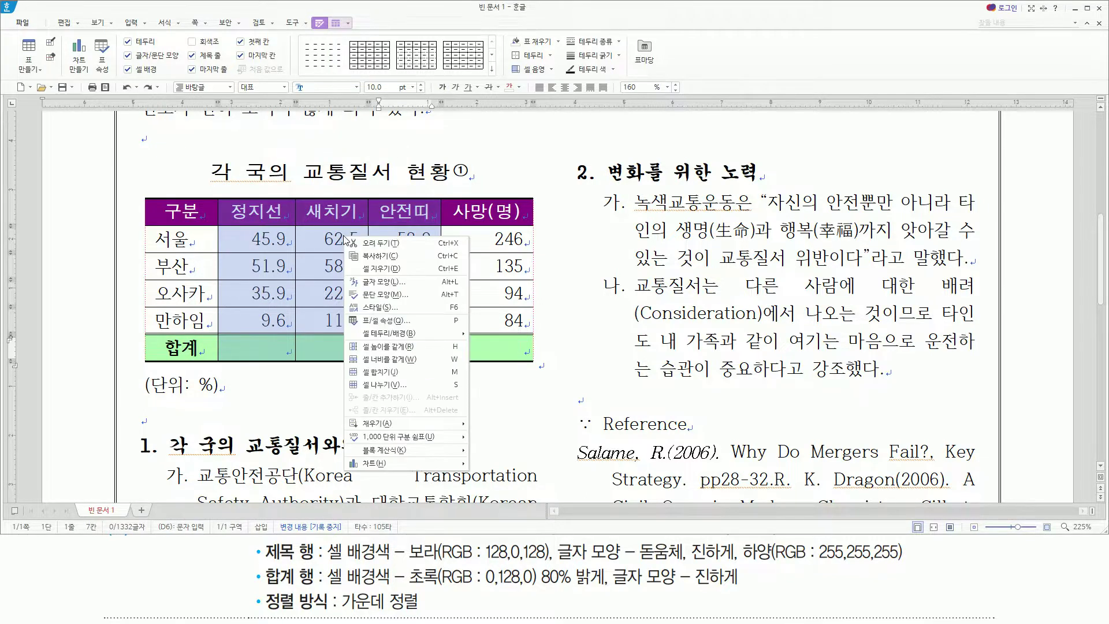
click(391, 359)
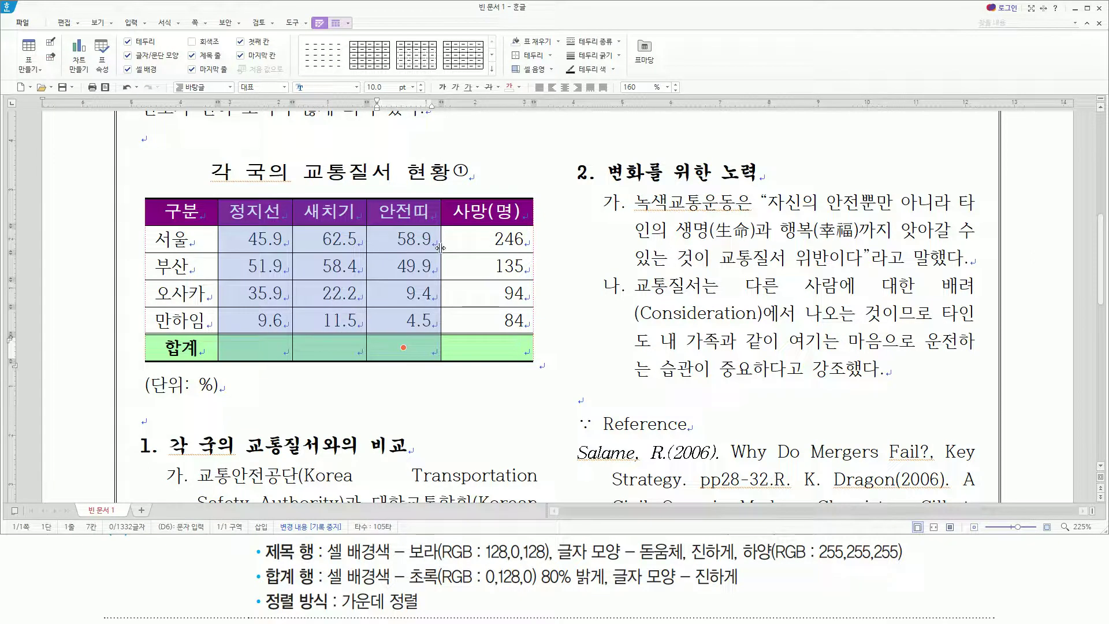
drag(228, 201, 429, 357)
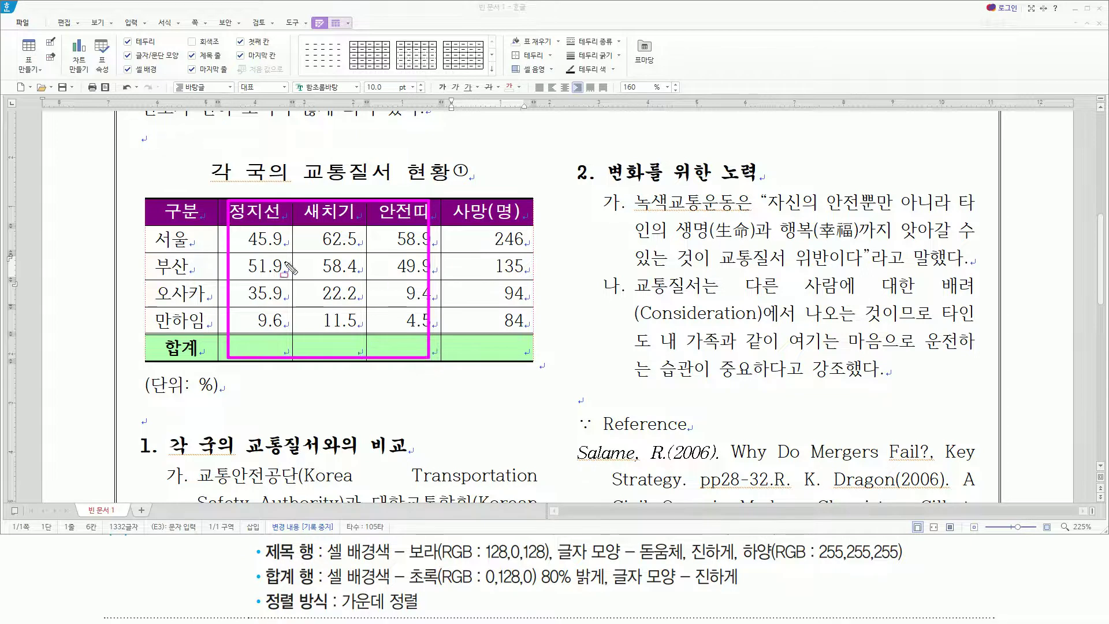
key(Escape)
click(261, 424)
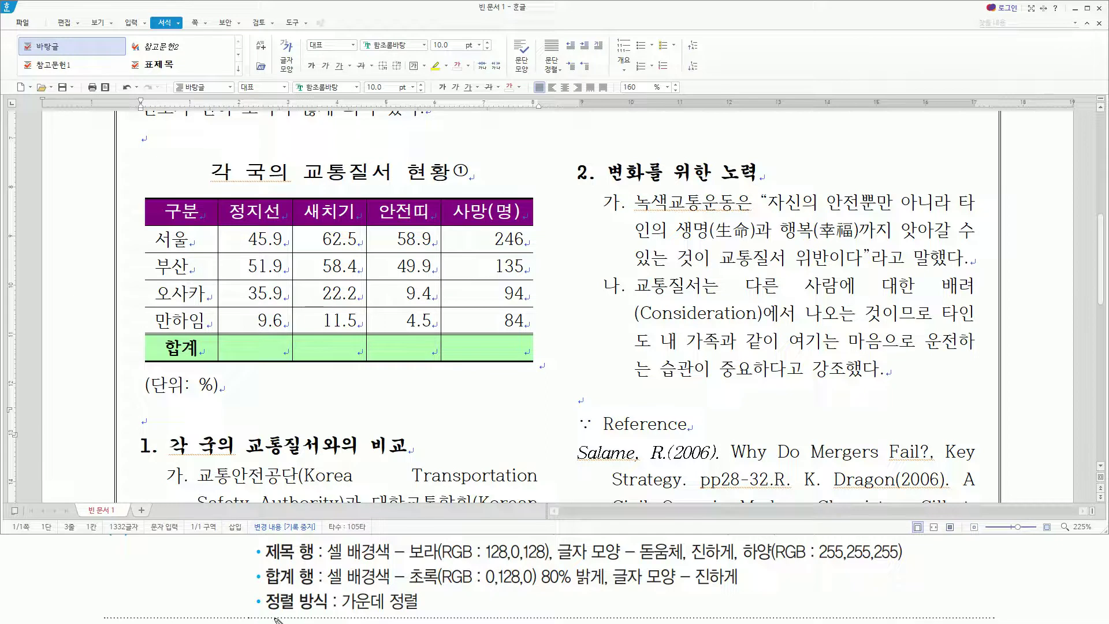
drag(265, 614, 429, 614)
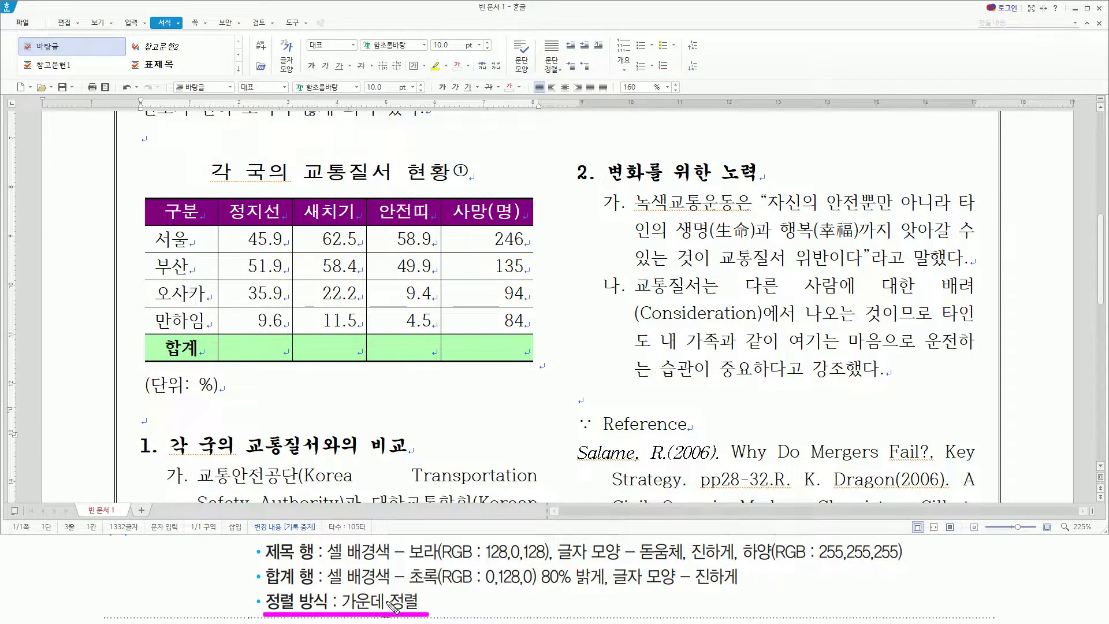
drag(338, 589, 426, 616)
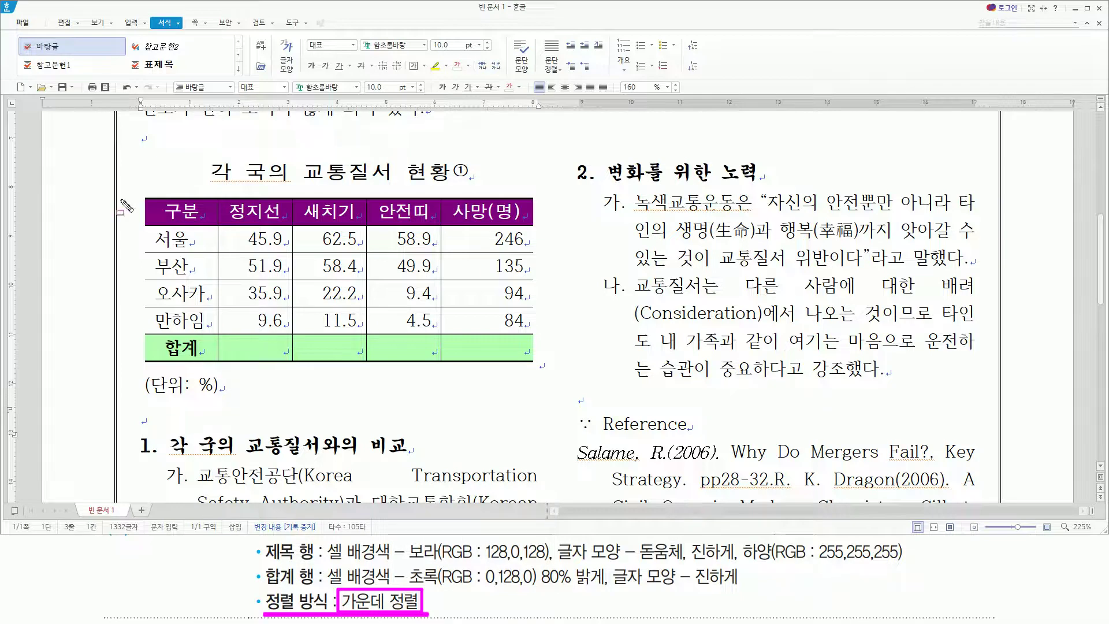
mouse_move(138, 191)
mouse_down()
mouse_move(157, 308)
mouse_move(461, 401)
mouse_move(542, 404)
mouse_up()
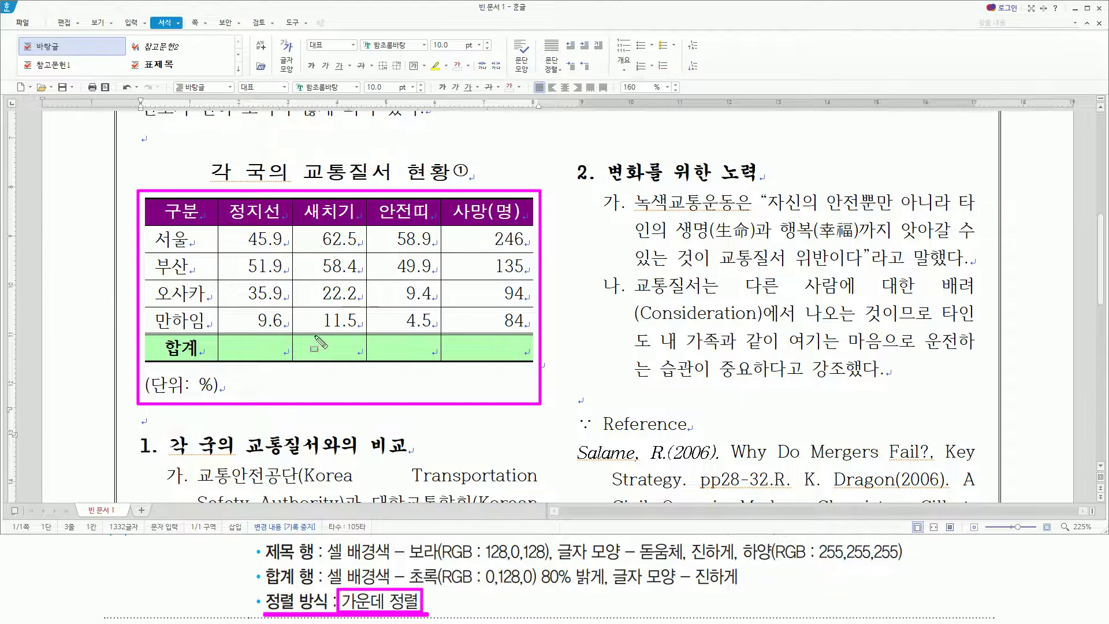
key(Escape)
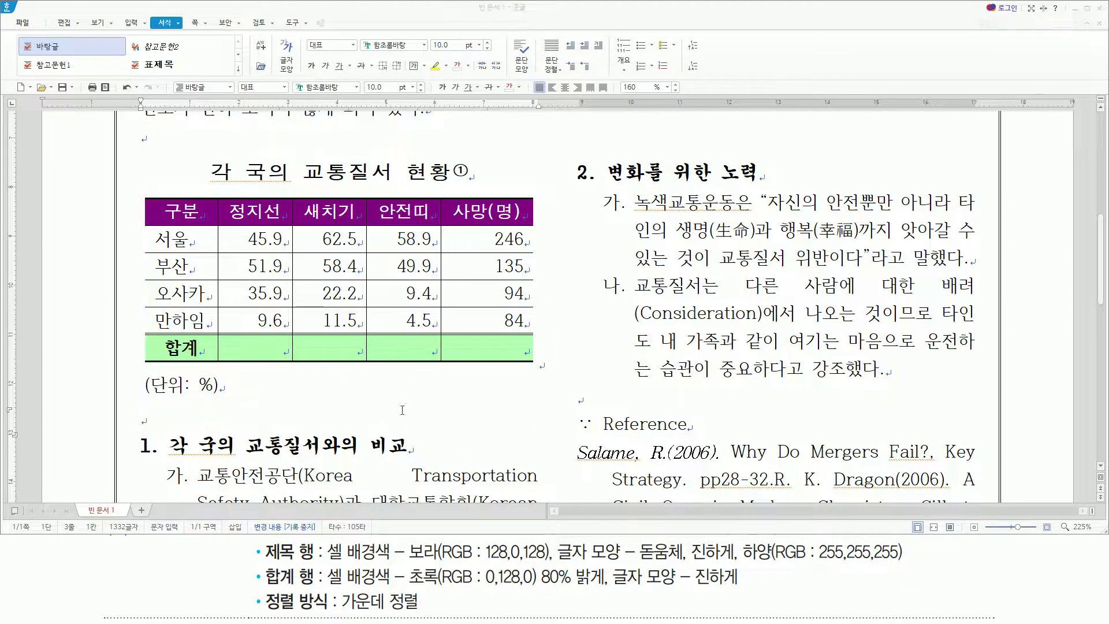
drag(226, 339, 426, 354)
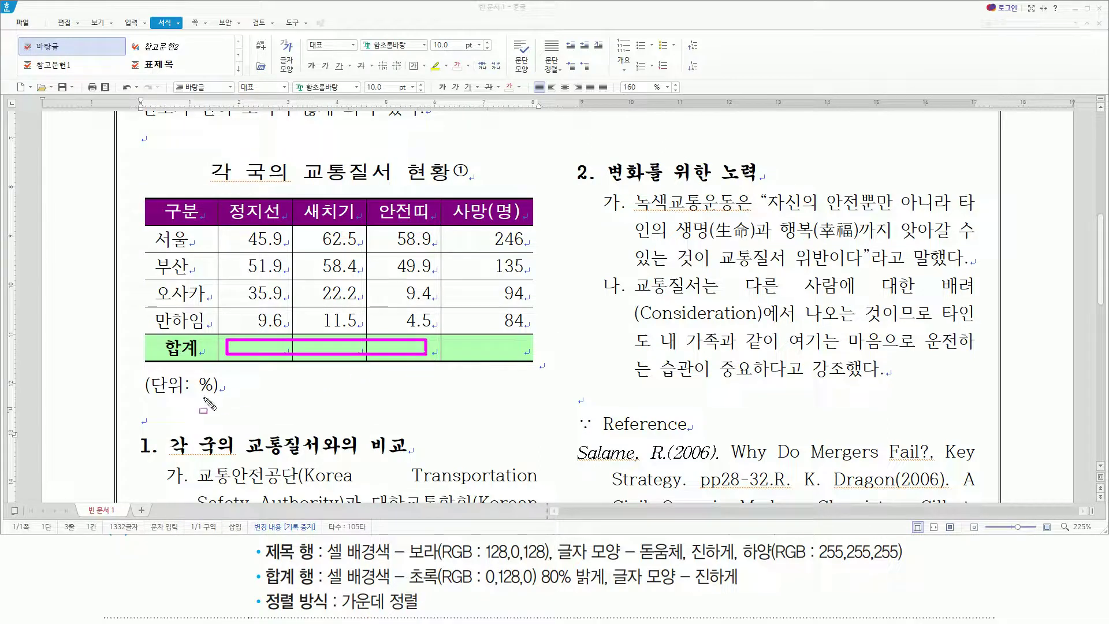
drag(147, 398, 219, 399)
key(Escape)
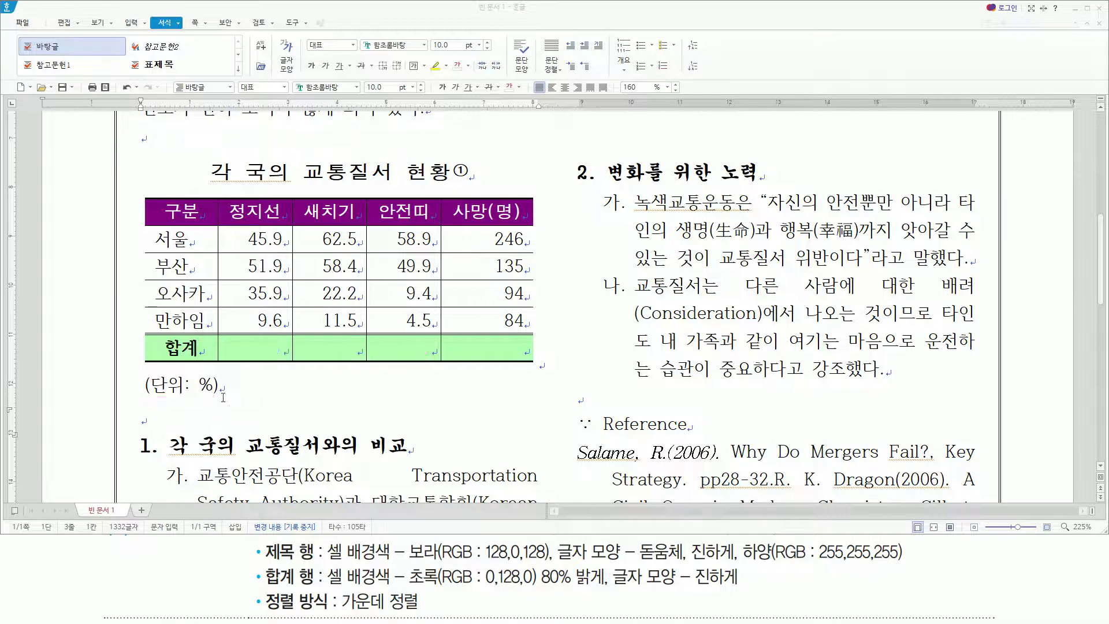
click(340, 398)
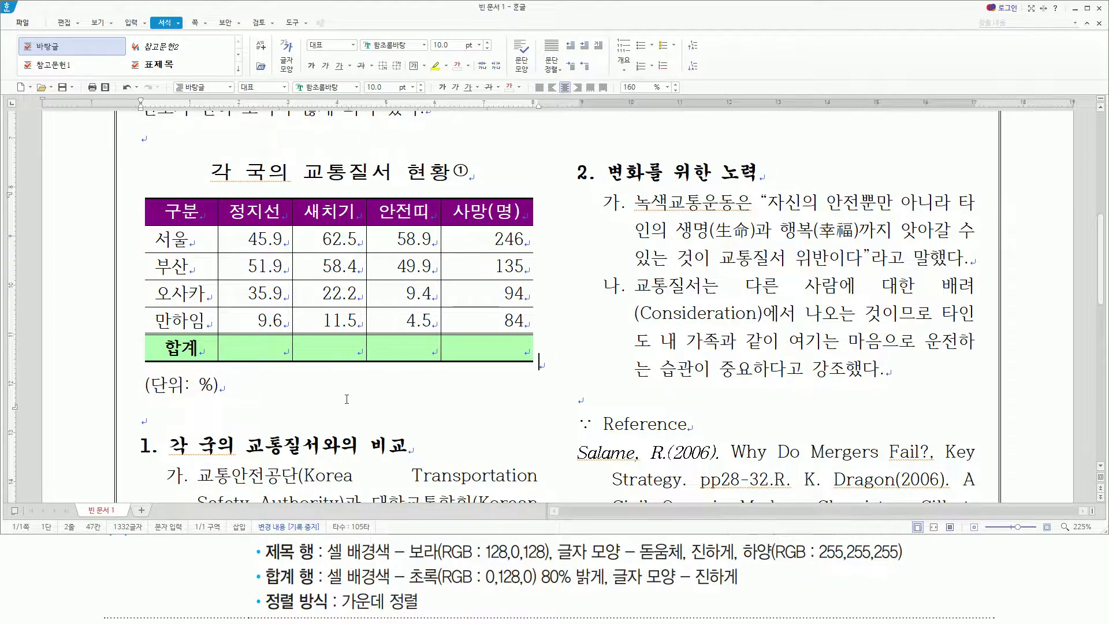
mouse_move(237, 338)
mouse_down()
mouse_move(278, 353)
mouse_move(433, 359)
mouse_up()
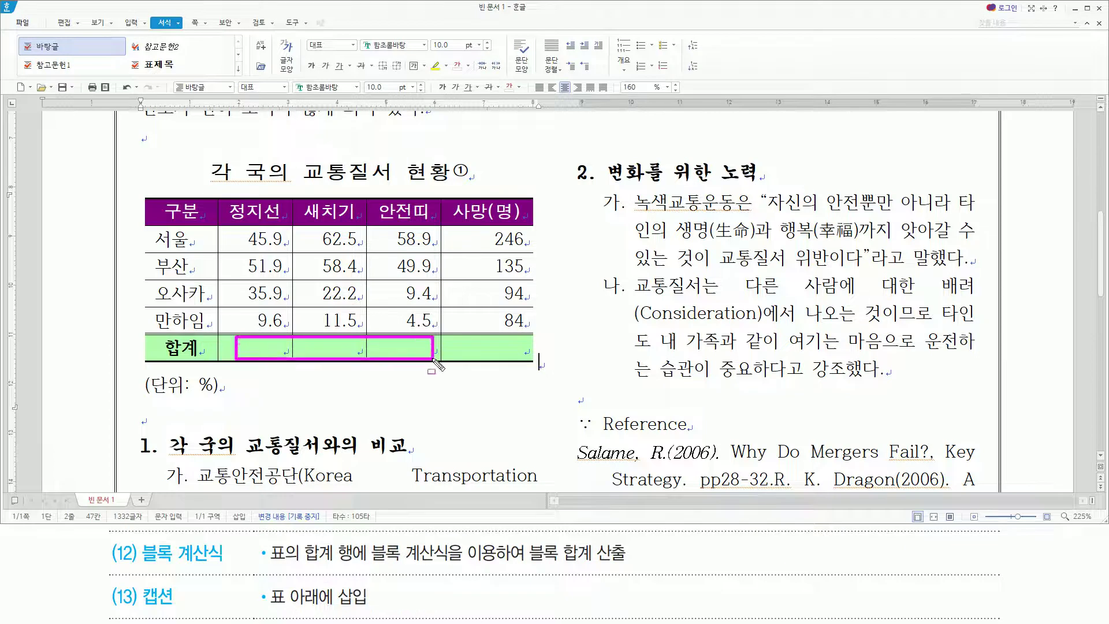
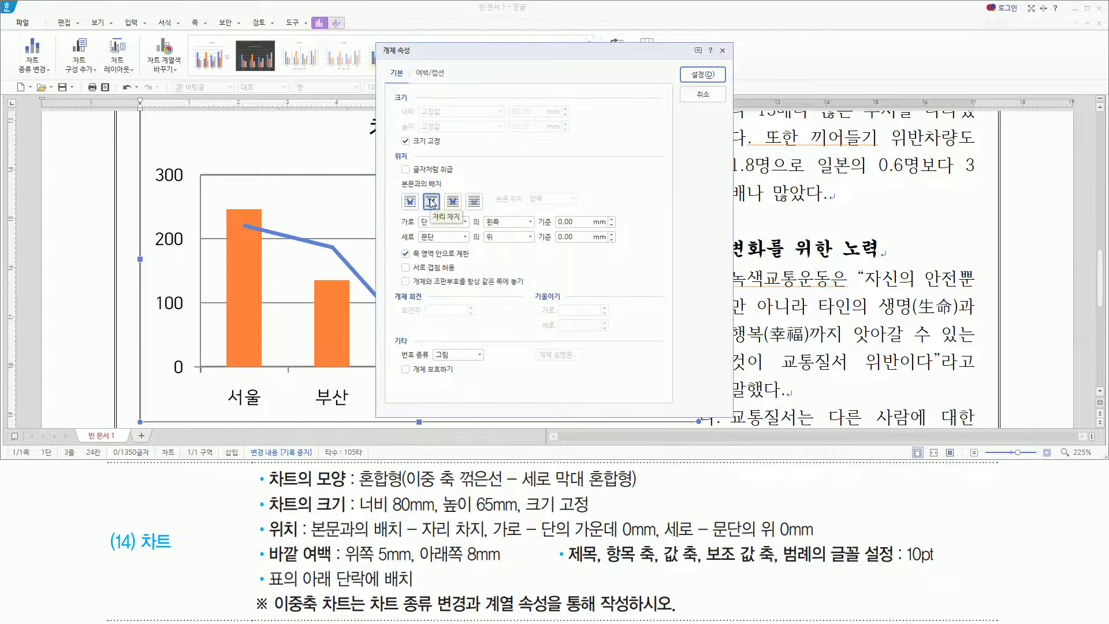
Set the chart's horizontal position to 가운데 of the 단 in its object properties
drag(488, 537, 651, 539)
drag(417, 232, 502, 225)
key(Escape)
click(502, 225)
click(506, 241)
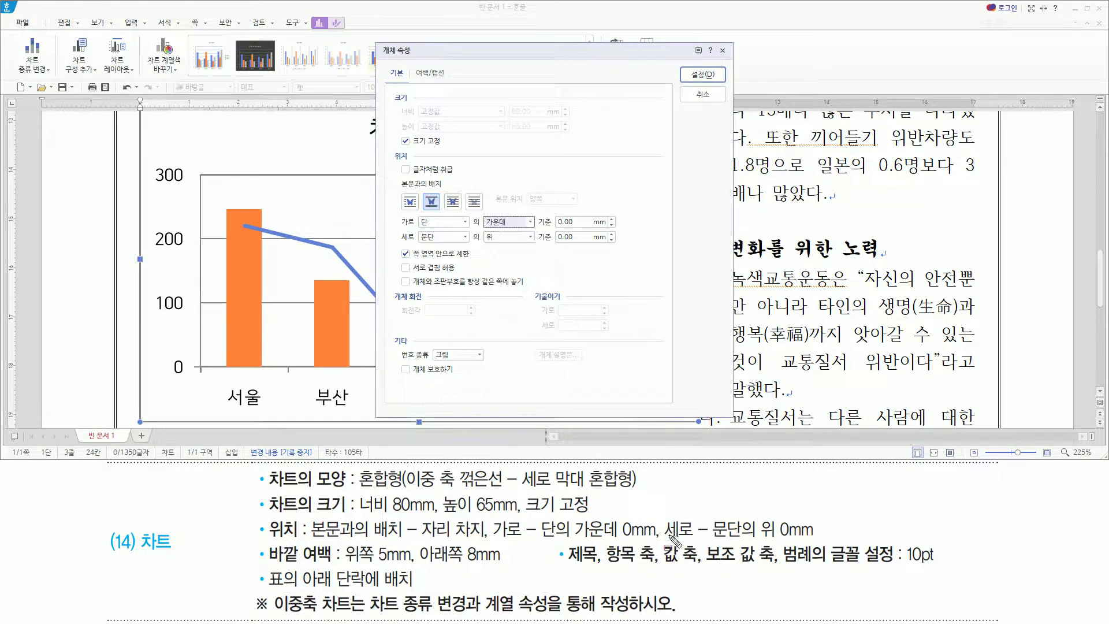
drag(666, 541, 821, 541)
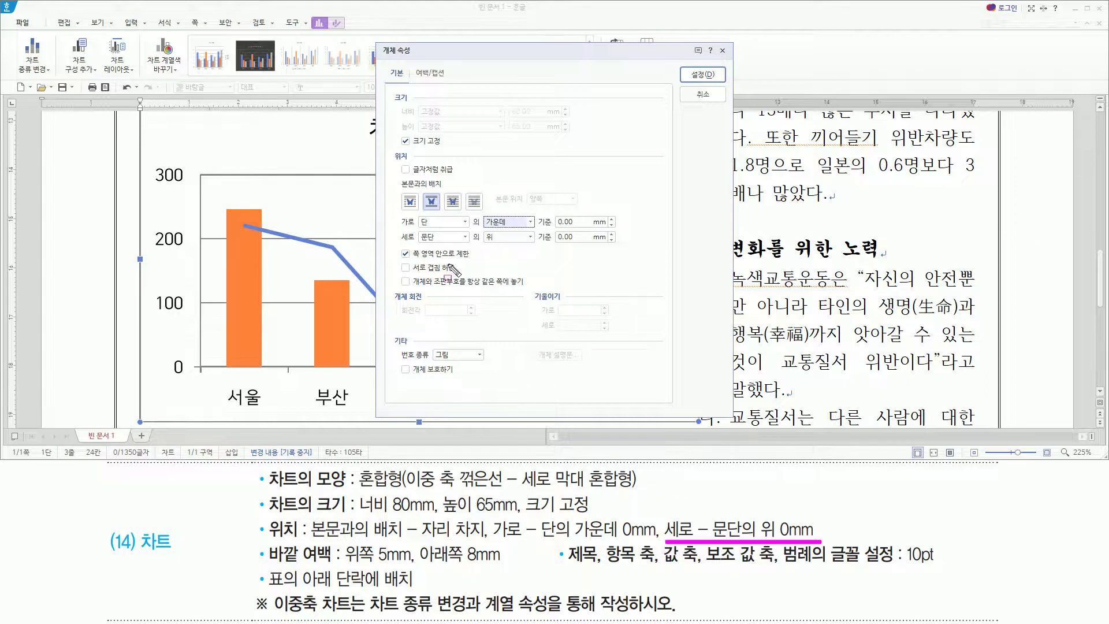
drag(419, 245, 587, 245)
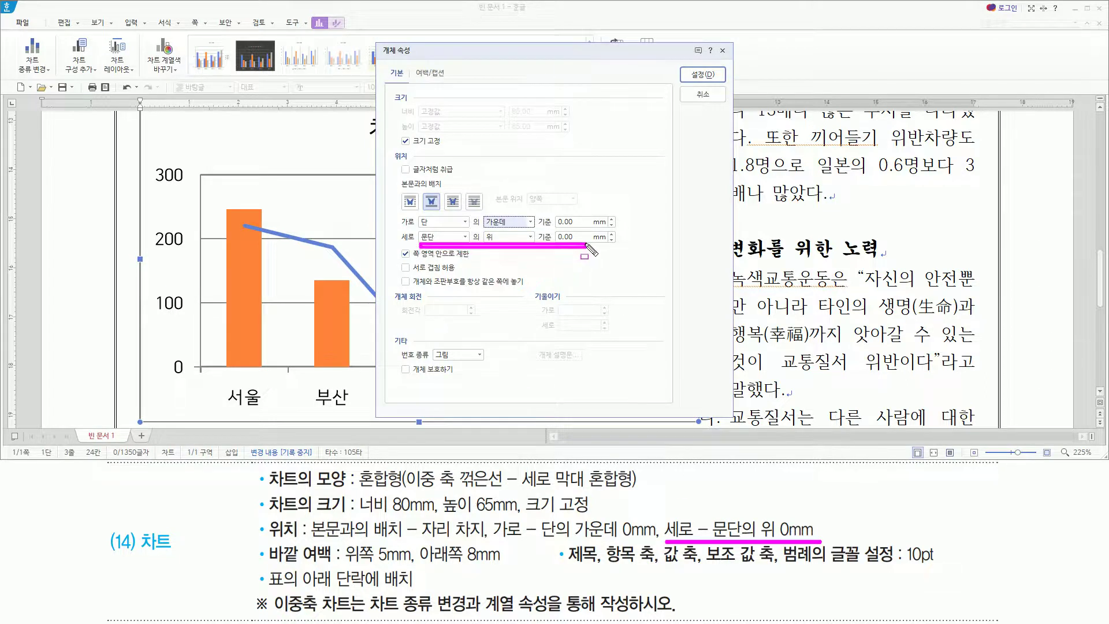
Set the chart's outer margins to 5 mm above (위쪽) and 8 mm below (아래쪽), and apply the object properties
drag(265, 539, 336, 564)
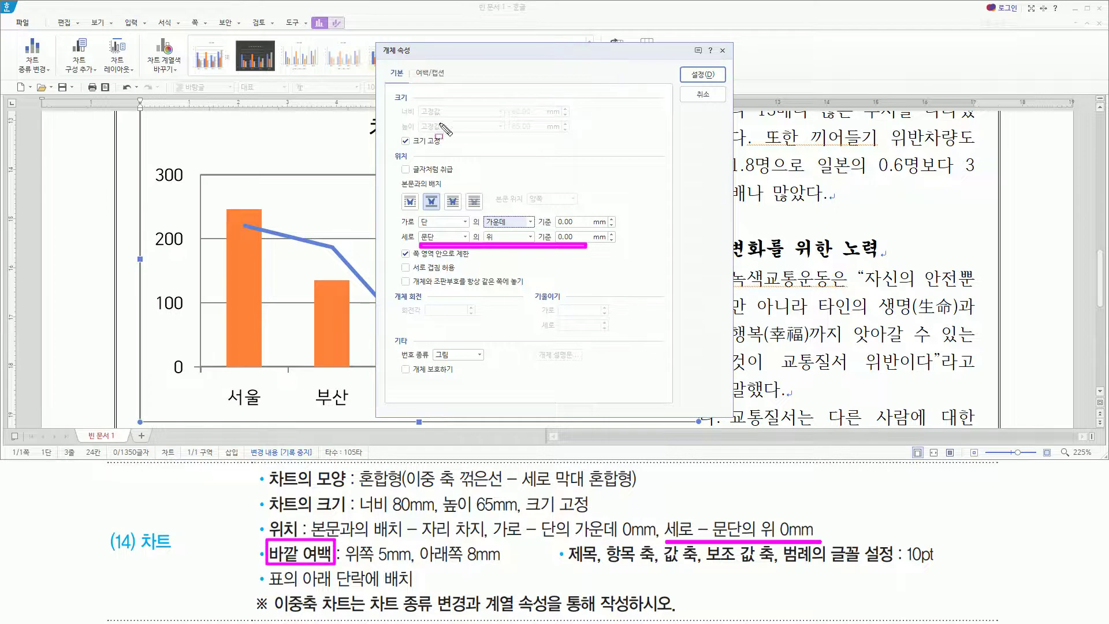
drag(414, 63, 452, 84)
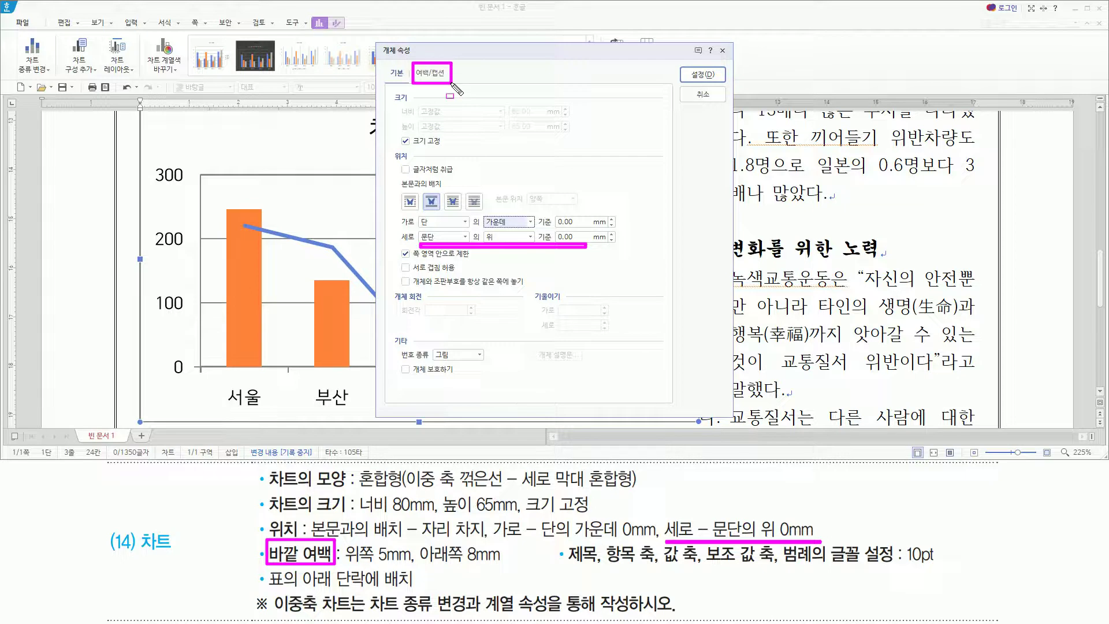
key(Escape)
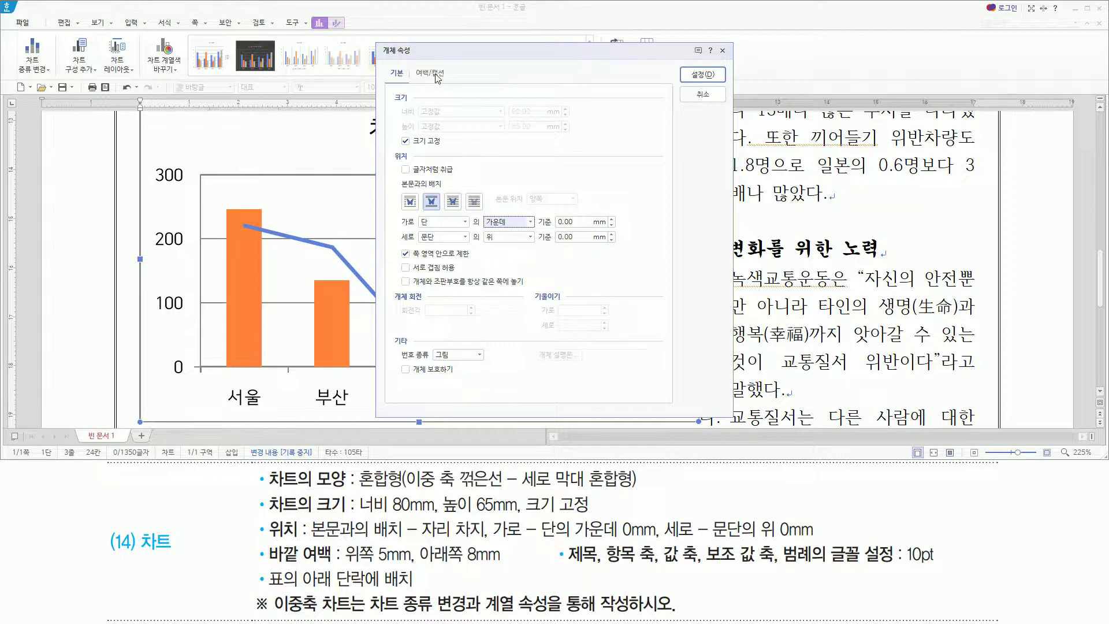
click(432, 73)
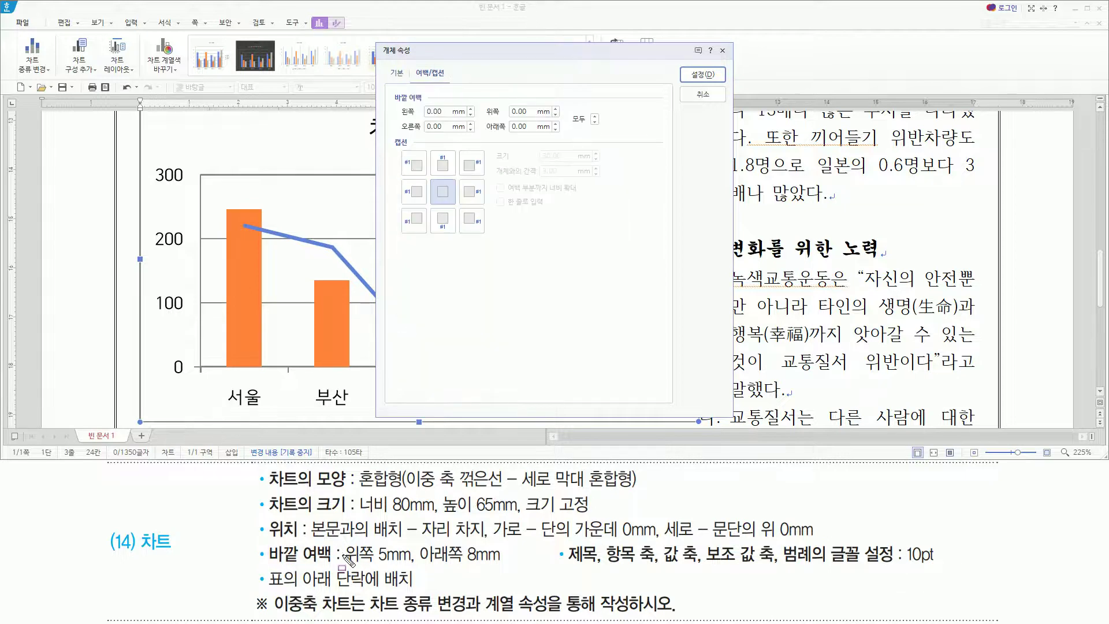
mouse_move(340, 537)
mouse_down()
mouse_move(388, 566)
mouse_move(505, 568)
mouse_up()
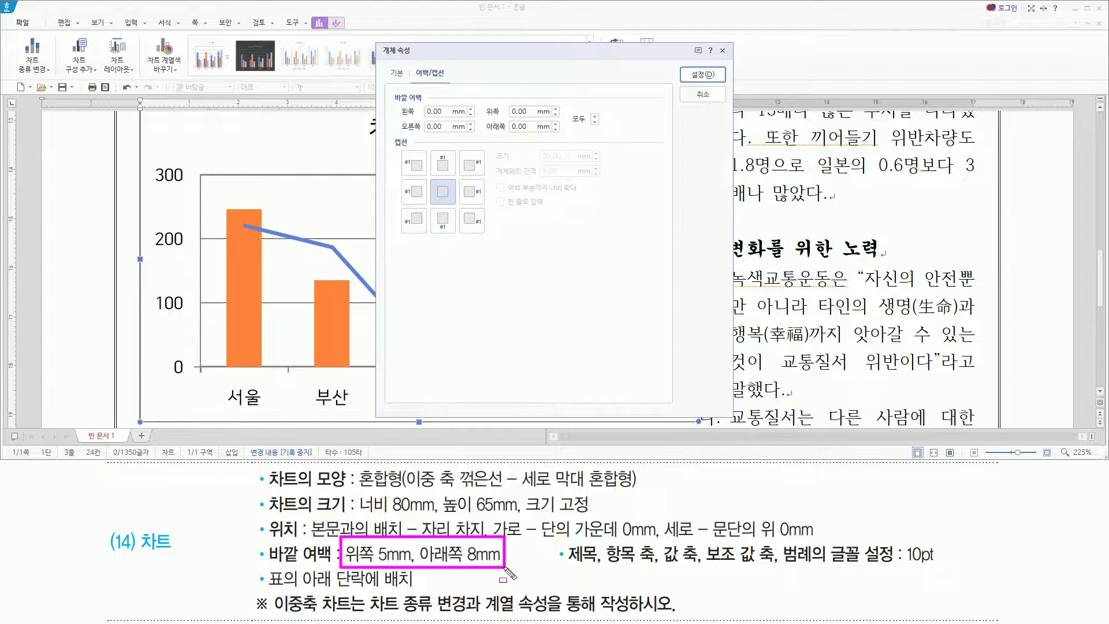
drag(509, 102, 541, 133)
drag(390, 102, 426, 102)
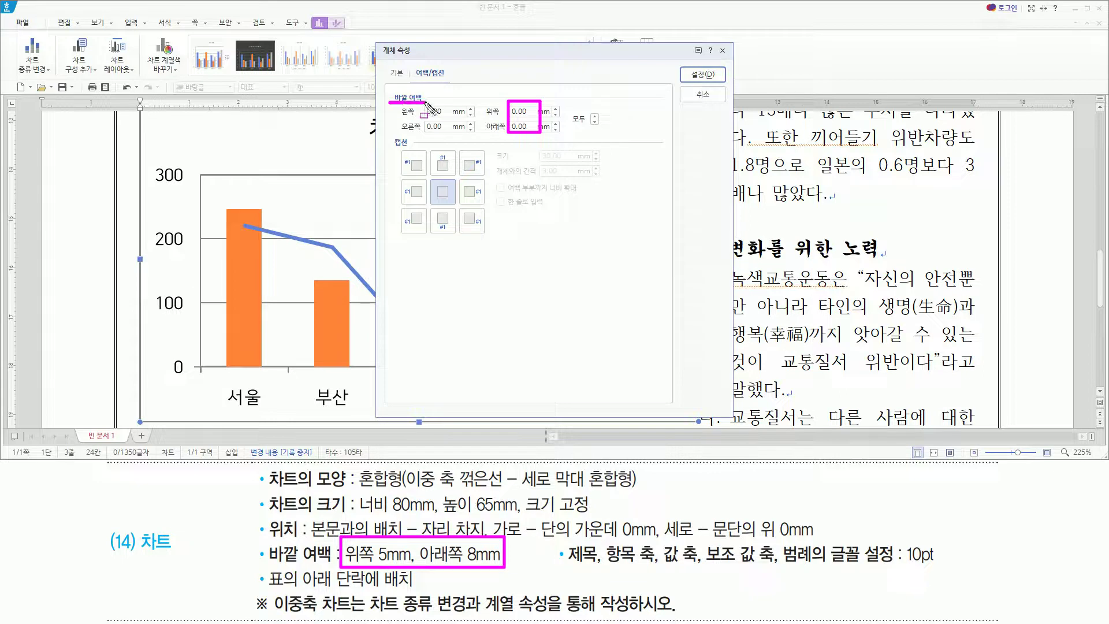
click(521, 111)
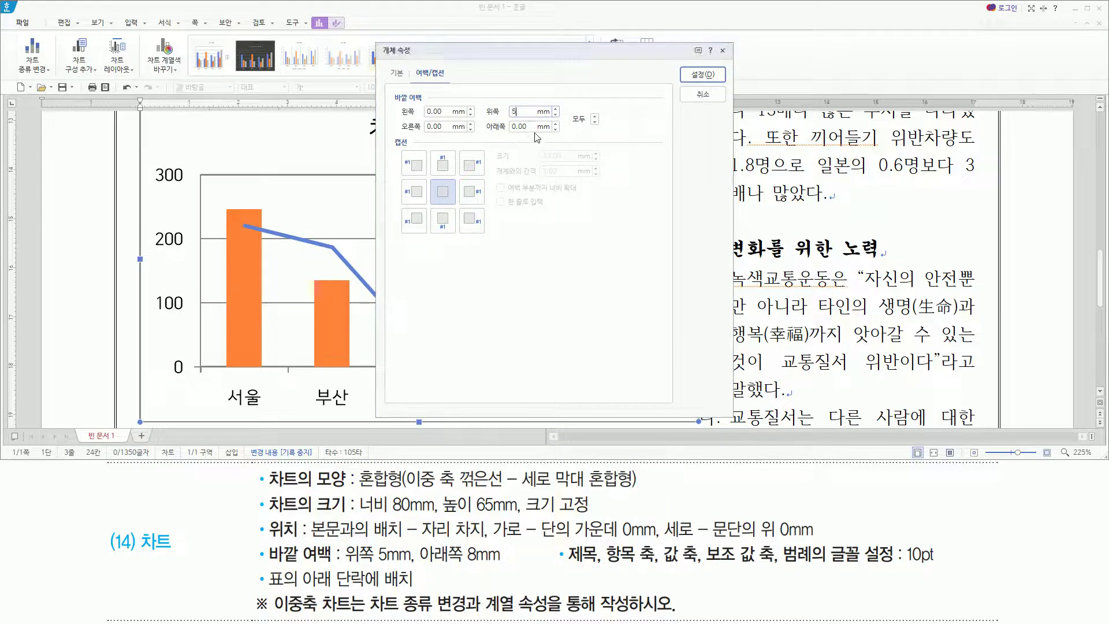
click(522, 126)
text(8)
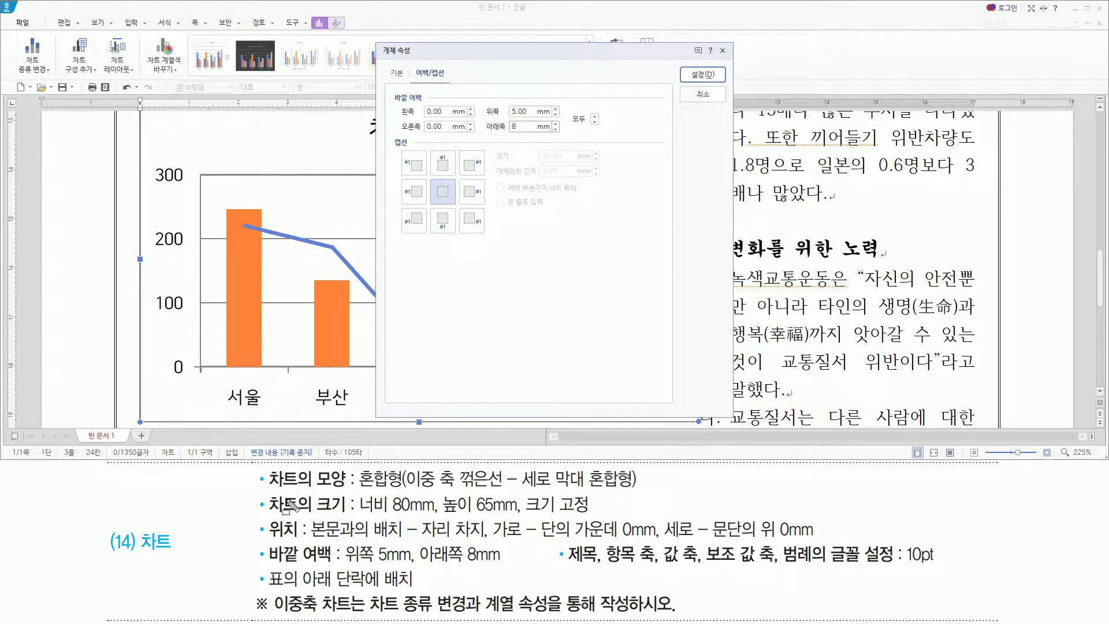
mouse_move(264, 492)
mouse_down()
mouse_move(265, 517)
mouse_move(354, 580)
mouse_move(349, 563)
mouse_up()
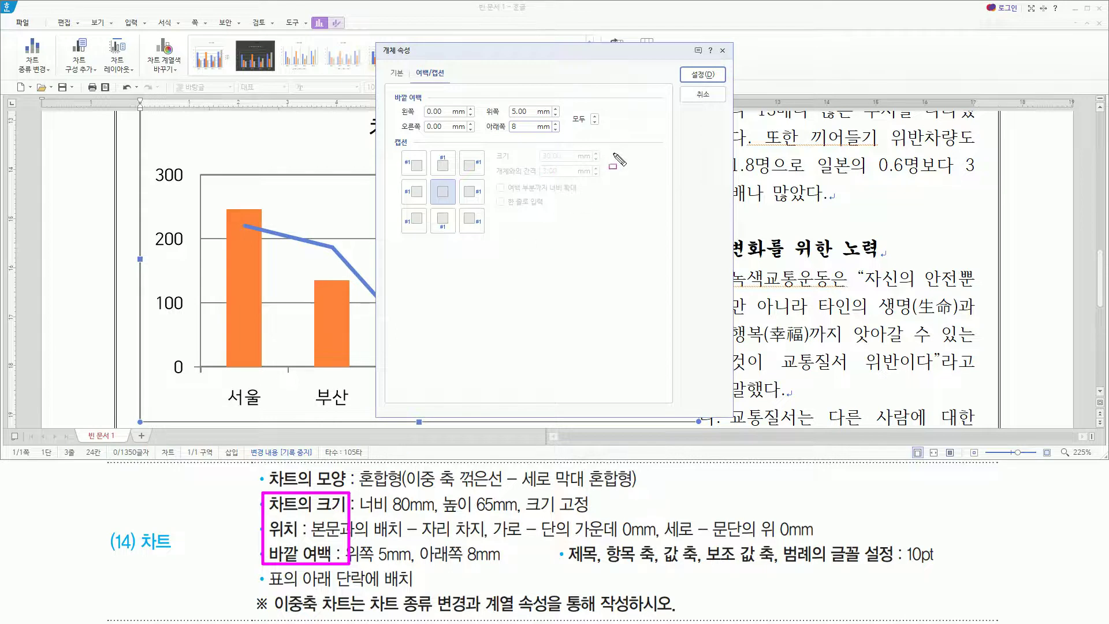
drag(679, 60, 726, 84)
click(707, 77)
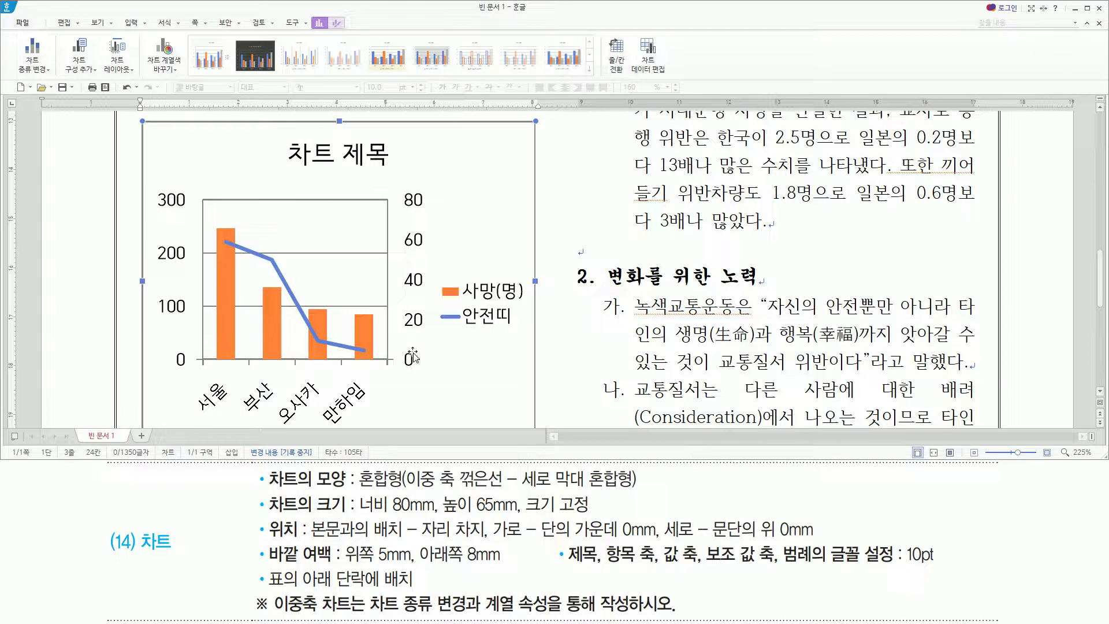
Change the chart title to "각 국의 교통질서 현황" with a font size of 10 pt
mouse_move(567, 566)
mouse_down()
mouse_move(932, 563)
mouse_move(950, 573)
mouse_up()
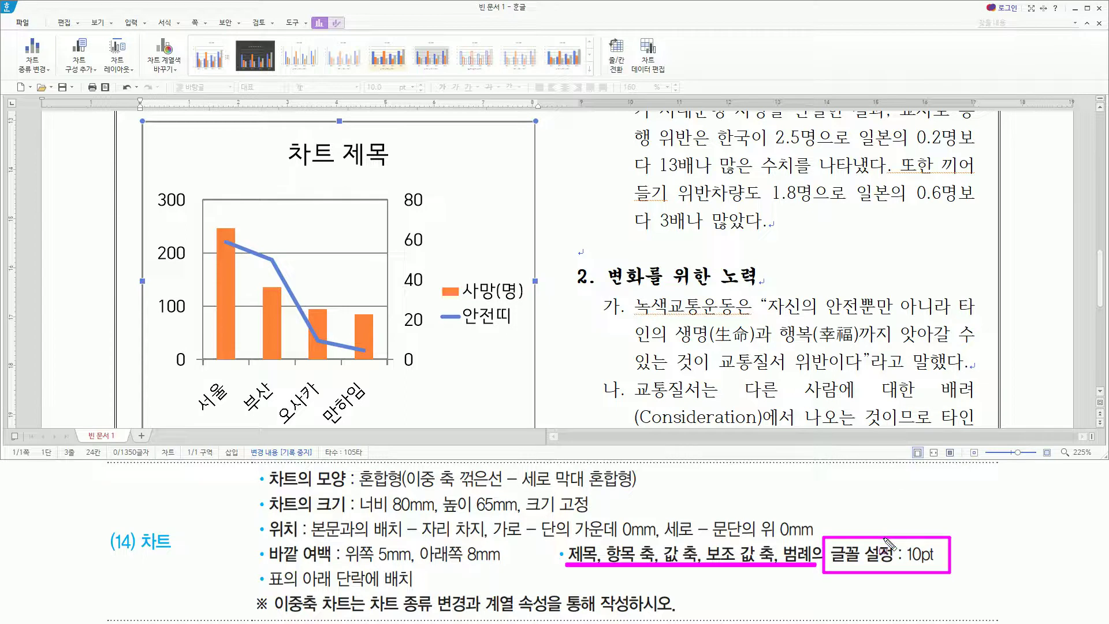
drag(284, 139, 395, 167)
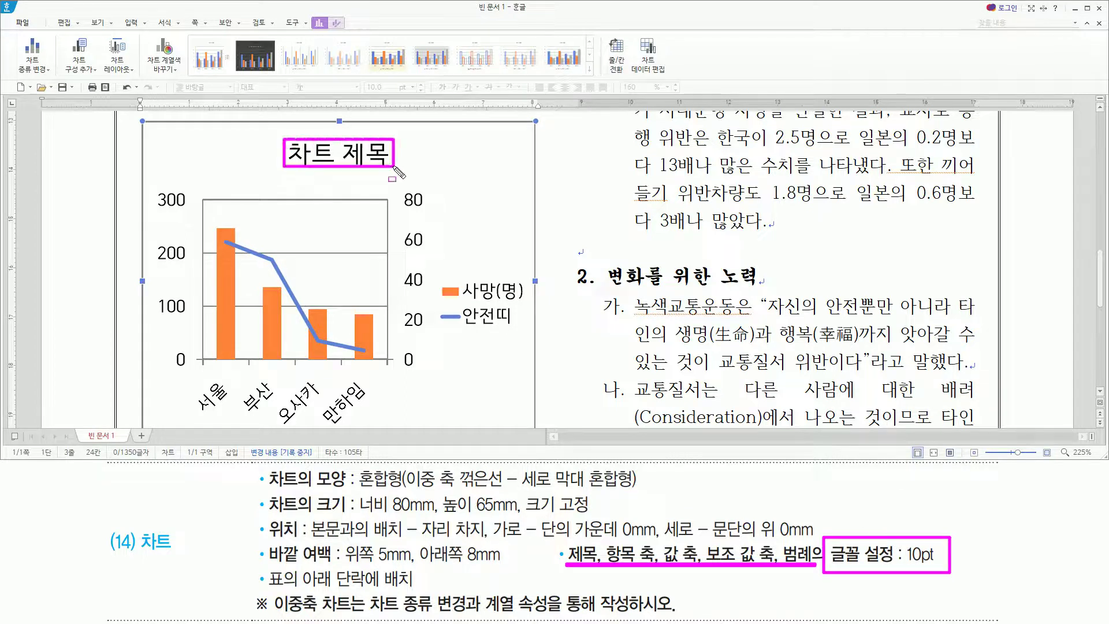
drag(439, 278, 528, 330)
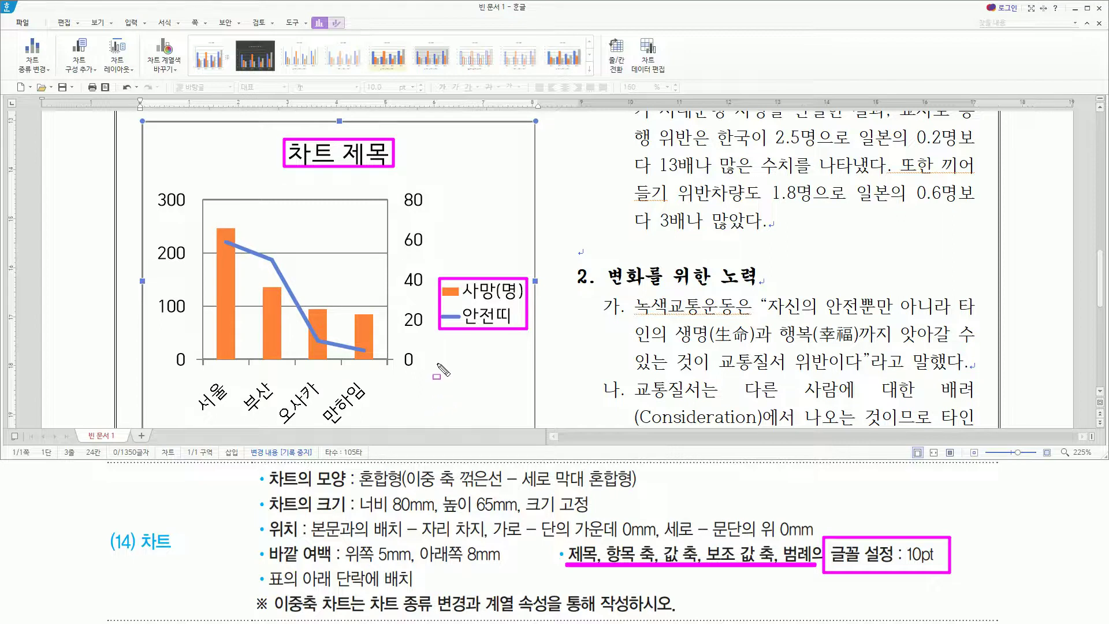
key(Escape)
click(330, 153)
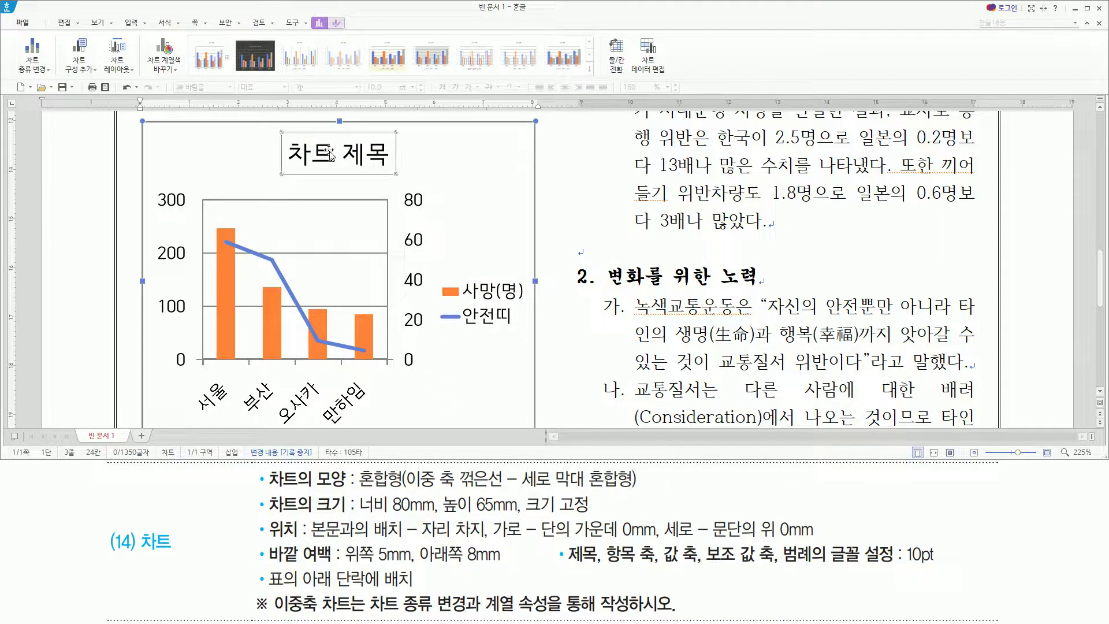
right_click(331, 154)
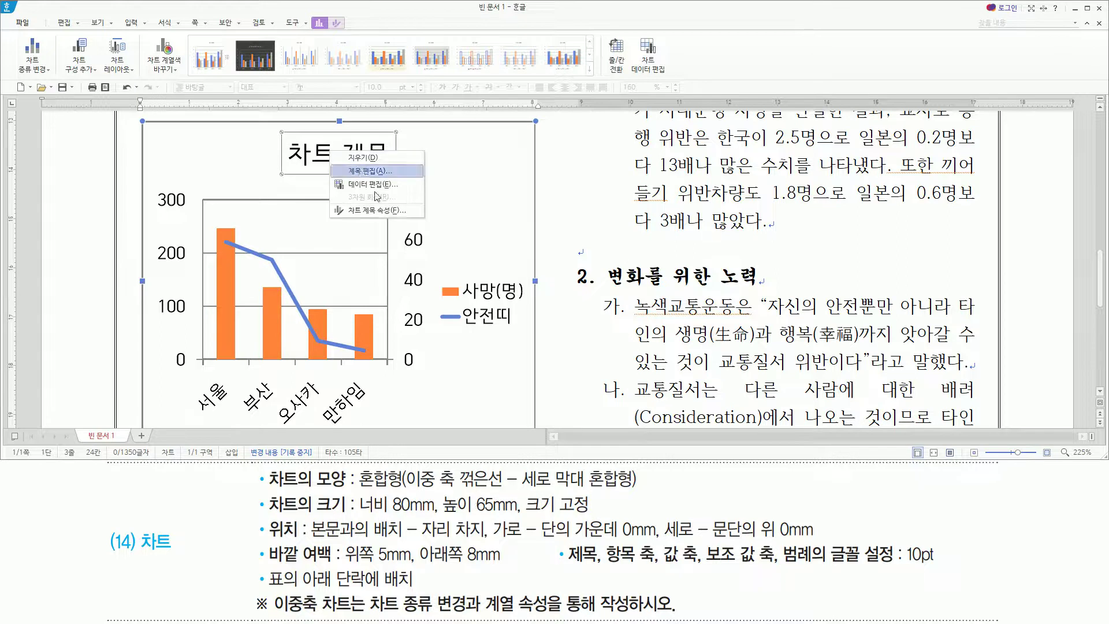
click(360, 171)
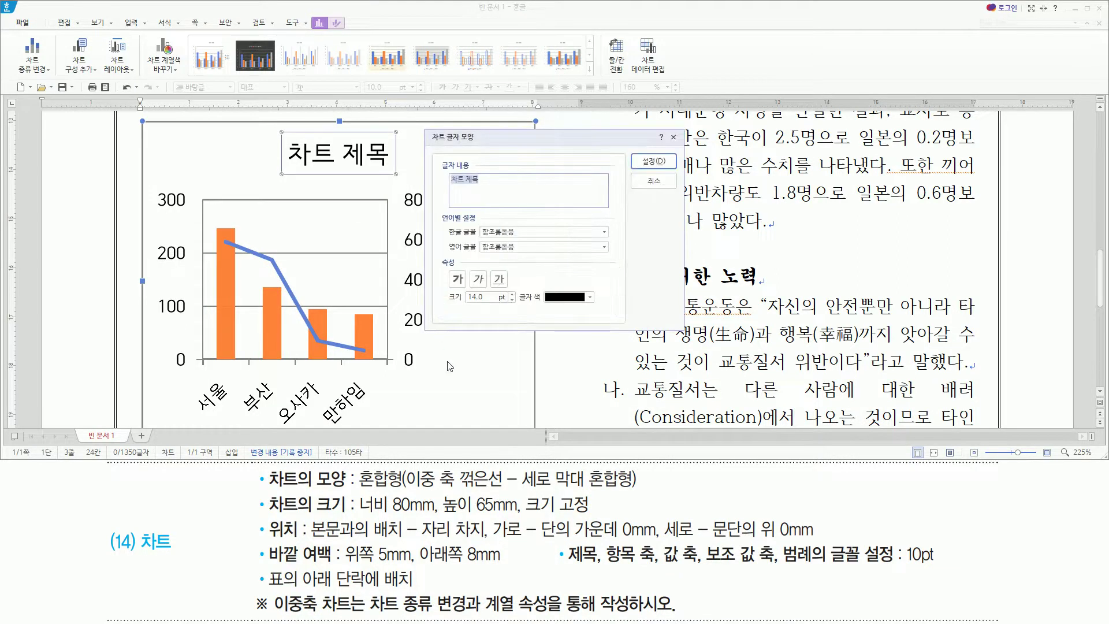
text(ㄱ)
text( 국의 교통질서 현황)
drag(445, 185, 520, 186)
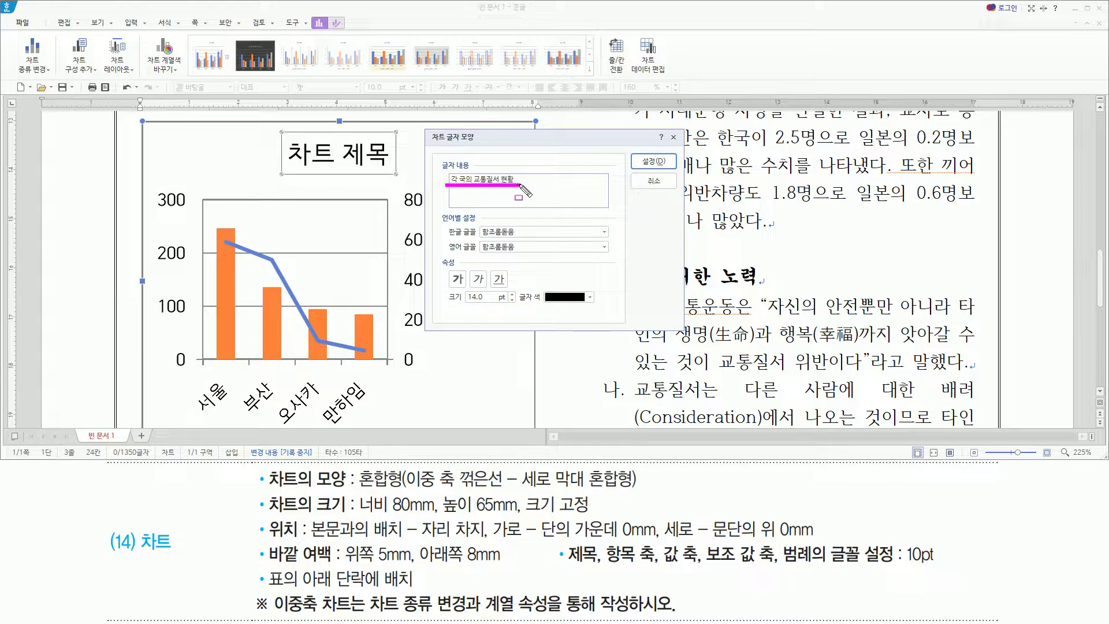
drag(445, 286, 511, 310)
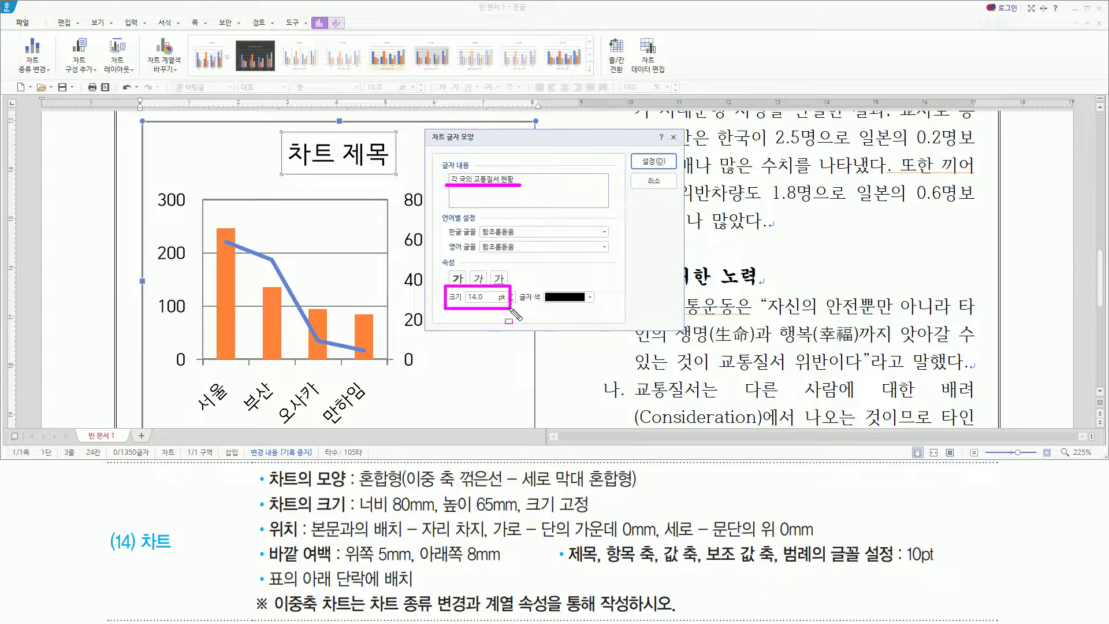
click(512, 300)
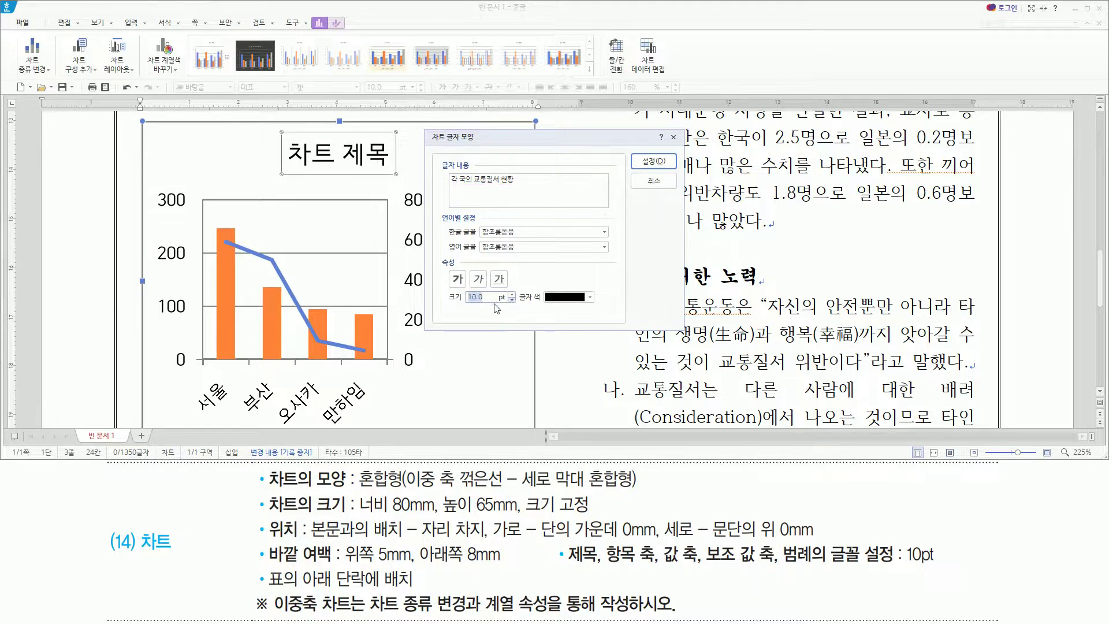
click(658, 162)
Apply the character formatting to the chart's primary value axis with the font size at 10 pt
click(182, 197)
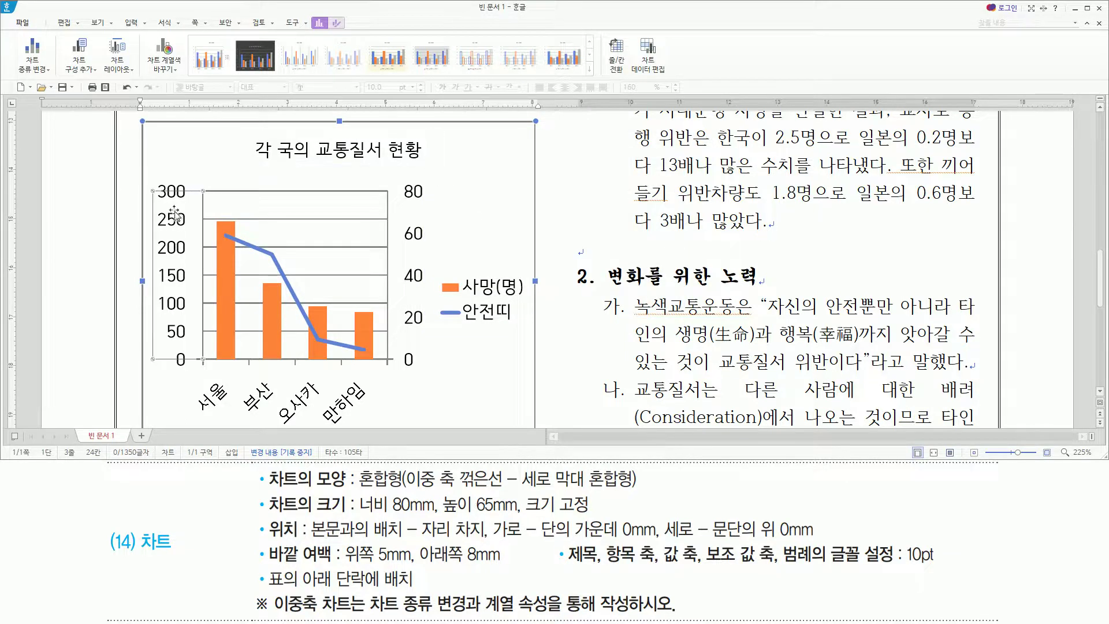
right_click(174, 215)
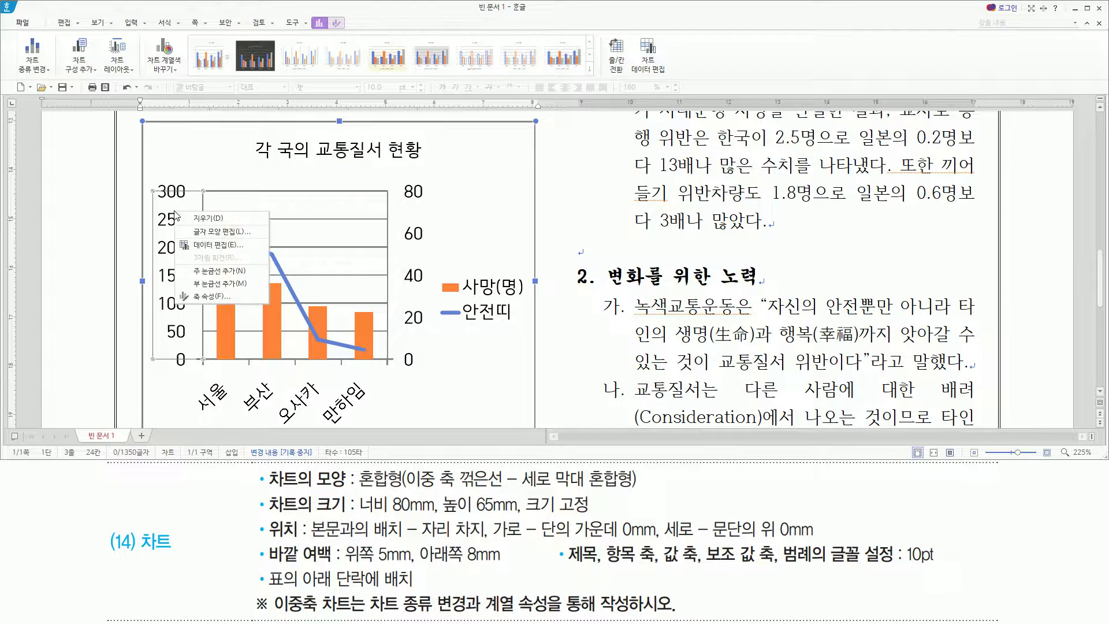
click(200, 232)
drag(443, 299, 503, 312)
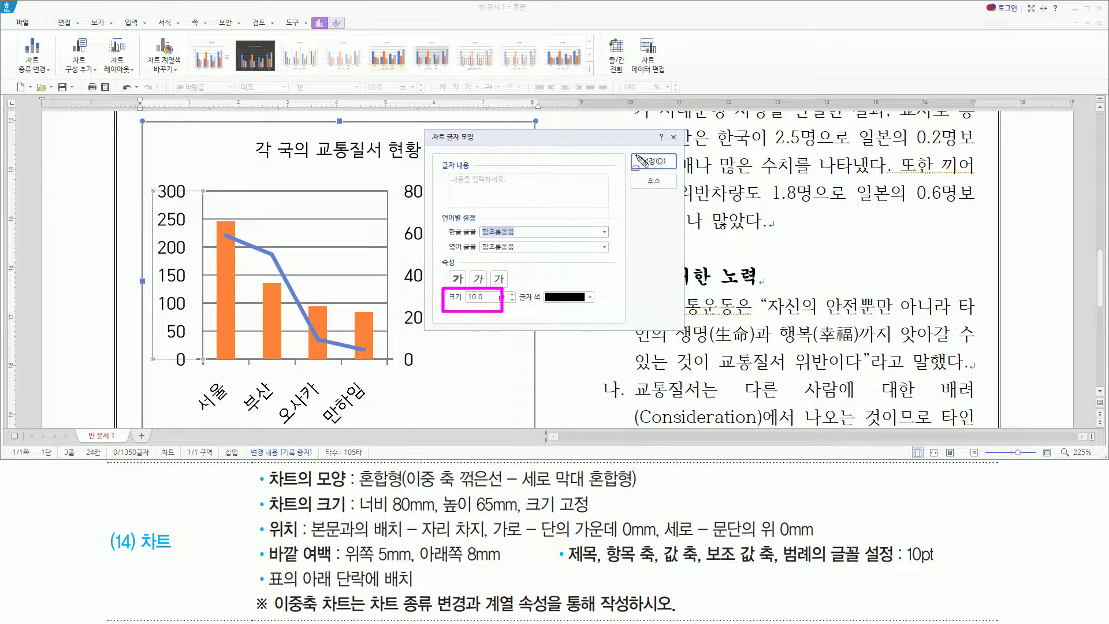
click(652, 162)
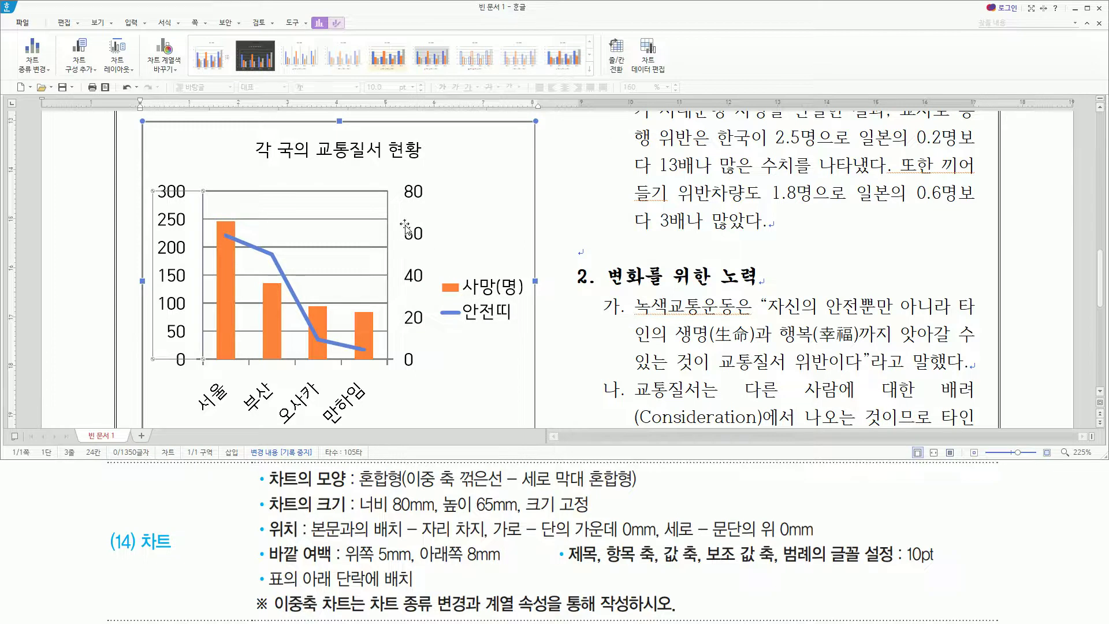
Apply the character formatting to the chart's secondary value axis with the font size at 10 pt
click(414, 195)
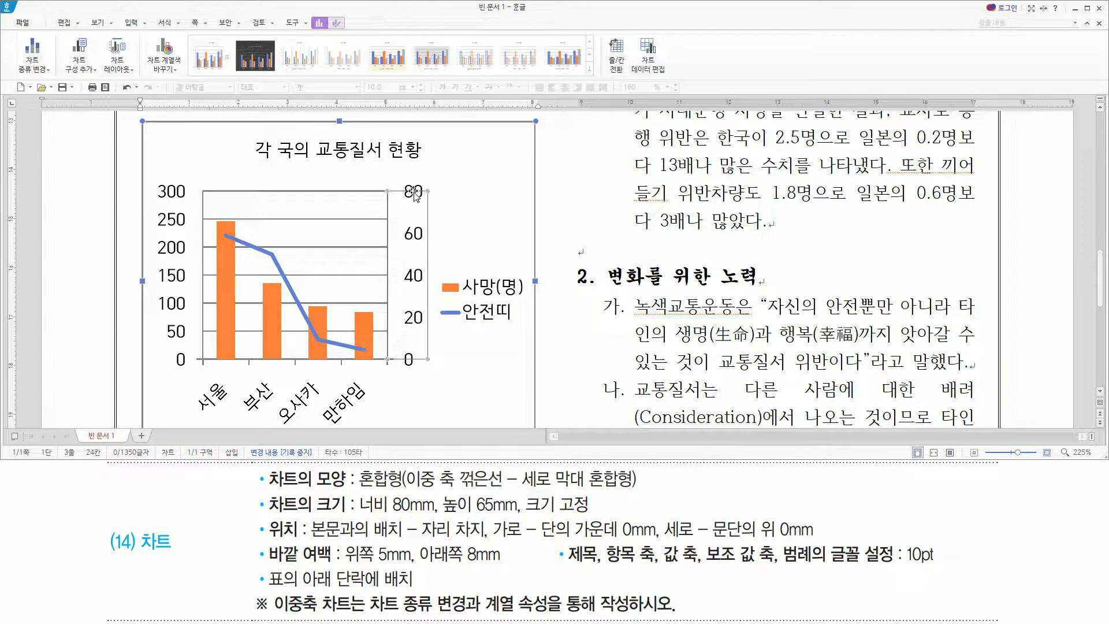
right_click(414, 194)
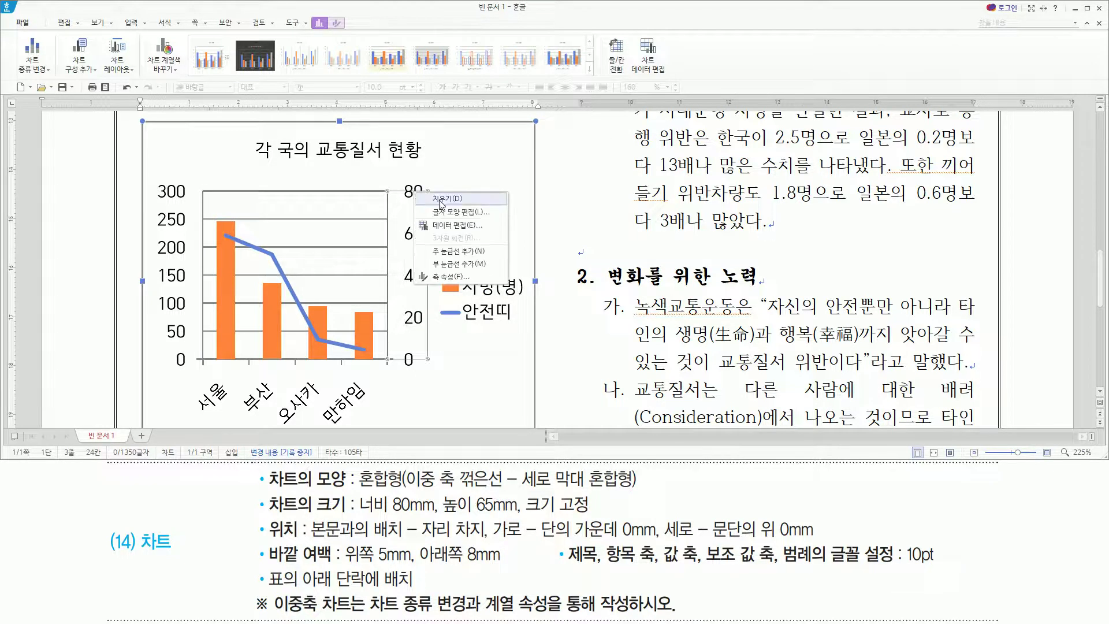
click(453, 213)
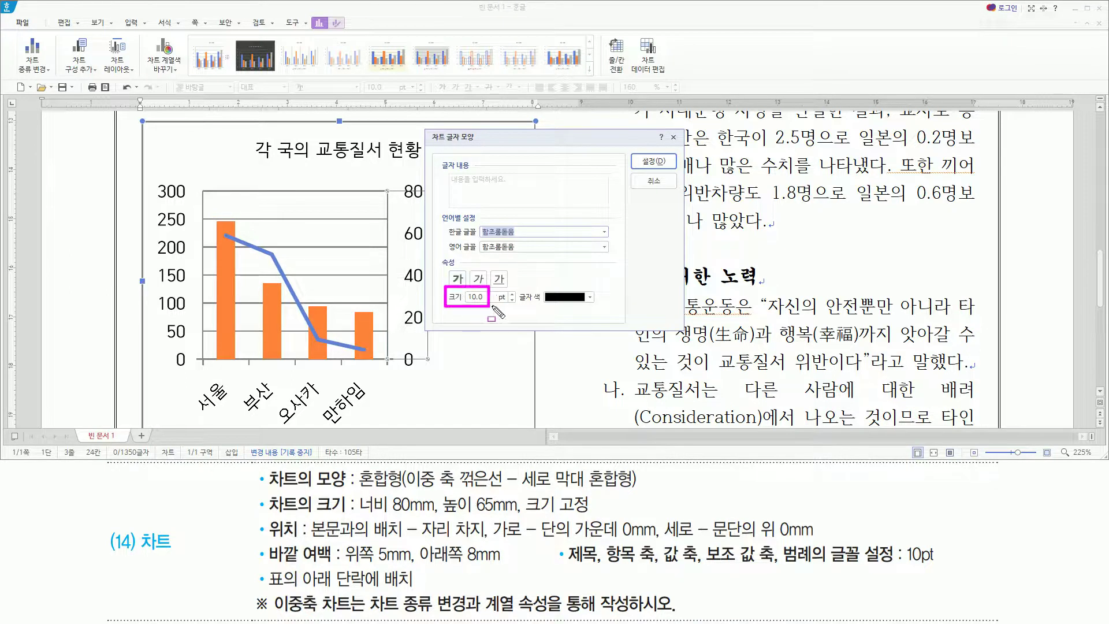
click(658, 163)
Apply the character formatting to the chart's category axis with the font size at 10 pt
click(308, 392)
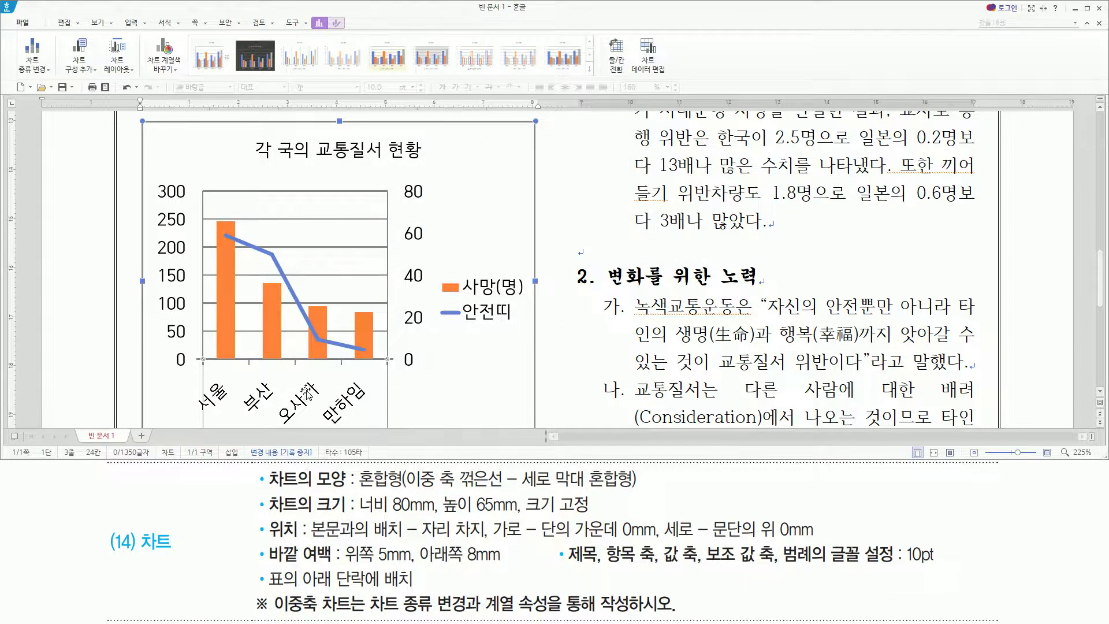
right_click(309, 394)
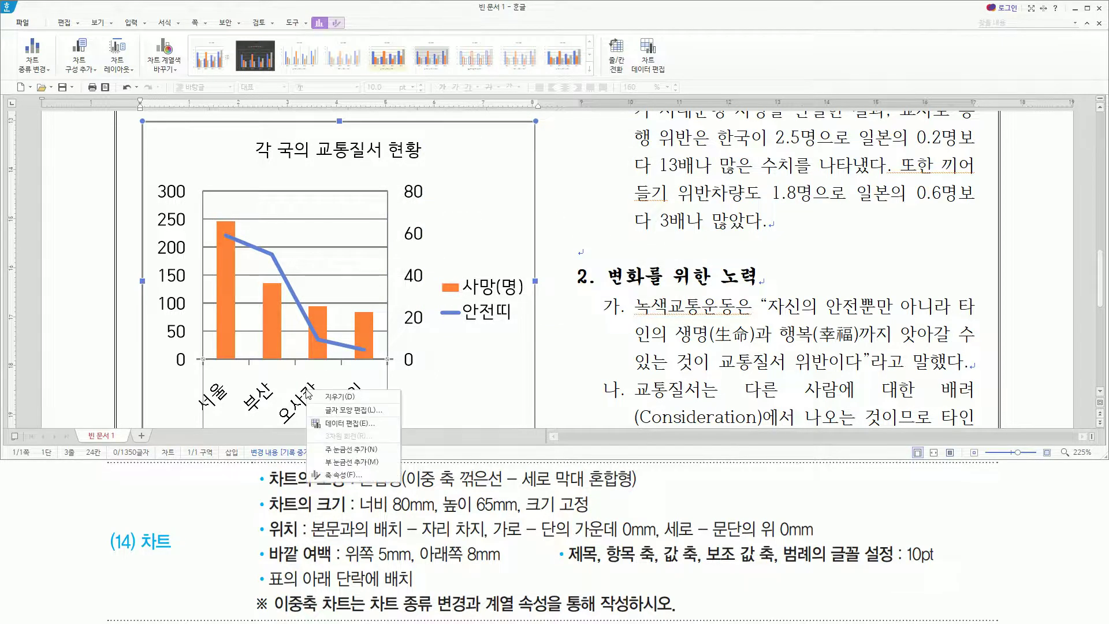
click(333, 410)
key(ctrl+2)
drag(443, 286, 495, 307)
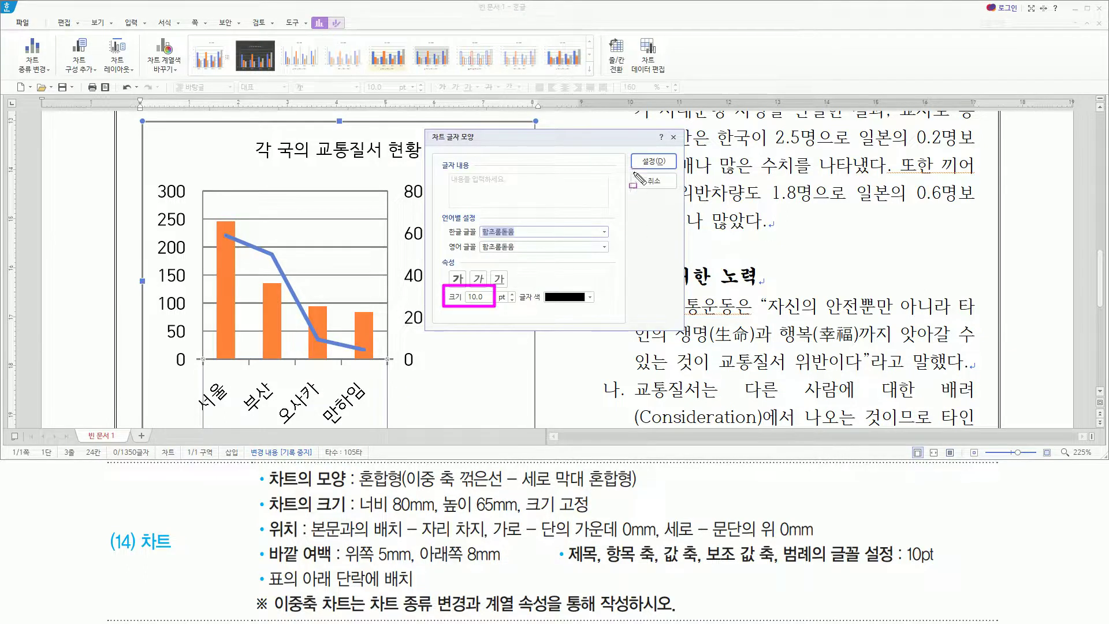
drag(628, 154, 665, 168)
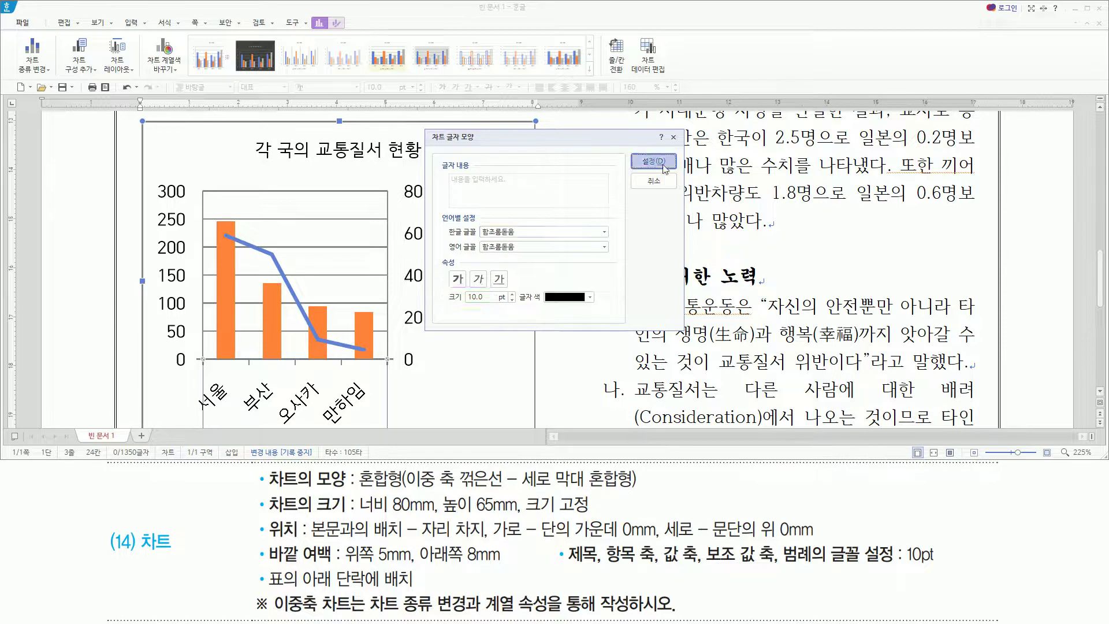
click(659, 163)
Apply the character formatting to the chart's legend with the font size at 10 pt
click(504, 291)
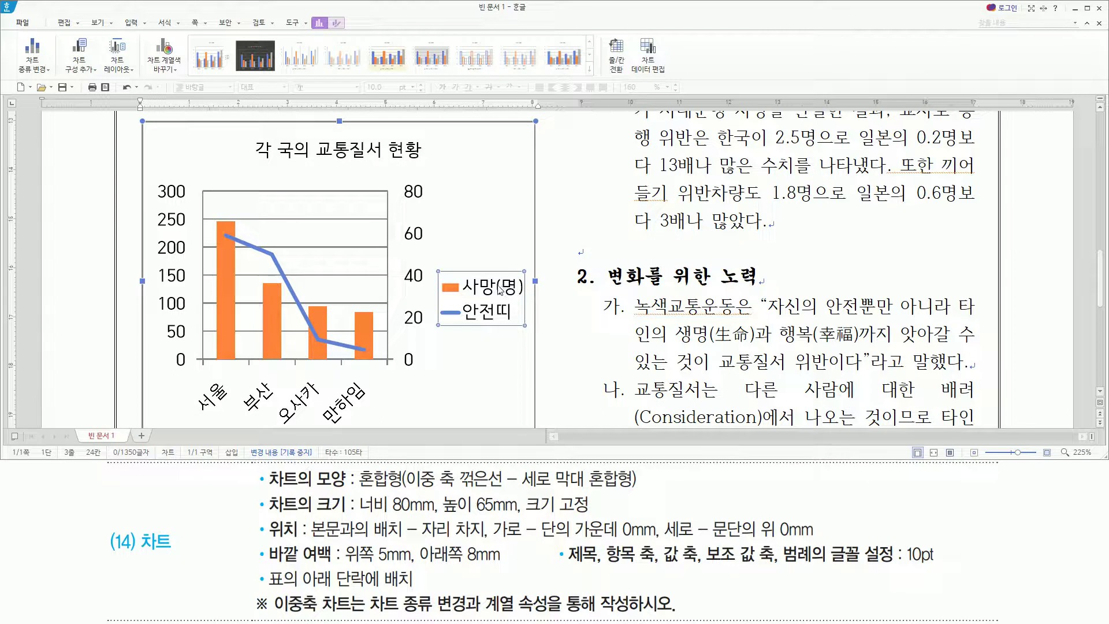
right_click(501, 289)
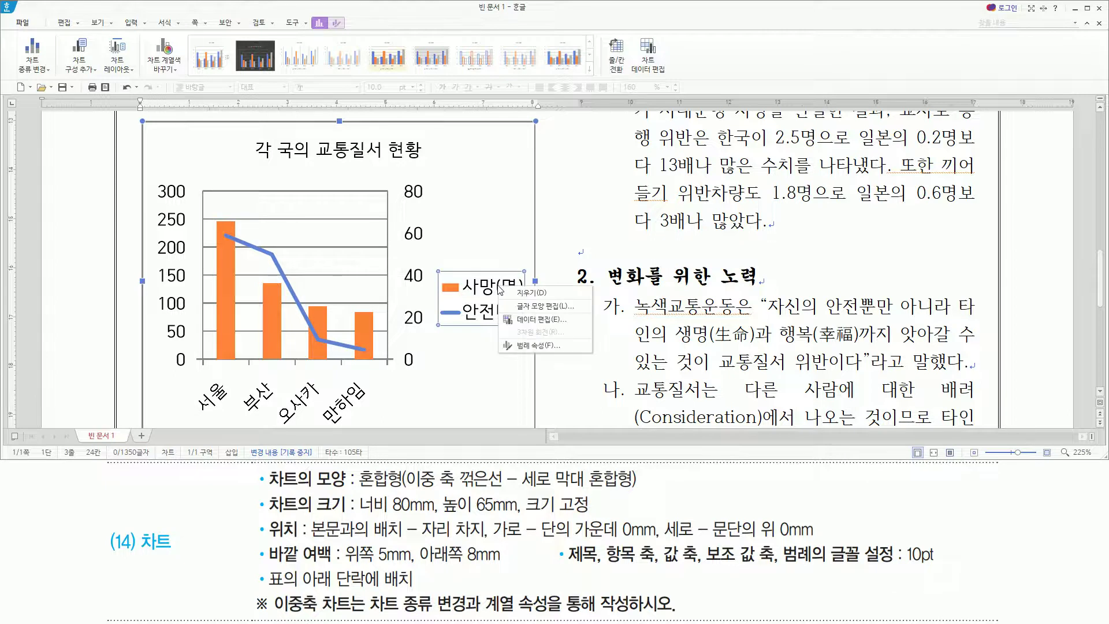
click(527, 308)
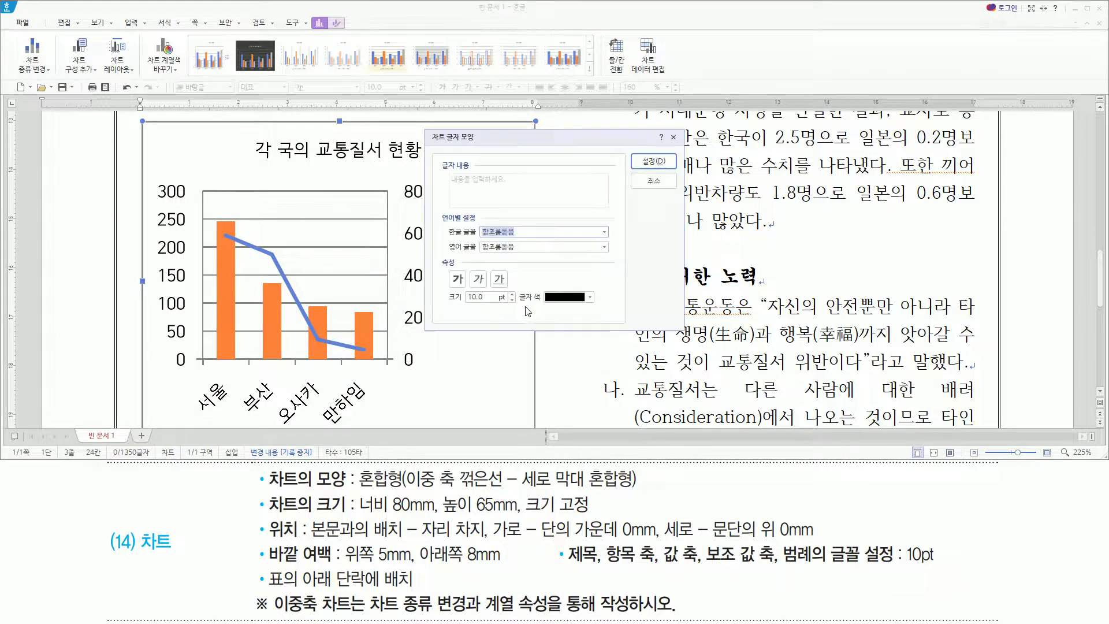
drag(438, 290, 496, 305)
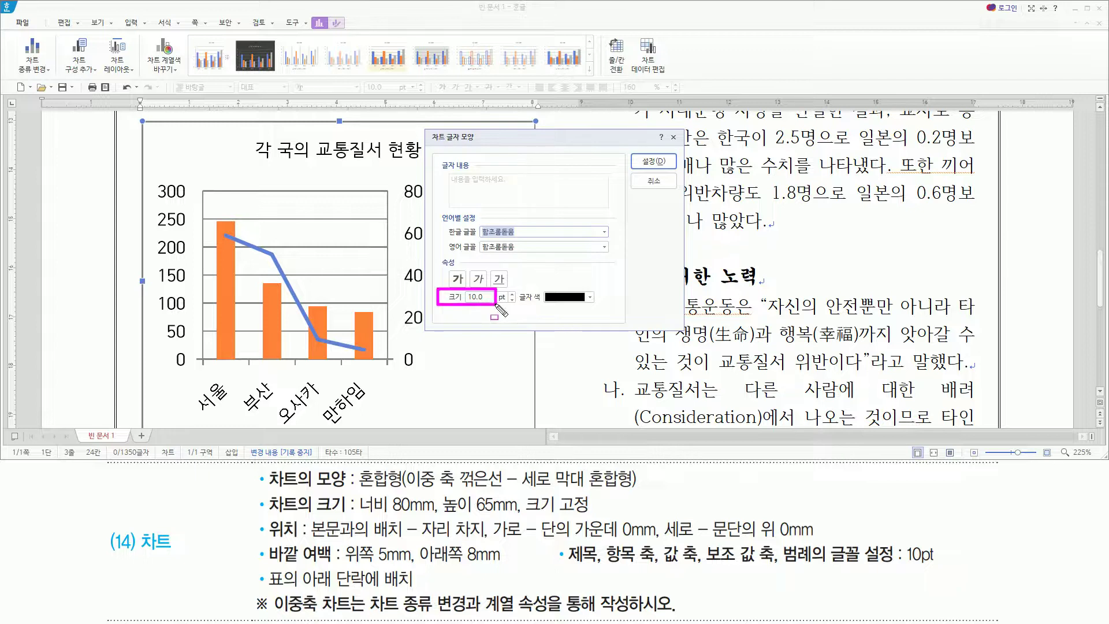
click(651, 161)
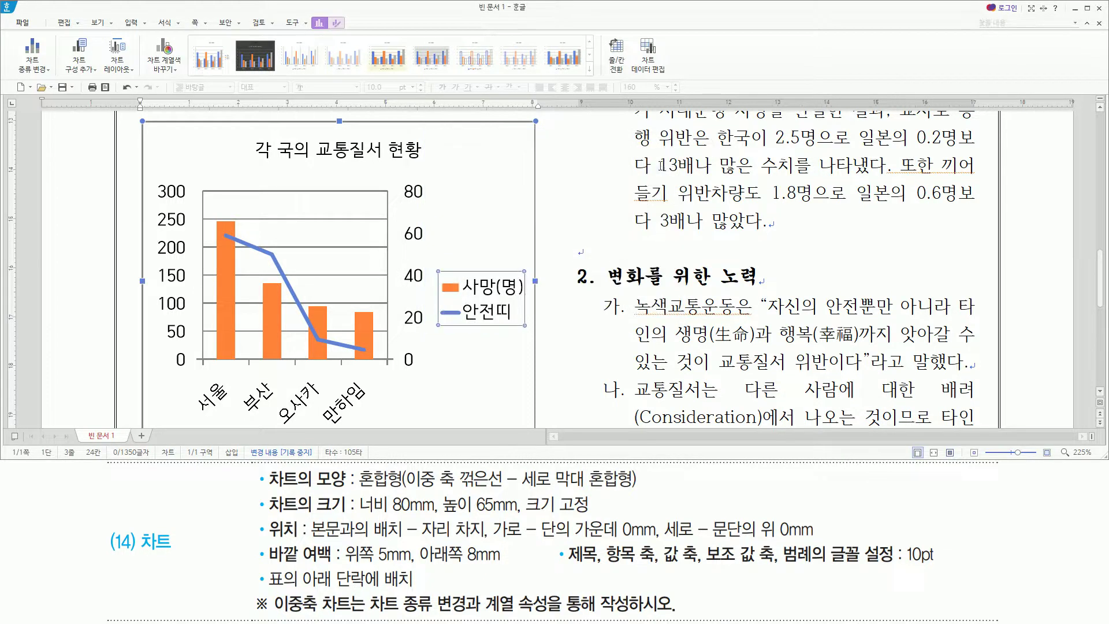
Set the chart legend's position to 아래쪽 in its properties and close the properties pane
right_click(494, 287)
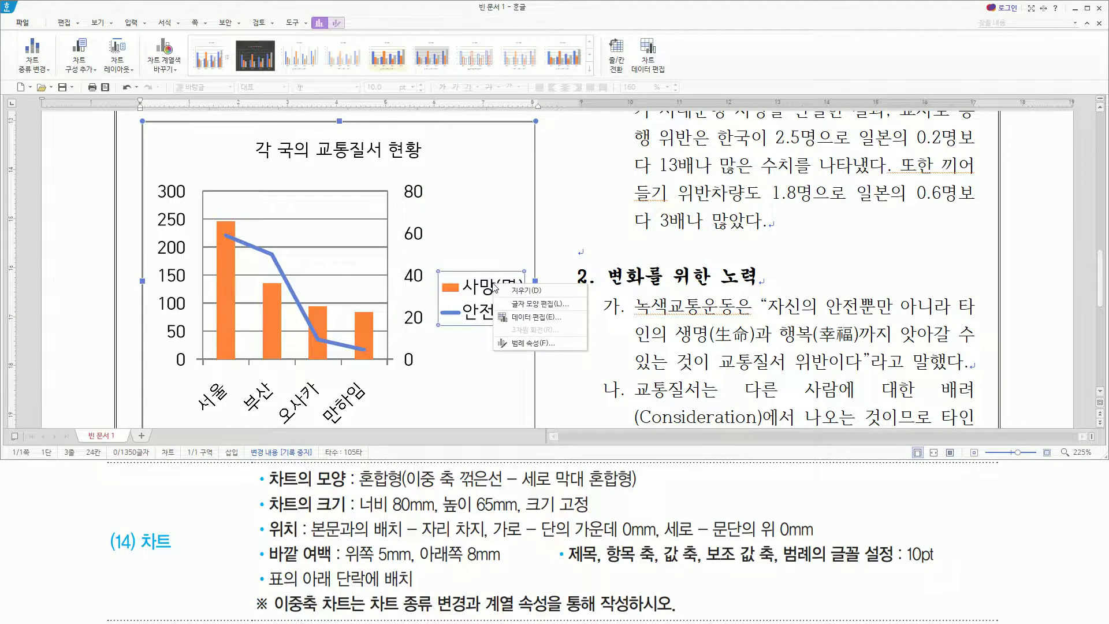
click(527, 345)
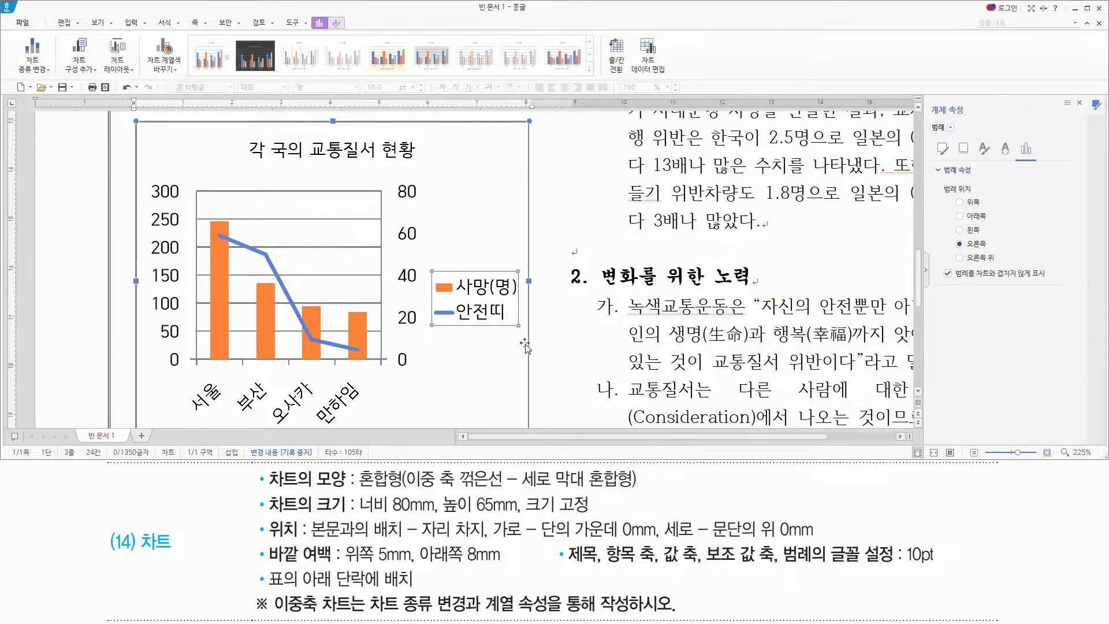
drag(930, 103, 973, 119)
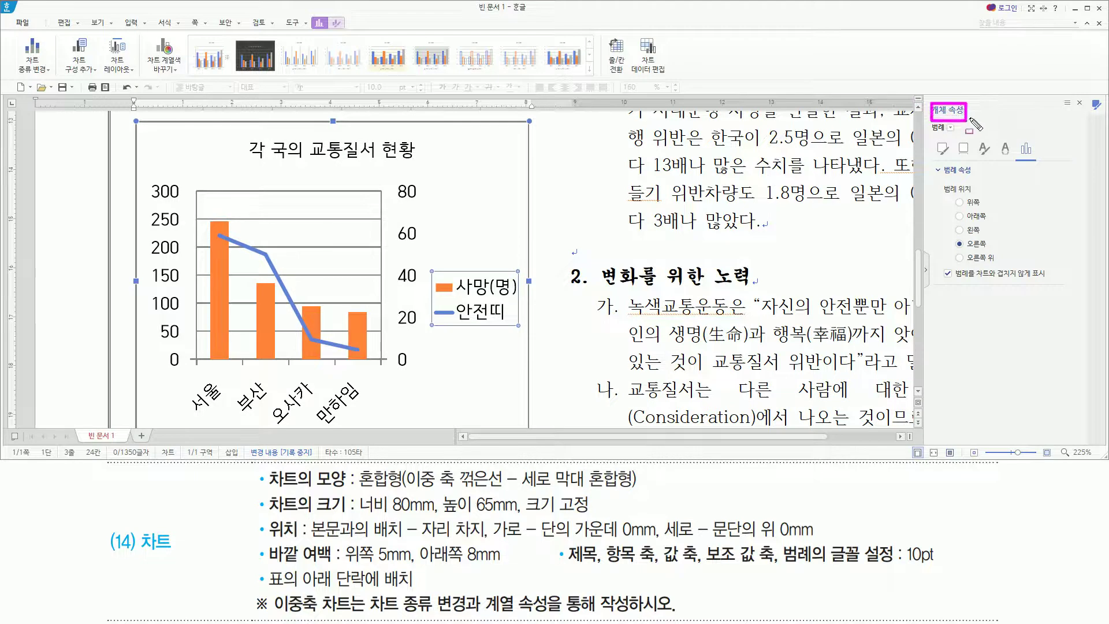
mouse_move(939, 181)
mouse_down()
mouse_move(966, 242)
mouse_move(1003, 280)
mouse_move(1059, 294)
mouse_up()
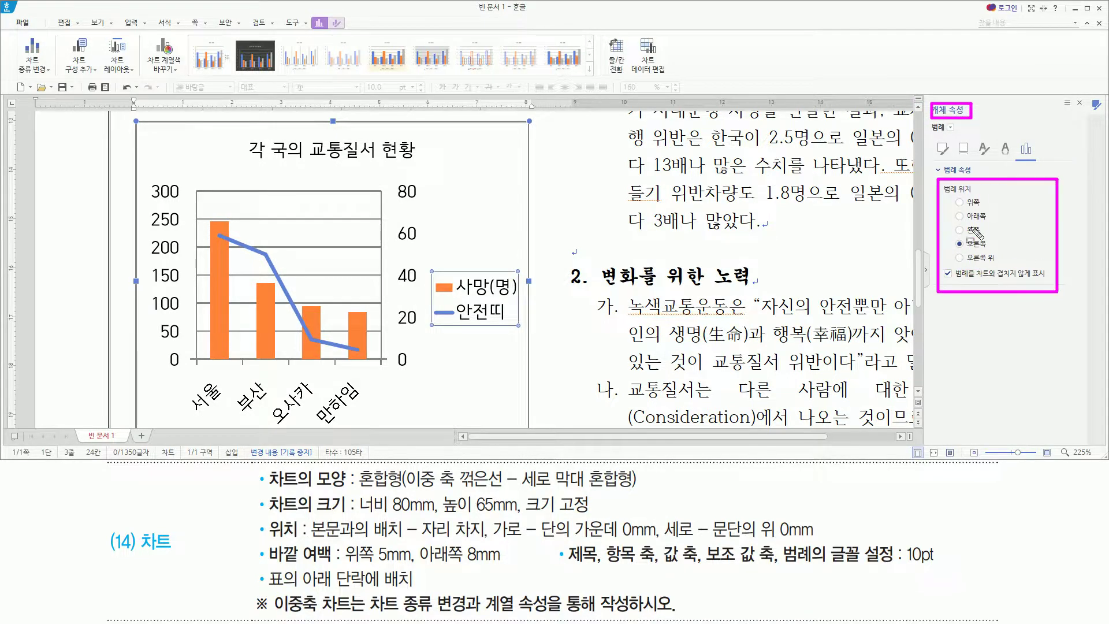
drag(958, 210, 990, 227)
key(Escape)
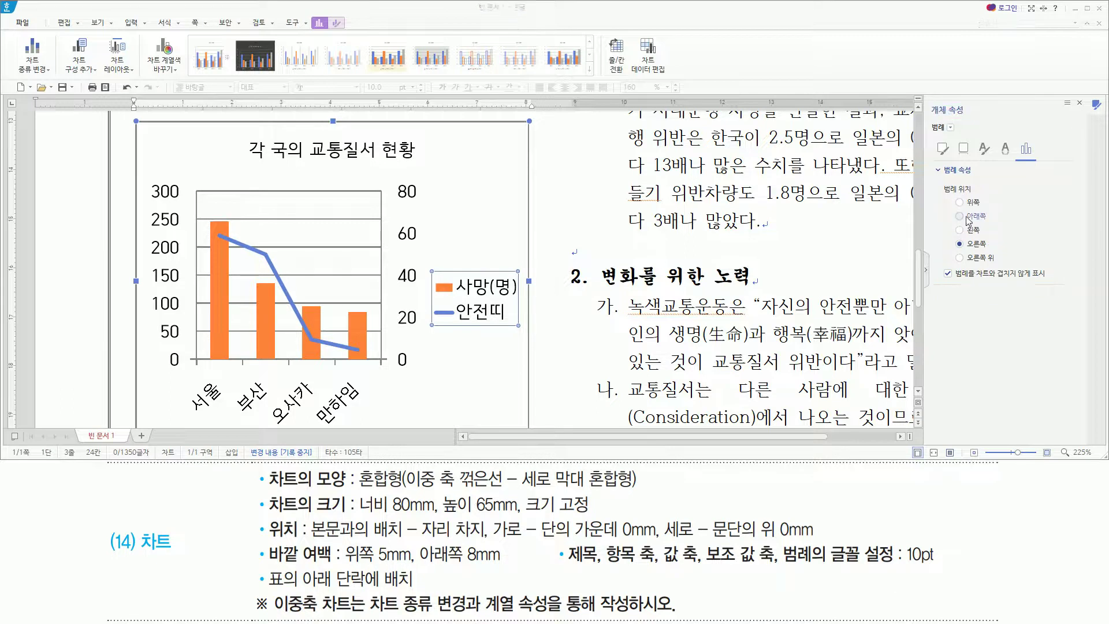
click(960, 216)
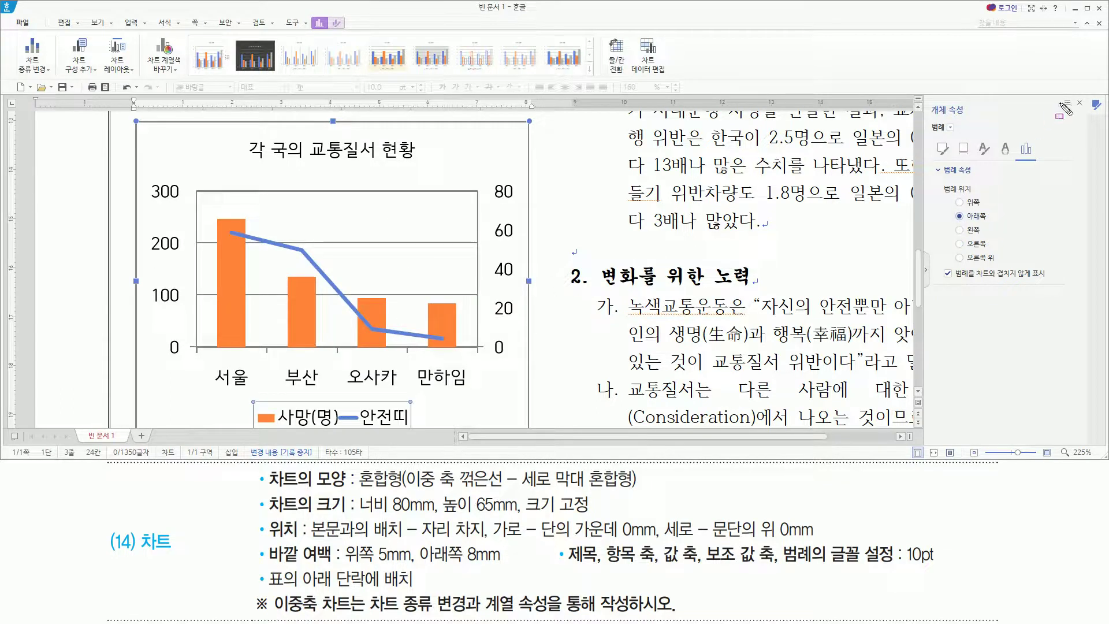
drag(1069, 94, 1092, 113)
key(Escape)
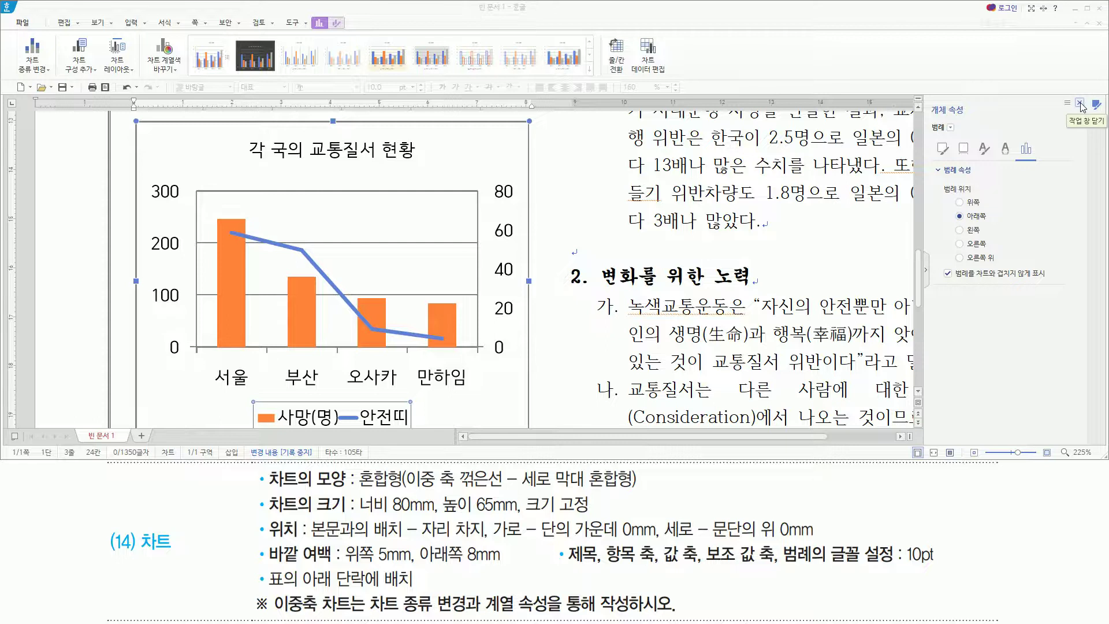
click(1080, 104)
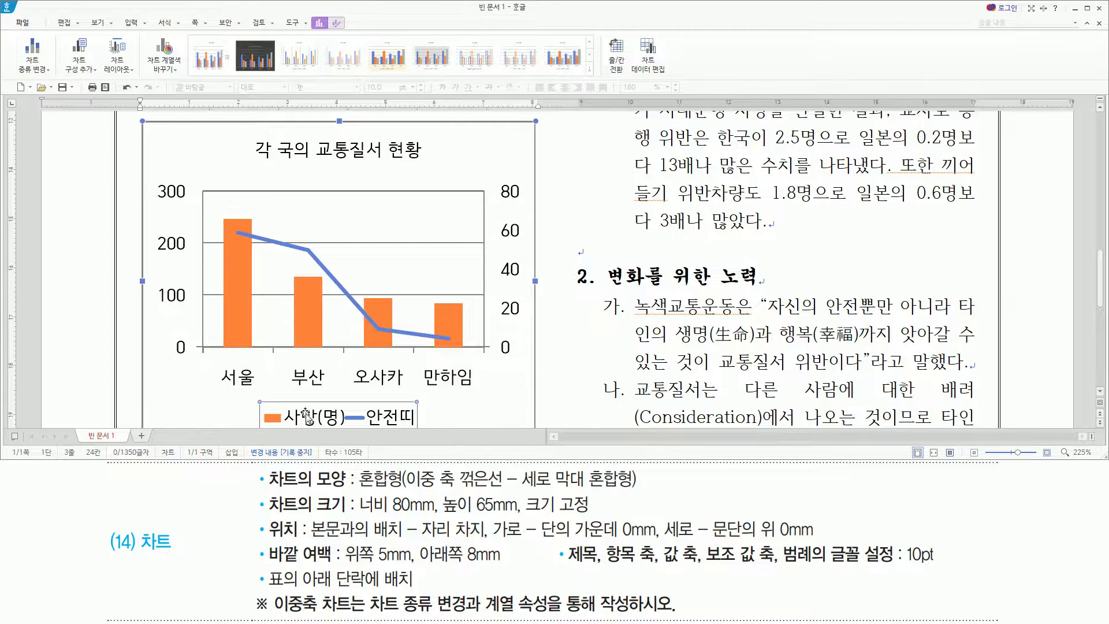
drag(261, 399, 437, 442)
key(Escape)
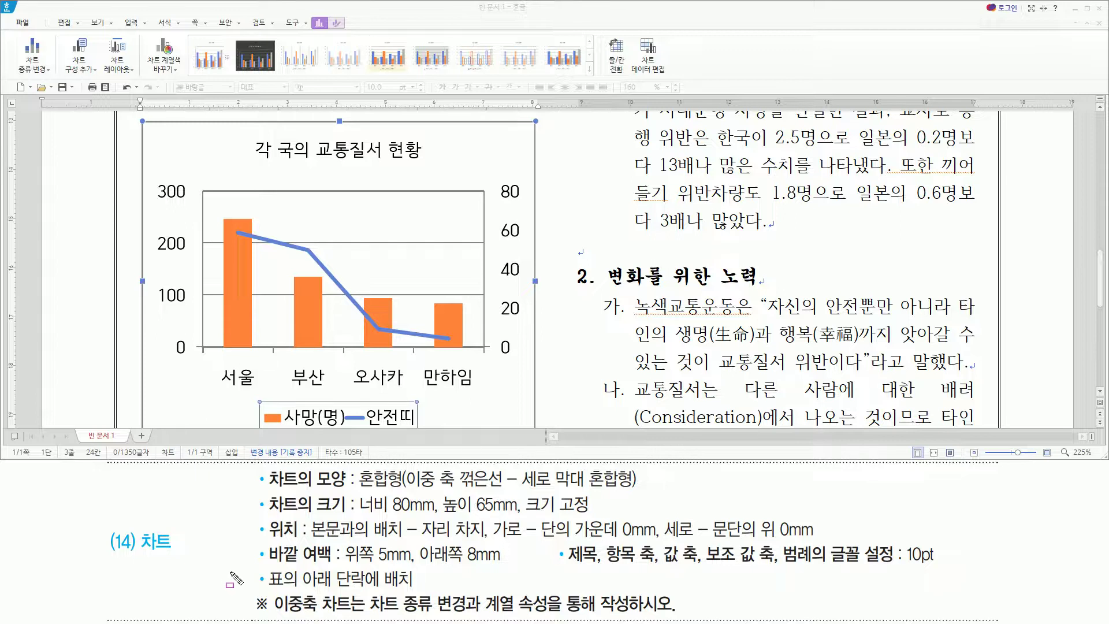
drag(227, 561, 953, 567)
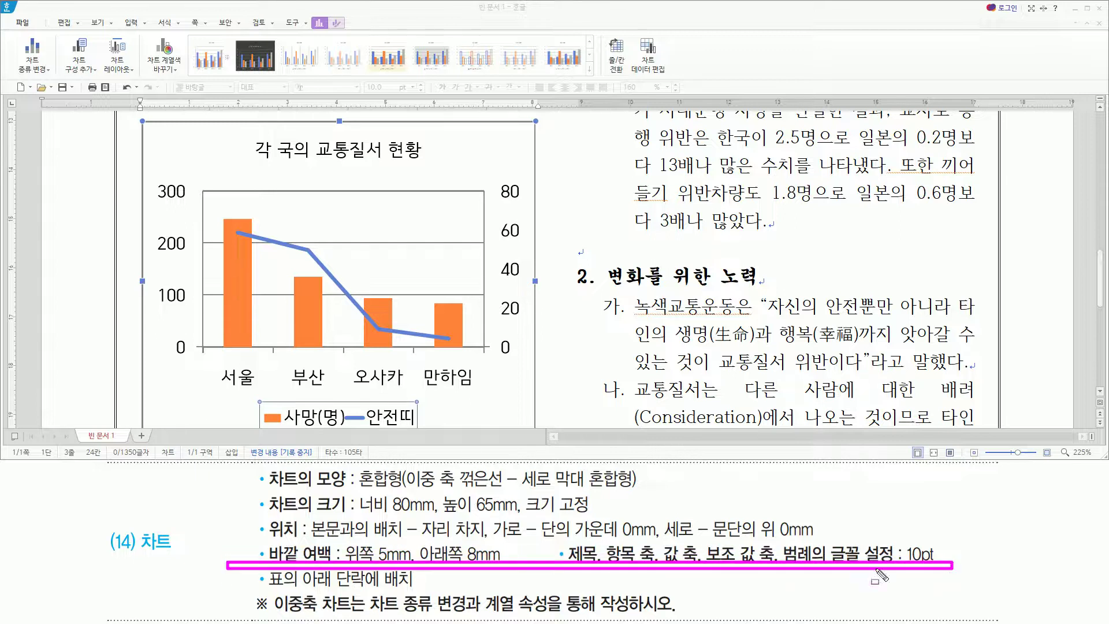
key(Escape)
drag(268, 591, 430, 589)
key(Escape)
Cut the whole chart and paste it into the empty paragraph between the table and the heading "1. 각 국의 교통질서와의 비교"
click(172, 143)
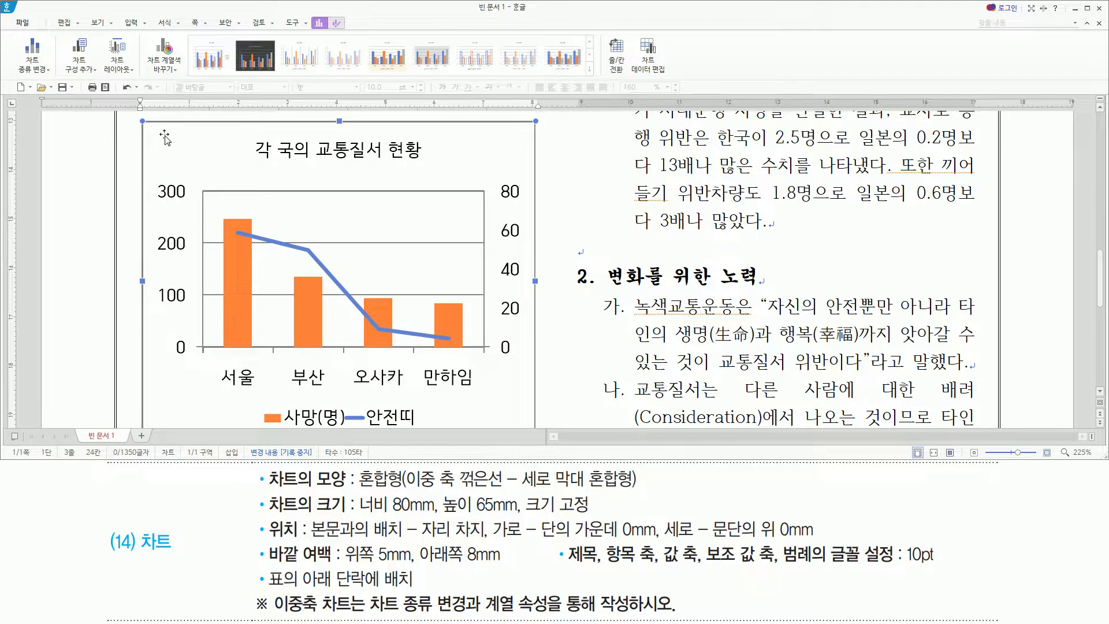
key(Delete)
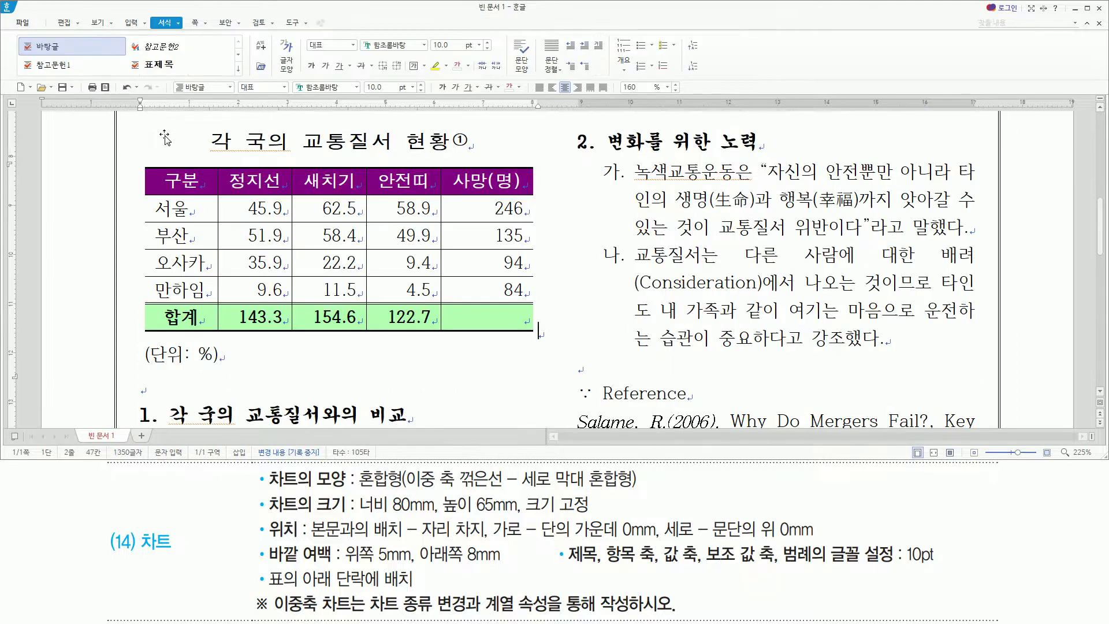
key(ctrl+2)
drag(140, 373, 154, 402)
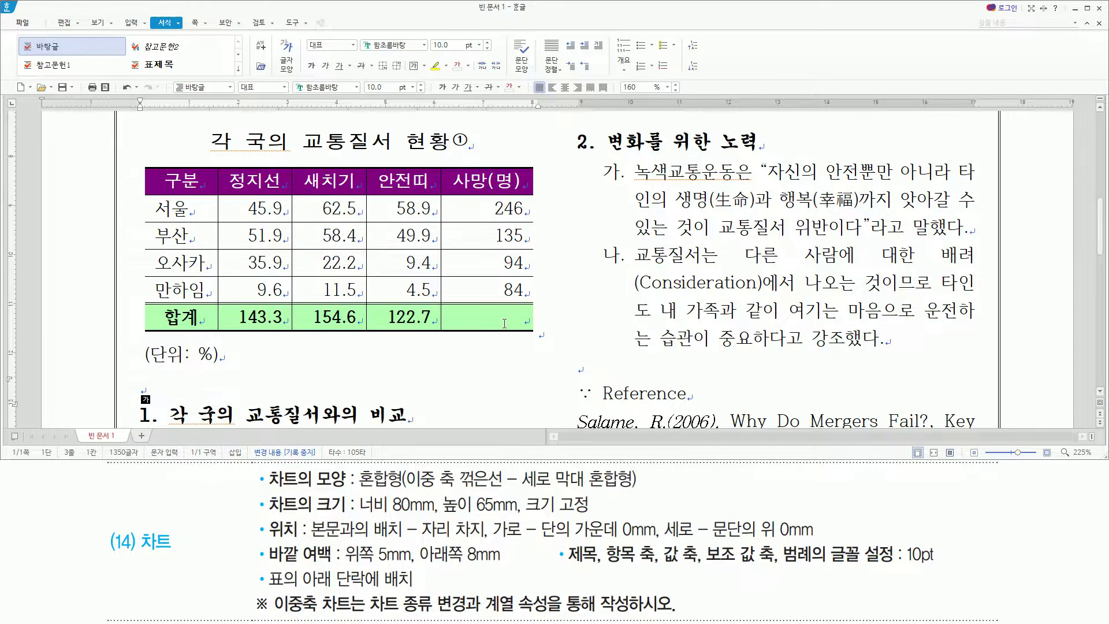
key(ctrl+v)
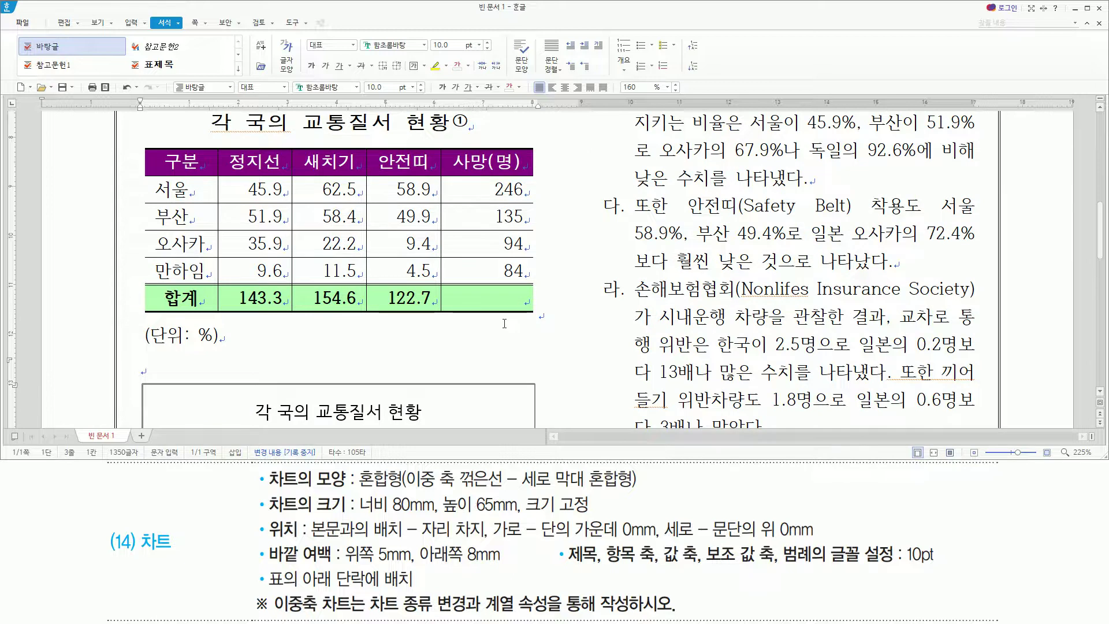
scroll(365, 274, down, 5)
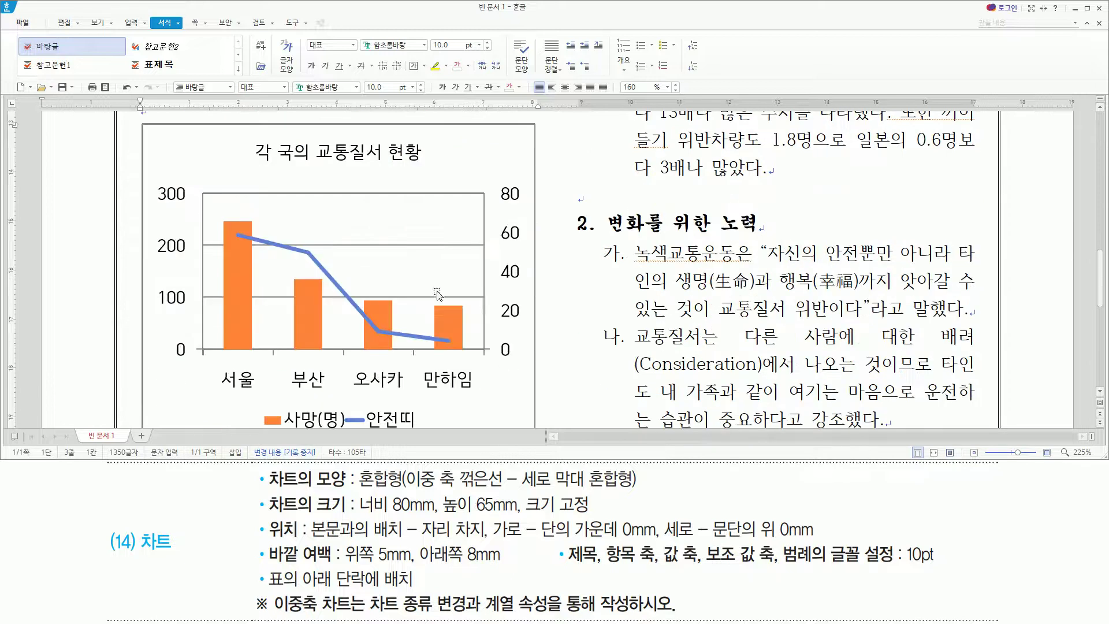
scroll(350, 231, up, 5)
scroll(352, 250, down, 5)
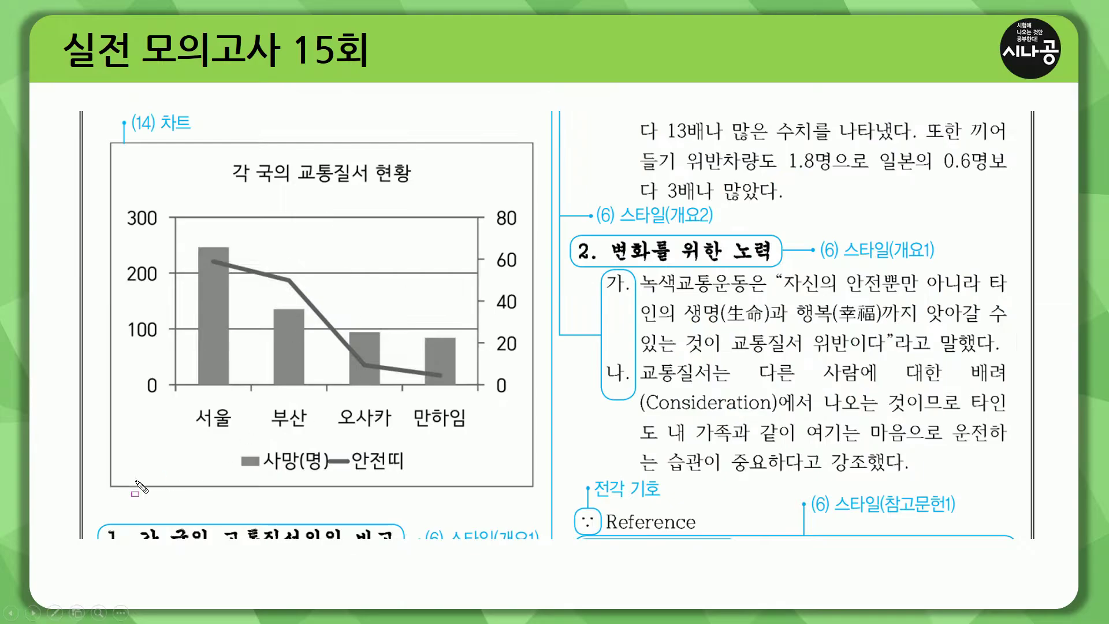
drag(75, 491, 540, 492)
key(Escape)
click(463, 359)
mouse_move(94, 219)
mouse_down()
mouse_move(160, 245)
mouse_move(530, 245)
mouse_up()
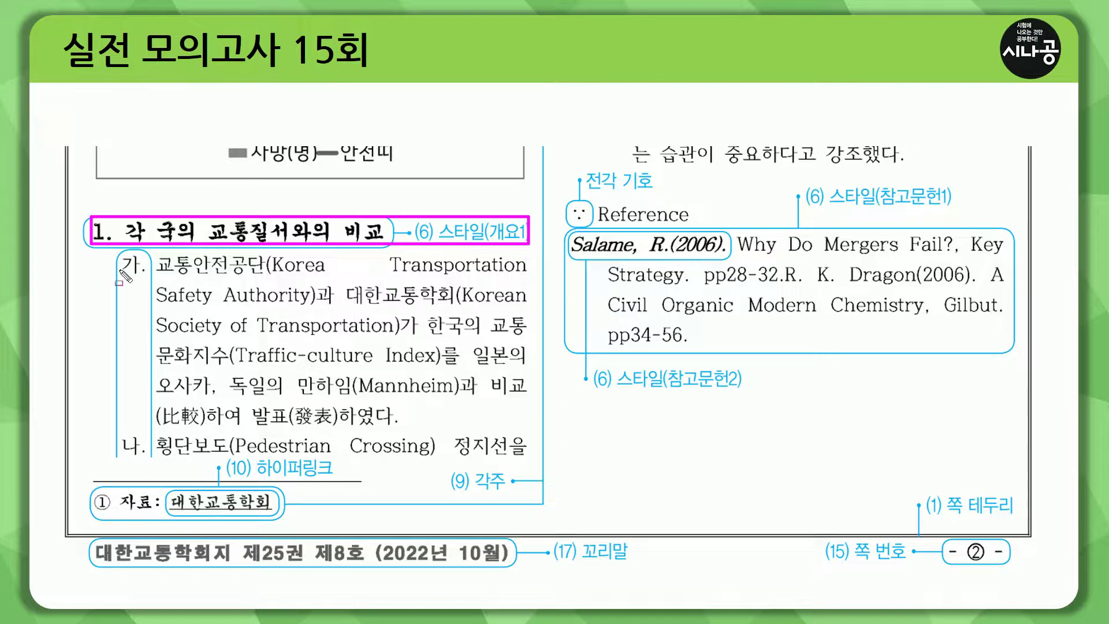
mouse_move(120, 250)
mouse_down()
mouse_move(147, 375)
mouse_move(148, 456)
mouse_move(182, 511)
mouse_move(287, 528)
mouse_up()
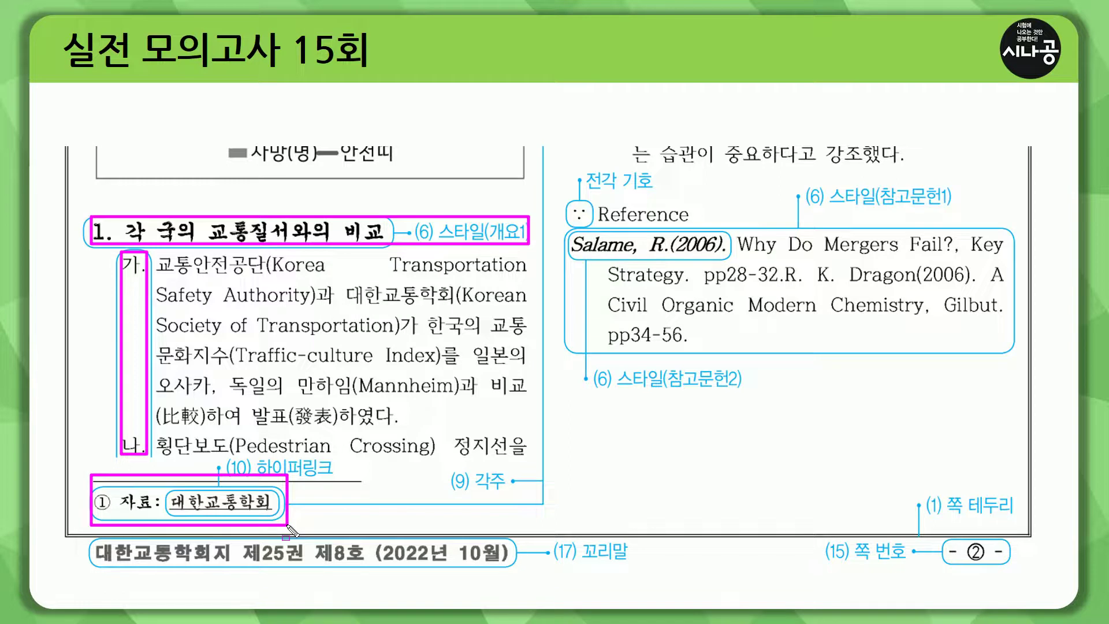
key(Escape)
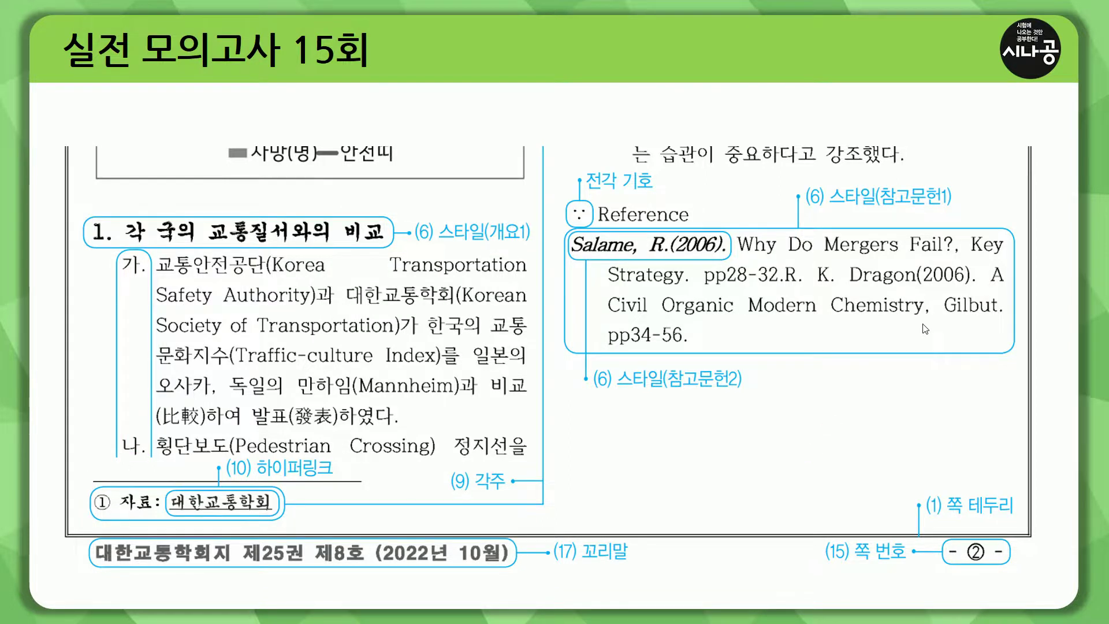
scroll(924, 325, up, 10)
mouse_move(596, 170)
mouse_down()
mouse_move(611, 297)
mouse_move(802, 485)
mouse_move(939, 523)
mouse_move(992, 512)
mouse_up()
drag(626, 542, 714, 543)
key(Escape)
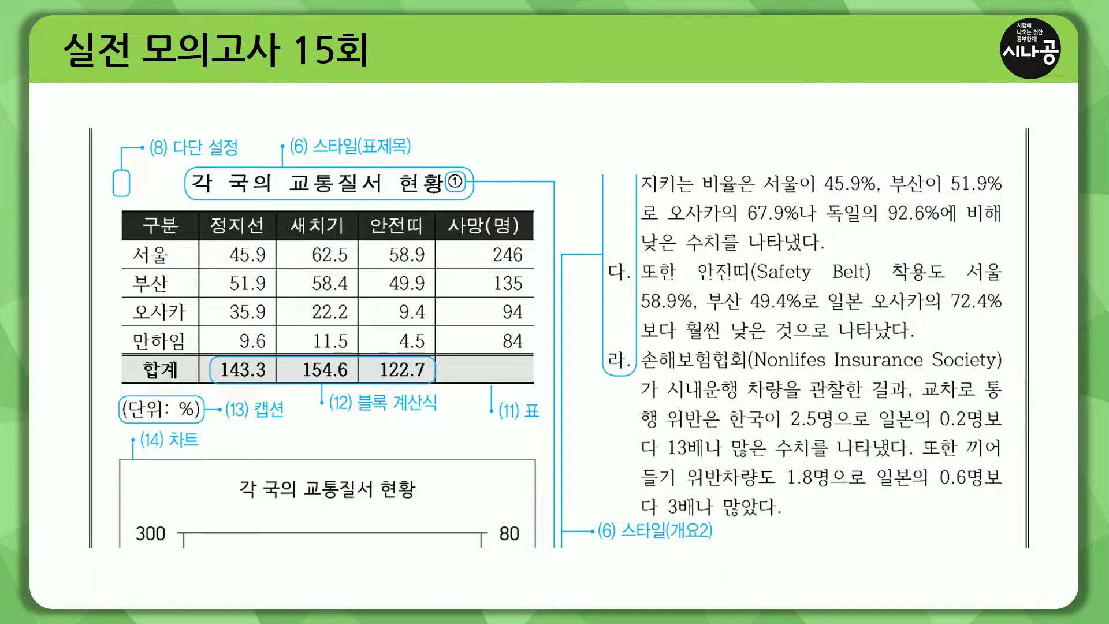
scroll(554, 329, down, 5)
mouse_move(572, 239)
mouse_down()
mouse_move(845, 392)
mouse_move(958, 481)
mouse_move(1002, 483)
mouse_up()
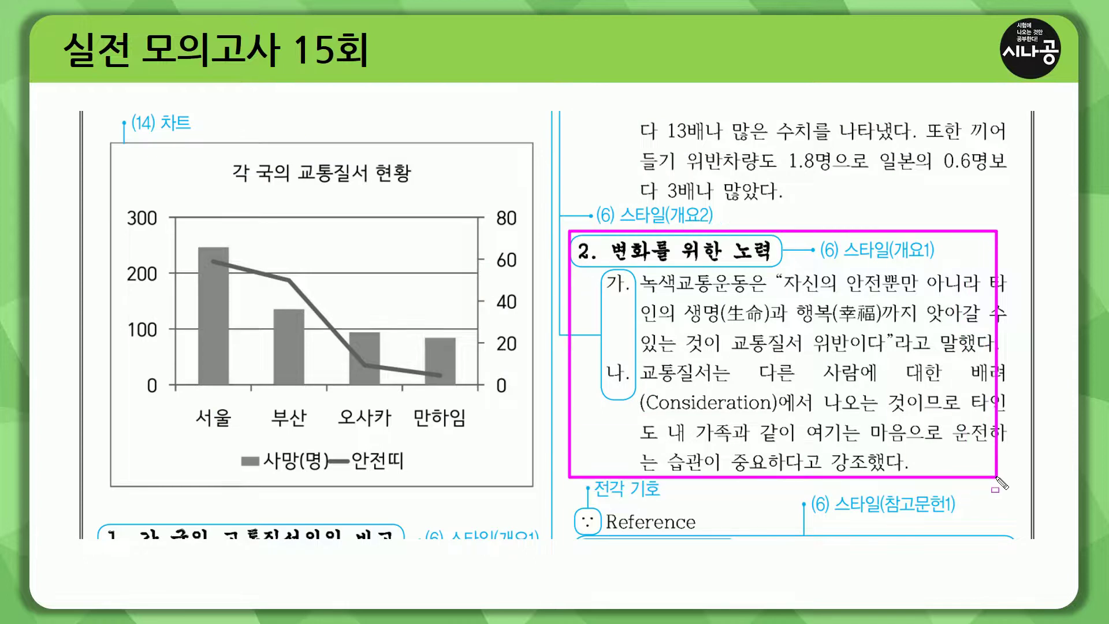
mouse_move(579, 481)
mouse_down()
mouse_move(594, 516)
mouse_move(688, 533)
mouse_up()
key(Escape)
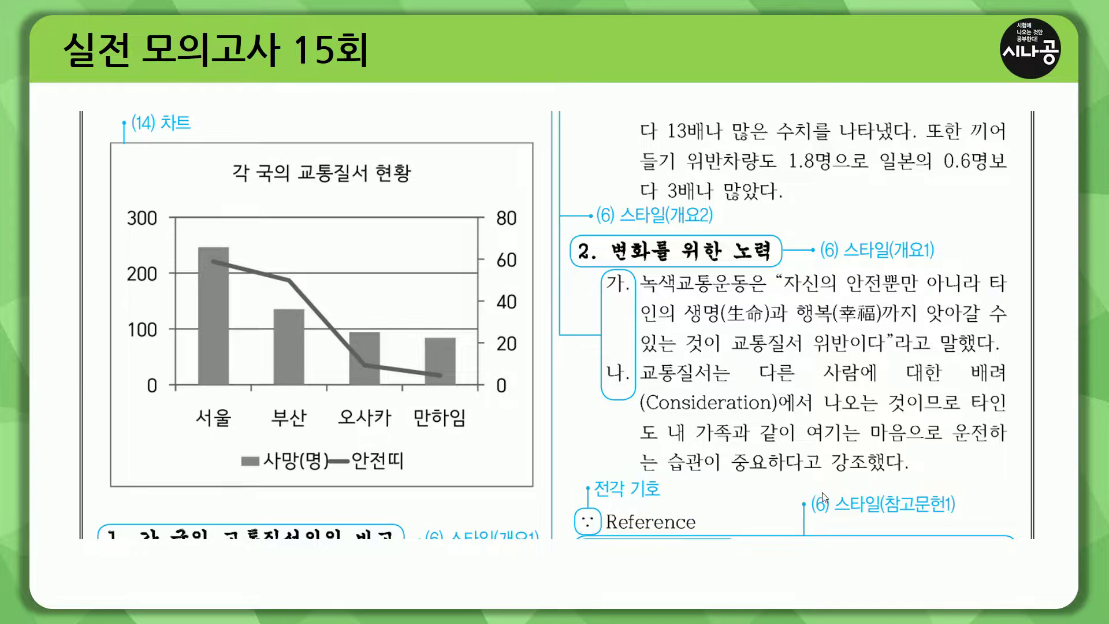
click(826, 488)
mouse_move(801, 177)
mouse_down()
mouse_move(827, 220)
mouse_move(963, 221)
mouse_up()
drag(563, 350, 753, 403)
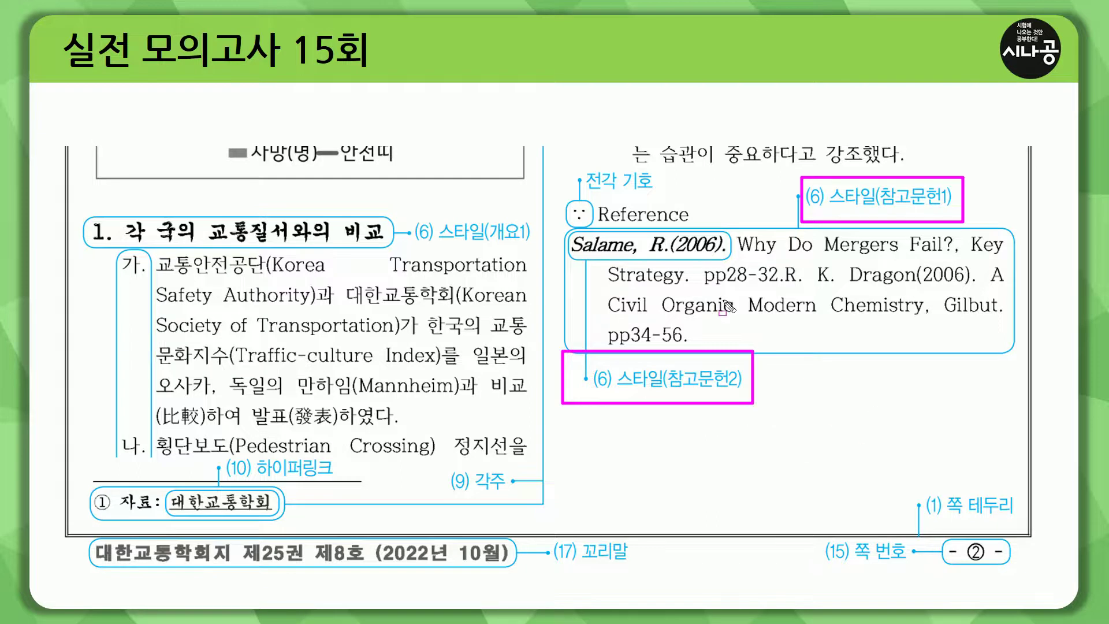
key(e)
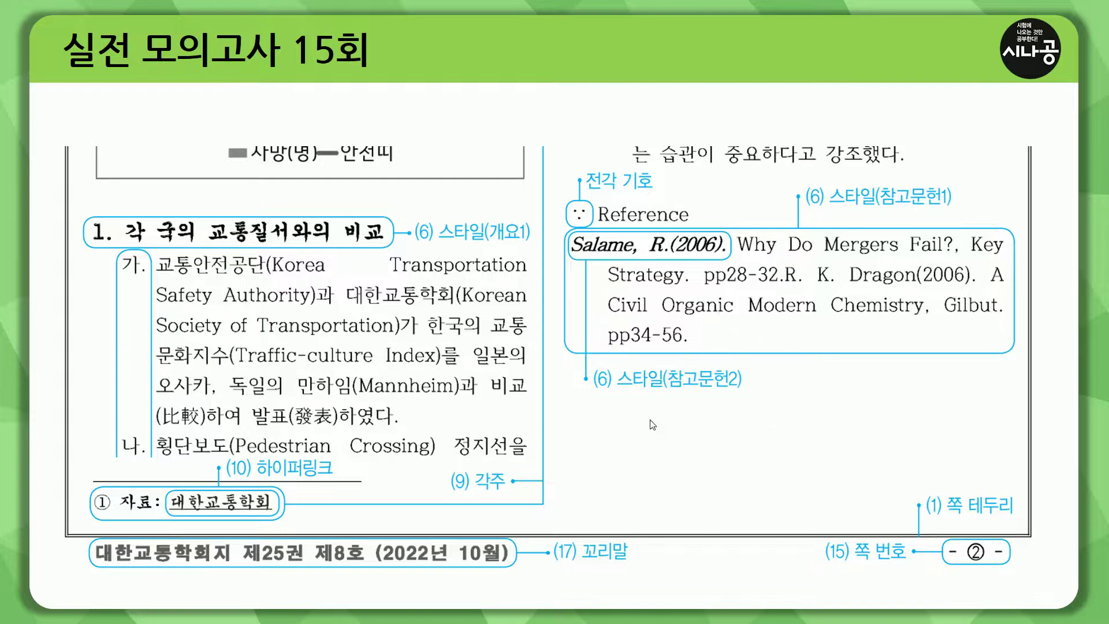
mouse_move(95, 569)
mouse_down()
mouse_move(615, 570)
mouse_move(511, 572)
mouse_up()
drag(822, 565, 1019, 567)
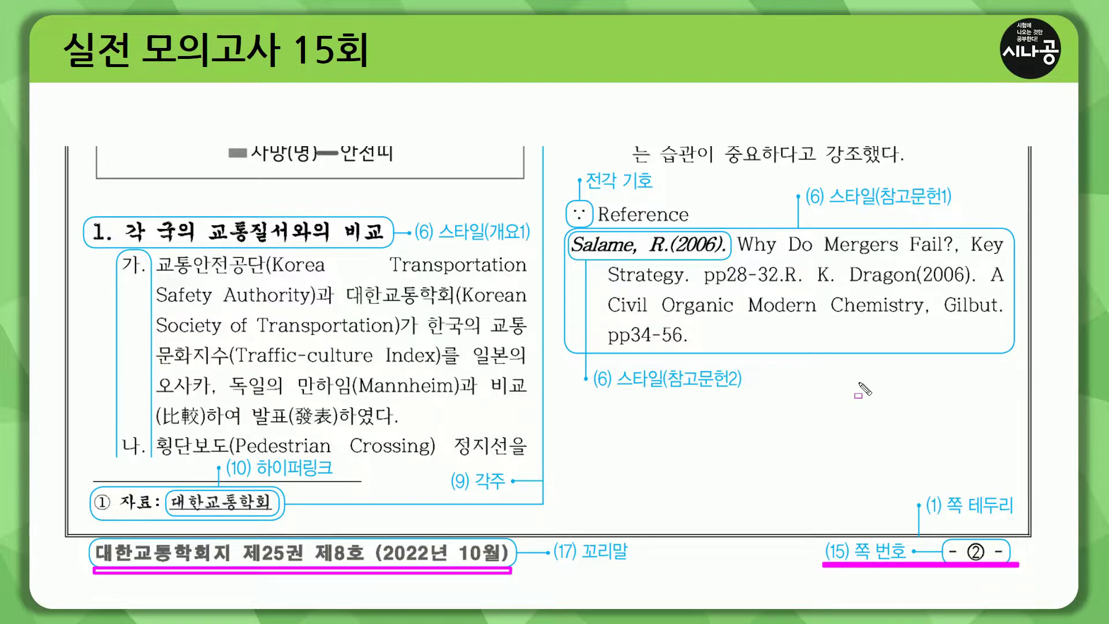
mouse_move(963, 539)
mouse_down()
mouse_move(983, 572)
mouse_move(994, 568)
mouse_up()
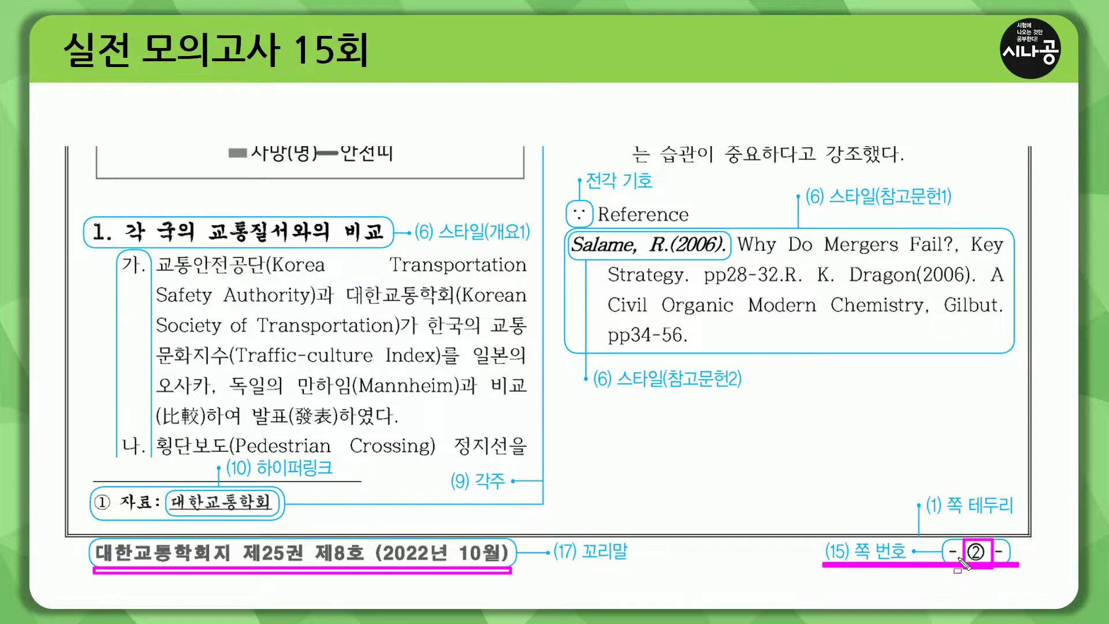
key(Escape)
click(786, 468)
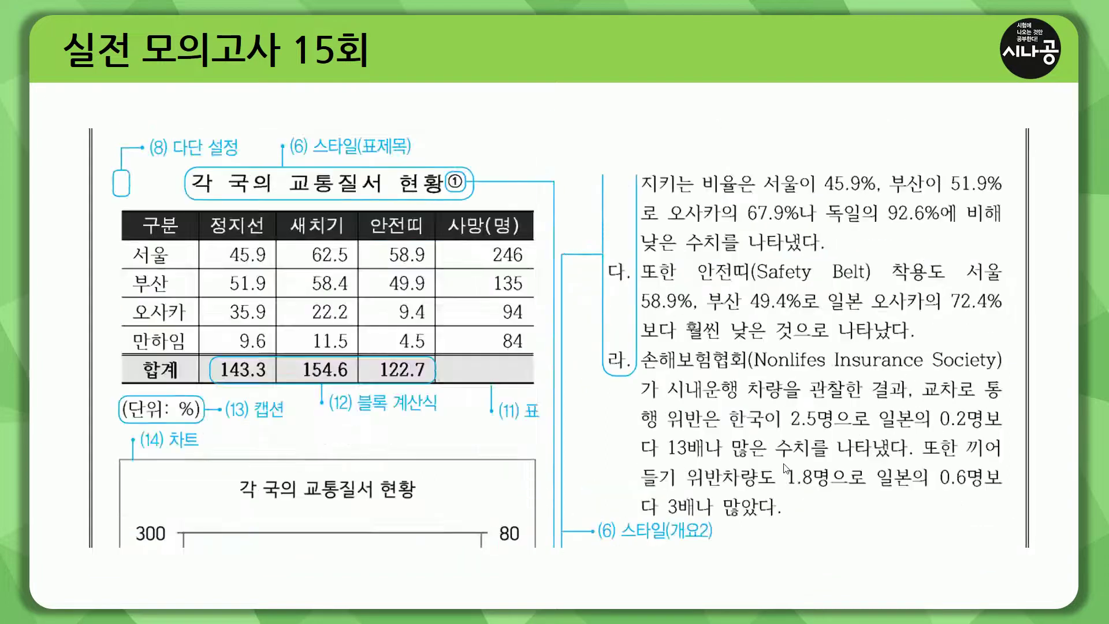
key(ctrl+p)
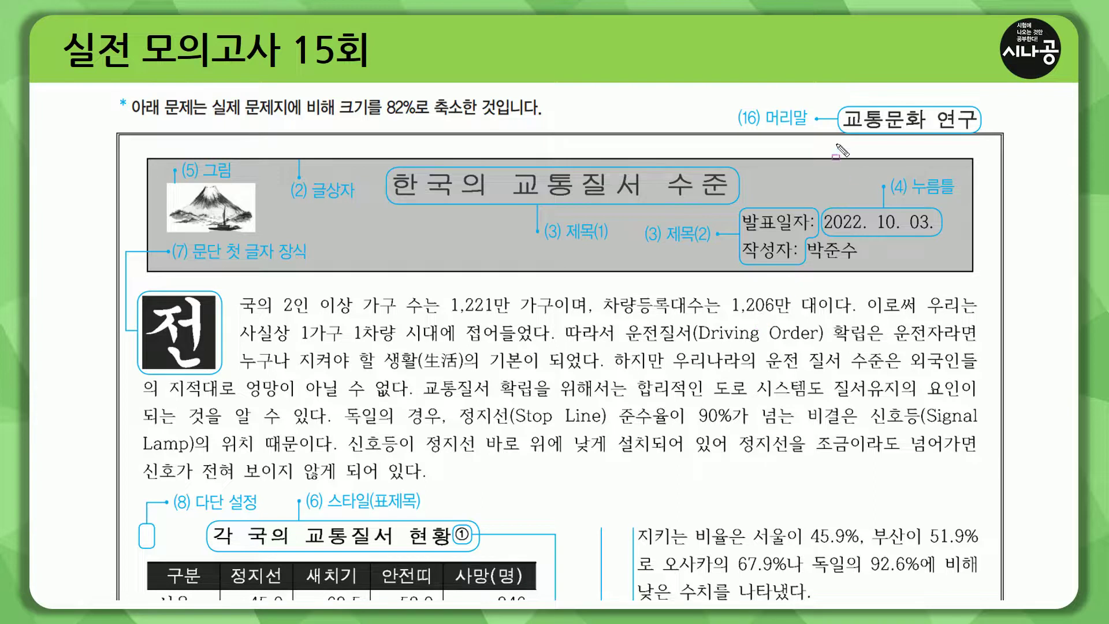
mouse_move(842, 120)
mouse_down()
mouse_move(841, 104)
mouse_move(843, 121)
mouse_move(990, 138)
mouse_up()
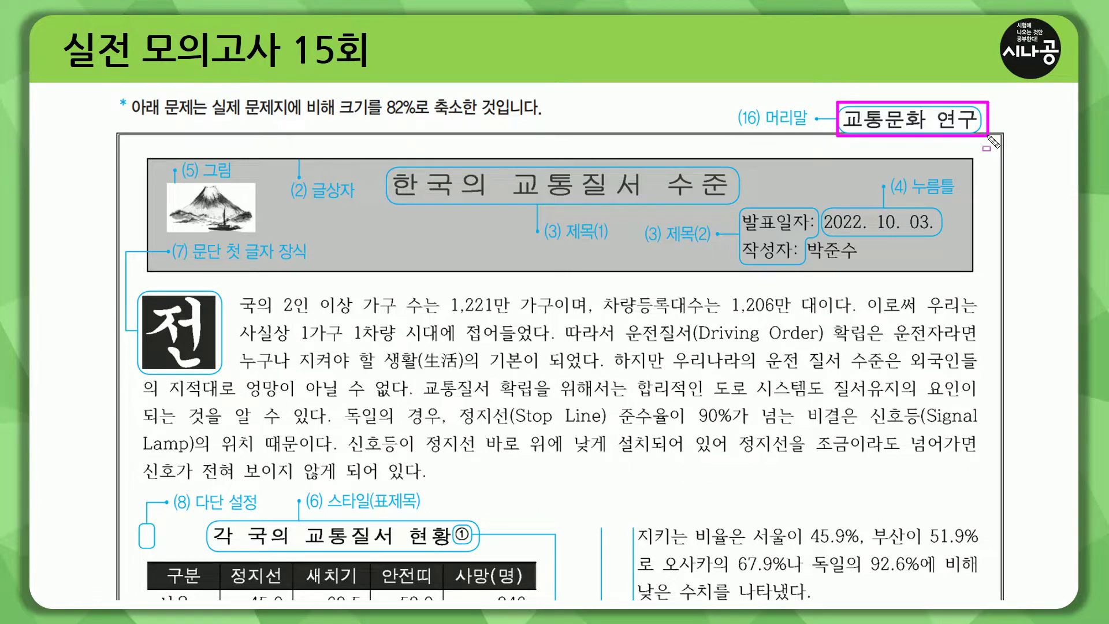
key(e)
key(Right)
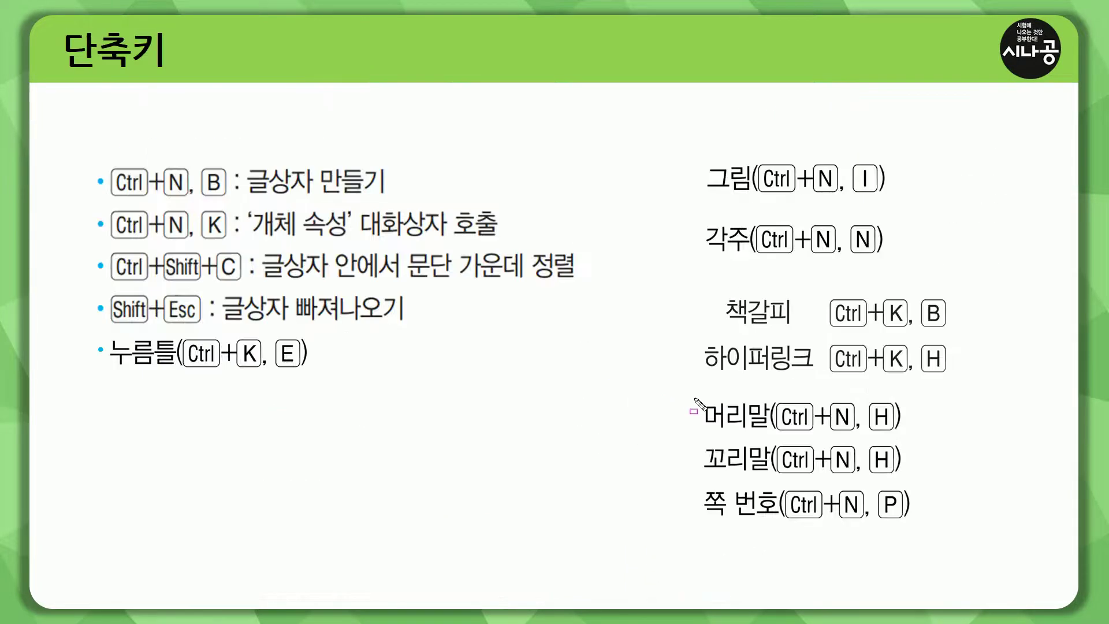
drag(686, 389, 939, 540)
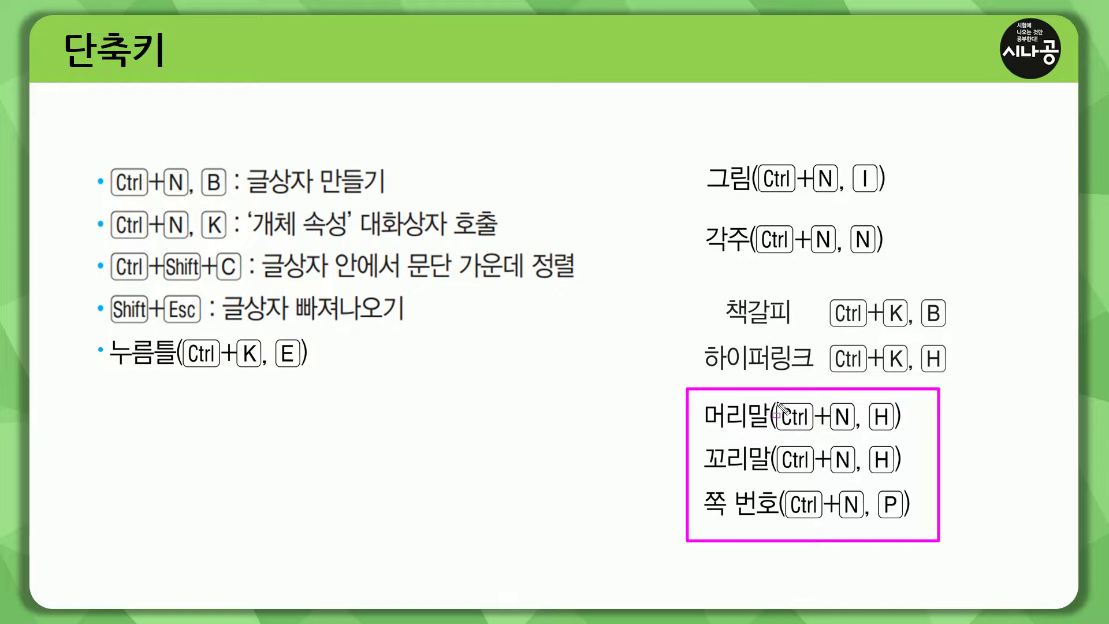
drag(777, 400, 897, 475)
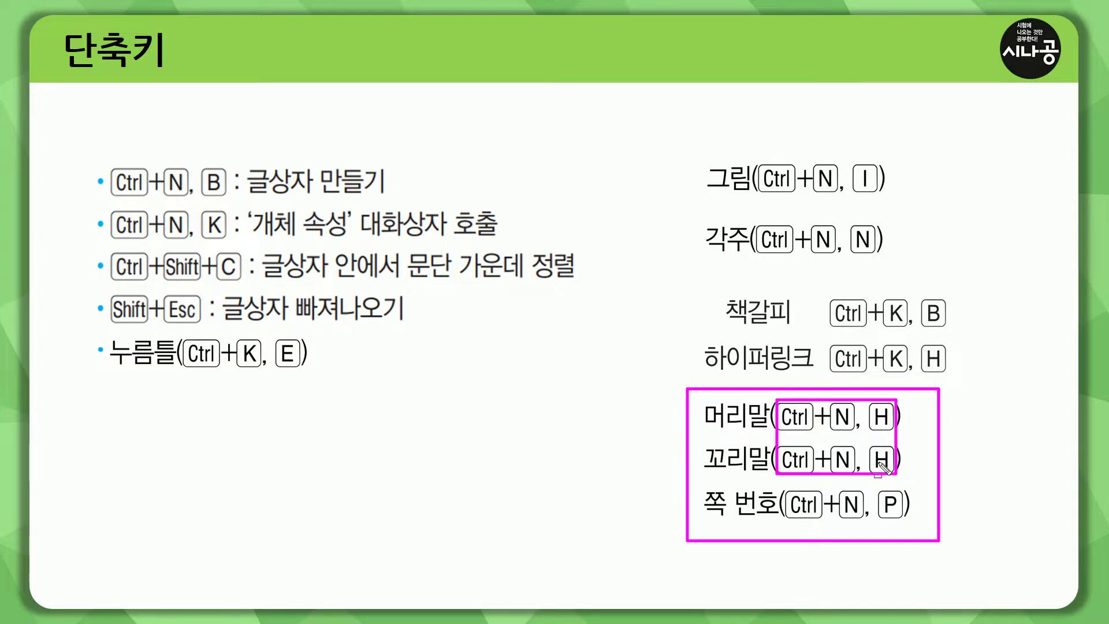
mouse_move(781, 484)
mouse_down()
mouse_move(810, 519)
mouse_move(911, 529)
mouse_up()
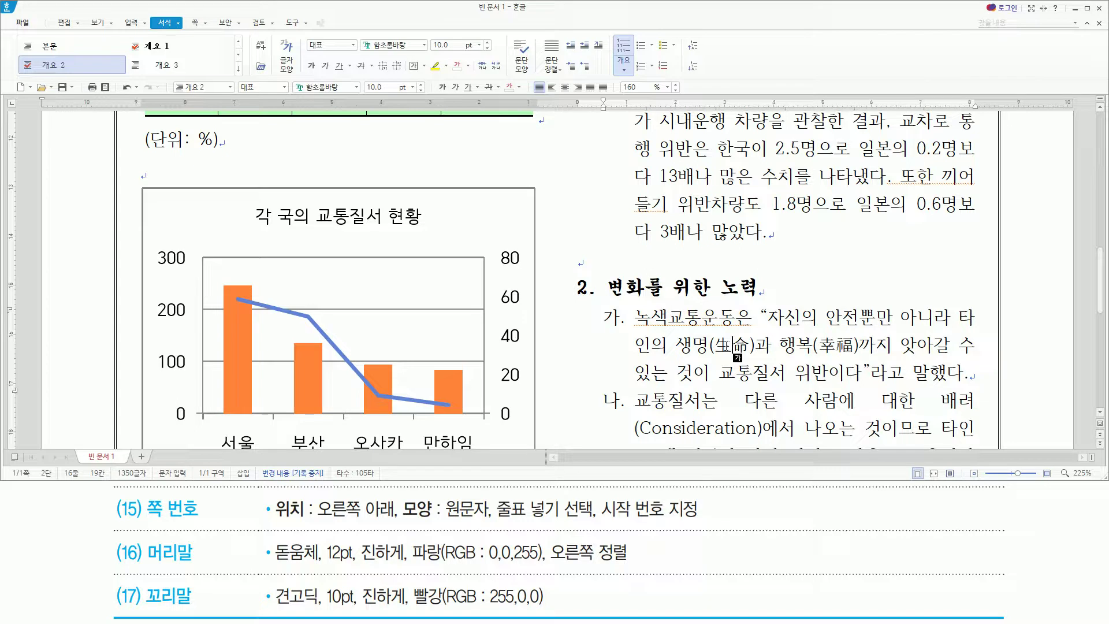
Create a header (머리말) for both pages (양쪽) without a preset layout and enter the text "교통문화 연구"
key(ctrl+n)
key(h)
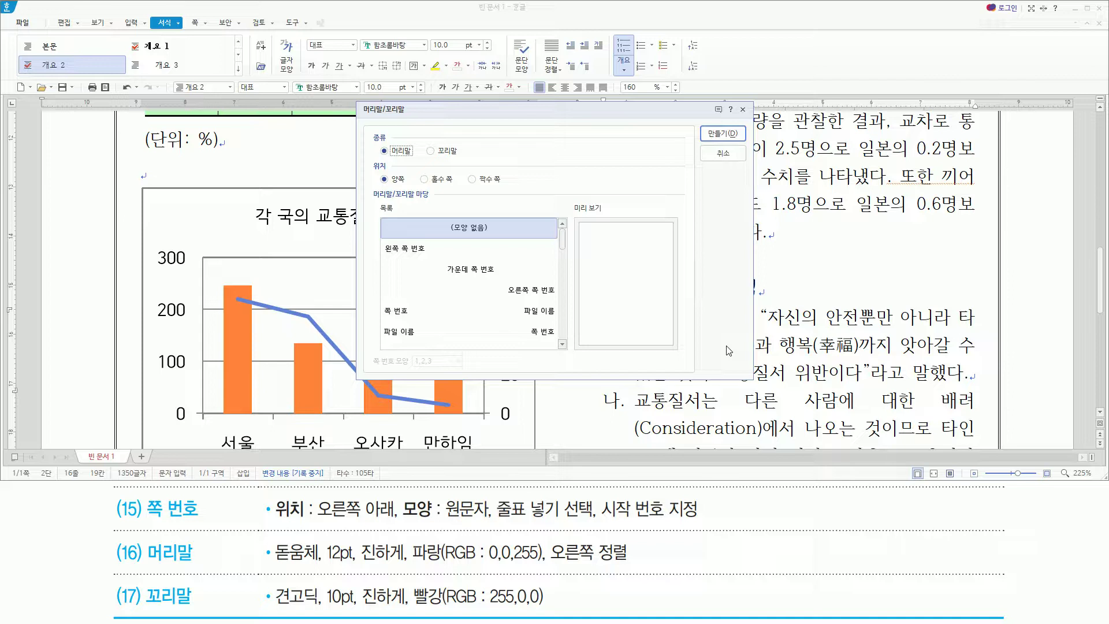
key(Return)
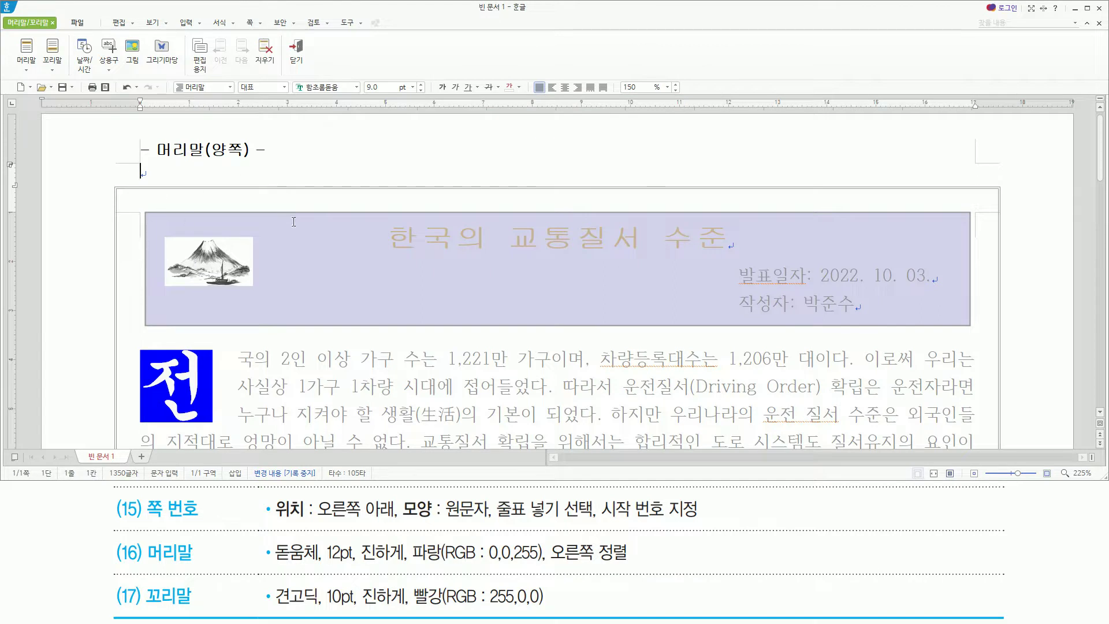
text(교통문화 연구)
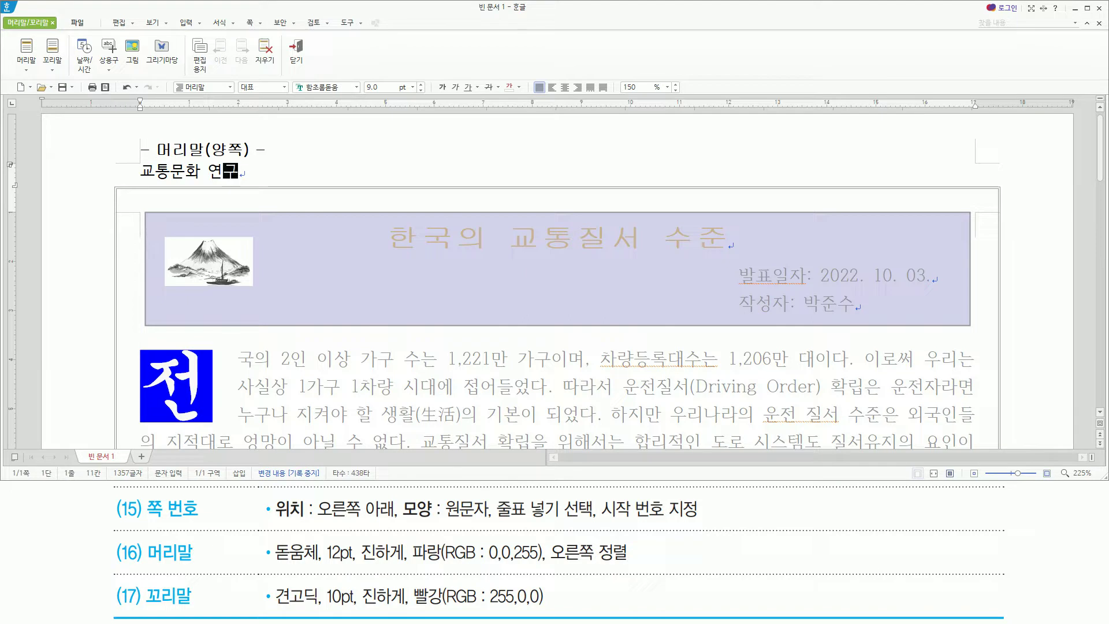
Format the whole header text "교통문화 연구" in 돋움체, 12 pt, bold and blue
key(shift+Home)
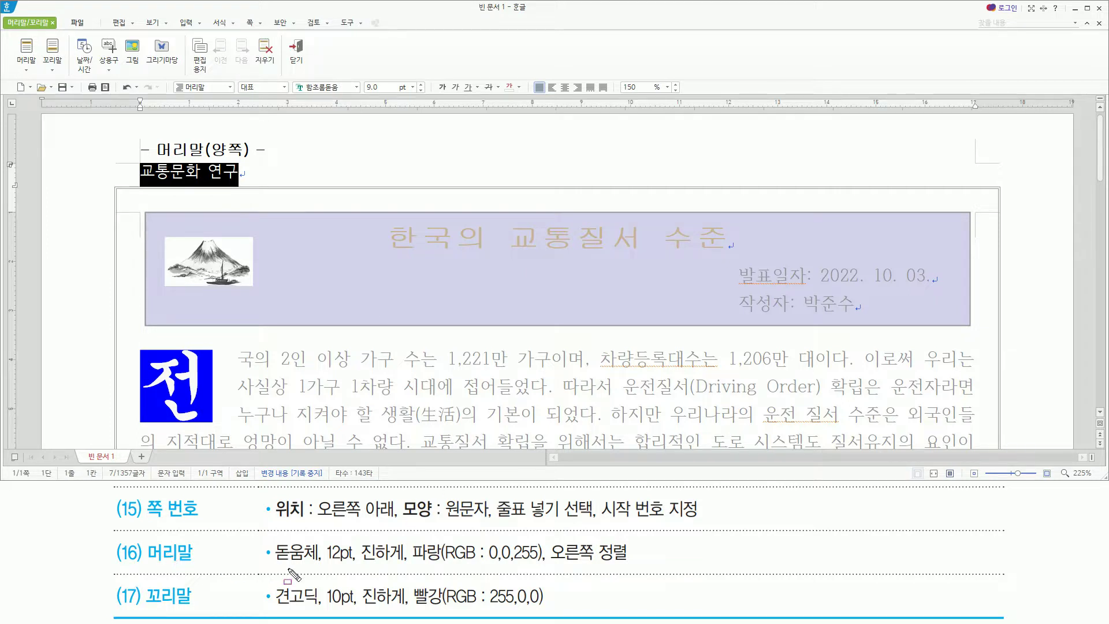
drag(272, 565, 637, 574)
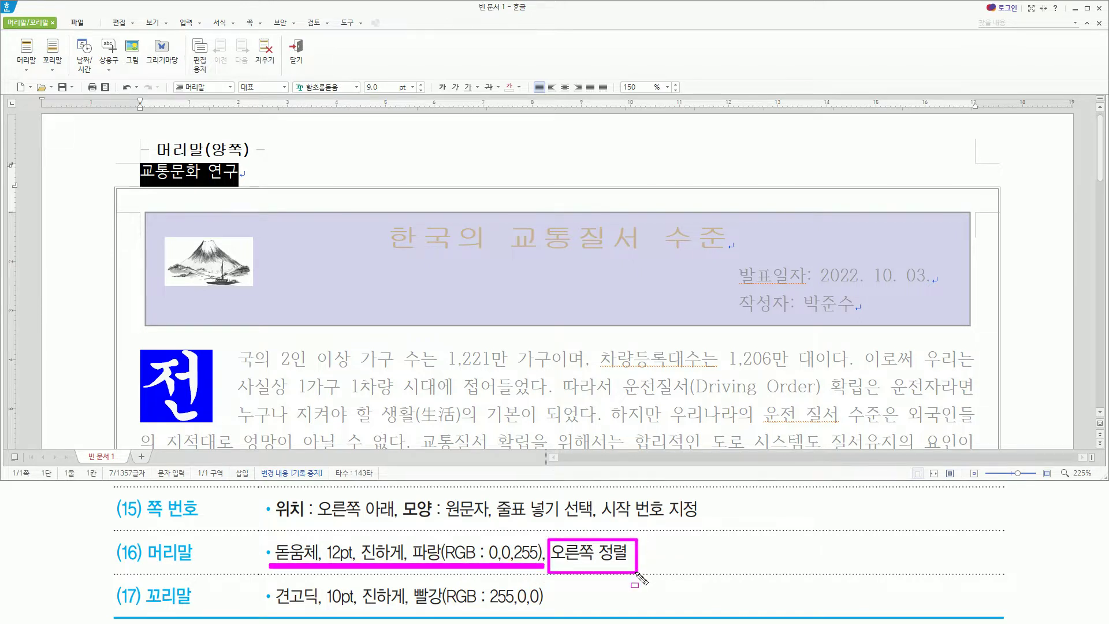
key(Escape)
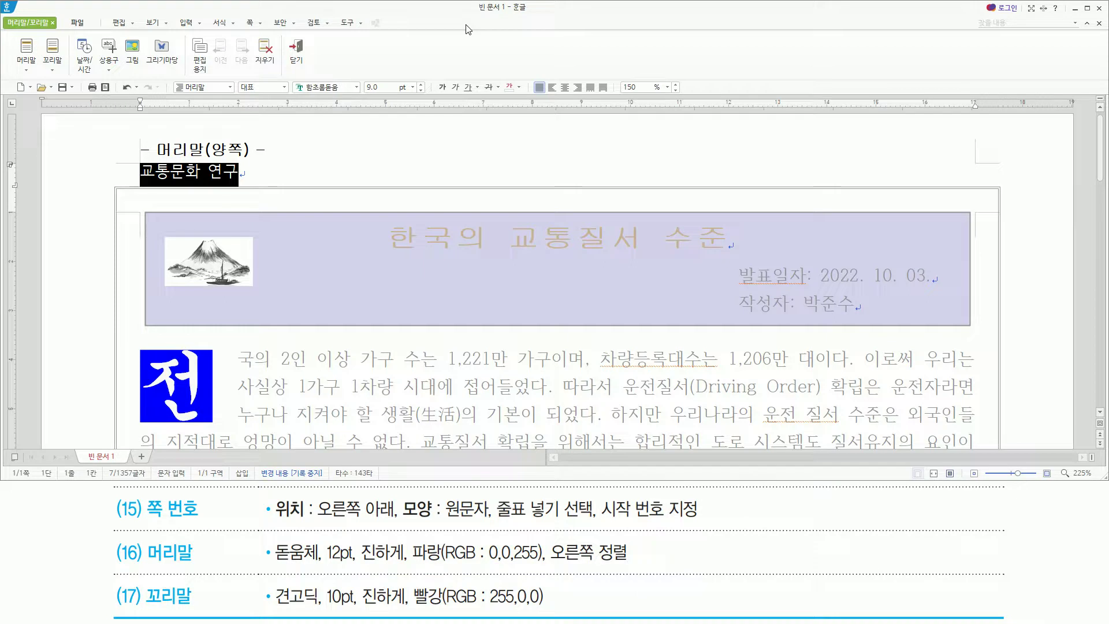
key(alt+l)
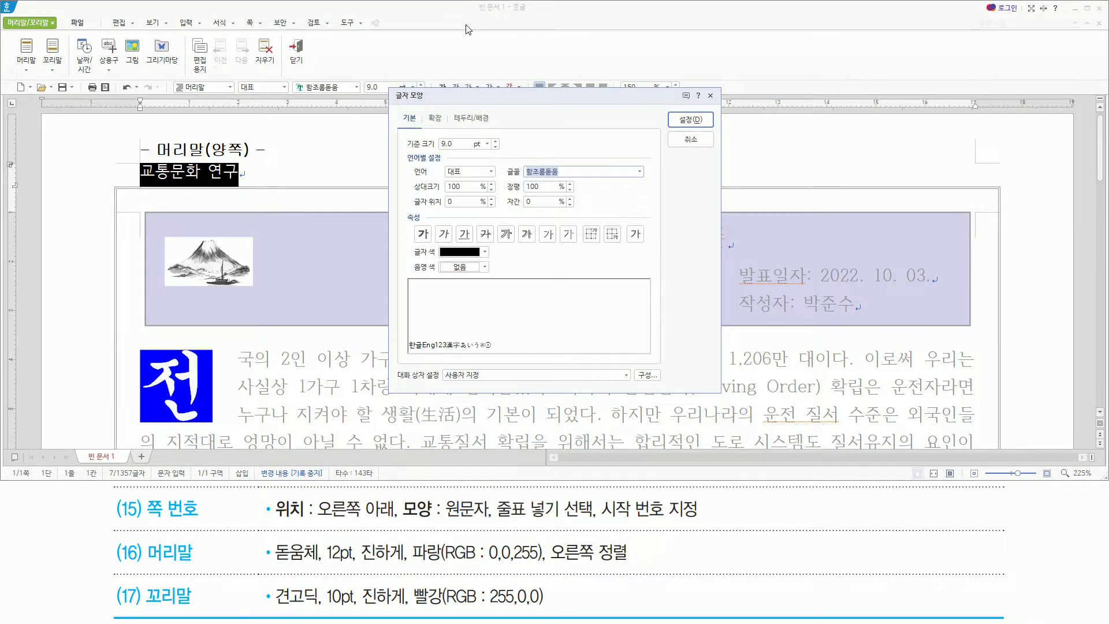
text(돋움체)
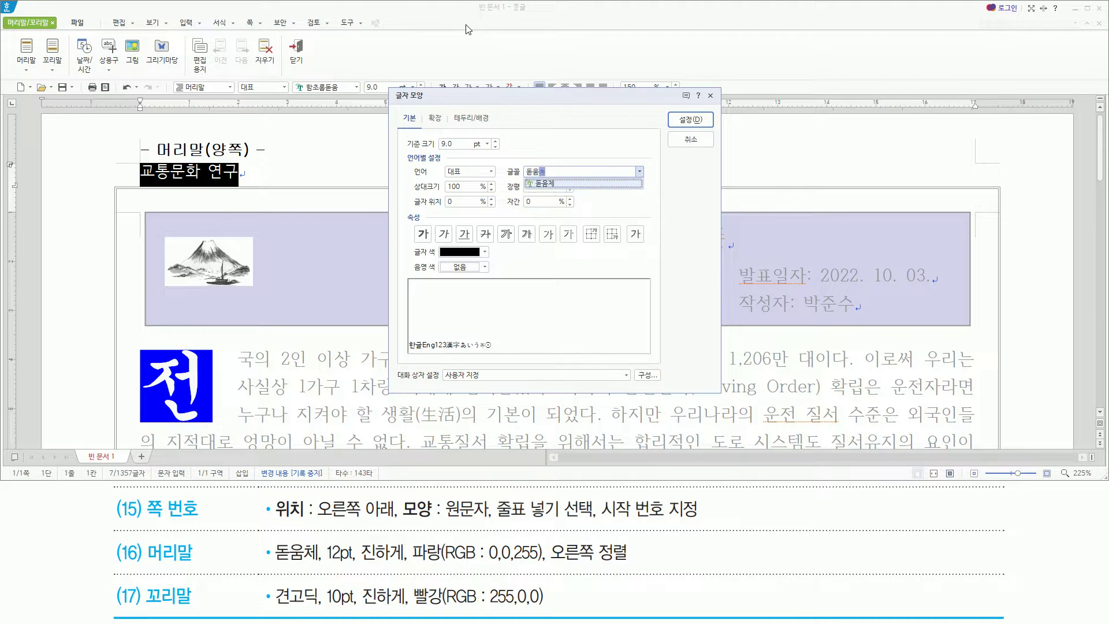
key(Return)
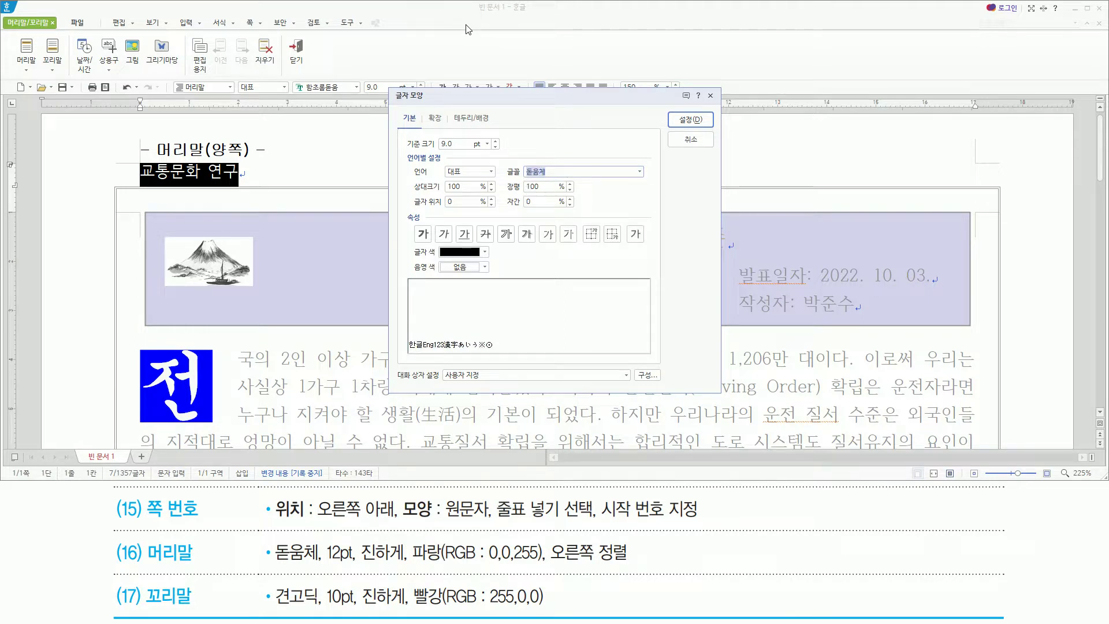
key(alt+z)
text(12)
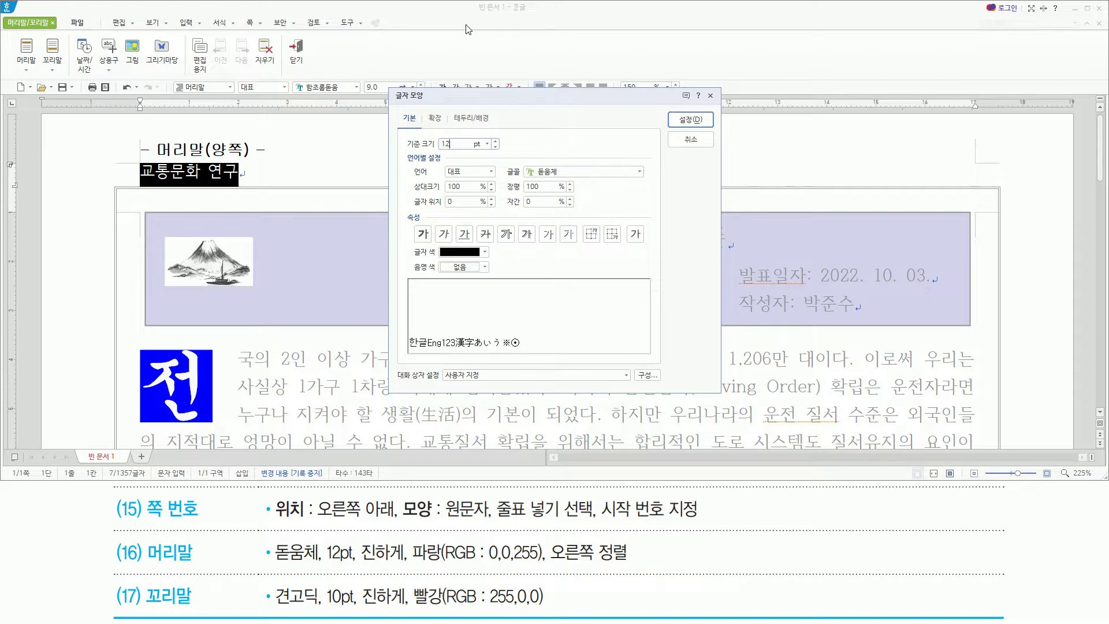
key(alt)
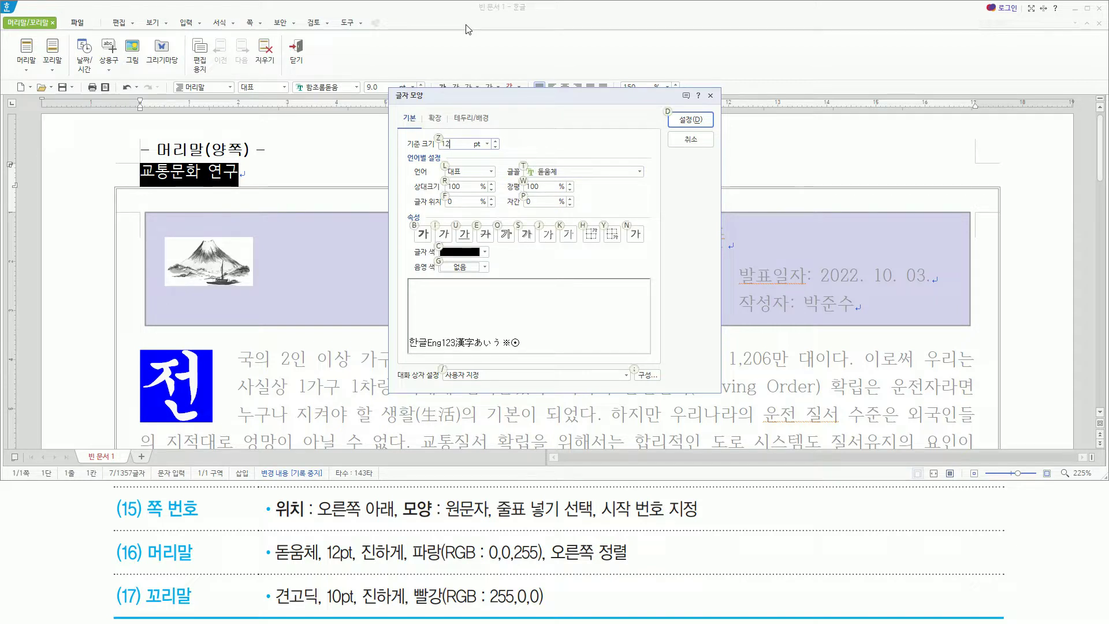
key(alt+b)
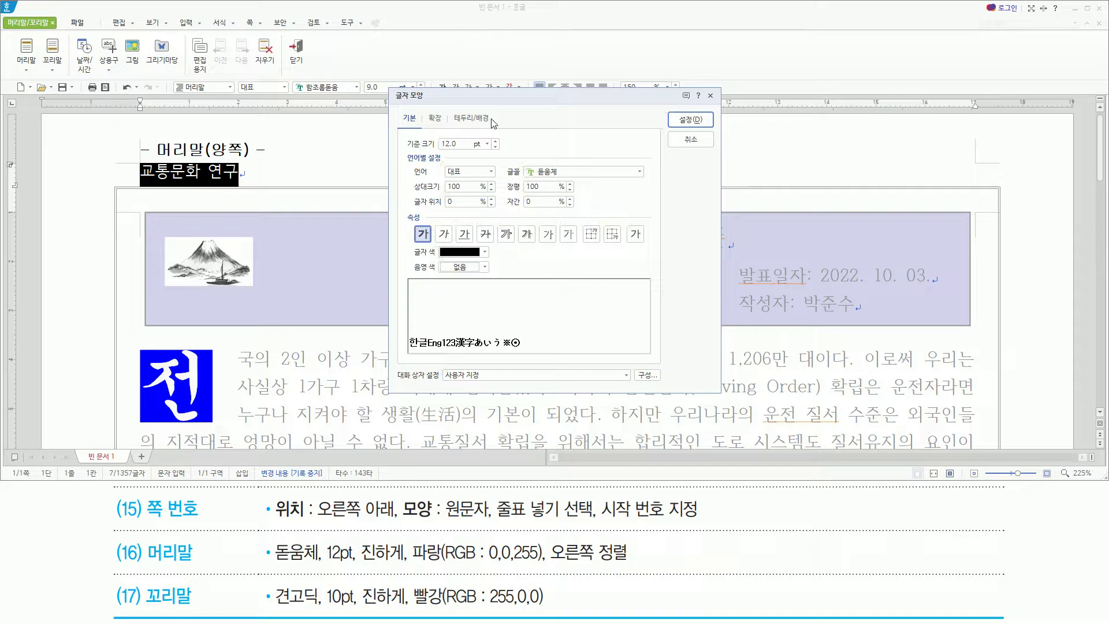
click(460, 253)
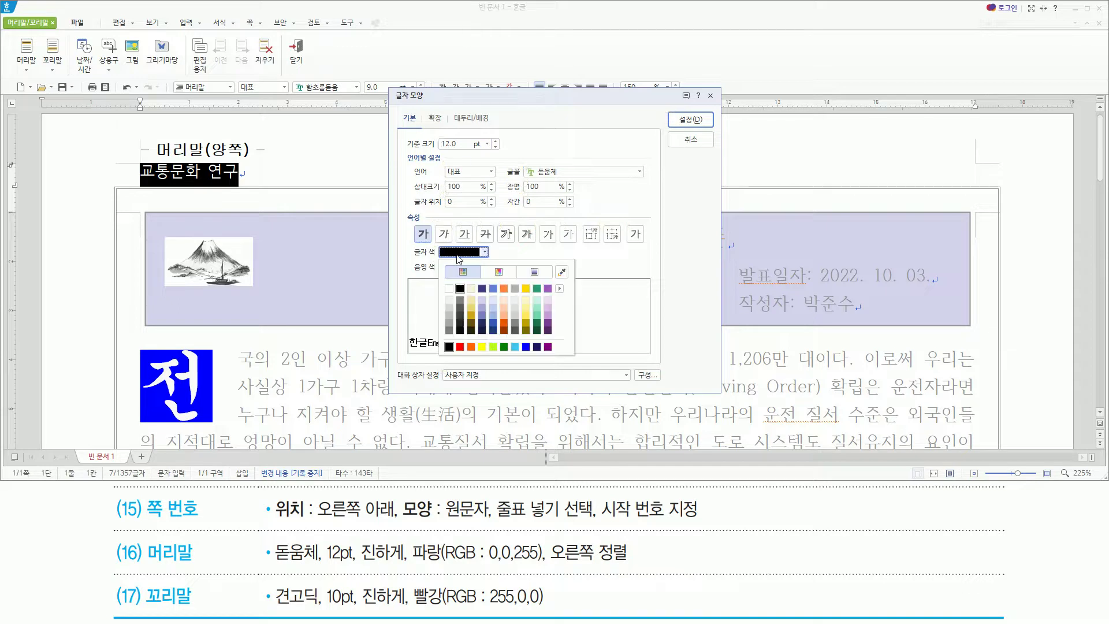
click(527, 347)
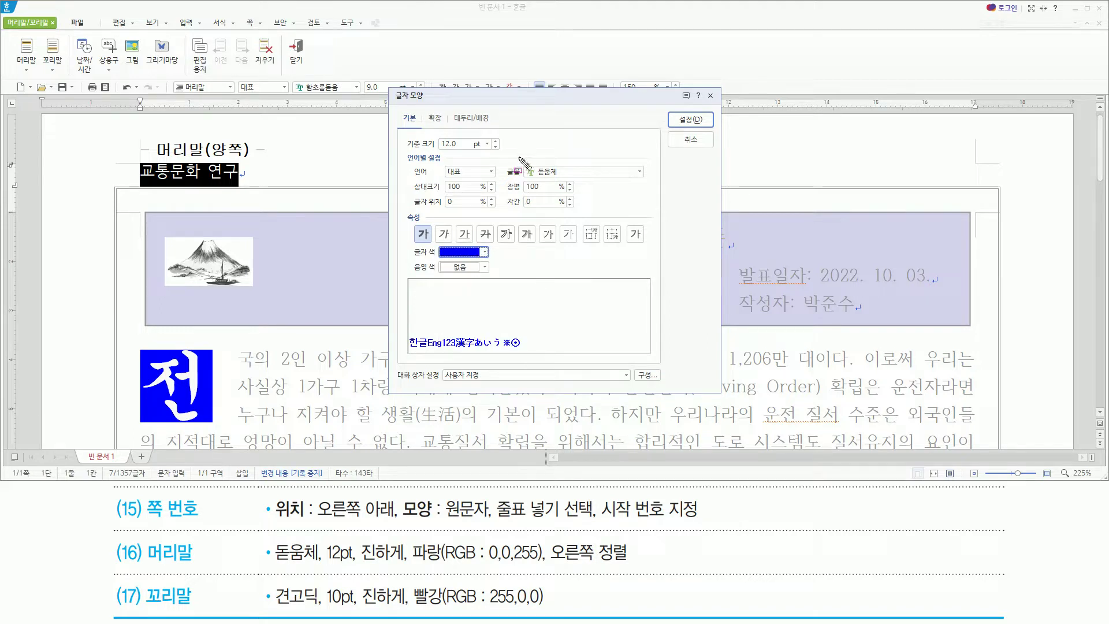
click(421, 235)
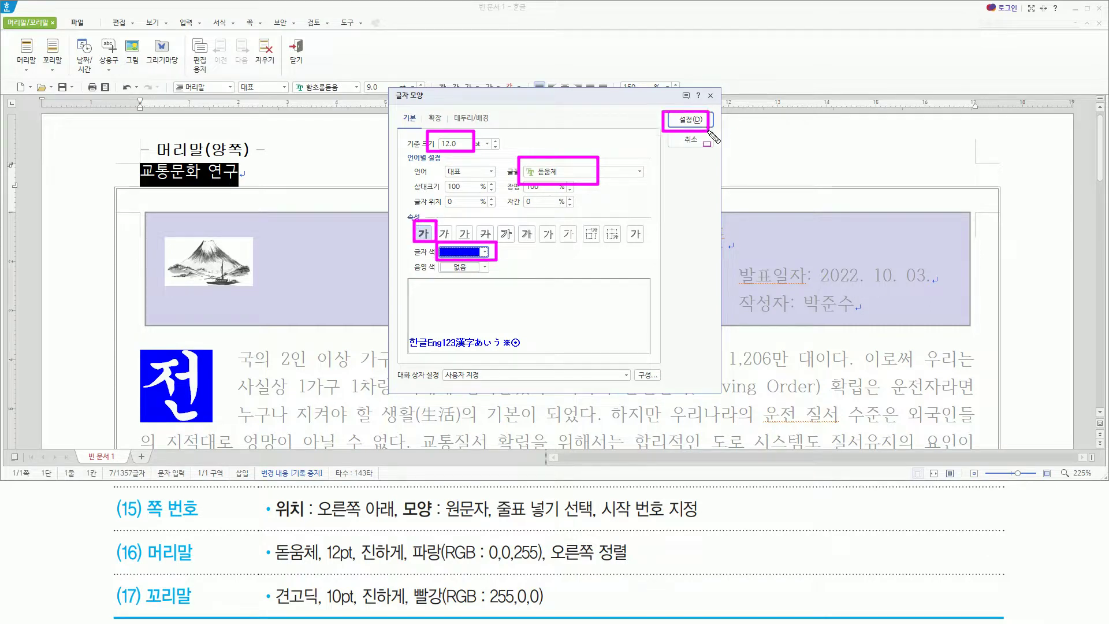
click(689, 121)
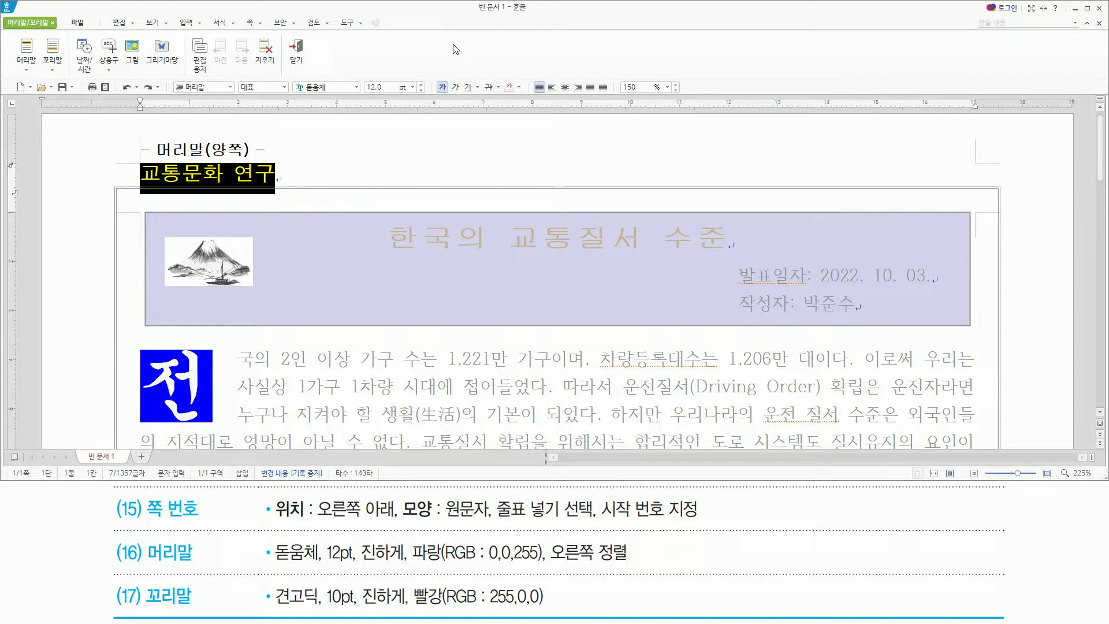
Right-align the header text, leave header editing and check the header at the start of the page
key(ctrl+shift+r)
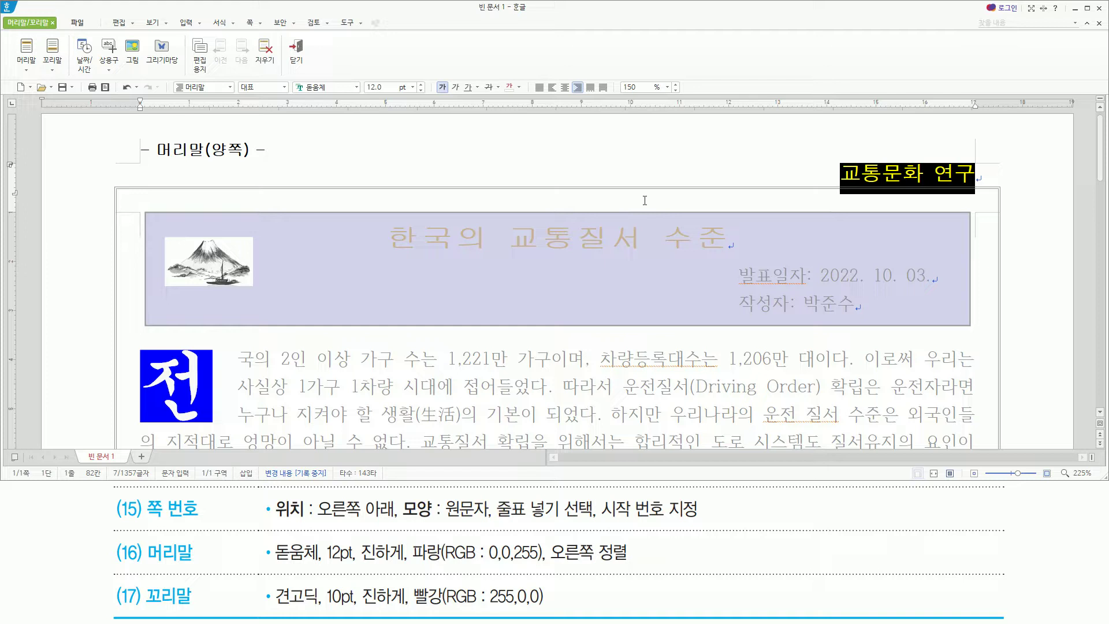
key(shift+Escape)
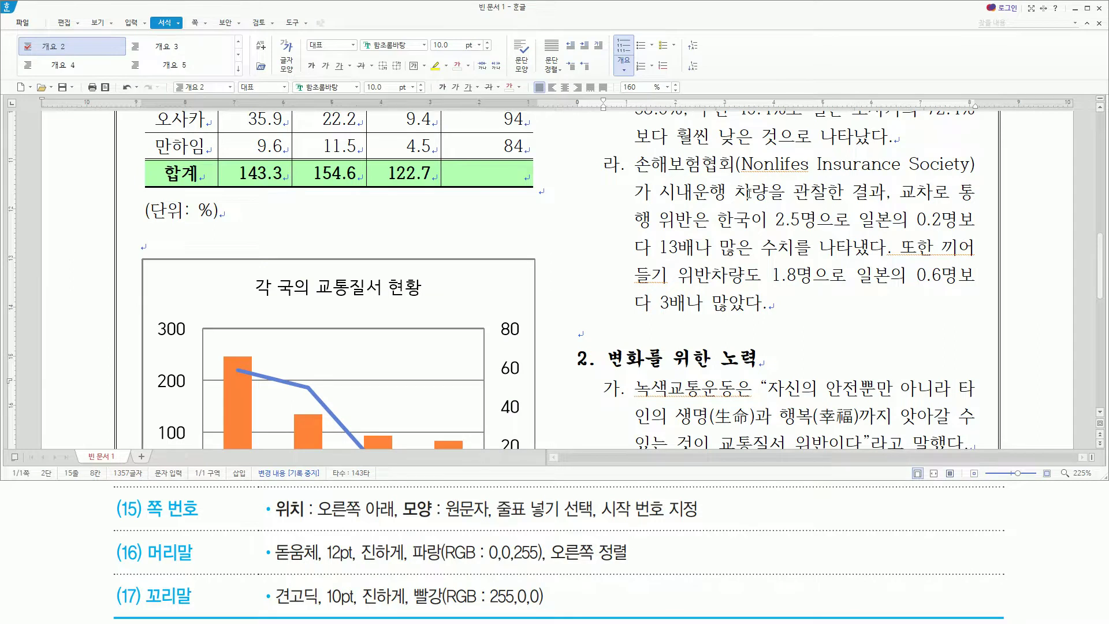
scroll(752, 200, up, 15)
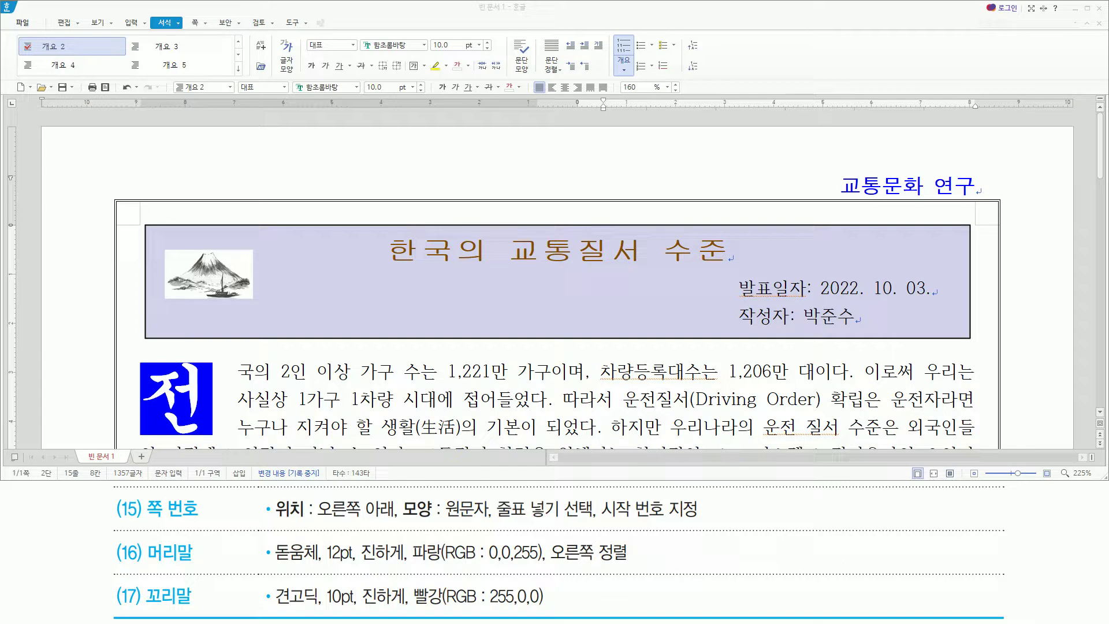
Create a footer (꼬리말) for both pages (양쪽) without a preset layout
click(452, 19)
key(ctrl+n)
key(h)
key(ctrl+2)
drag(422, 136, 465, 161)
key(Escape)
click(446, 151)
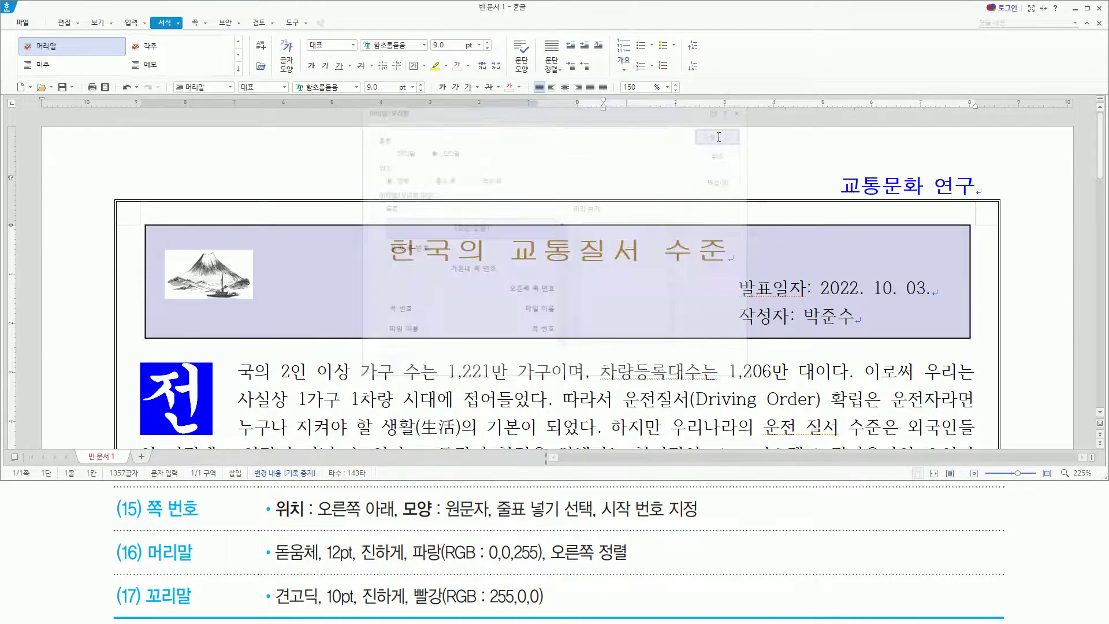
click(719, 134)
key(ctrl+2)
drag(108, 315, 296, 415)
key(Escape)
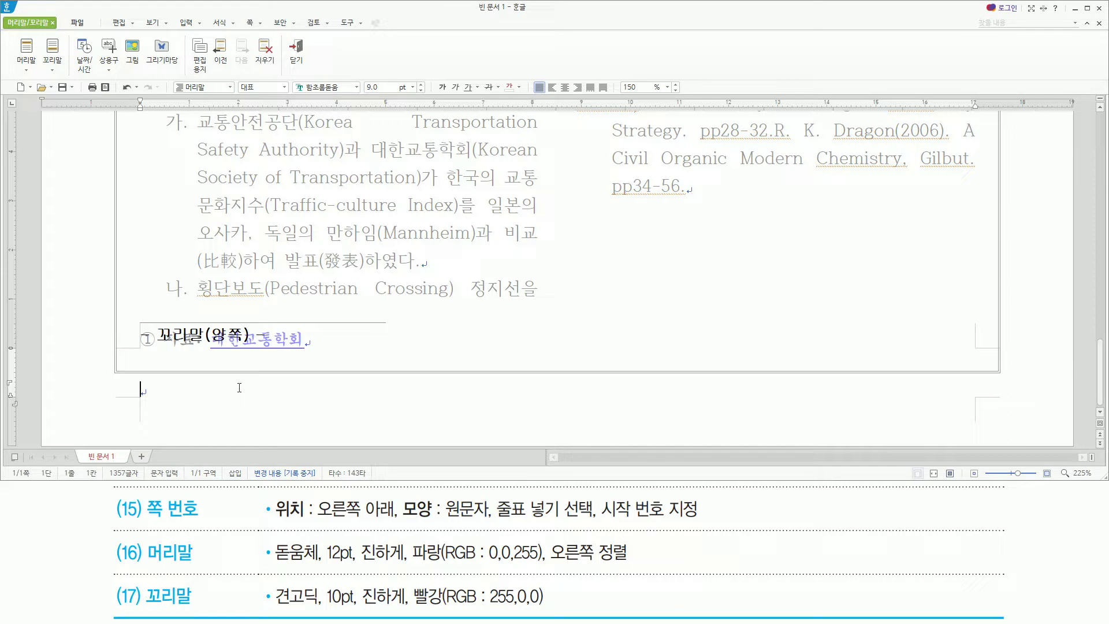
Enter the footer text "대한교통학회지 제25권 제8호 (2022년 10월)"
text(대한교통학회)
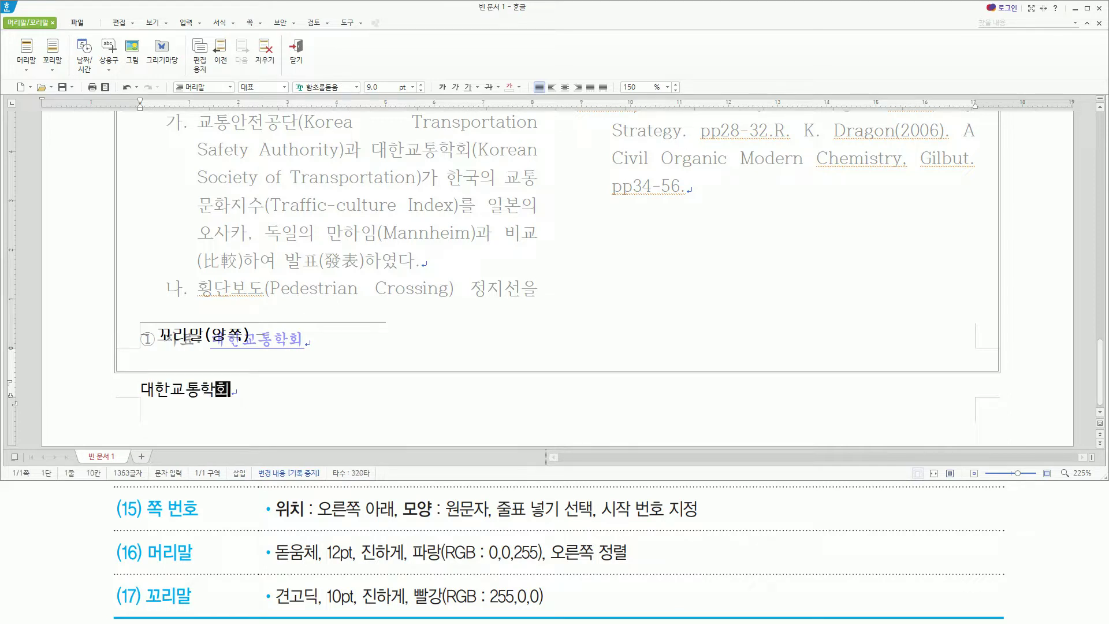
text(지 제25)
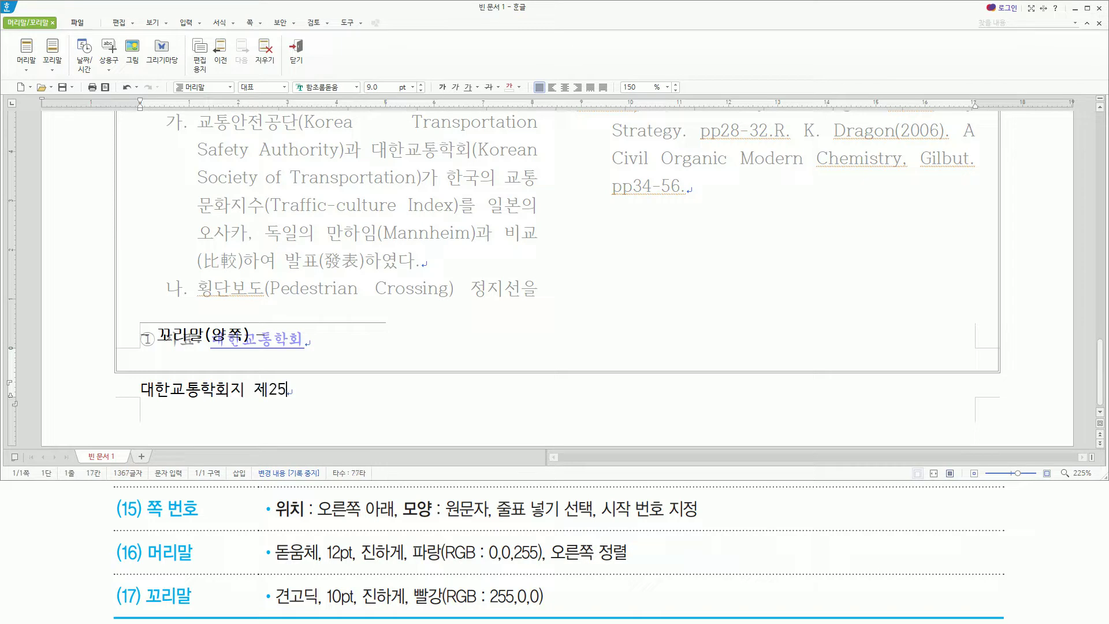
text(권 제8호 ()
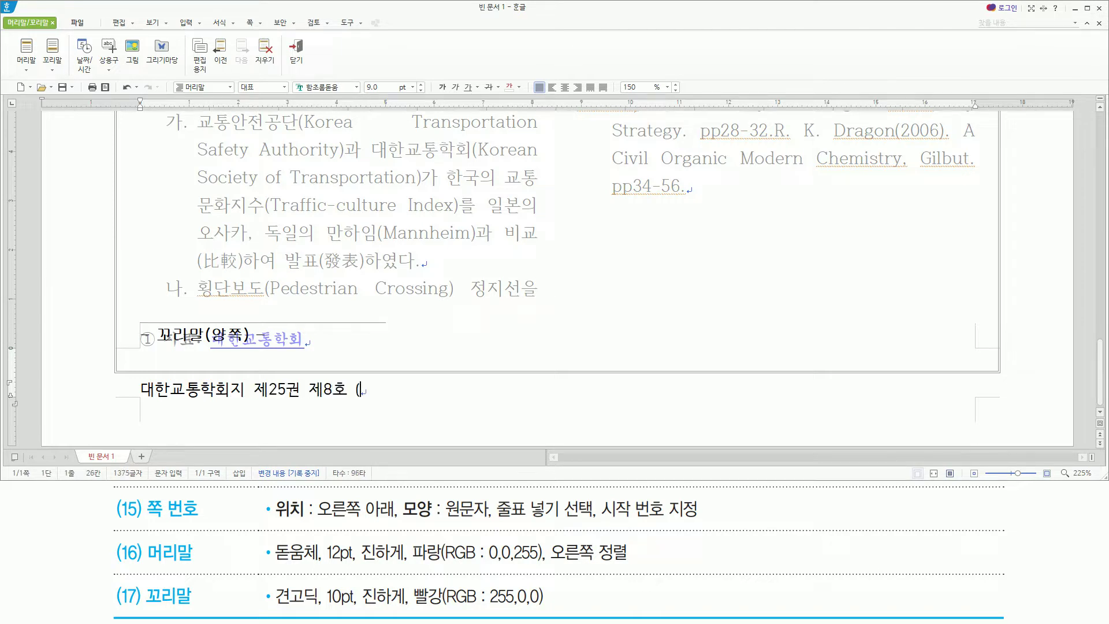
text(2022년 10)
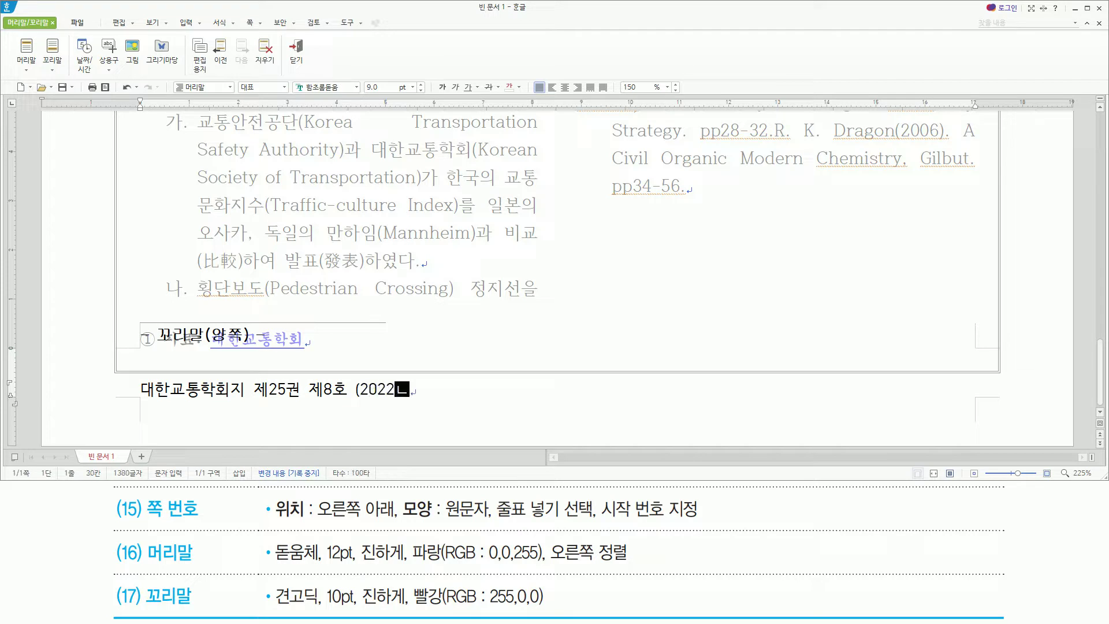
text(월))
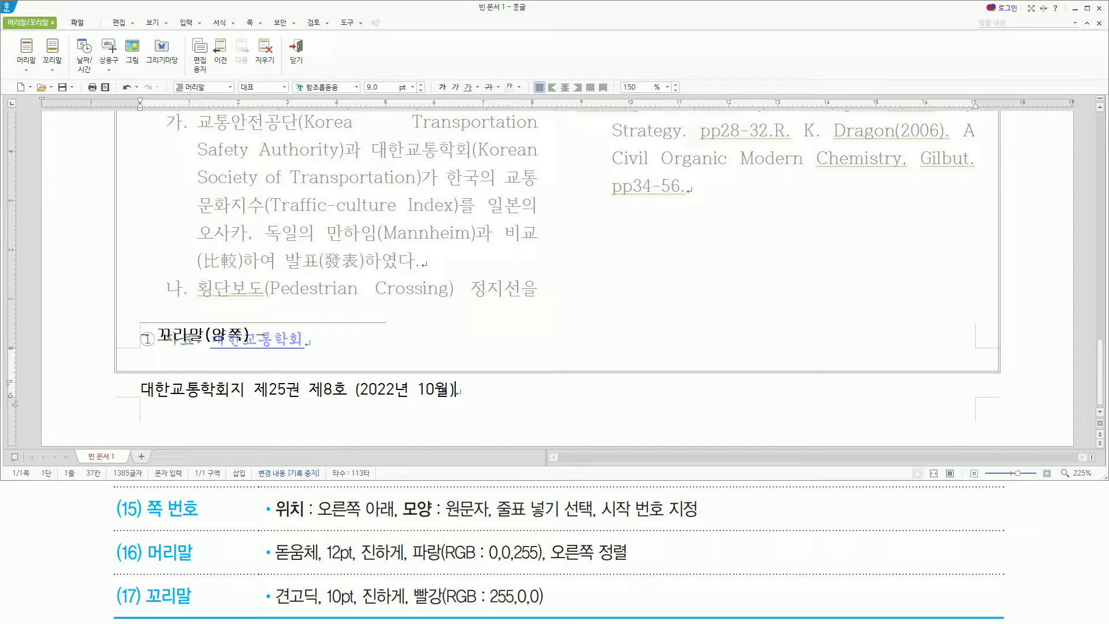
Set the whole footer text's font to 견고딕 and its size to 10 pt in the character formatting
key(shift+Home)
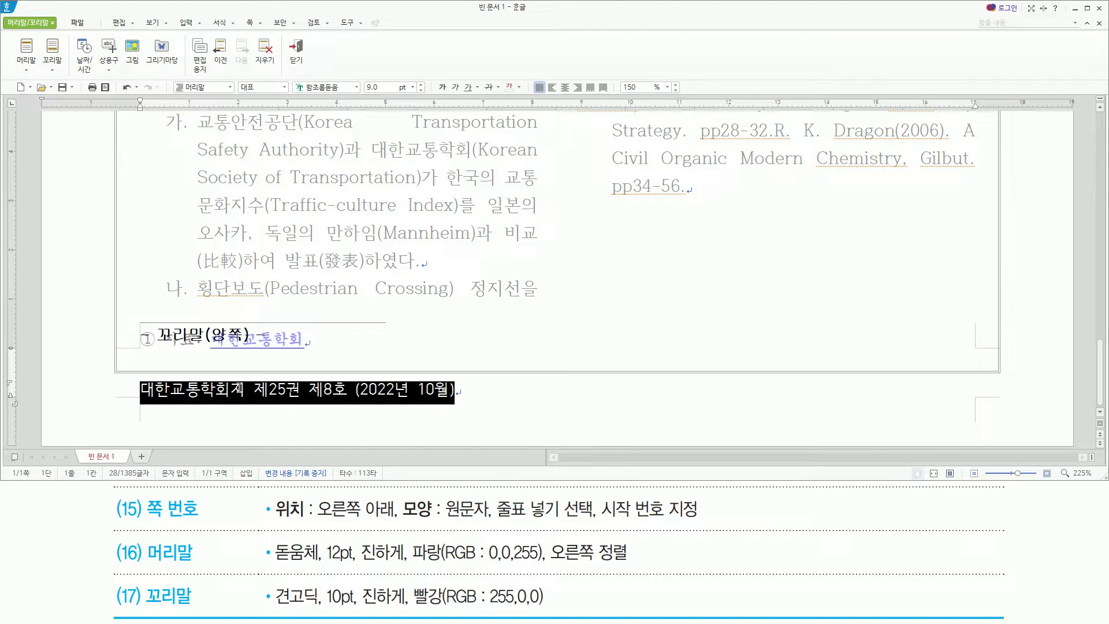
key(alt+l)
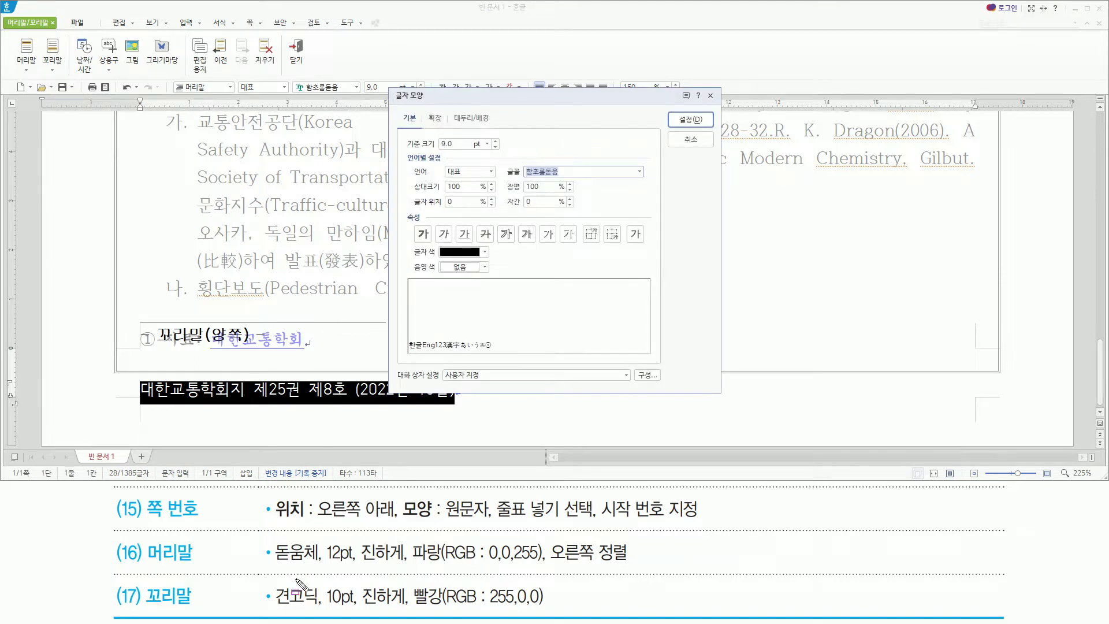
drag(276, 606, 563, 607)
text(견고딕)
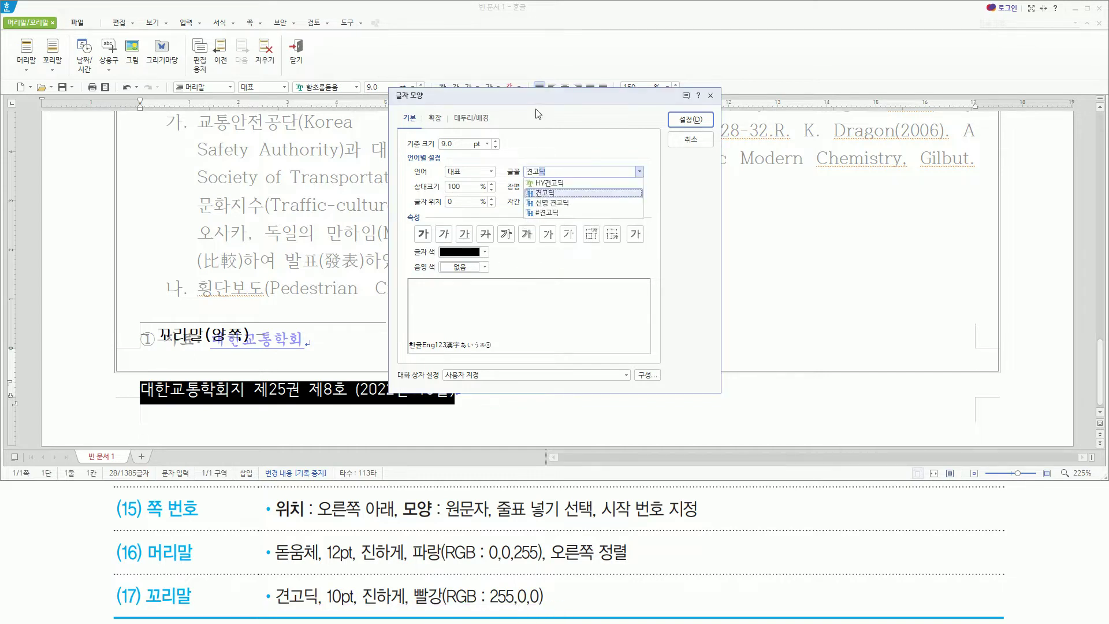
key(Return)
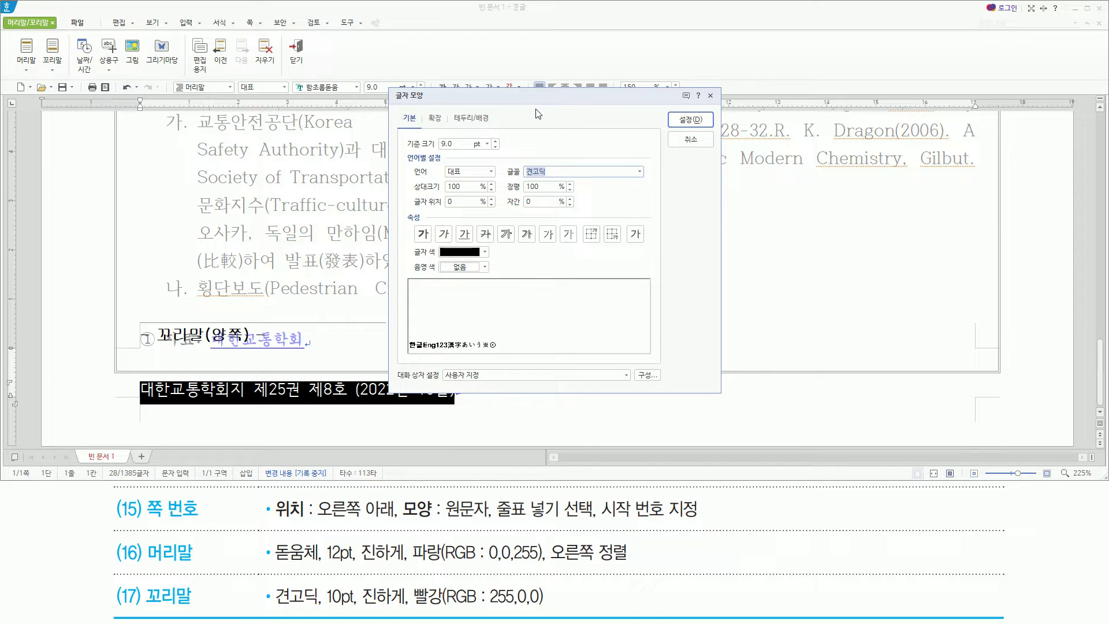
key(alt)
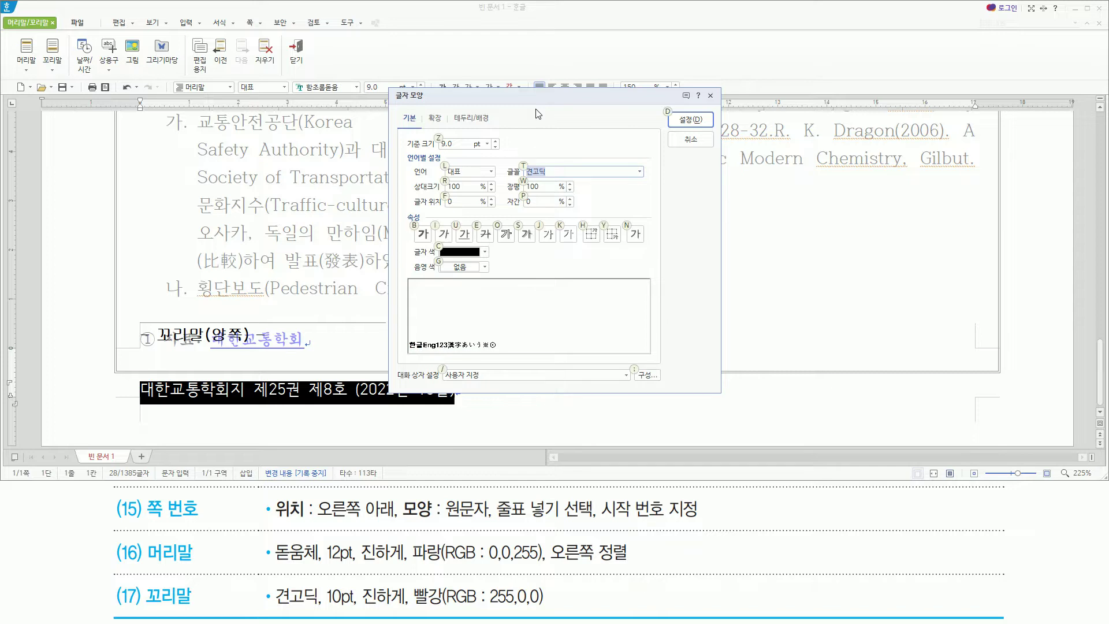
key(alt+z)
text(10)
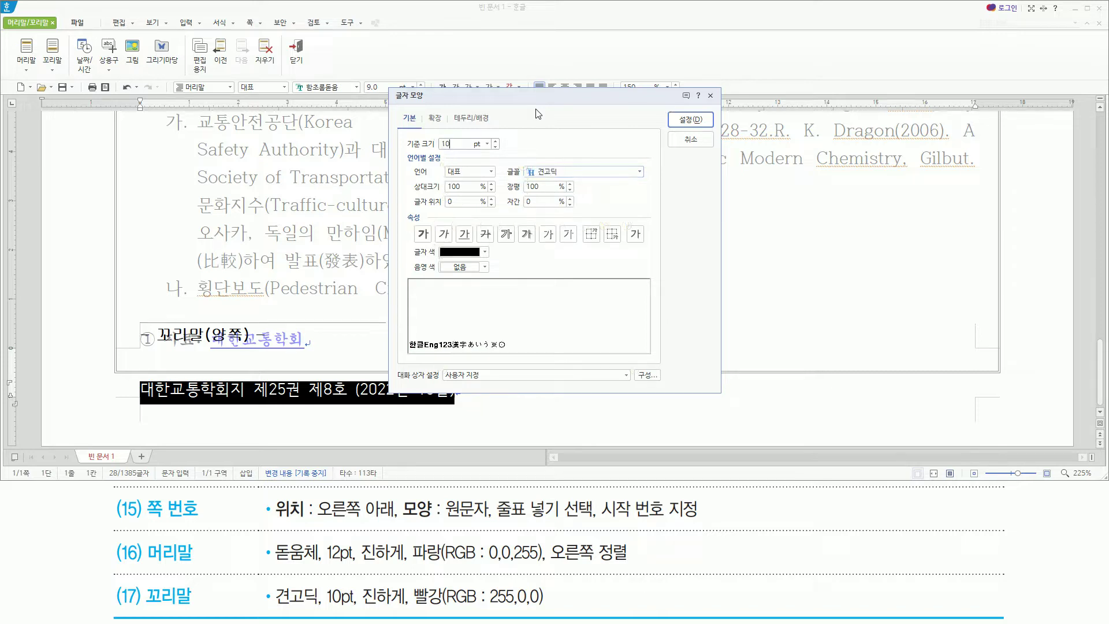
Make the footer text bold and red, apply the character formatting and leave footer editing
key(alt)
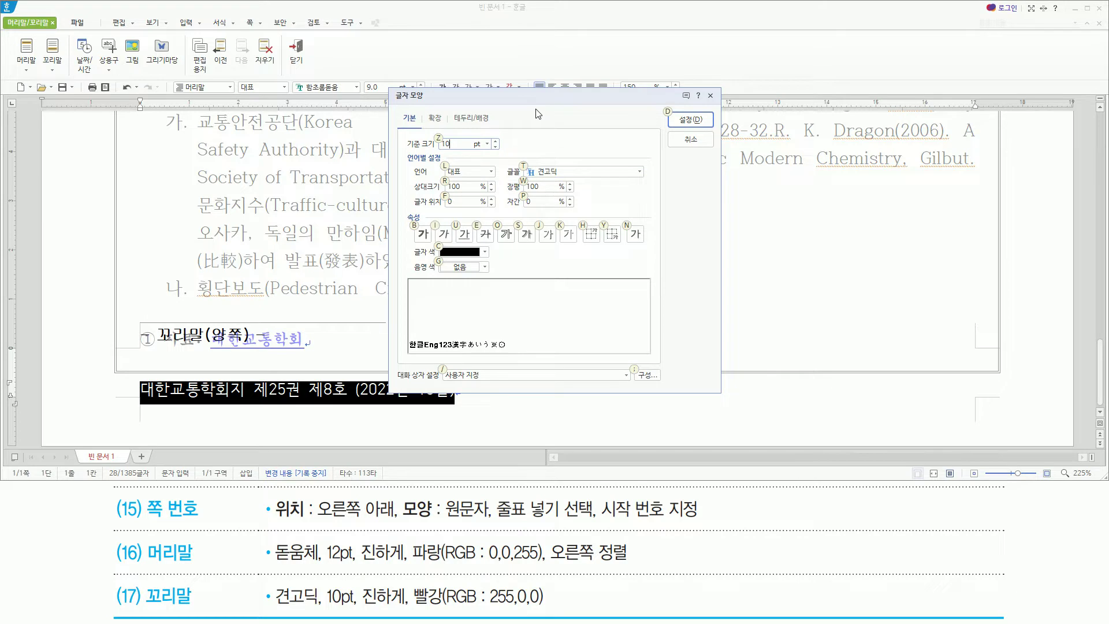
key(alt+b)
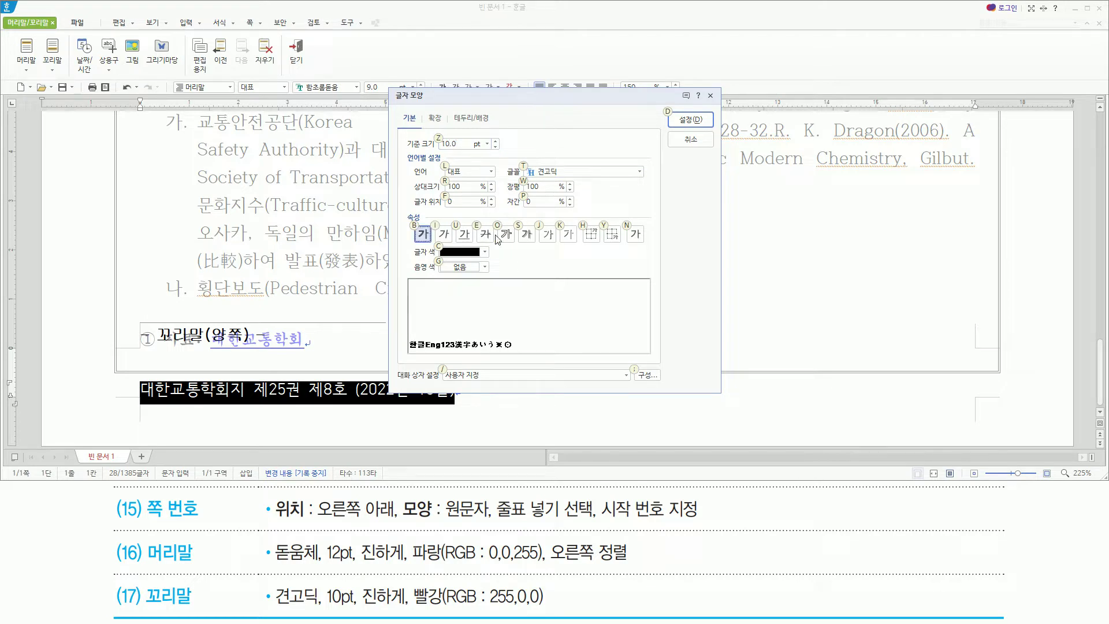
click(485, 252)
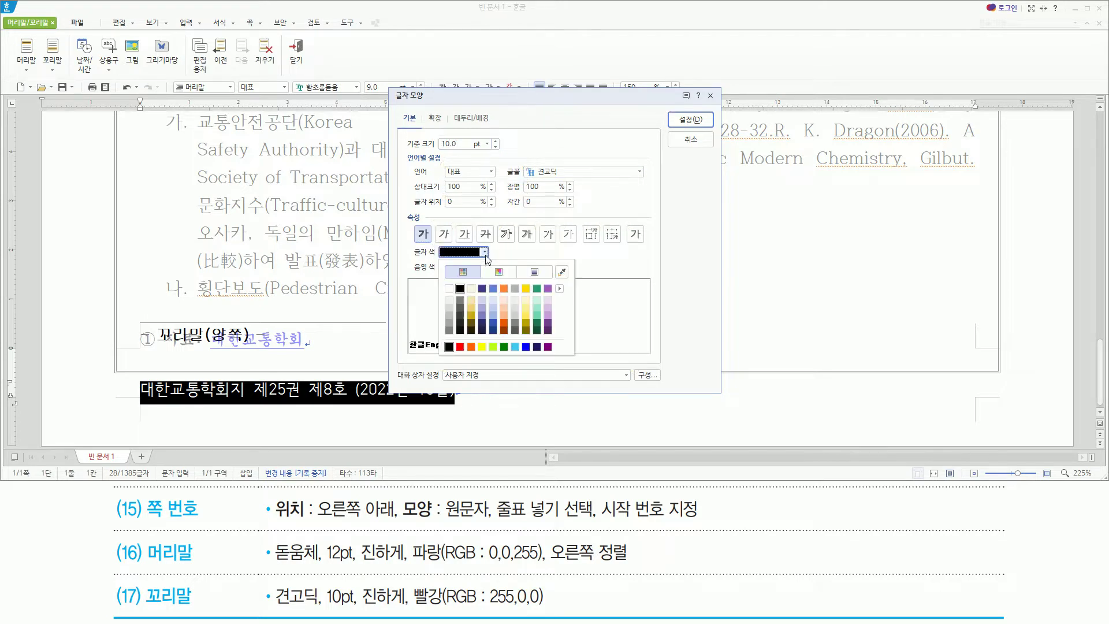
click(460, 347)
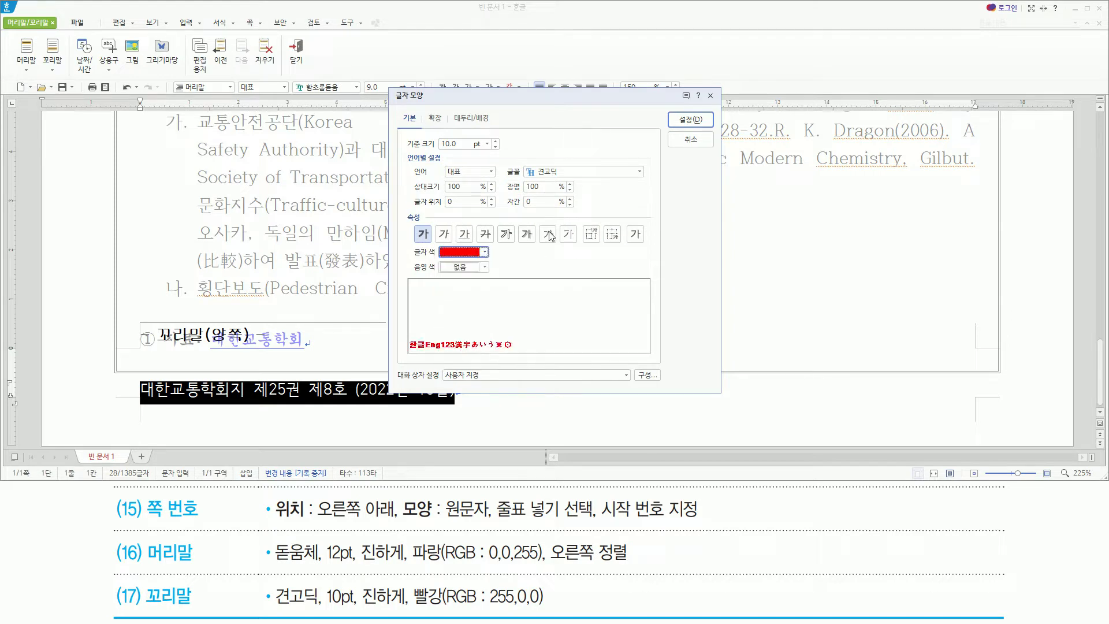
drag(518, 160, 572, 183)
drag(443, 133, 467, 150)
mouse_move(412, 222)
mouse_down()
mouse_move(429, 241)
mouse_move(495, 260)
mouse_up()
key(Escape)
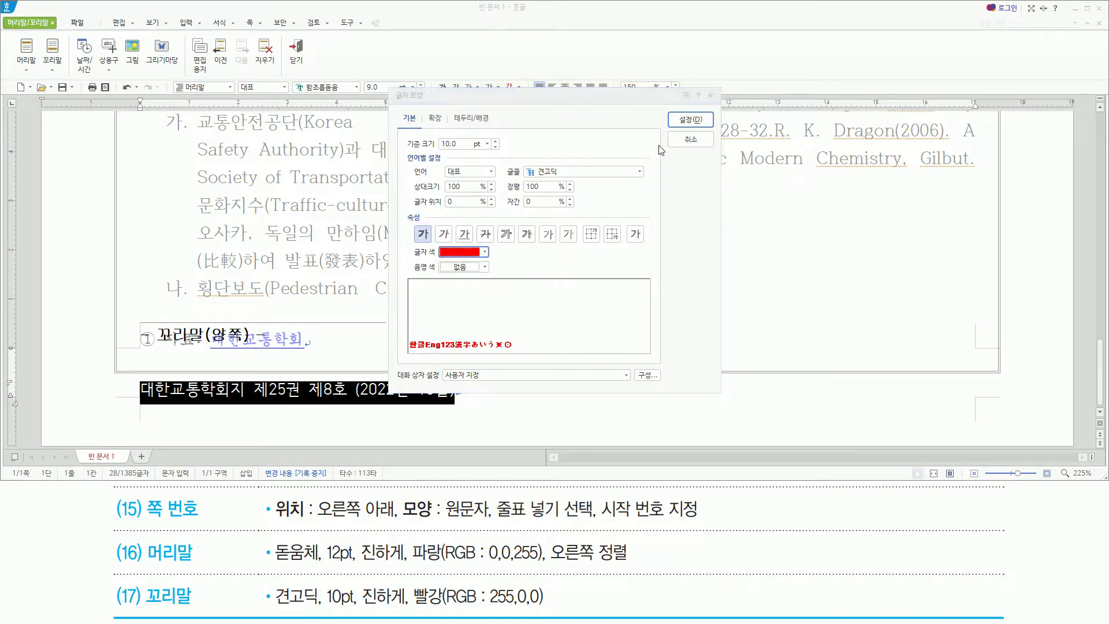
mouse_move(674, 105)
mouse_down()
mouse_move(716, 144)
mouse_move(691, 104)
mouse_up()
key(Escape)
click(690, 119)
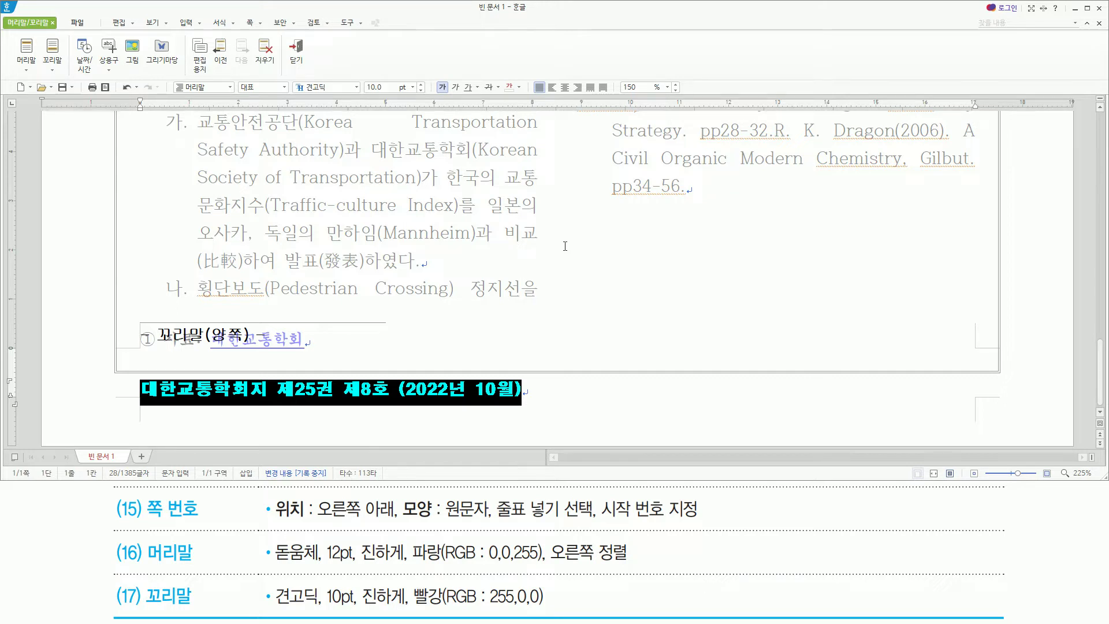
key(shift+Escape)
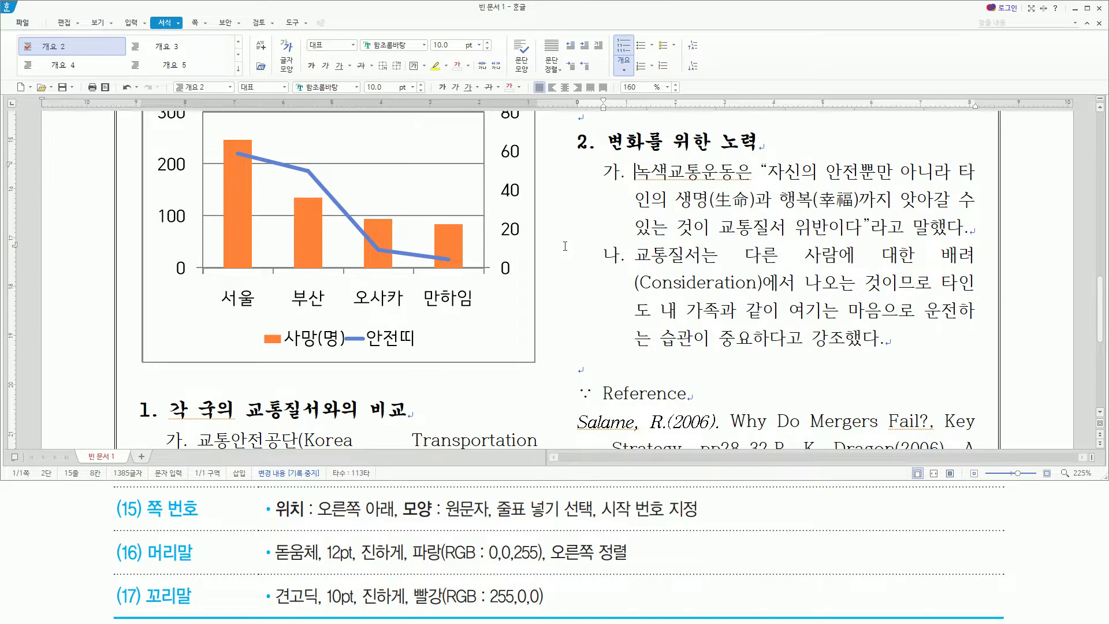
scroll(565, 246, down, 5)
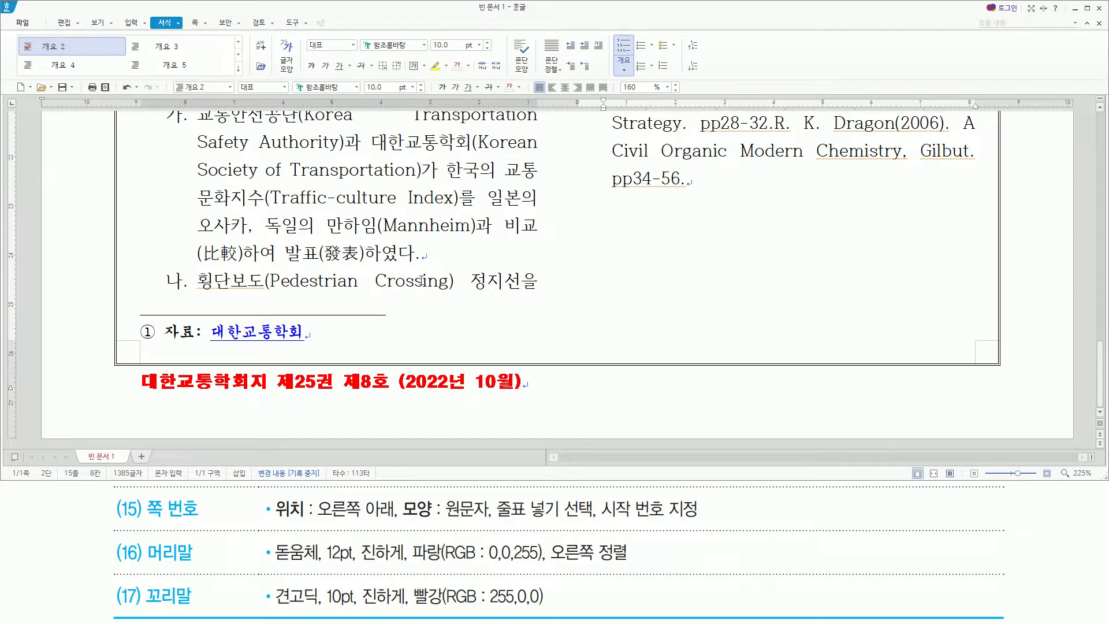
Start page numbering (쪽 번호 매기기) and place the number at the lower right of the page (오른쪽 아래)
key(ctrl+n)
key(p)
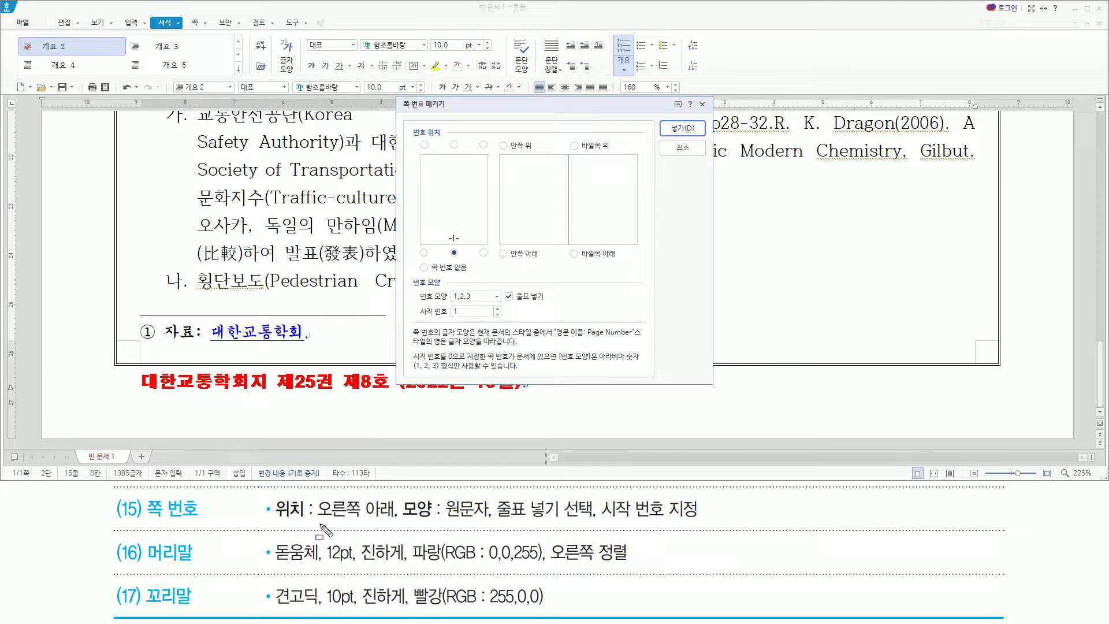
drag(316, 521, 395, 521)
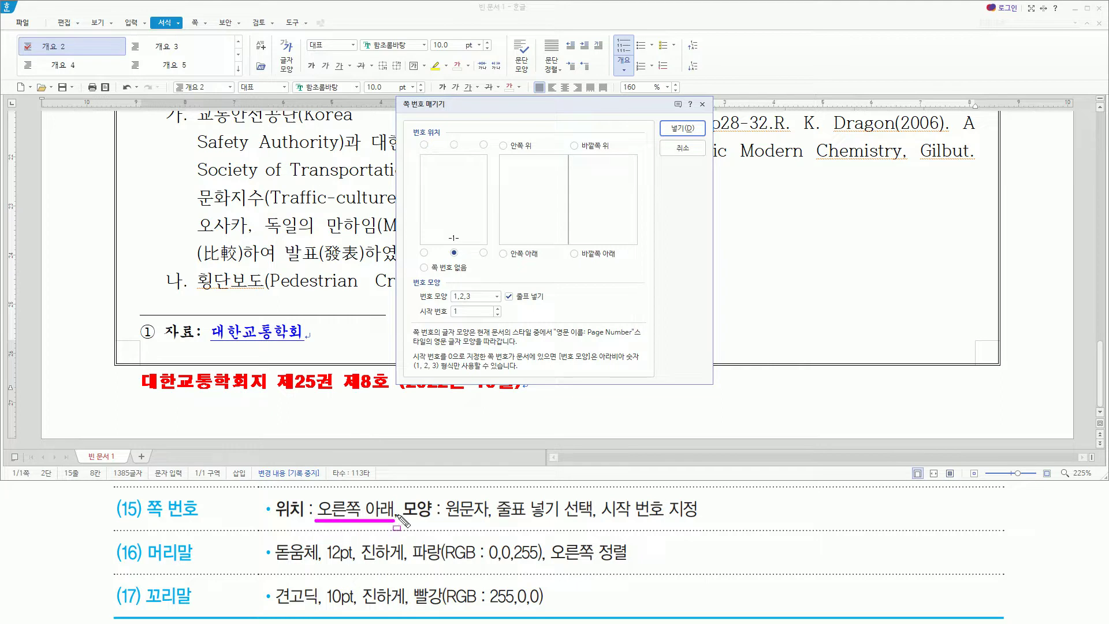
drag(477, 247, 491, 264)
click(484, 252)
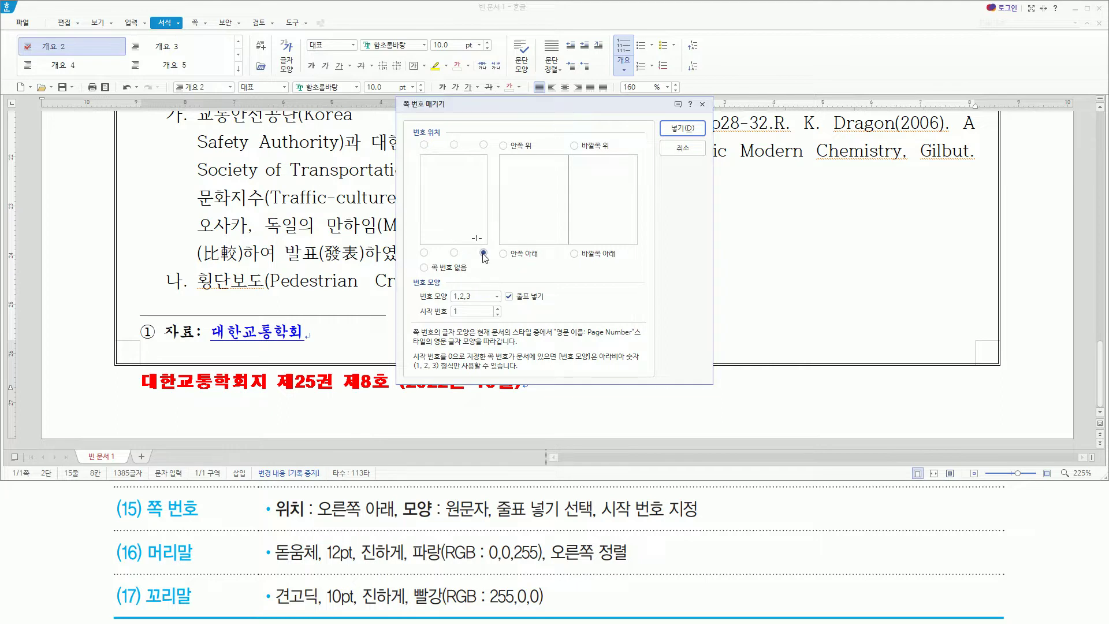
Insert the page number in the circled style ①,②,③ with dashes (줄표 넣기) and start number 2
drag(398, 518, 589, 520)
drag(448, 288, 478, 304)
key(Escape)
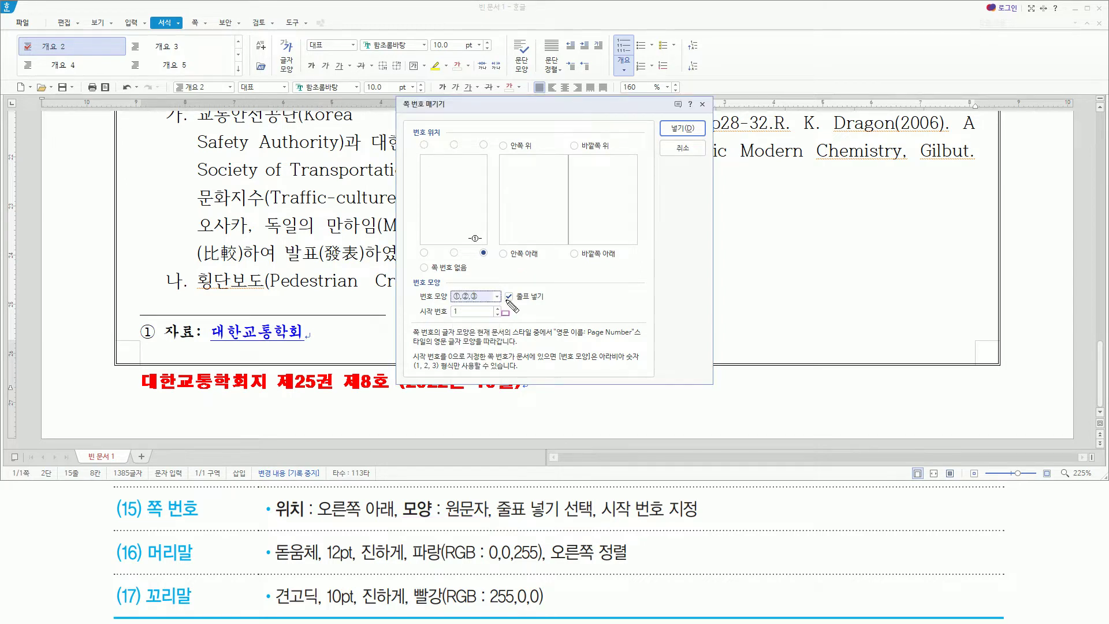
drag(502, 301, 543, 302)
drag(601, 520, 705, 521)
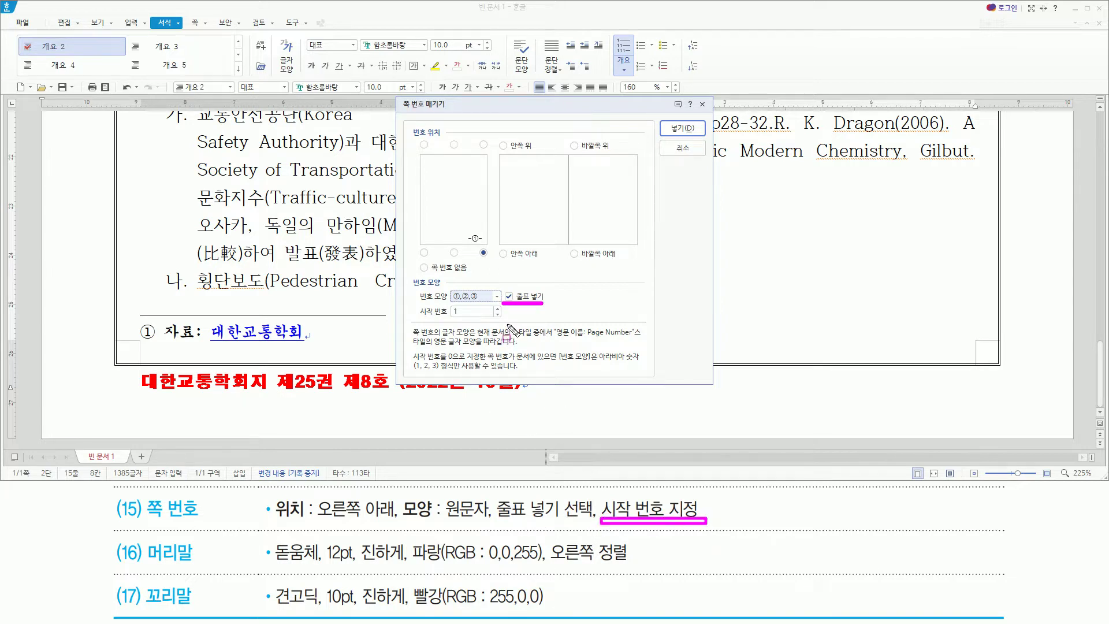
click(498, 308)
drag(447, 303, 463, 321)
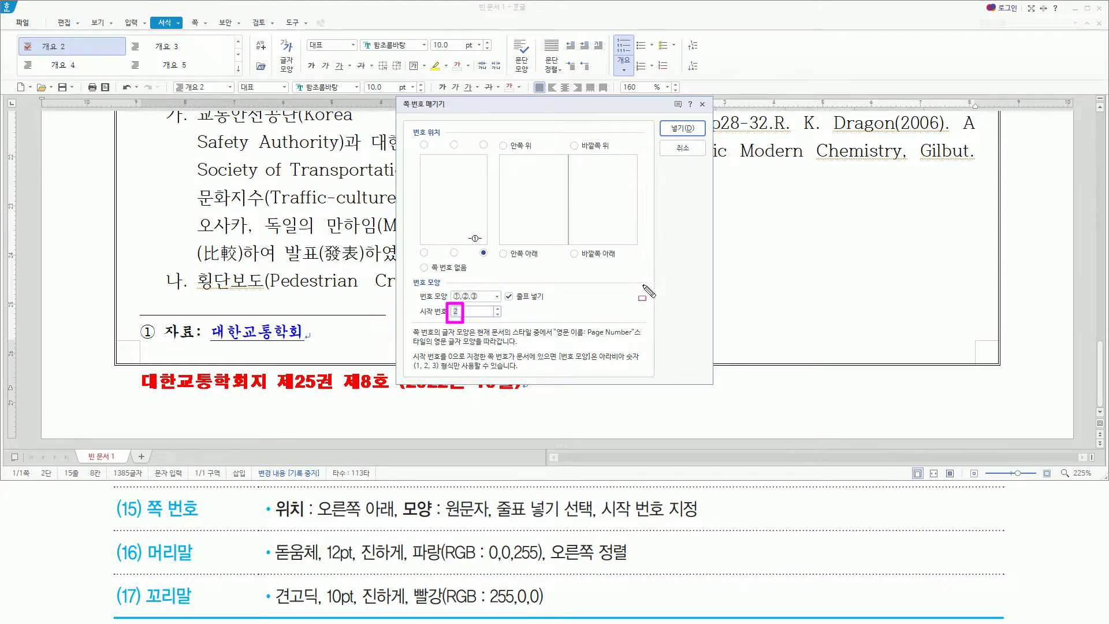
drag(665, 120, 702, 142)
key(Escape)
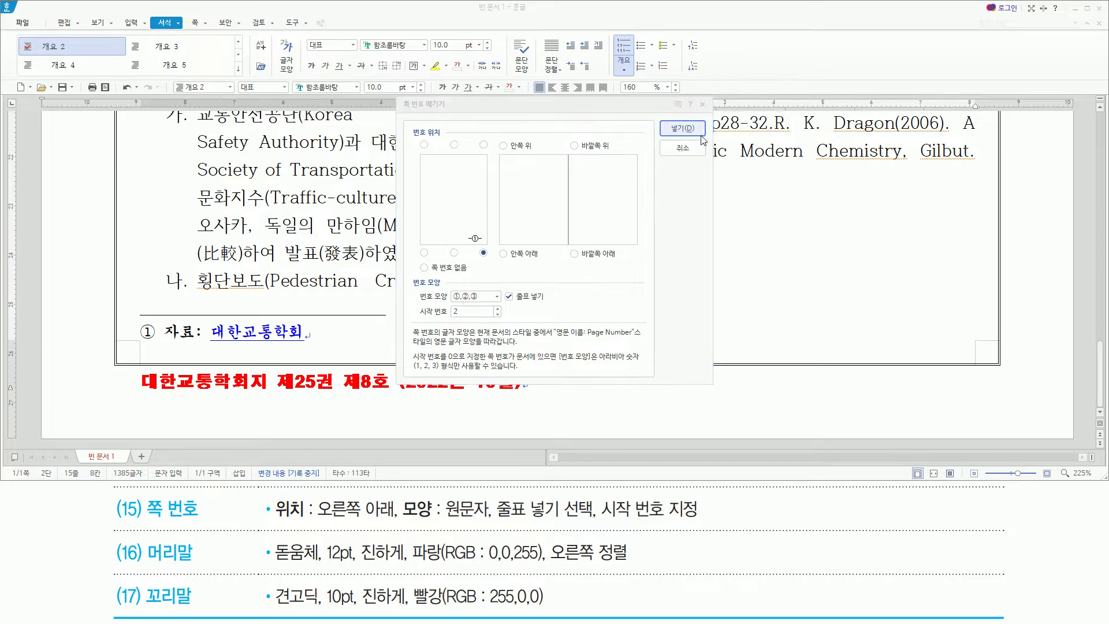
click(682, 128)
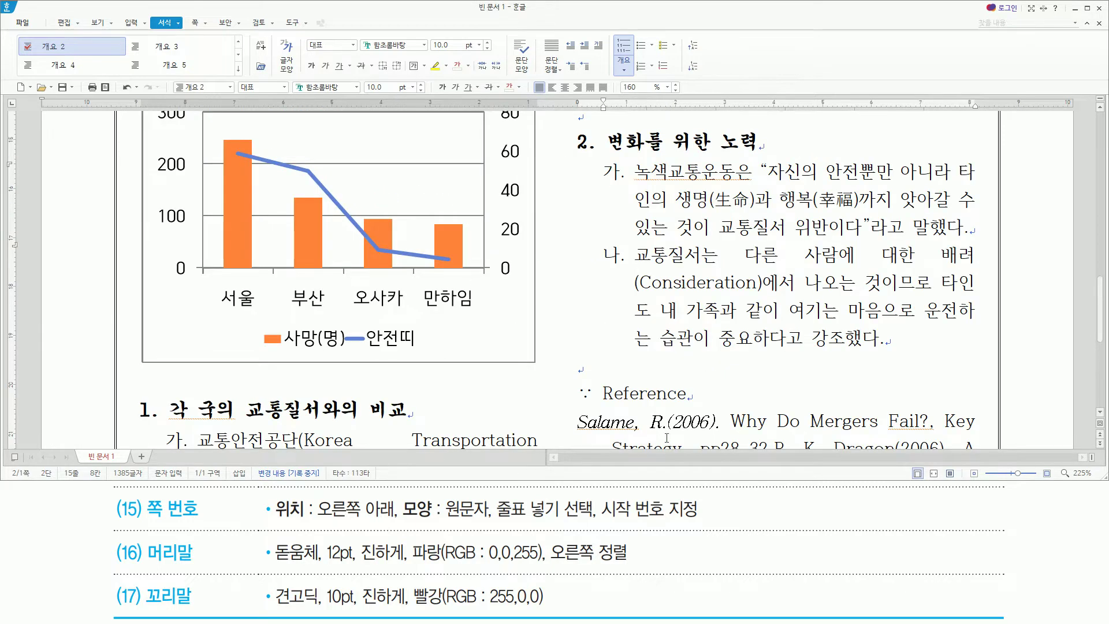
scroll(667, 441, down, 5)
drag(917, 369, 982, 393)
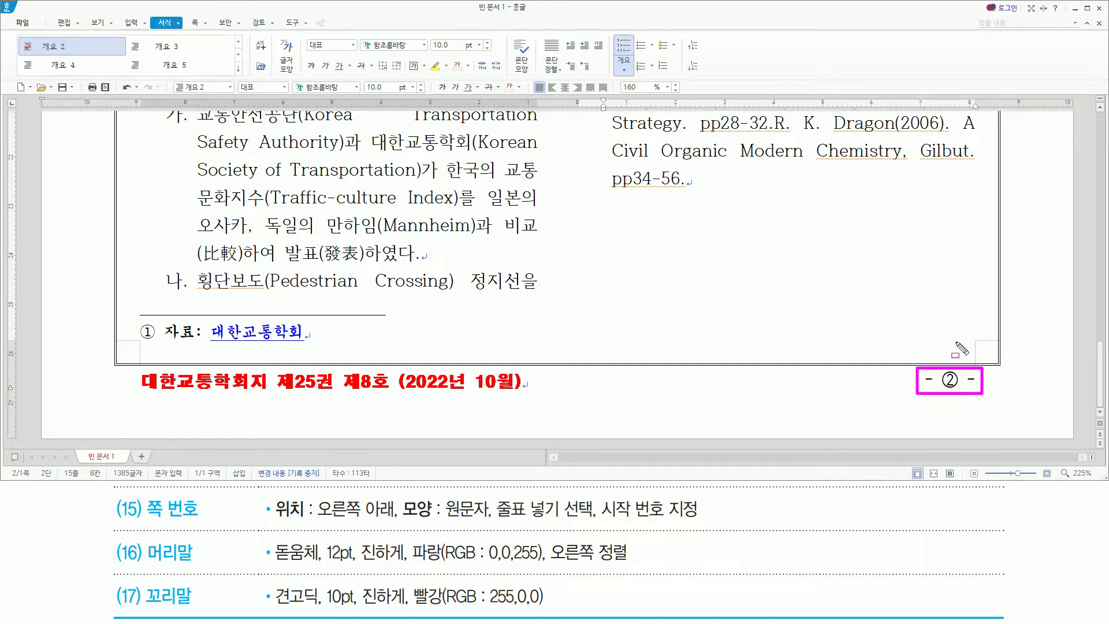
key(Escape)
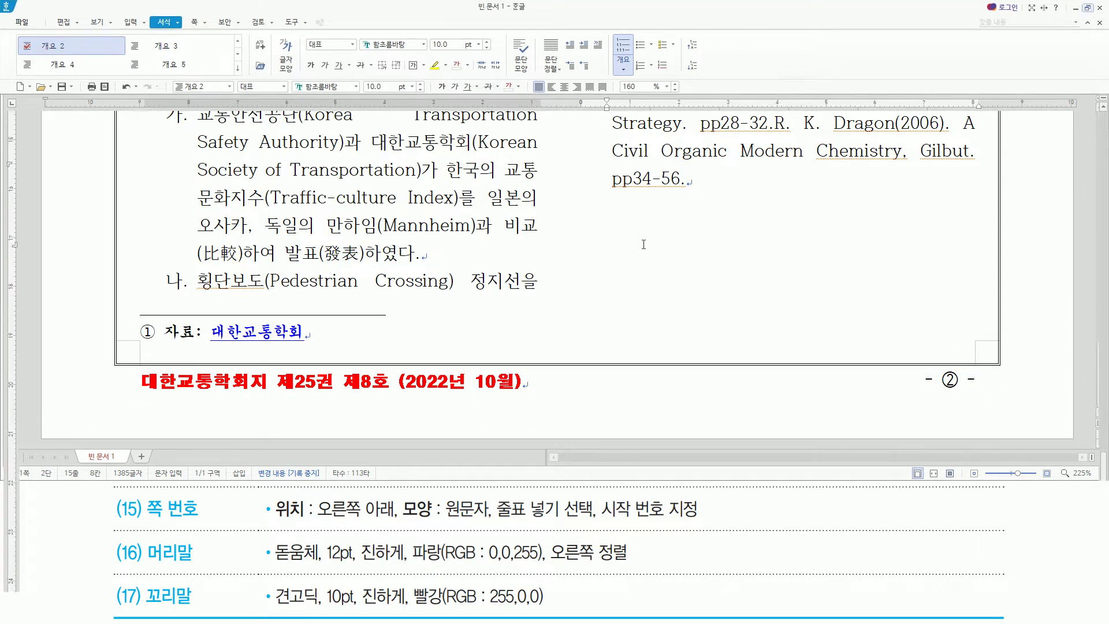
Enlarge the document window and review the page from header to footer, examining the line endings of the body paragraphs in both columns
click(1089, 5)
scroll(548, 342, down, 8)
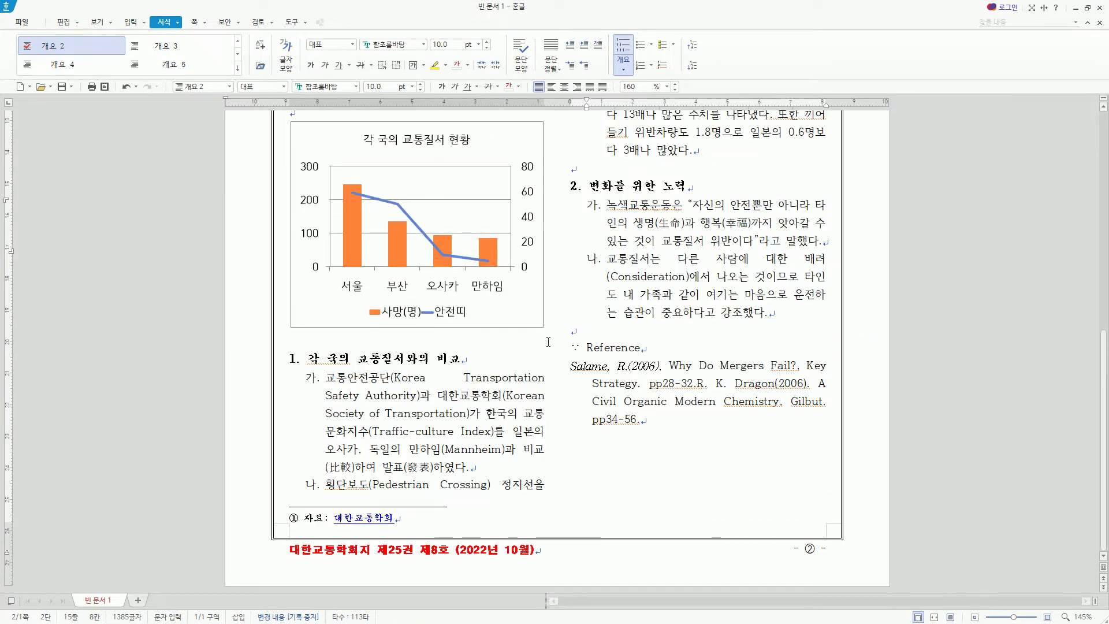
scroll(548, 341, up, 8)
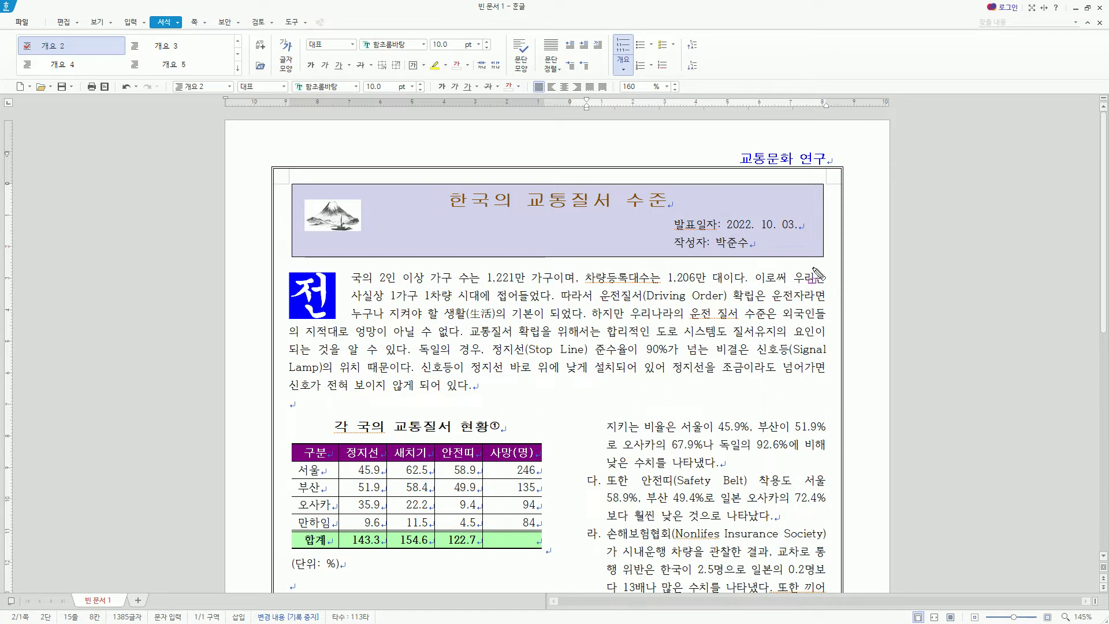
drag(812, 266, 835, 383)
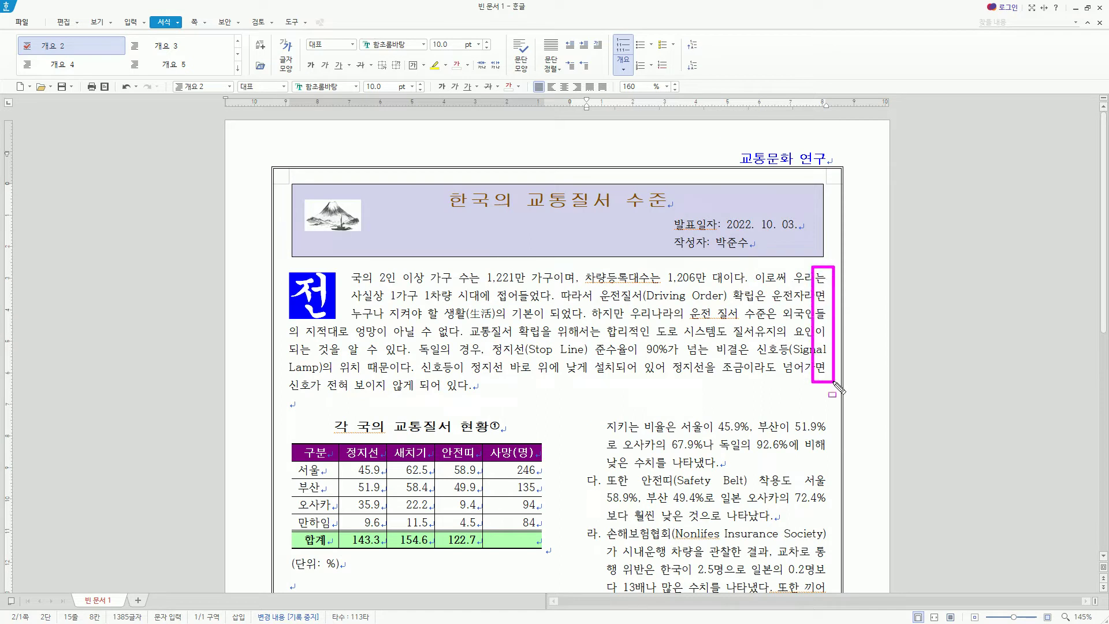
scroll(803, 269, down, 5)
scroll(803, 268, up, 2)
drag(811, 247, 837, 456)
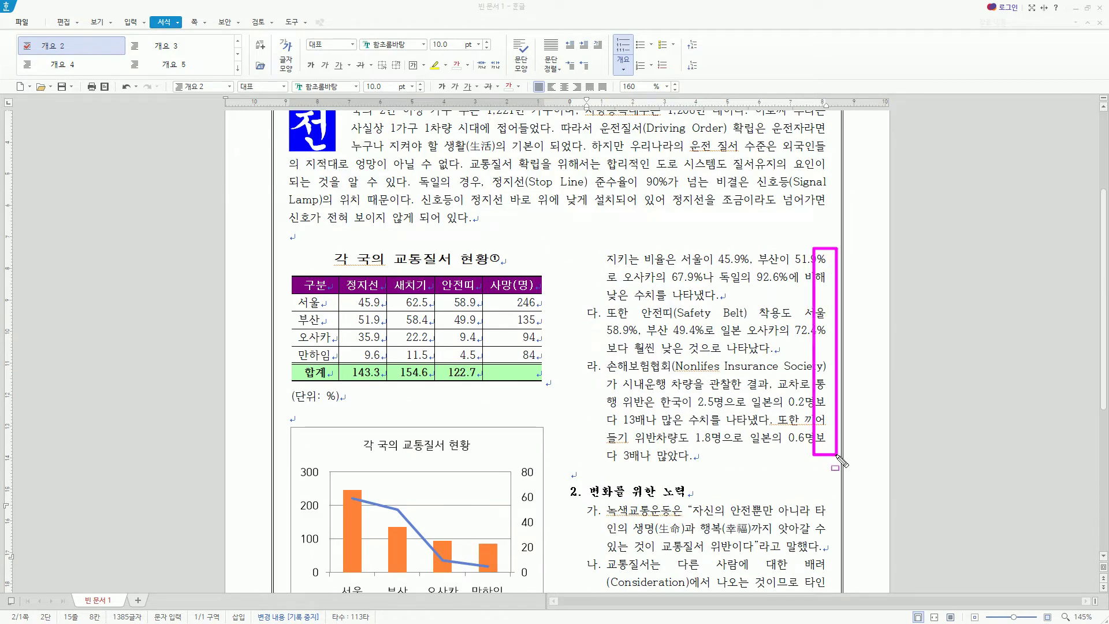
scroll(837, 457, down, 3)
drag(813, 331, 831, 449)
drag(535, 507, 550, 595)
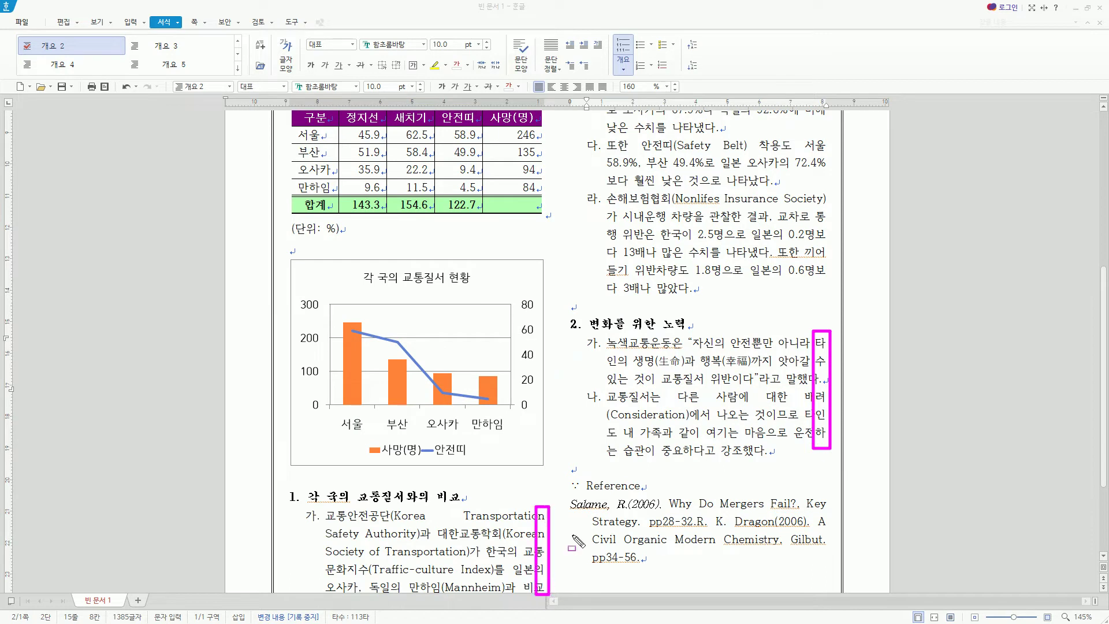
click(624, 476)
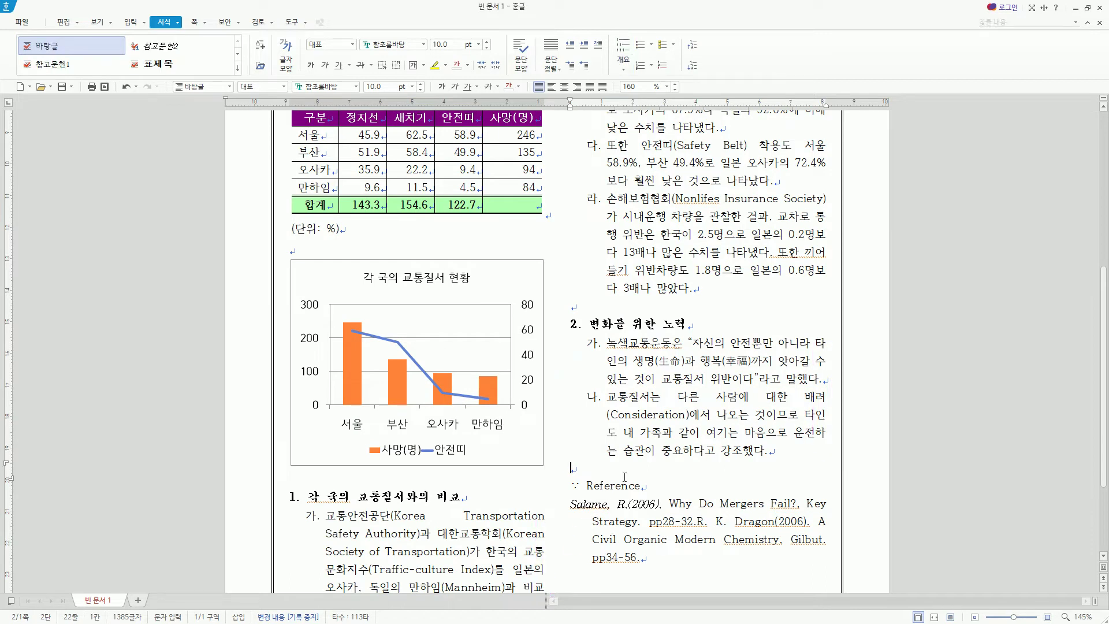
scroll(624, 476, down, 2)
scroll(624, 477, up, 7)
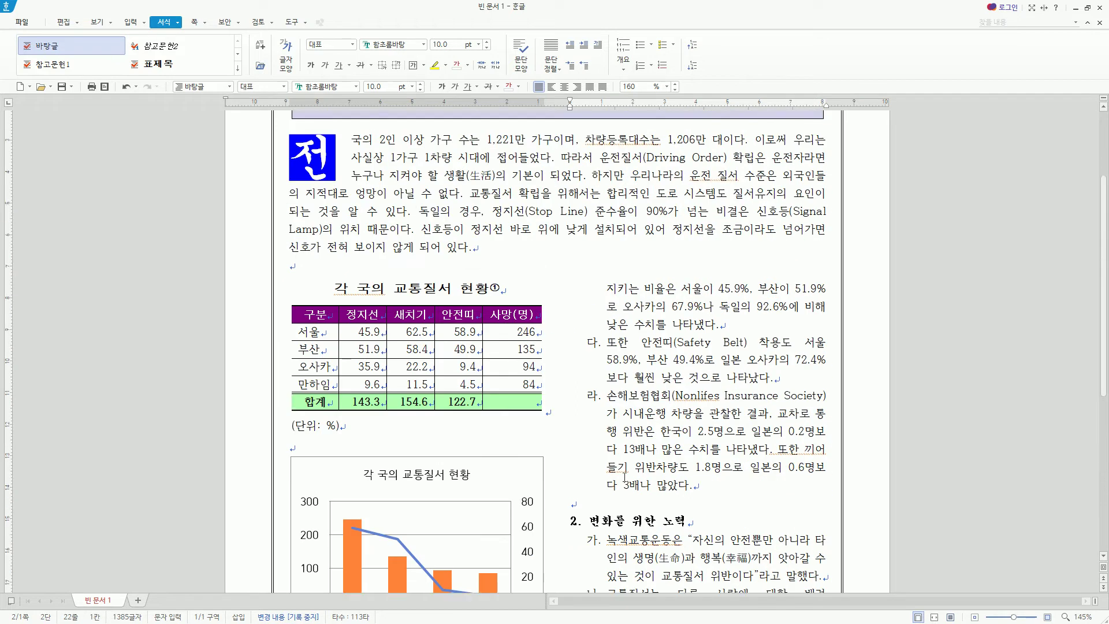
click(582, 331)
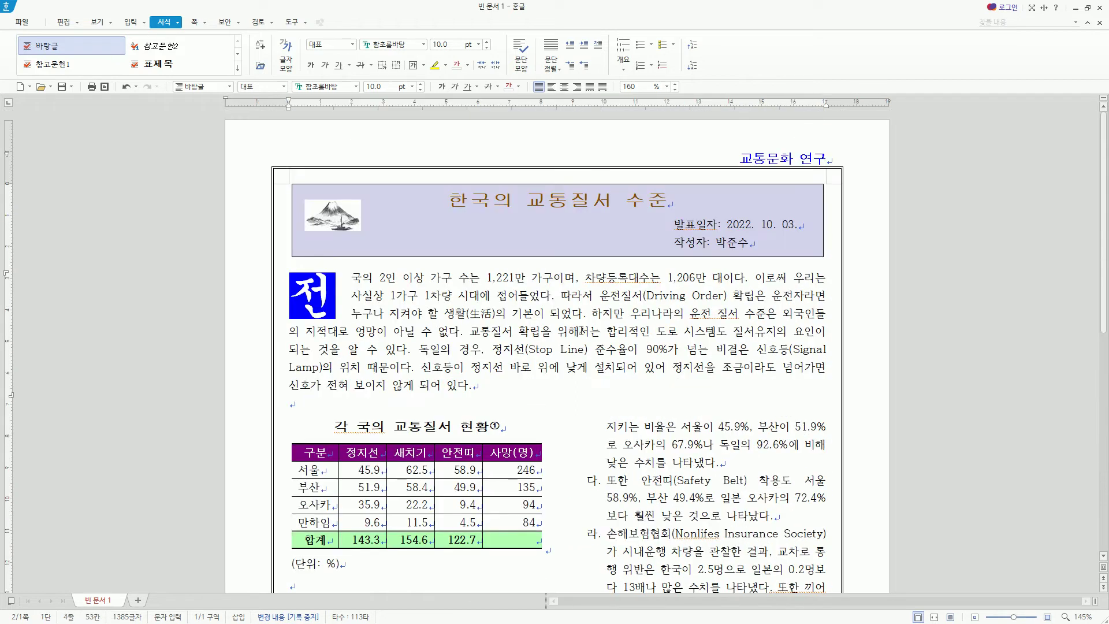